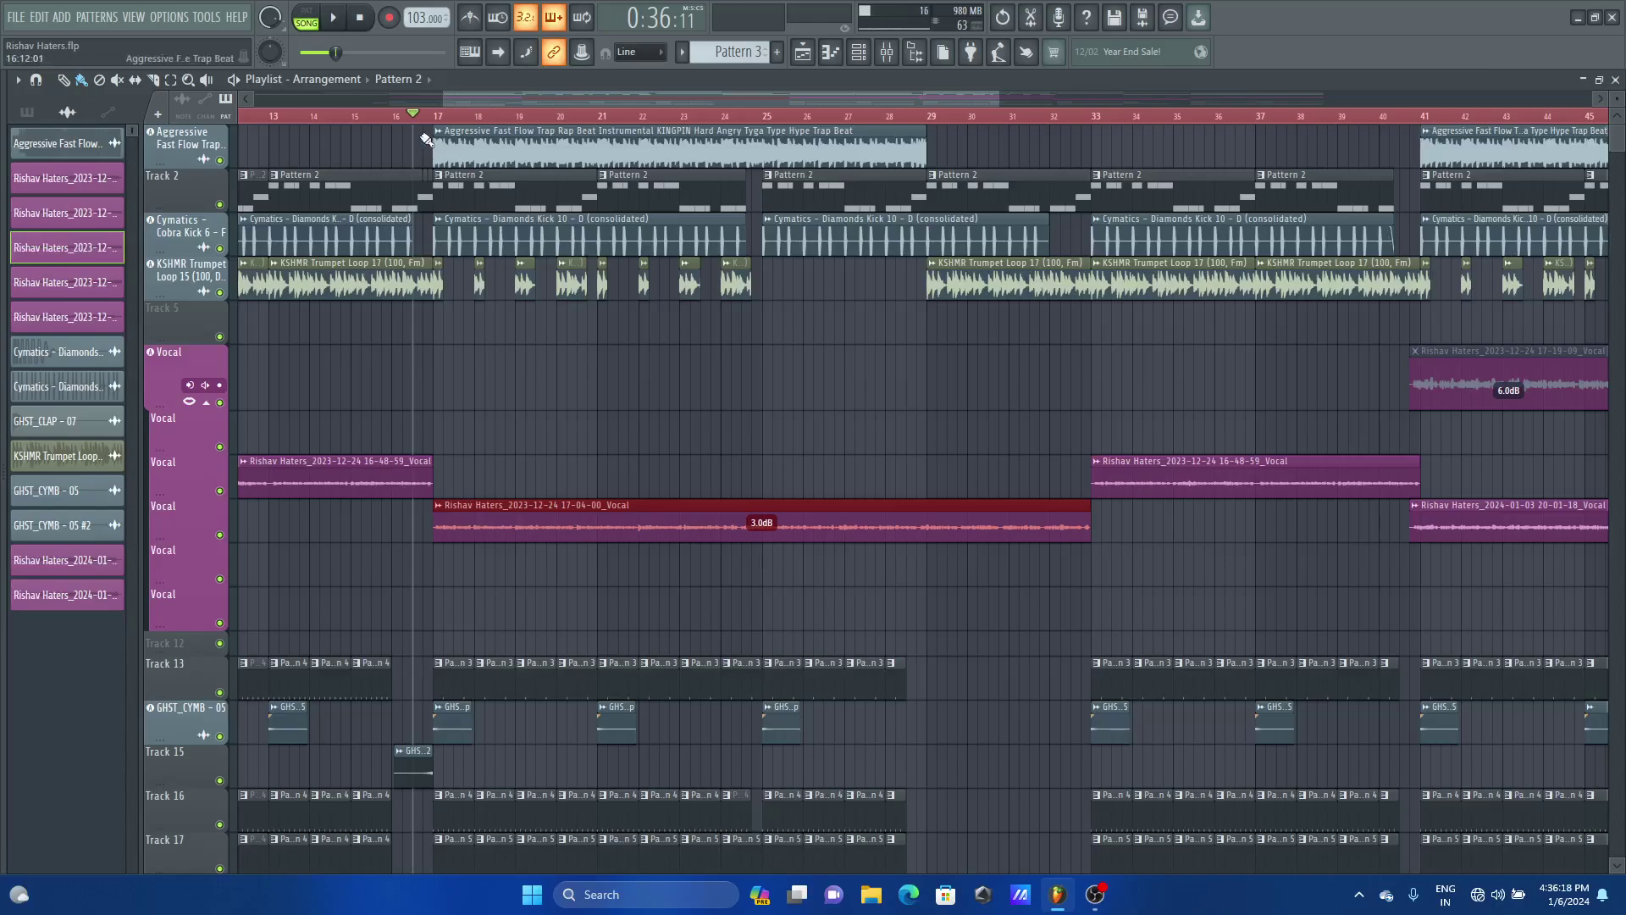
Audition the unprocessed vocal from about bar 16, and open the mixer to watch the Vocal track's level during playback
key(space)
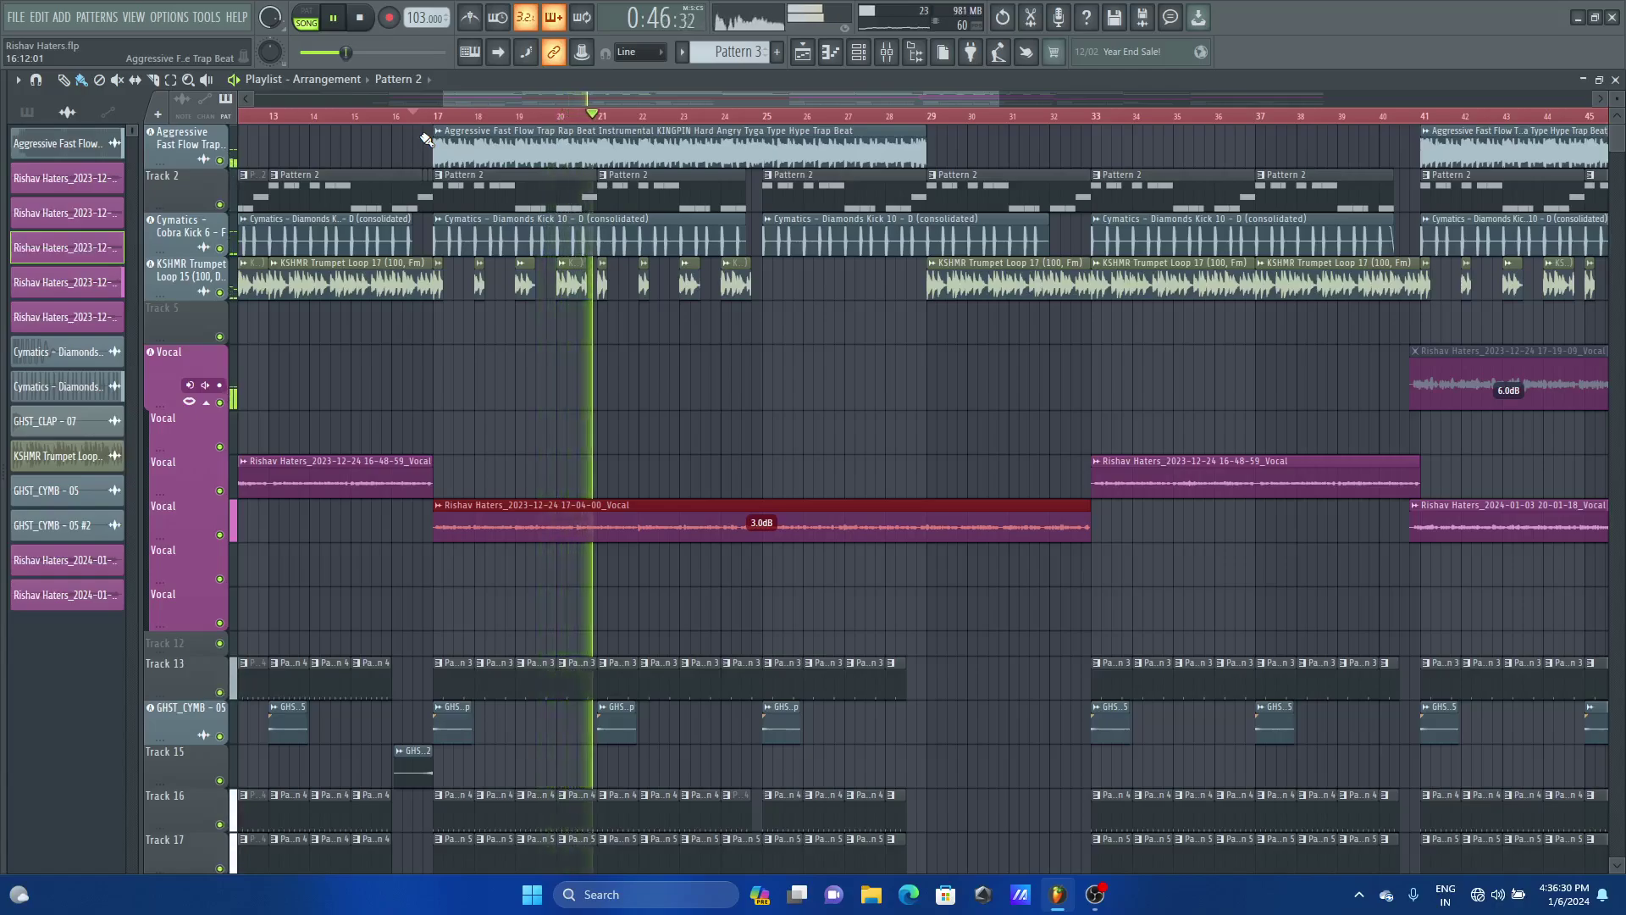
key(space)
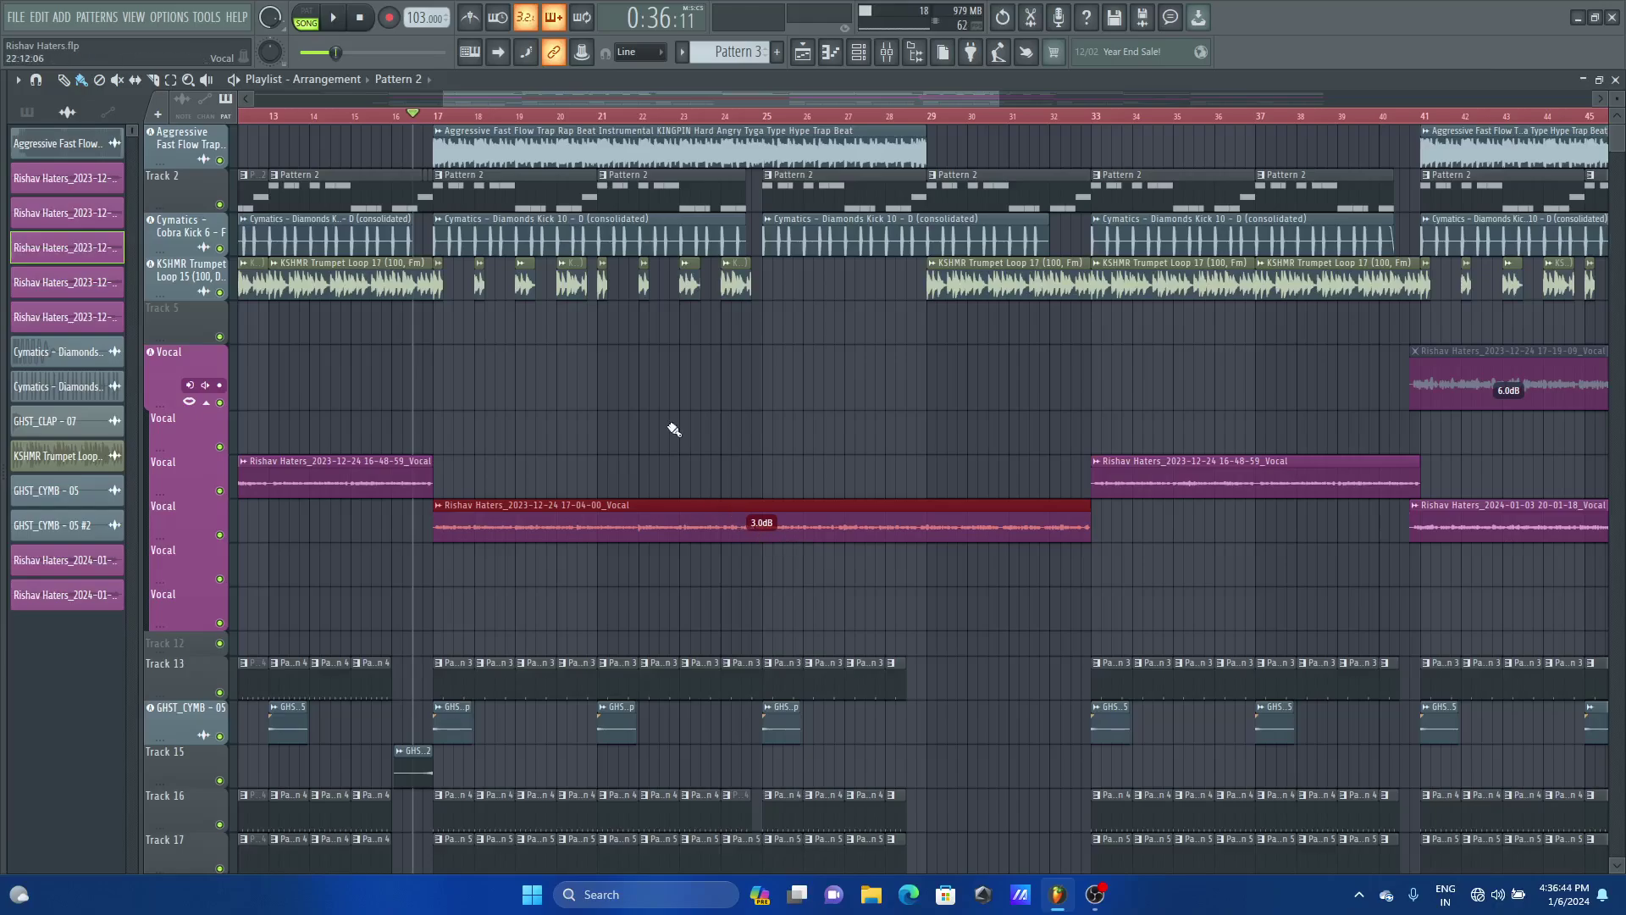
click(886, 53)
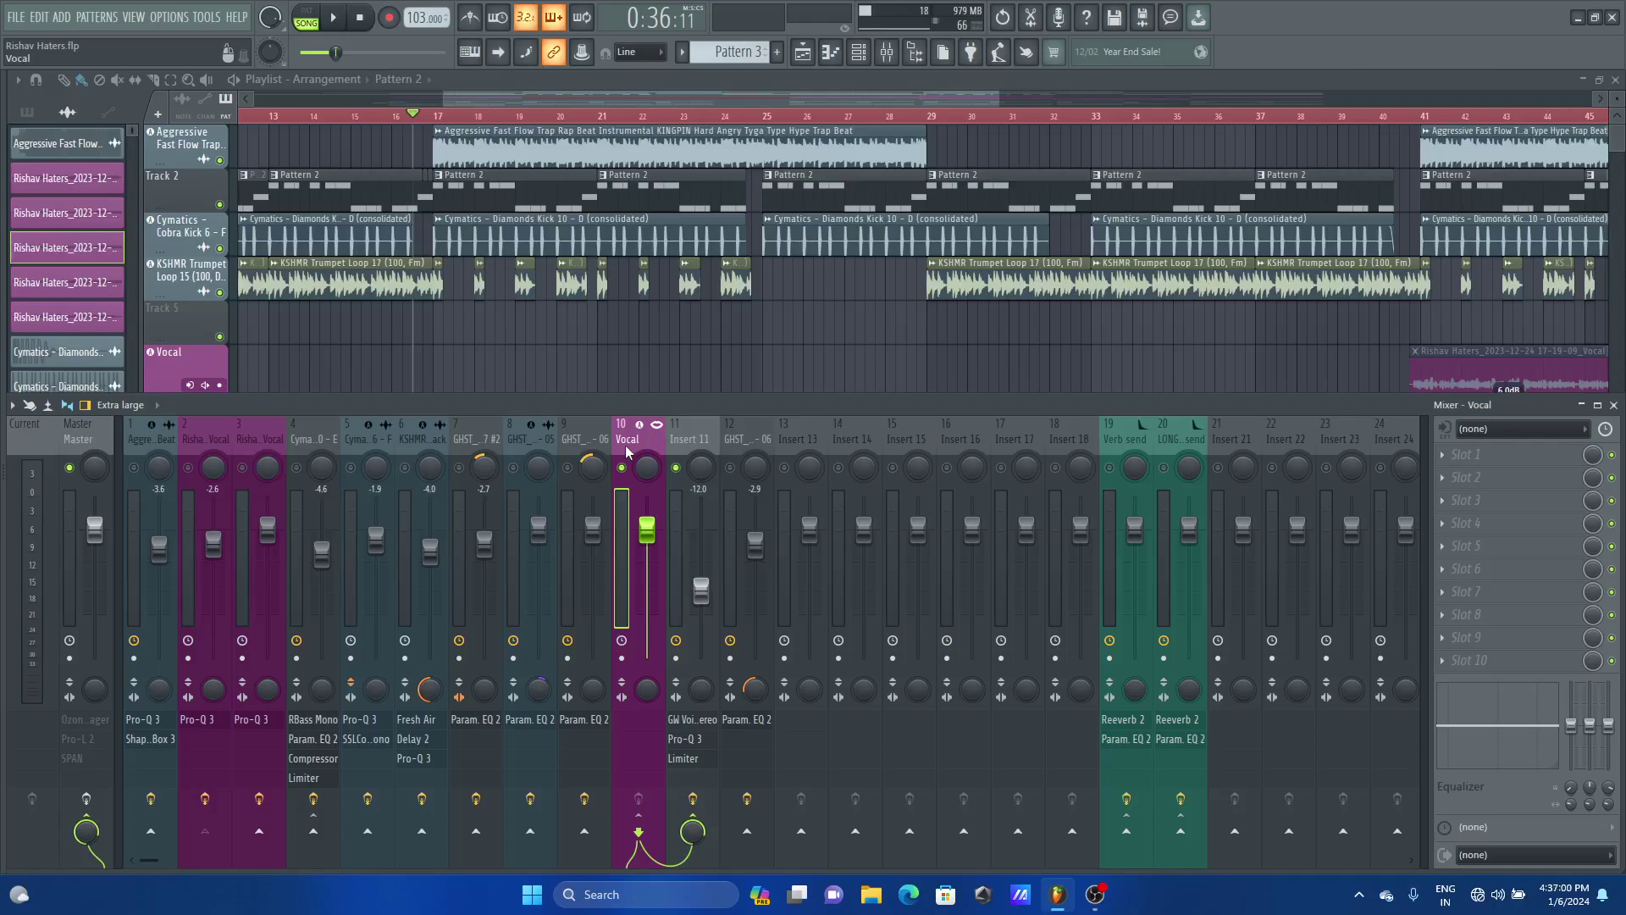
key(space)
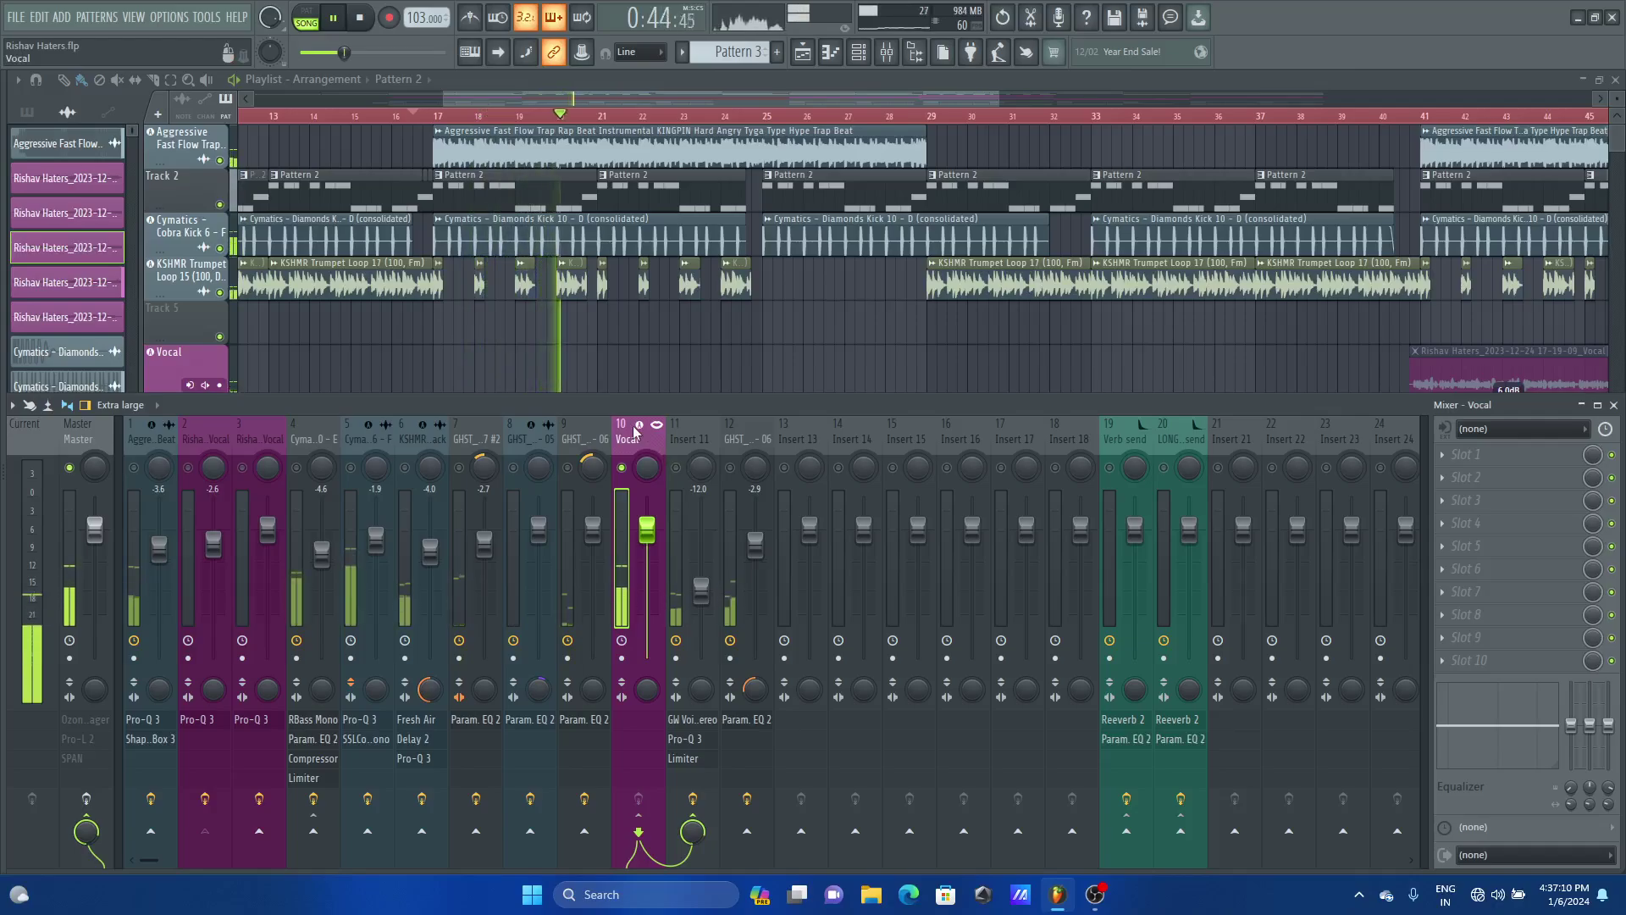
key(space)
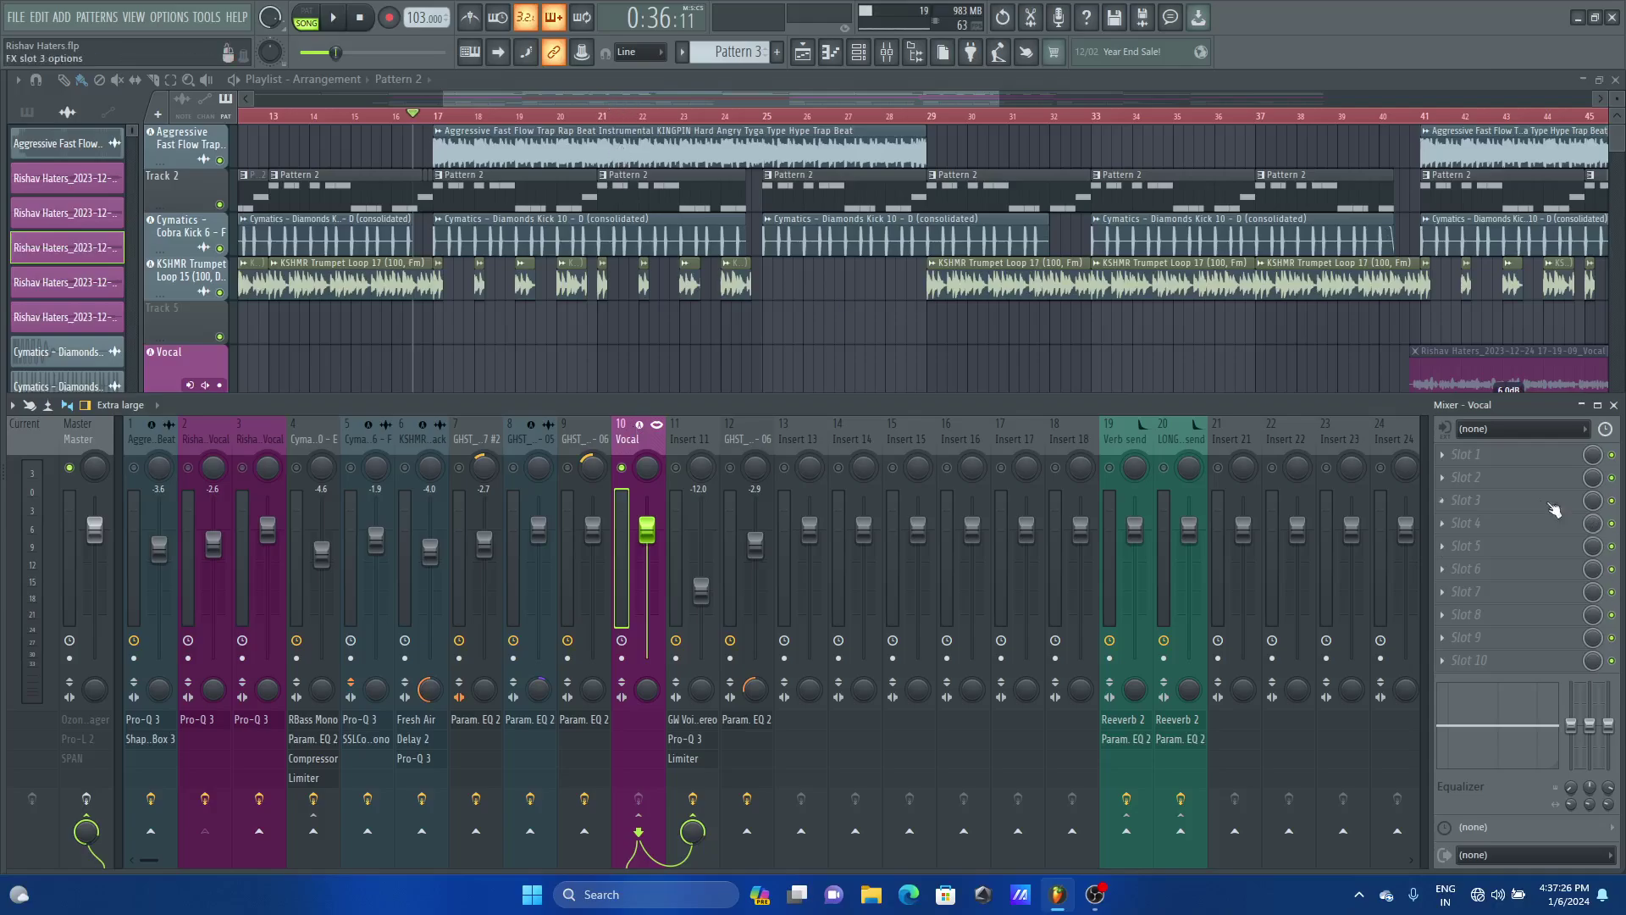
Load Fruity Parametric EQ 2 into the Vocal track's first effect slot and close its window
click(1508, 461)
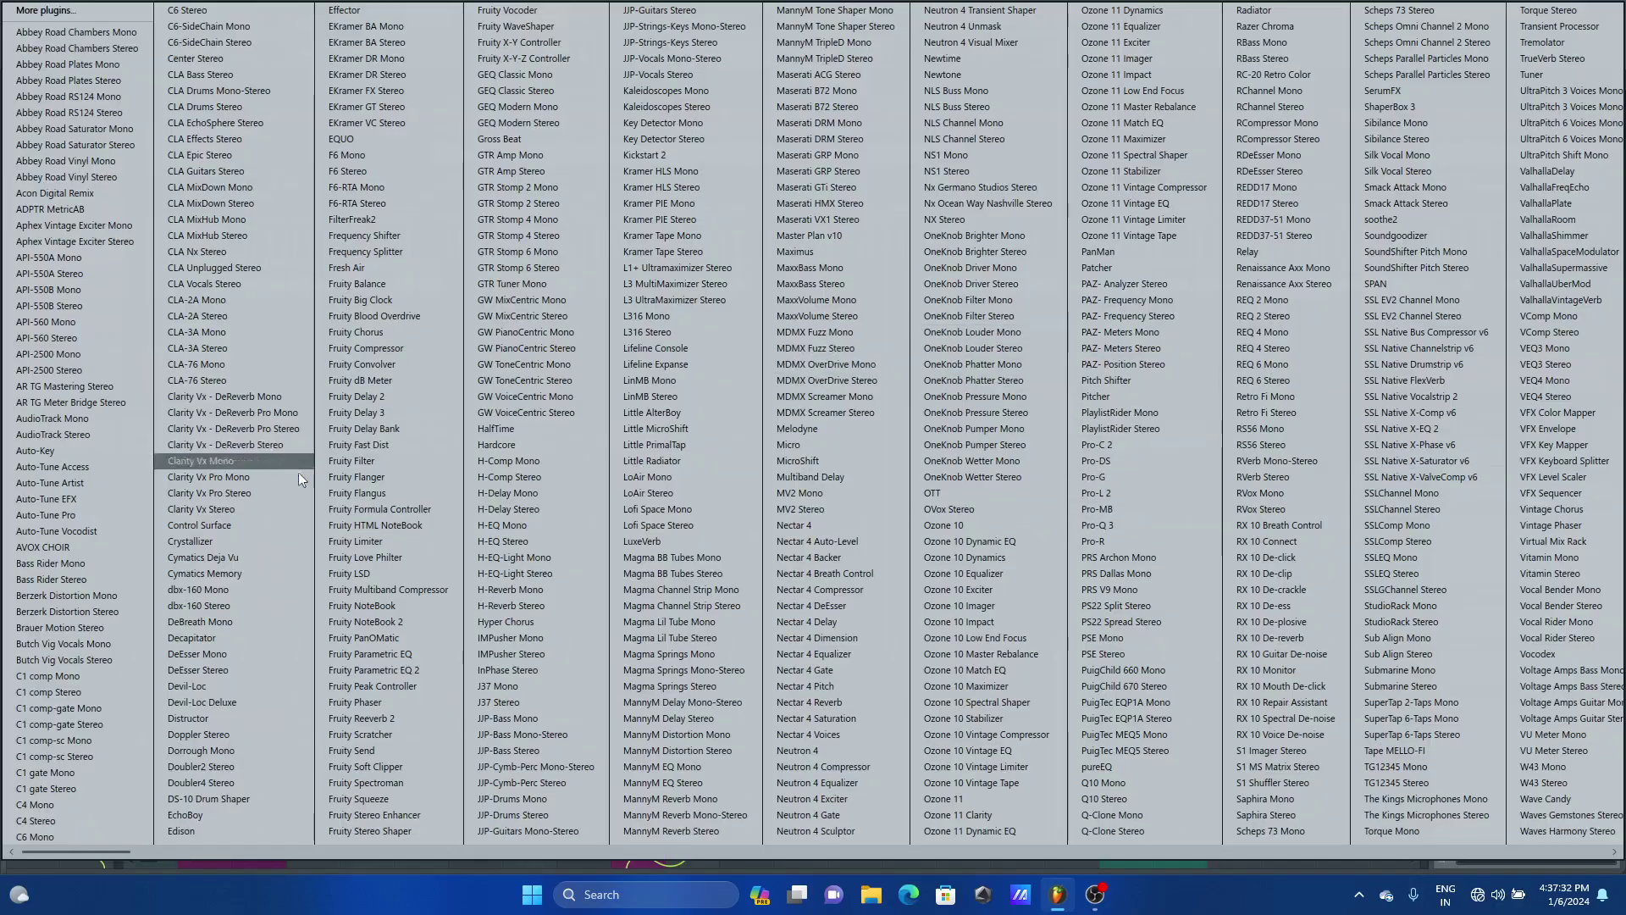
click(408, 674)
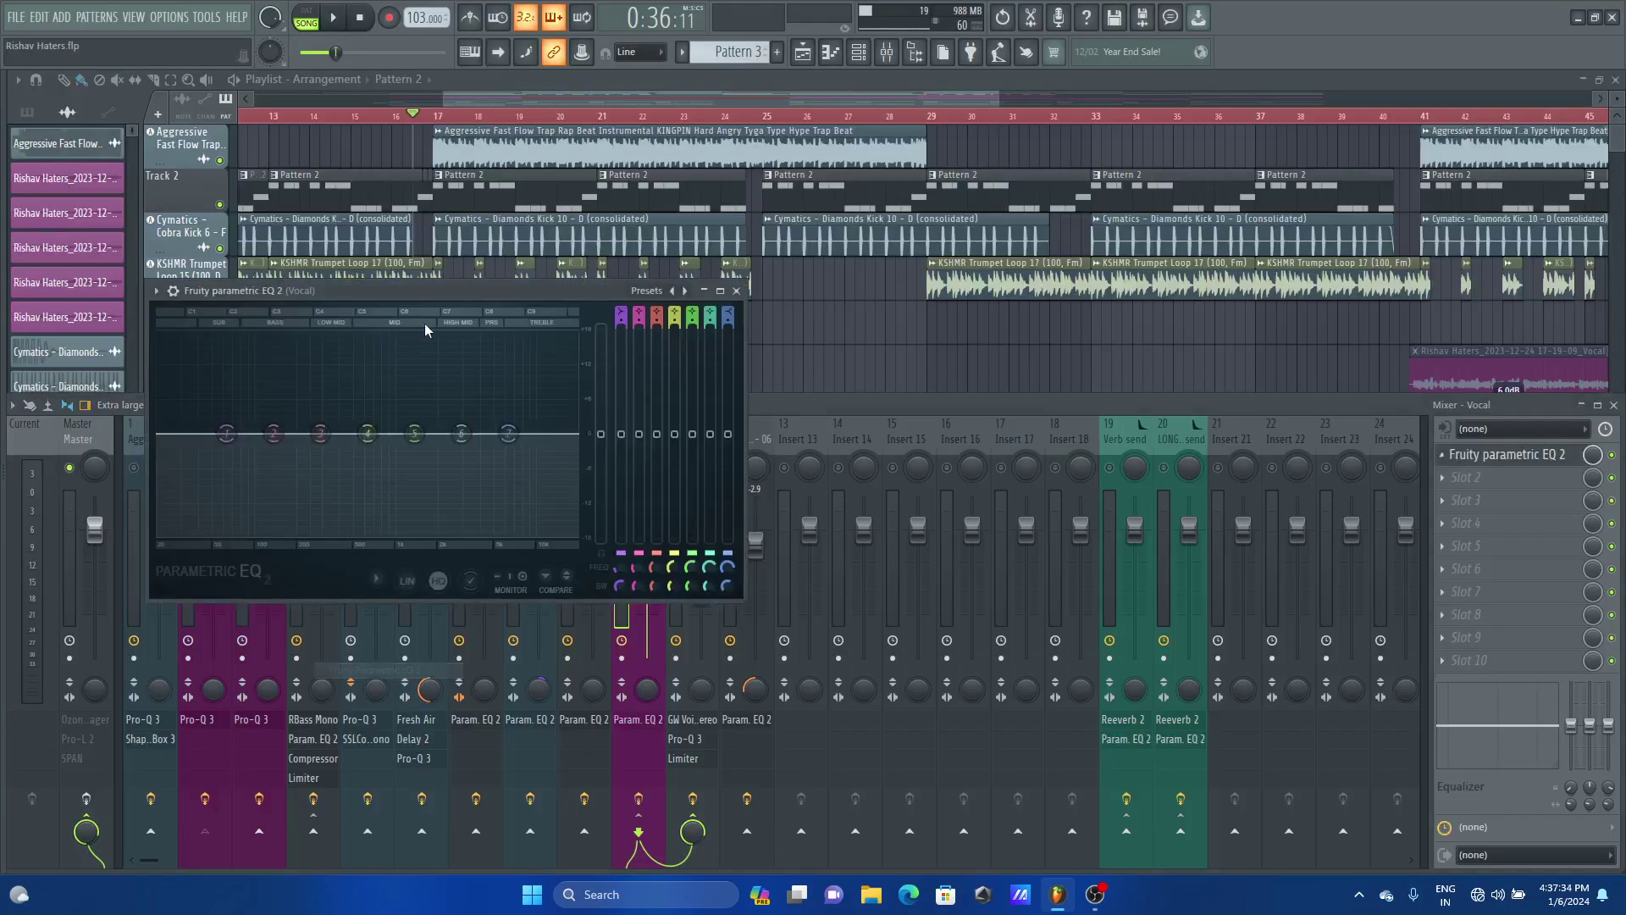
drag(454, 298, 572, 300)
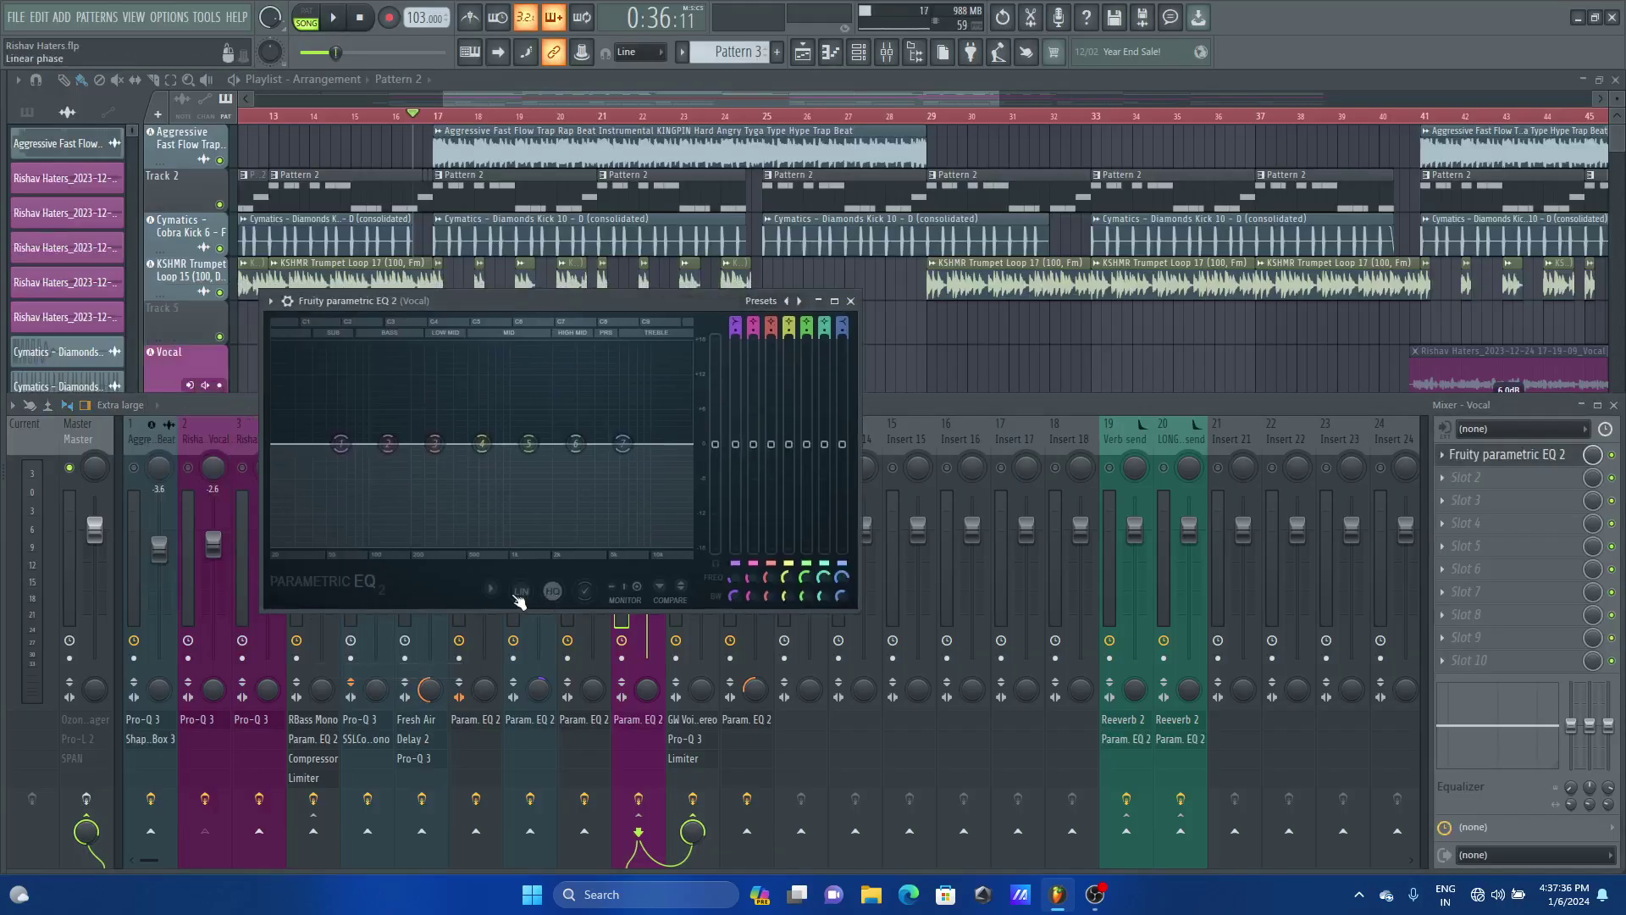
click(851, 301)
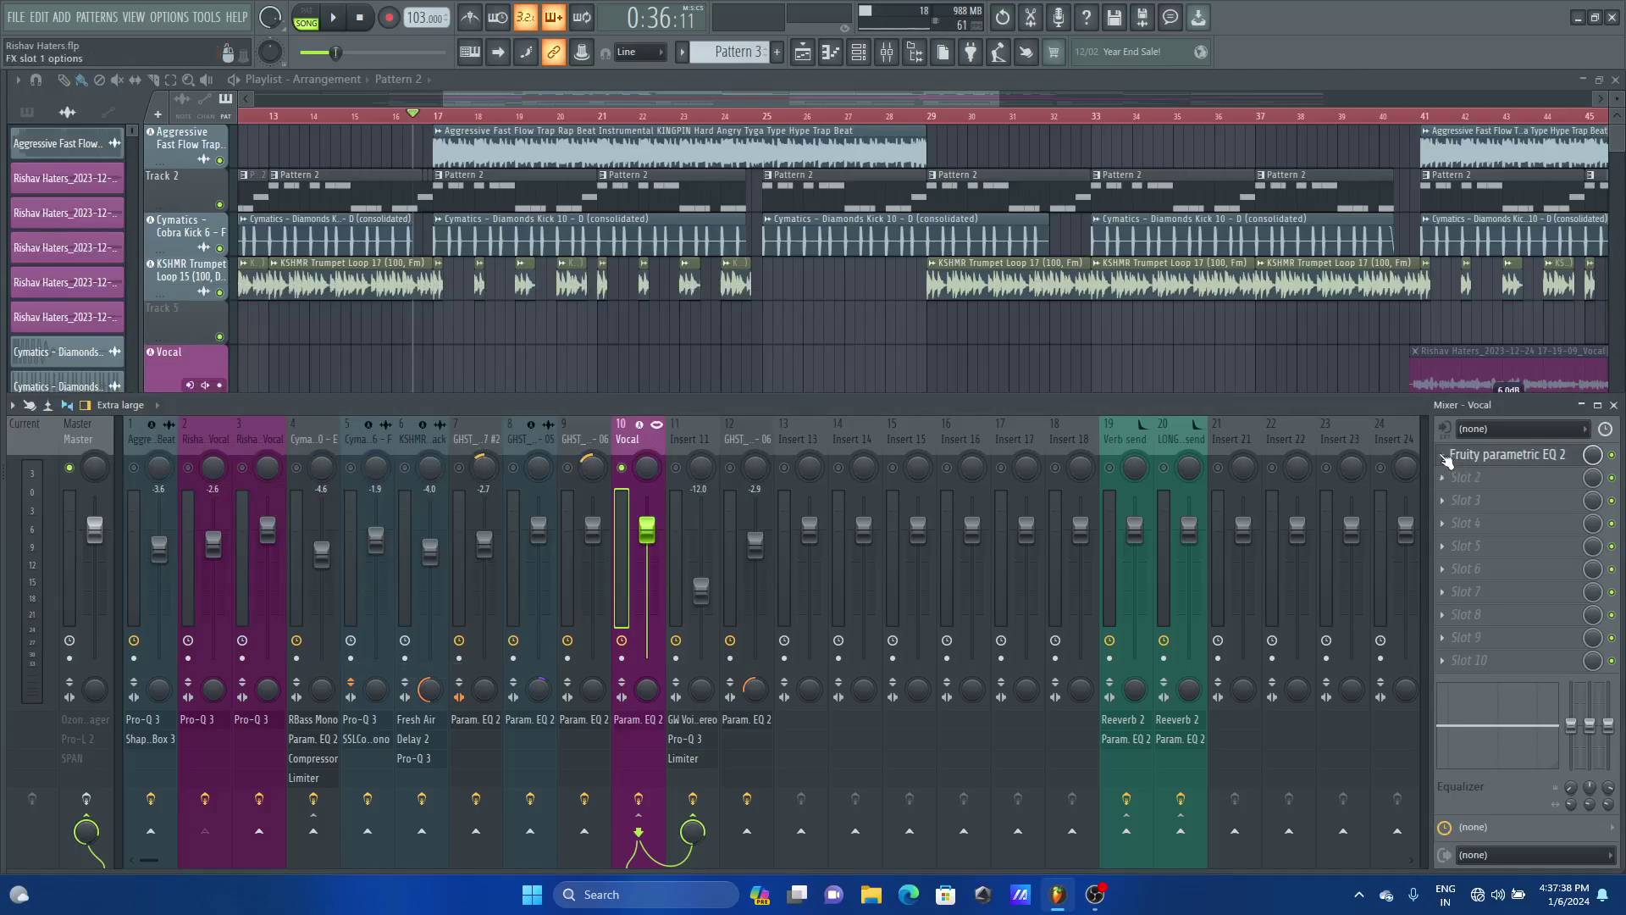
Load Pro-Q 3 into the Vocal track's first effect slot in place of Fruity Parametric EQ 2, and reposition its window
click(1478, 474)
mouse_move(1480, 473)
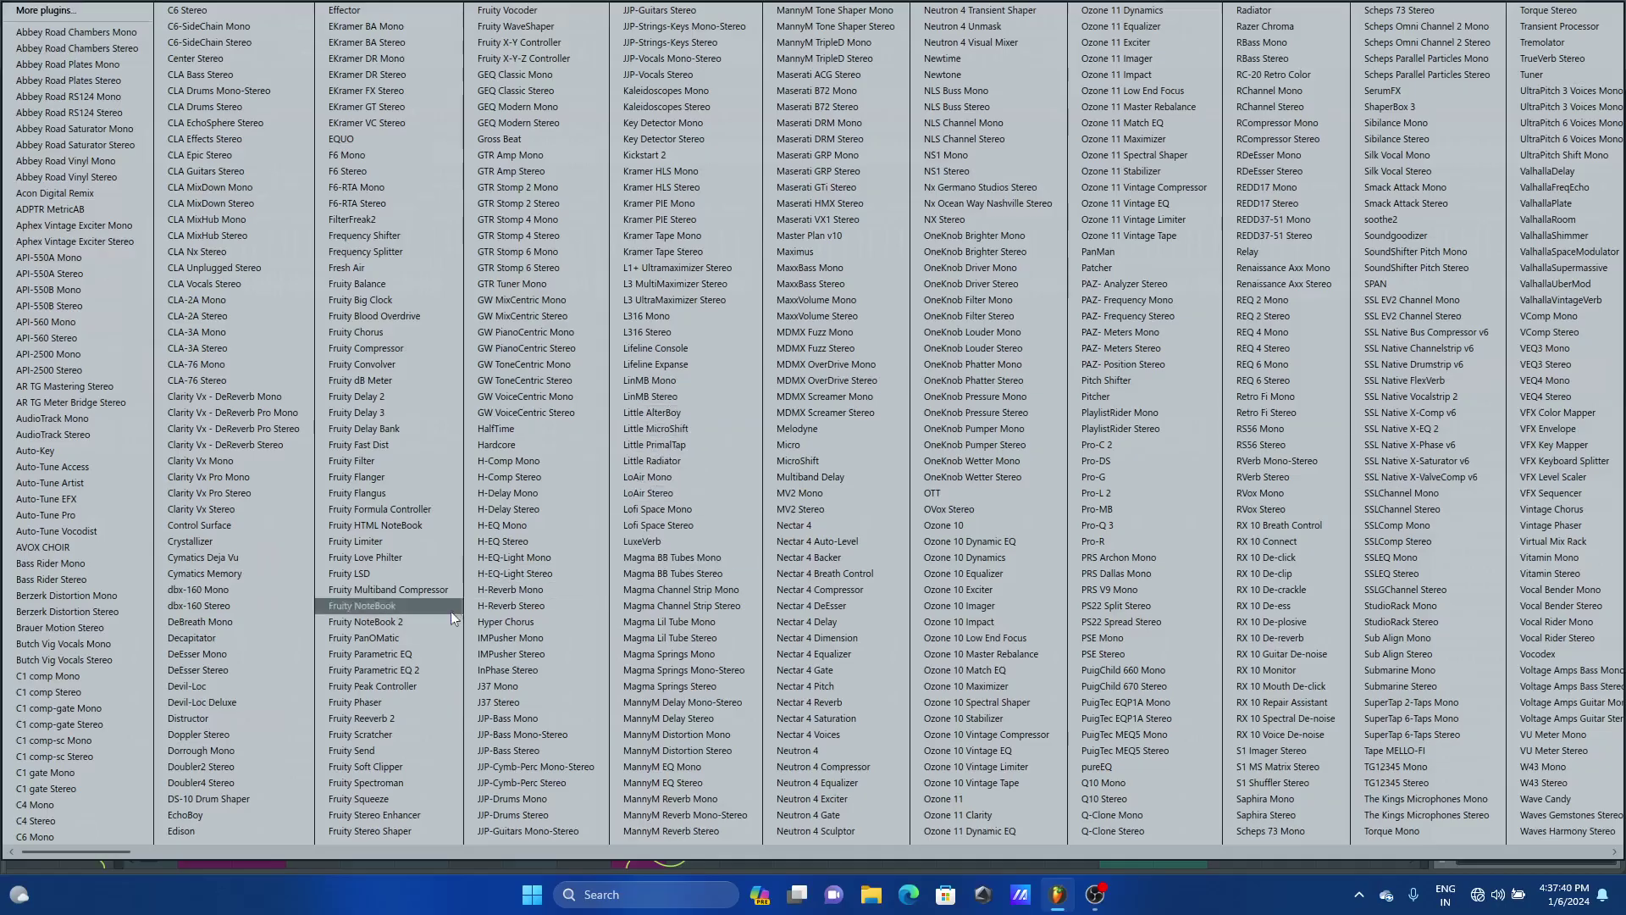
click(1128, 527)
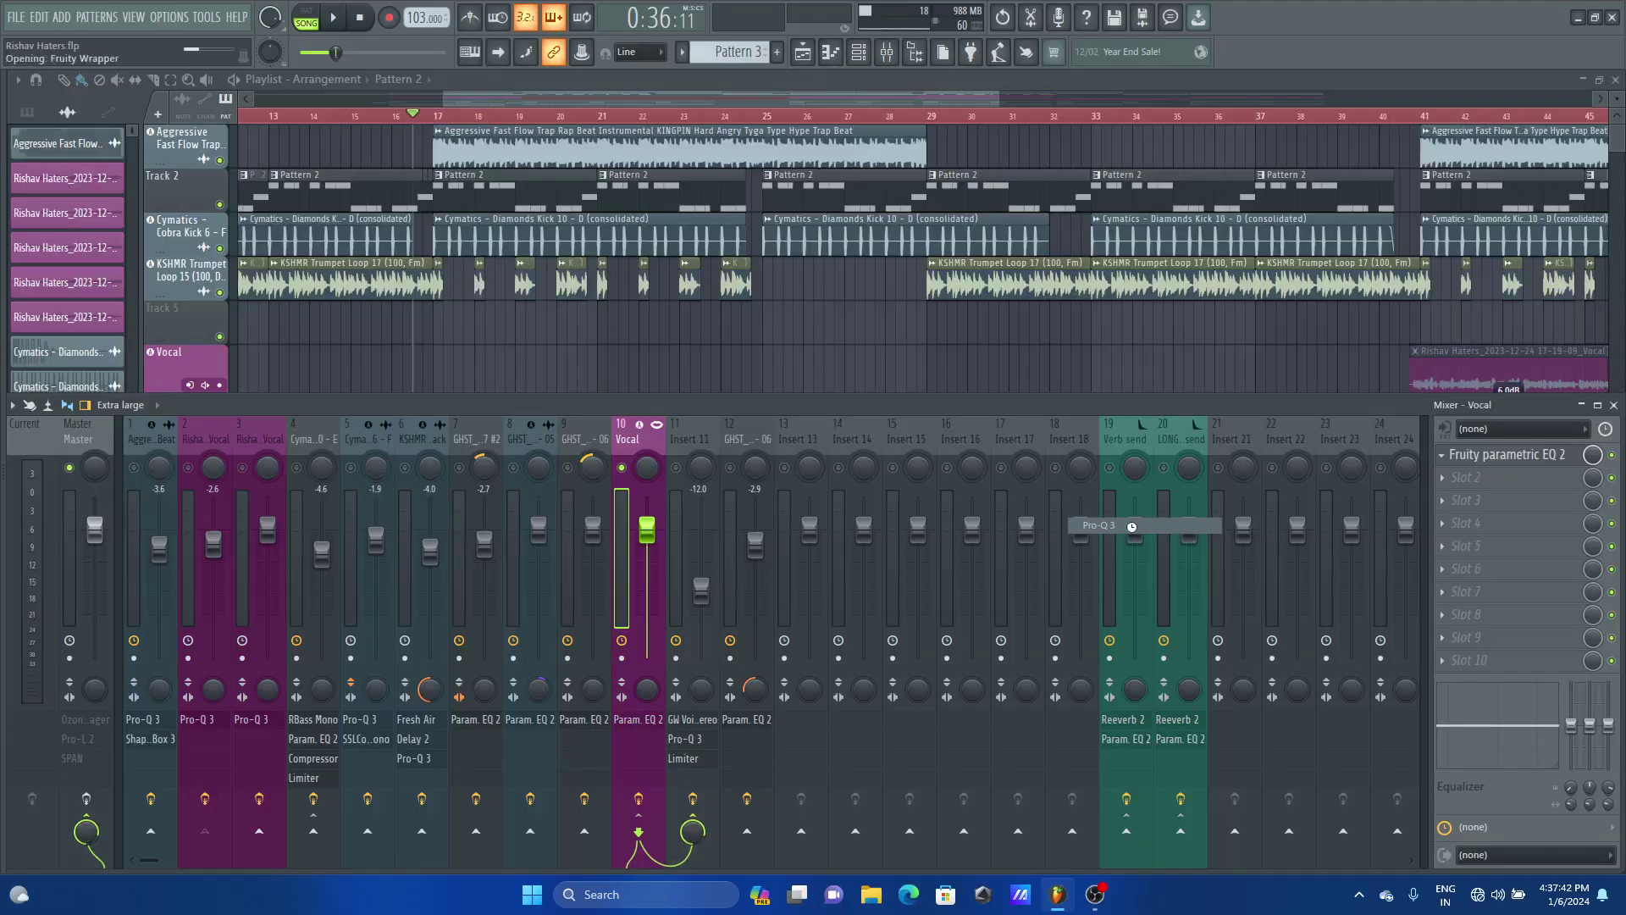
drag(652, 301, 713, 327)
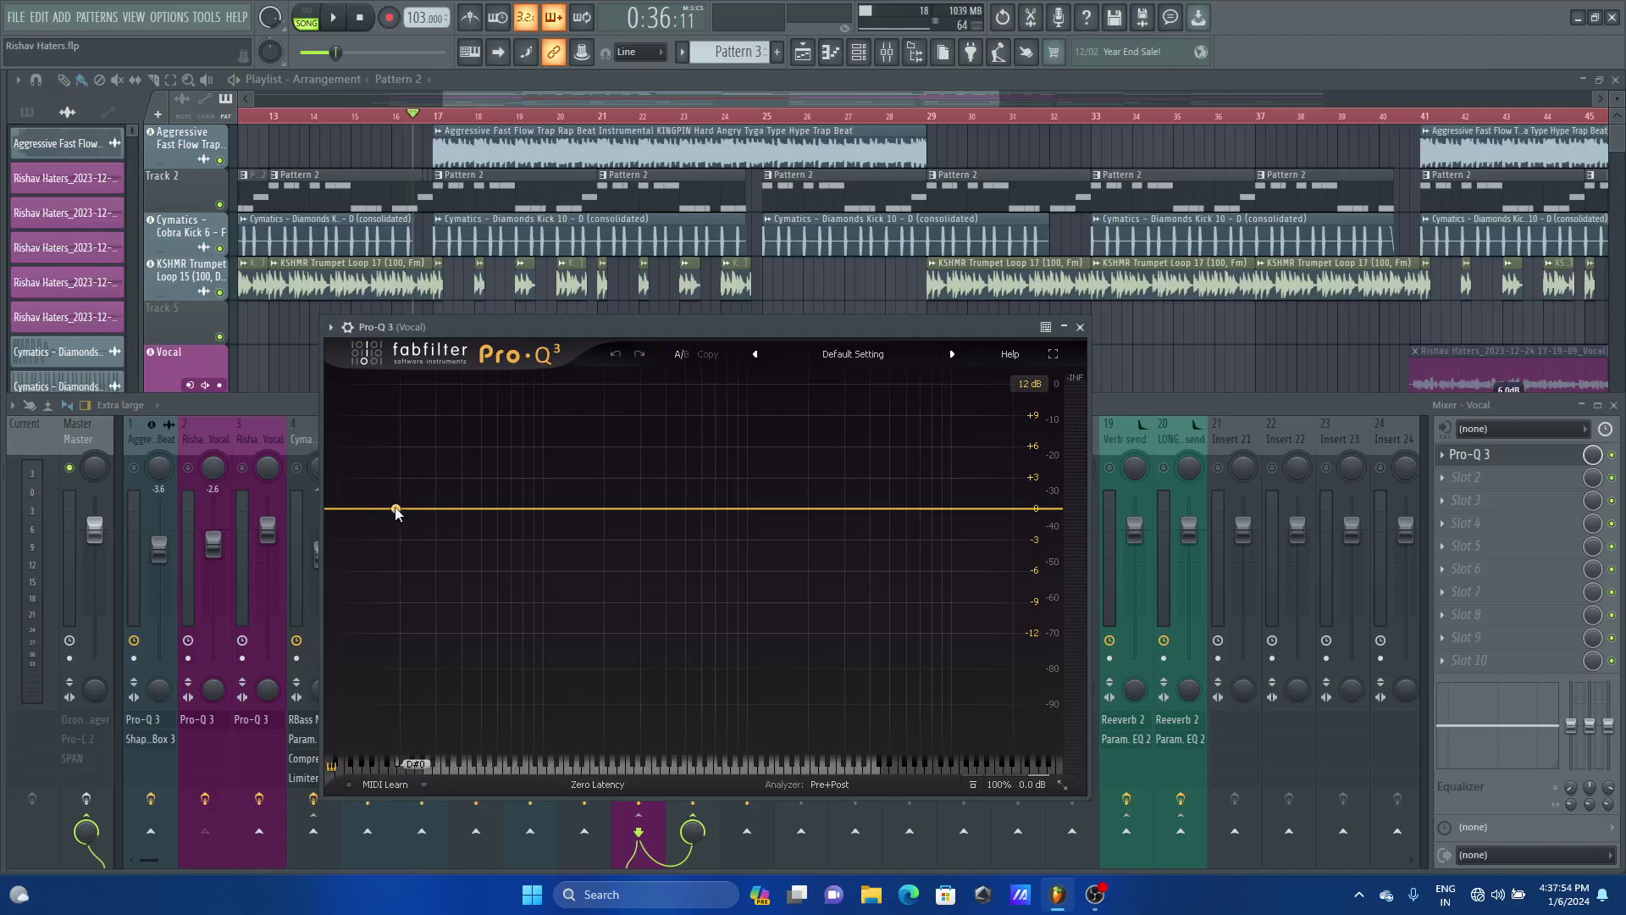
Play the vocal twice and examine its low frequencies in the Pro-Q 3 spectrum analyzer
key(space)
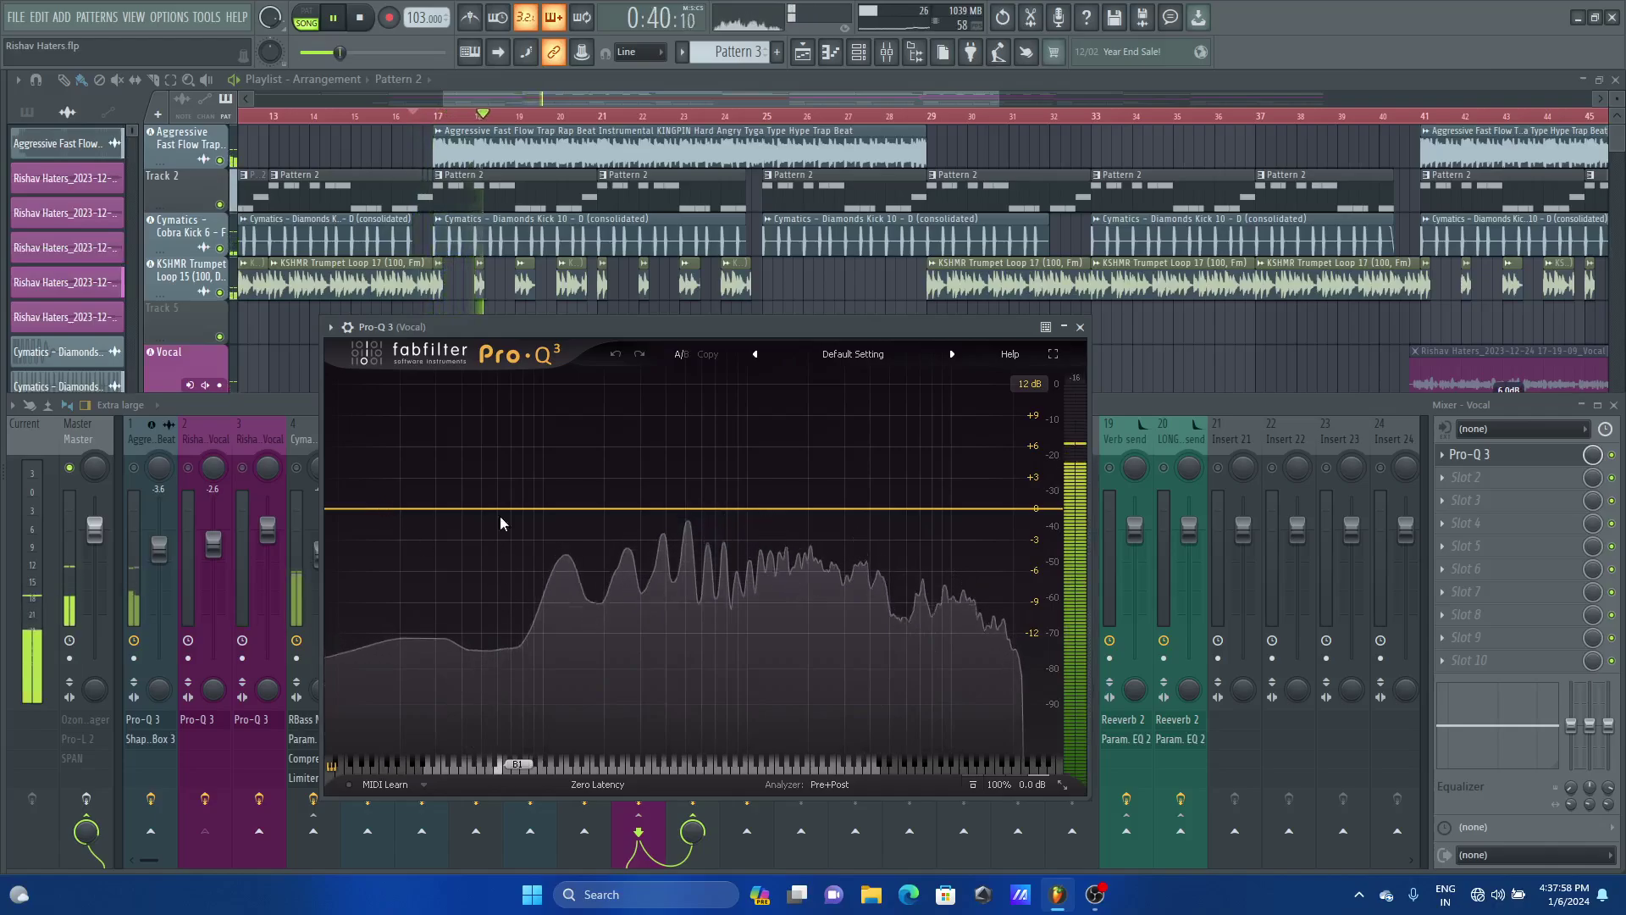
key(space)
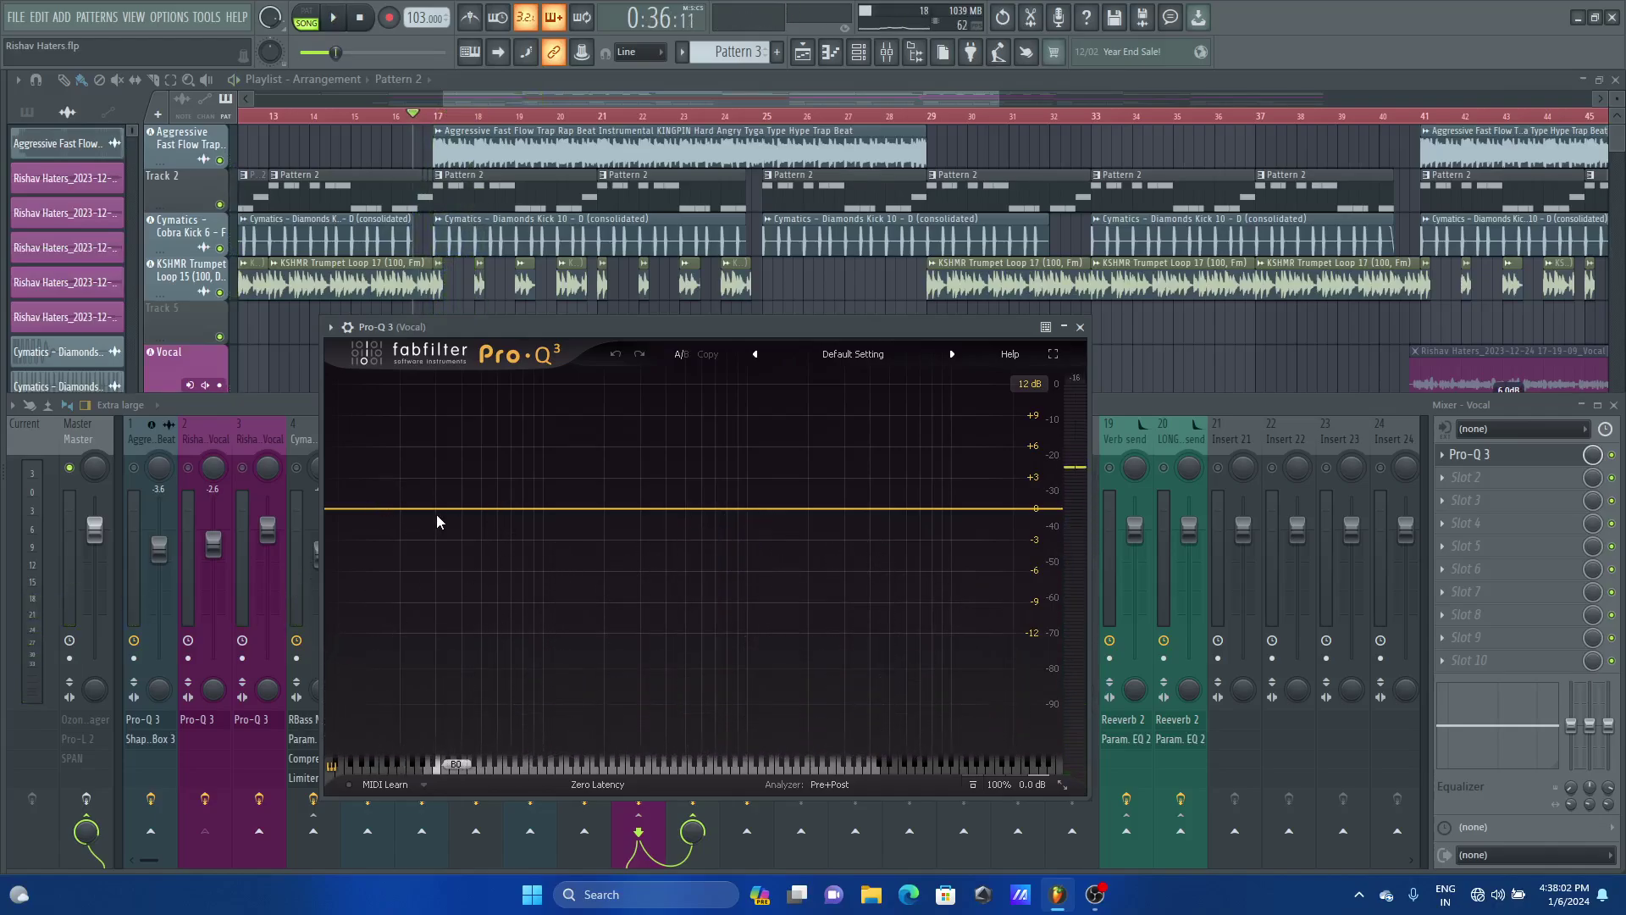
key(space)
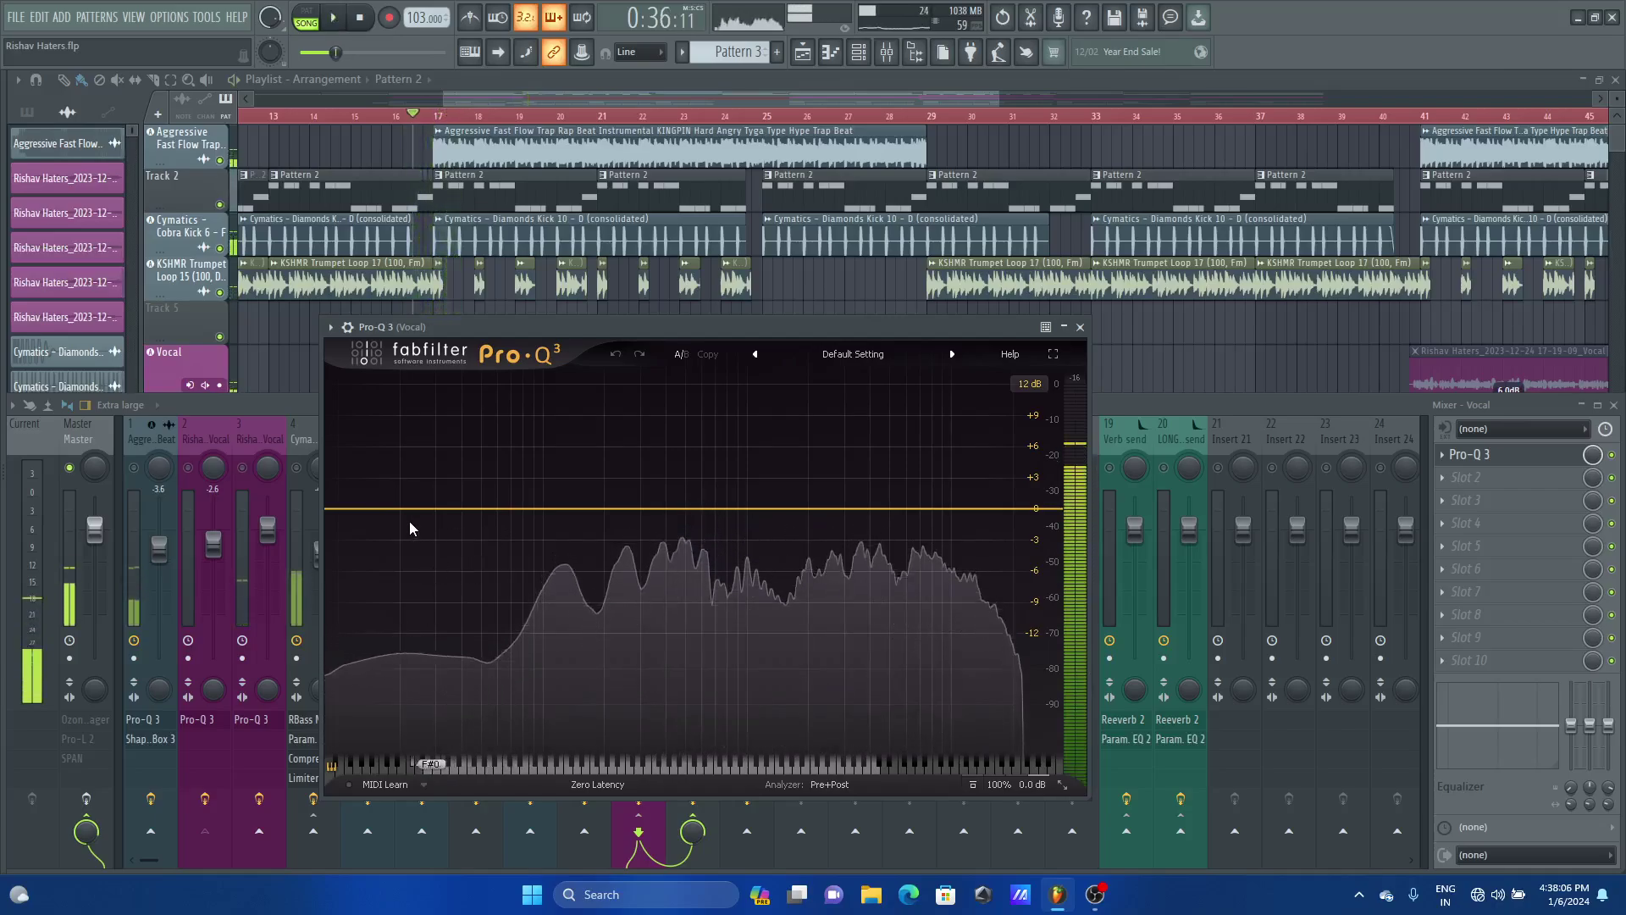
key(space)
Add a Low Cut band and, soloing it during playback, sweep its frequency up to about 89 Hz
click(339, 509)
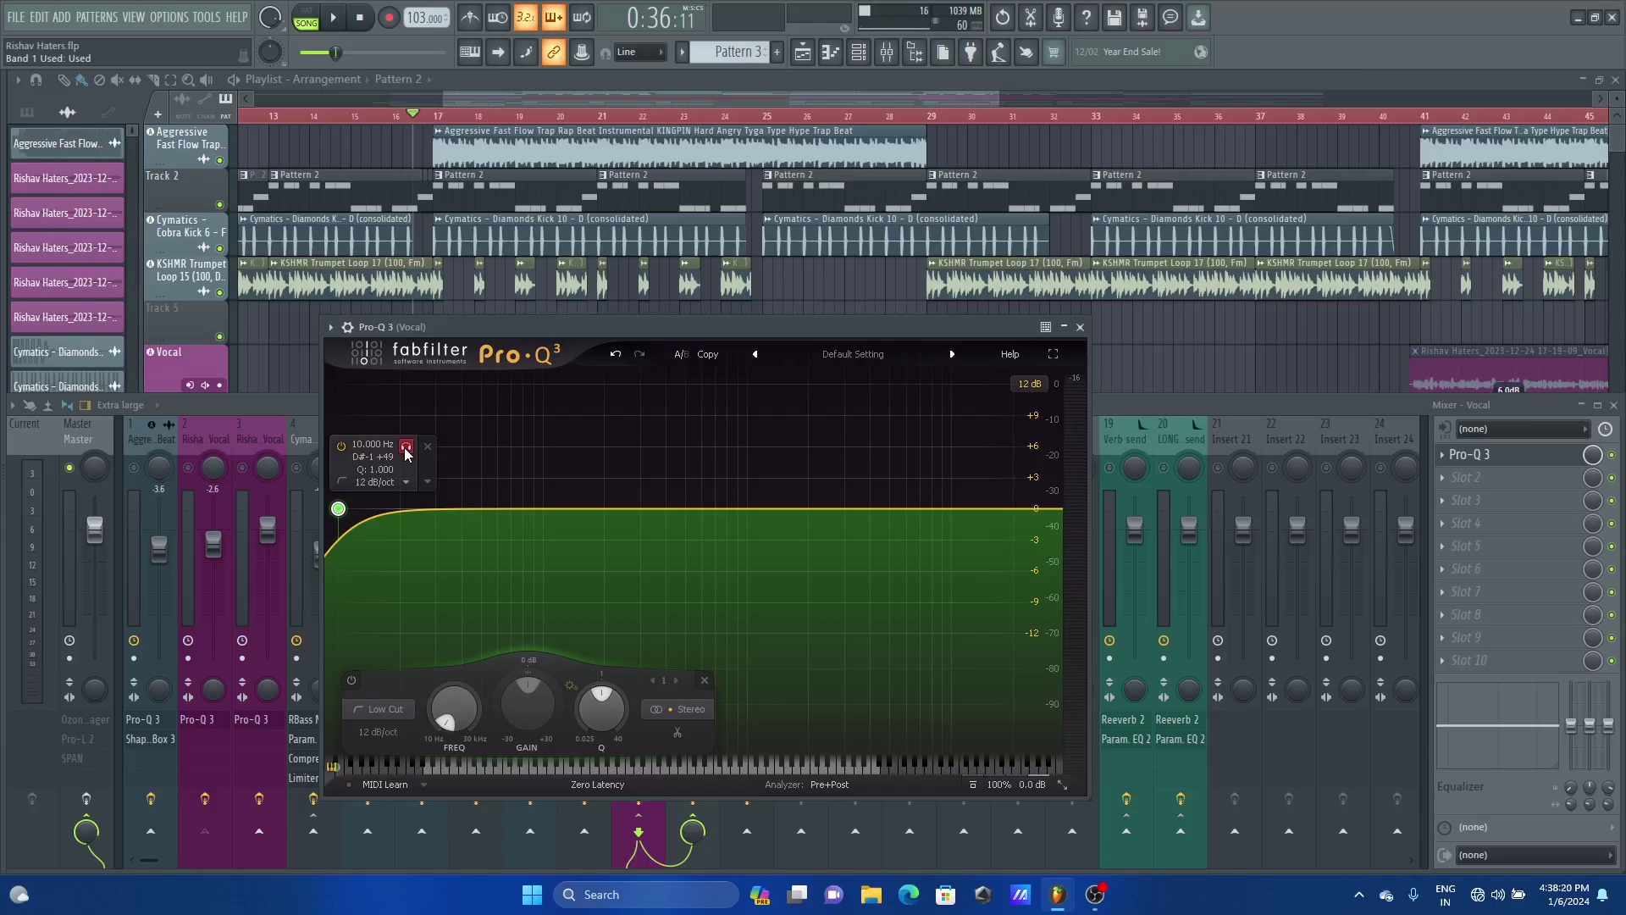
key(space)
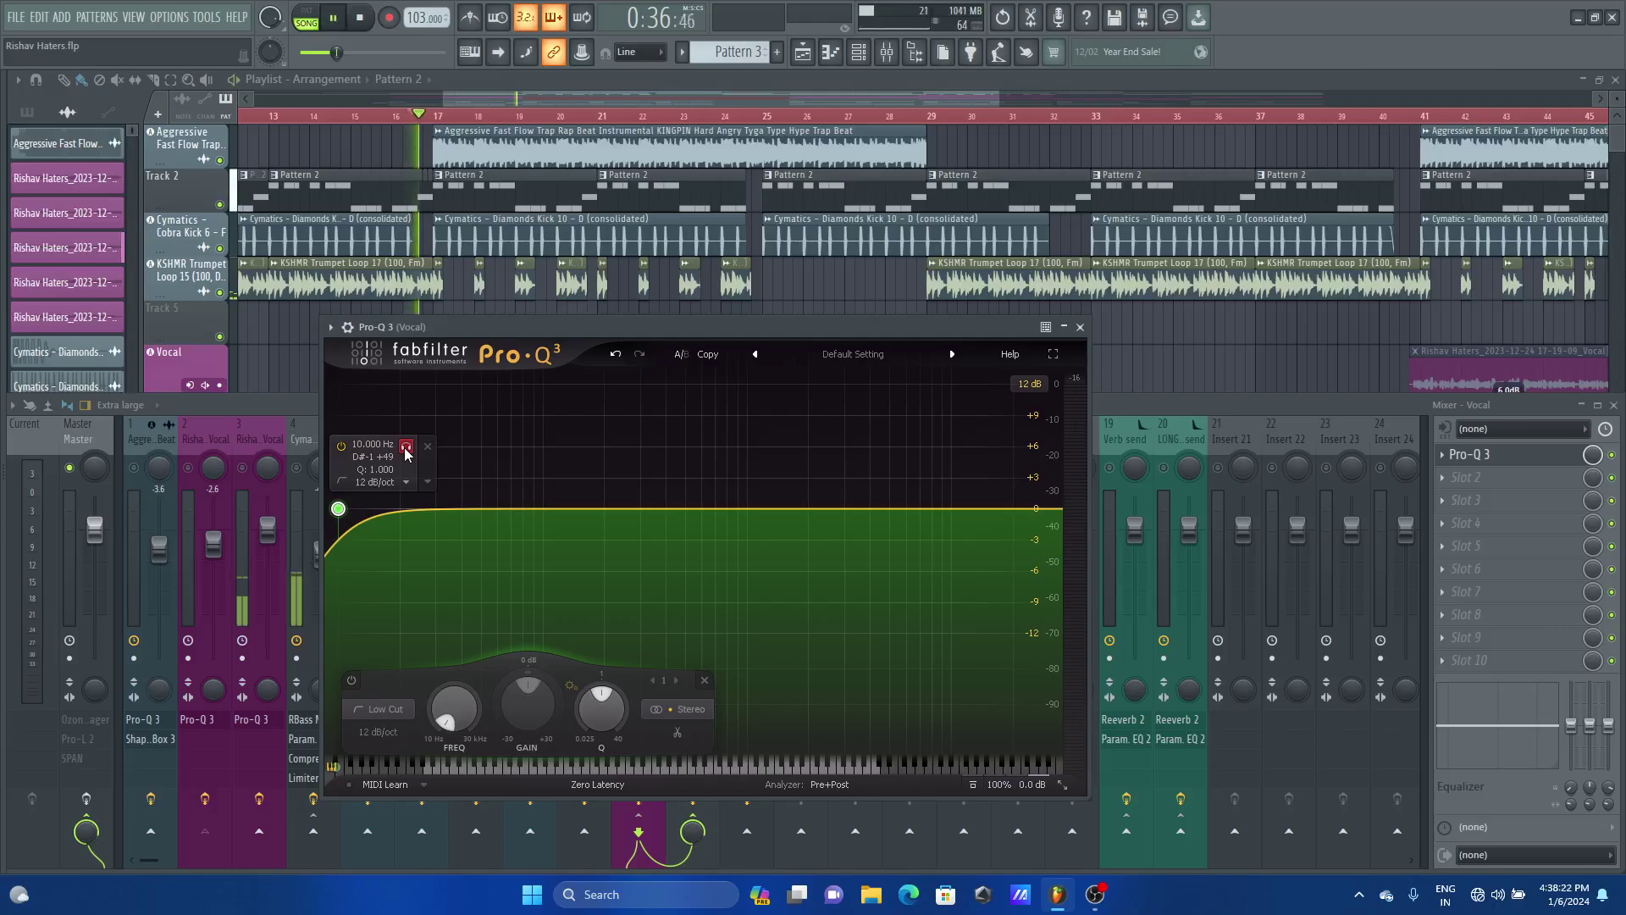
drag(406, 452, 602, 454)
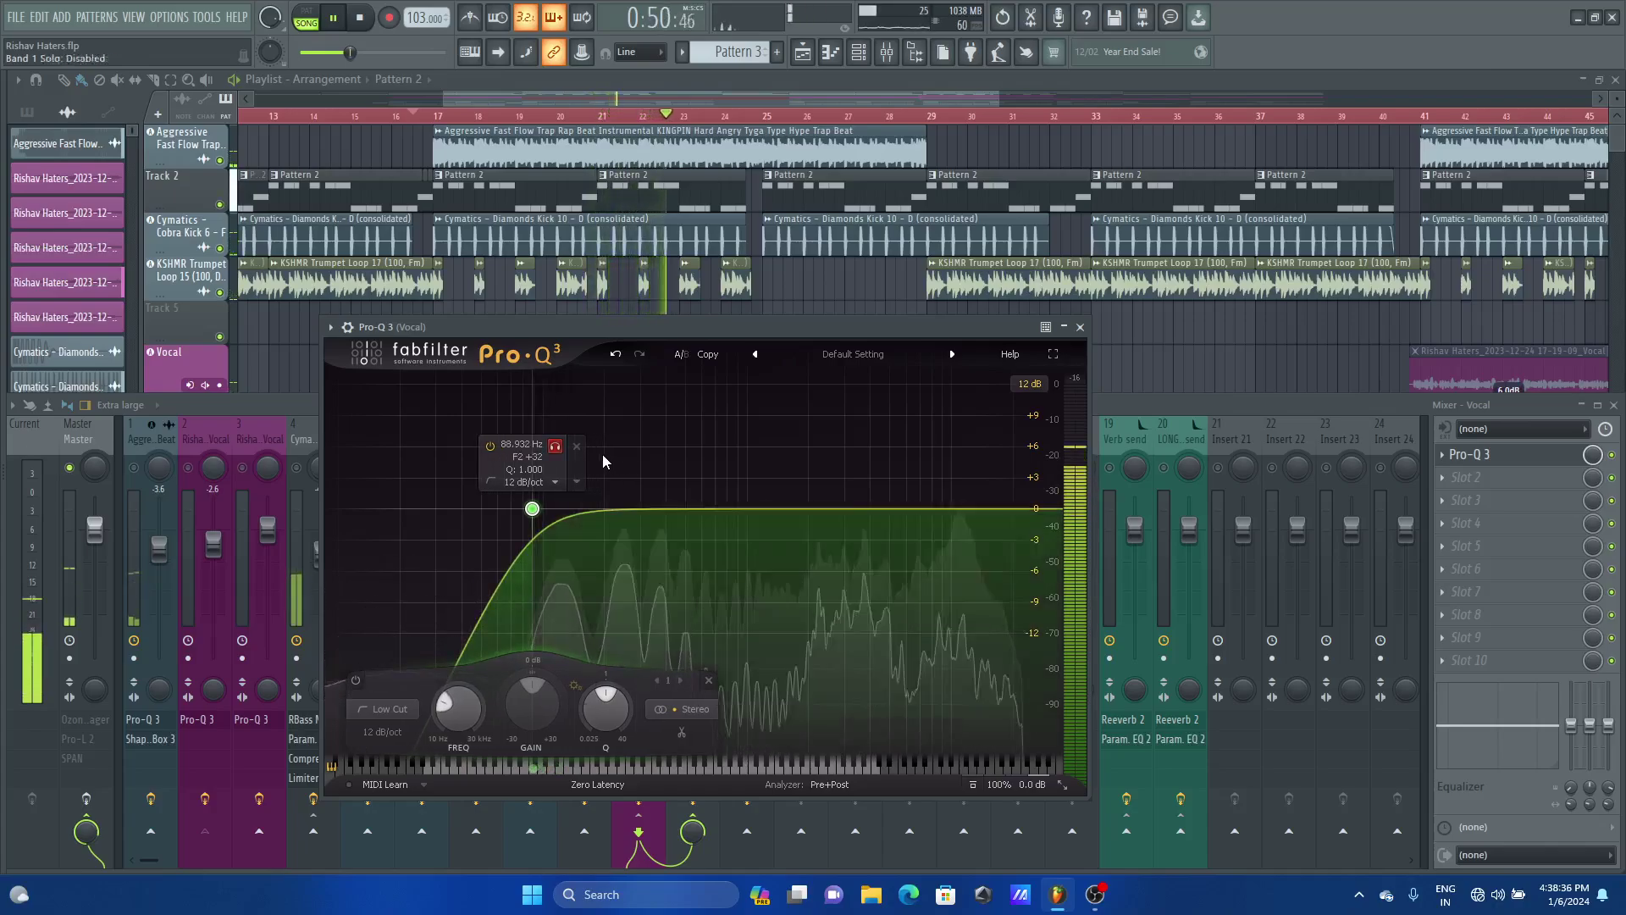
key(space)
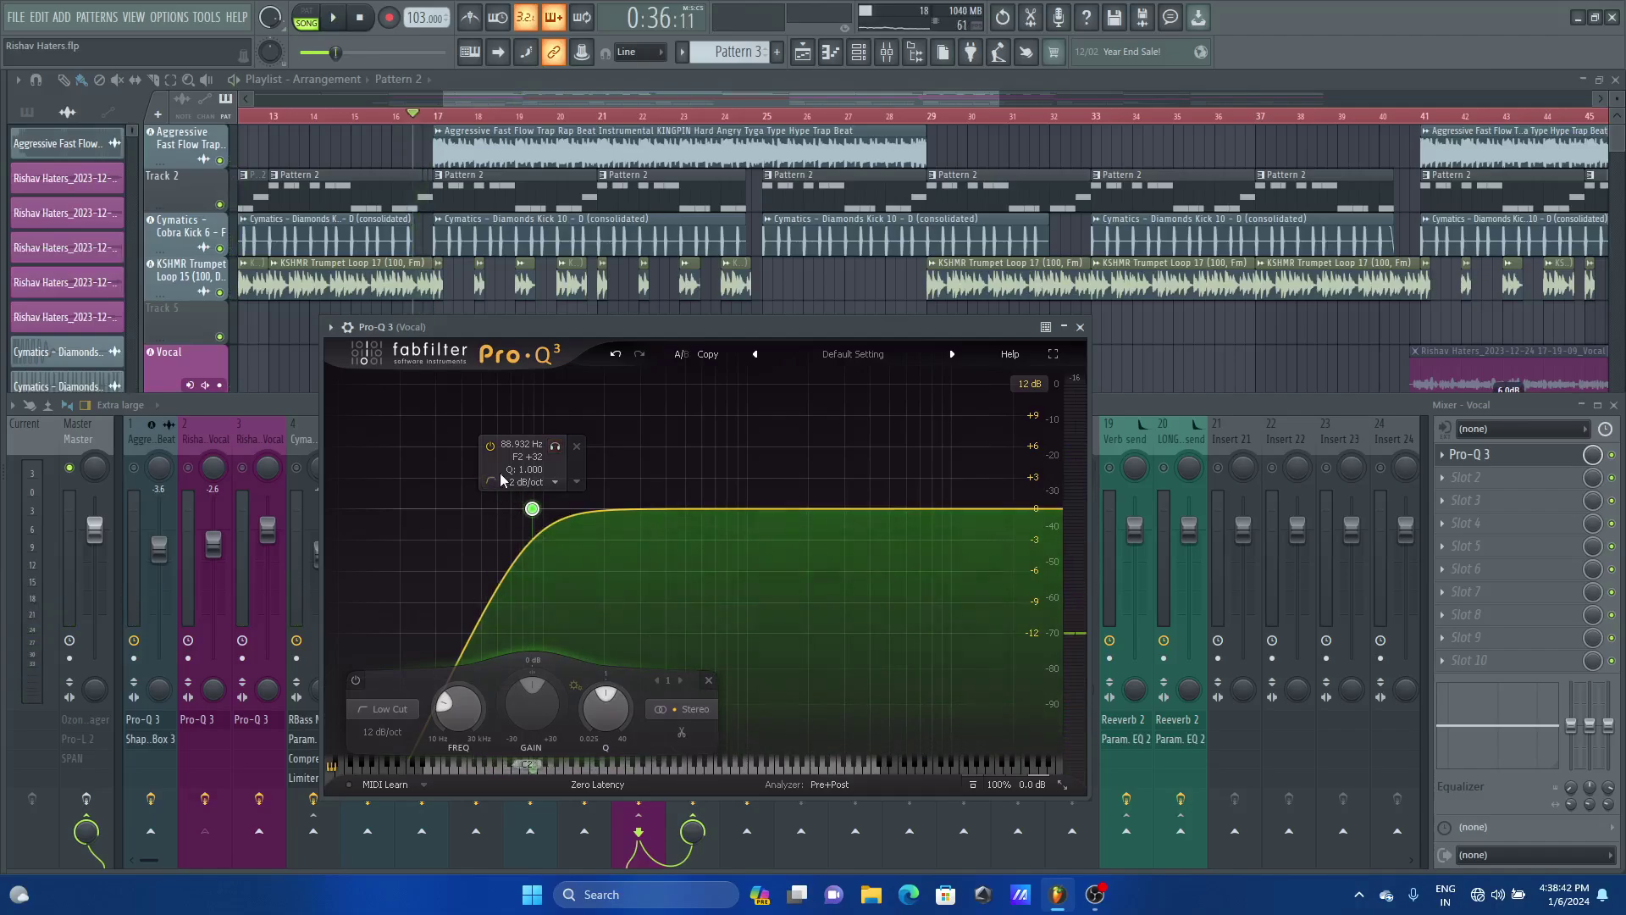
Try low-cut slopes of 48 and 72 dB/oct, auditioning each, and set the slope back to 12 dB/oct
click(552, 483)
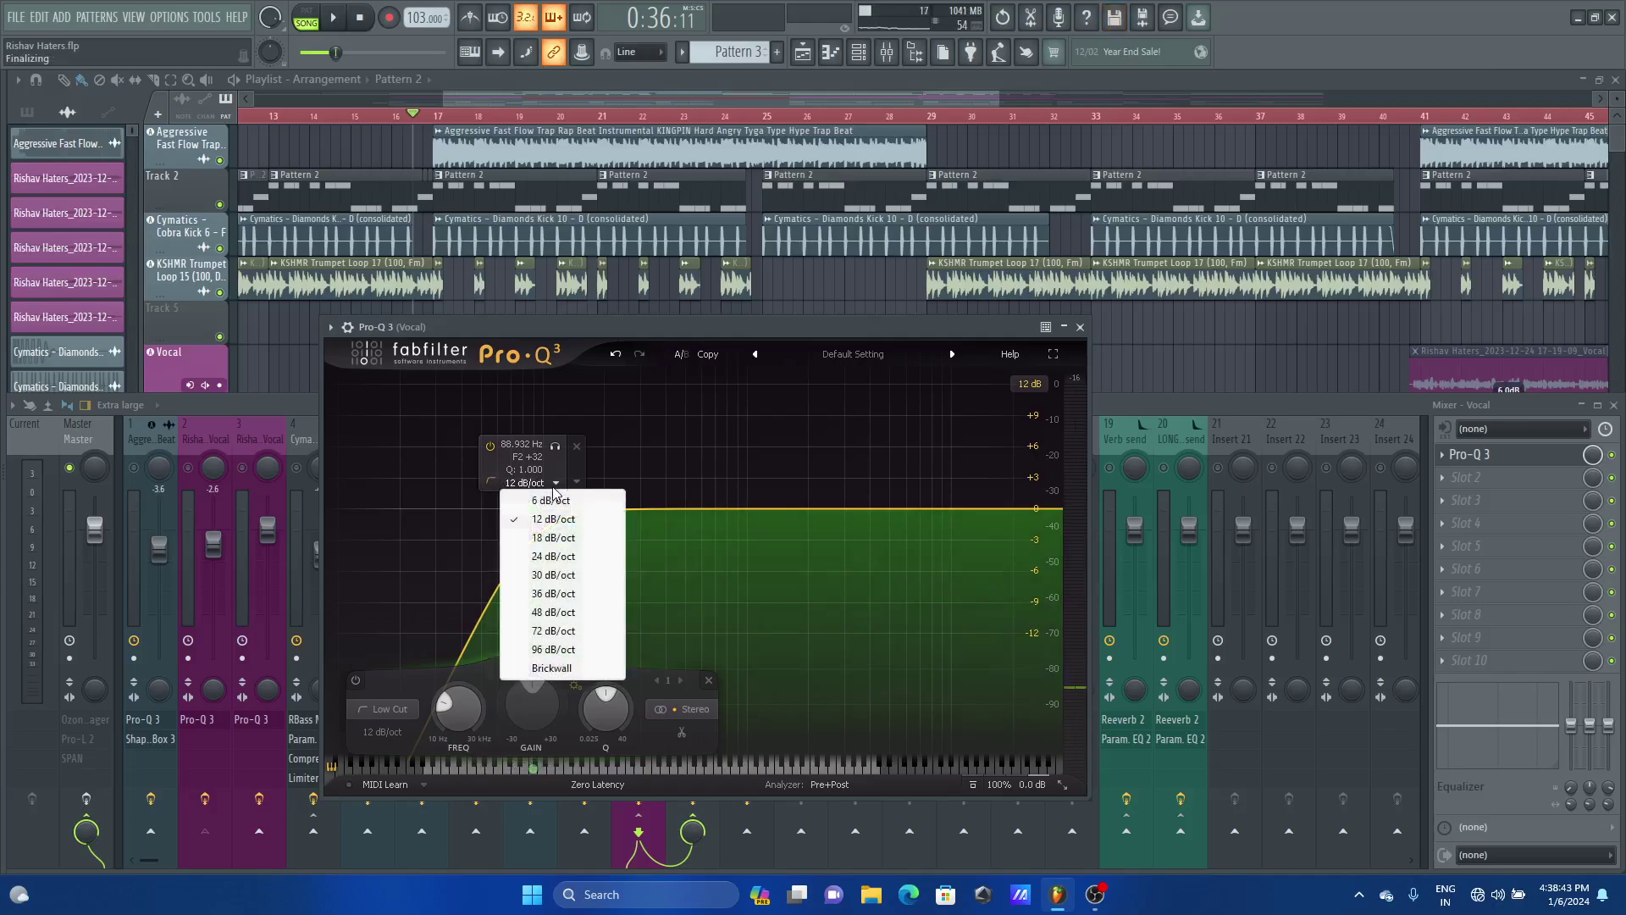
click(543, 613)
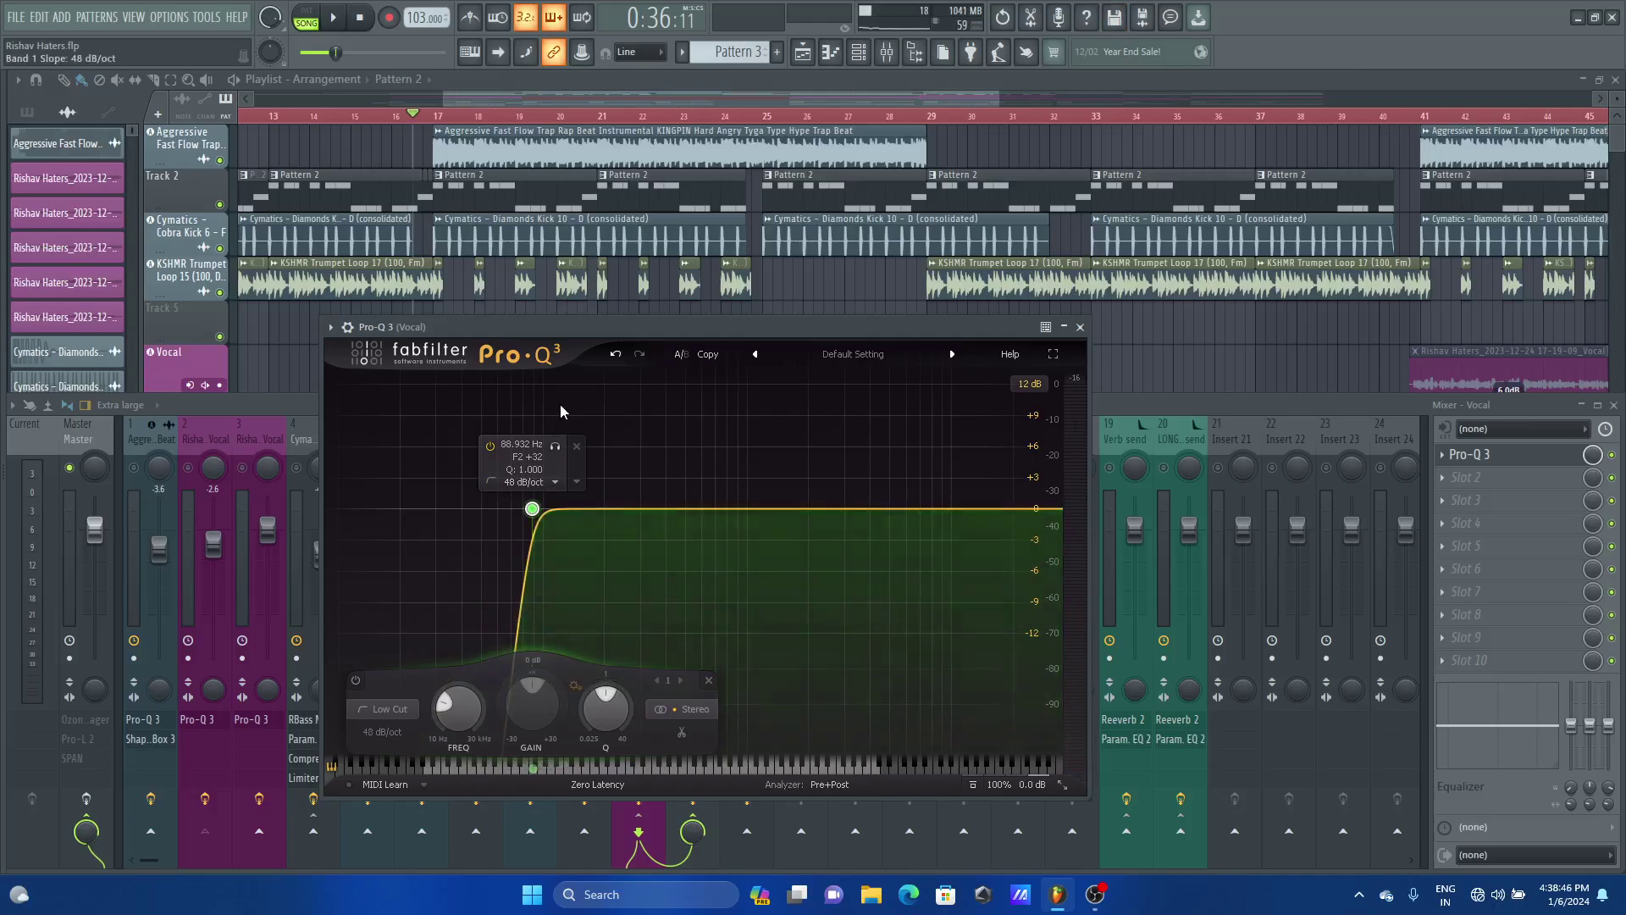
key(space)
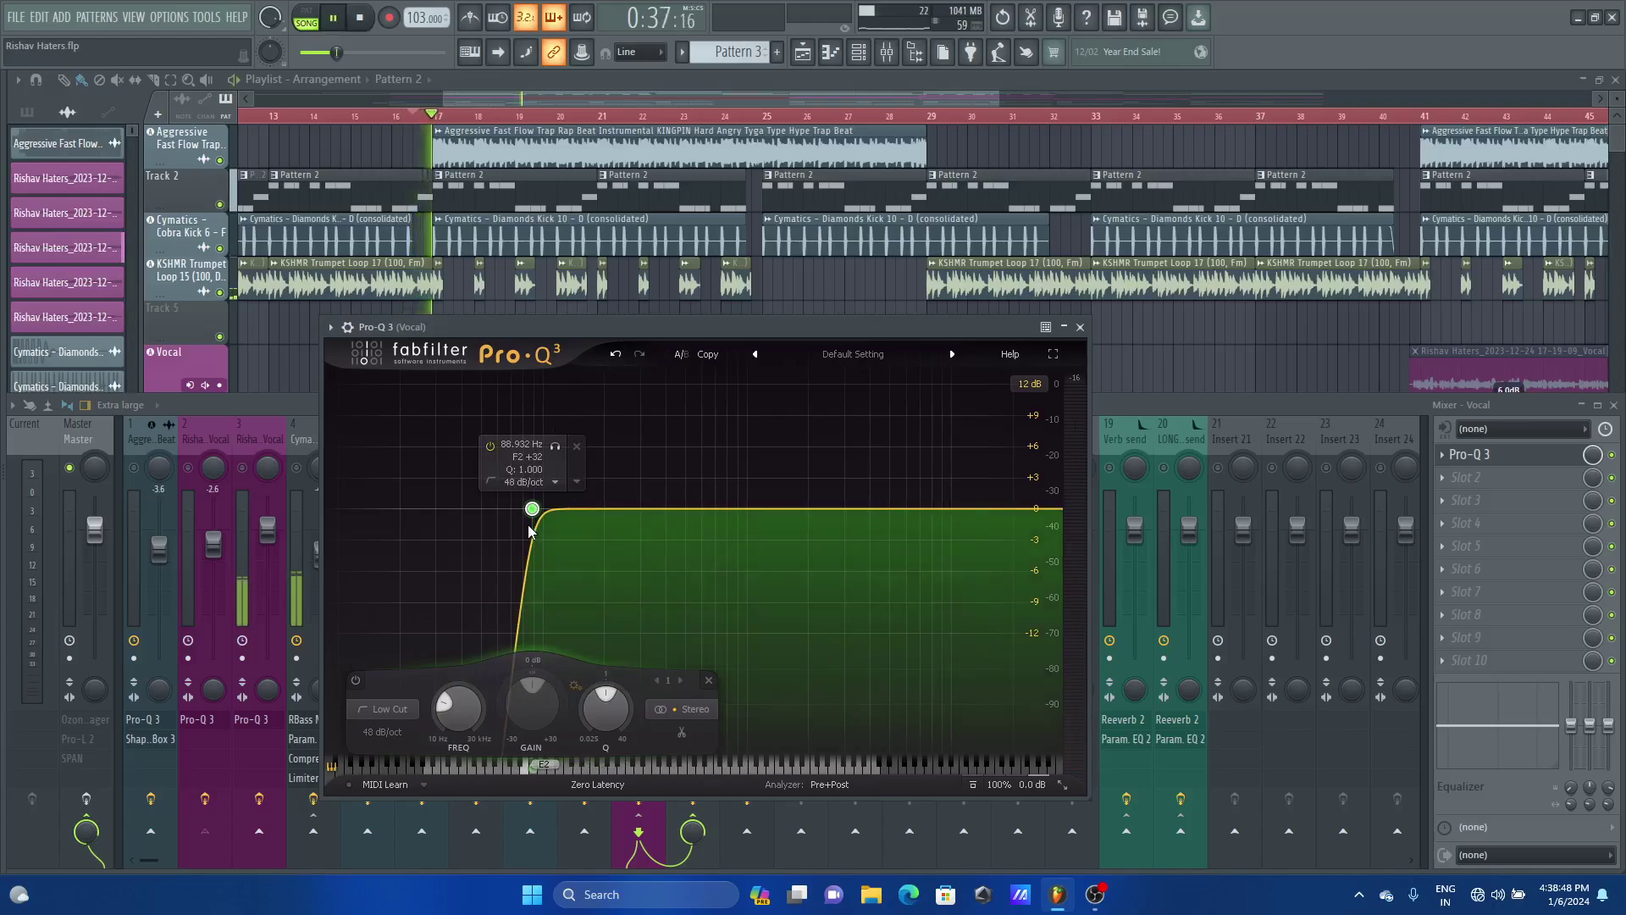
key(space)
click(526, 482)
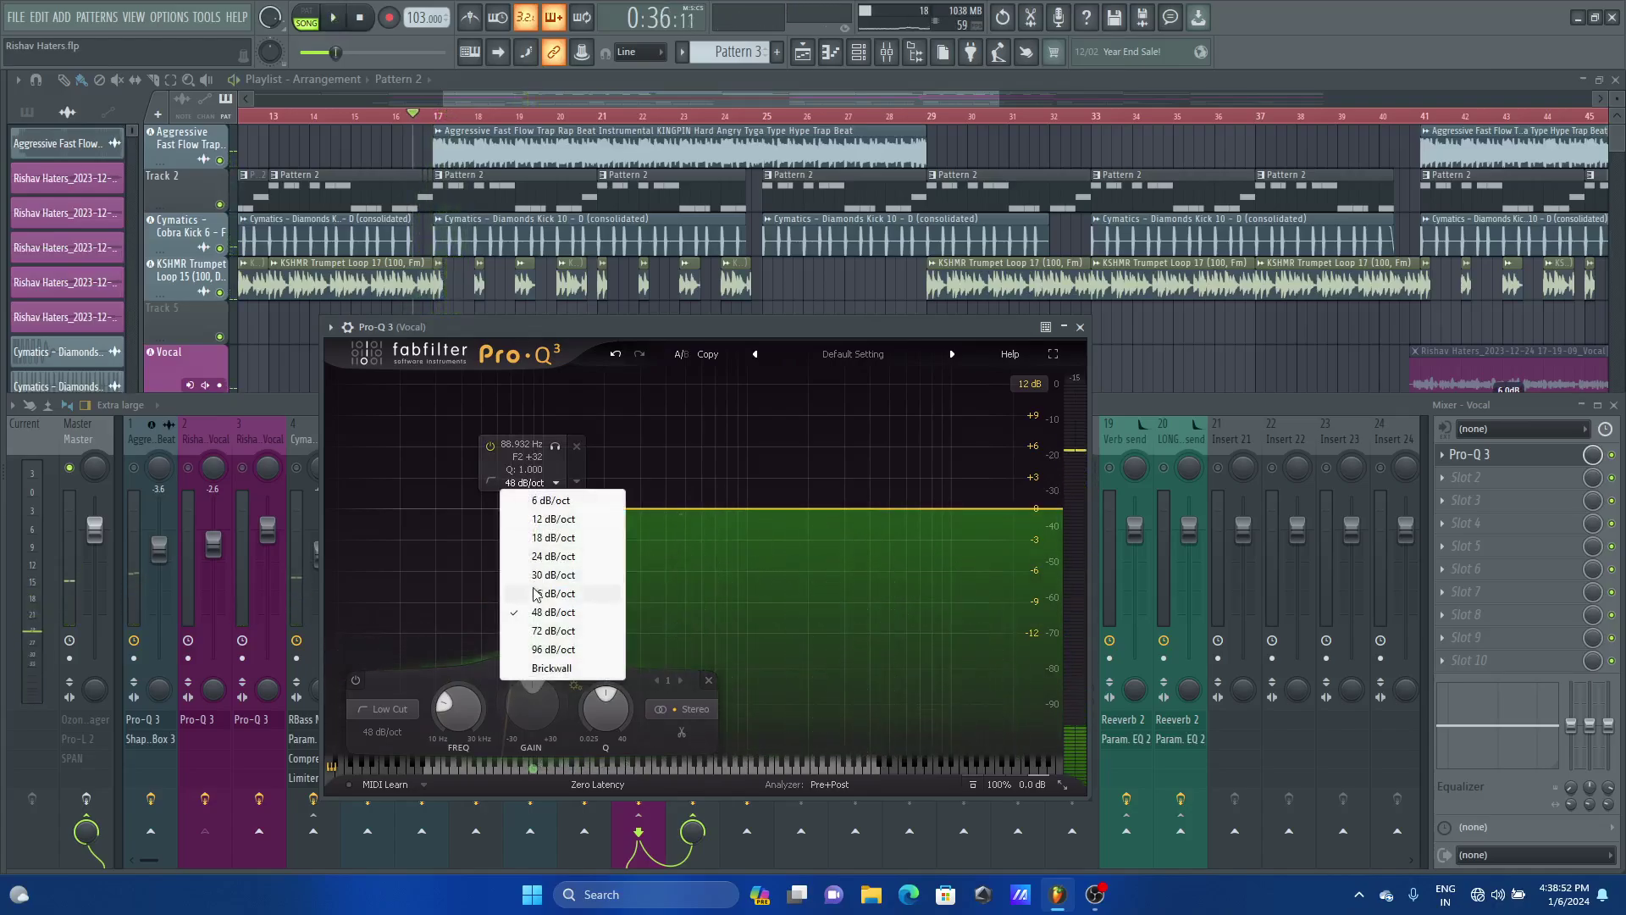
click(549, 637)
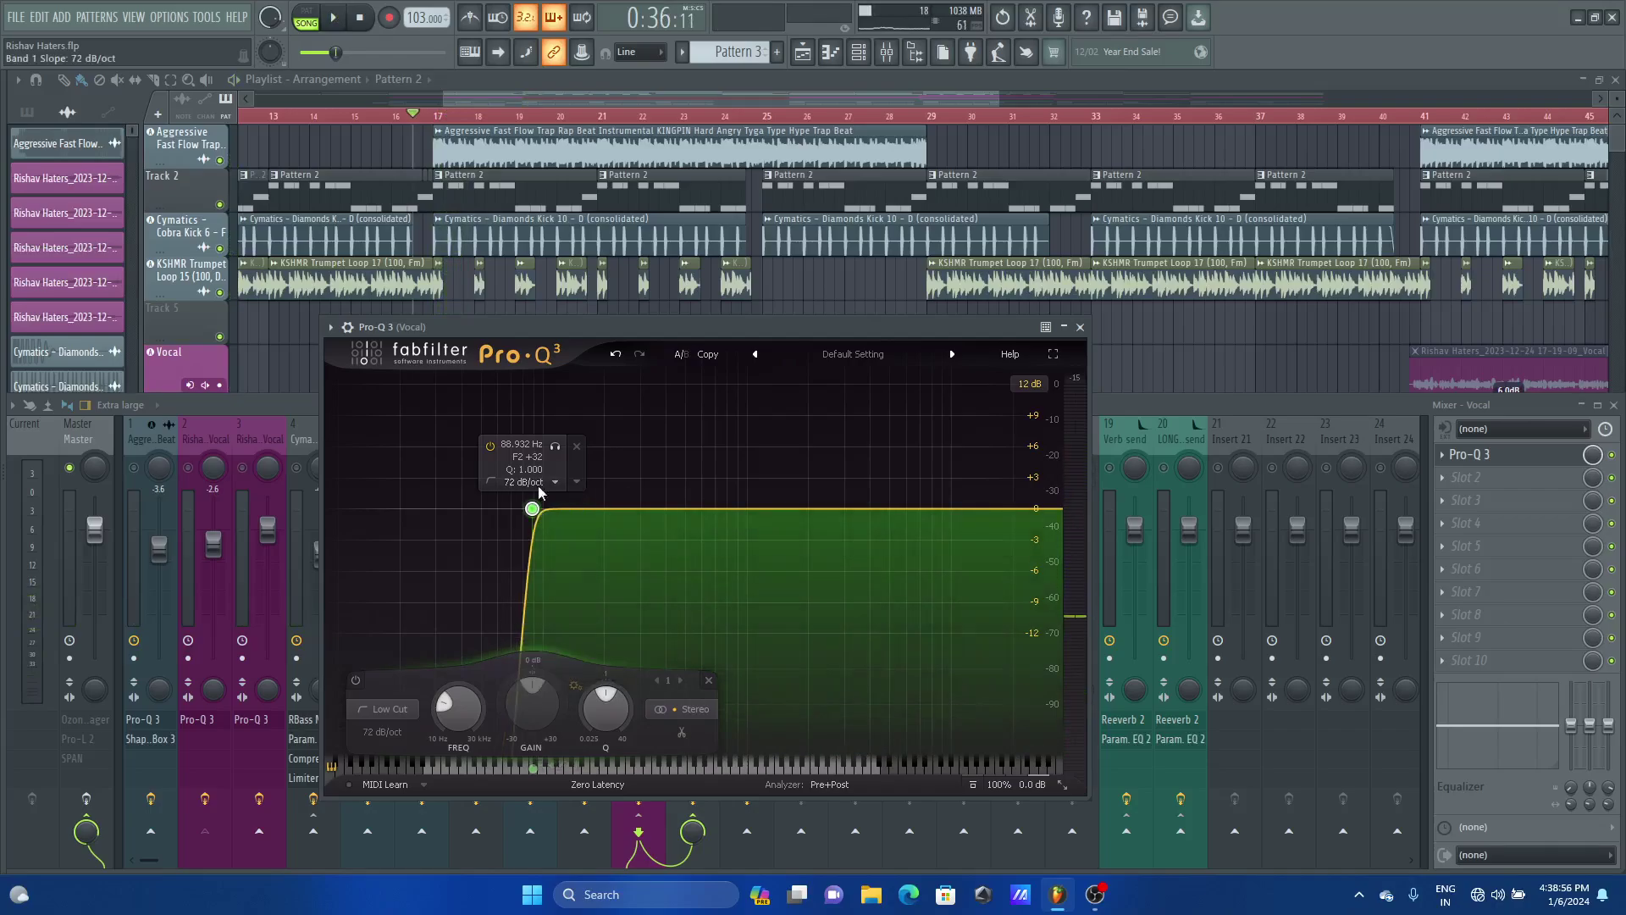
key(space)
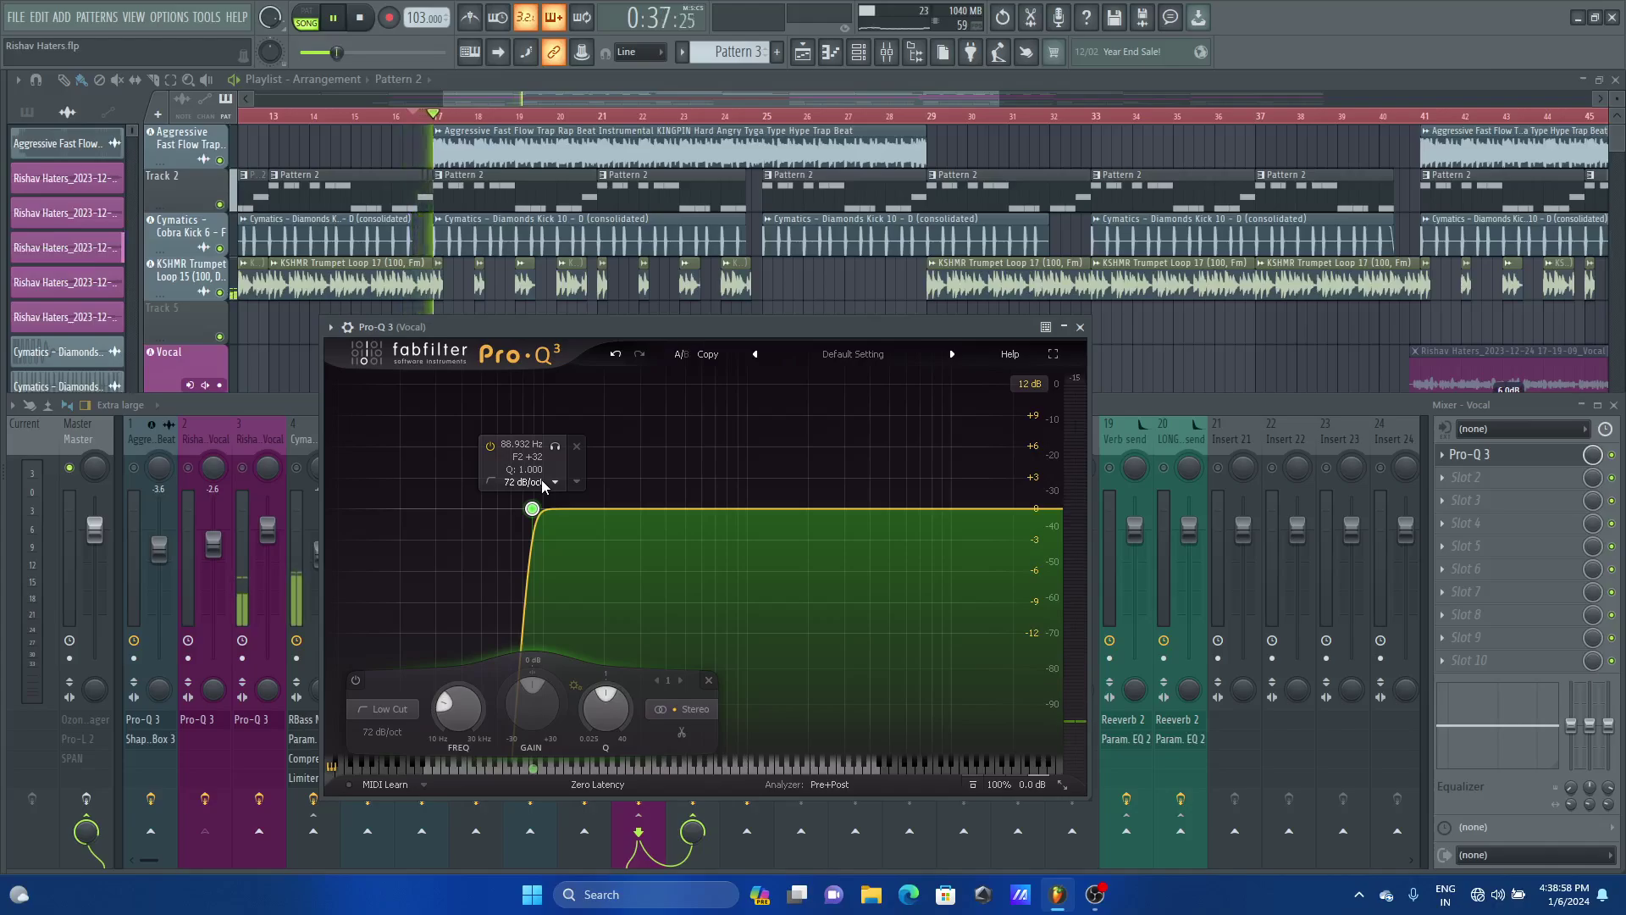
key(space)
click(541, 480)
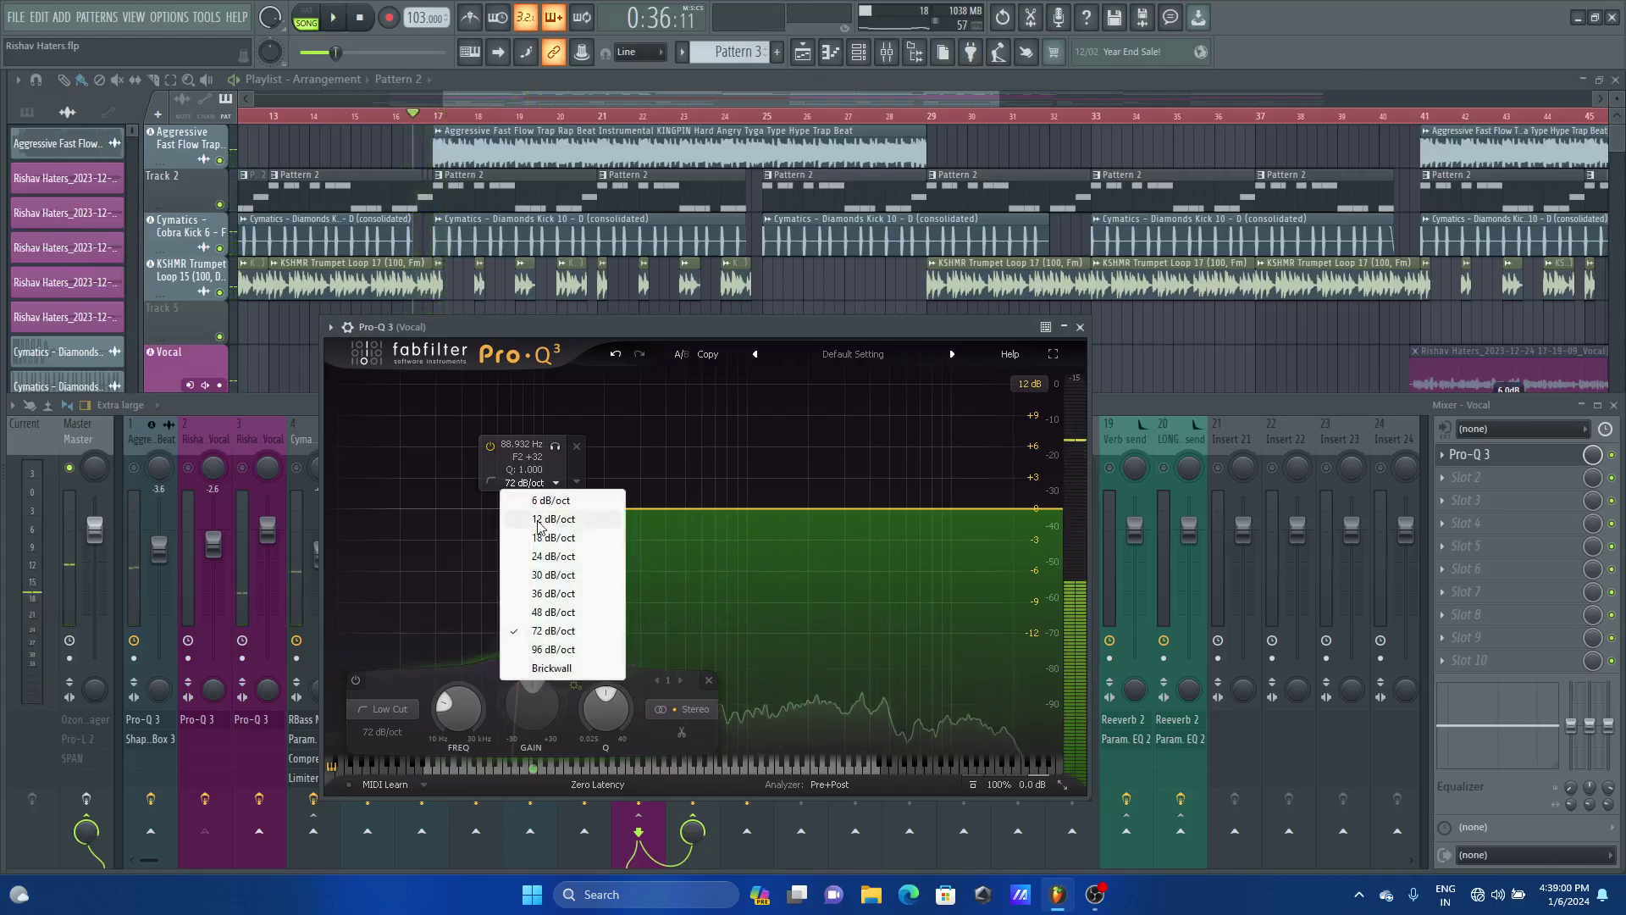
click(542, 519)
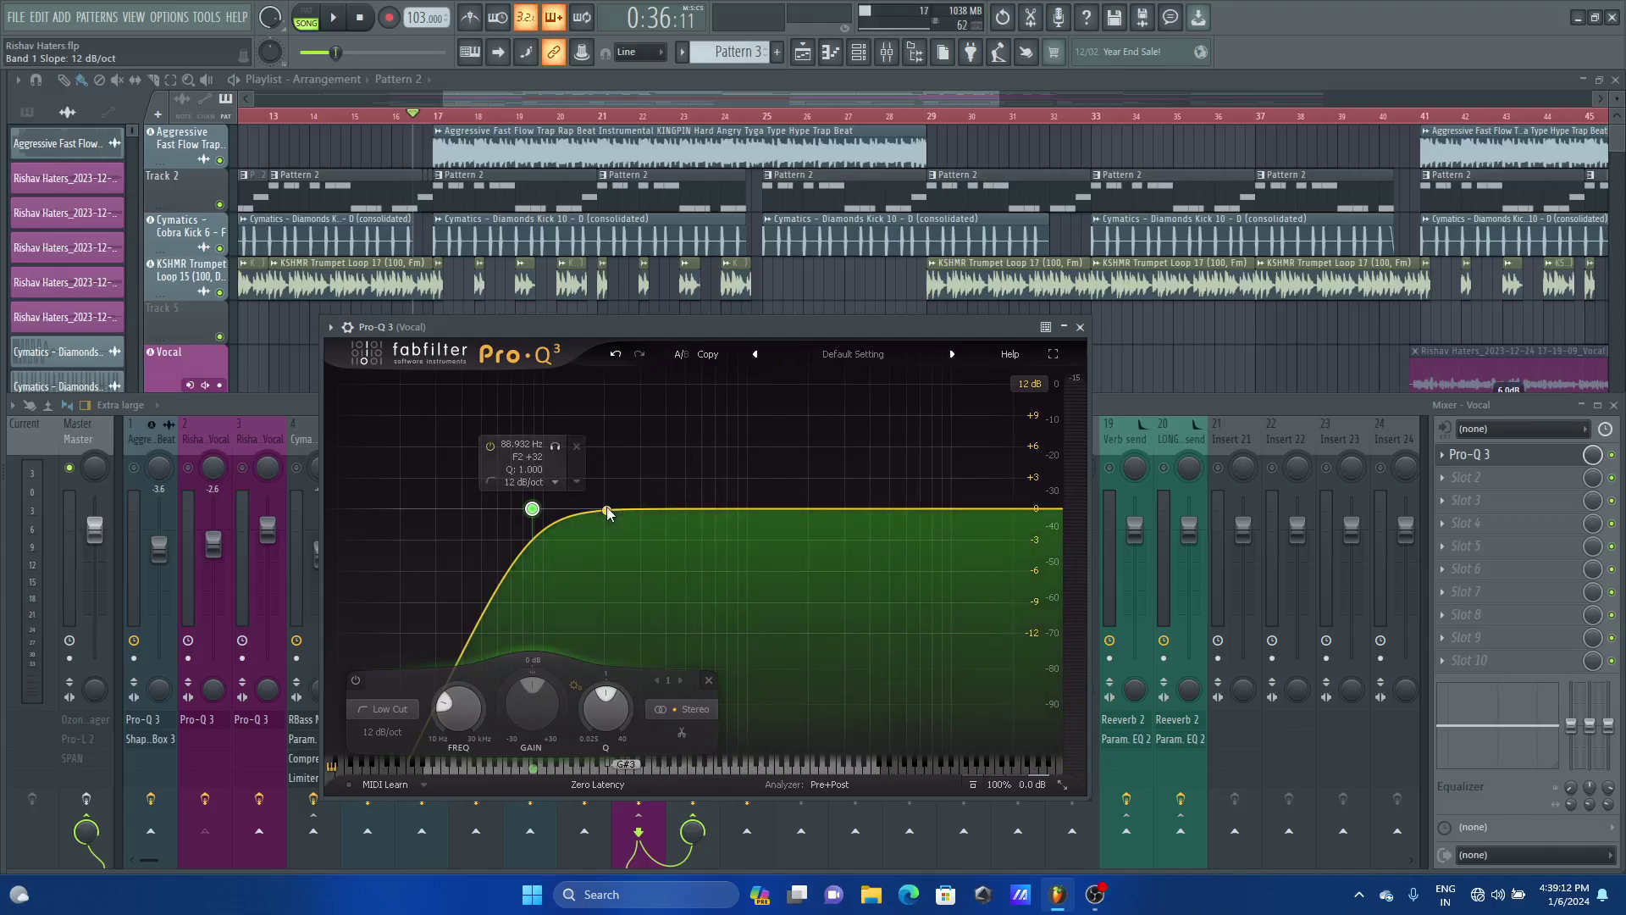
During playback, add a Bell band boosted about 6 dB near 218 Hz, nudge it higher and narrow its Q to about 5.1
key(space)
drag(608, 512, 612, 446)
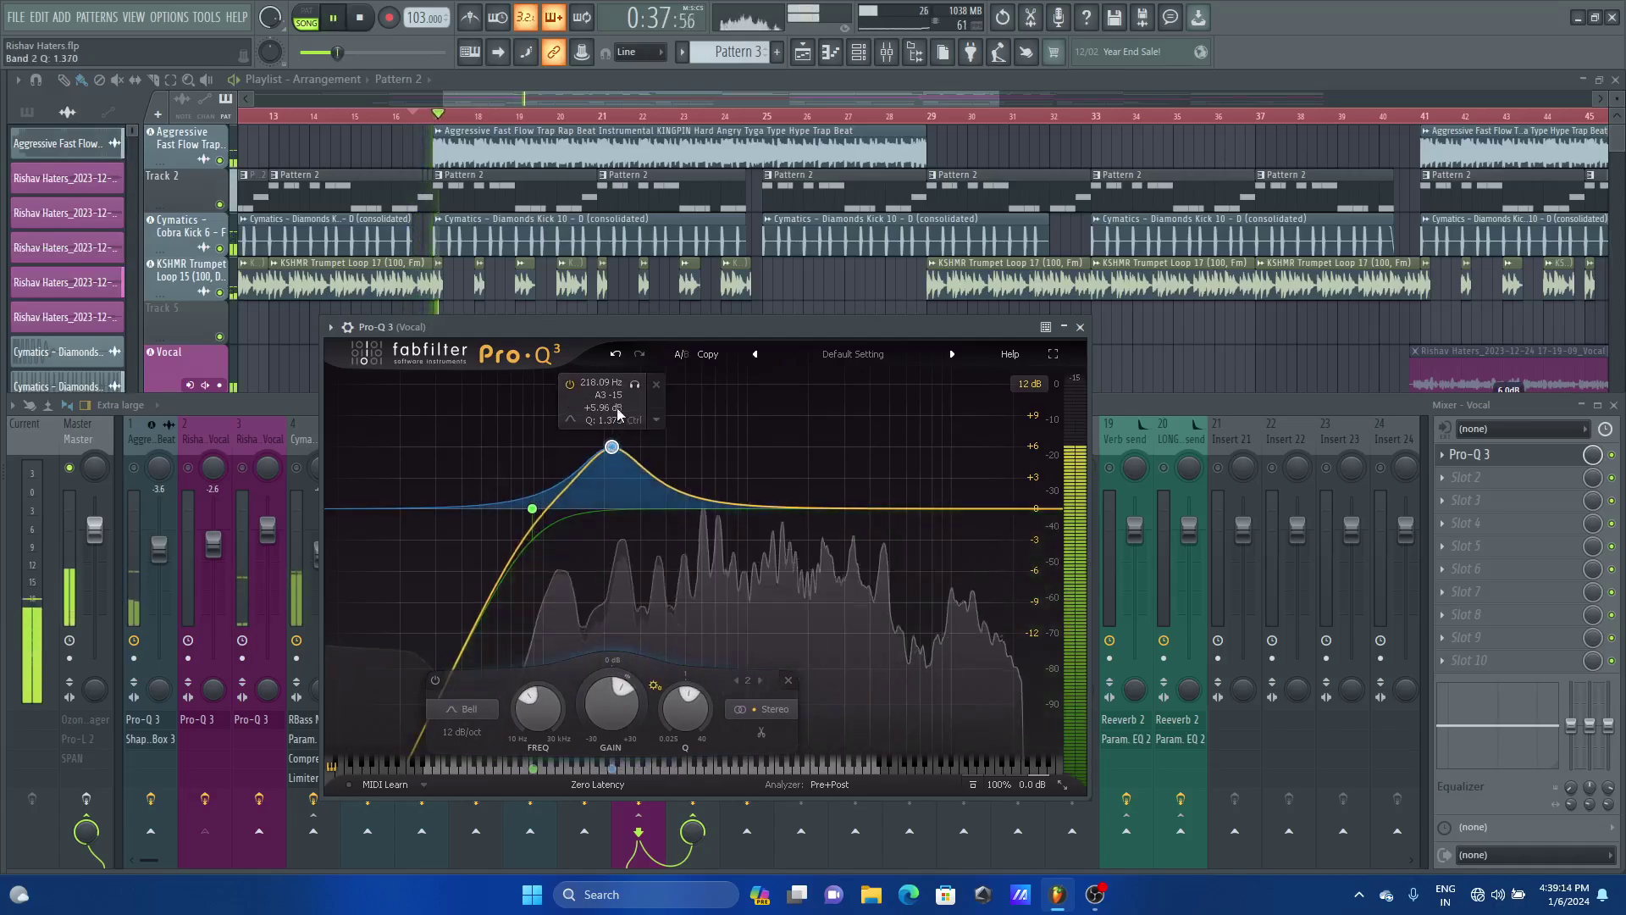
drag(628, 381, 642, 381)
scroll(643, 381, up, 6)
key(space)
Reset the low-mid Bell band's gain to 0 dB and lower it to about -2.3 dB, auditioning the cut at each stage
double_click(637, 694)
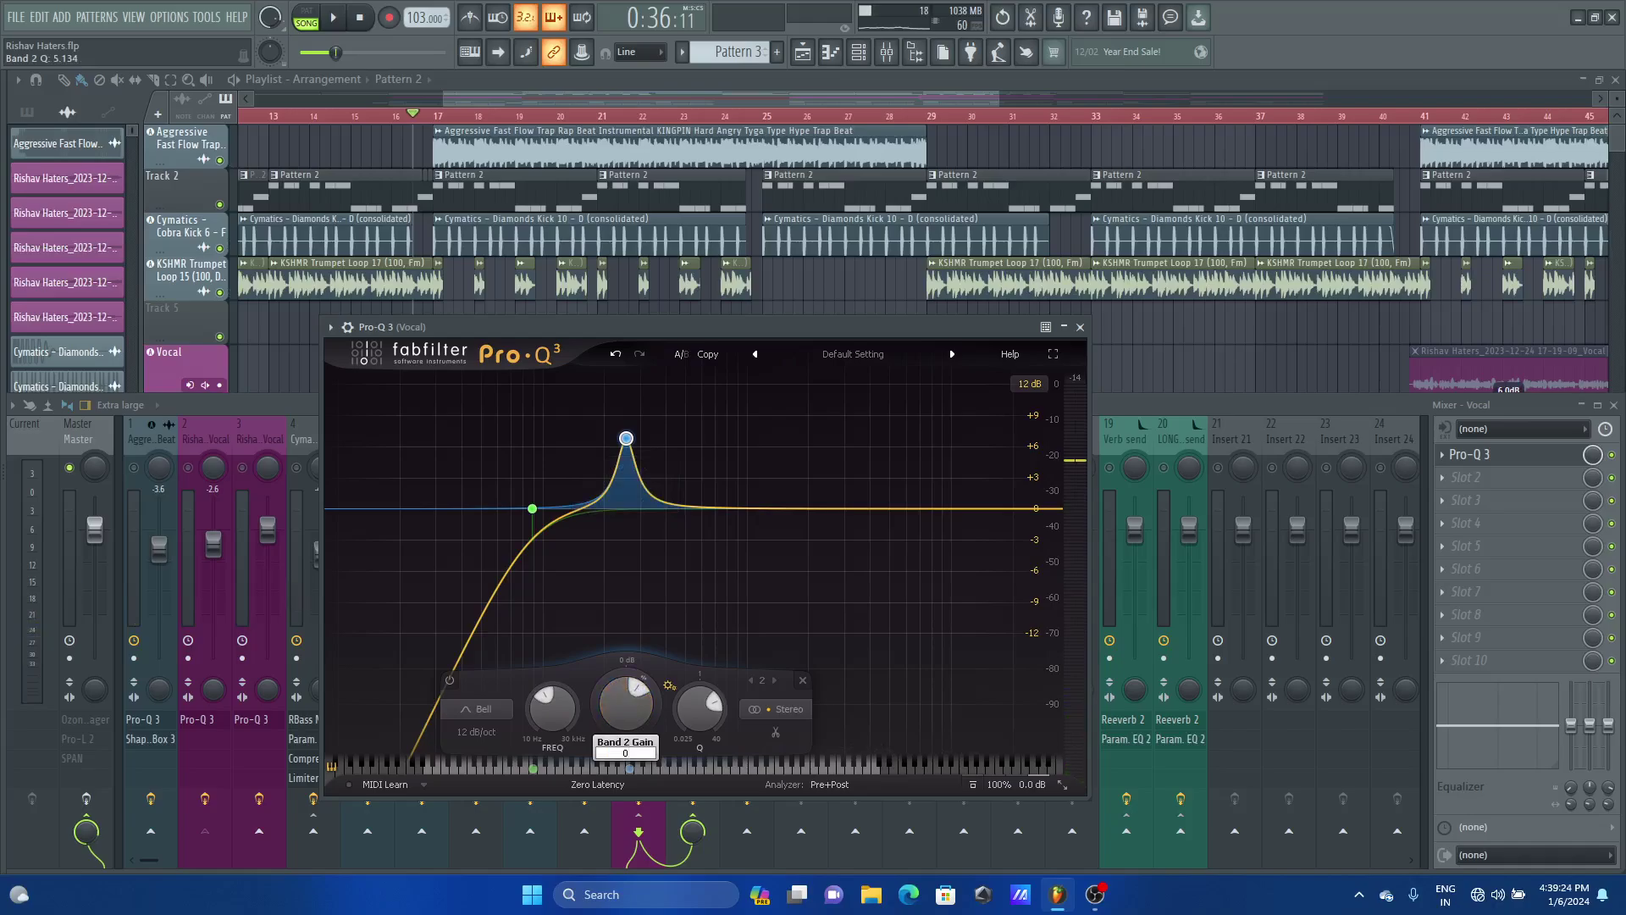
key(Return)
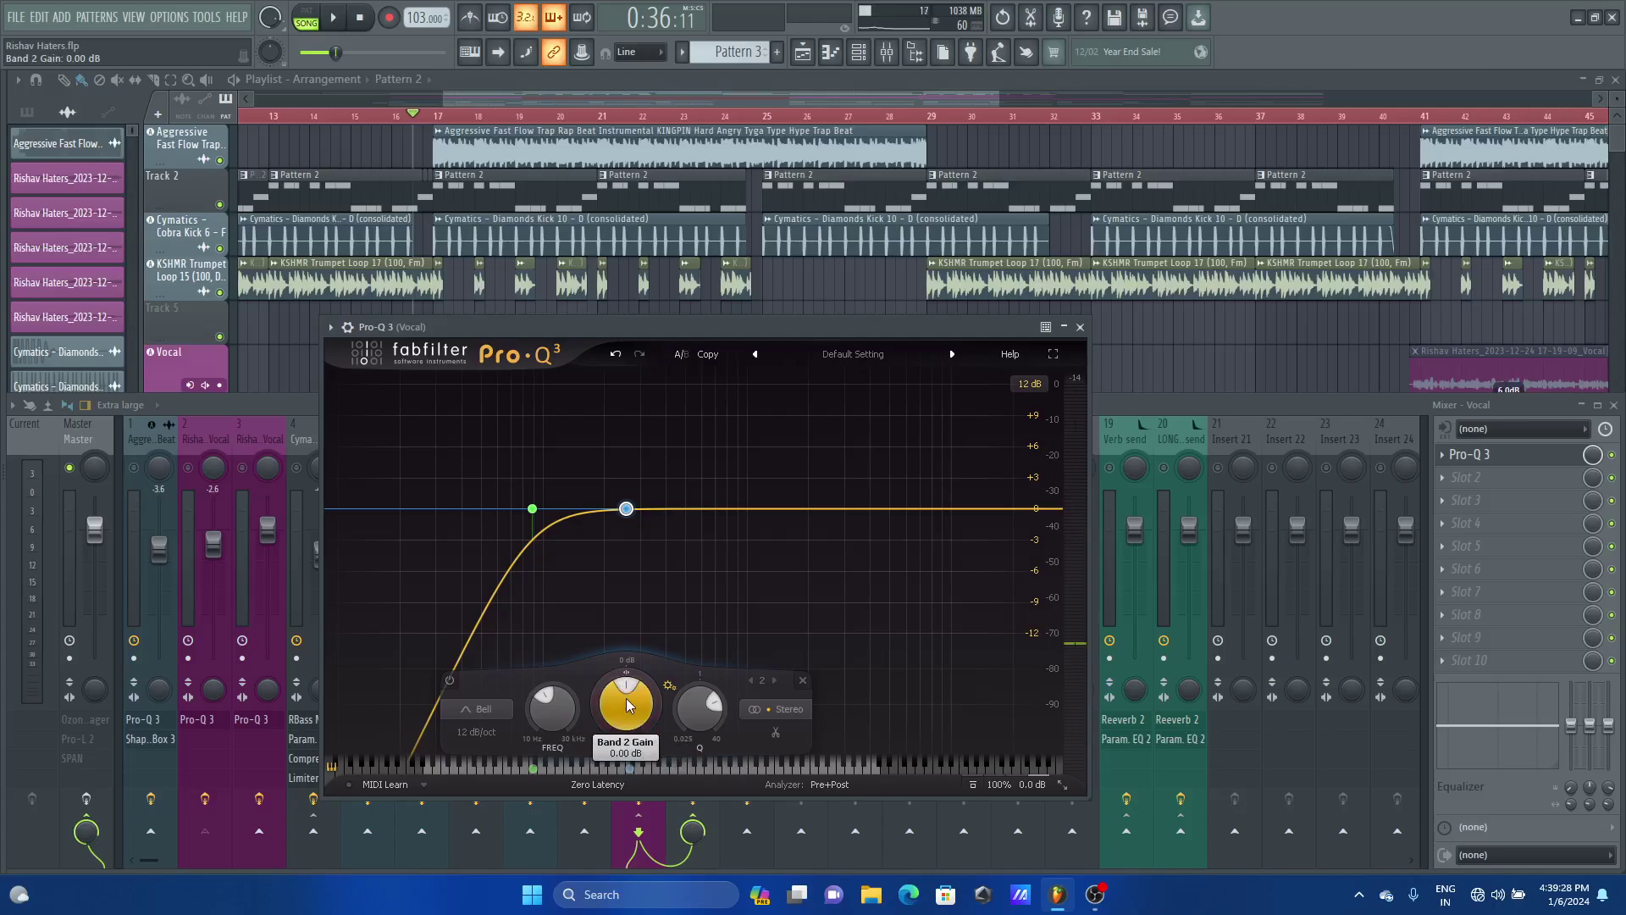
scroll(627, 698, down, 4)
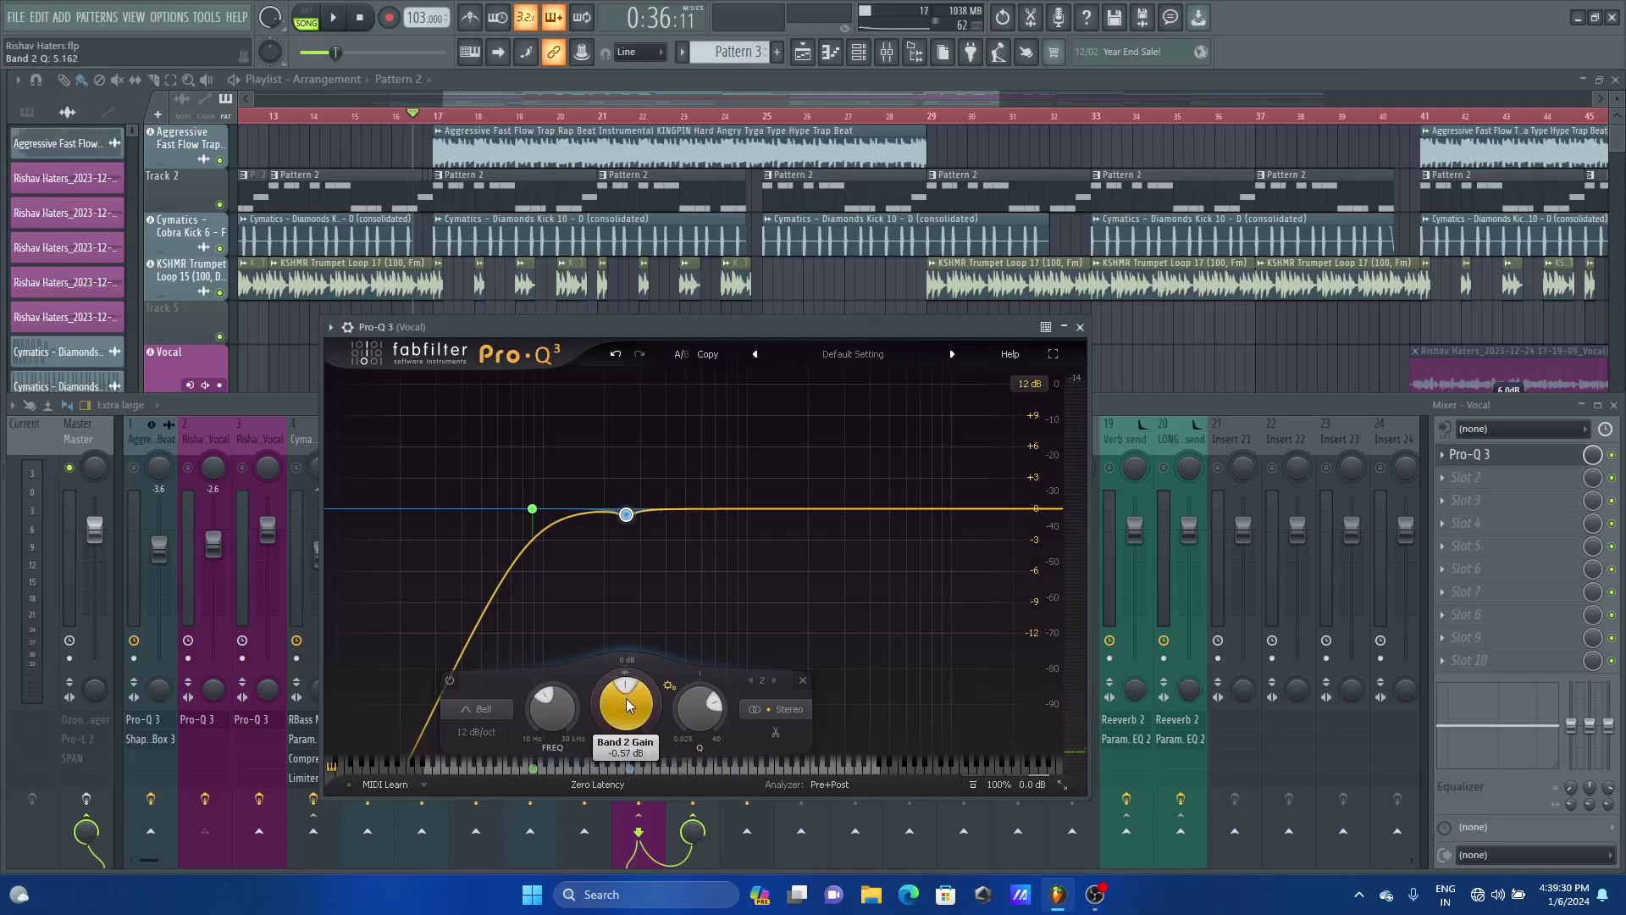
key(space)
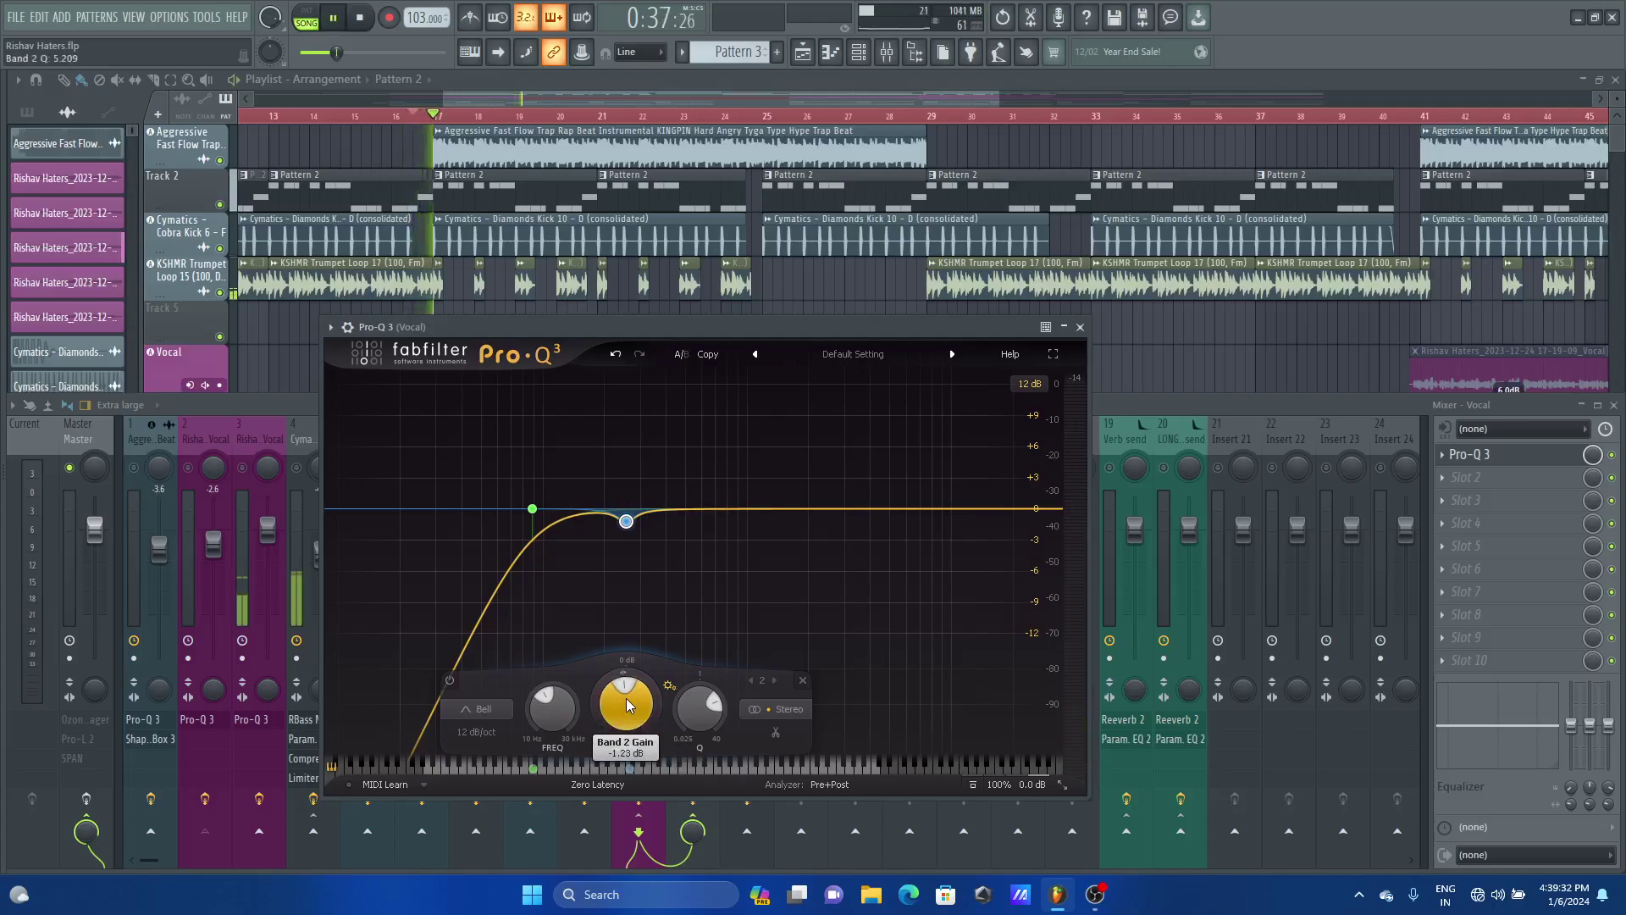
key(space)
scroll(627, 698, down, 1)
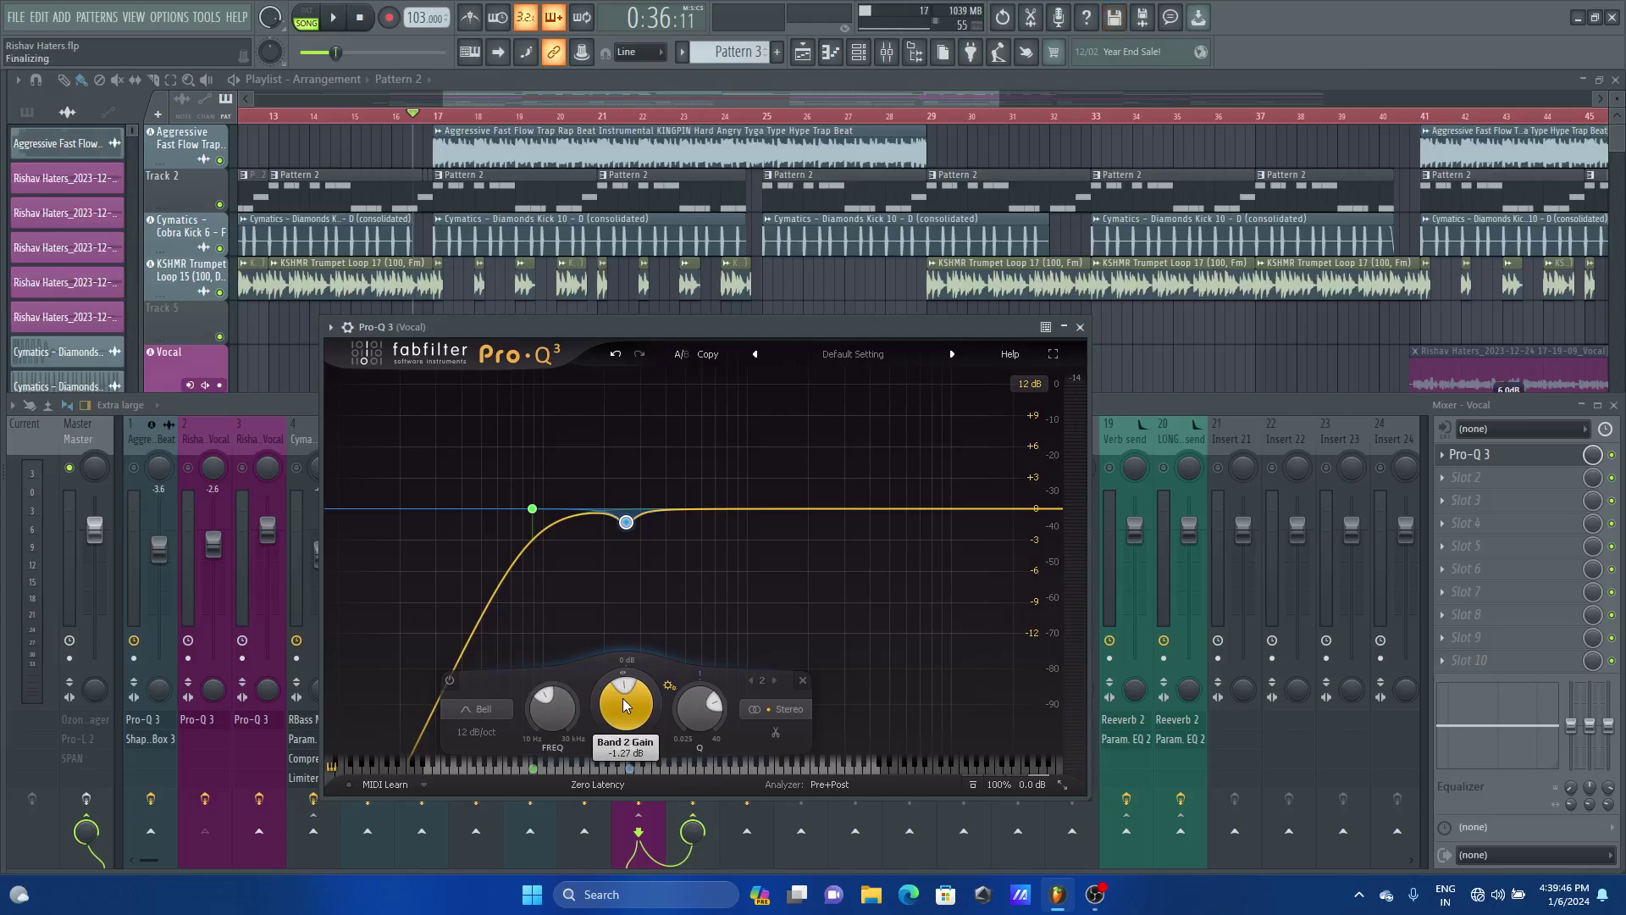
key(space)
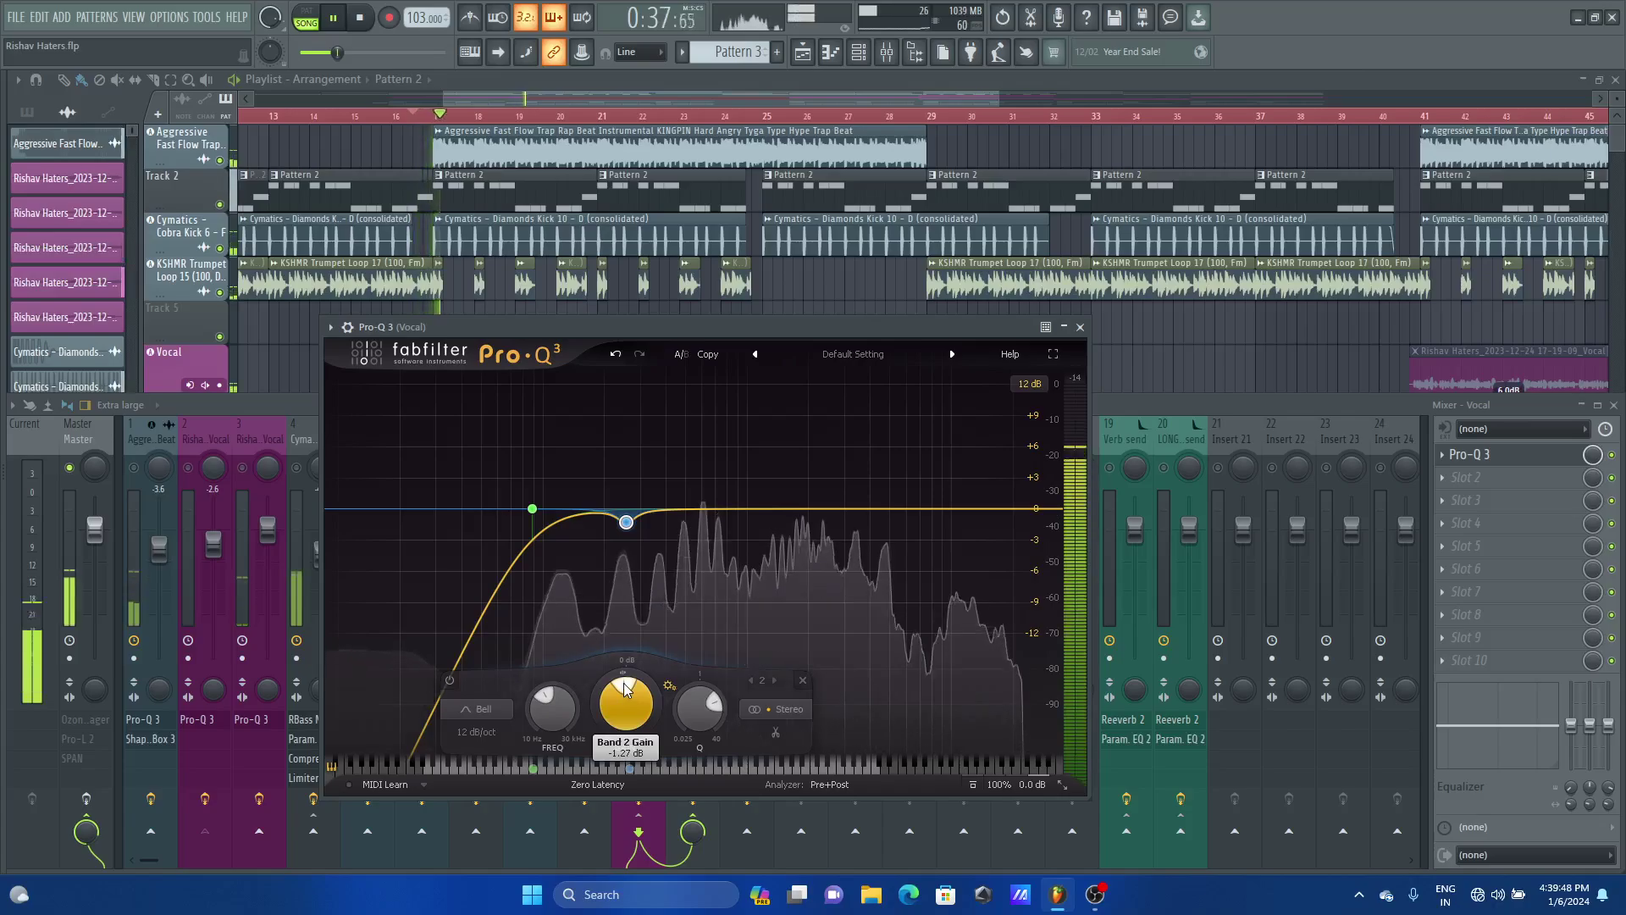
scroll(625, 691, down, 5)
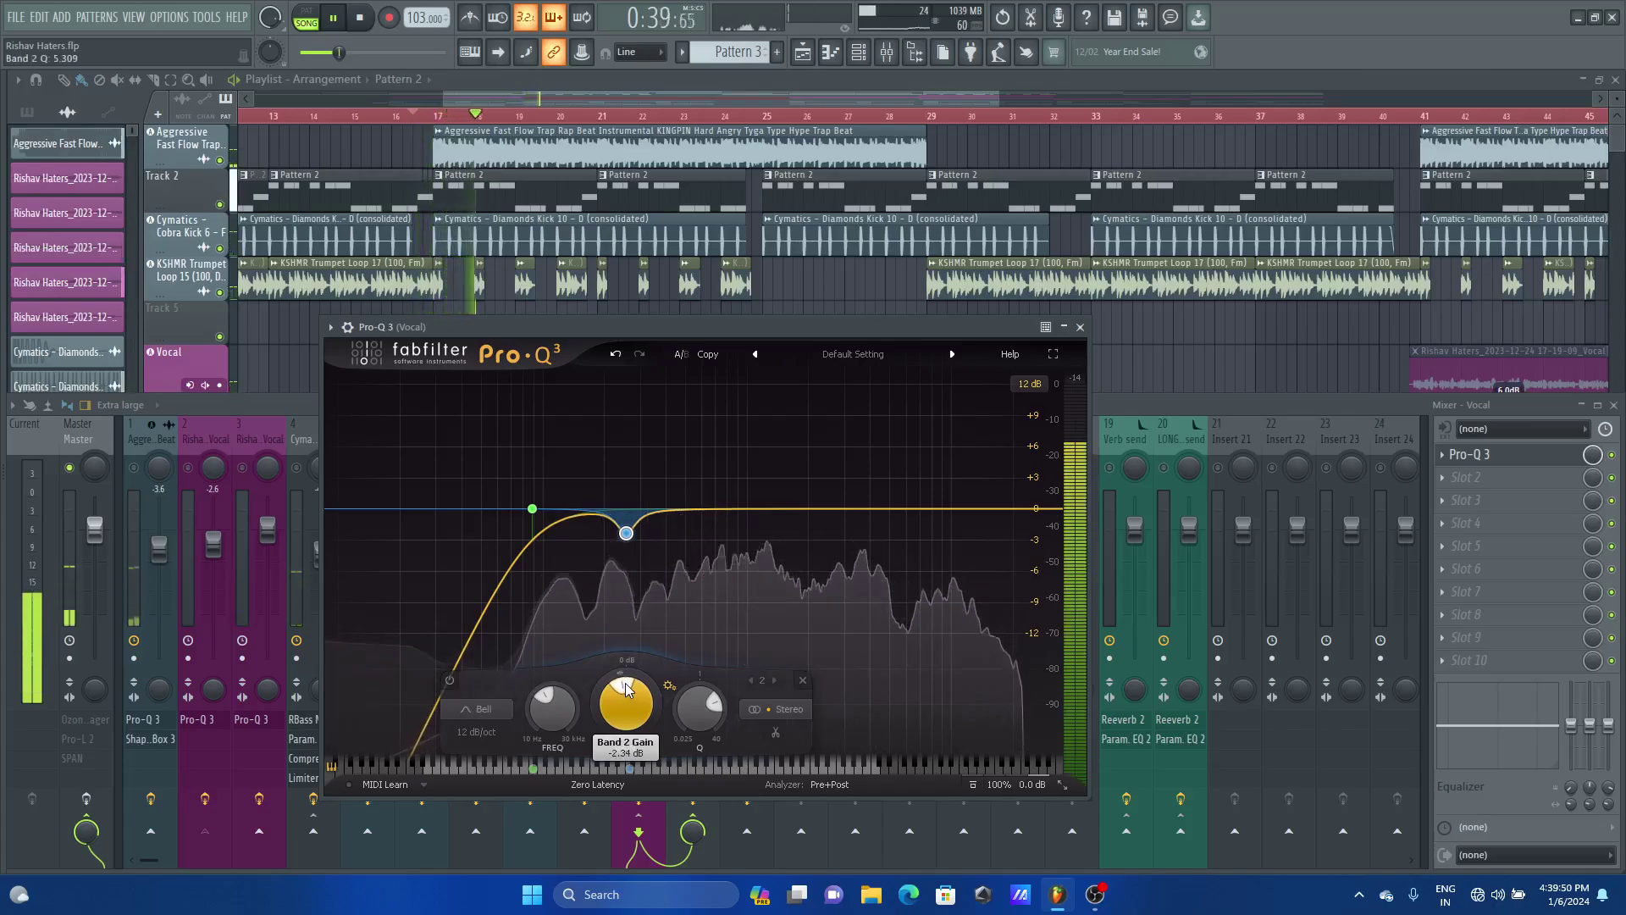
key(space)
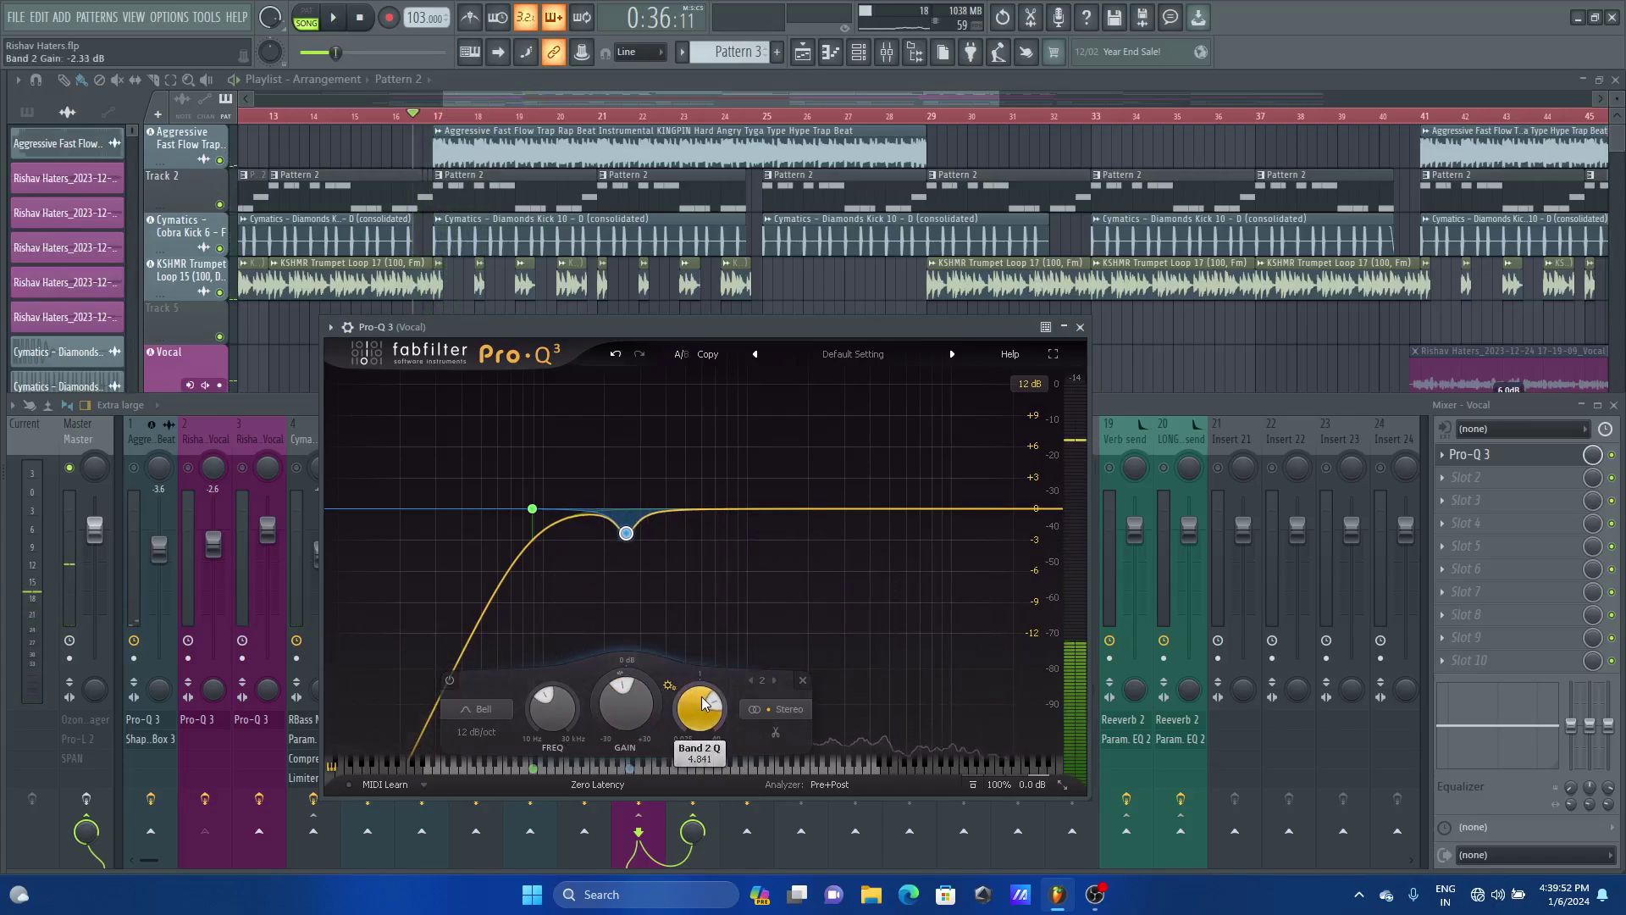
Widen the low-mid Bell band's Q to about 2.45 and compare playback with the band bypassed and enabled
scroll(703, 703, down, 3)
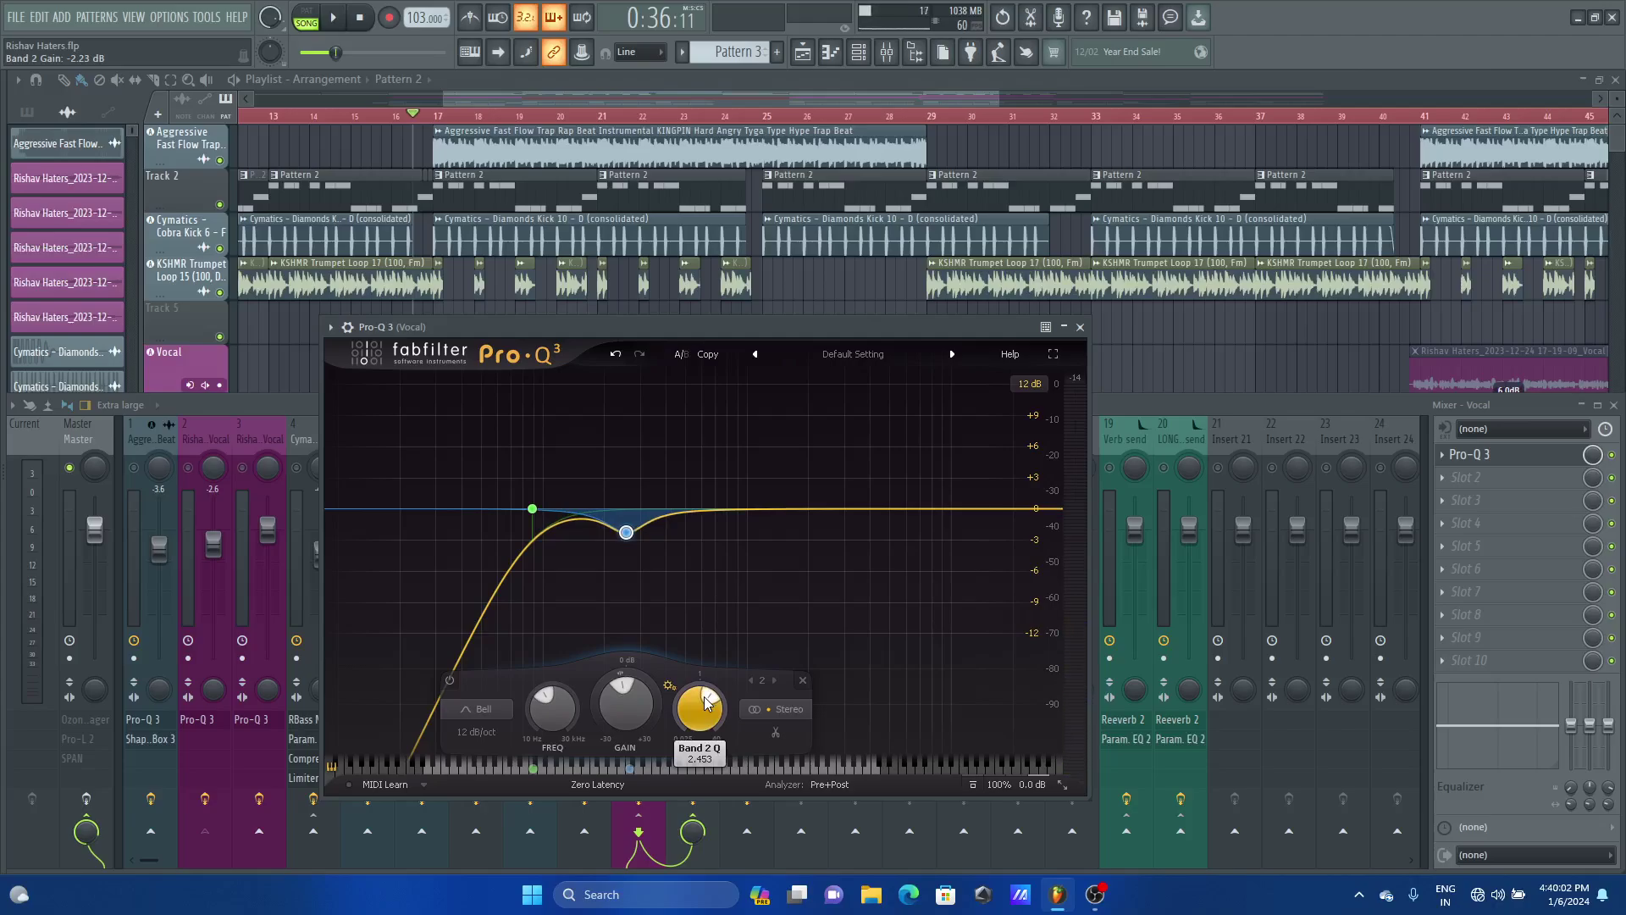
key(space)
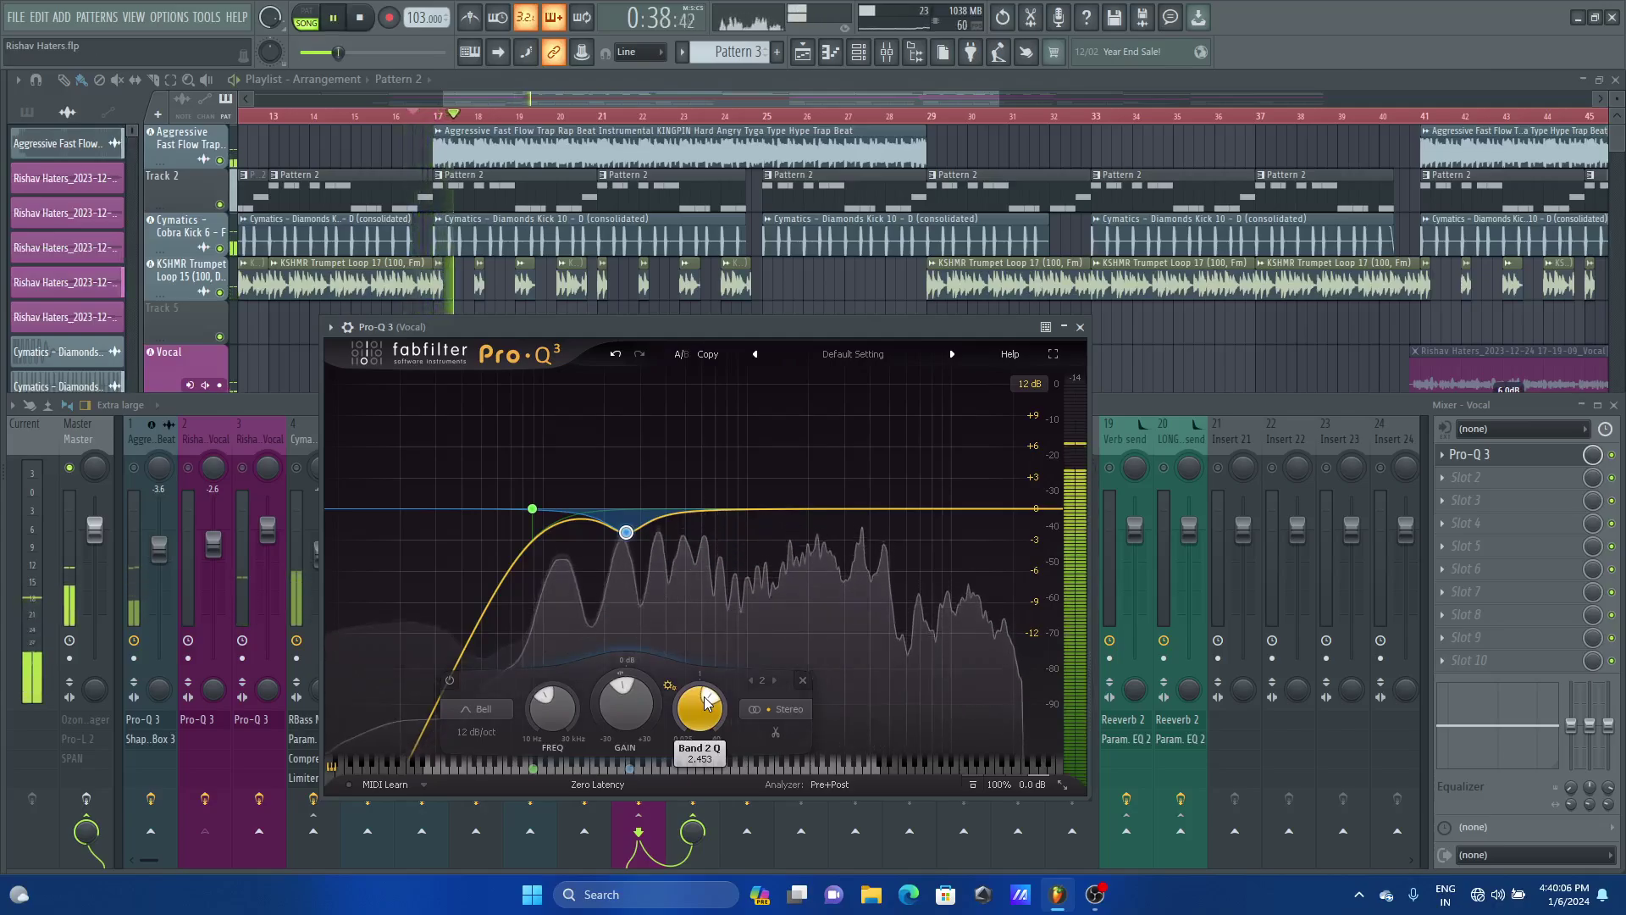
mouse_move(616, 589)
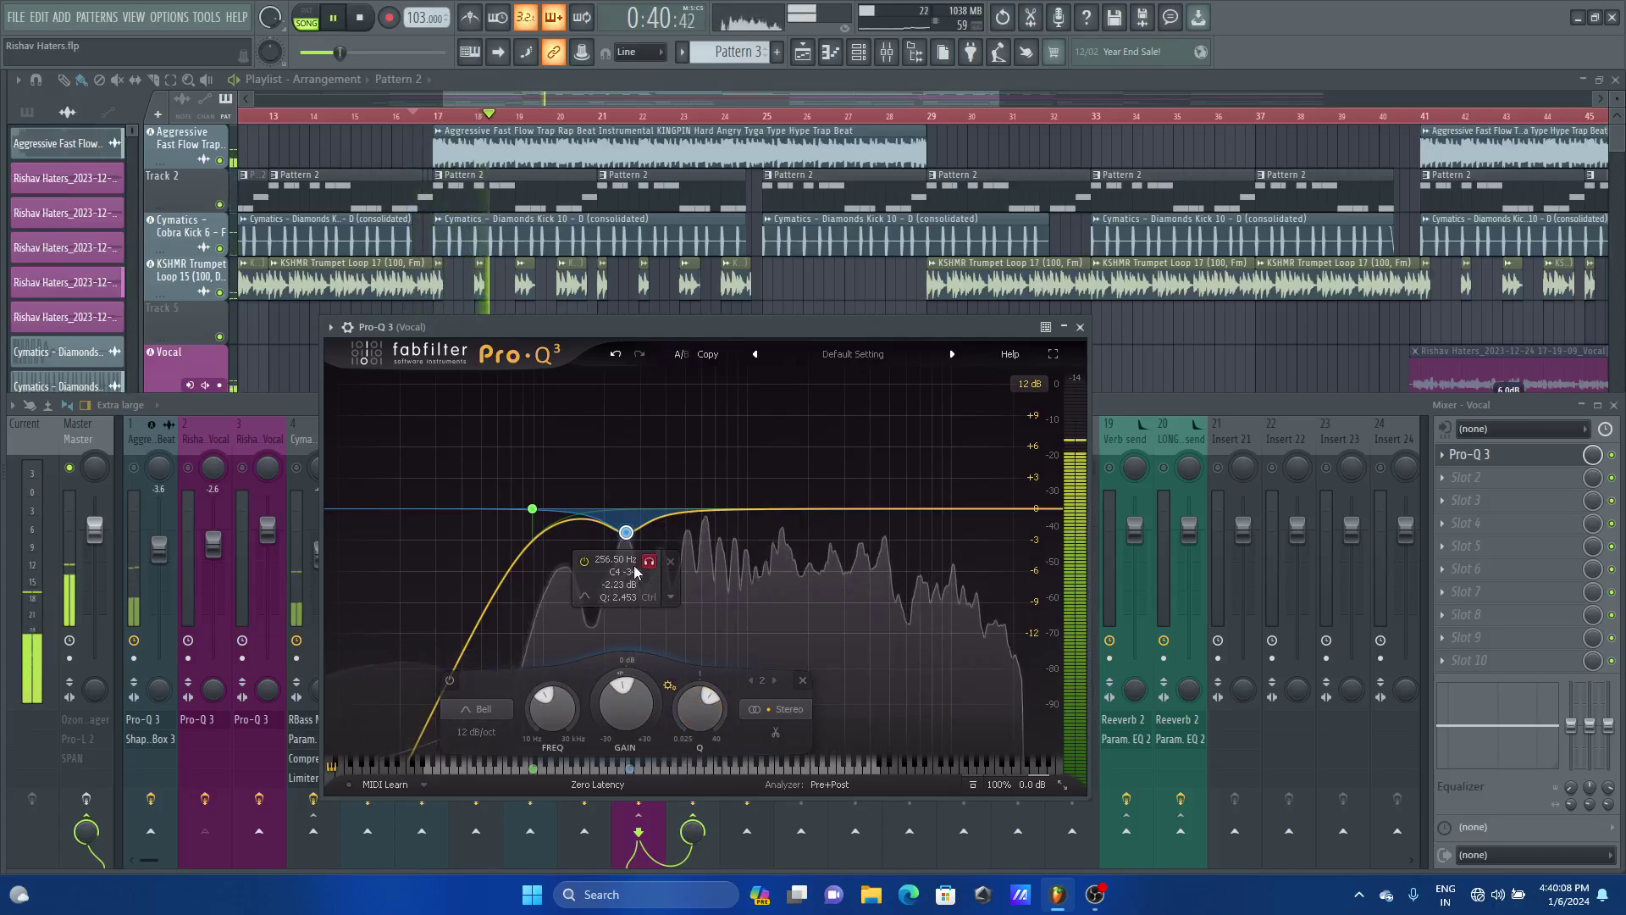
click(583, 561)
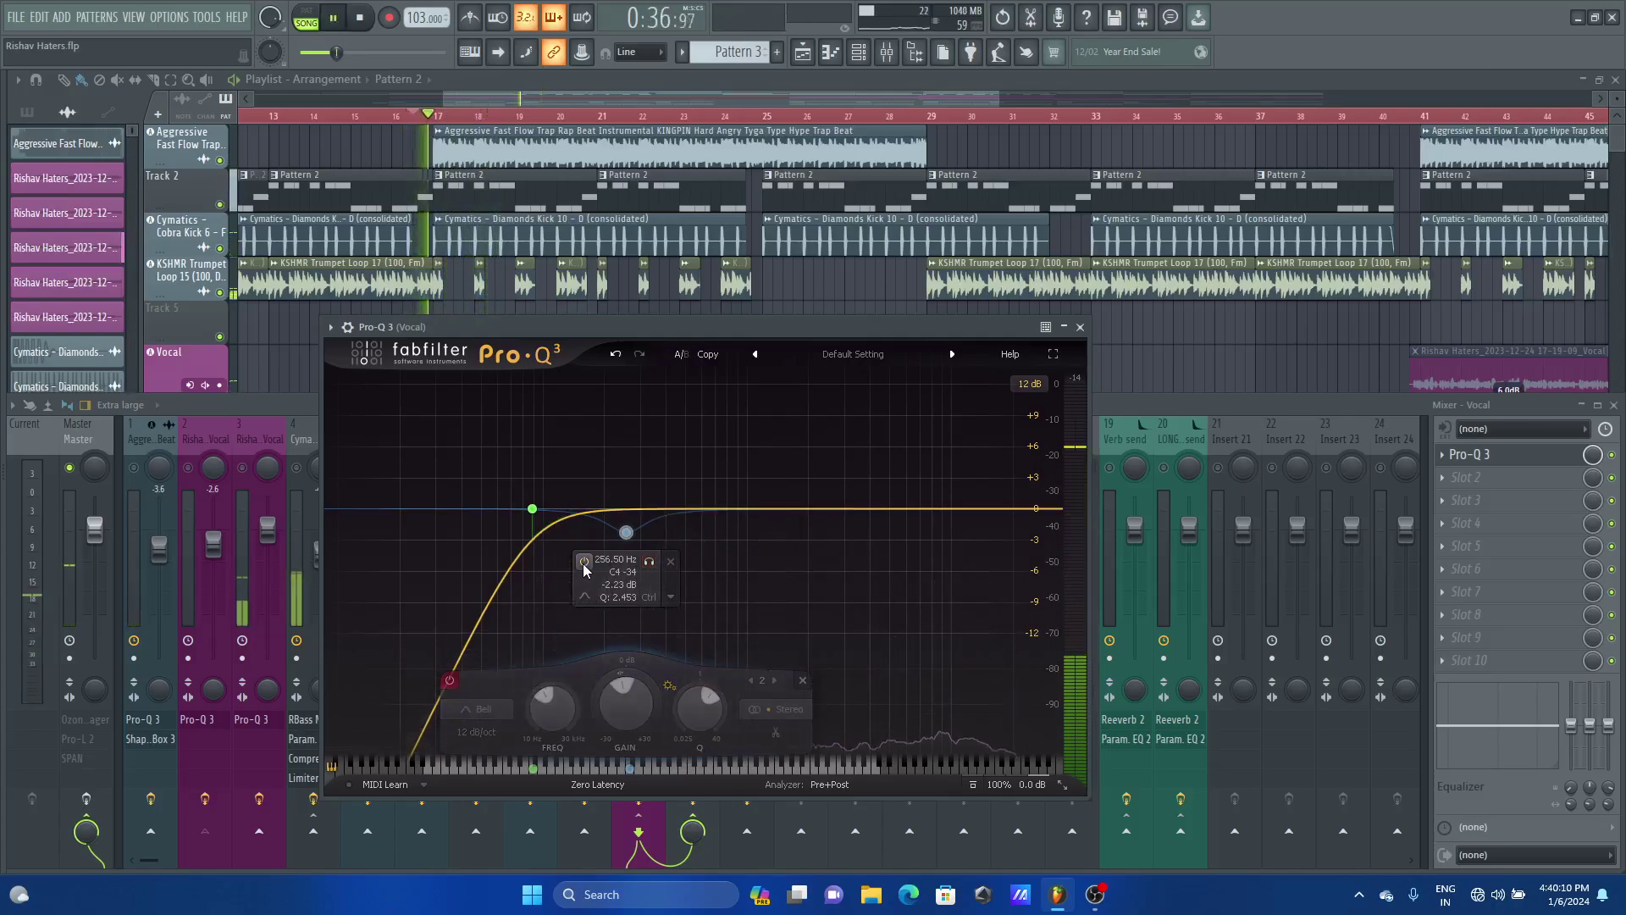
click(584, 562)
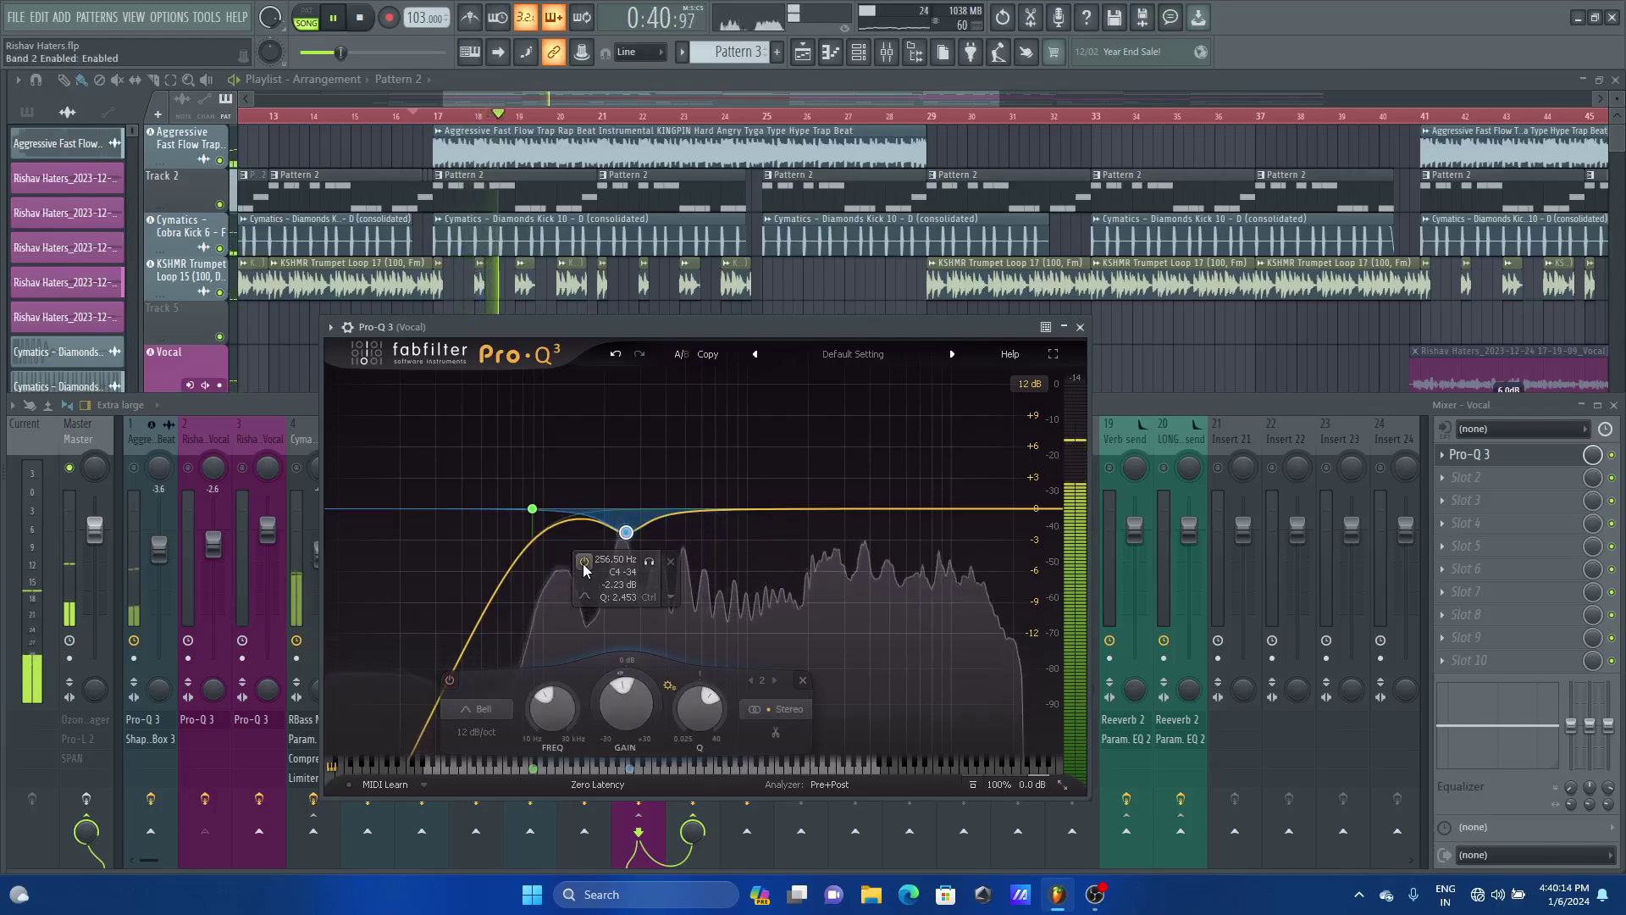
key(space)
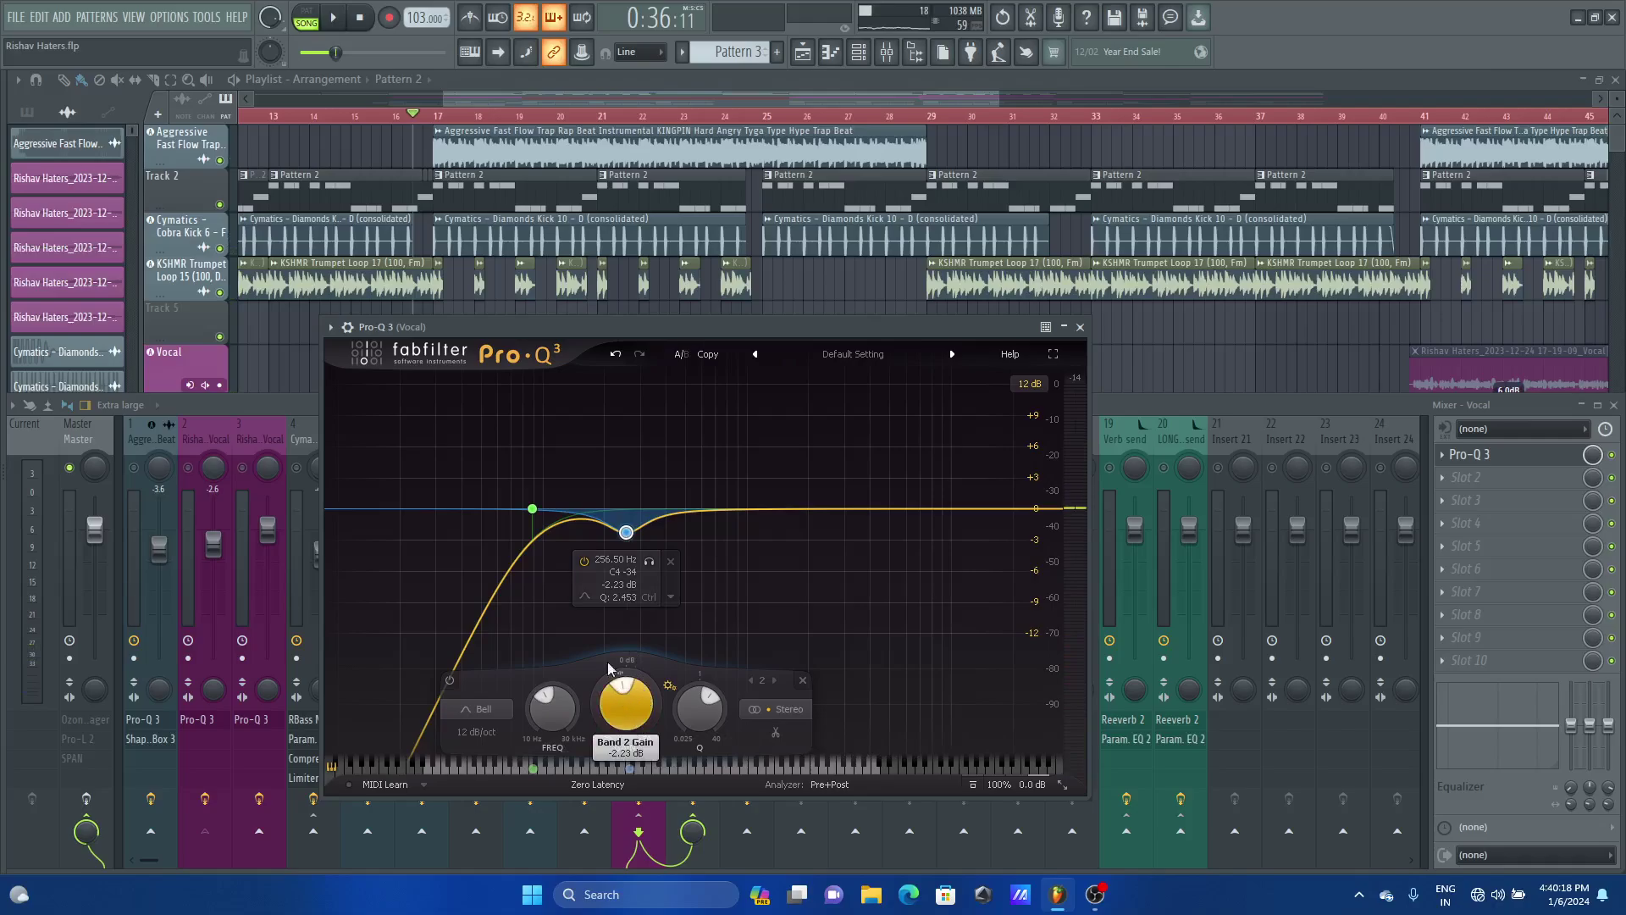
Set the 256.5 Hz band's gain to 0 dB, give it a dynamic range of about -2.2 dB and audition it
double_click(627, 699)
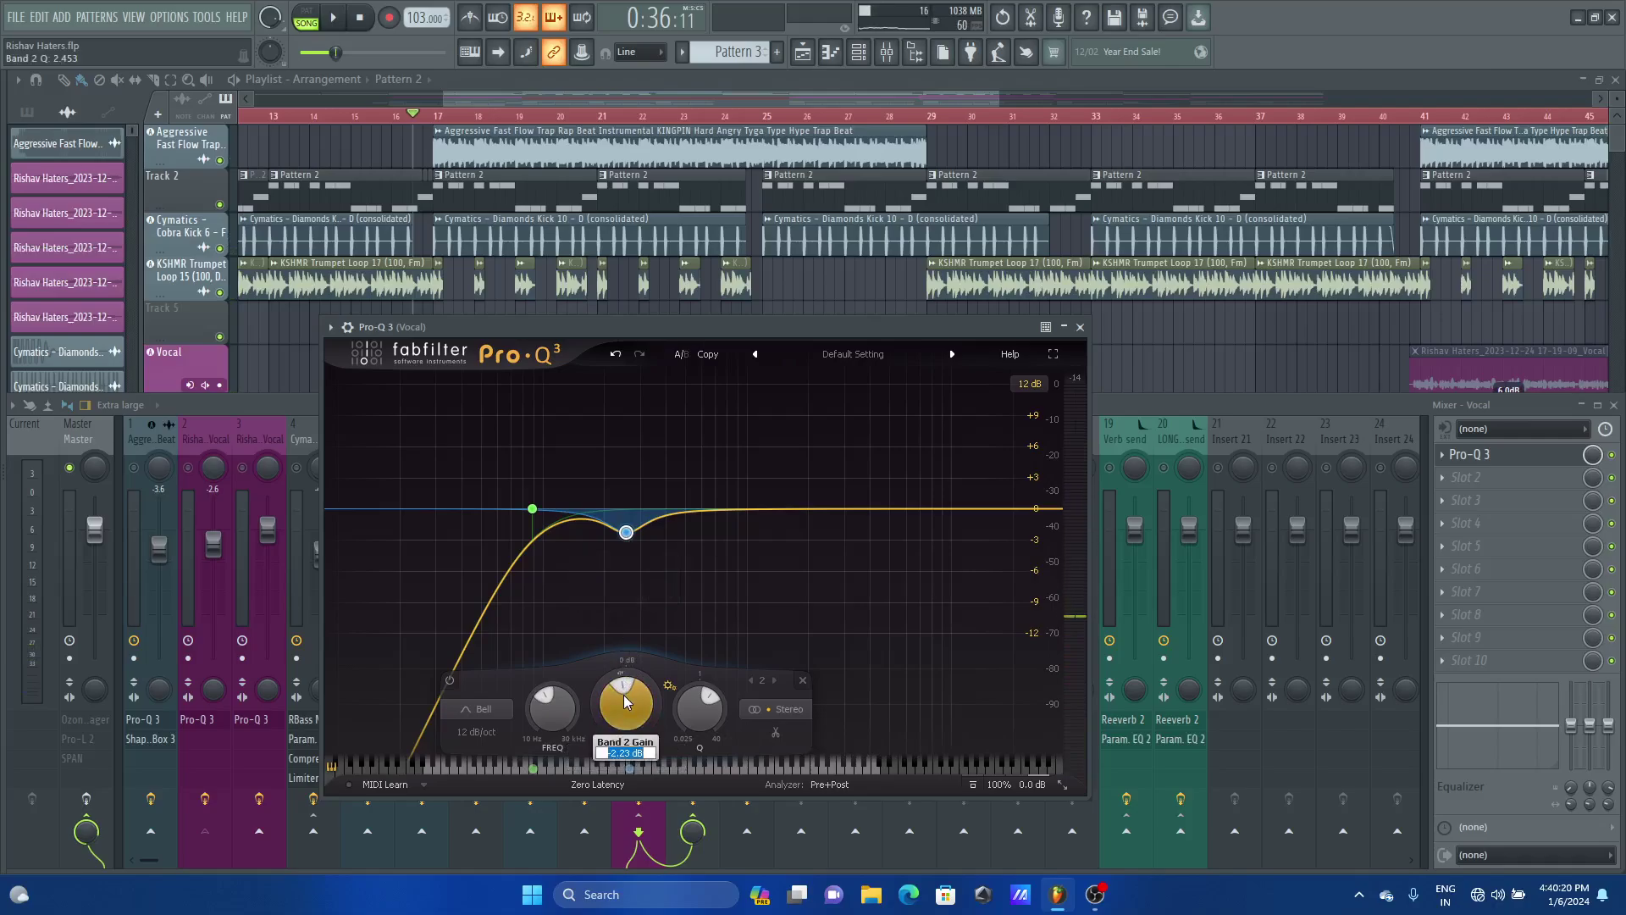
text(0)
key(Return)
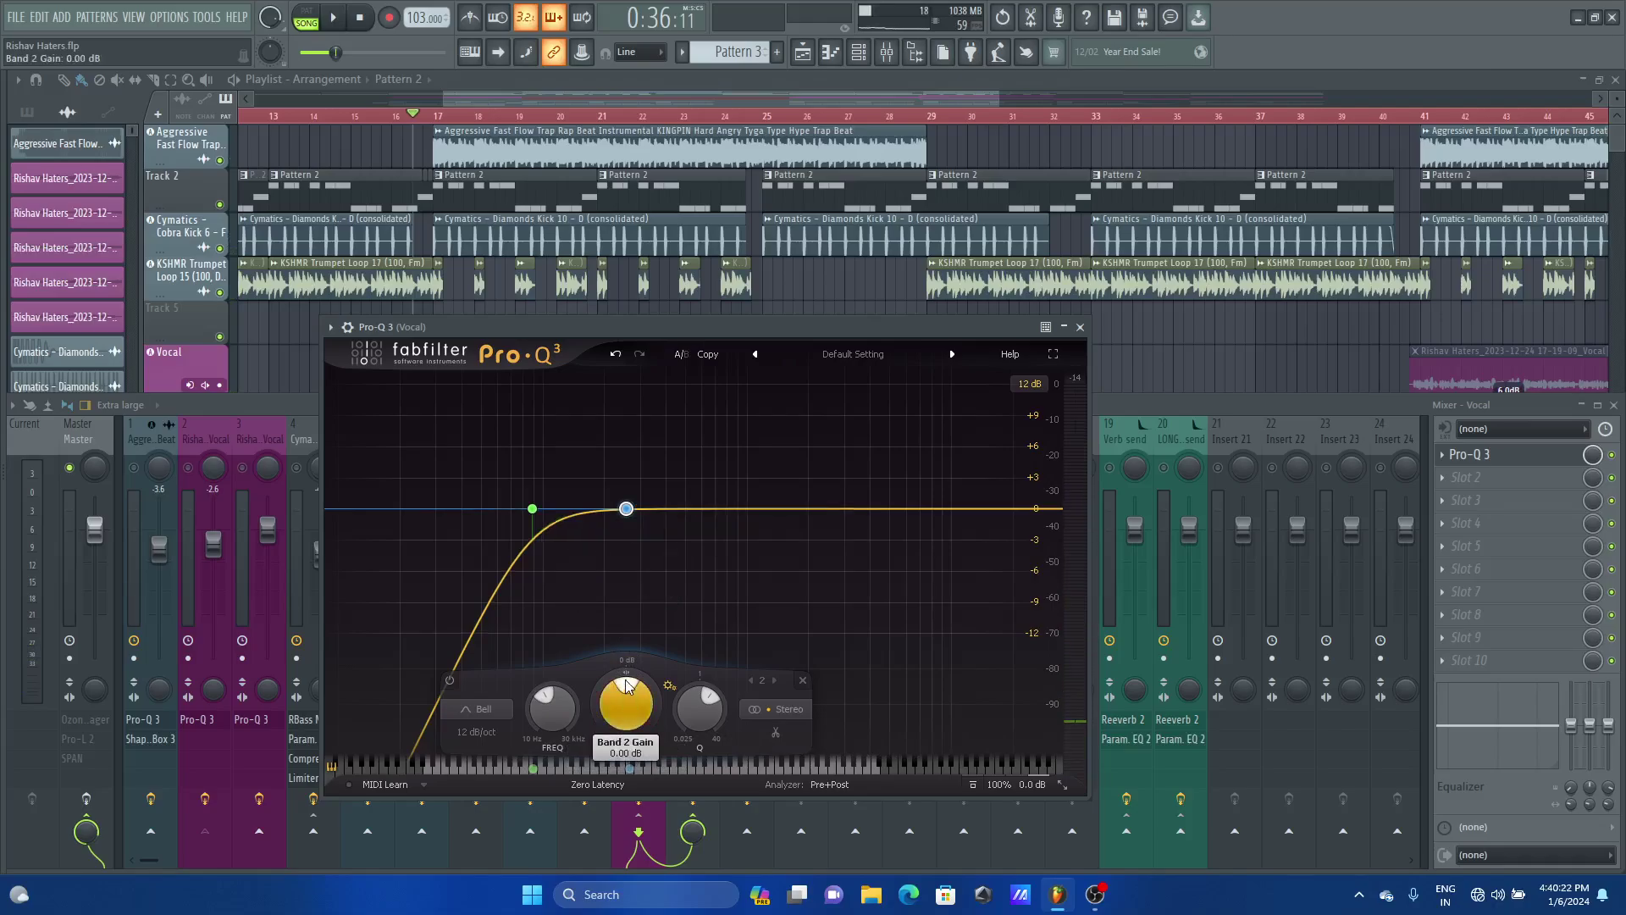
drag(611, 709, 607, 735)
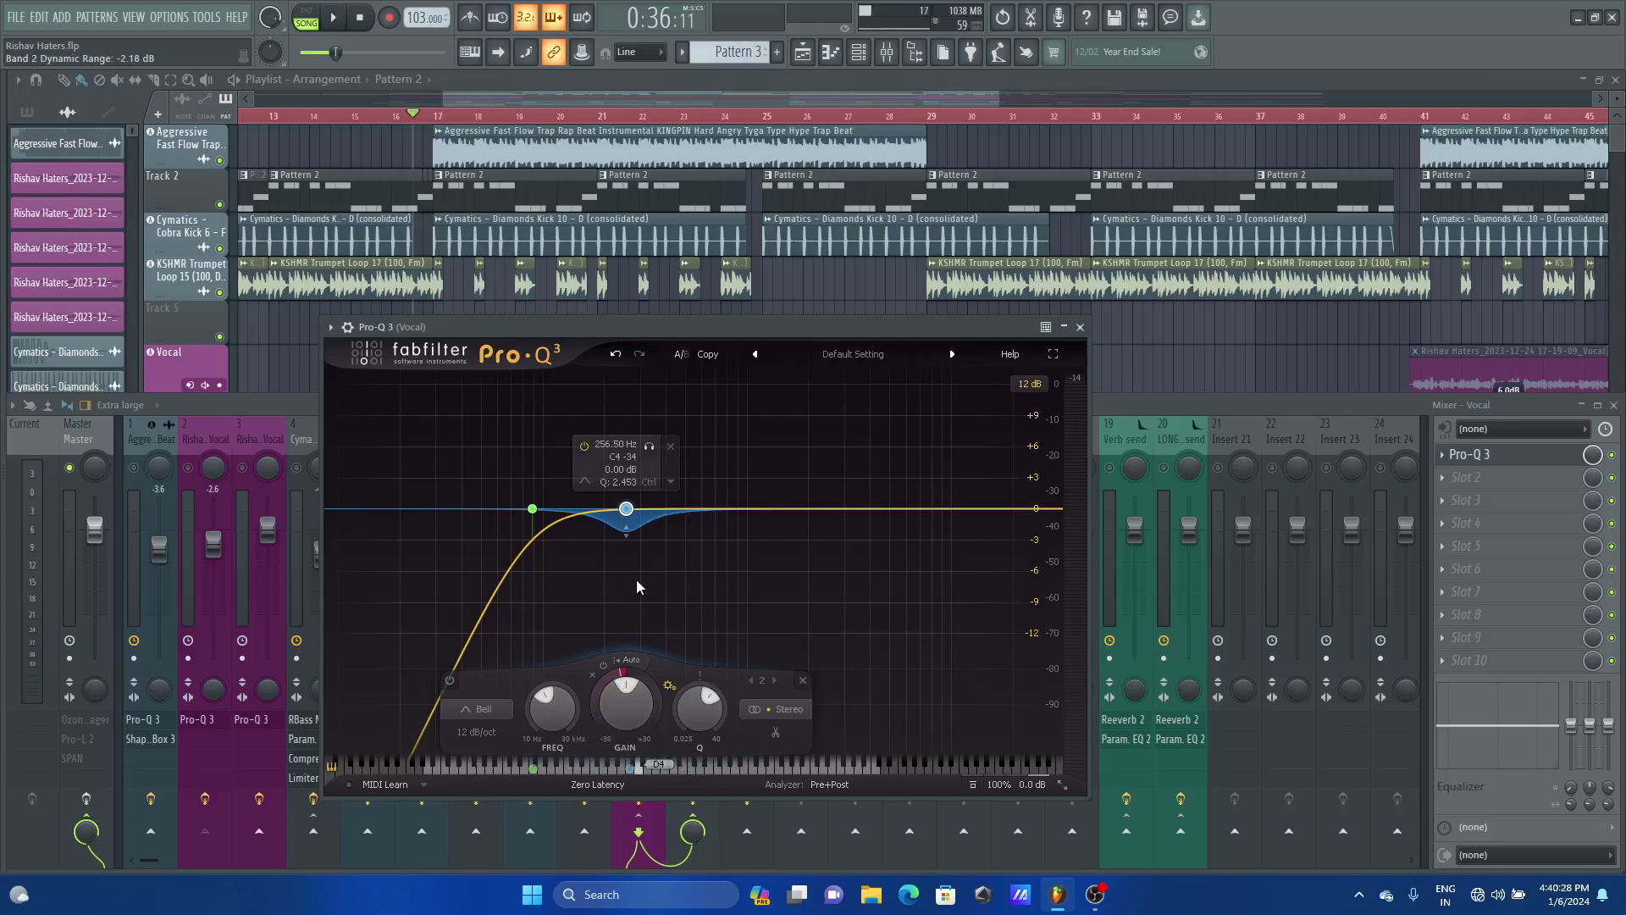
key(space)
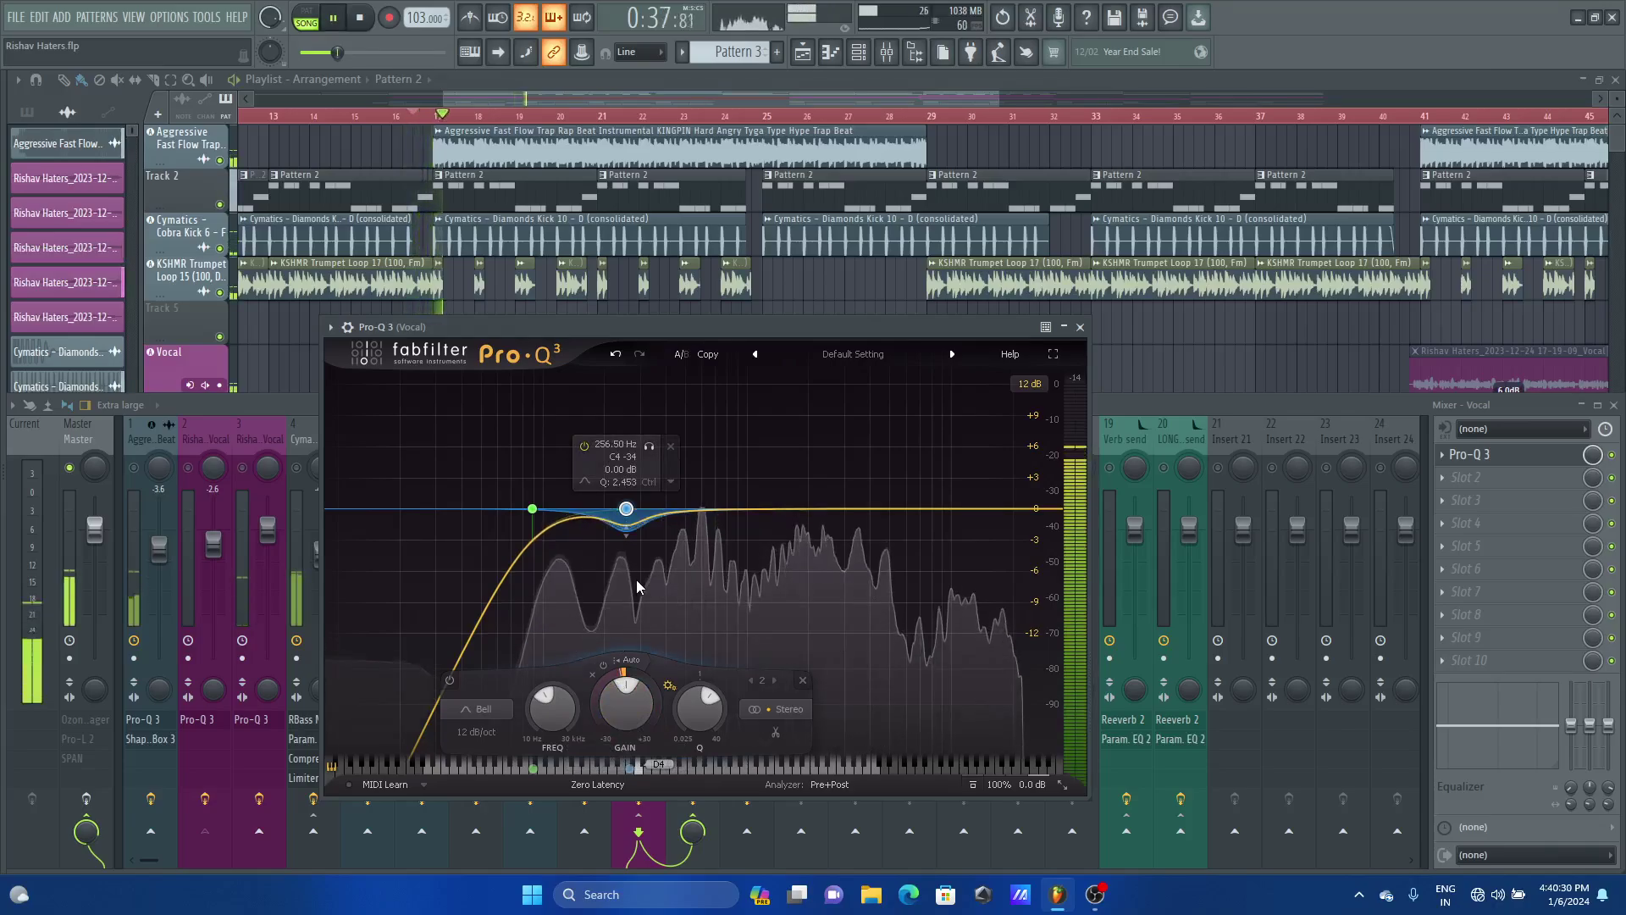
key(space)
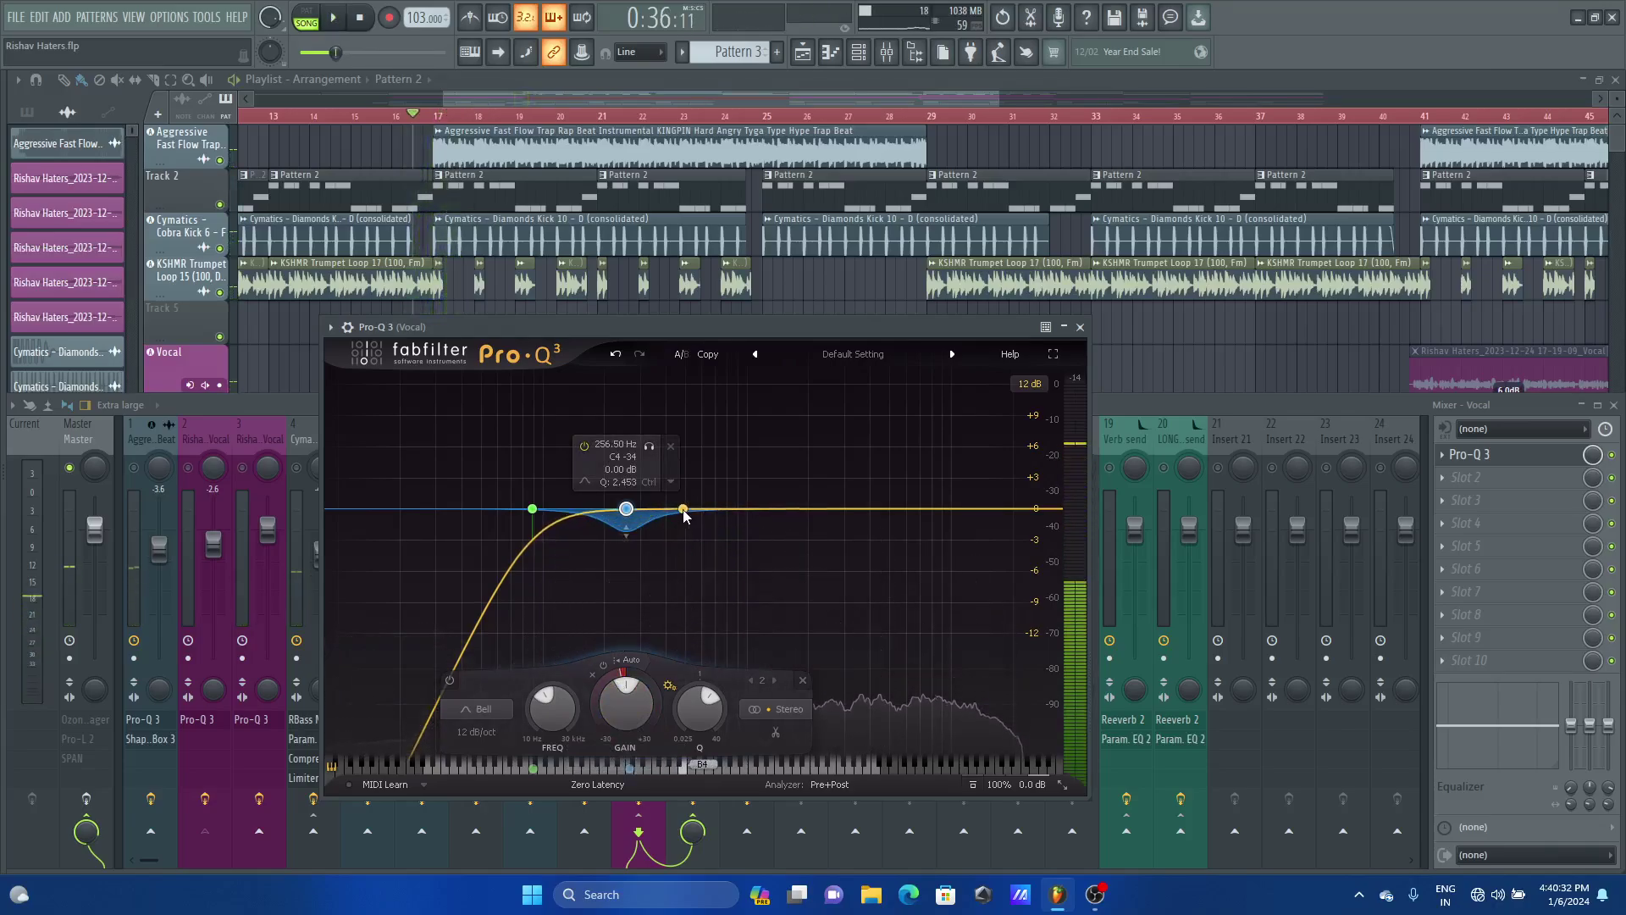
Try a Bell band boosted about 5.2 dB near 486 Hz, audition it soloed, delete it and listen to the vocal without it
drag(684, 511, 685, 462)
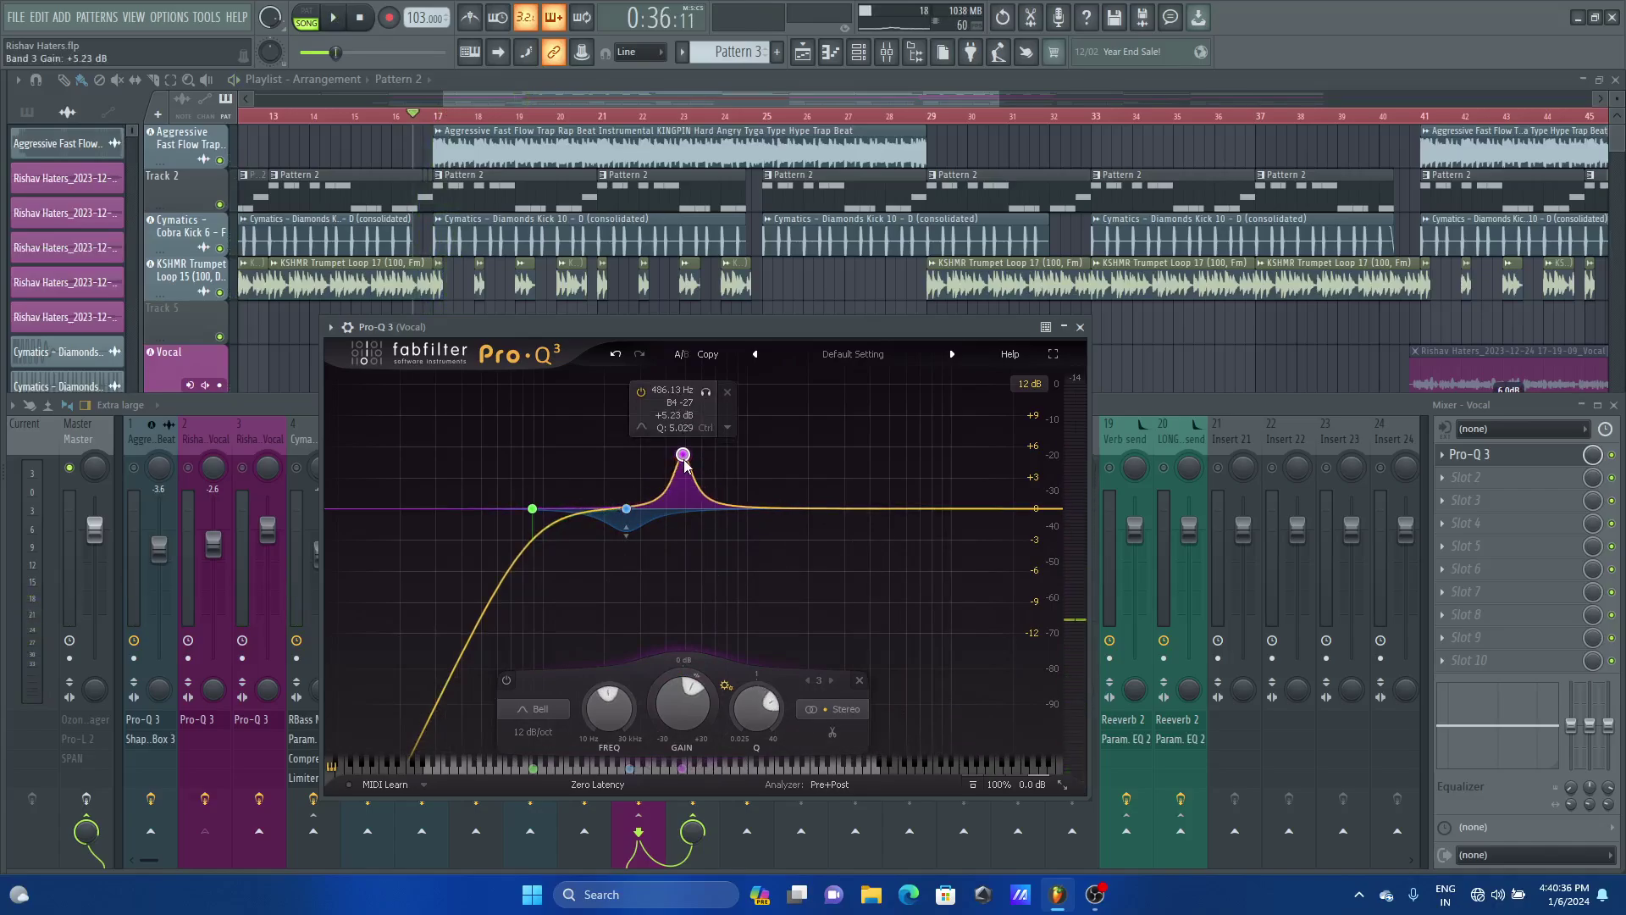
key(space)
click(705, 392)
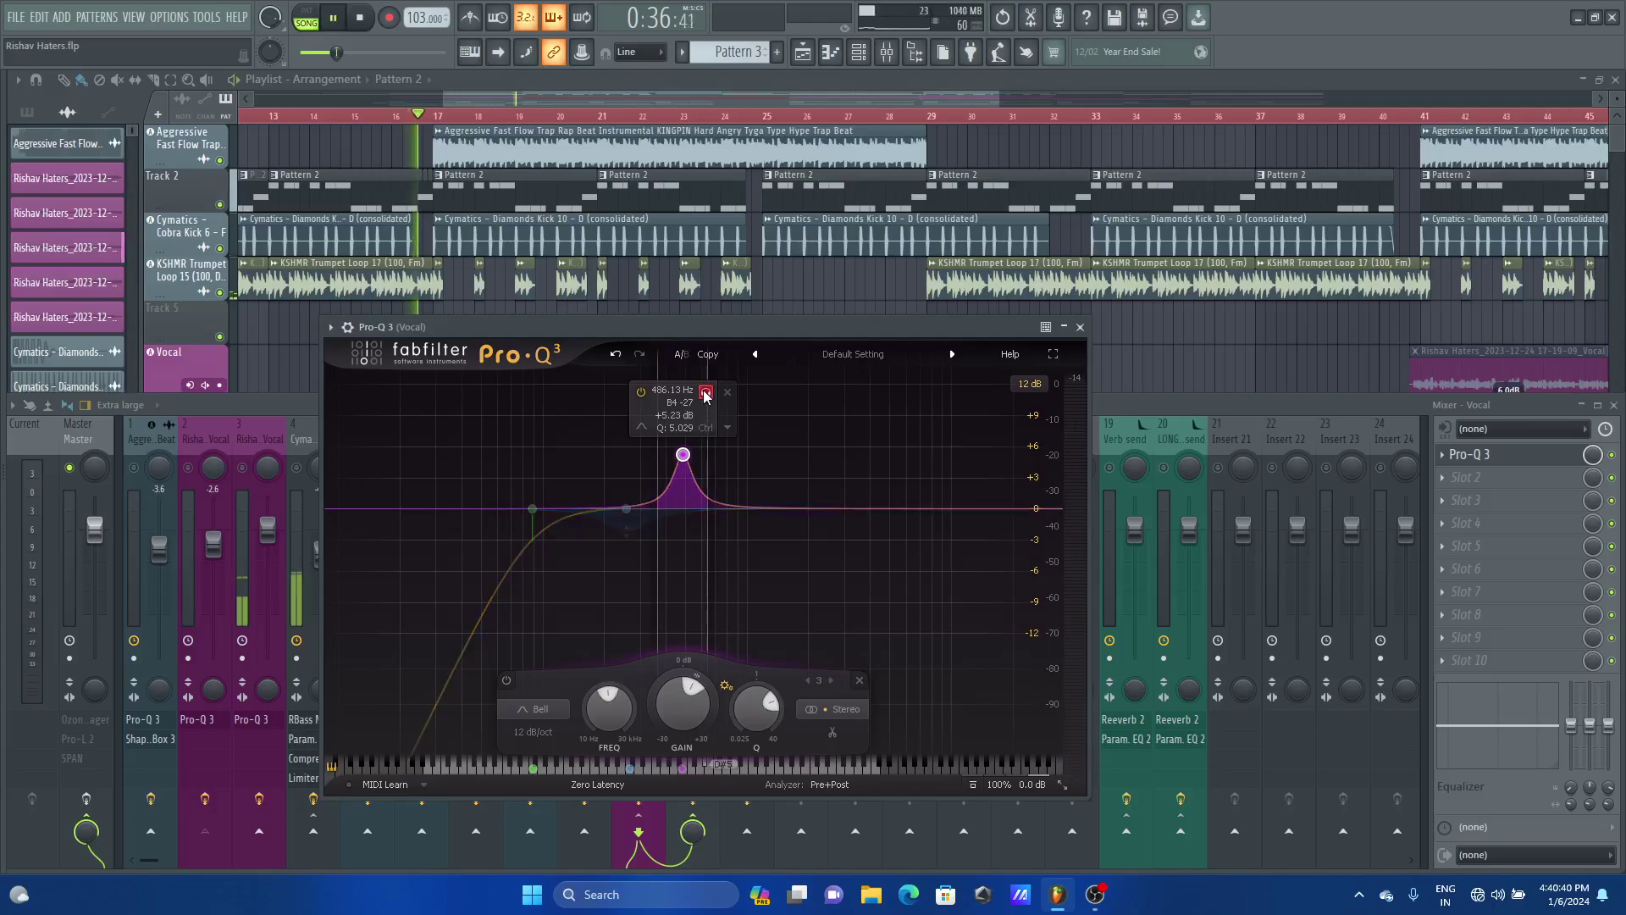
drag(704, 392, 705, 397)
key(space)
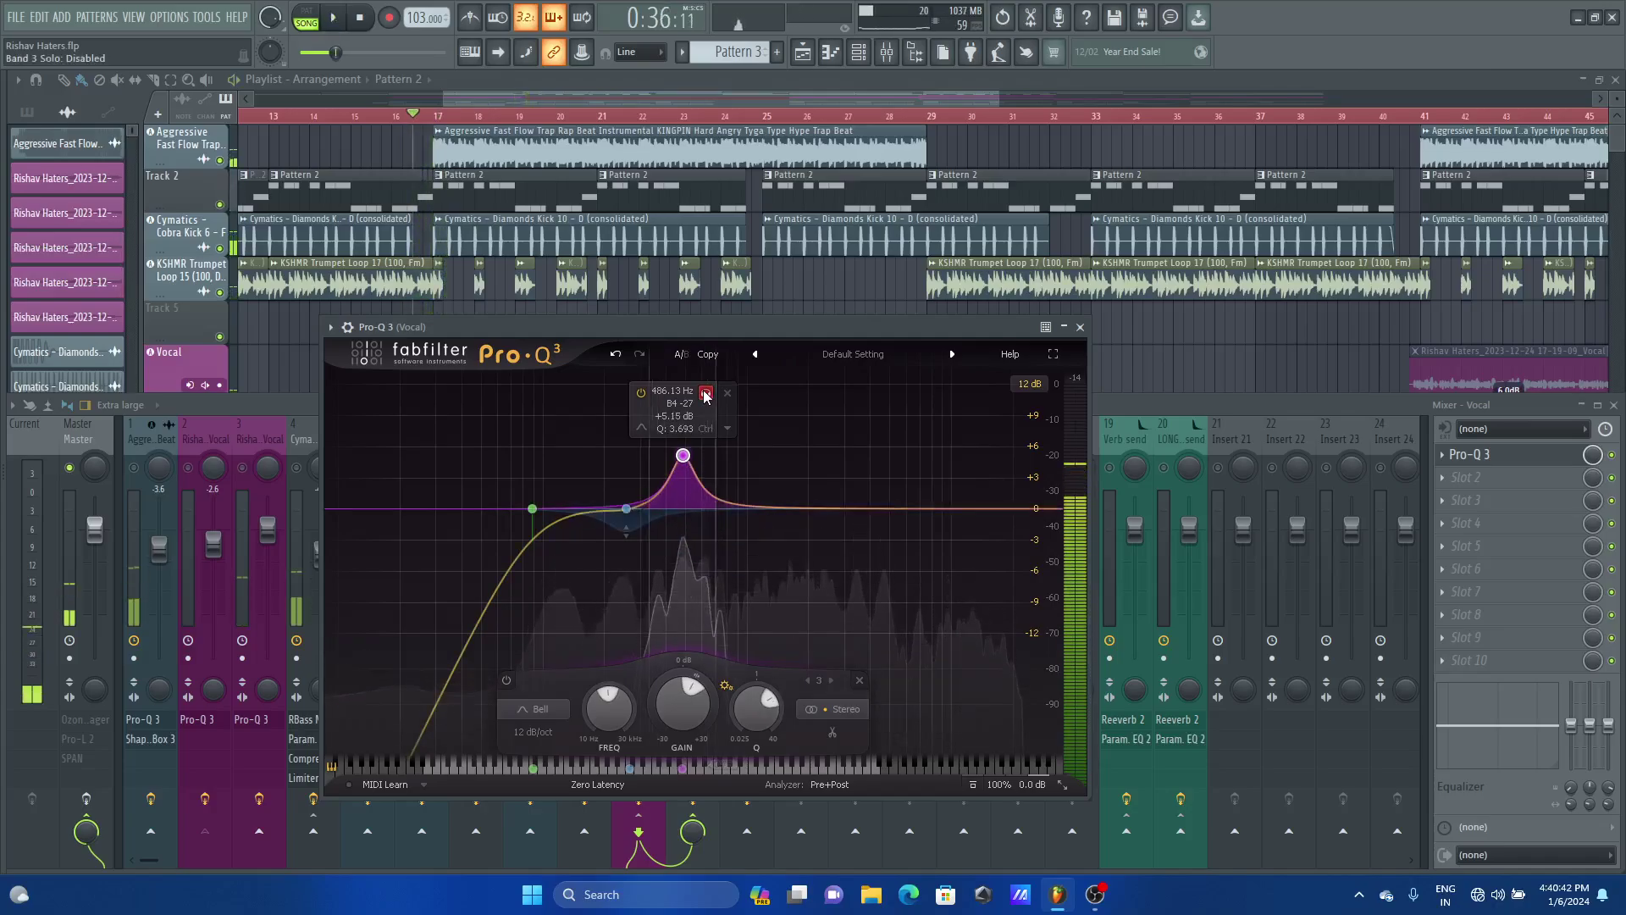
click(726, 394)
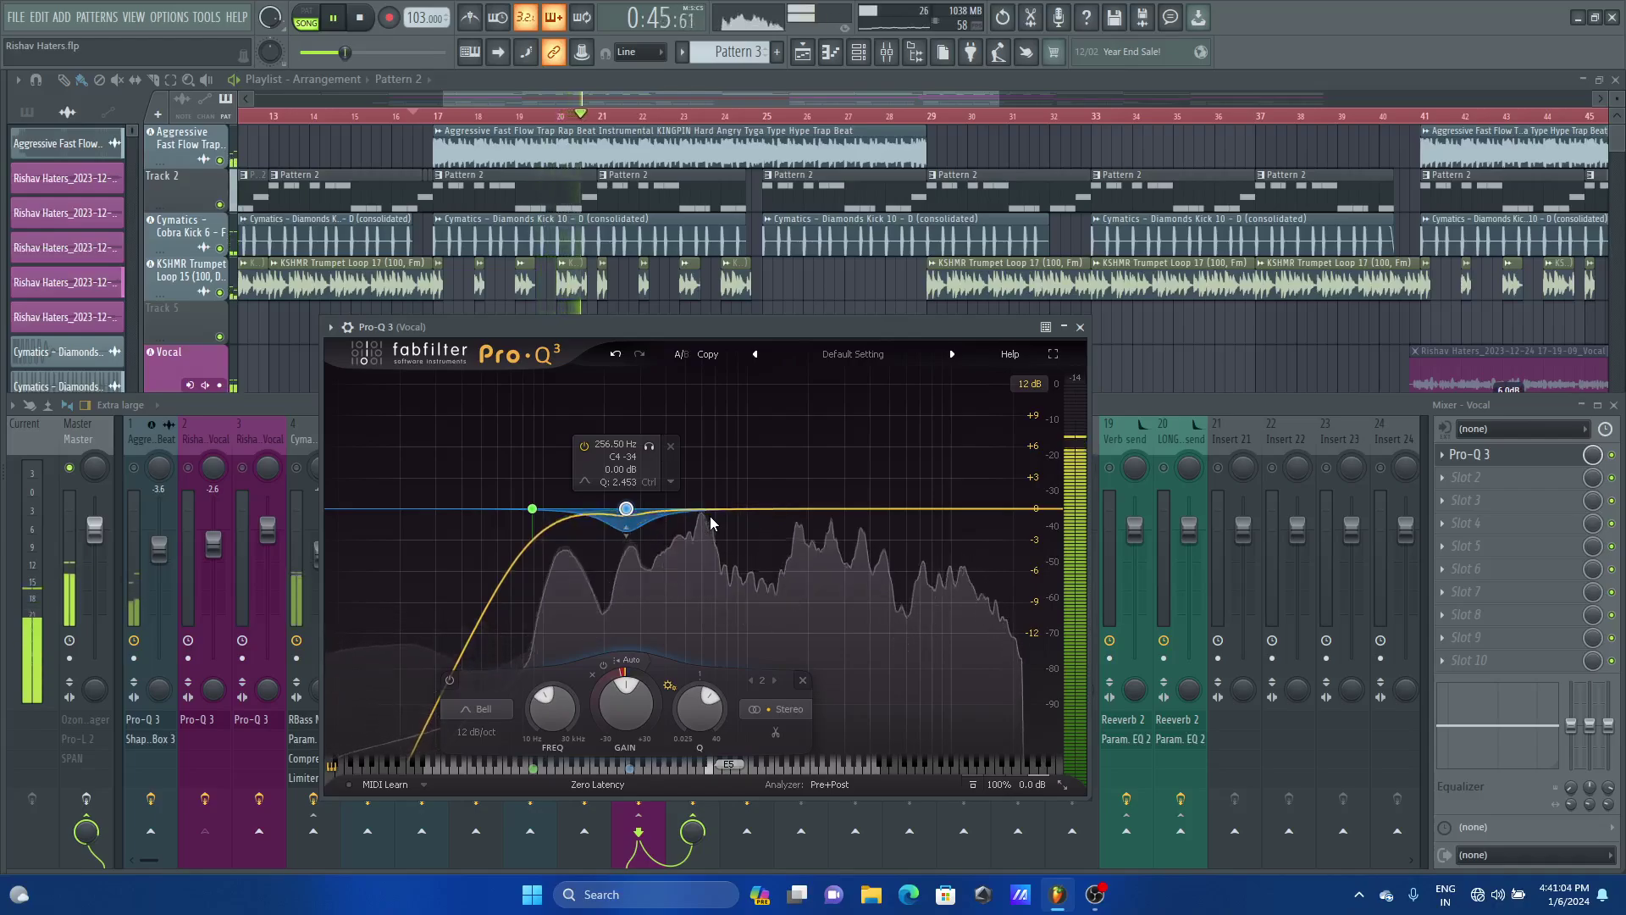
key(space)
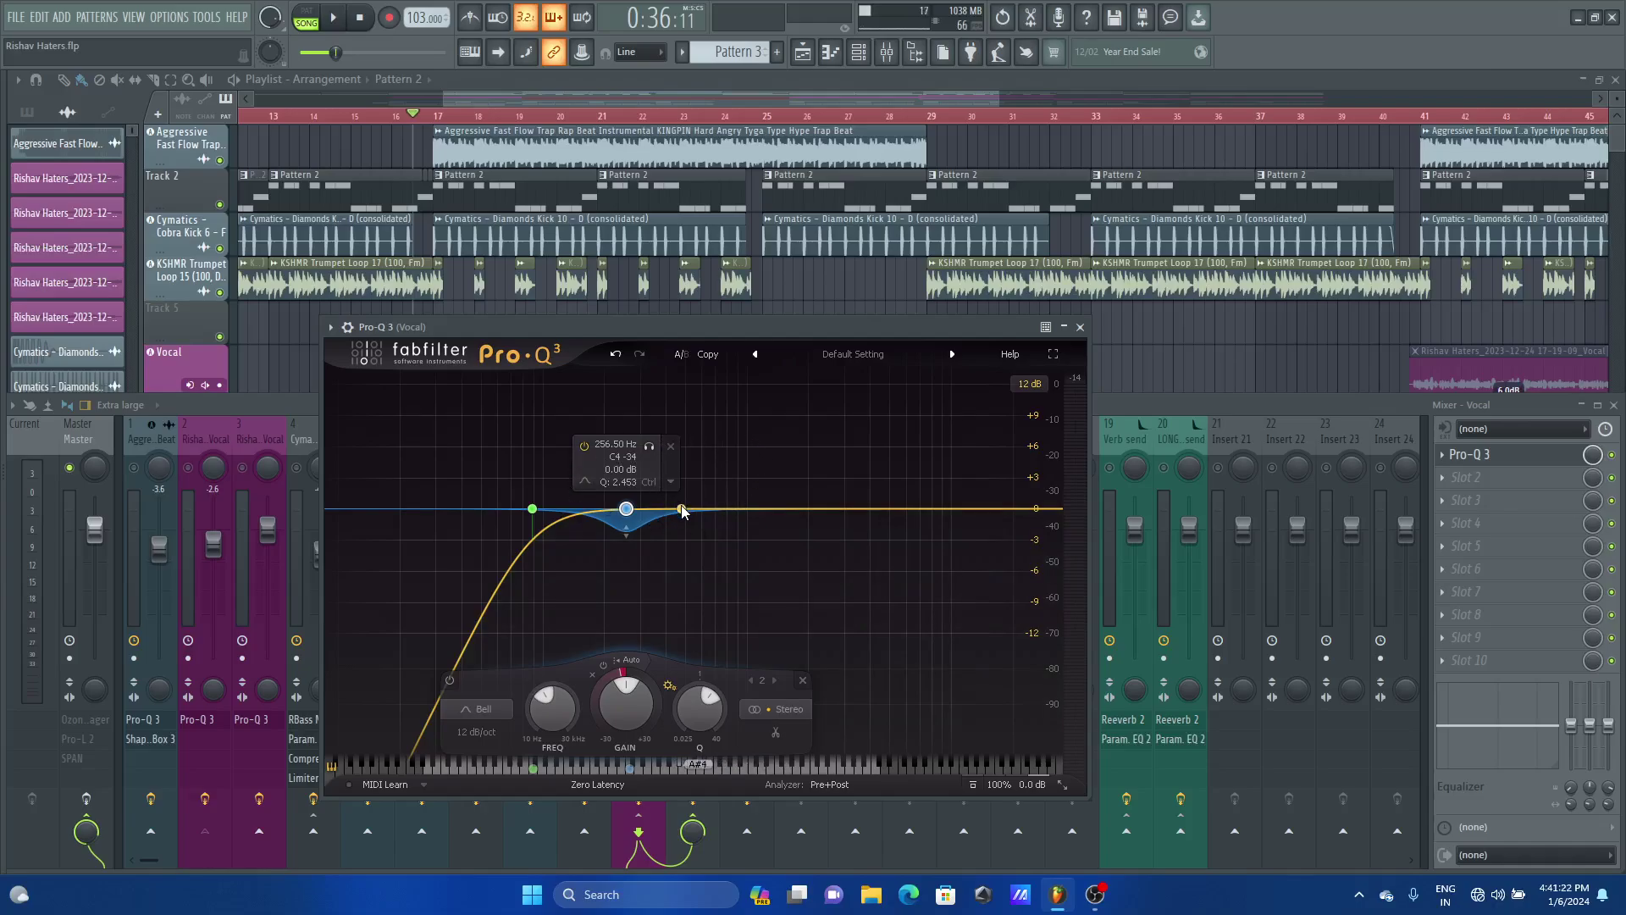
Add a Bell band boosted about 5.7 dB, sweep it soloed to about 556 Hz during playback and narrow its Q to about 6.4
drag(683, 511, 689, 455)
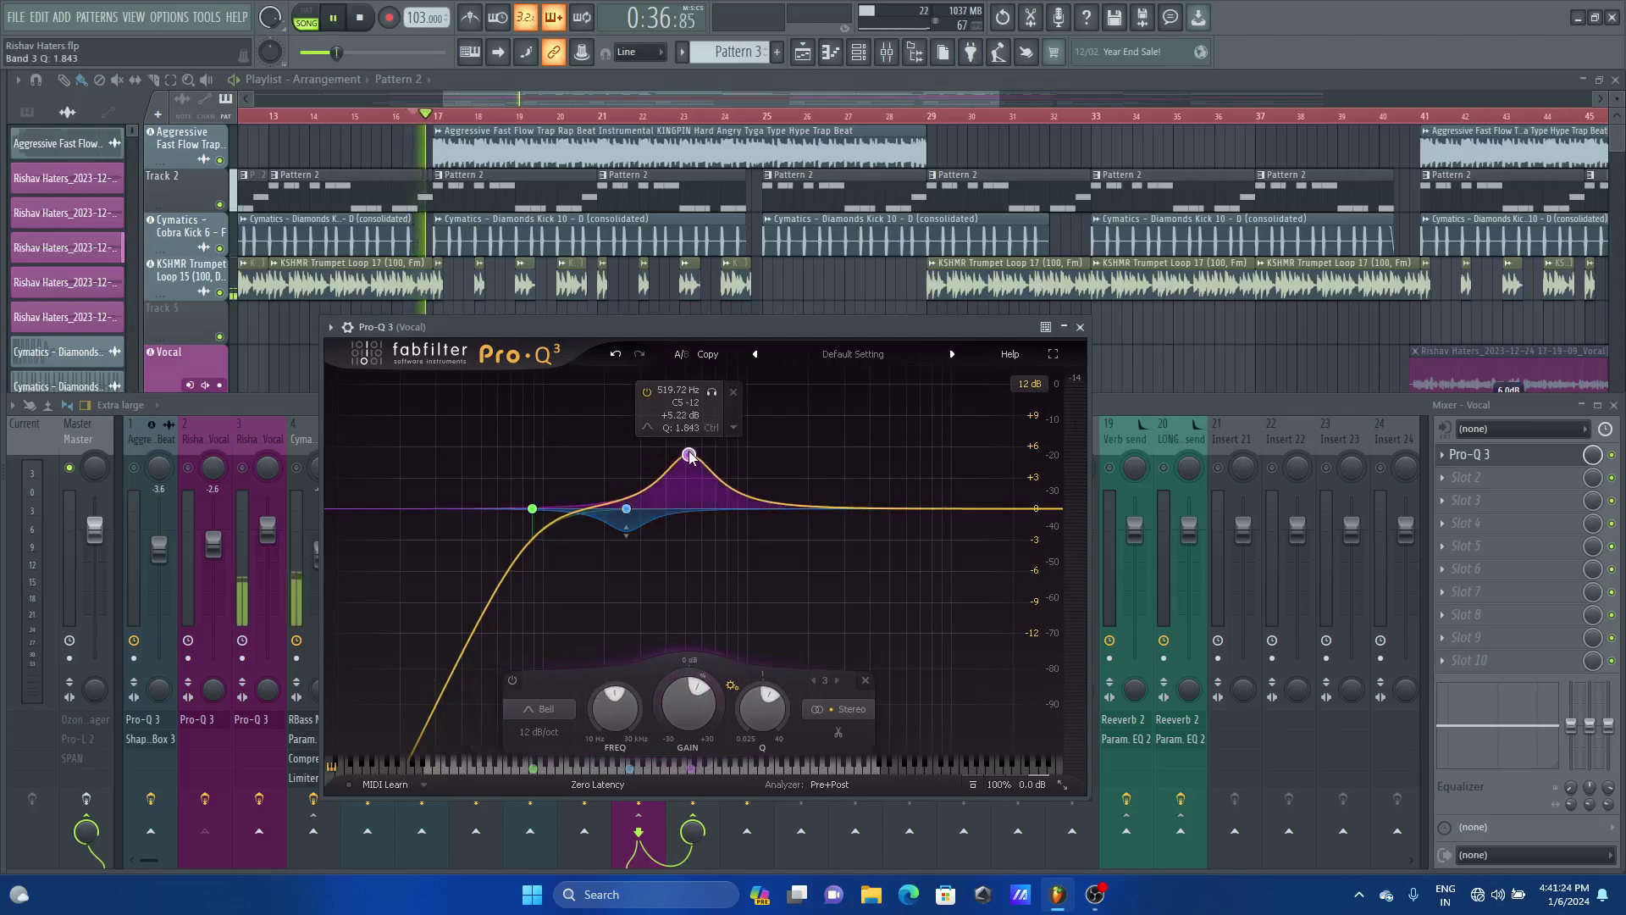
key(space)
mouse_move(714, 398)
mouse_down()
mouse_move(690, 407)
mouse_move(754, 408)
mouse_move(723, 422)
mouse_up()
scroll(719, 398, up, 2)
scroll(690, 406, up, 1)
scroll(706, 402, up, 4)
scroll(719, 399, down, 3)
scroll(737, 400, up, 3)
key(space)
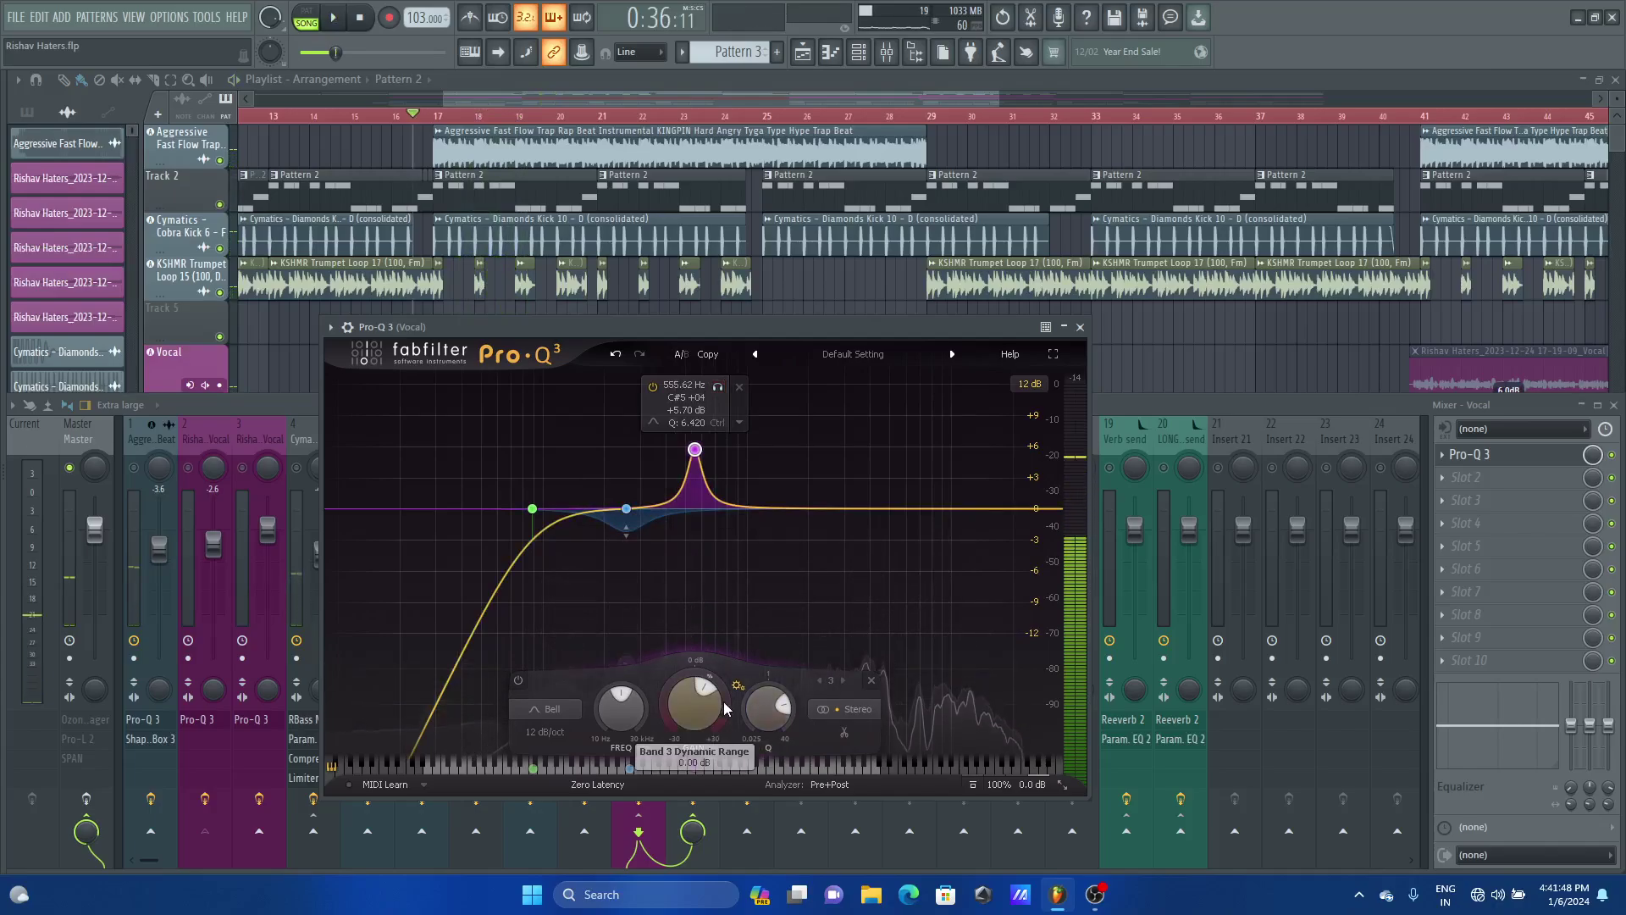
Turn the 556 Hz band's boost into a cut of about 2.8 dB and play the vocal
scroll(694, 693, down, 10)
scroll(693, 697, down, 2)
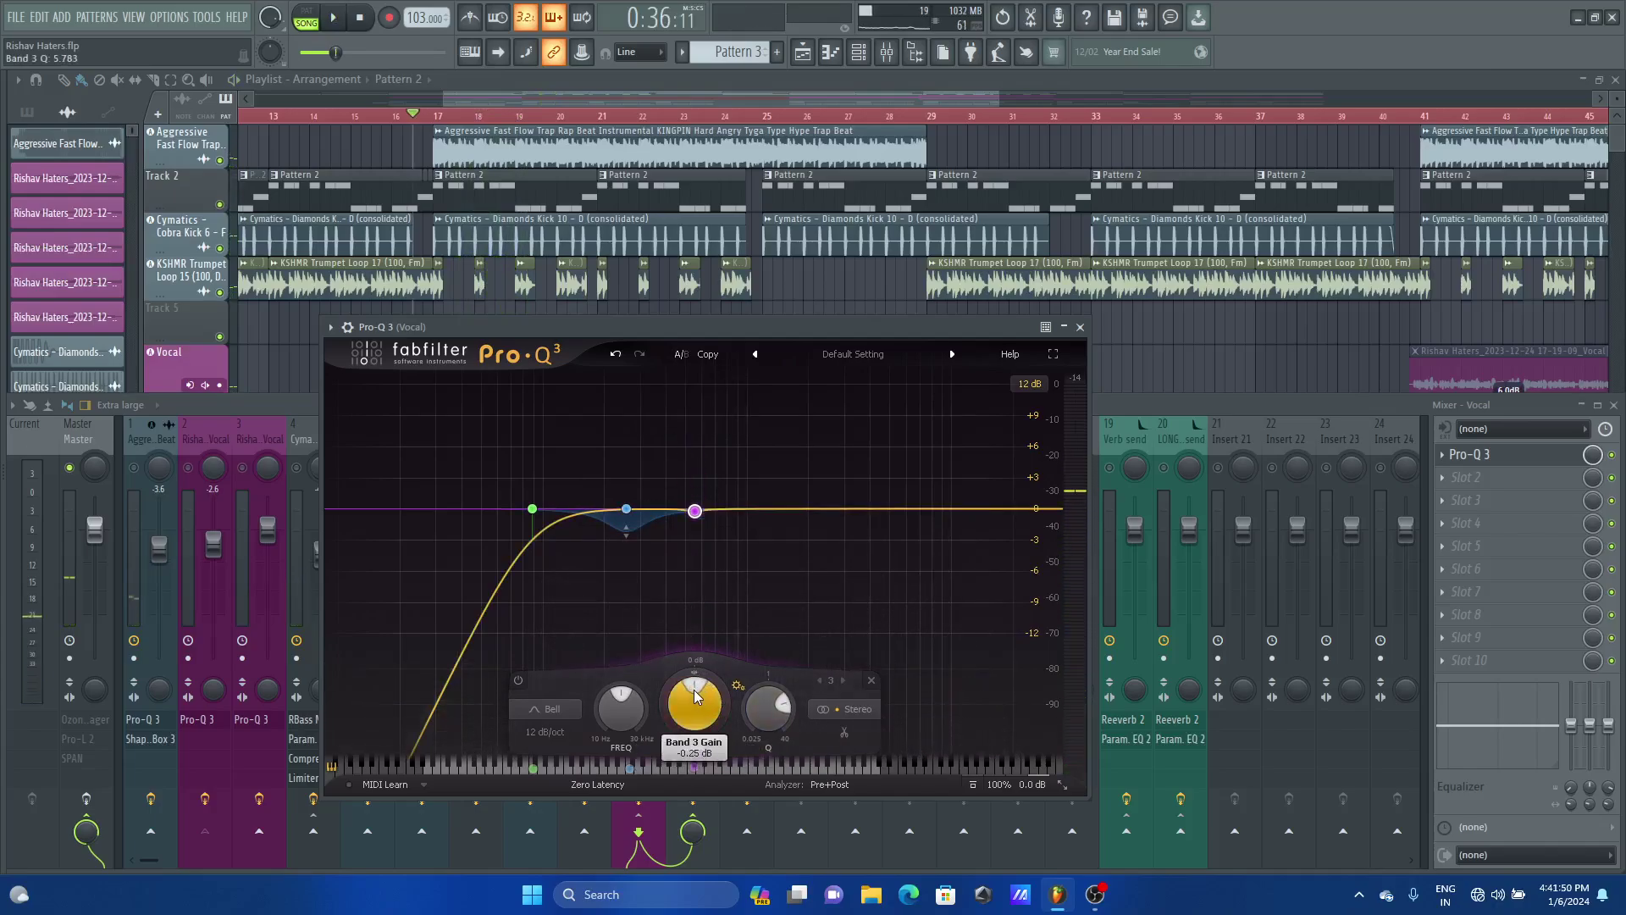
scroll(693, 690, down, 5)
key(space)
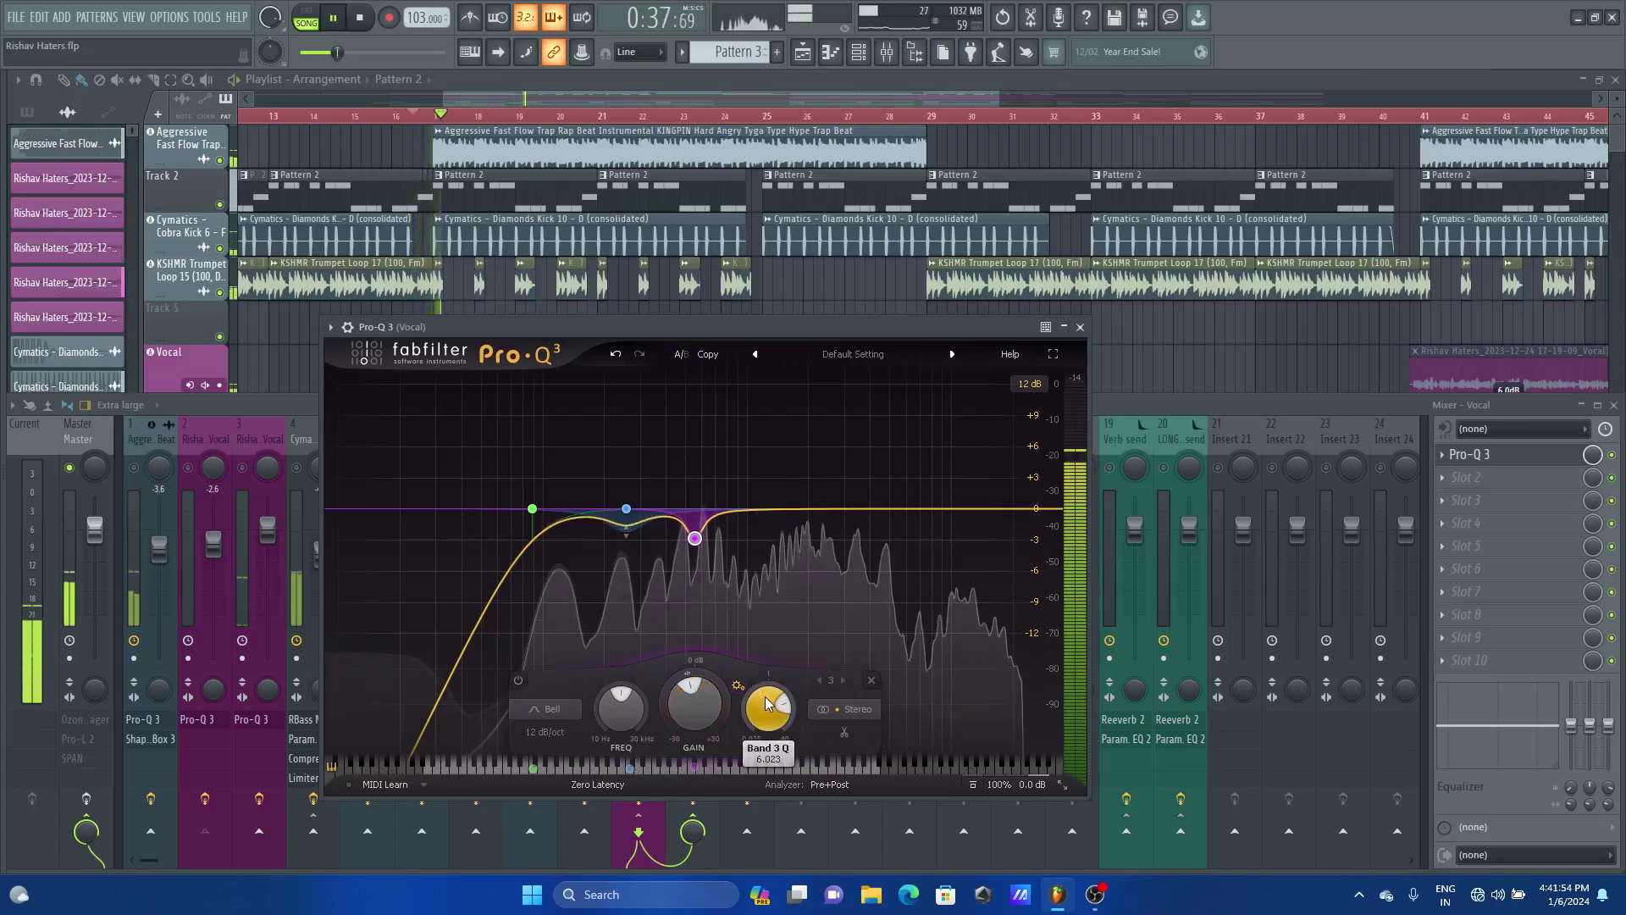
Widen the 556 Hz band's Q to about 2.3 and ease its cut to about -1.8 dB during playback
scroll(765, 696, down, 4)
key(space)
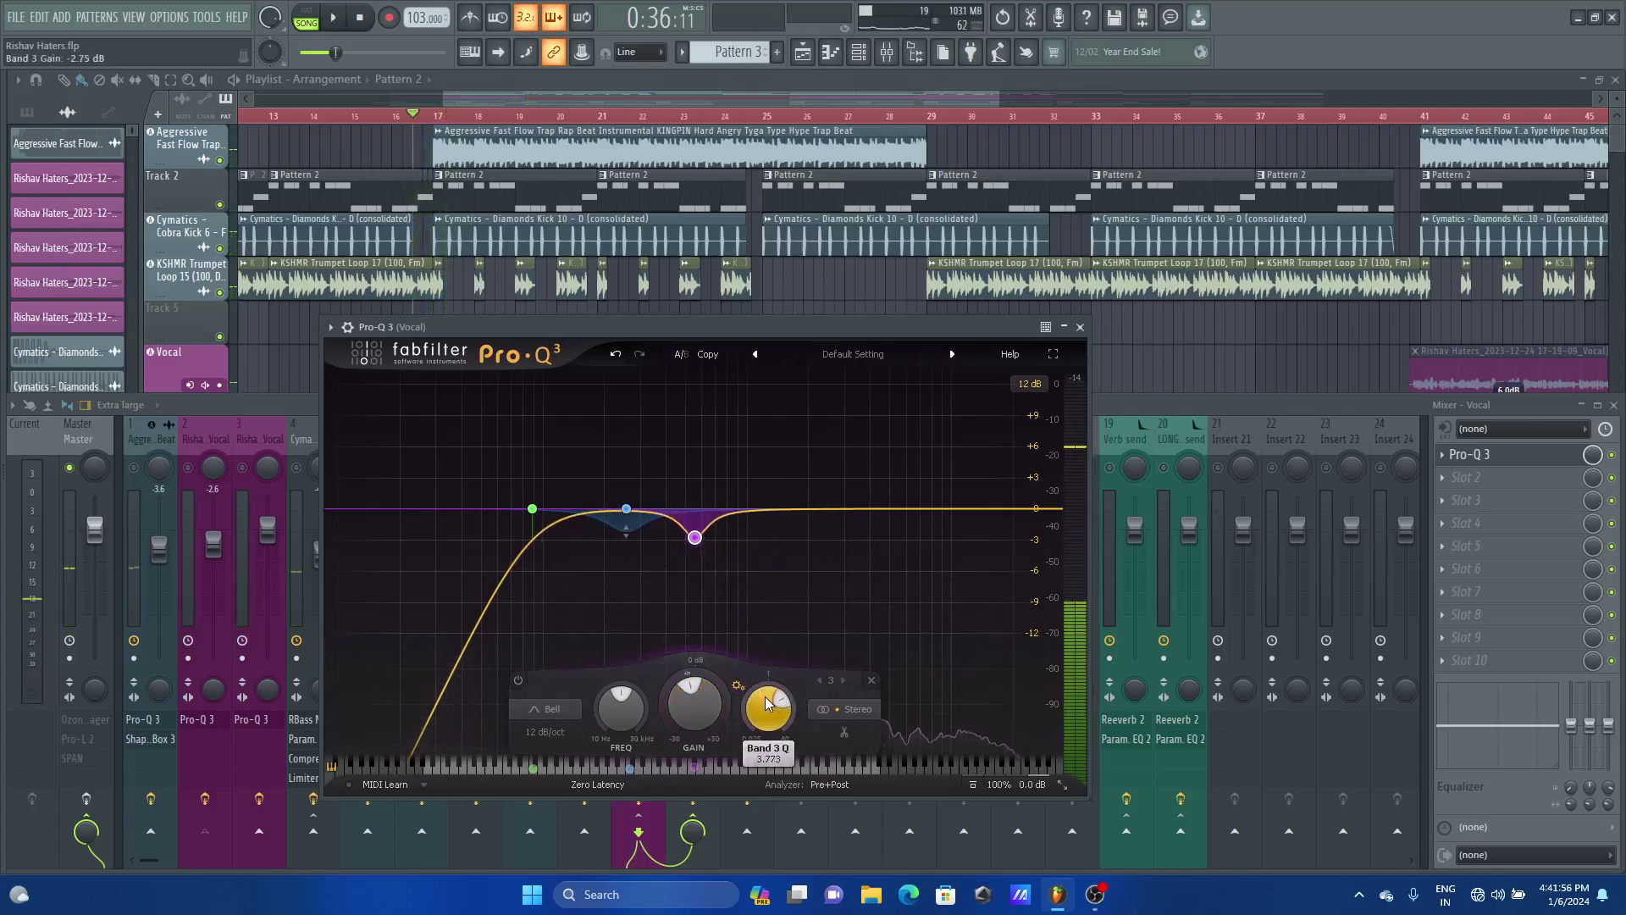
scroll(764, 697, down, 1)
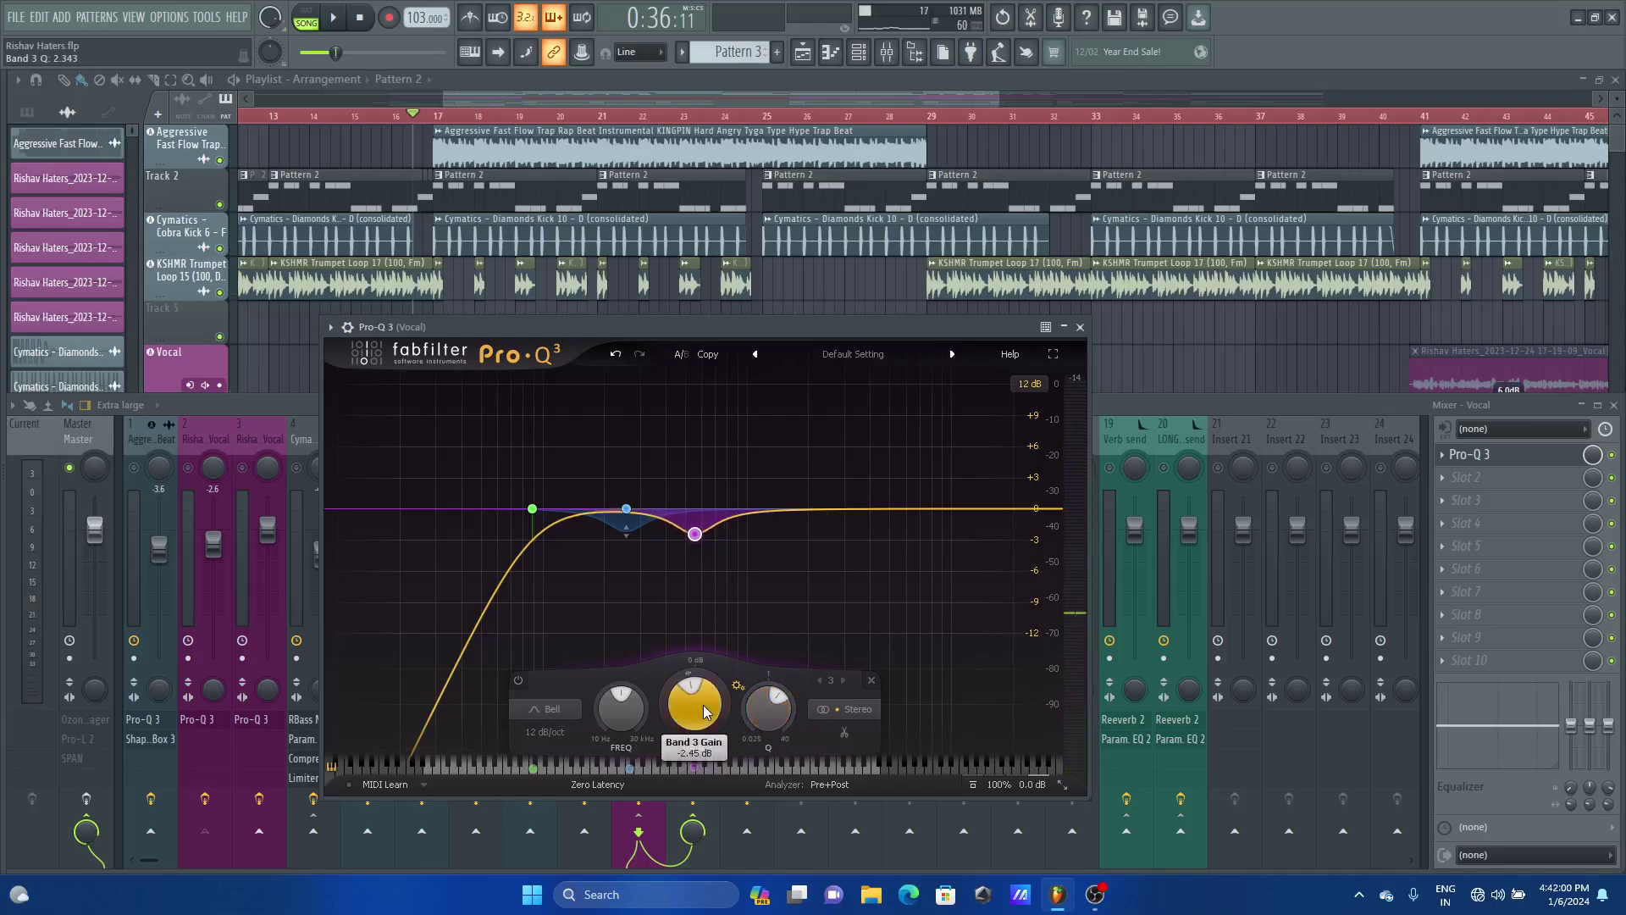
key(space)
scroll(704, 712, up, 2)
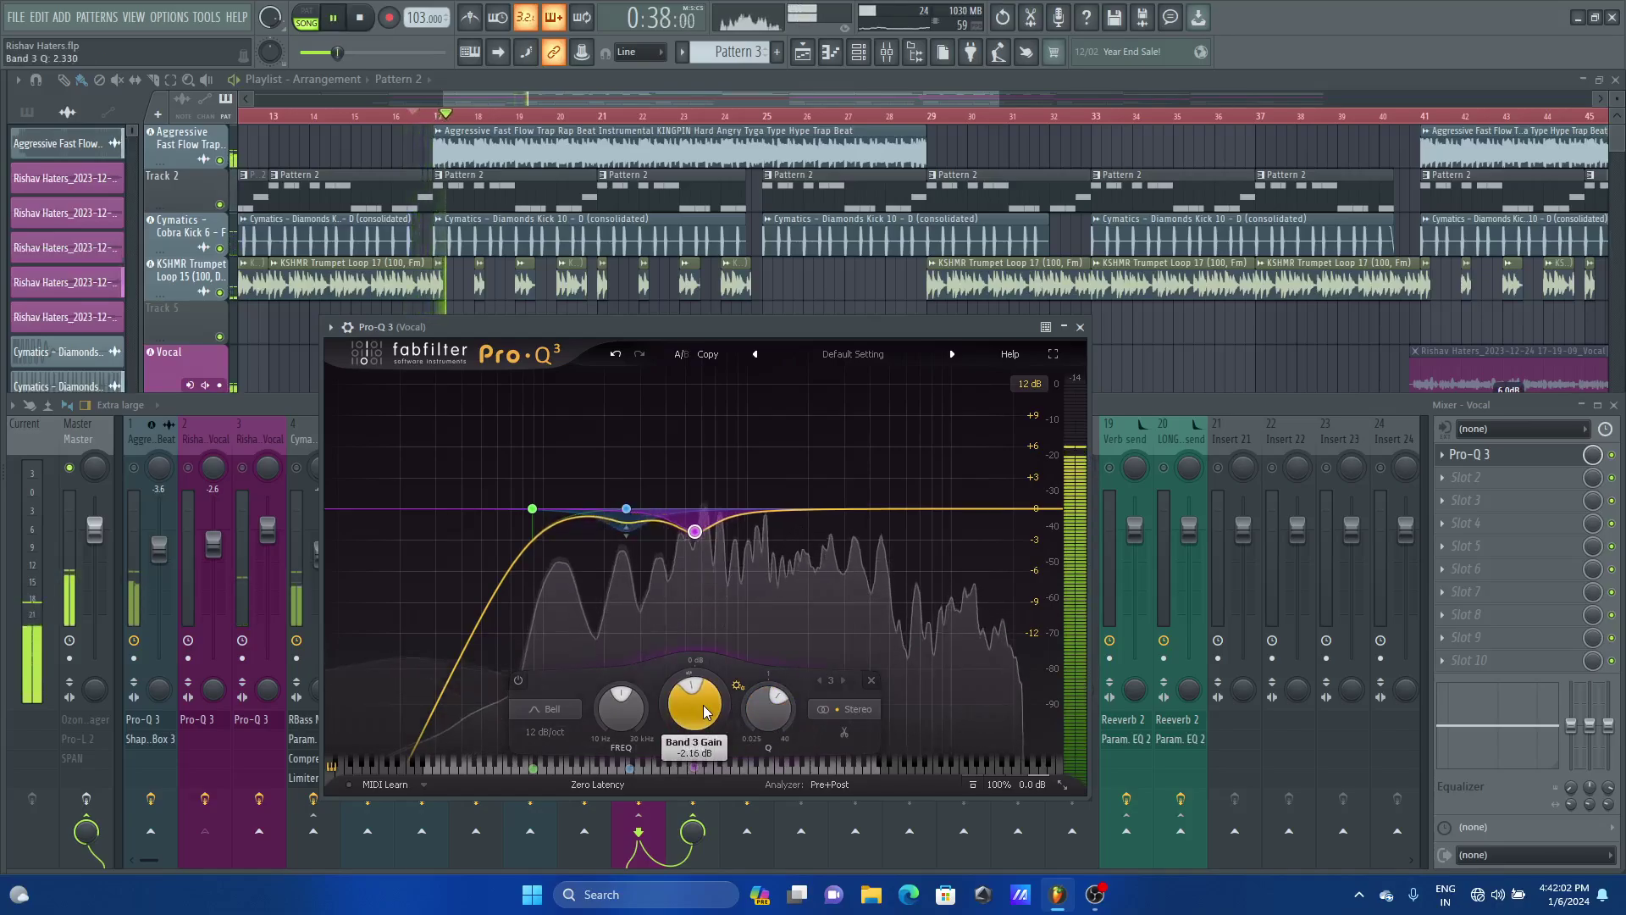
scroll(704, 711, up, 1)
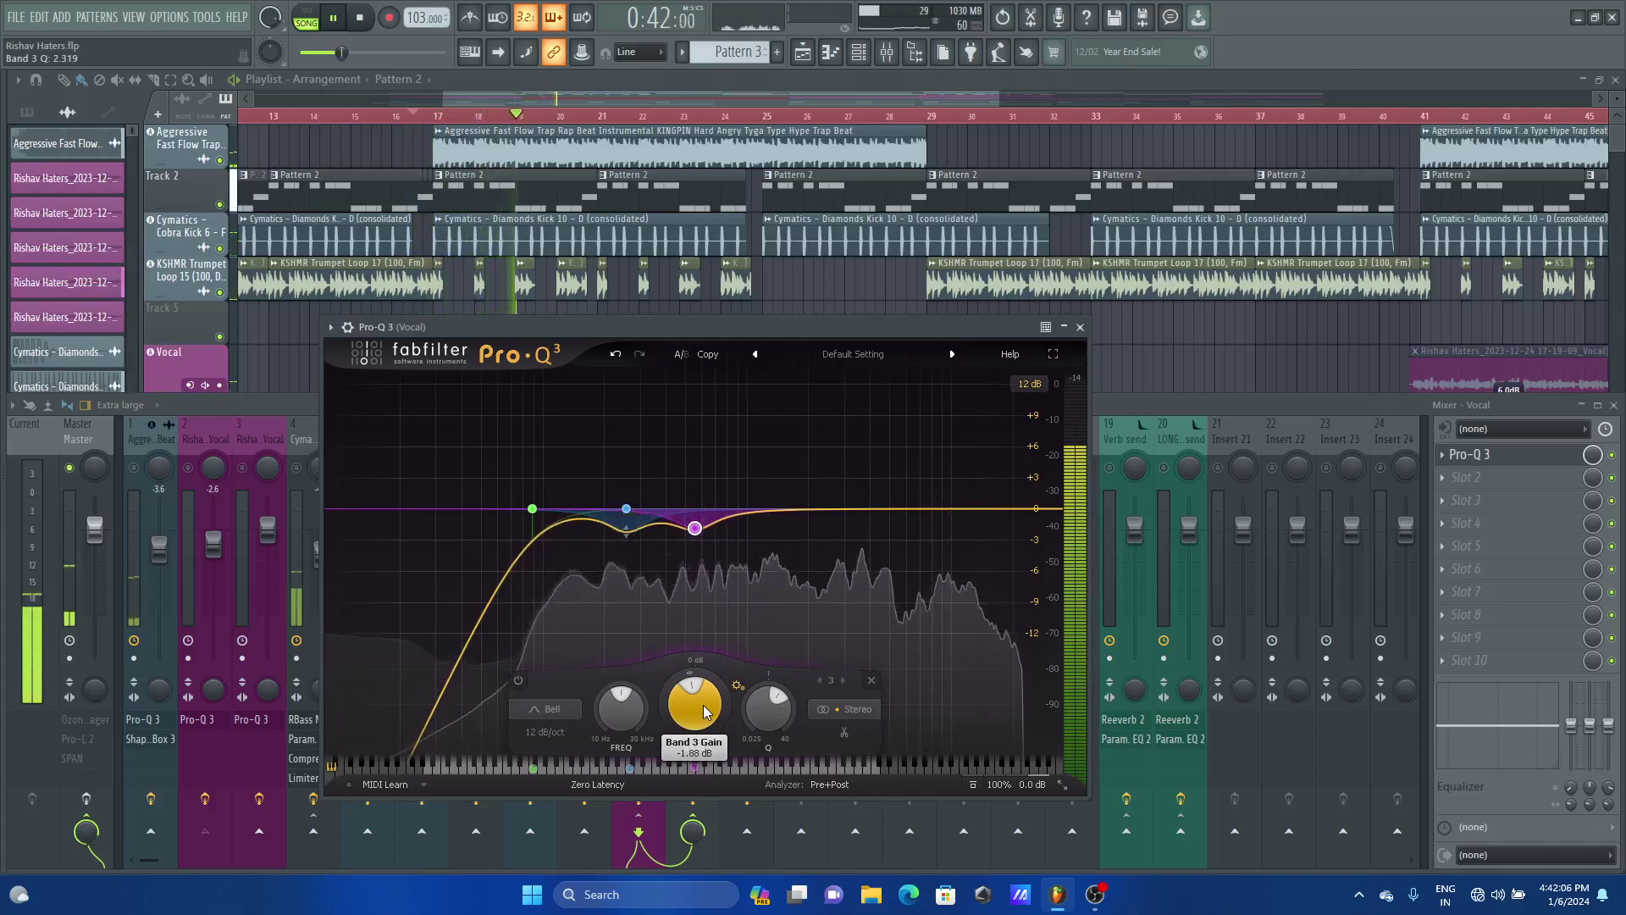
key(space)
Move the Pro-Q 3 window clear of the mixer, unsolo the Vocal track, mute Insert 11 and play the full mix
drag(949, 328, 1454, 147)
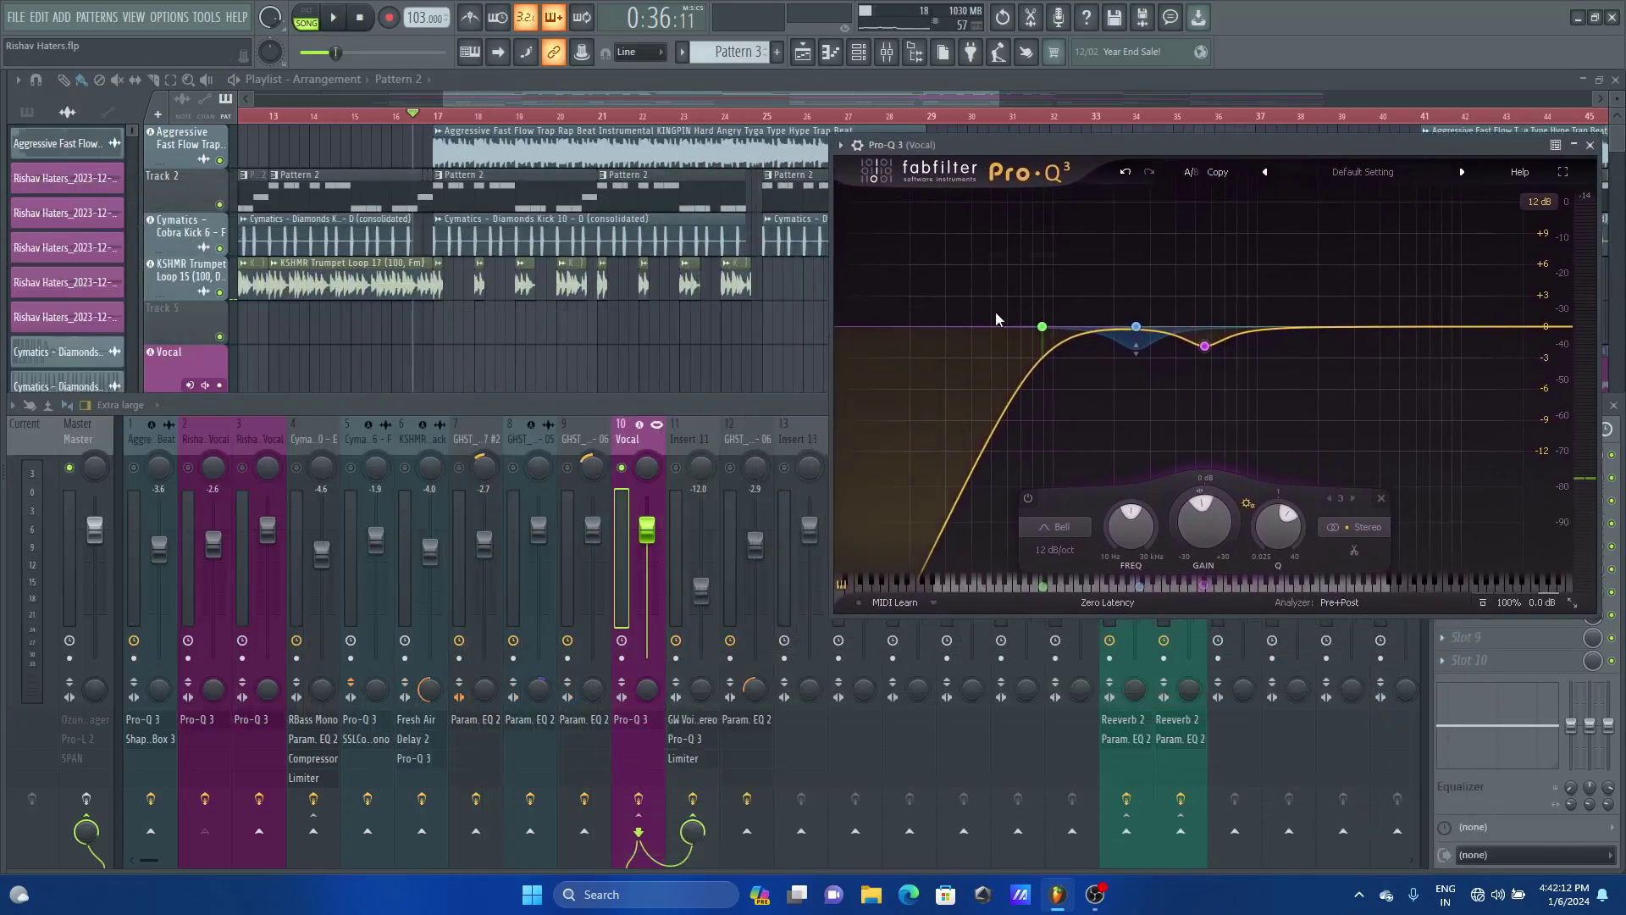
click(635, 472)
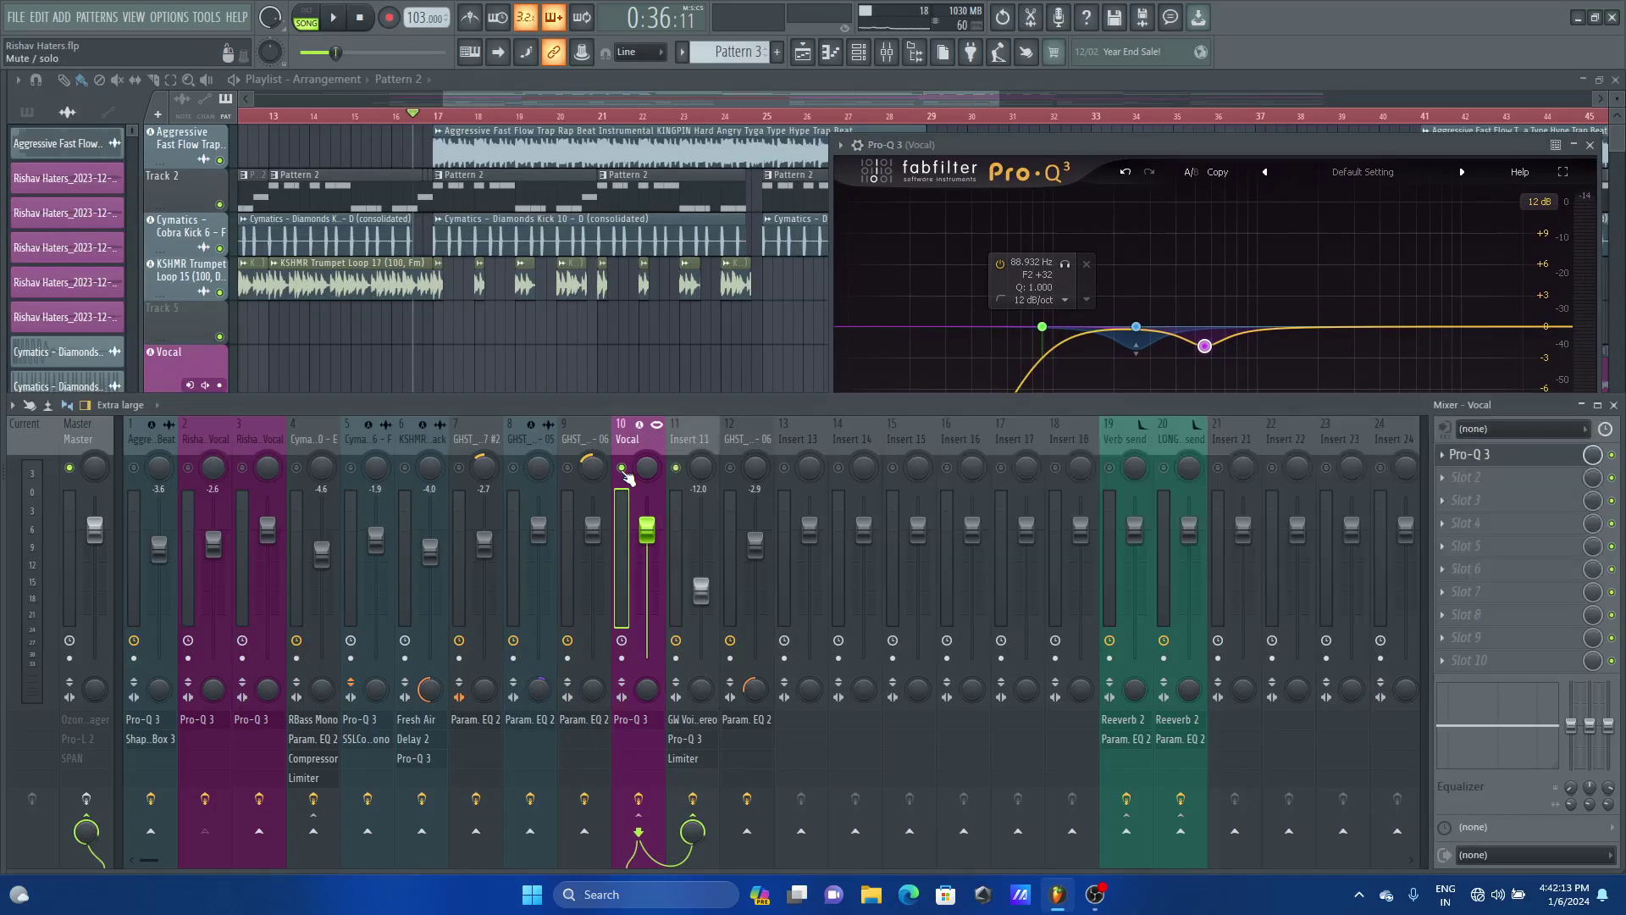
click(677, 469)
click(1201, 145)
key(space)
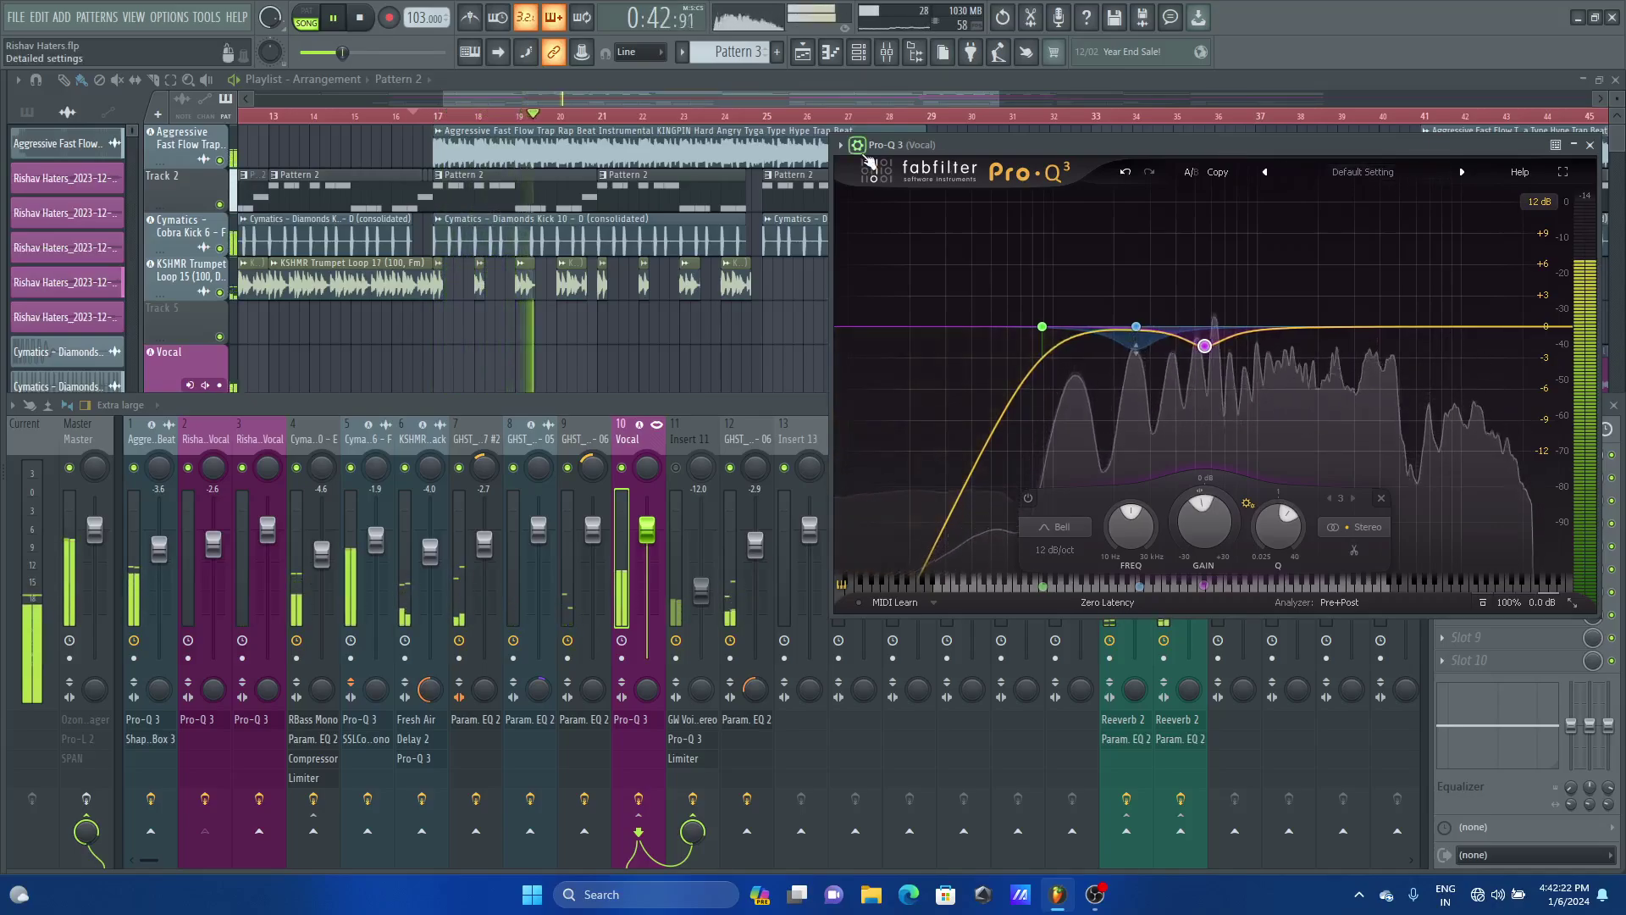
Stop playback, save the project and solo the Vocal track, moving the Pro-Q 3 window out of the way
key(space)
key(ctrl+s)
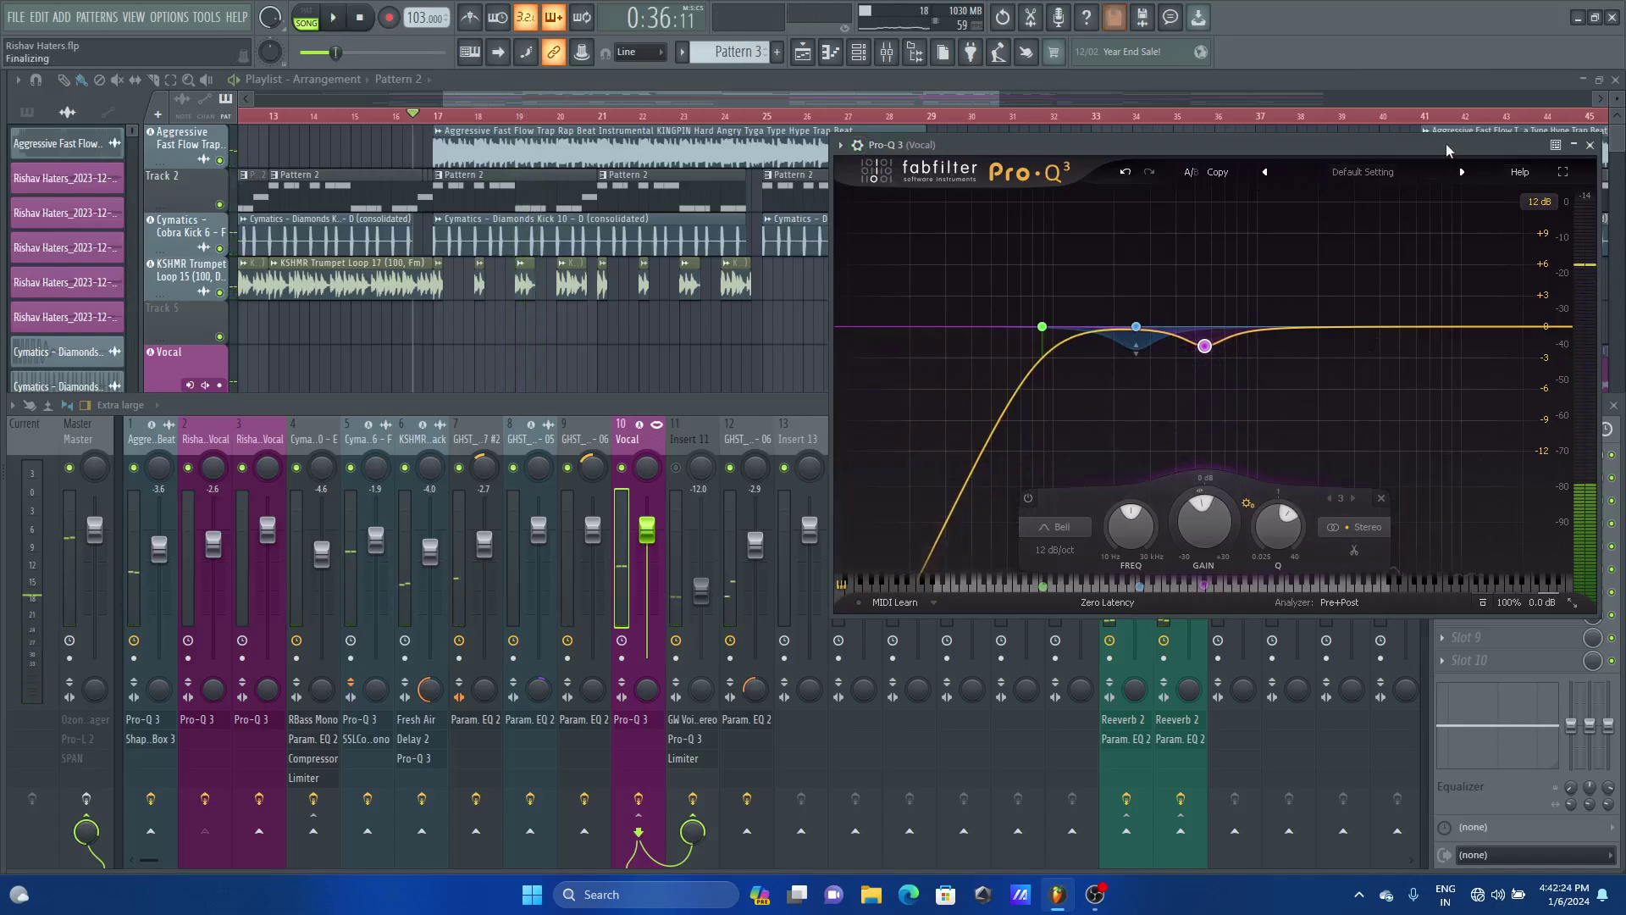
drag(1446, 150, 1354, 180)
click(640, 474)
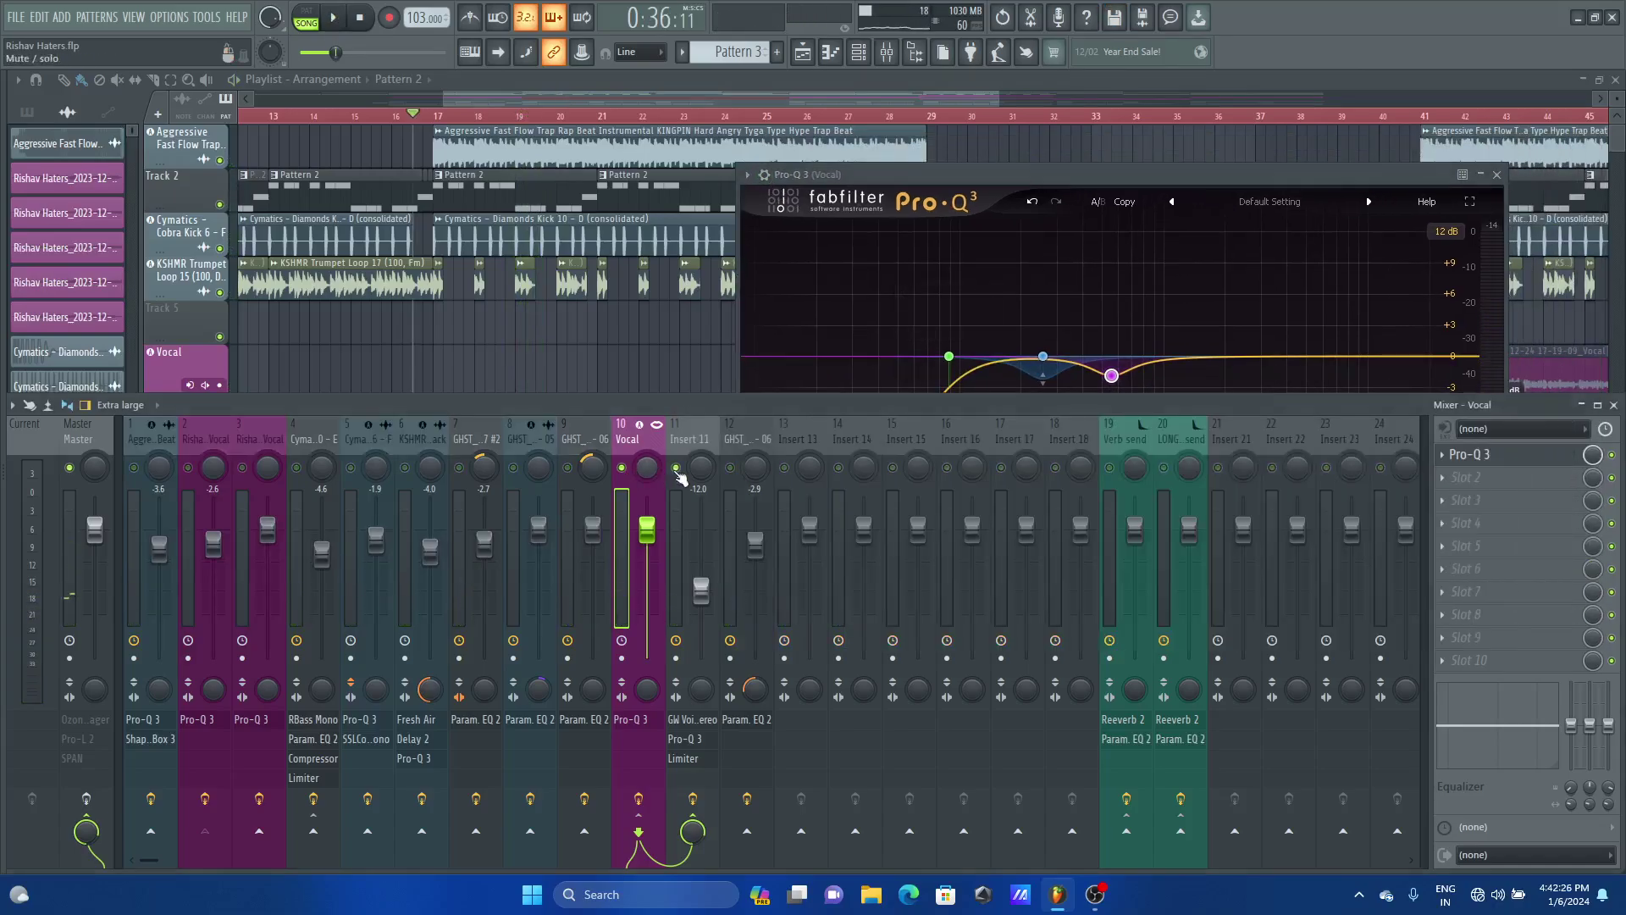
drag(1179, 174, 848, 229)
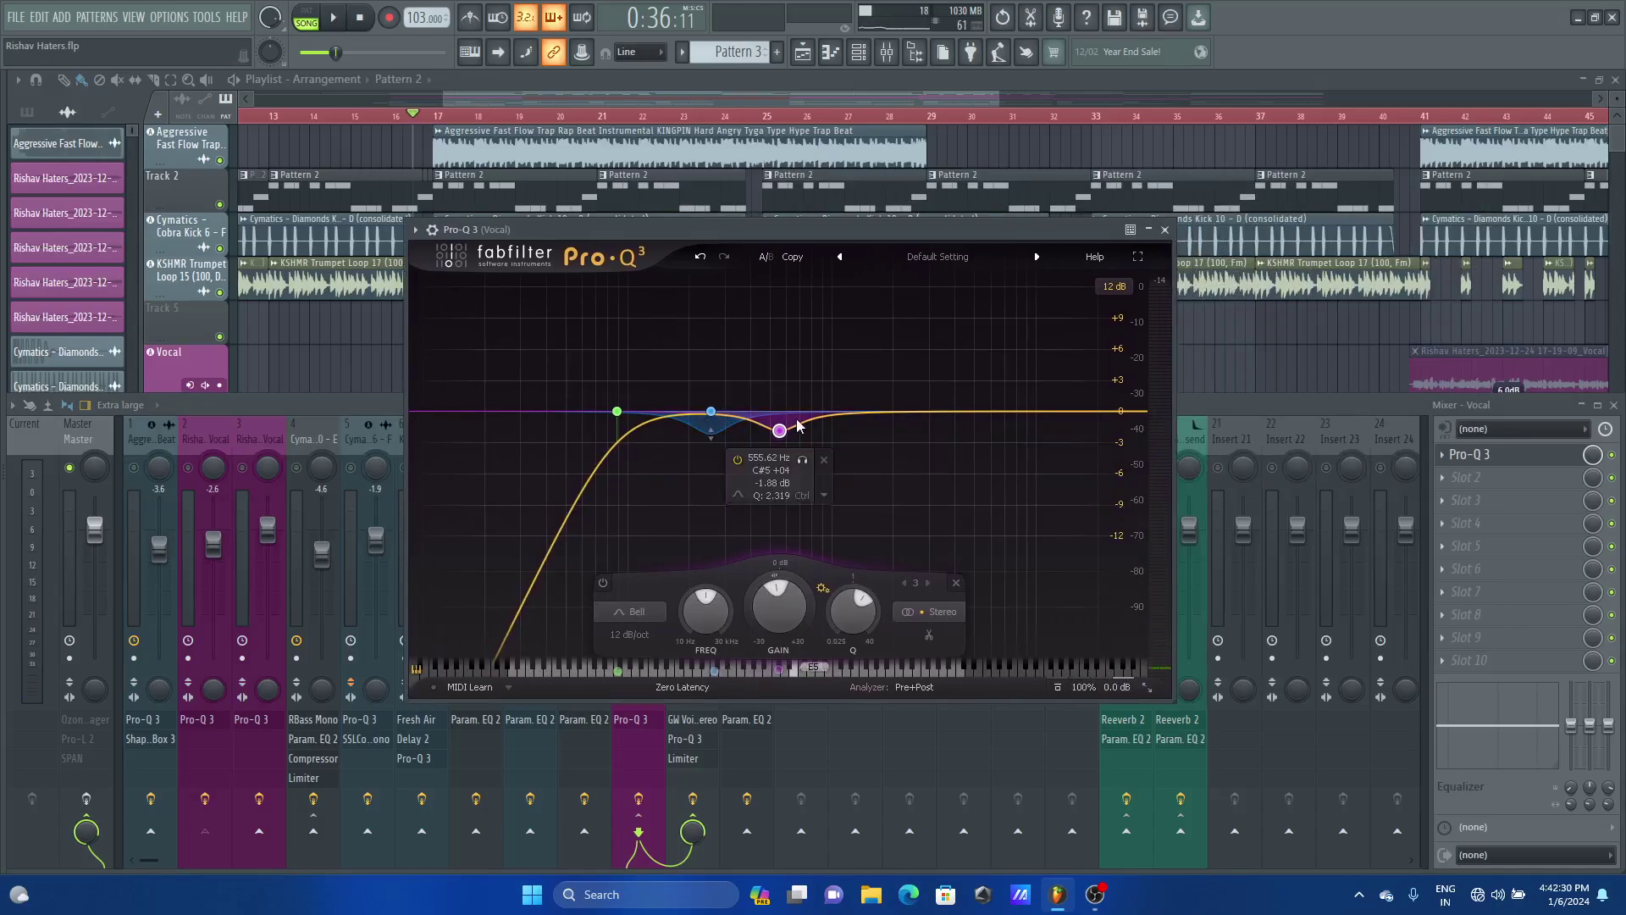
Set the playback start to bar 17 and reopen Pro-Q 3 on the Vocal track
click(434, 117)
click(889, 53)
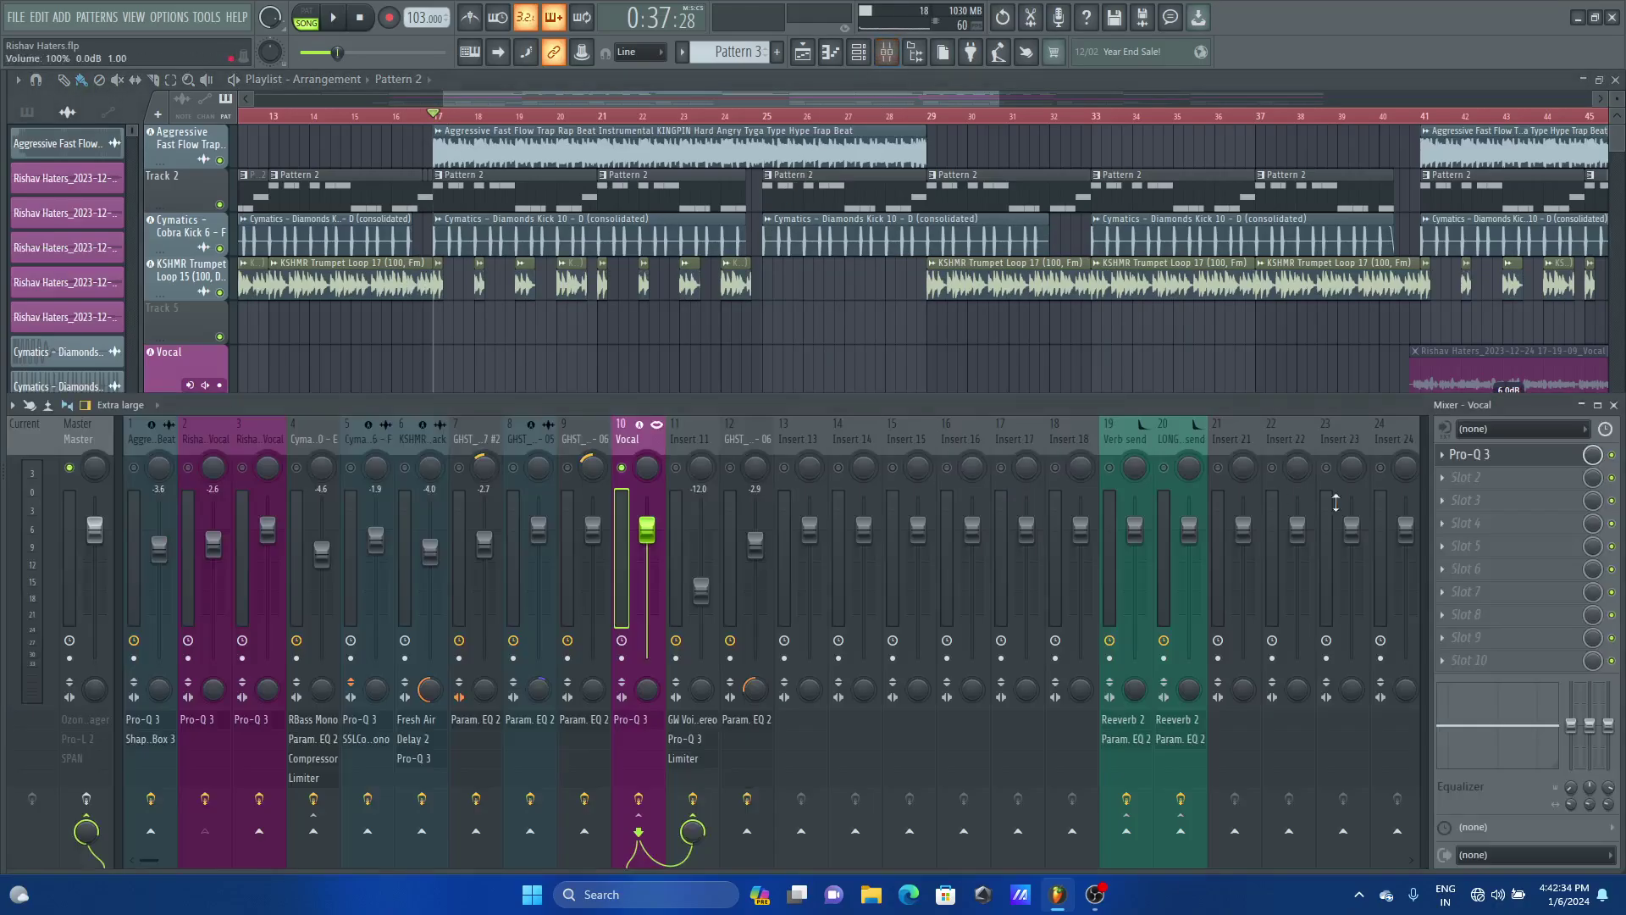
click(1525, 456)
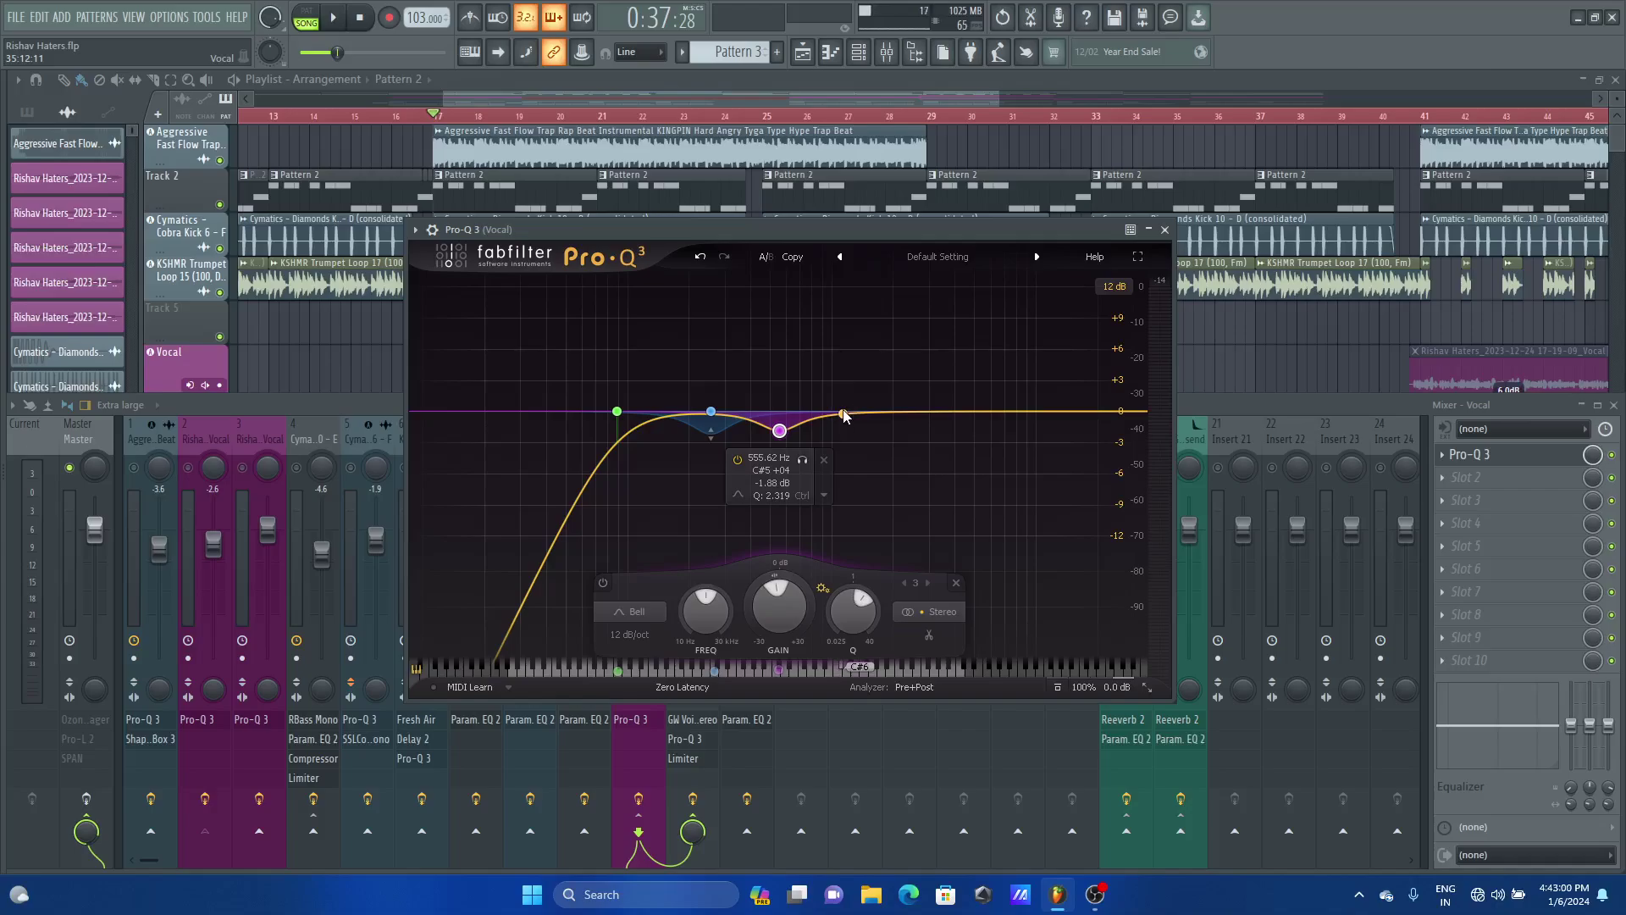
Add a Bell band boosted about 8.6 dB, narrow its Q to about 7.7 and sweep it soloed to about 862 Hz during playback
drag(844, 415, 846, 388)
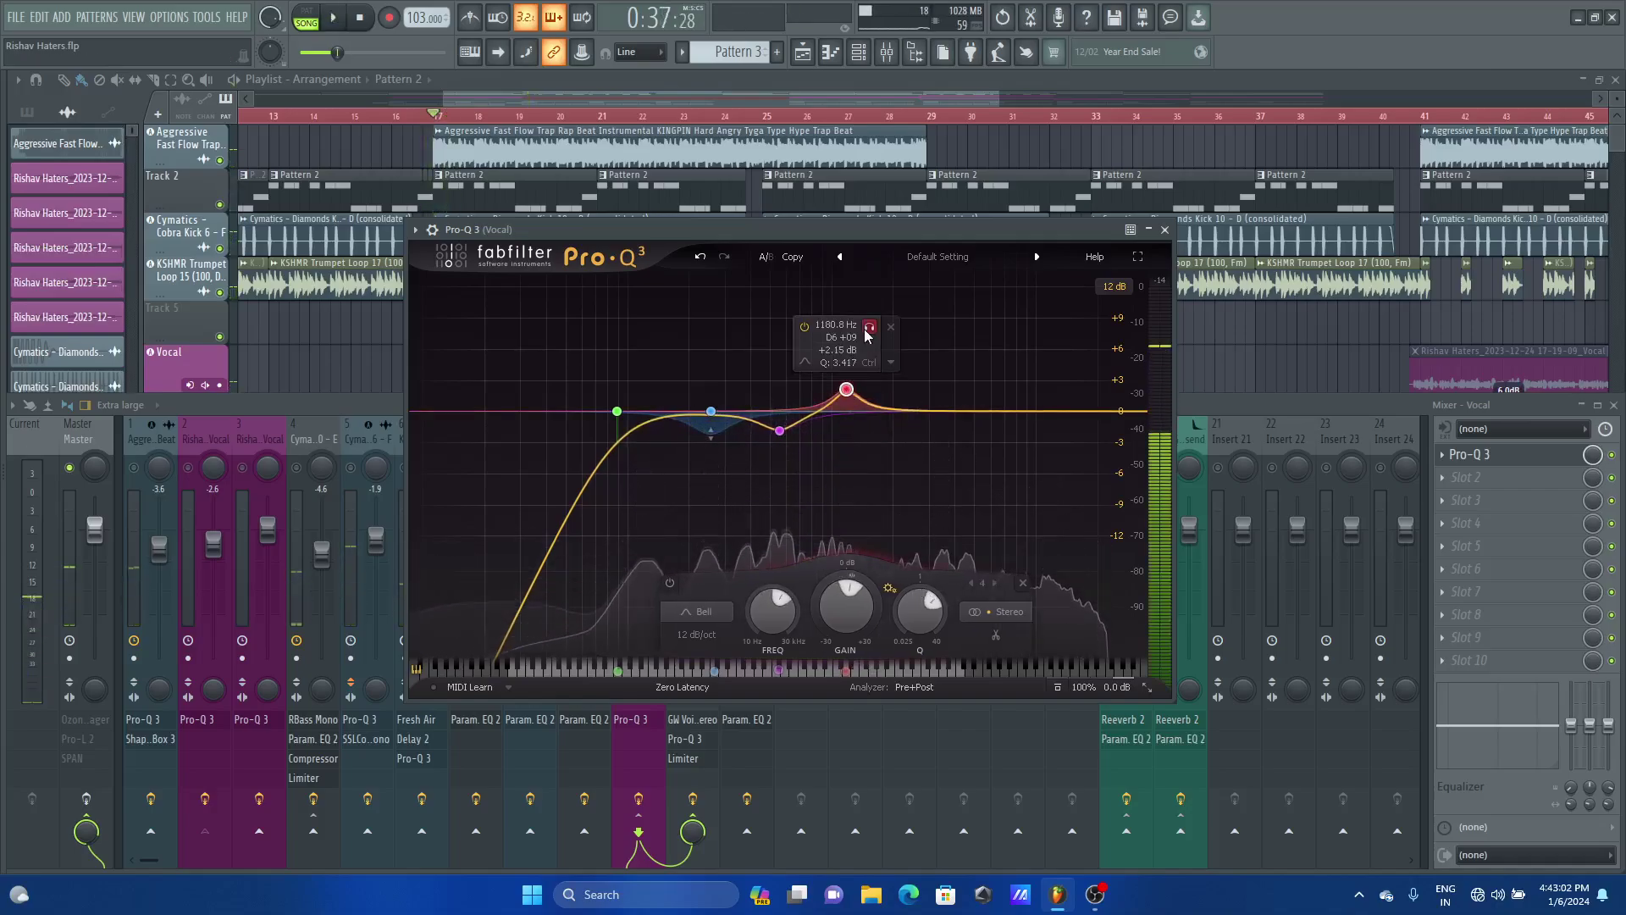
drag(865, 335, 835, 323)
key(space)
key(space)
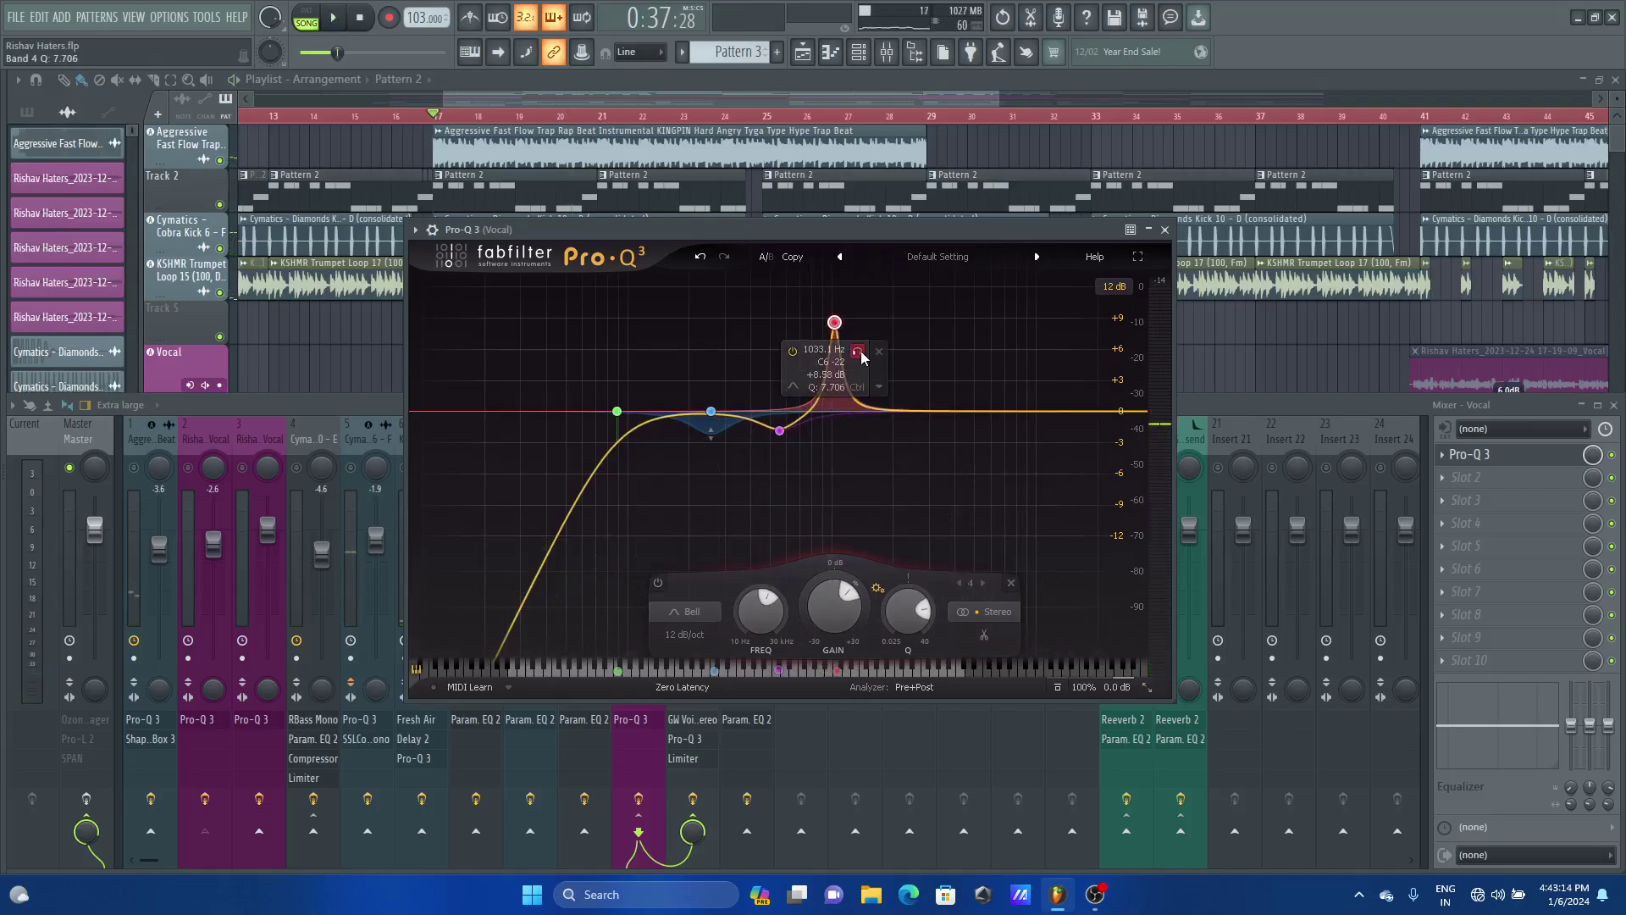
key(space)
mouse_move(862, 357)
mouse_down()
mouse_move(887, 362)
mouse_move(852, 359)
mouse_up()
key(space)
Turn the 862 Hz band's boost into a cut of about 2.3 dB with a Q of about 5.8 and play the vocal
drag(825, 593, 816, 596)
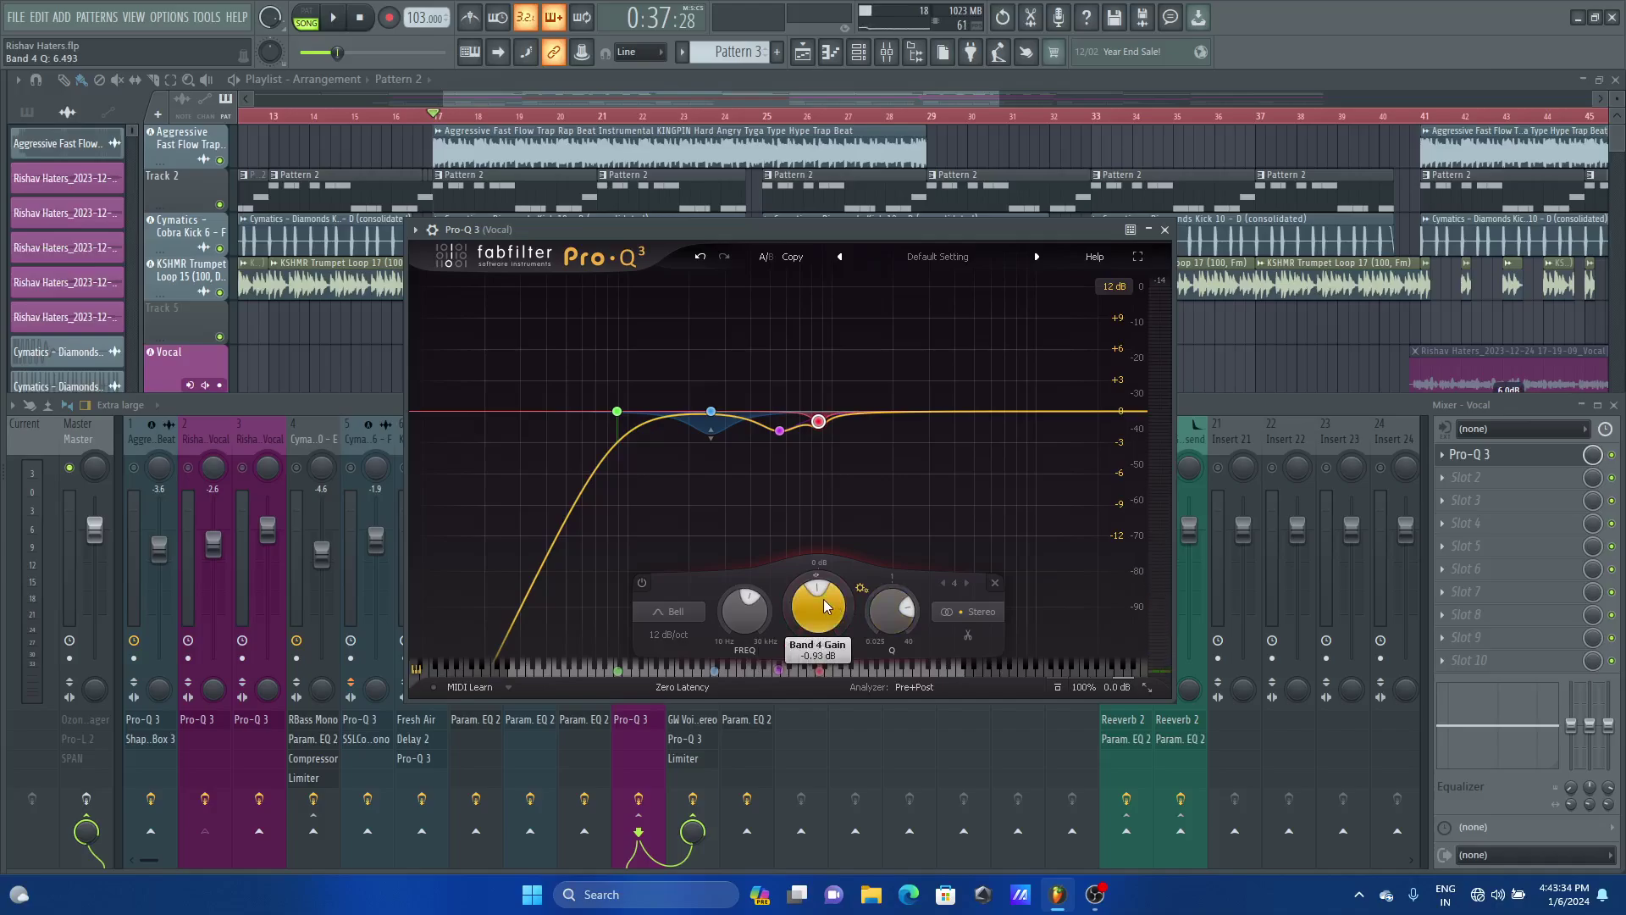
key(space)
scroll(818, 607, down, 3)
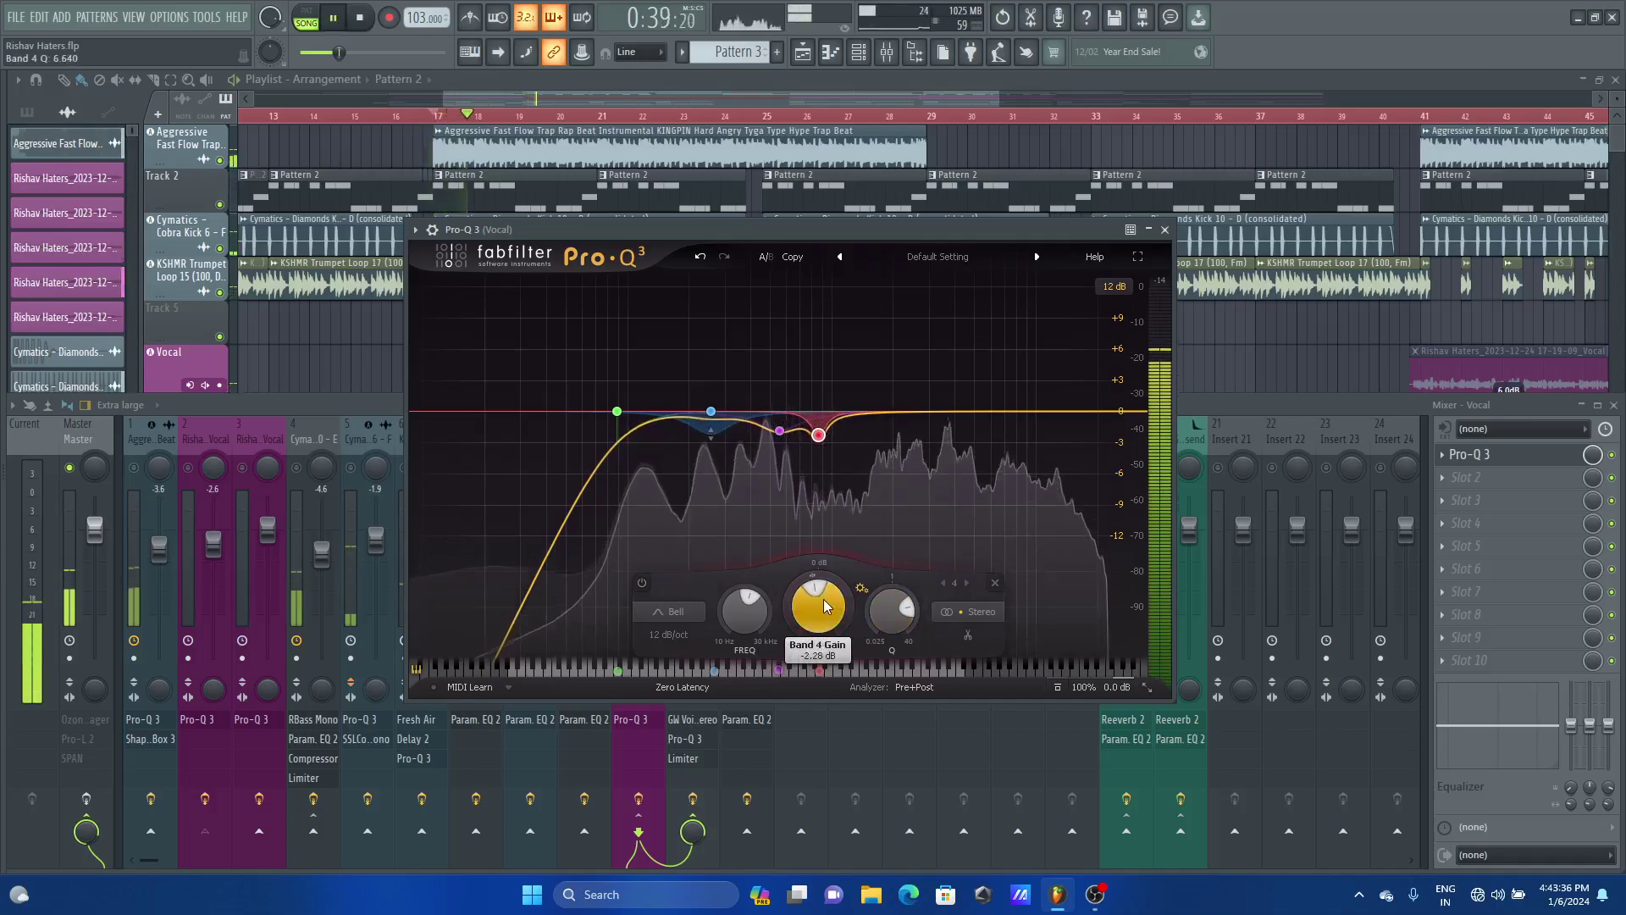
key(space)
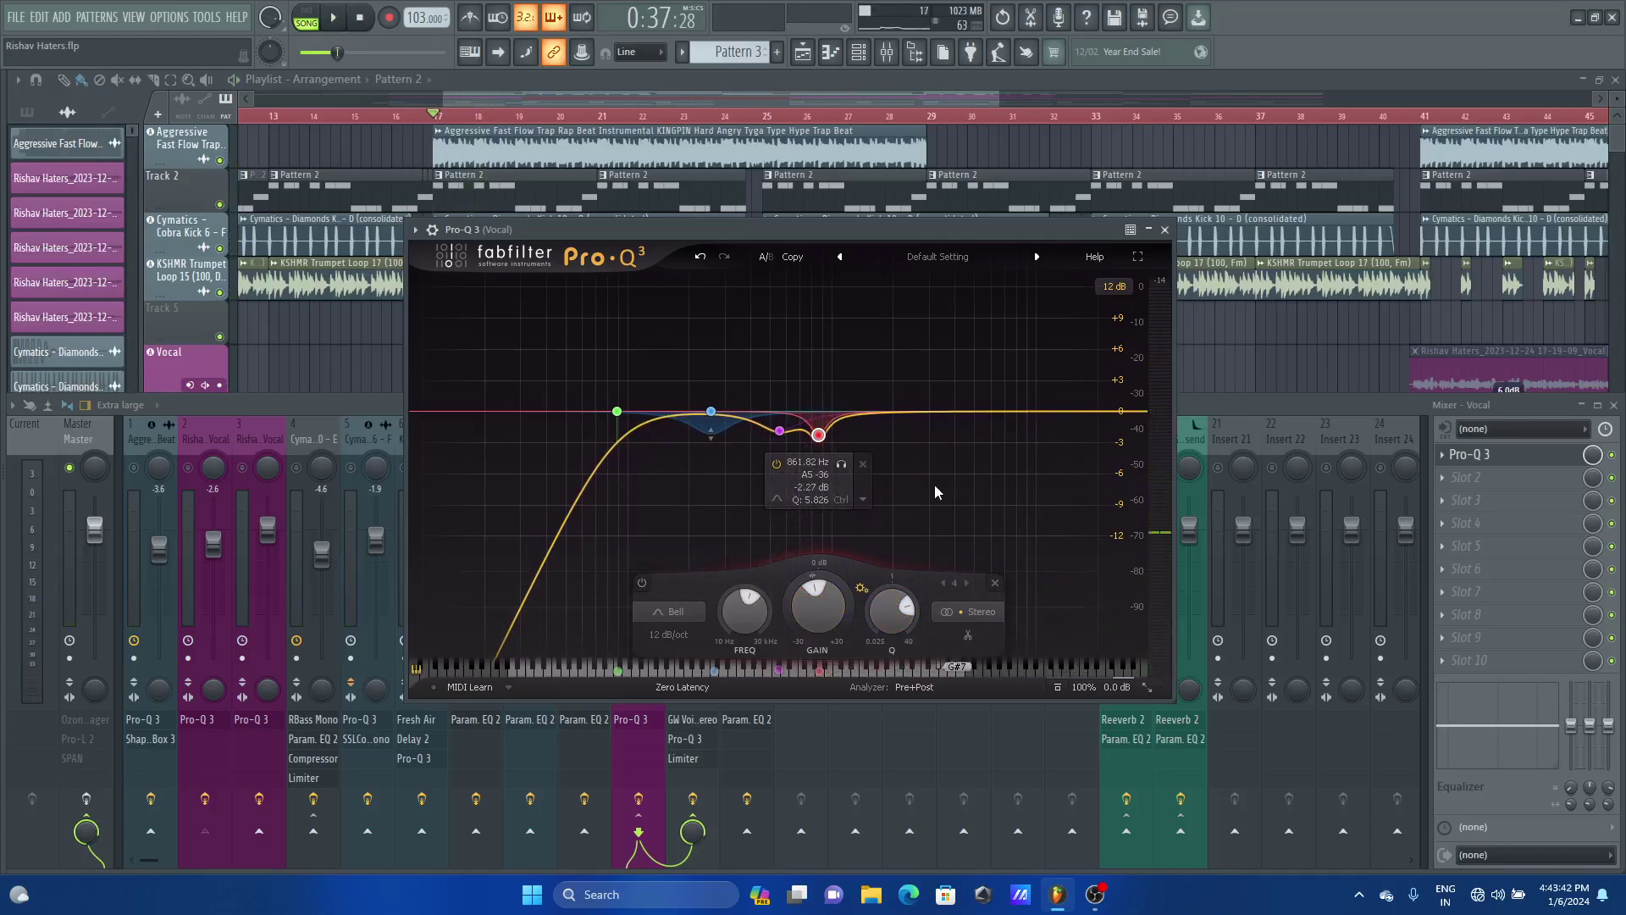
key(space)
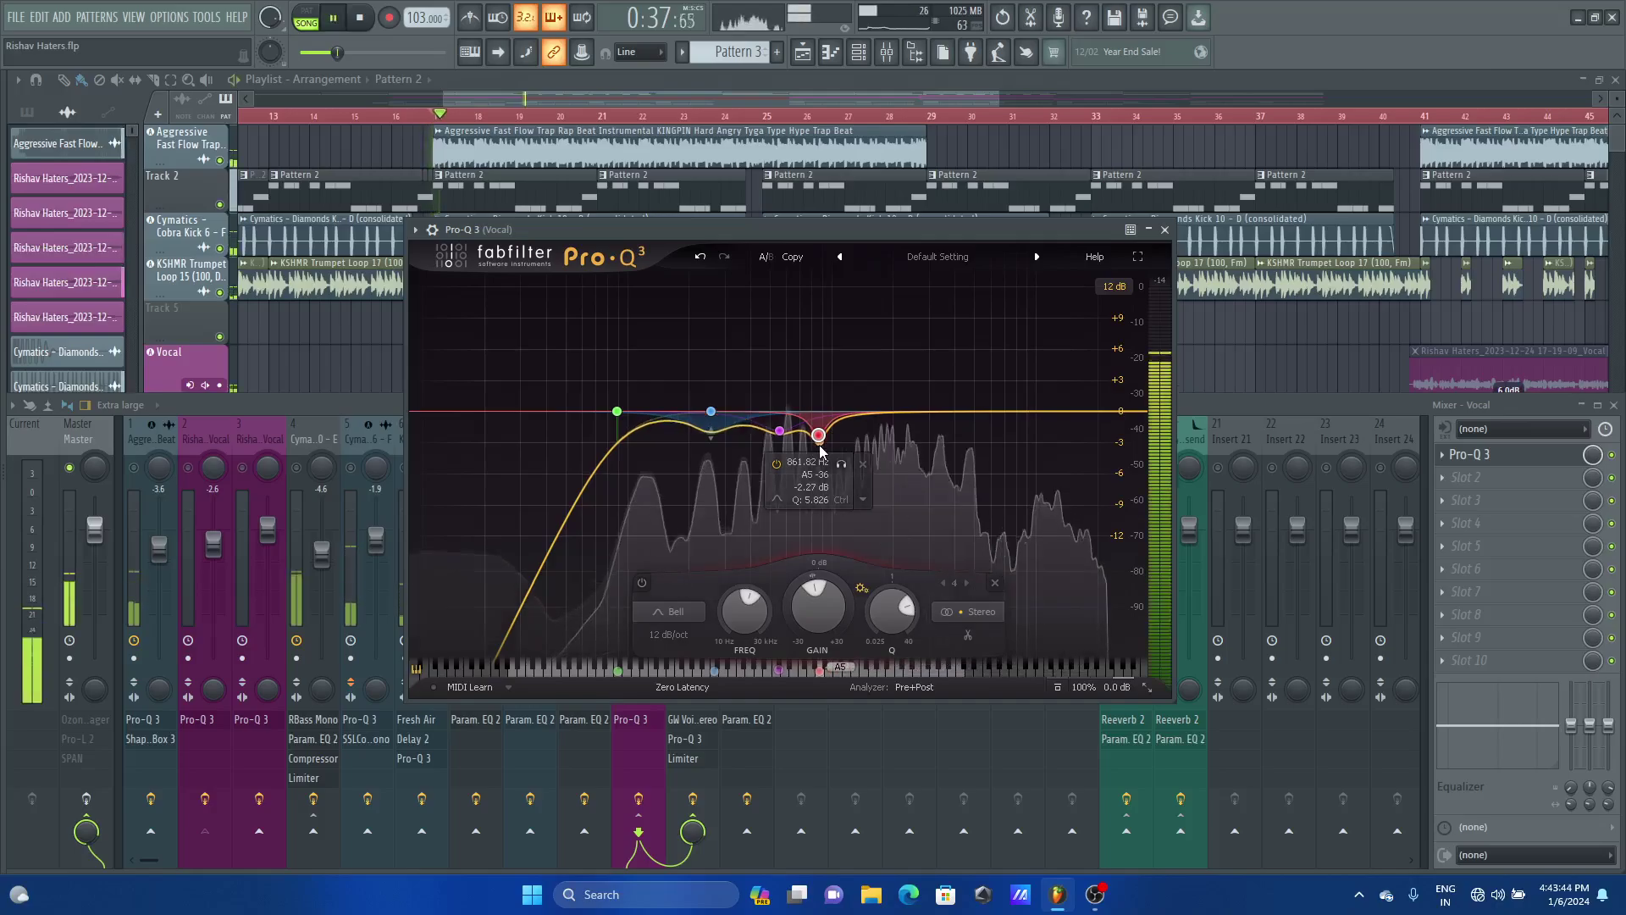
key(space)
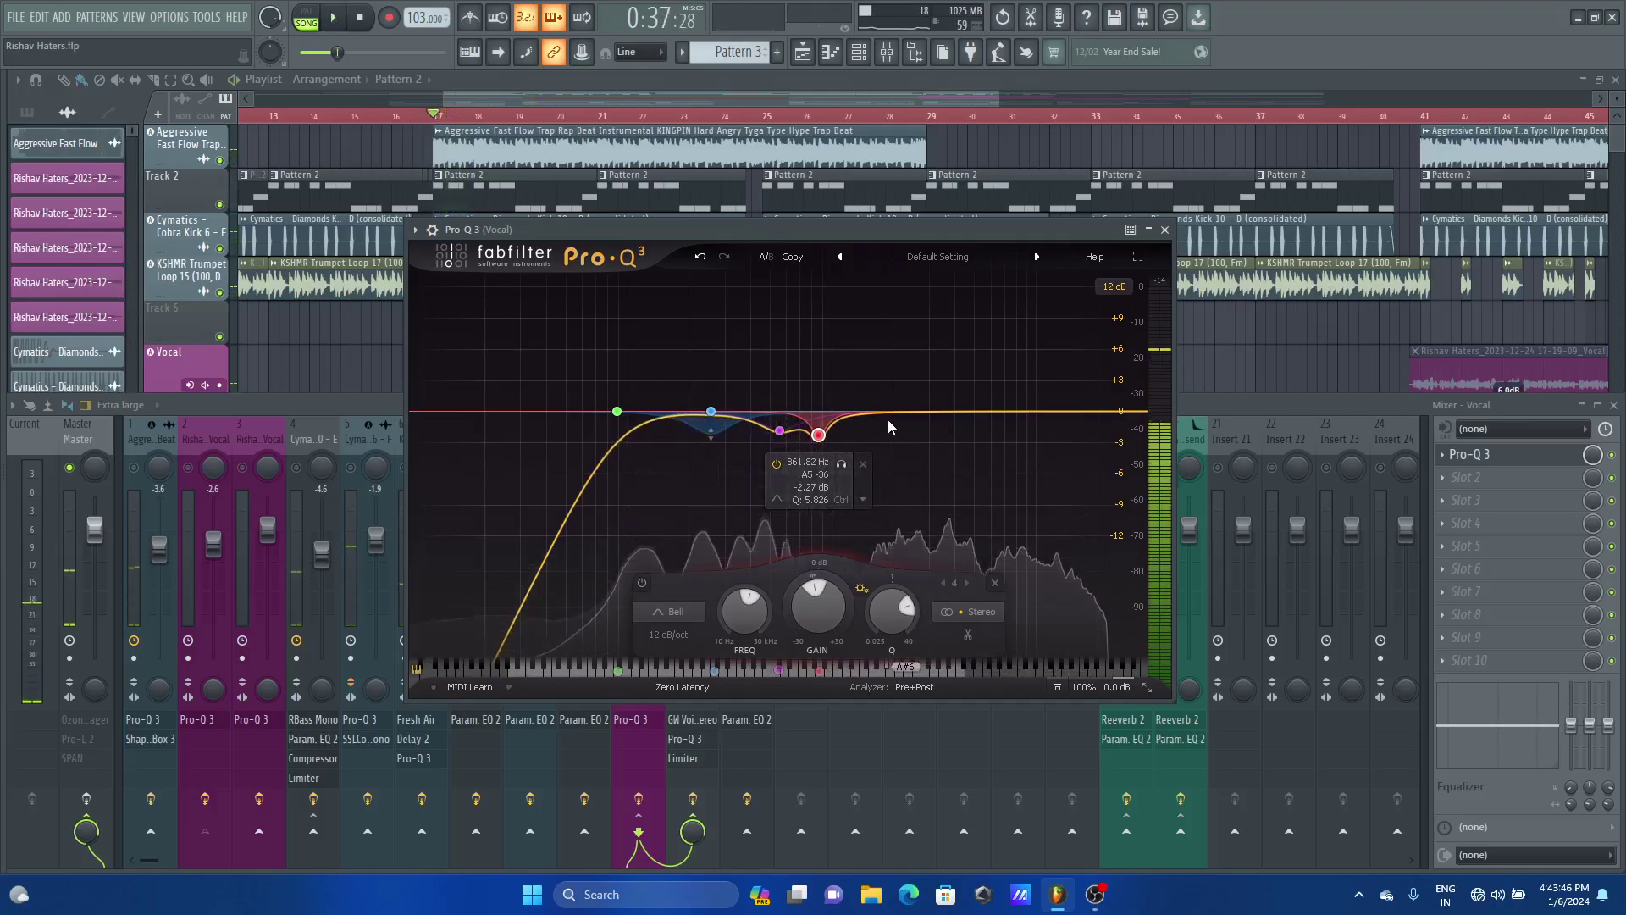
Add a Bell band boosted about 10 dB, narrow its Q to about 9.2 and sweep it soloed to about 2196 Hz during playback
drag(887, 415, 894, 349)
key(space)
mouse_move(918, 293)
mouse_down()
mouse_move(904, 297)
mouse_move(935, 297)
mouse_move(857, 318)
mouse_move(909, 313)
mouse_up()
scroll(918, 294, up, 3)
scroll(904, 297, up, 2)
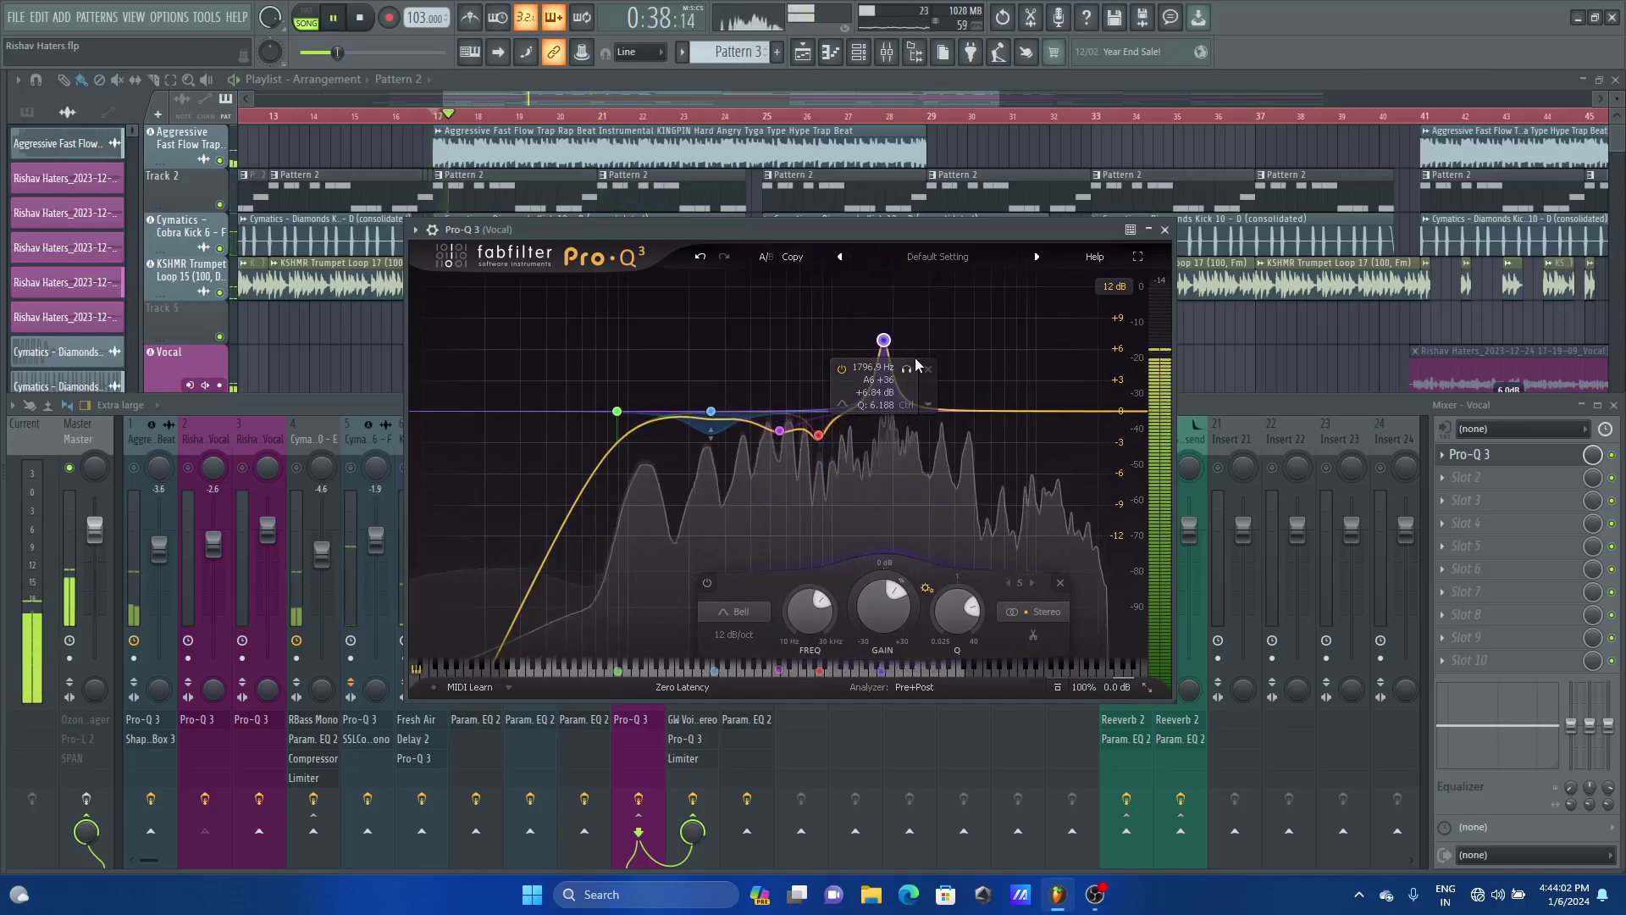
drag(906, 370, 942, 374)
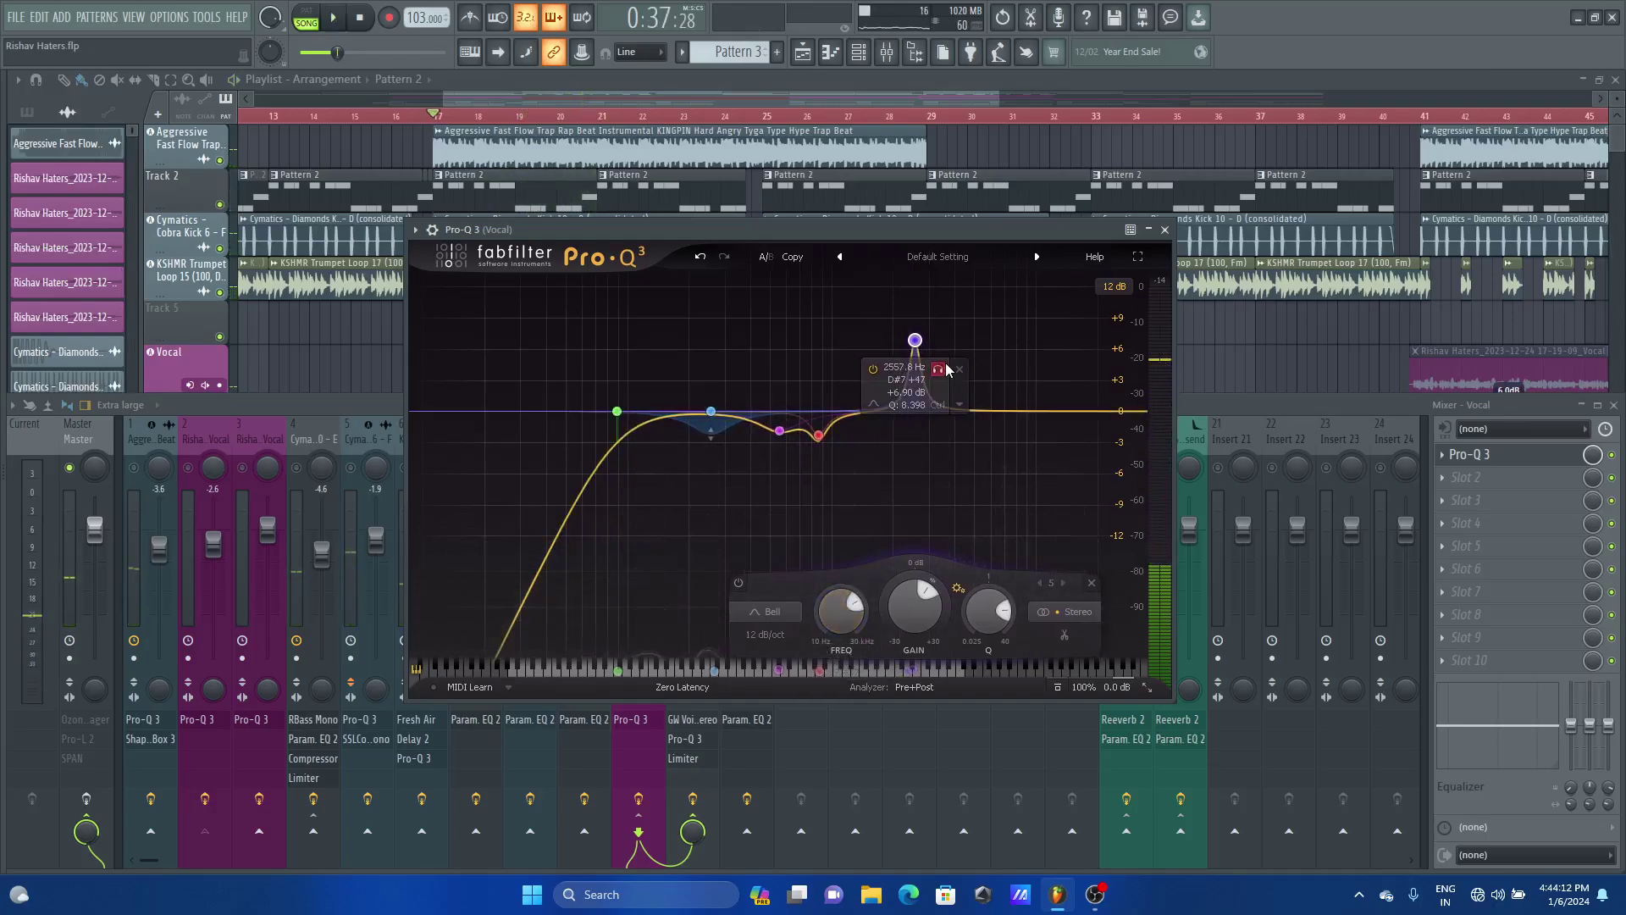
drag(917, 343, 904, 312)
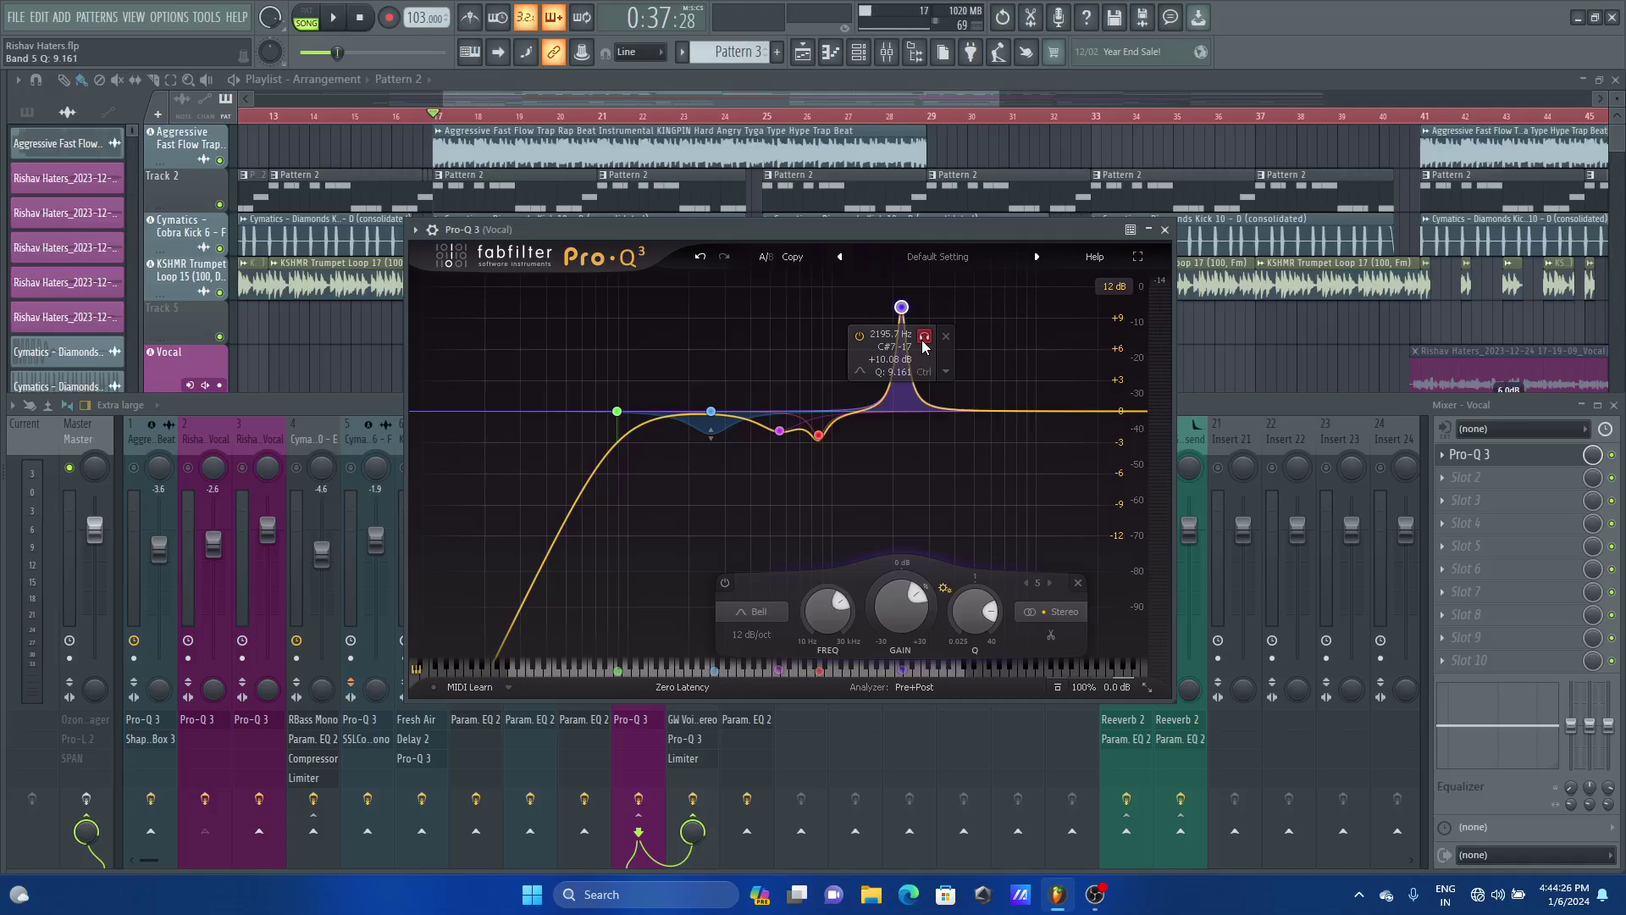
Sweep the soloed band down to about 1665 Hz during playback and cut it about 2 dB with a Q of about 7.5
key(space)
drag(923, 342, 893, 342)
key(space)
drag(884, 586, 885, 612)
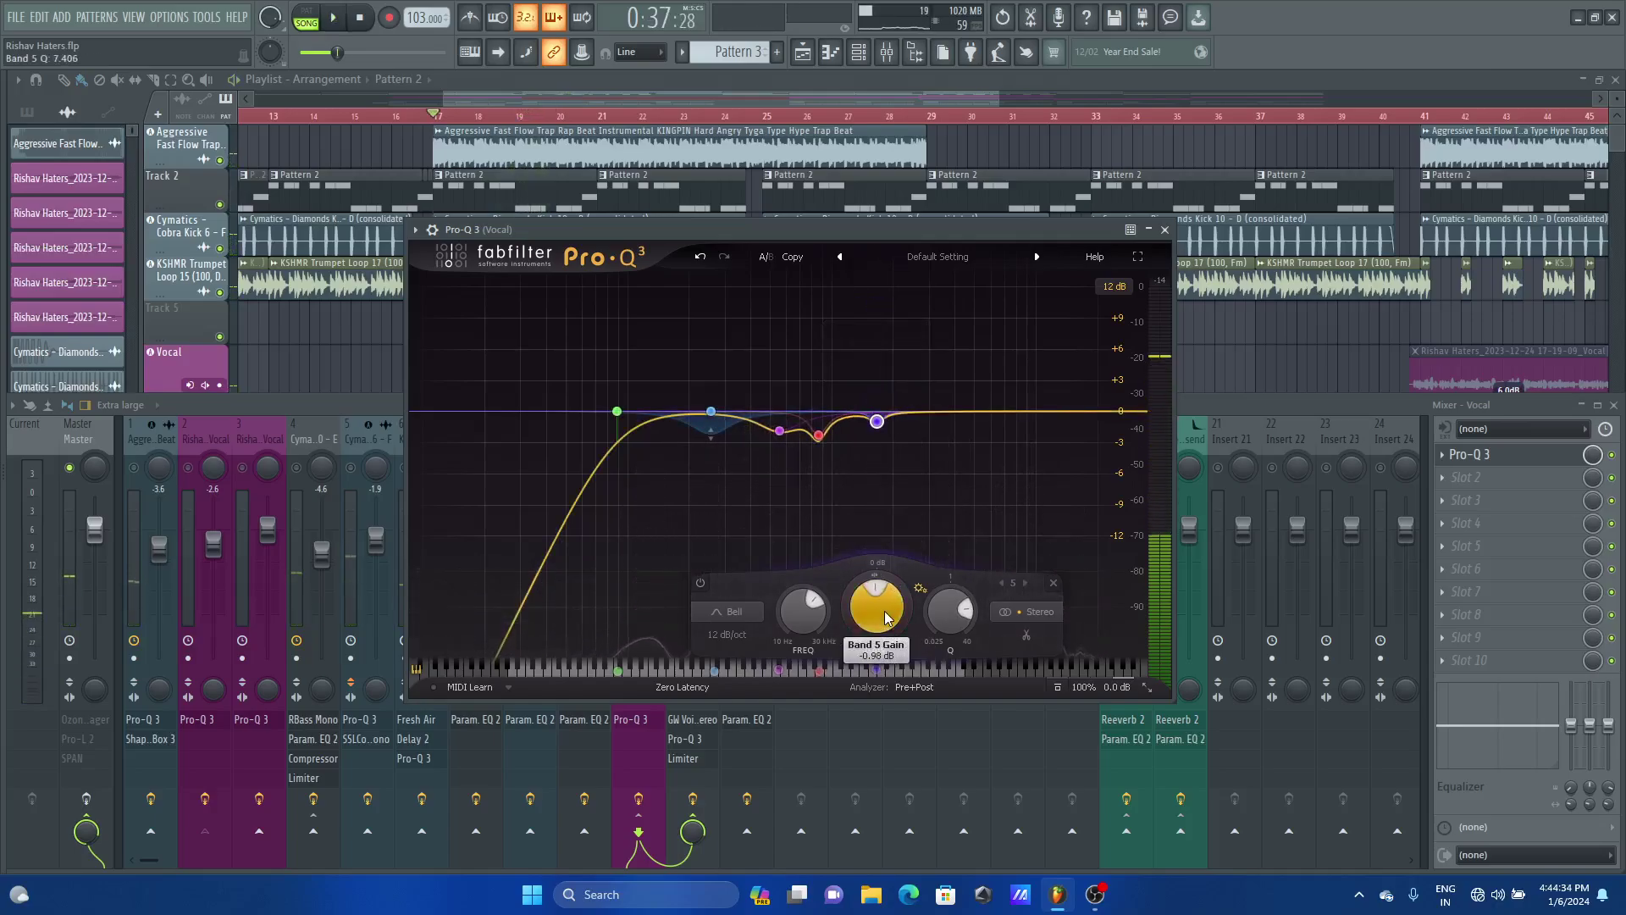
scroll(886, 617, down, 2)
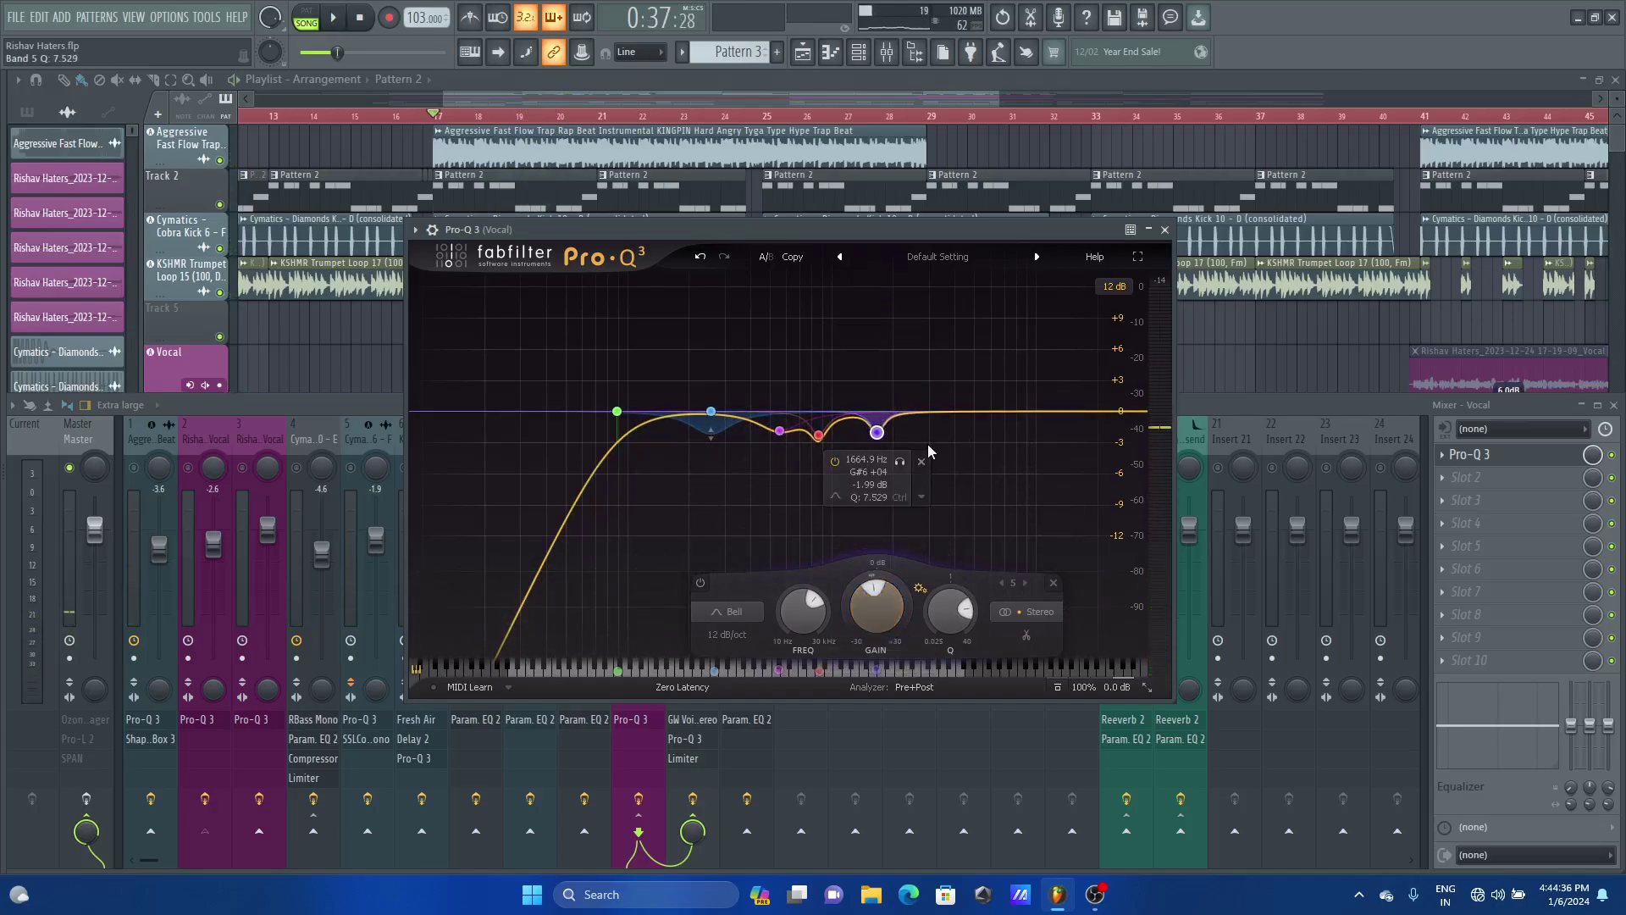
Add a Bell band boosted about 5.7 dB at about 2868 Hz, narrow its Q to about 11.2 and listen to it soloed
key(space)
double_click(923, 415)
drag(922, 415, 924, 352)
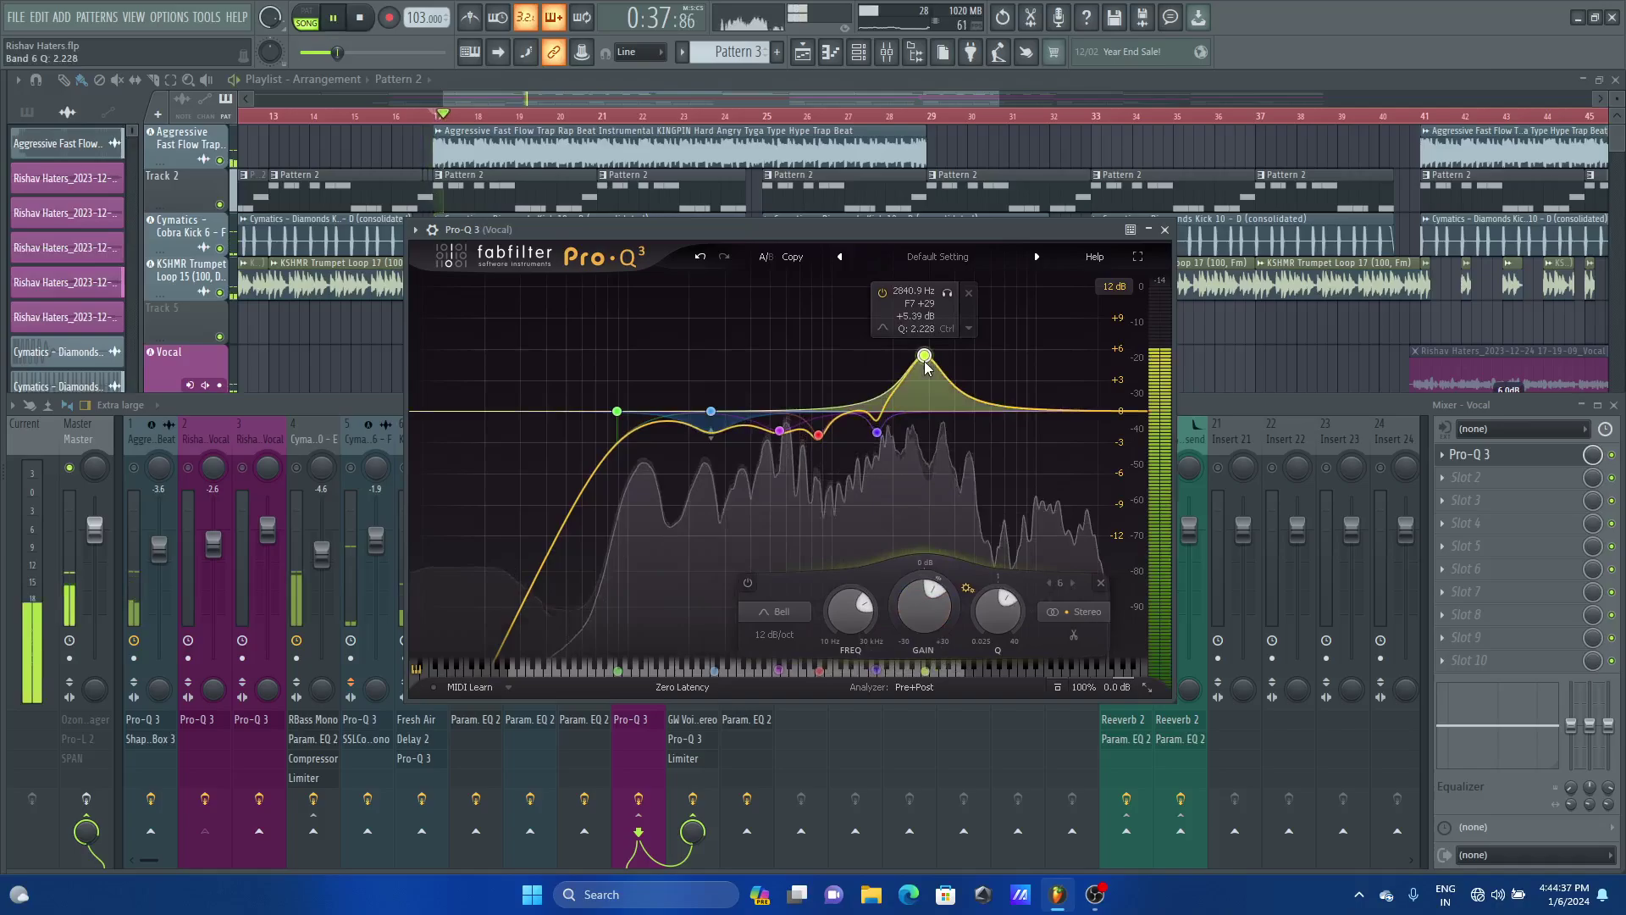
click(948, 290)
drag(948, 288, 950, 287)
scroll(951, 287, up, 3)
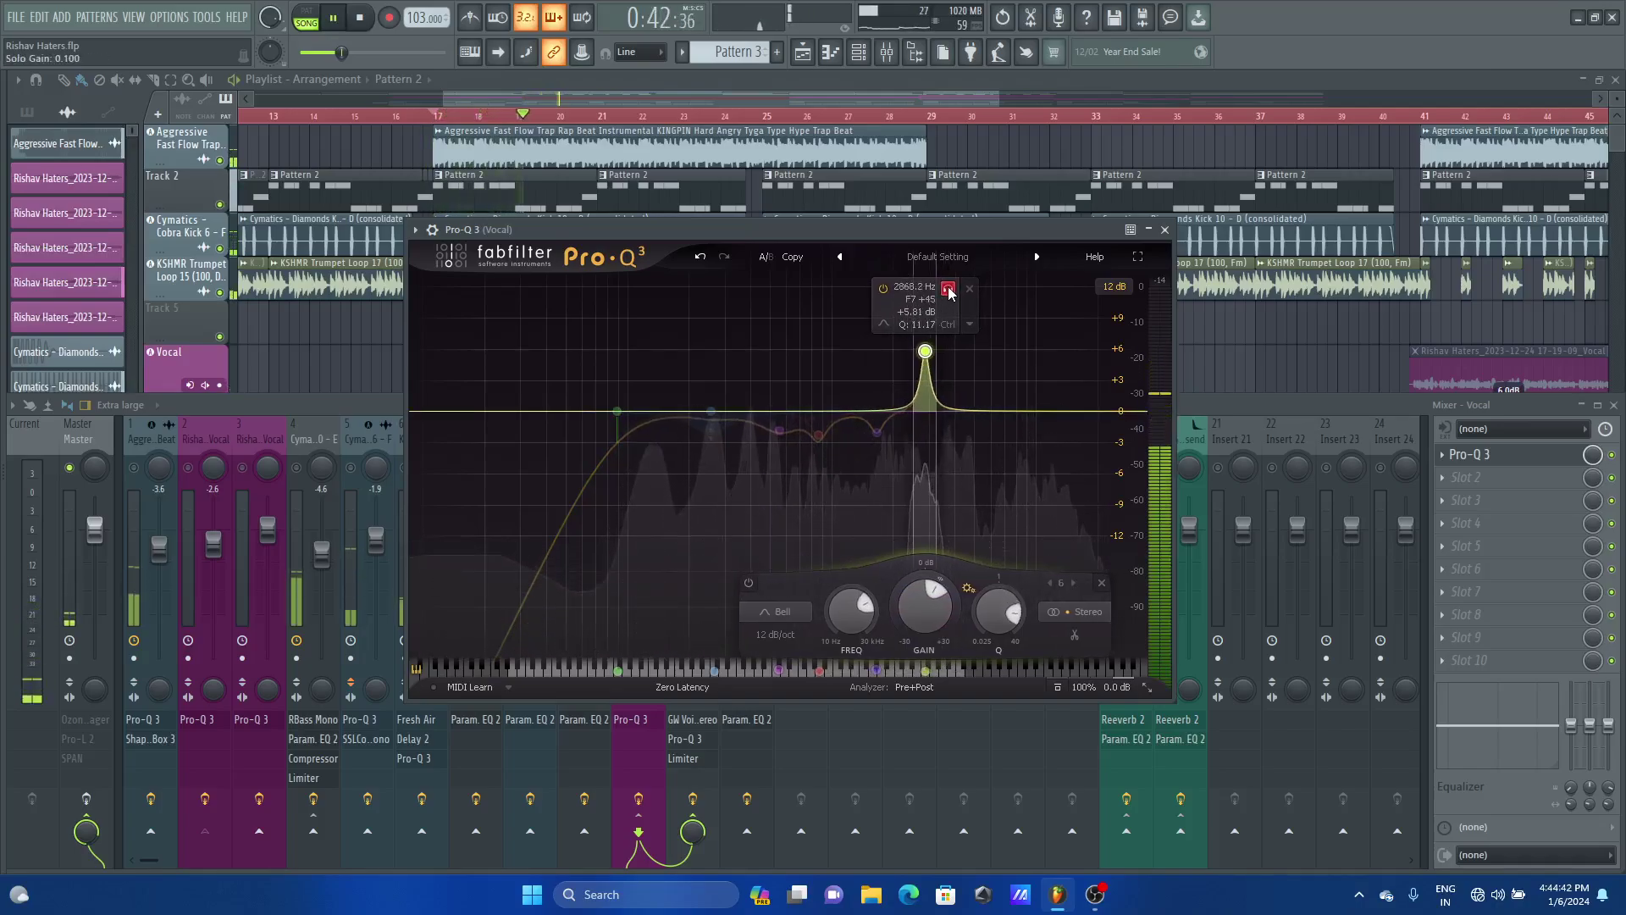
key(space)
Turn the 2868 Hz band's boost into a cut of about 1.75 dB with a Q of about 10.3
drag(923, 604, 922, 605)
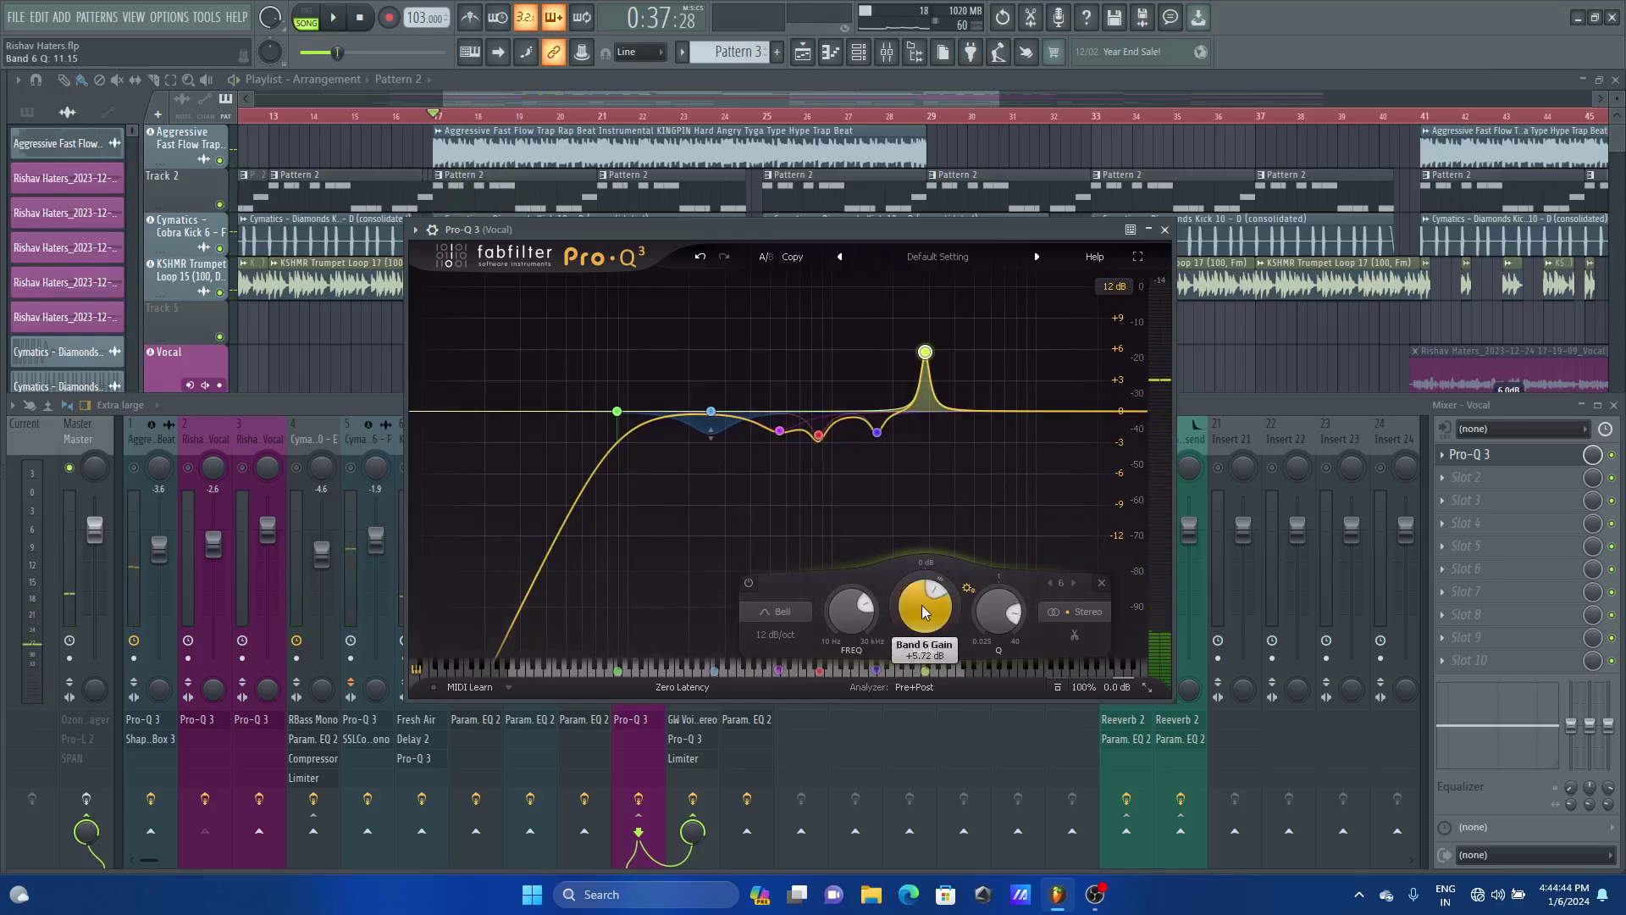
scroll(922, 612, down, 10)
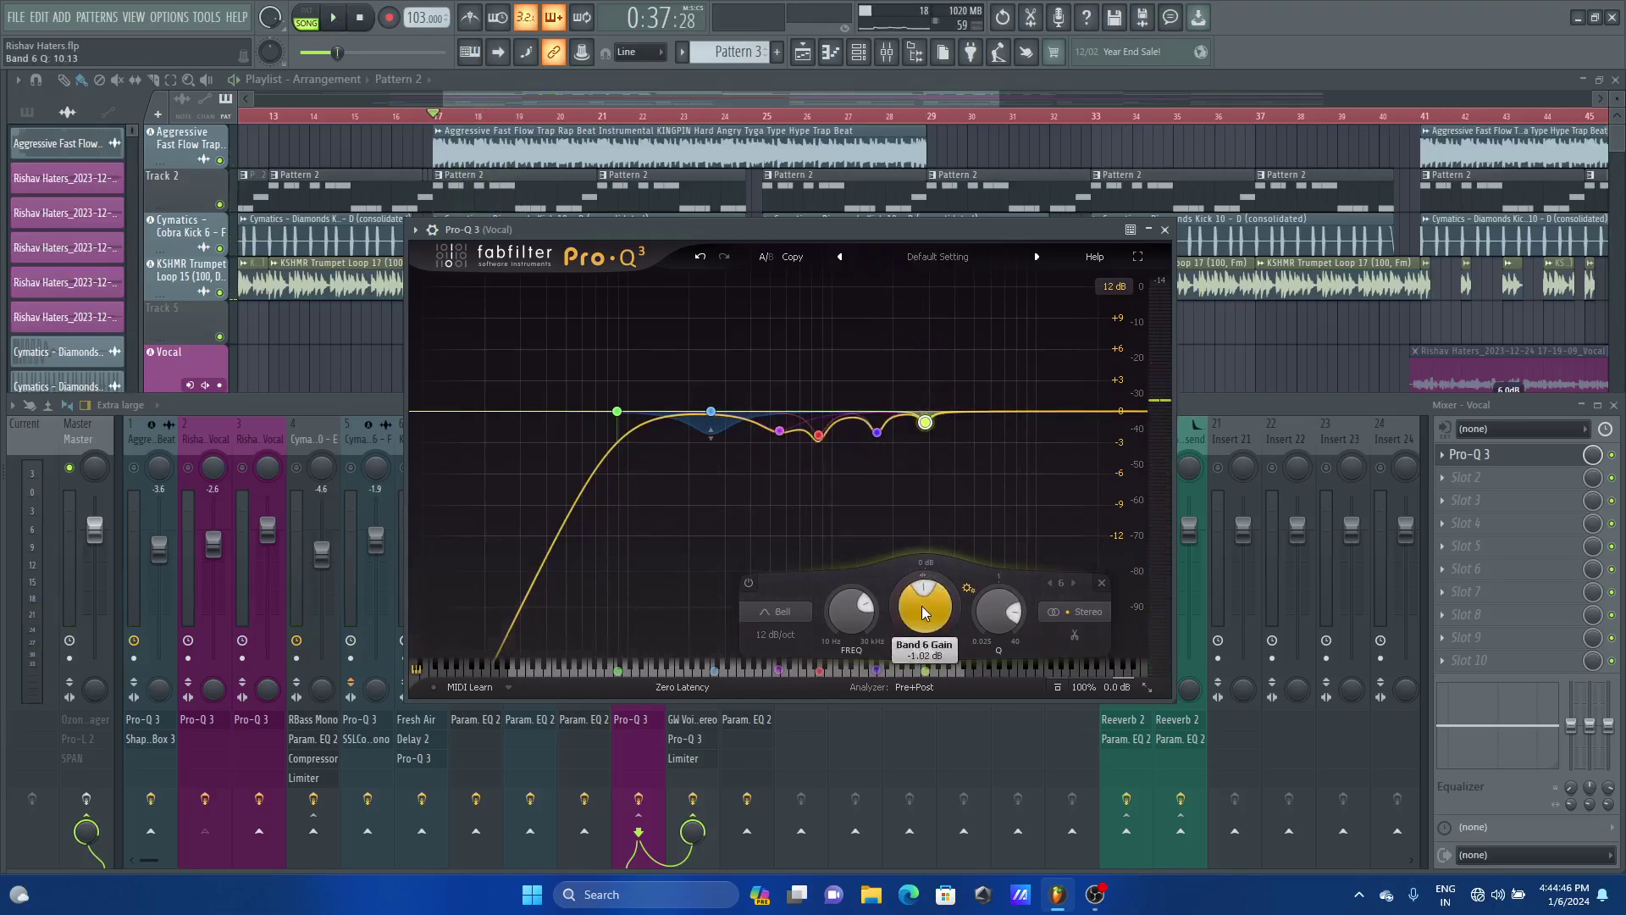
scroll(922, 611, down, 1)
scroll(921, 606, down, 1)
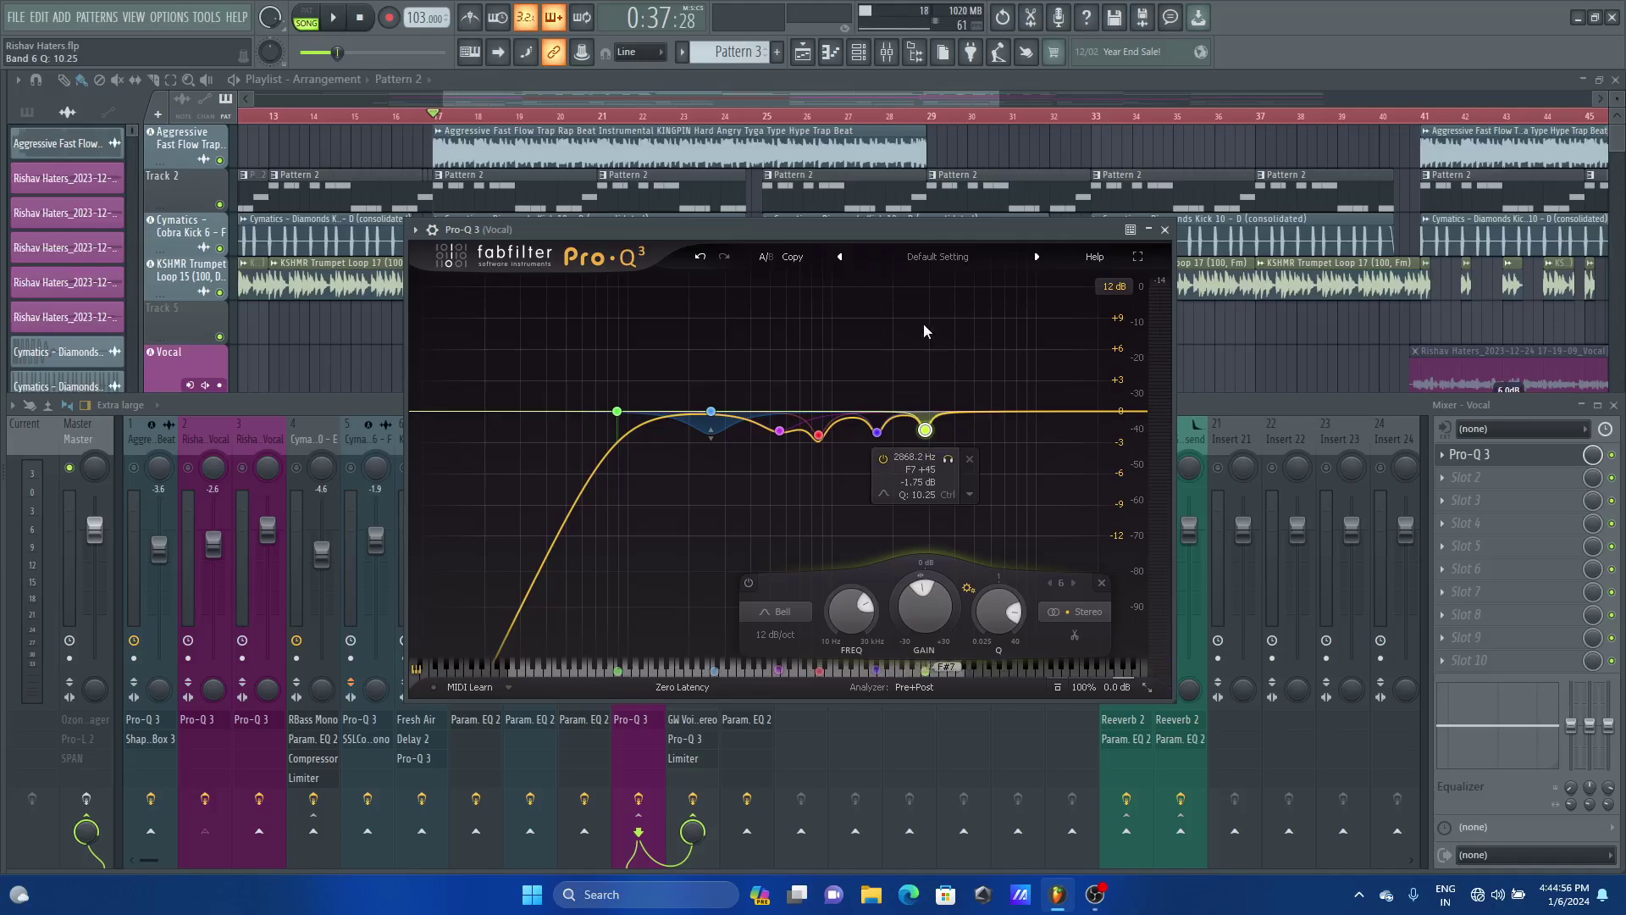
Add a Bell band boosted about 7.6 dB, sweep it soloed to about 6770 Hz during playback and narrow its Q to about 14
drag(987, 413, 1006, 376)
key(space)
key(space)
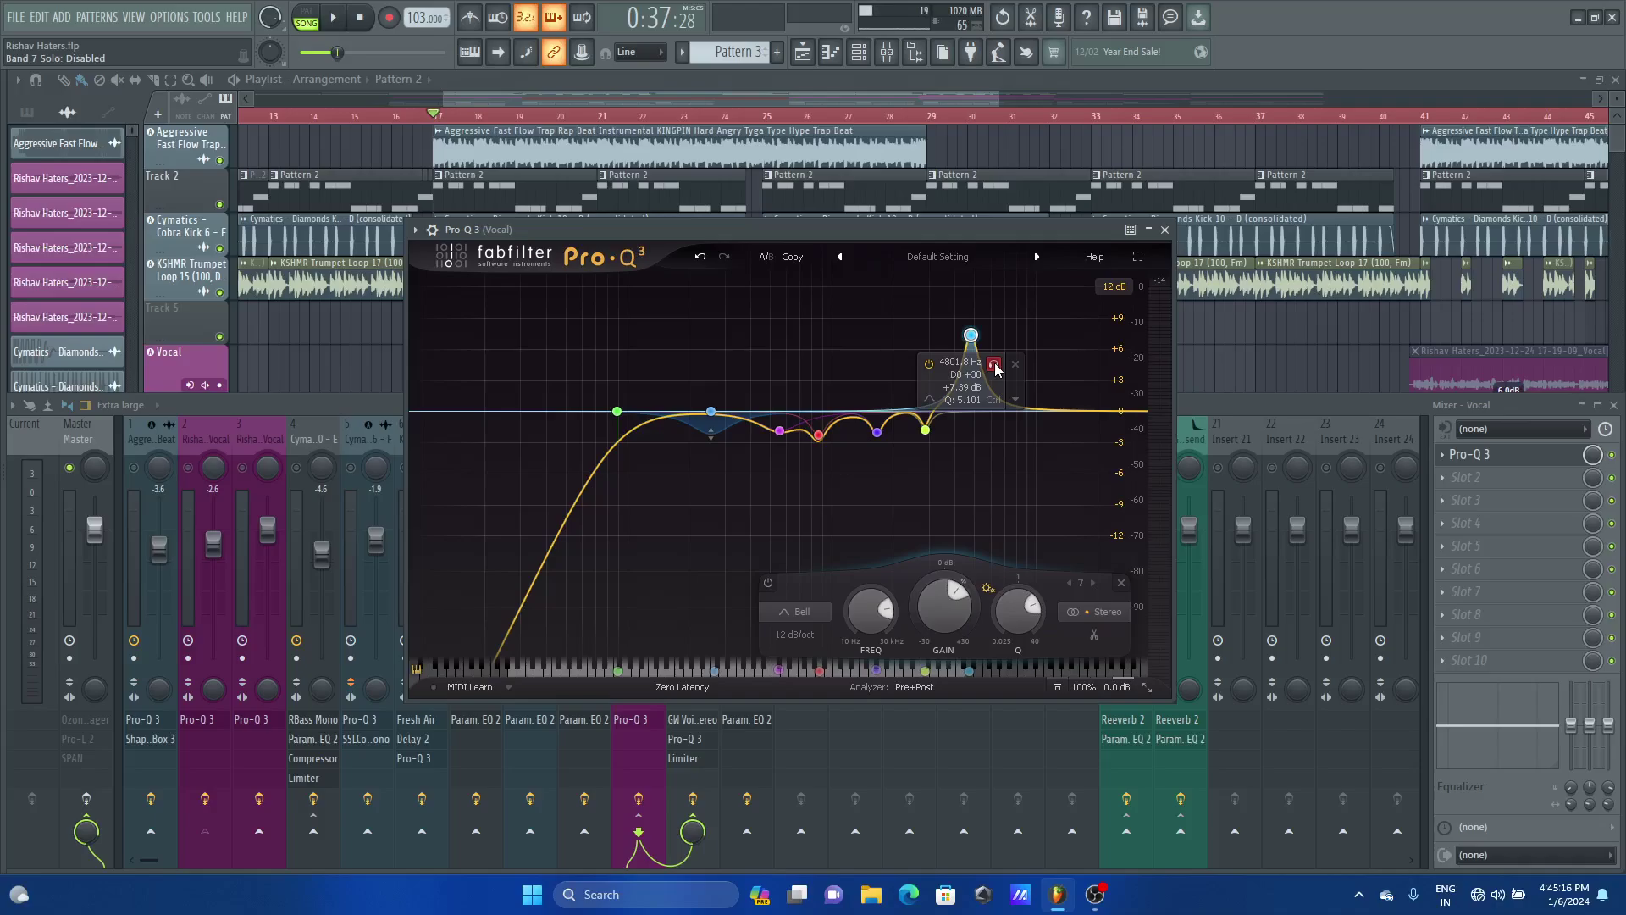
key(space)
drag(996, 369, 1030, 383)
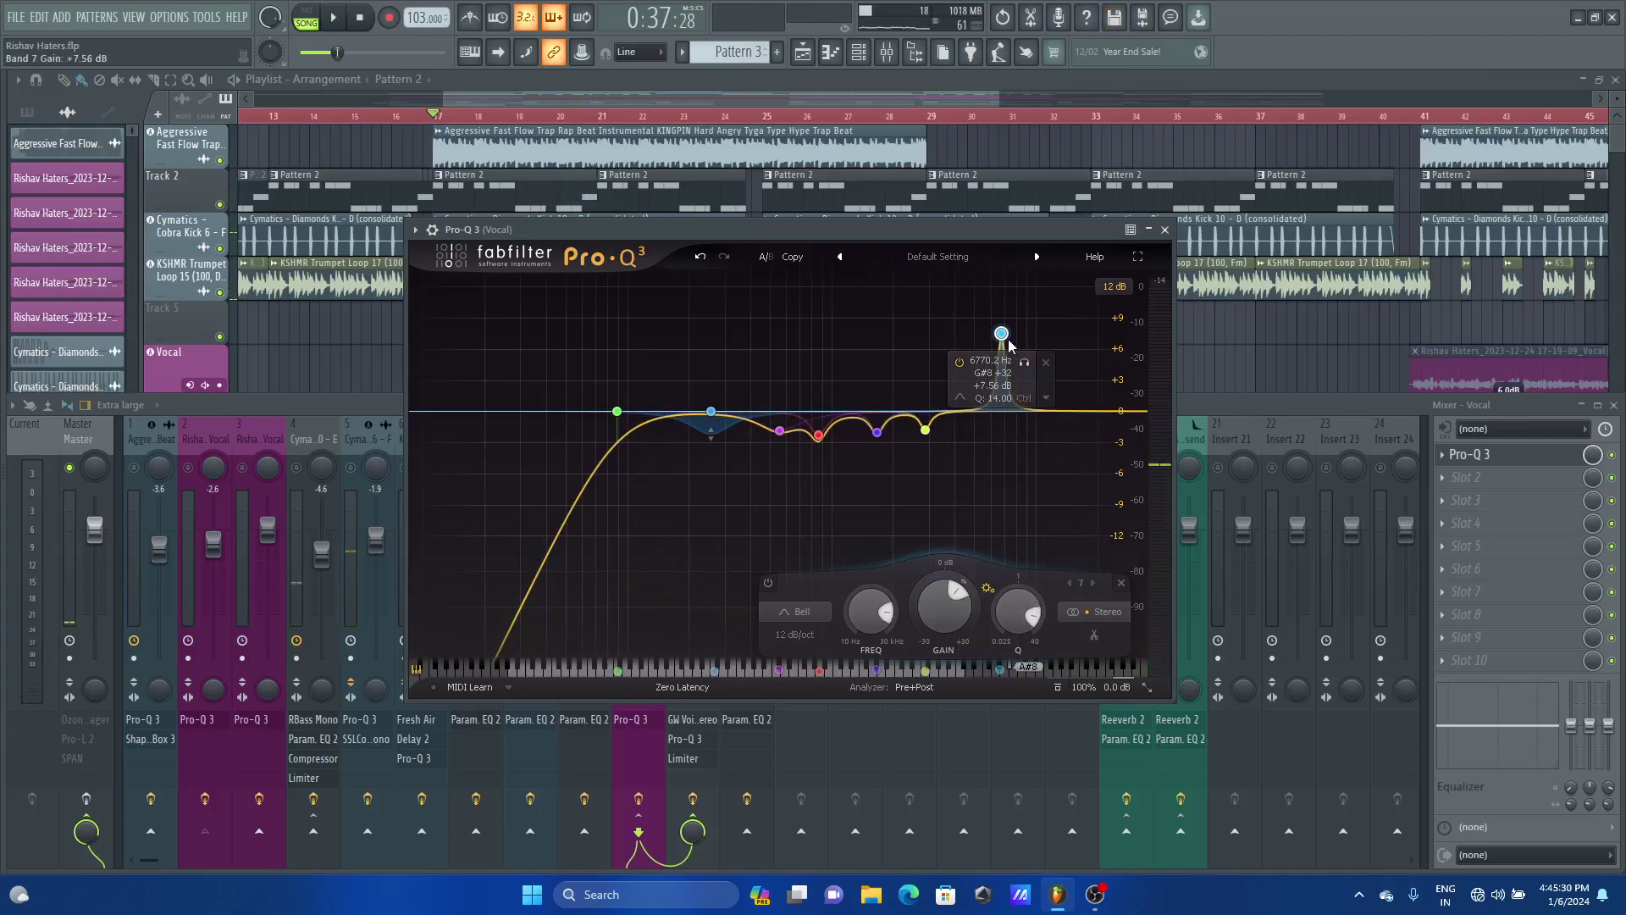
click(1030, 369)
key(space)
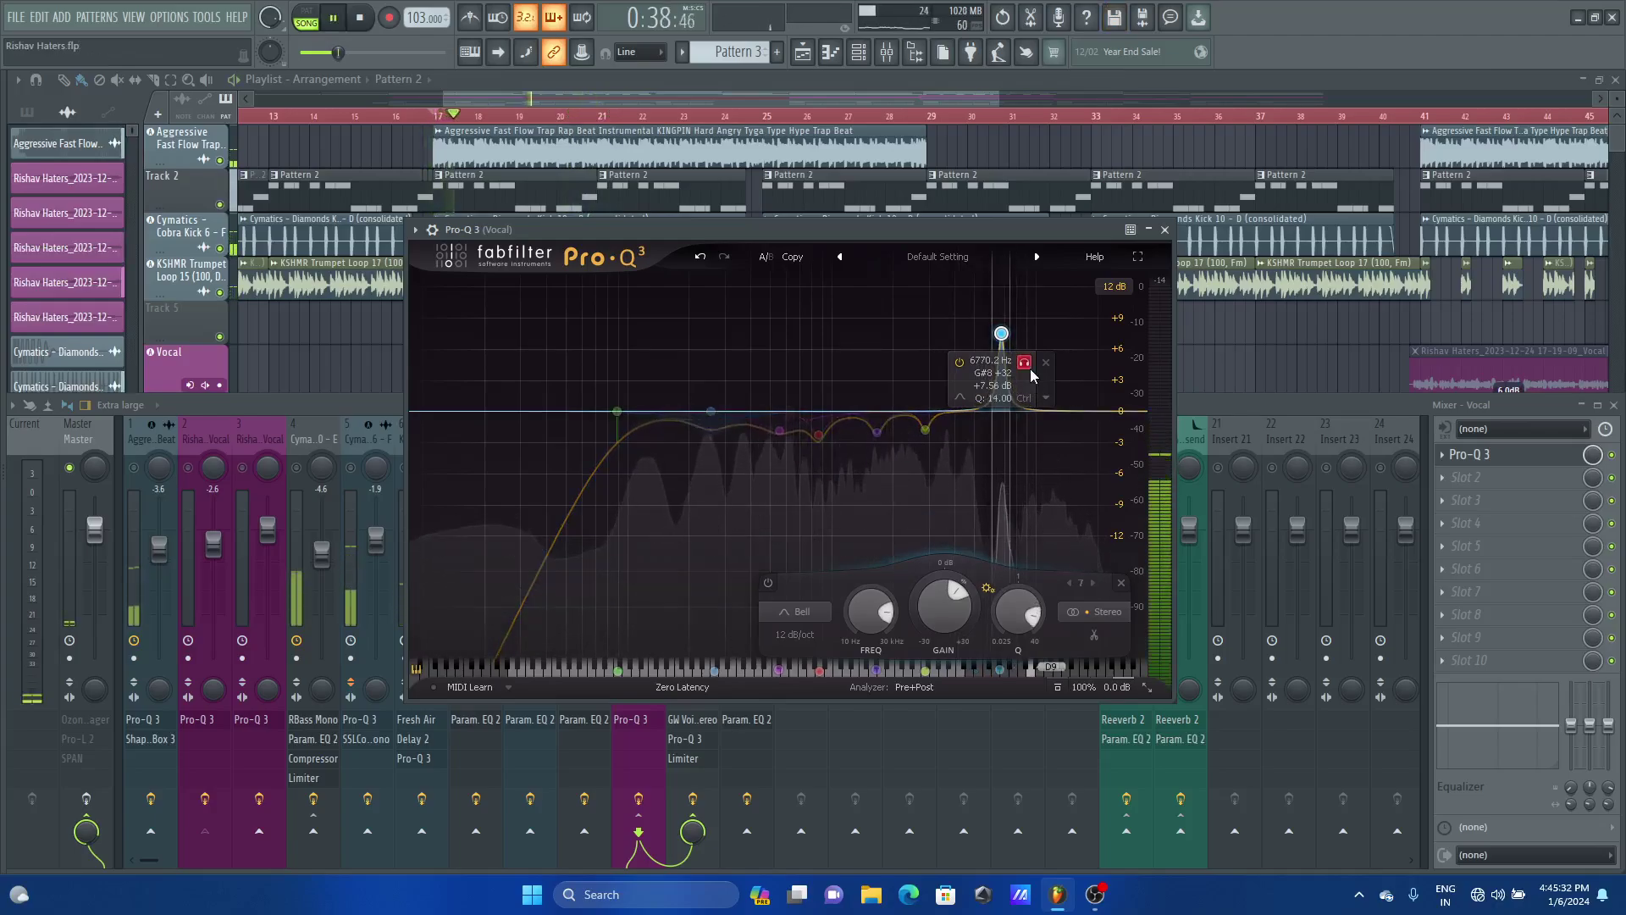
key(space)
Turn the 6770 Hz band's boost into a cut of about 4.1 dB with a Q of about 12.9 and play the vocal
scroll(922, 744, down, 3)
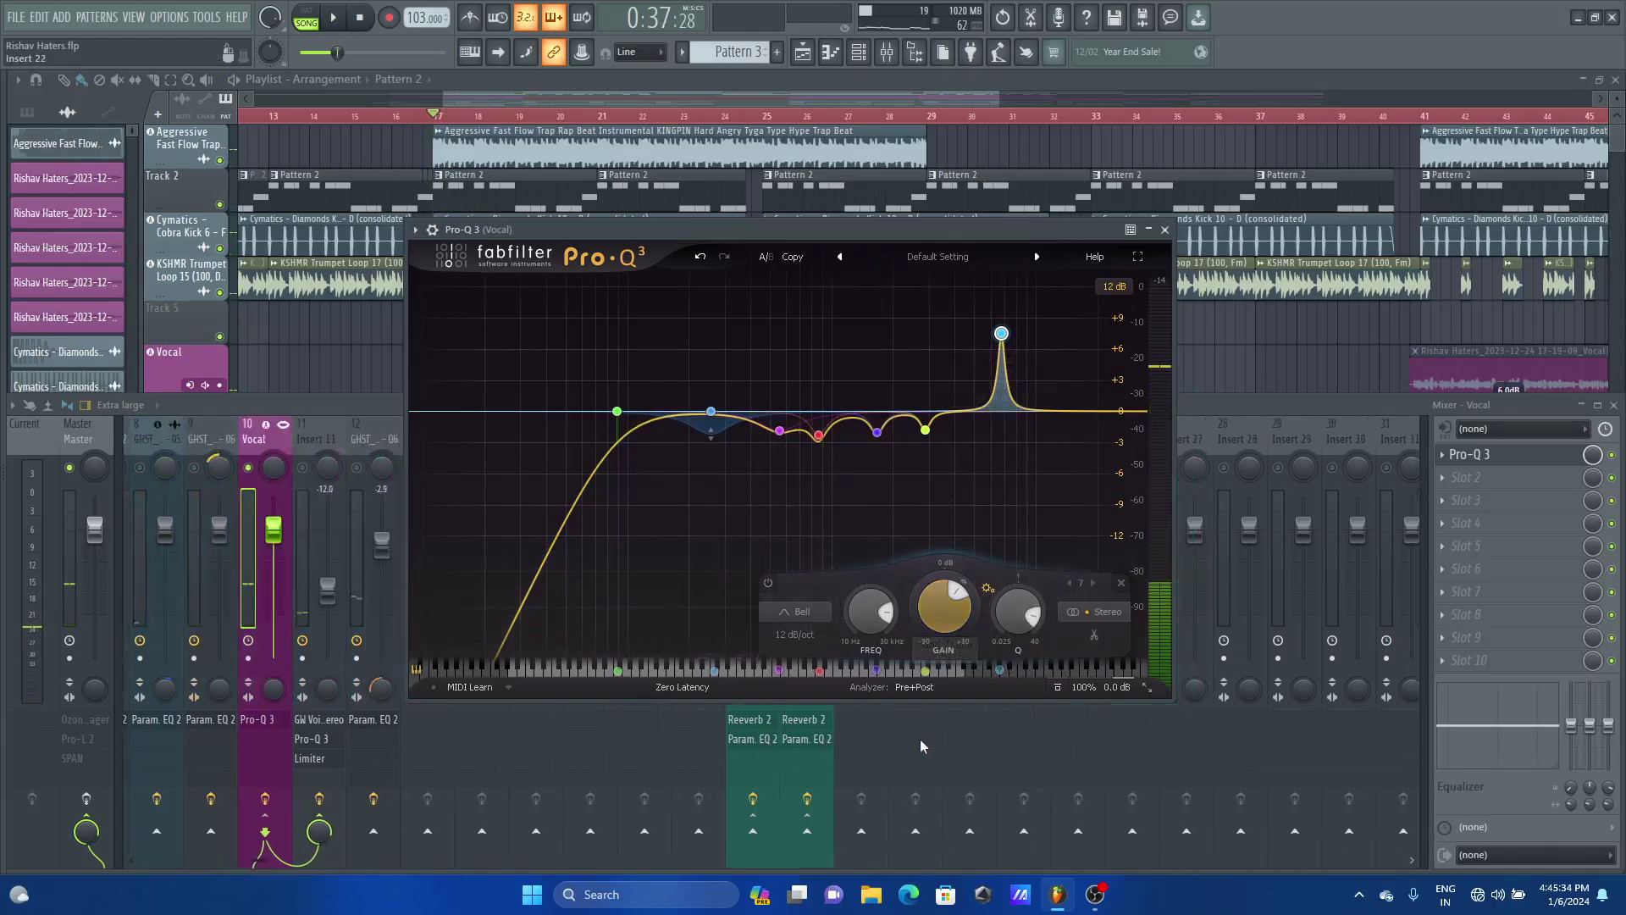
scroll(944, 611, down, 6)
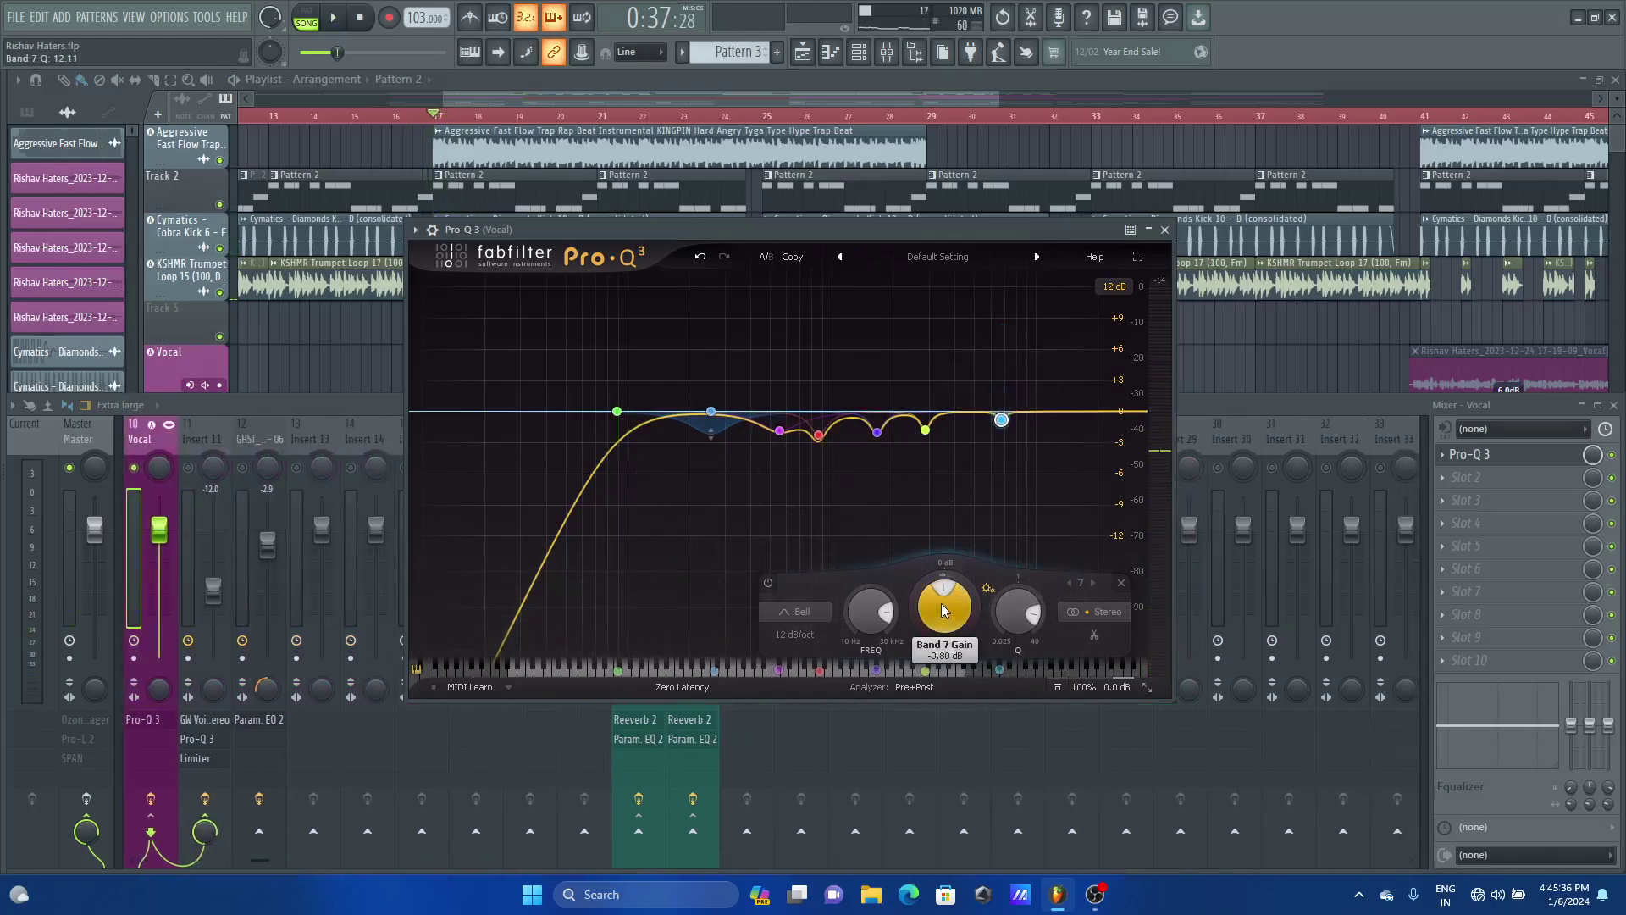
key(space)
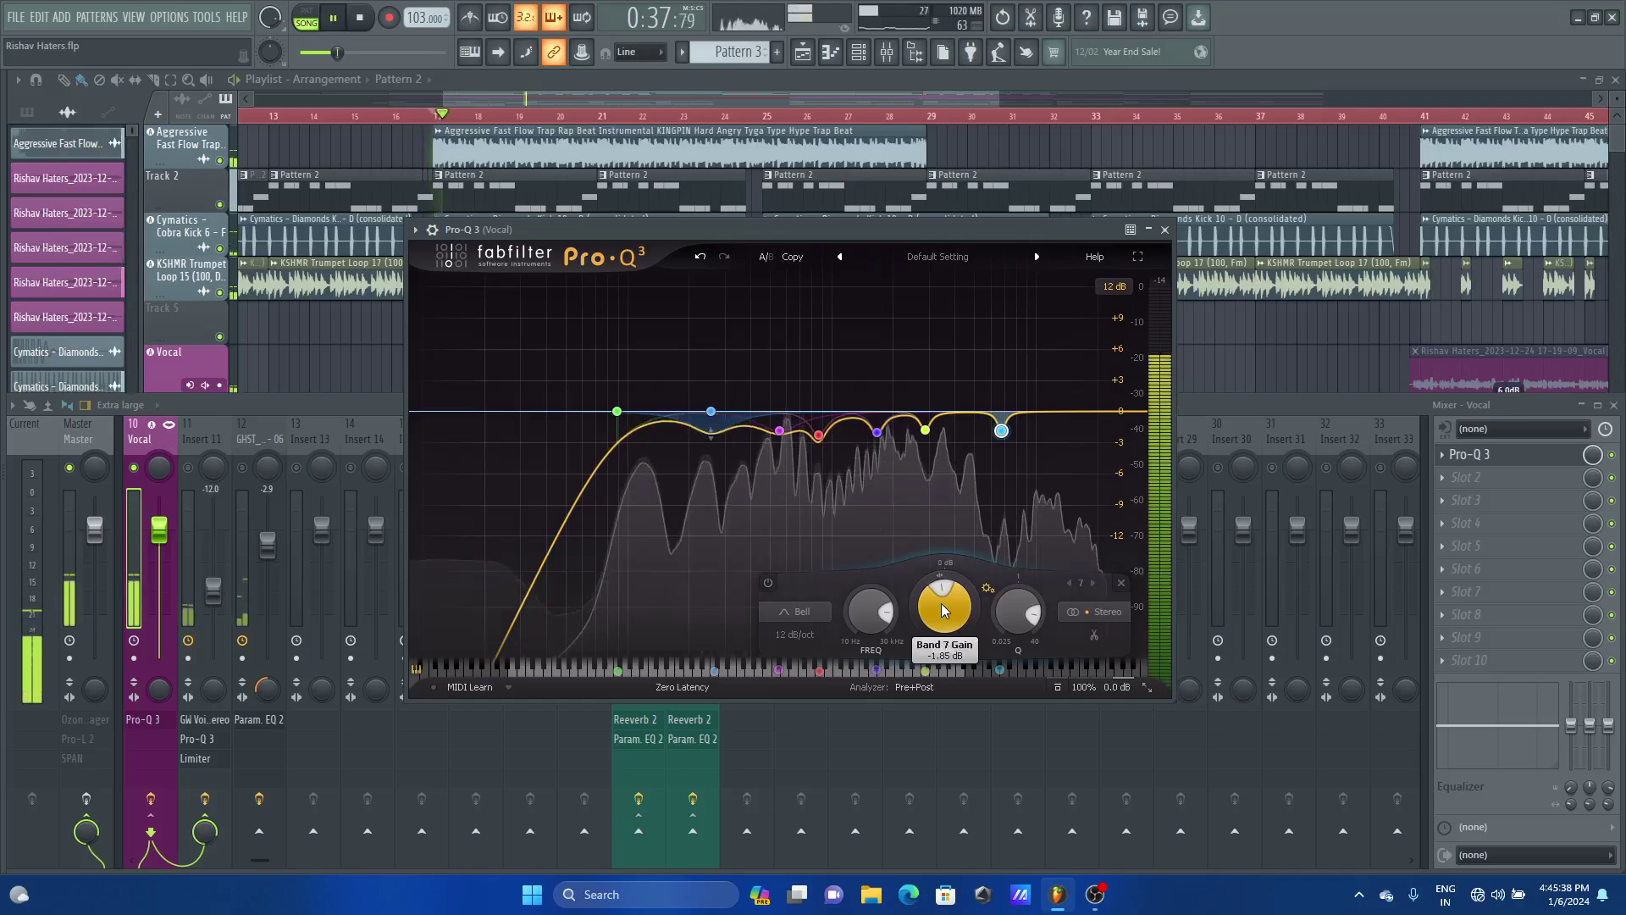
scroll(942, 603, down, 2)
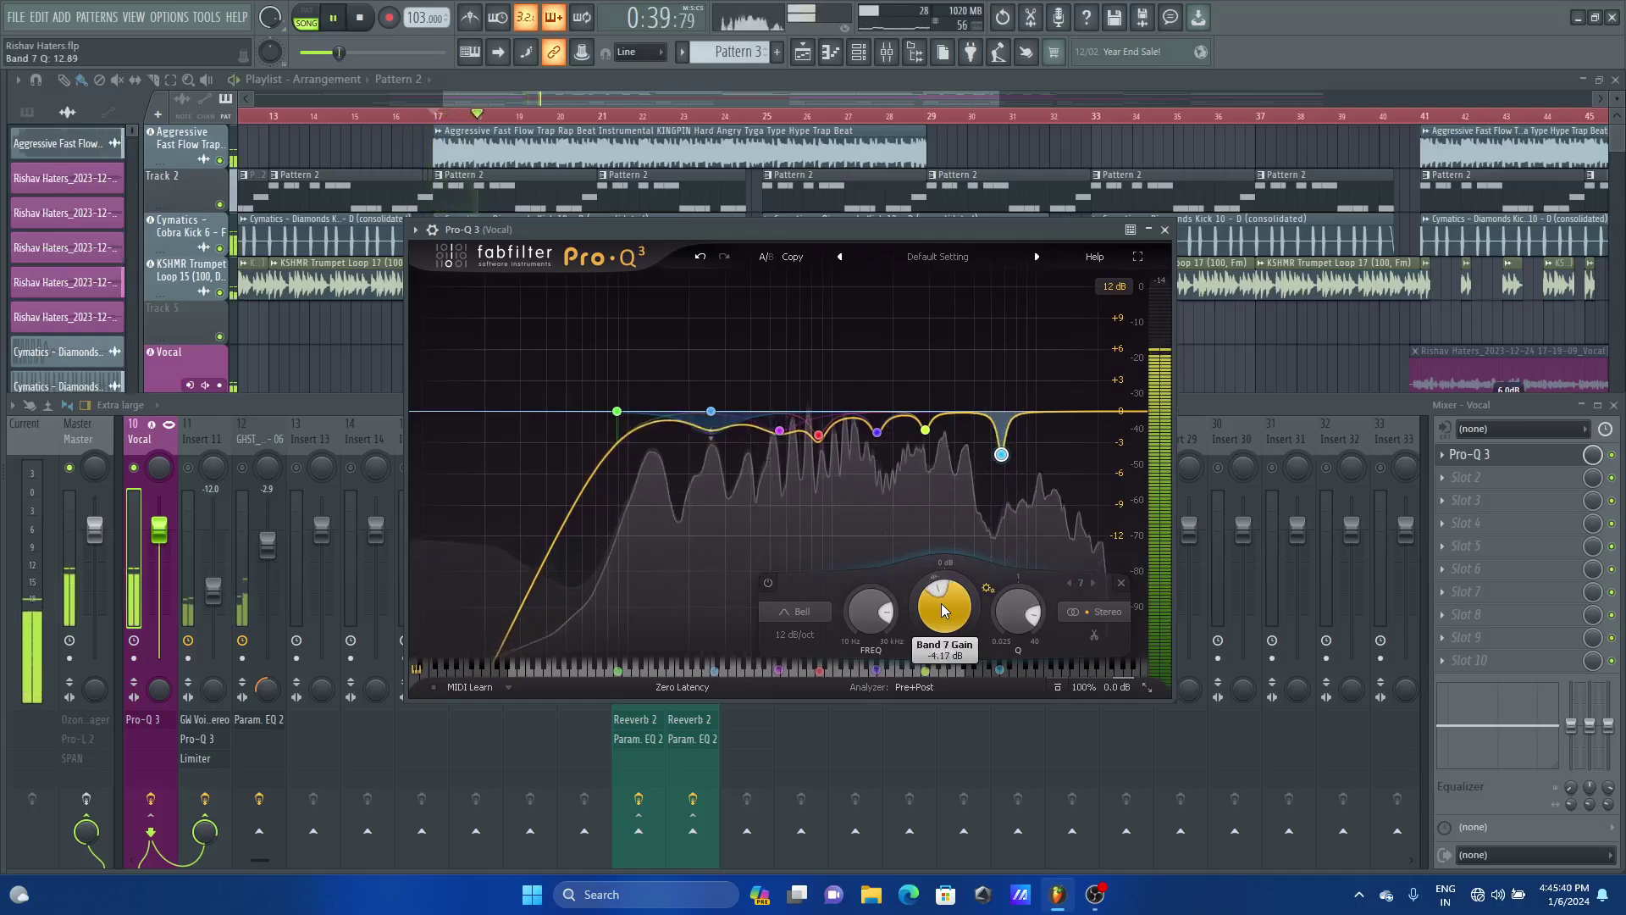
key(space)
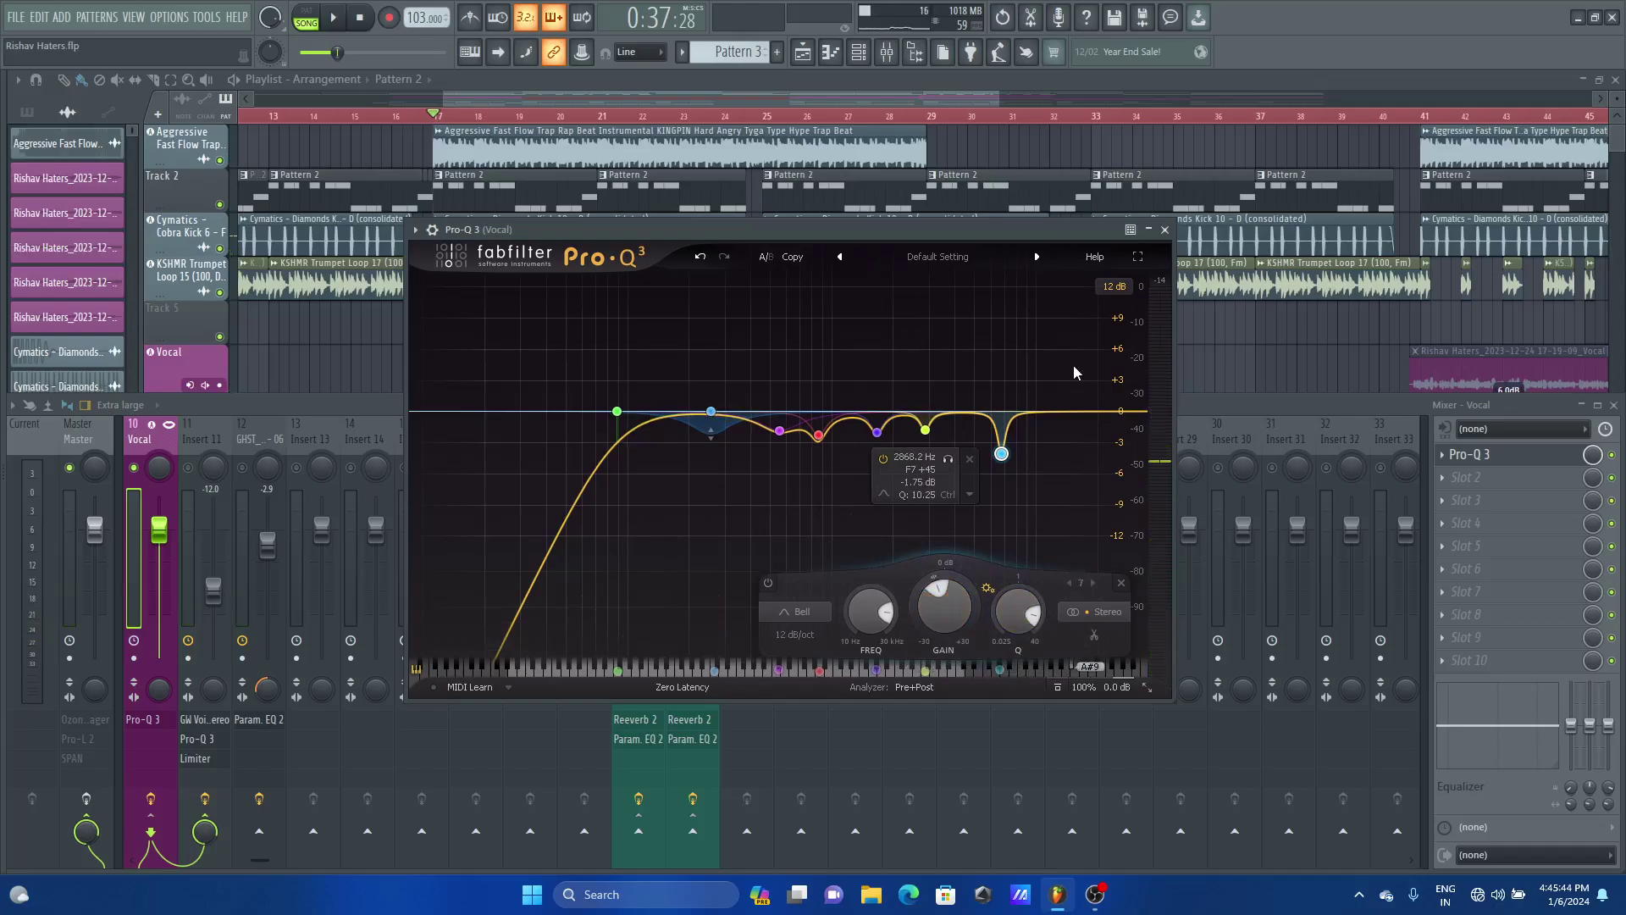
mouse_move(1019, 458)
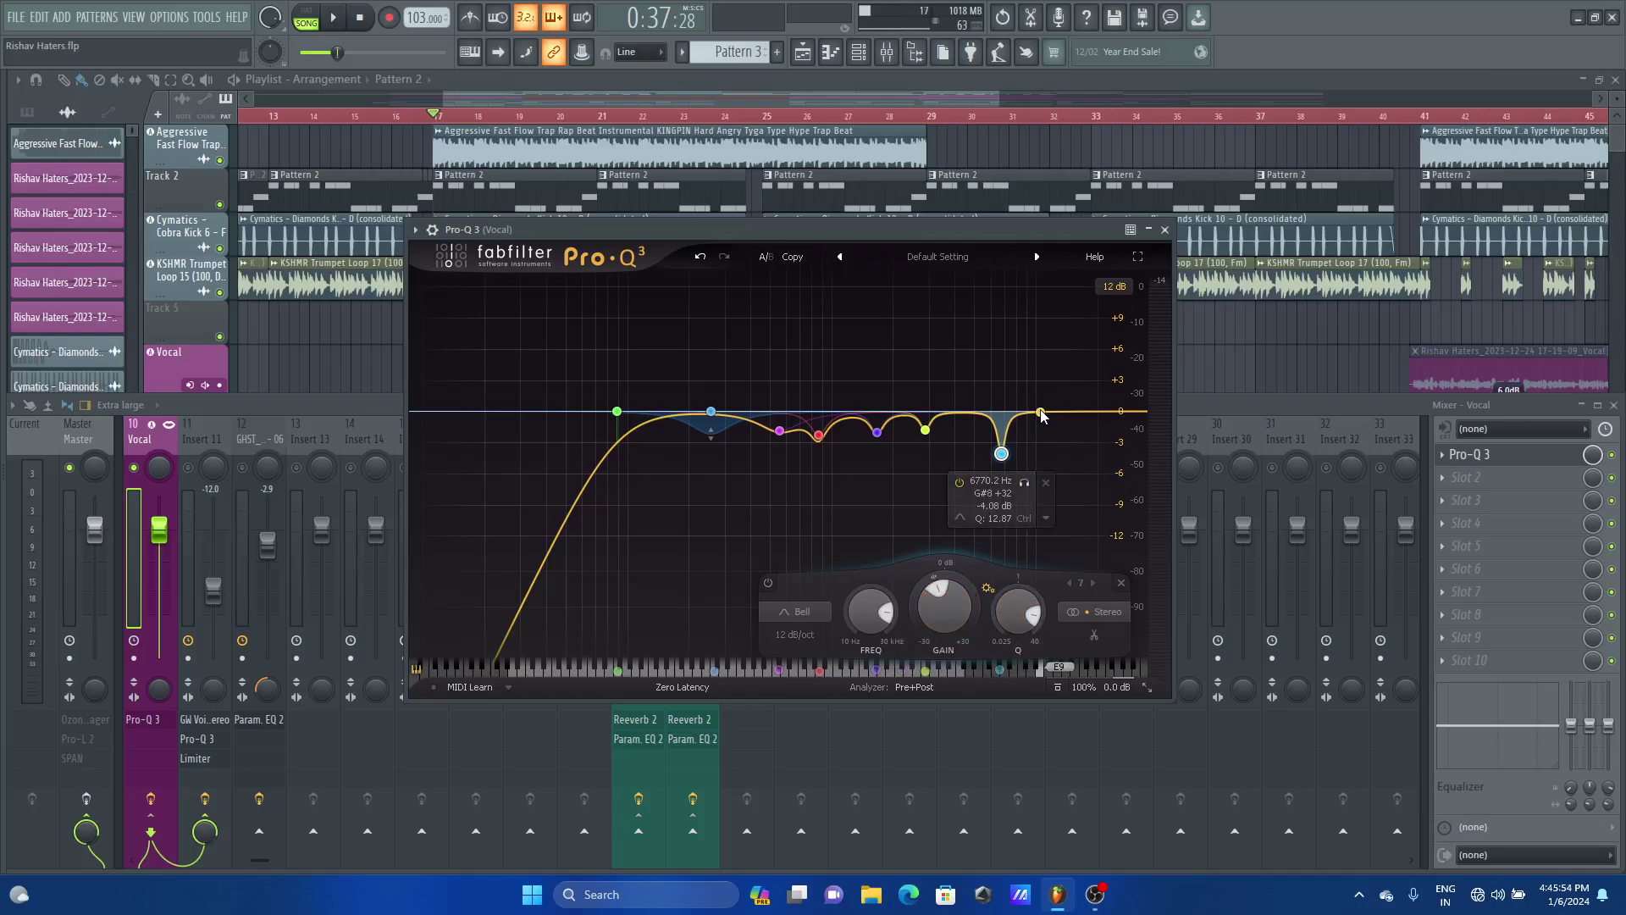
key(space)
drag(1041, 415, 1050, 356)
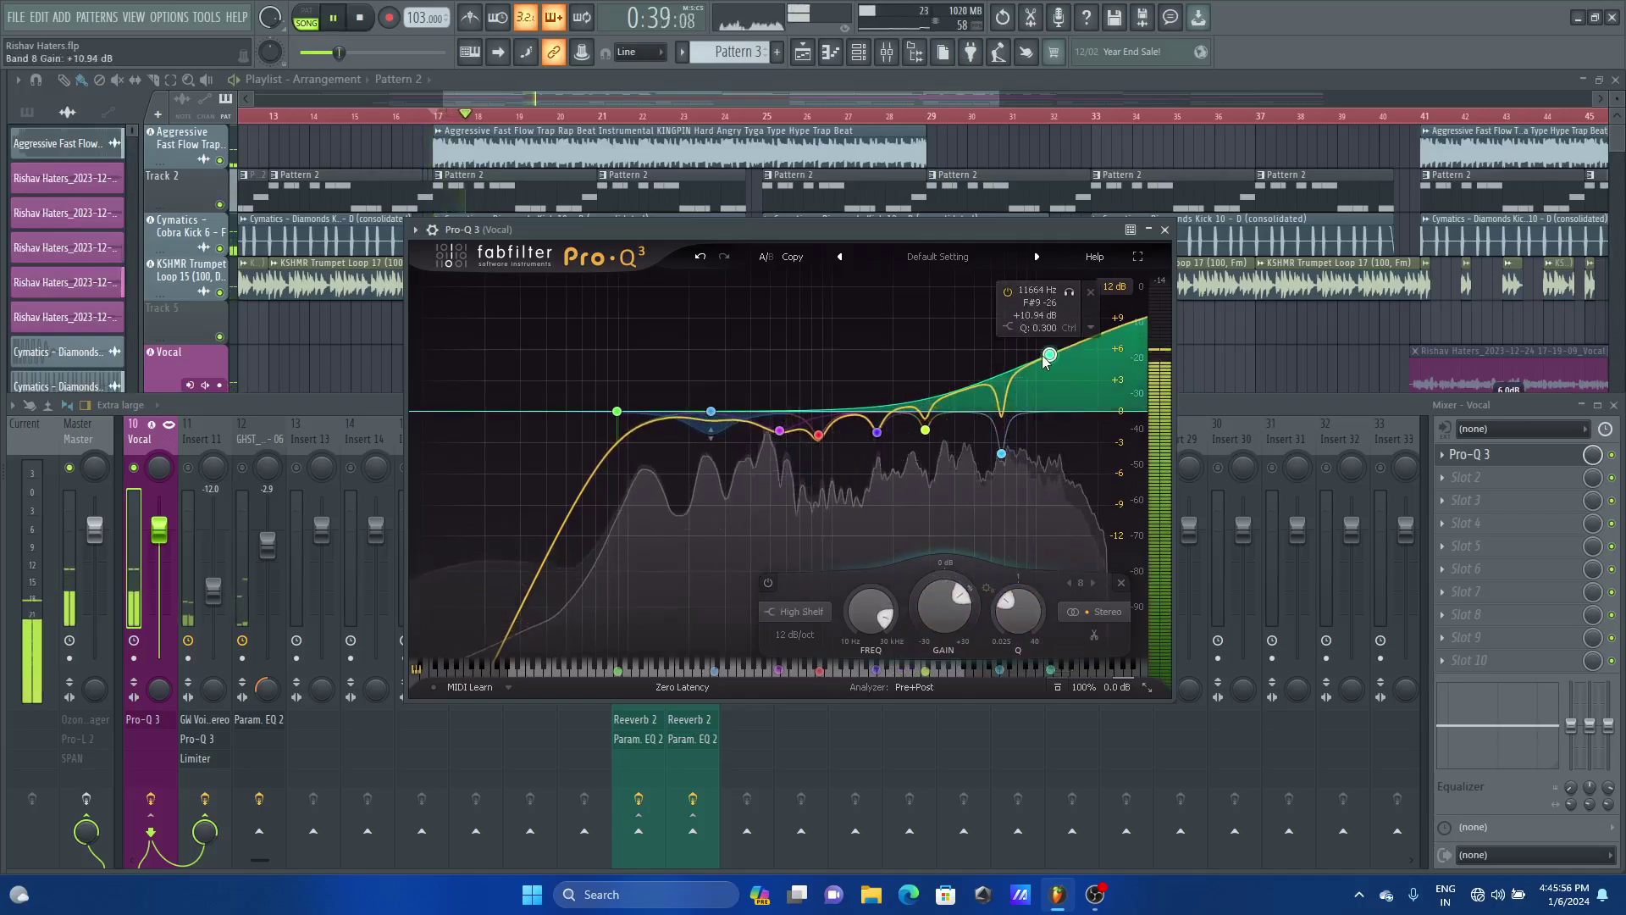
key(ctrl+z)
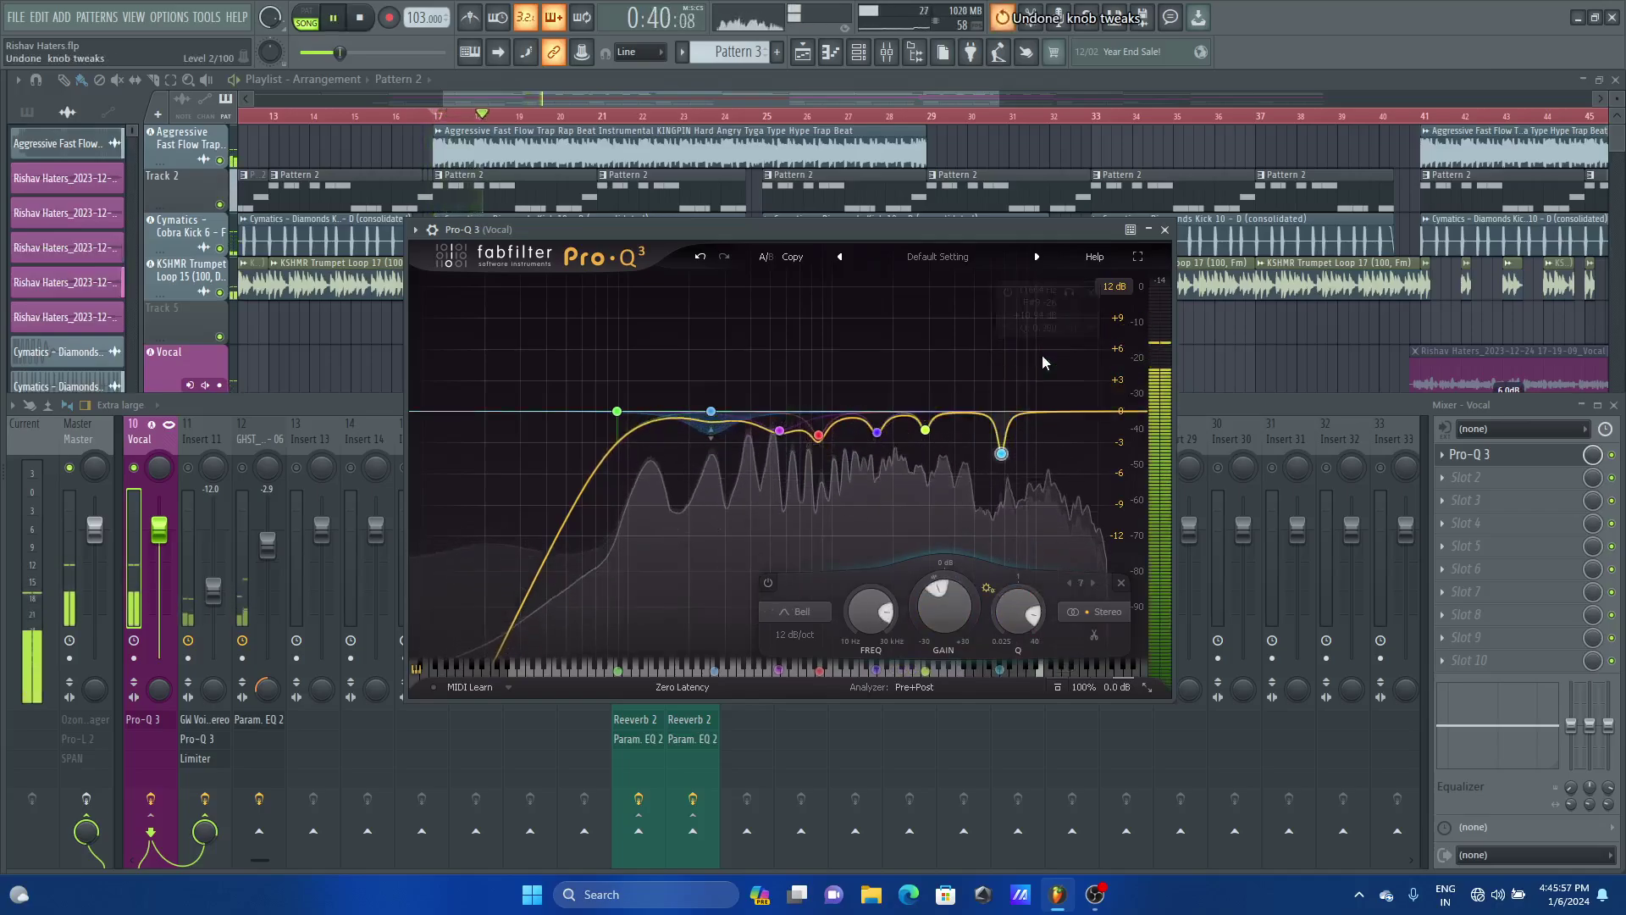
Add a Bell band boosted about 19.5 dB at about 11120 Hz, narrow its Q to about 16.6 and solo it during playback
click(1034, 410)
key(space)
scroll(1036, 407, up, 8)
drag(1036, 407, 1039, 208)
key(space)
drag(1040, 335, 1046, 335)
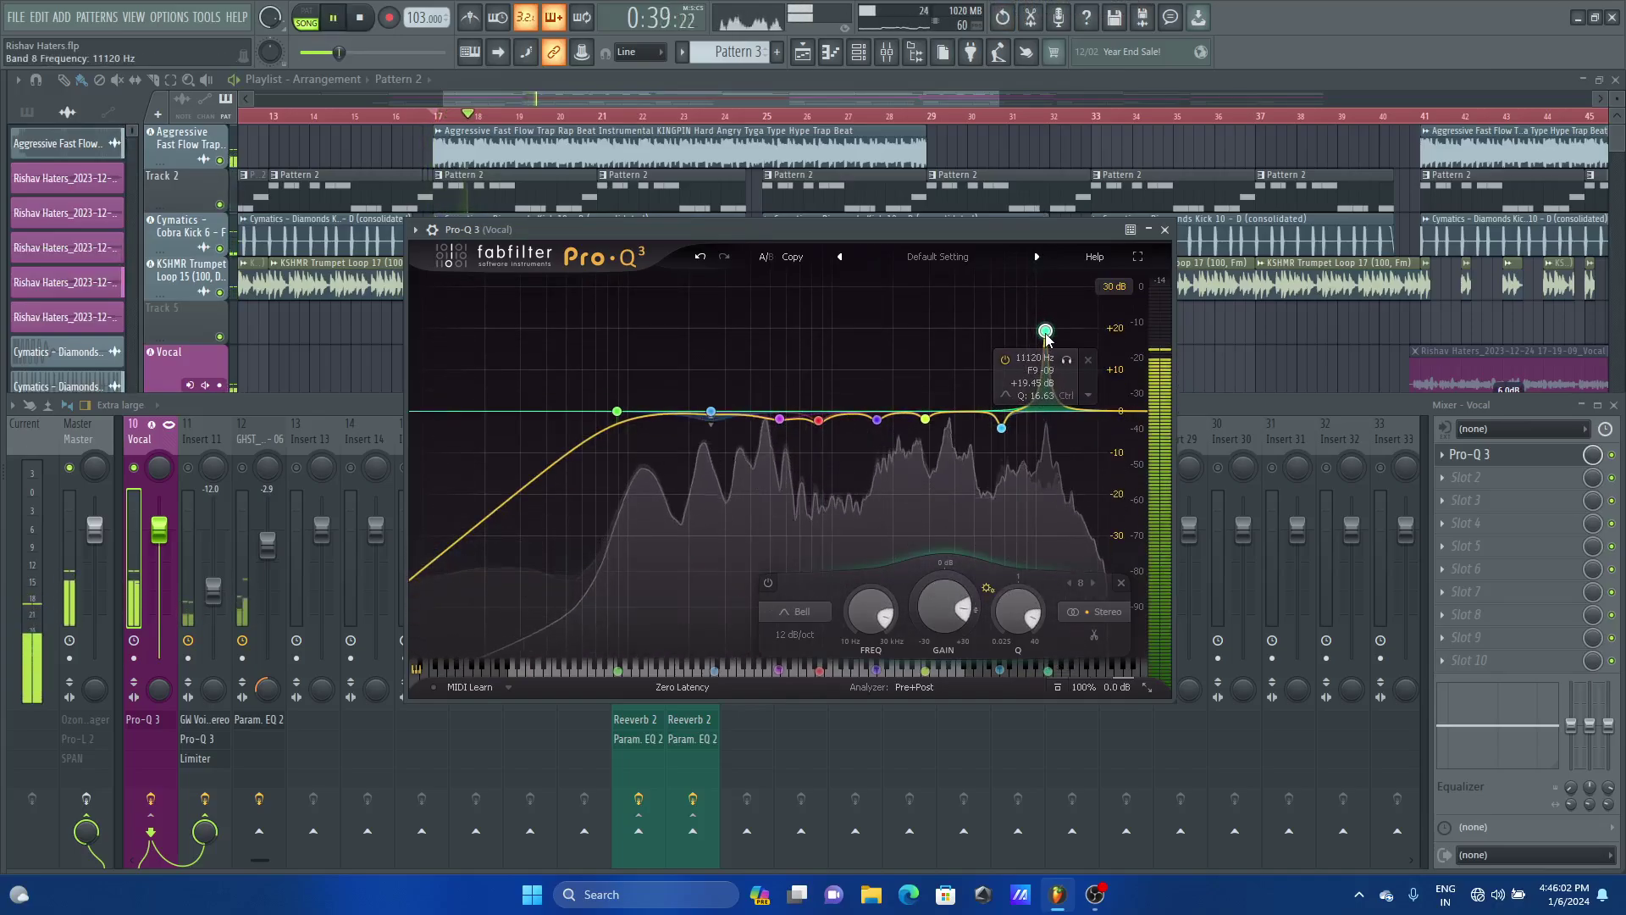
click(1067, 360)
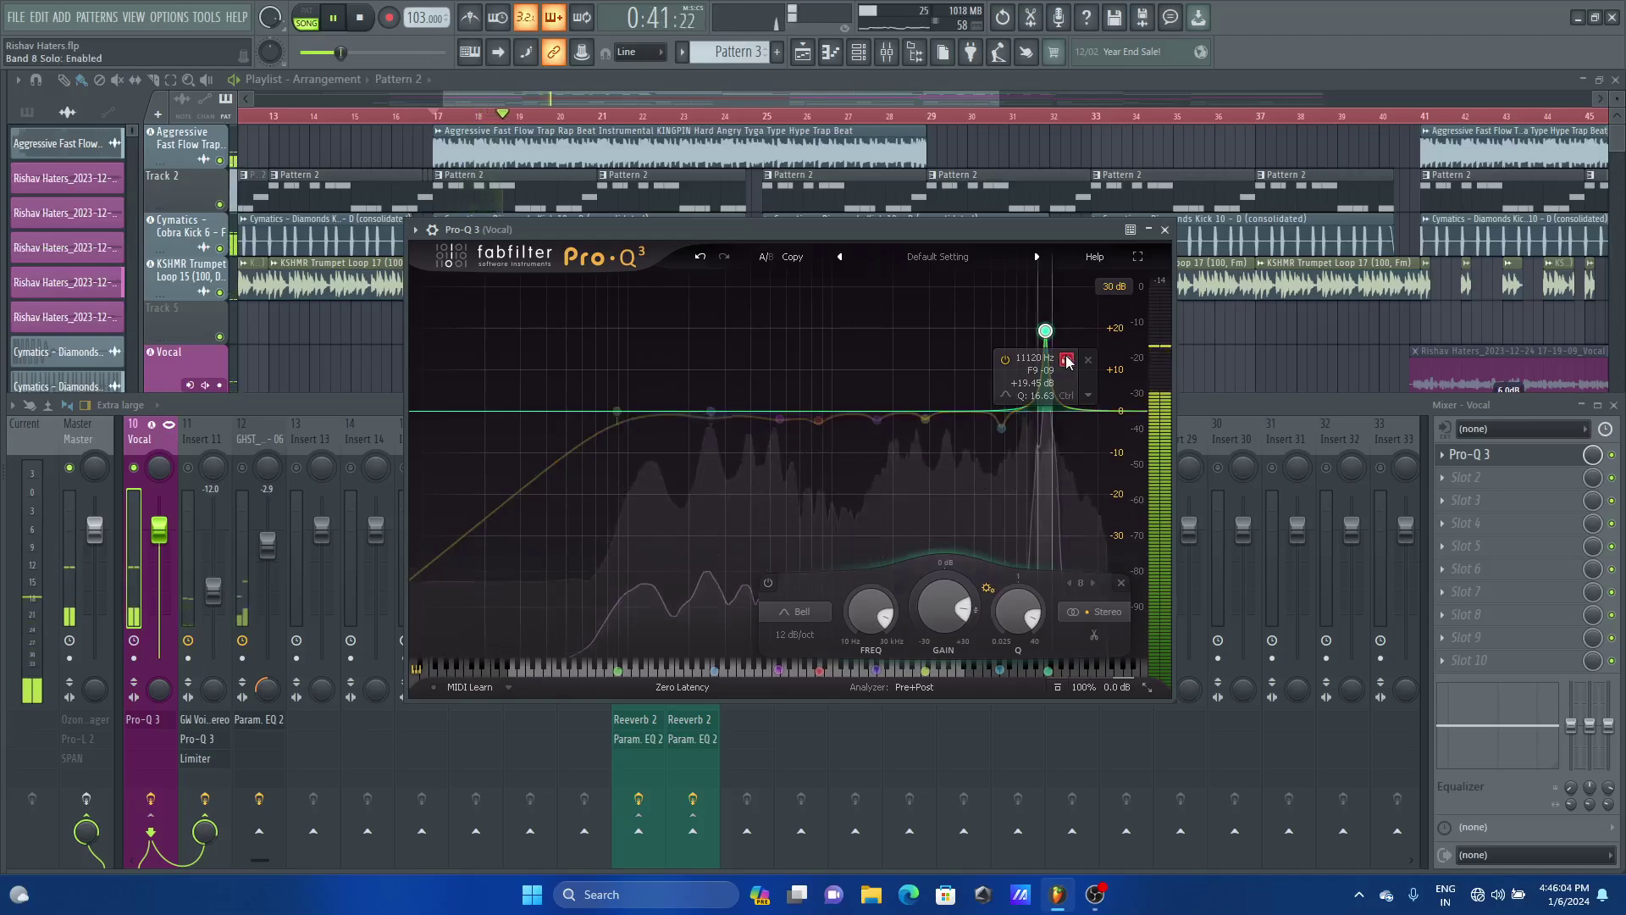
Sweep the soloed high Bell band down to about 9917 Hz and widen its Q to about 6.9 during playback
scroll(1067, 357, down, 2)
drag(1066, 357, 1062, 365)
key(space)
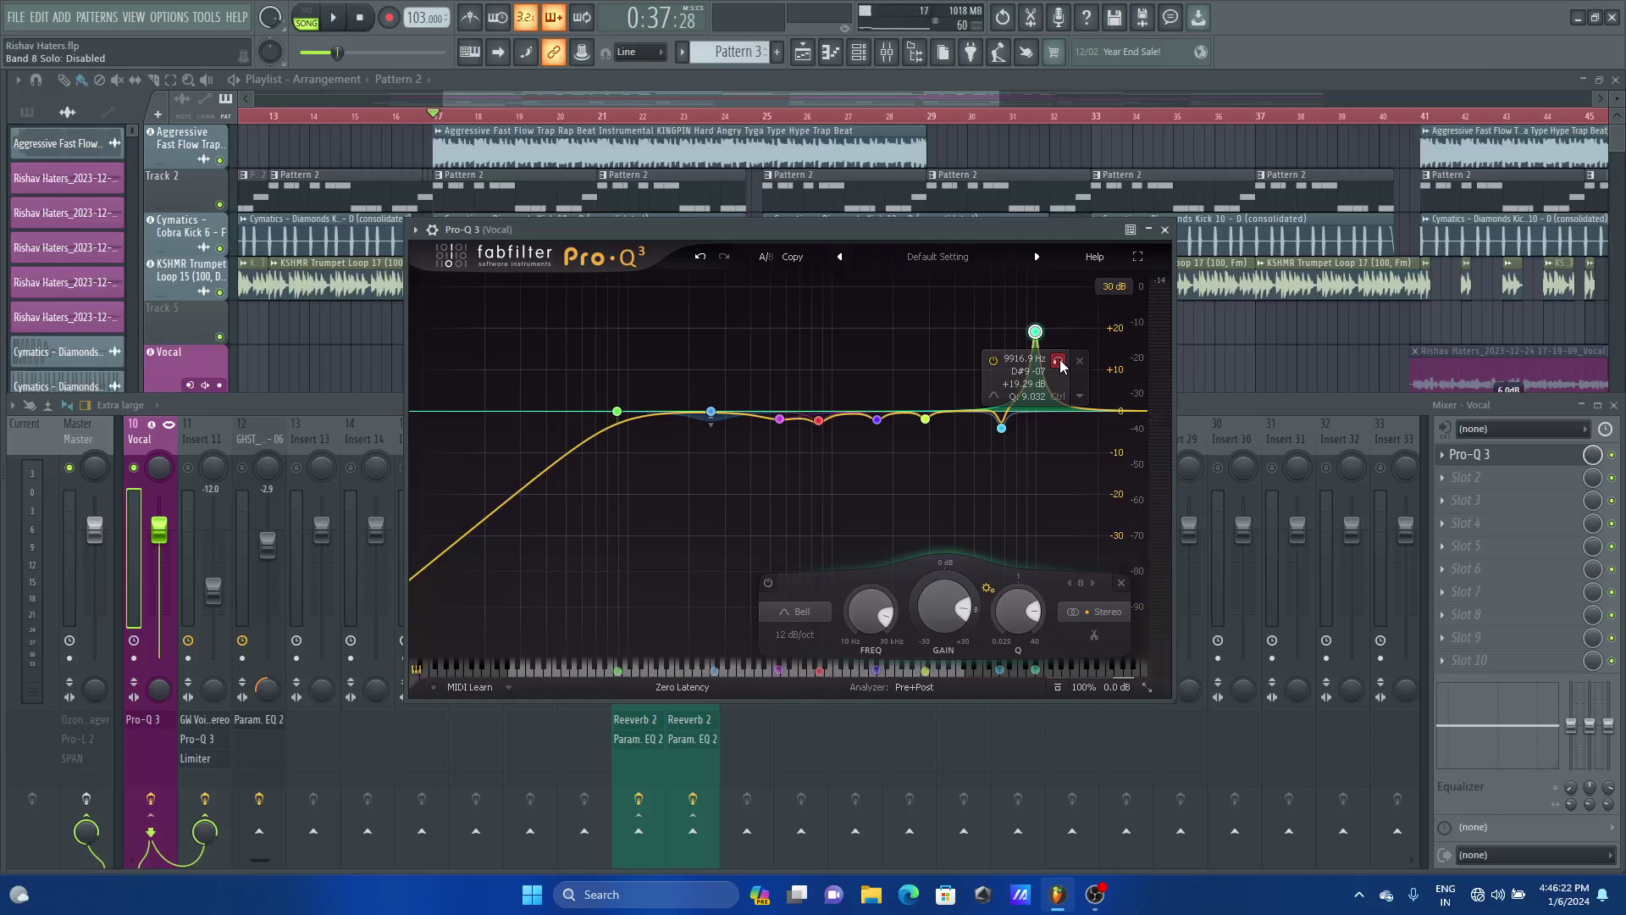
key(space)
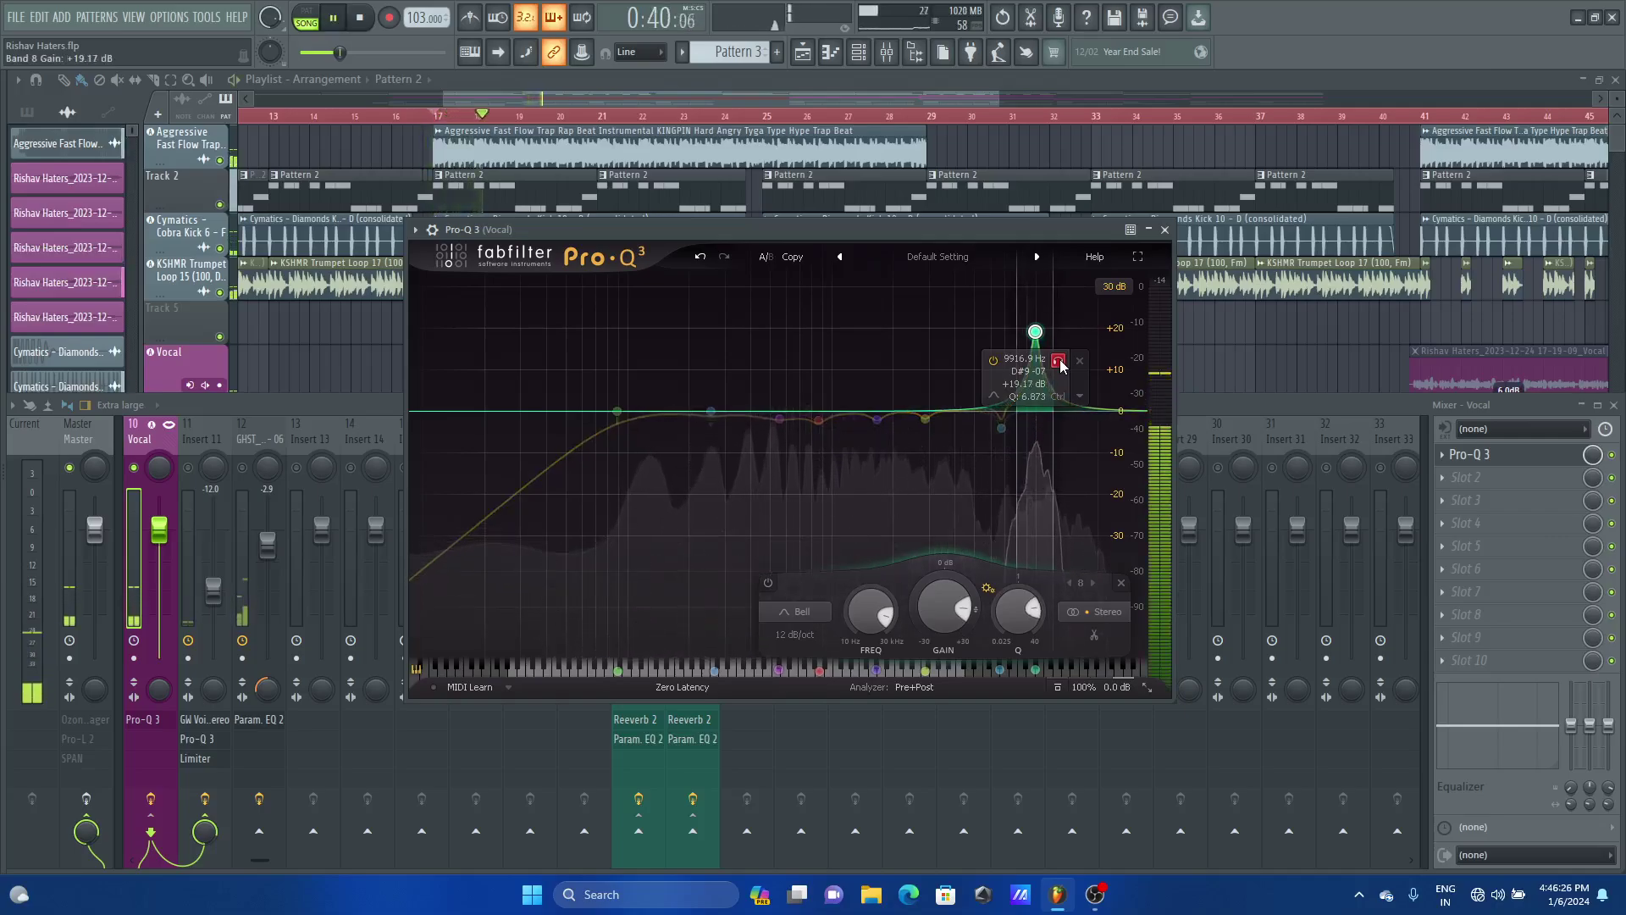
key(space)
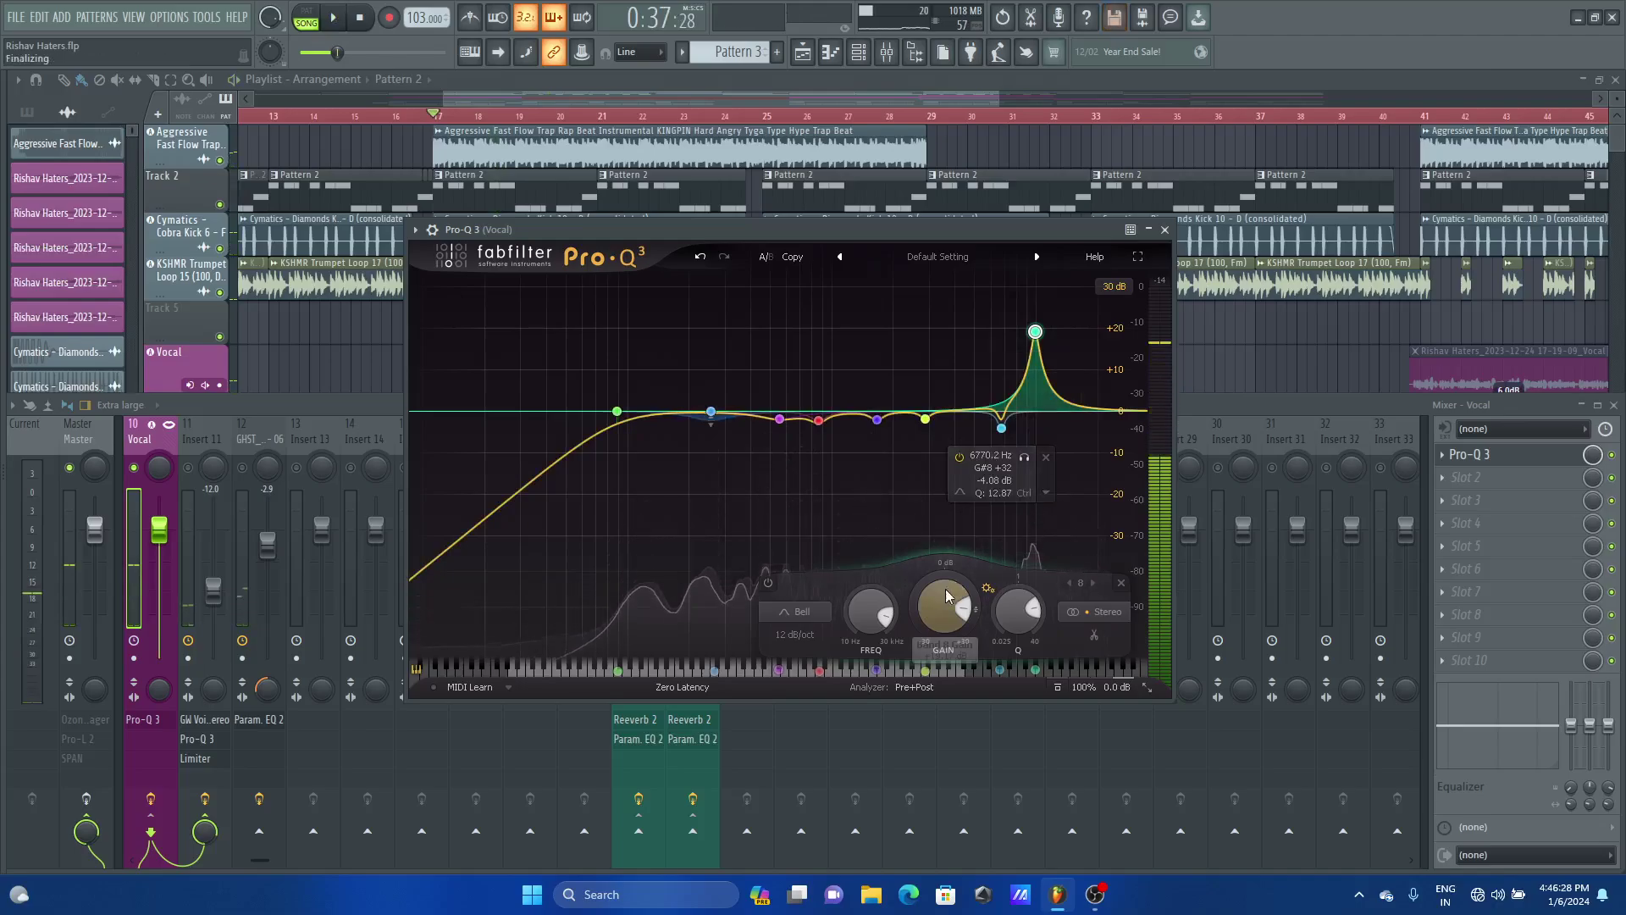
Turn the 9917 Hz band's boost into a cut of about 7.9 dB with a Q of about 7.6 and play the vocal
scroll(942, 605, down, 10)
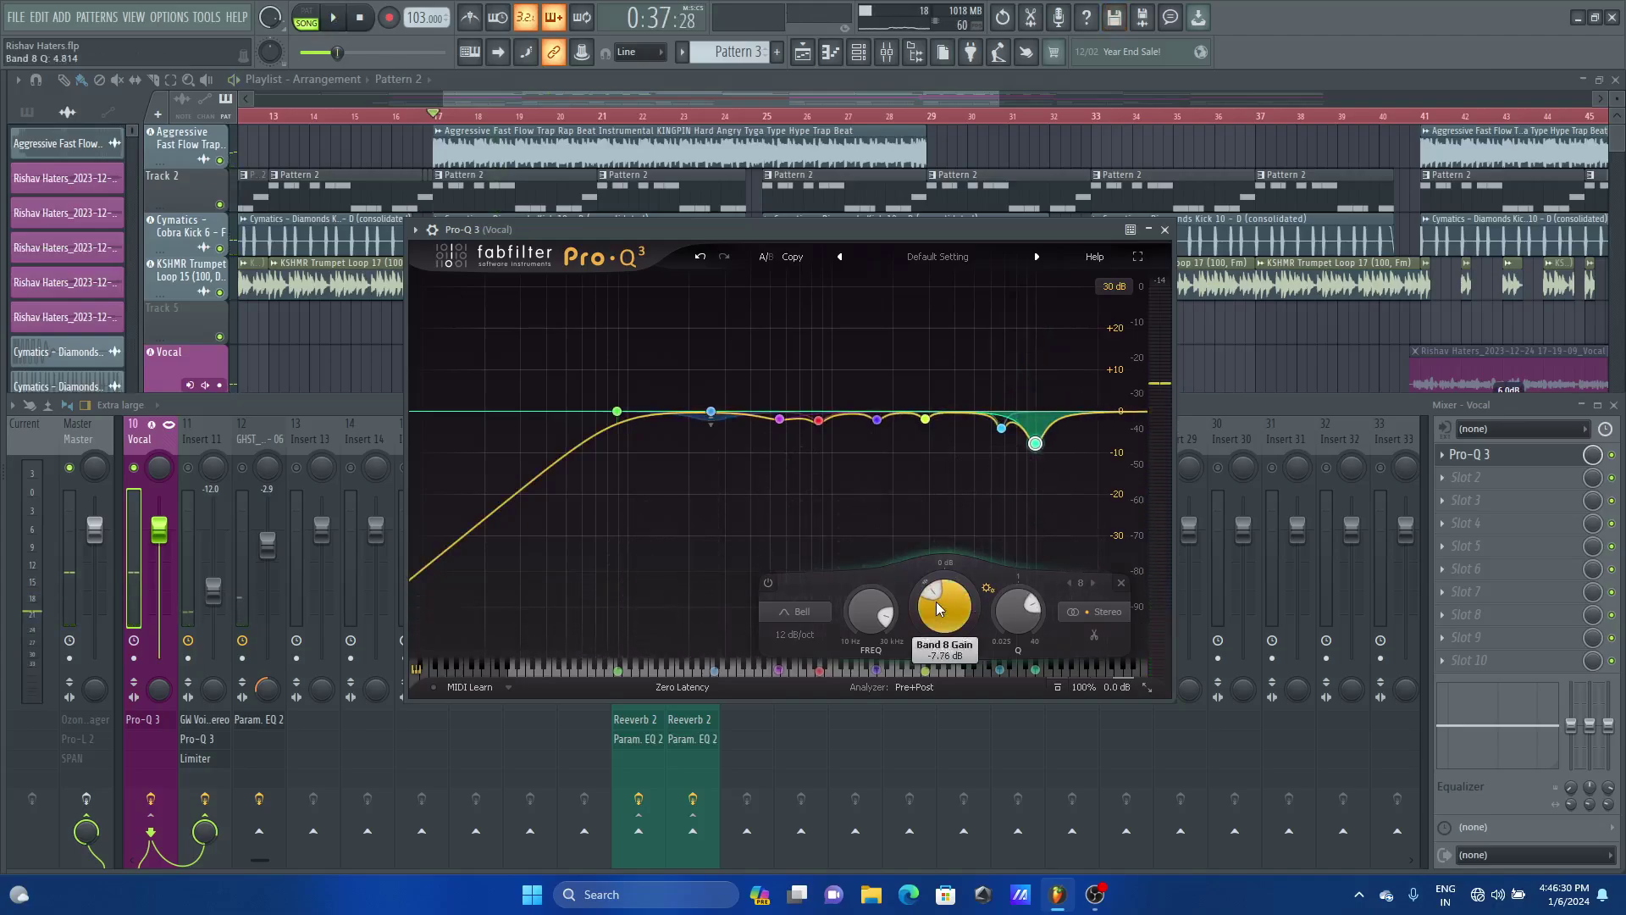
scroll(1022, 618, down, 1)
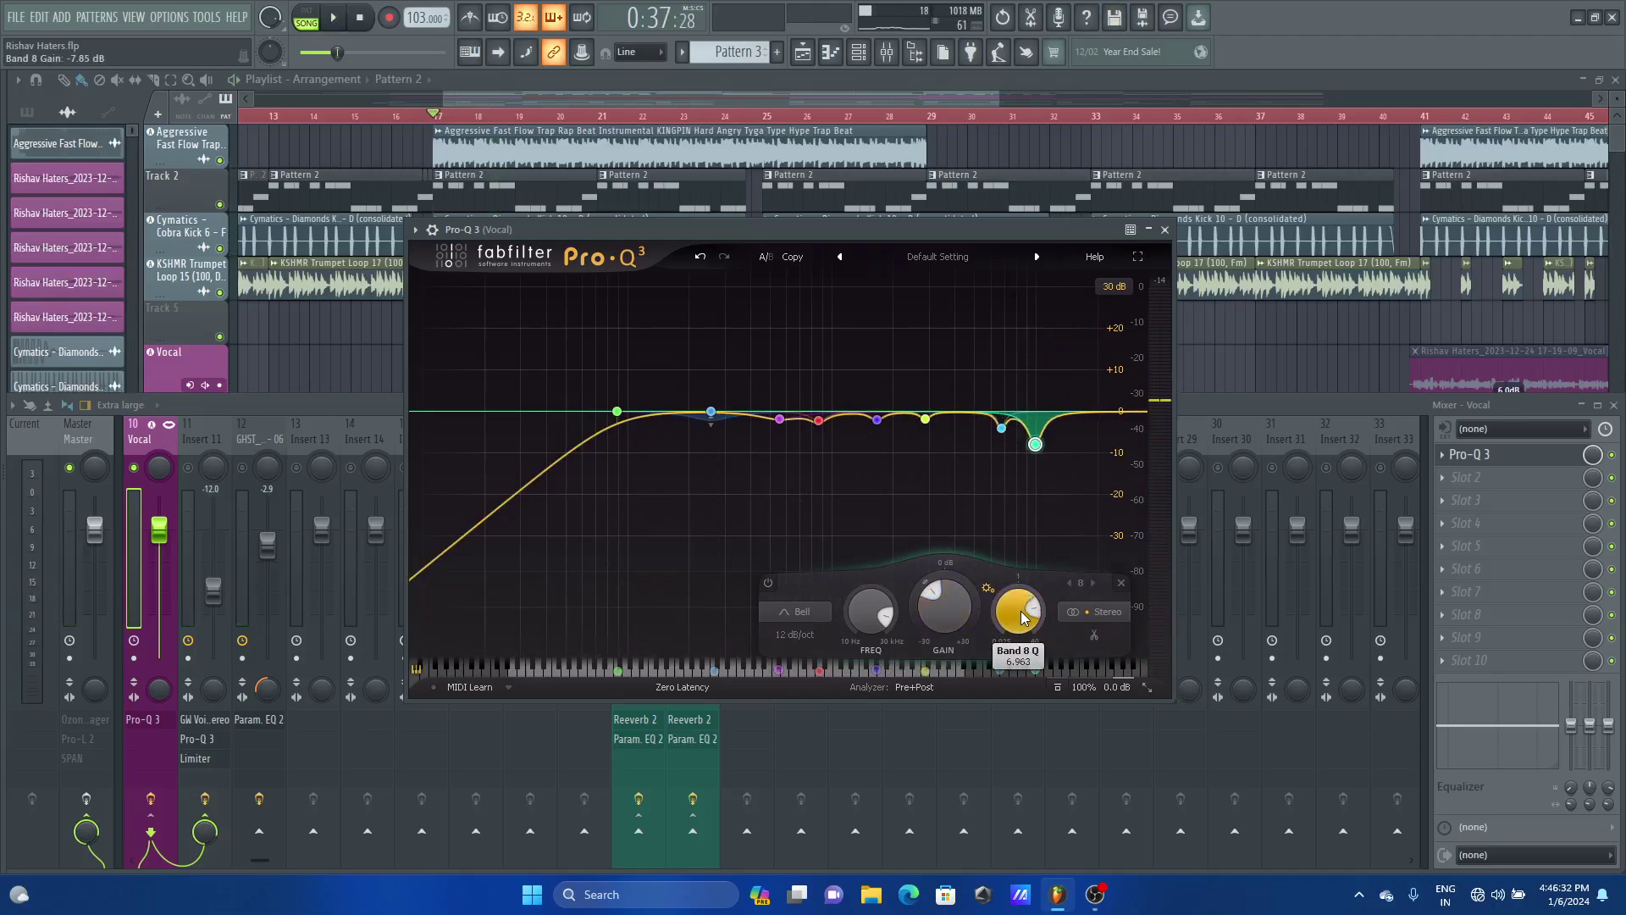
key(space)
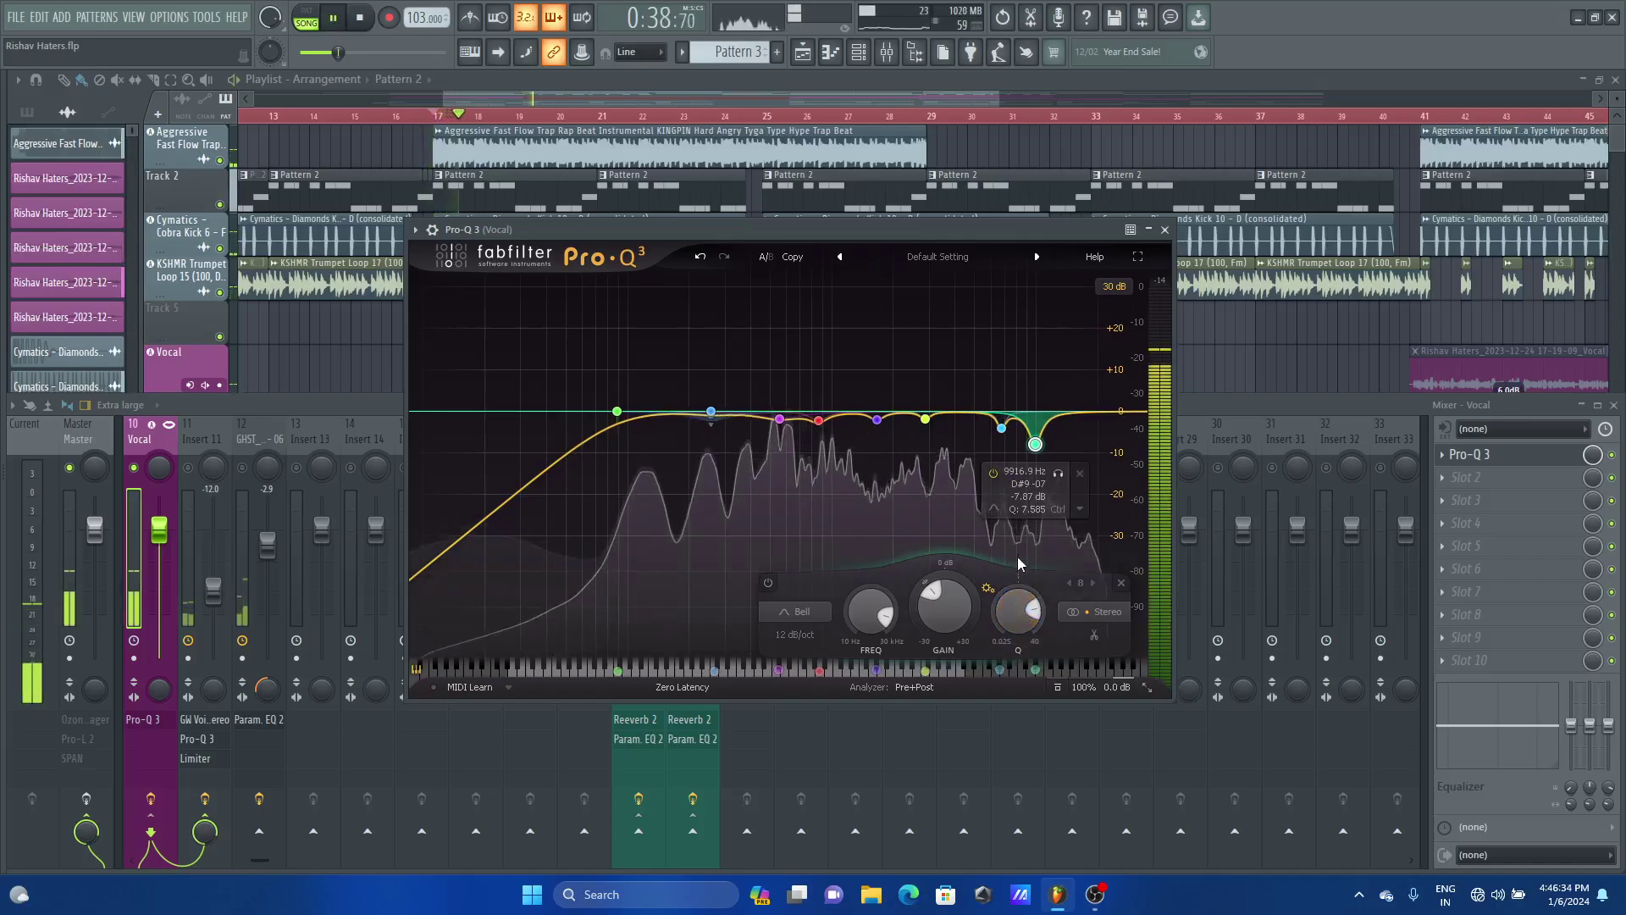
Fine-tune the 9917 Hz band during playback to a cut of about 5.9 dB with a Q of about 3.55
scroll(1023, 604, down, 5)
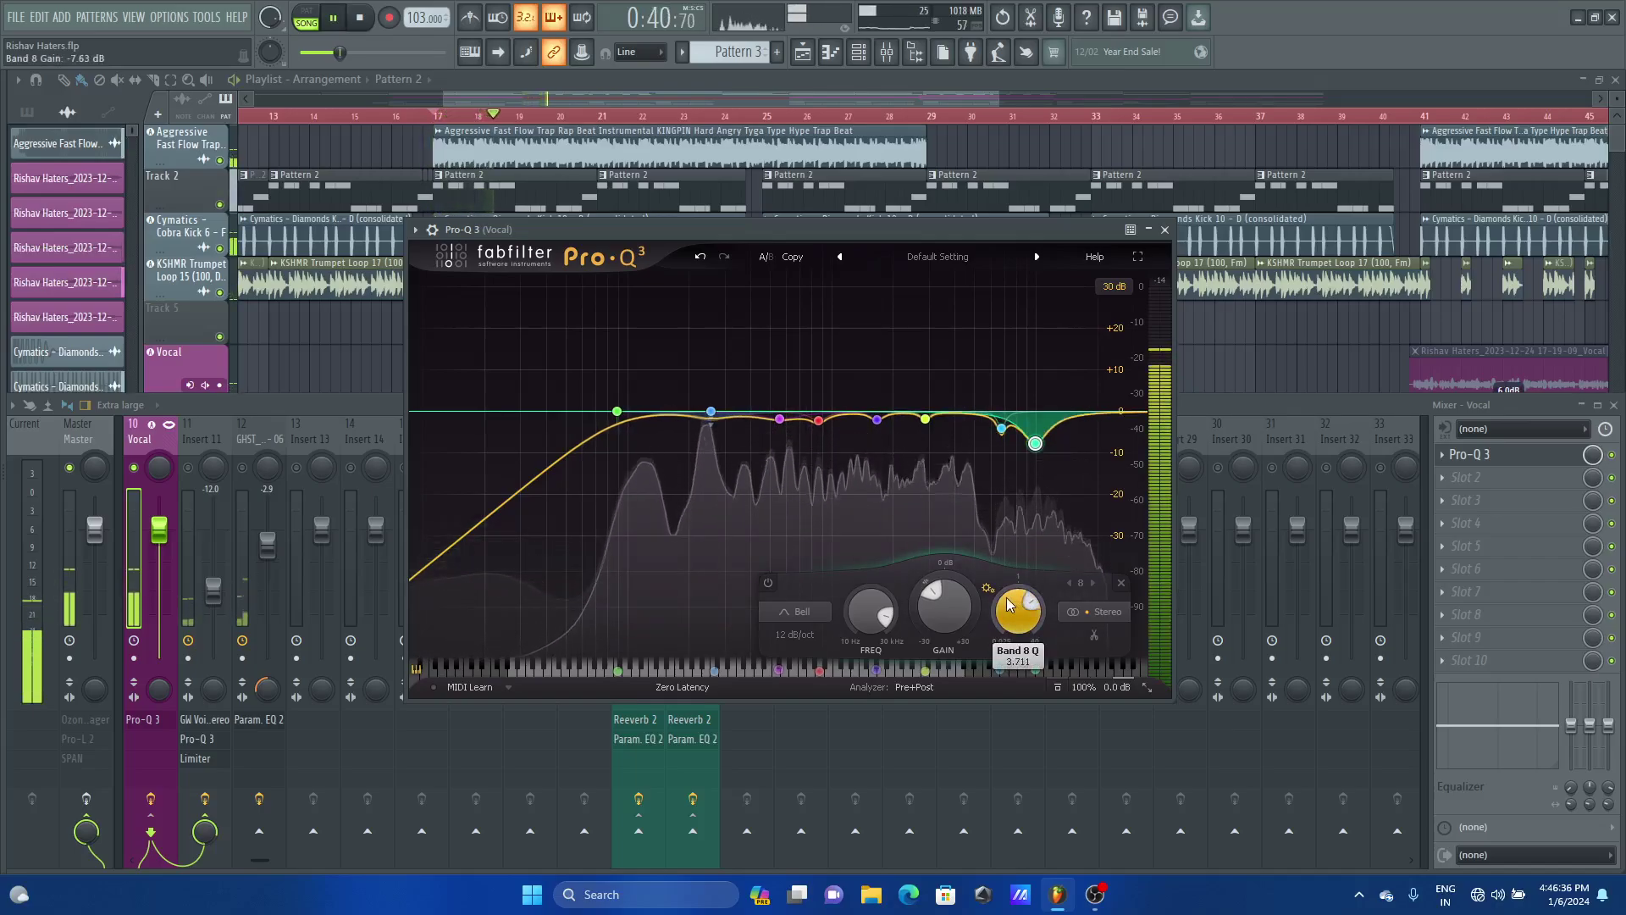
scroll(935, 607, up, 1)
scroll(935, 607, down, 10)
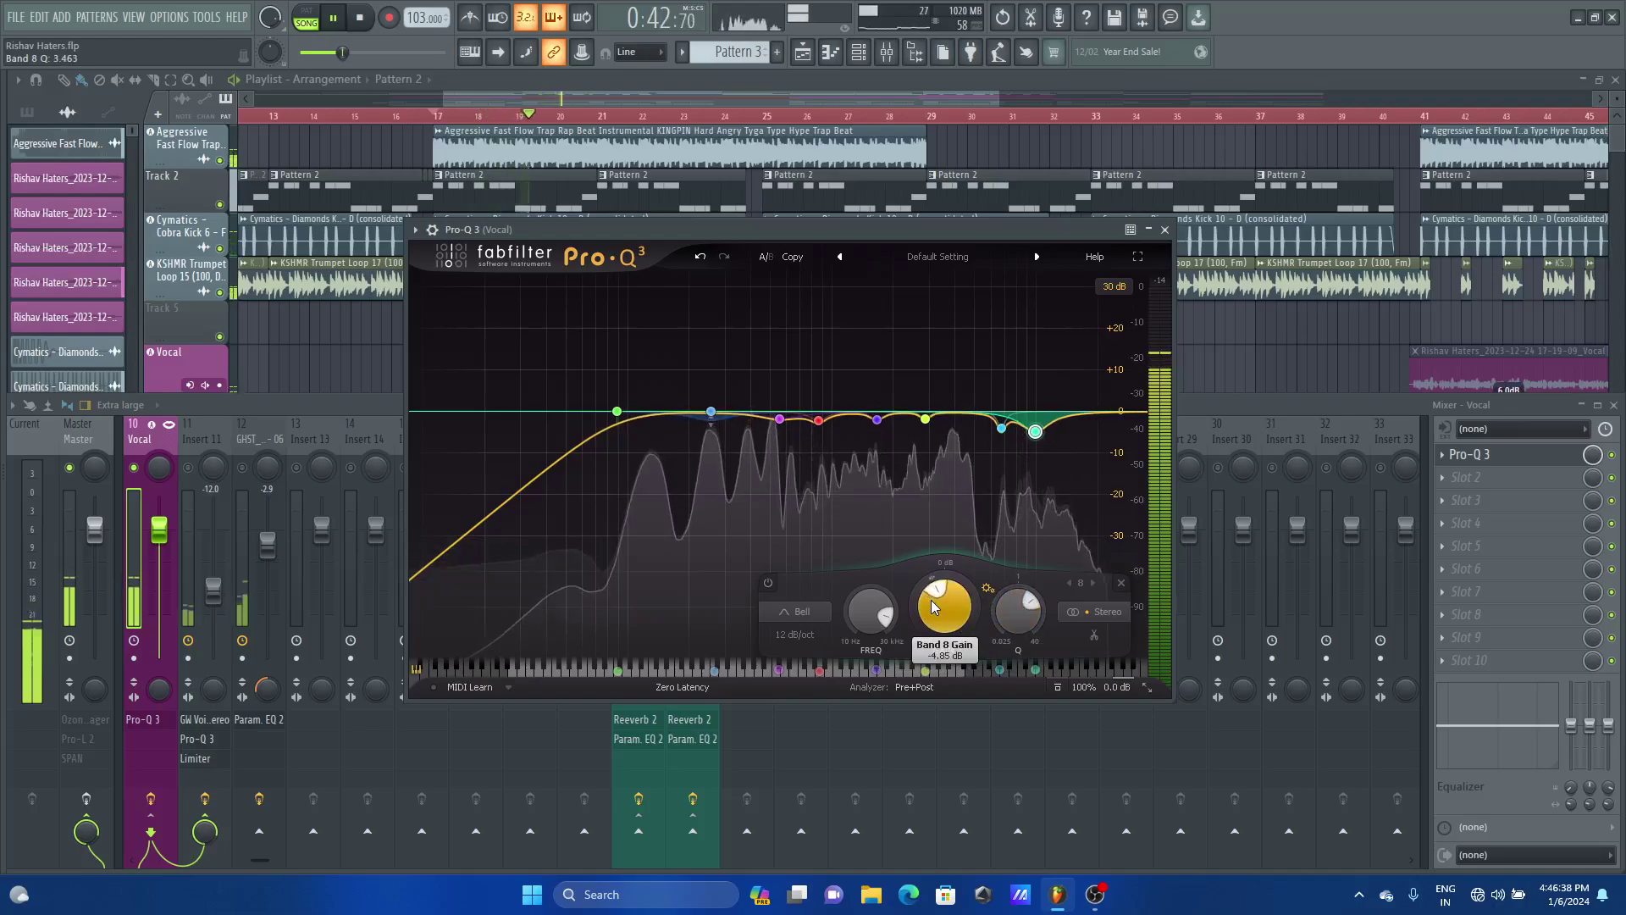
scroll(931, 603, down, 15)
key(space)
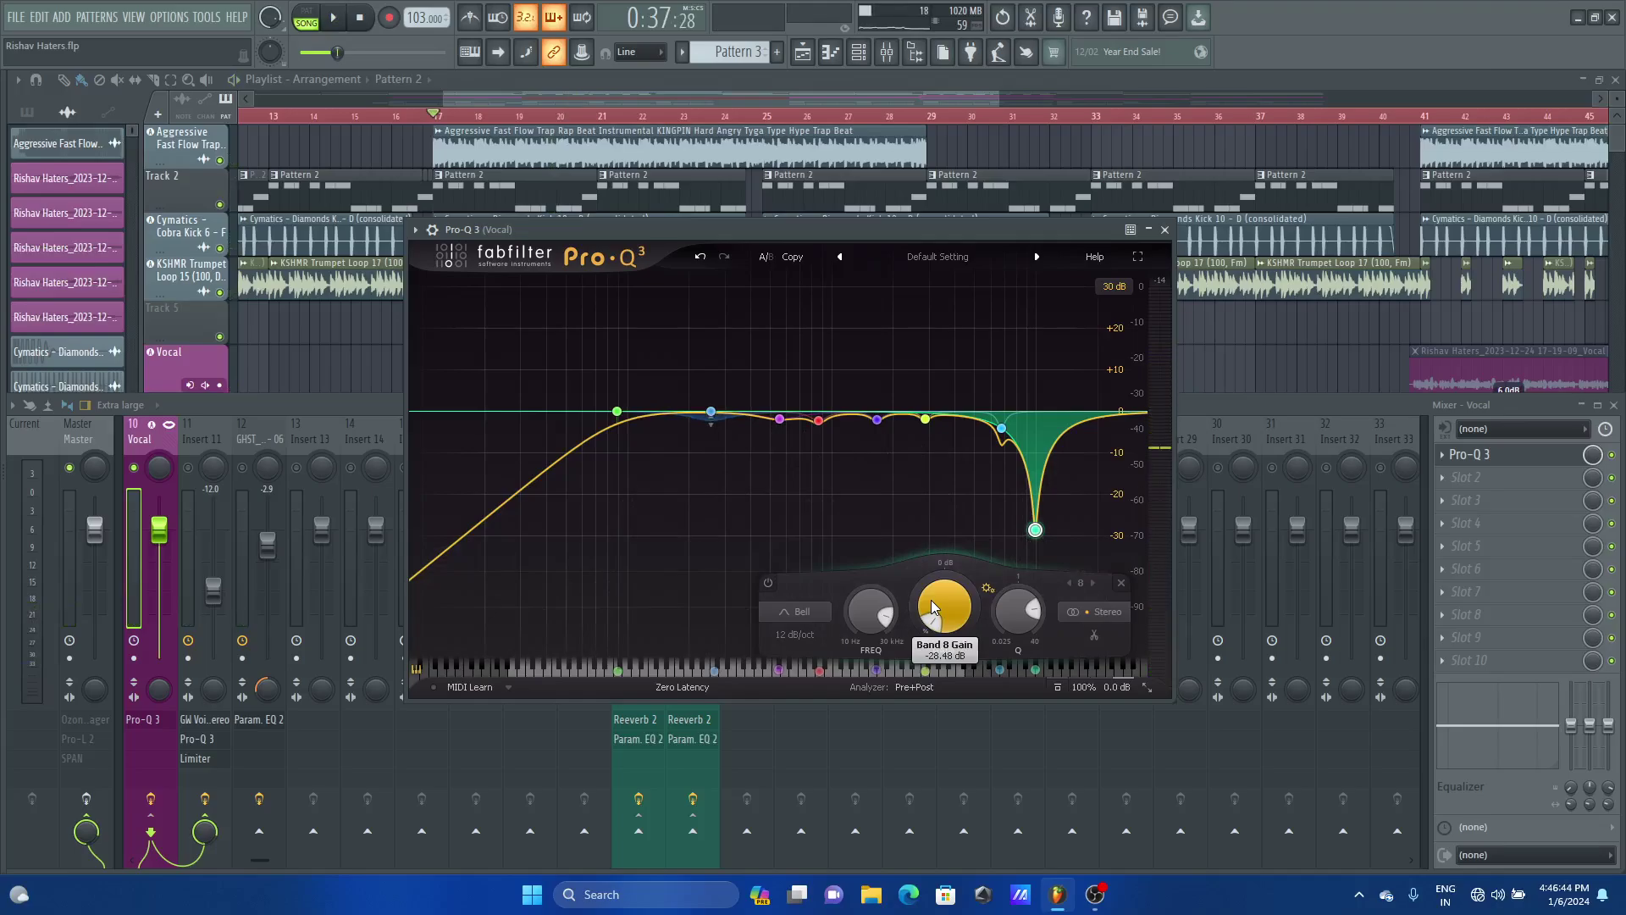
key(space)
scroll(931, 599, up, 15)
scroll(931, 600, up, 1)
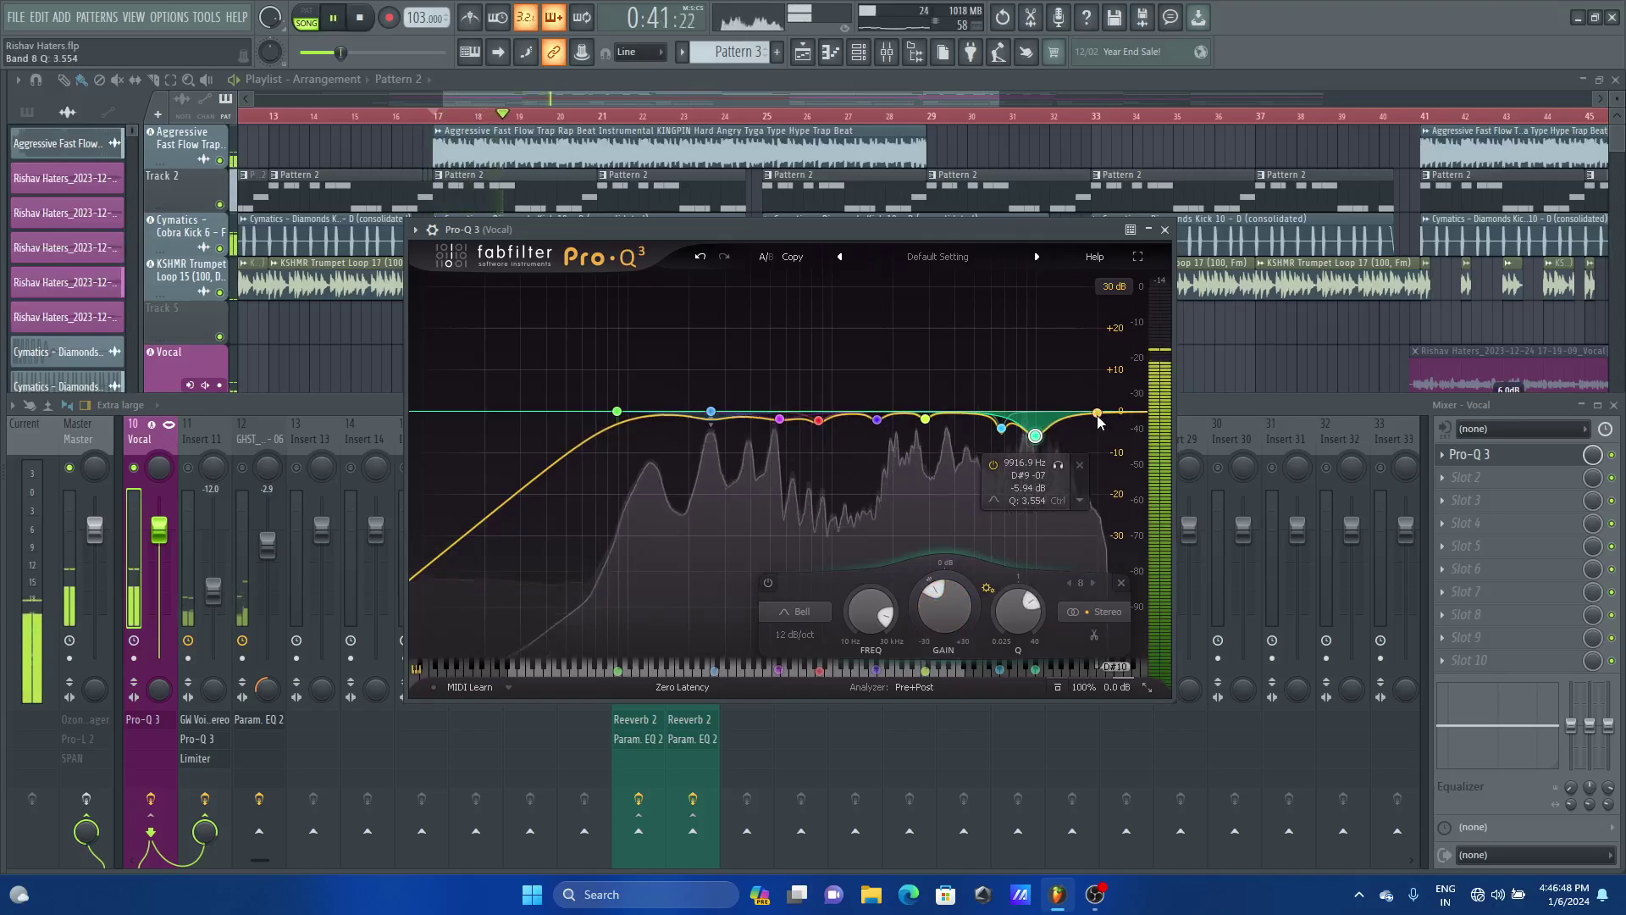
key(space)
Show the plugin wrapper's controls and play the vocal with Pro-Q 3 bypassed and enabled to compare
click(433, 231)
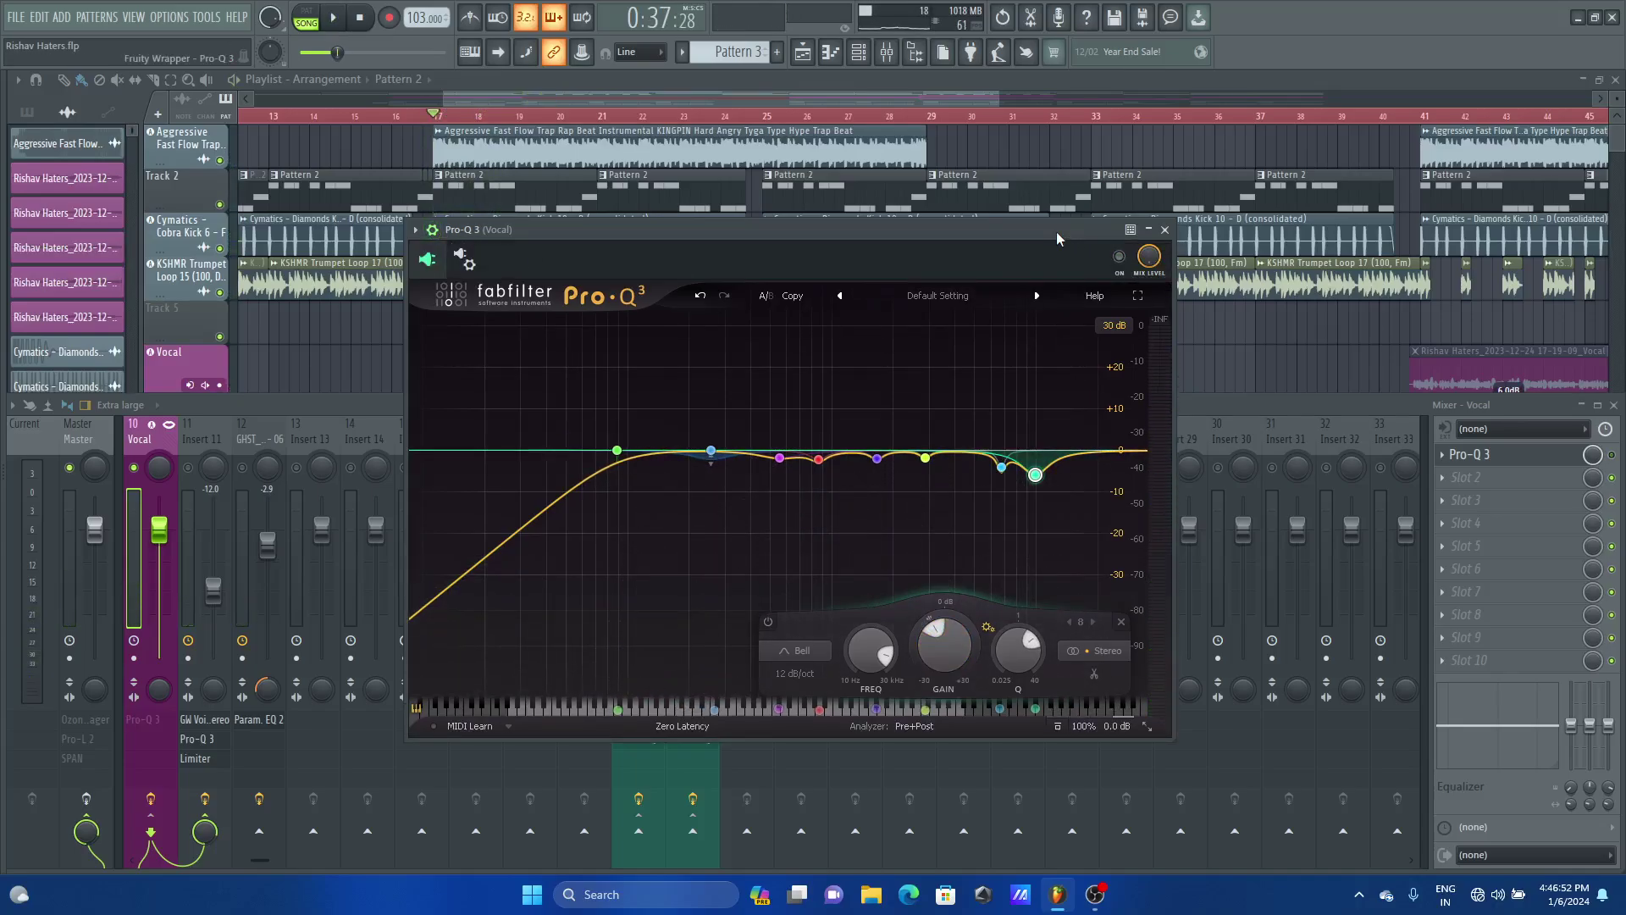
key(space)
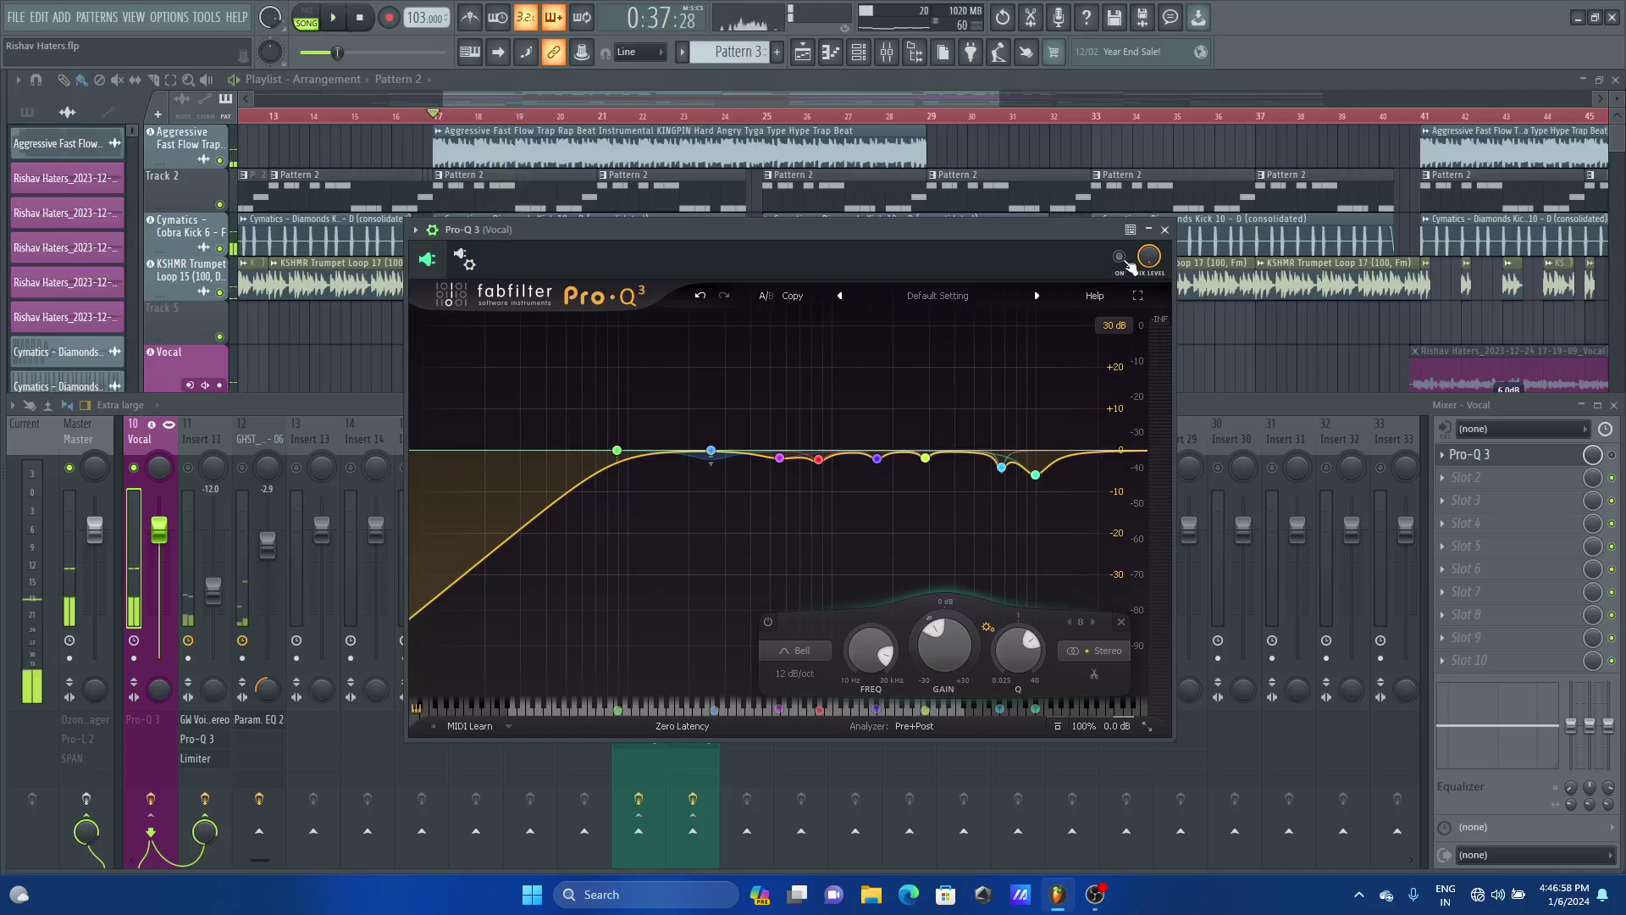
key(space)
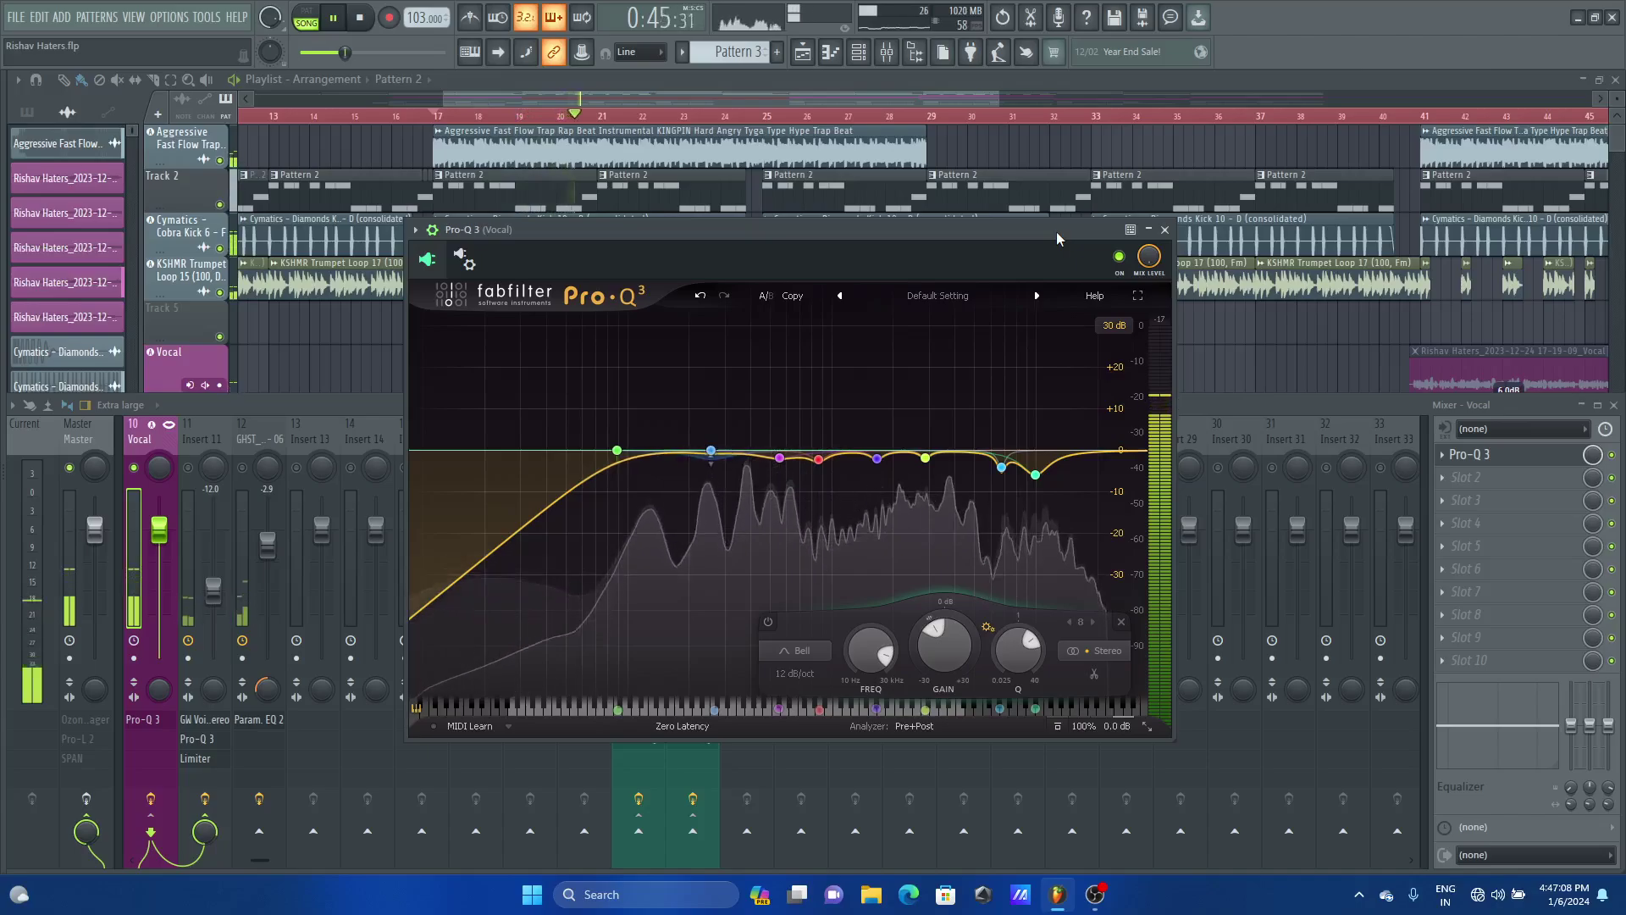
key(space)
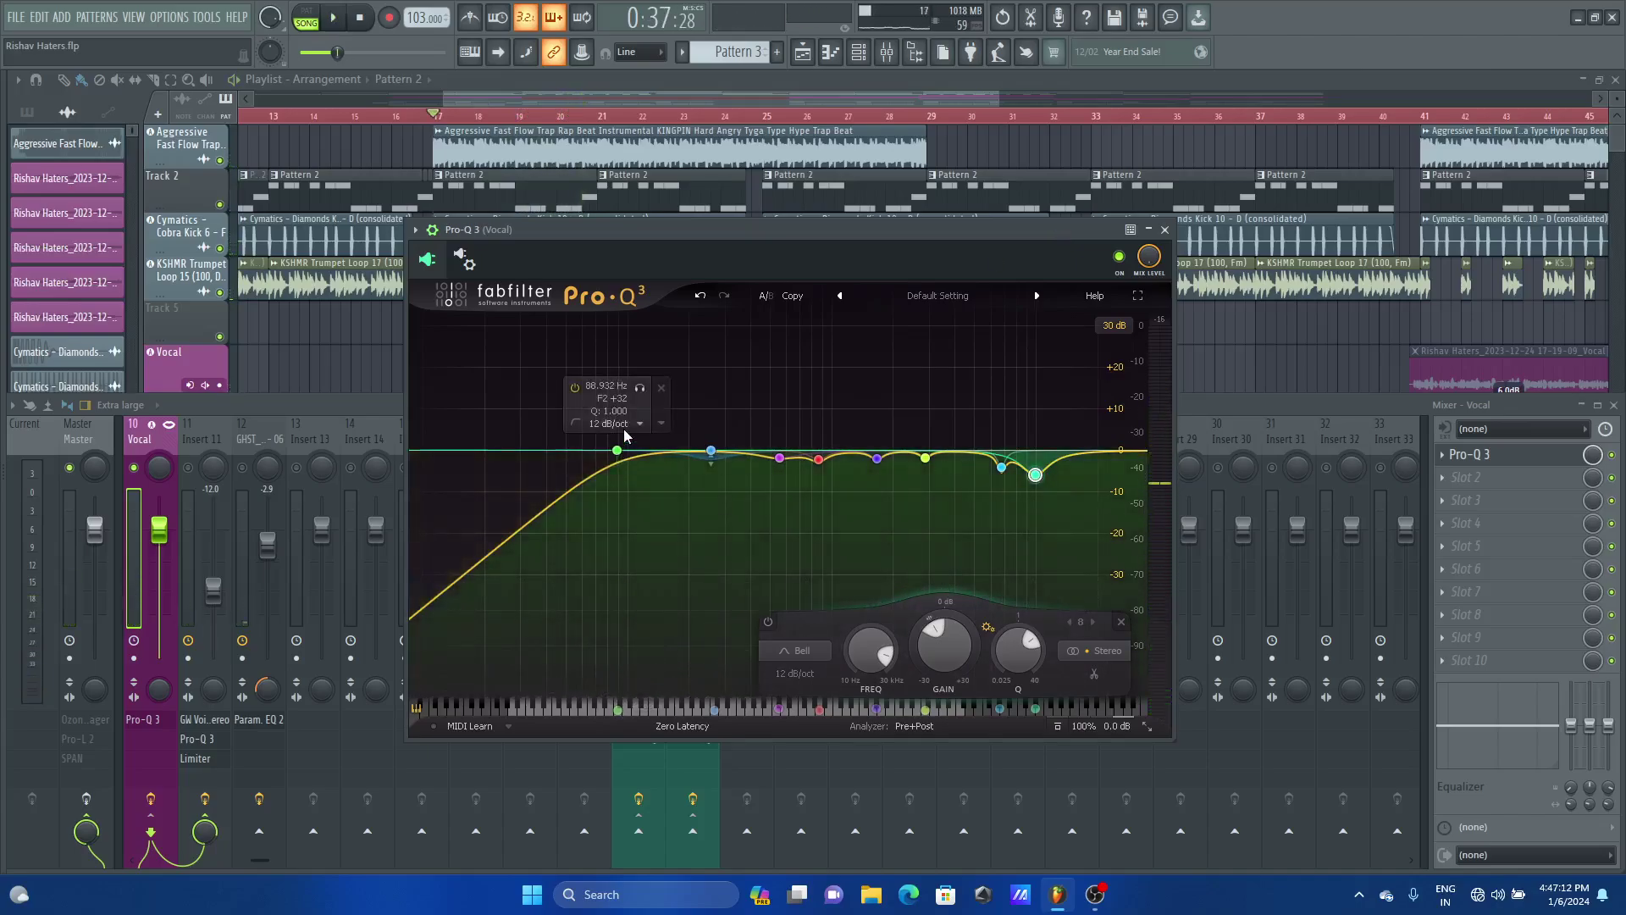
Add a Bell band at about 124 Hz boosted about 23.7 dB and listen to it during playback
click(623, 423)
click(624, 464)
drag(649, 455, 667, 382)
key(space)
key(space)
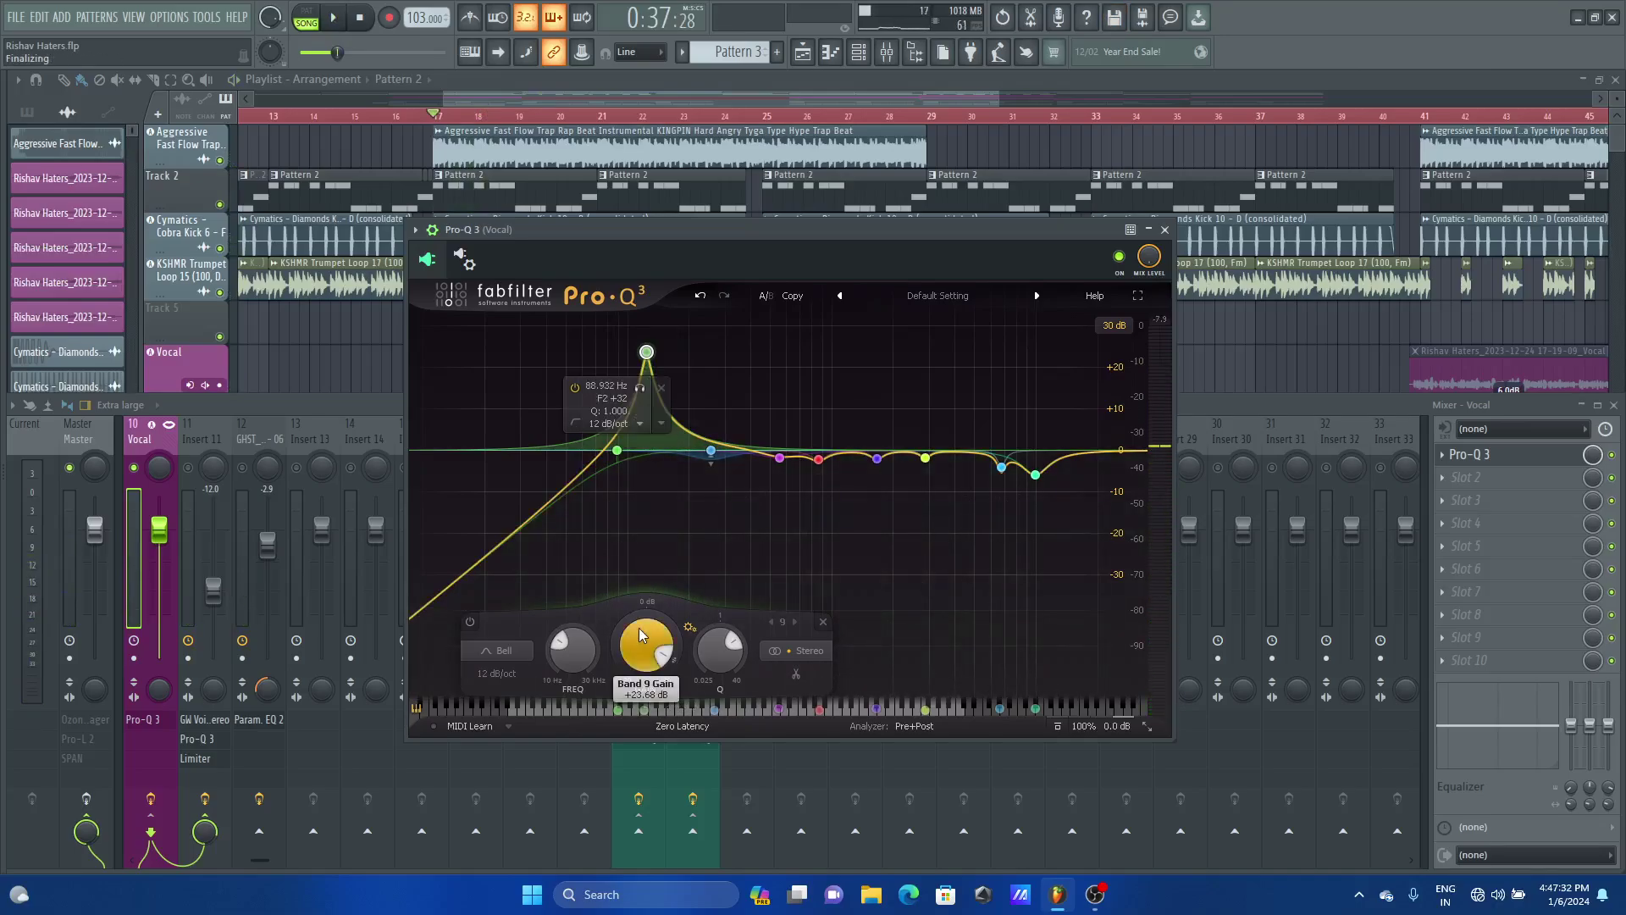
Turn the 124 Hz band's boost into a cut of about 3.8 dB with a Q of about 2.1 while playing the vocal
scroll(641, 633, down, 15)
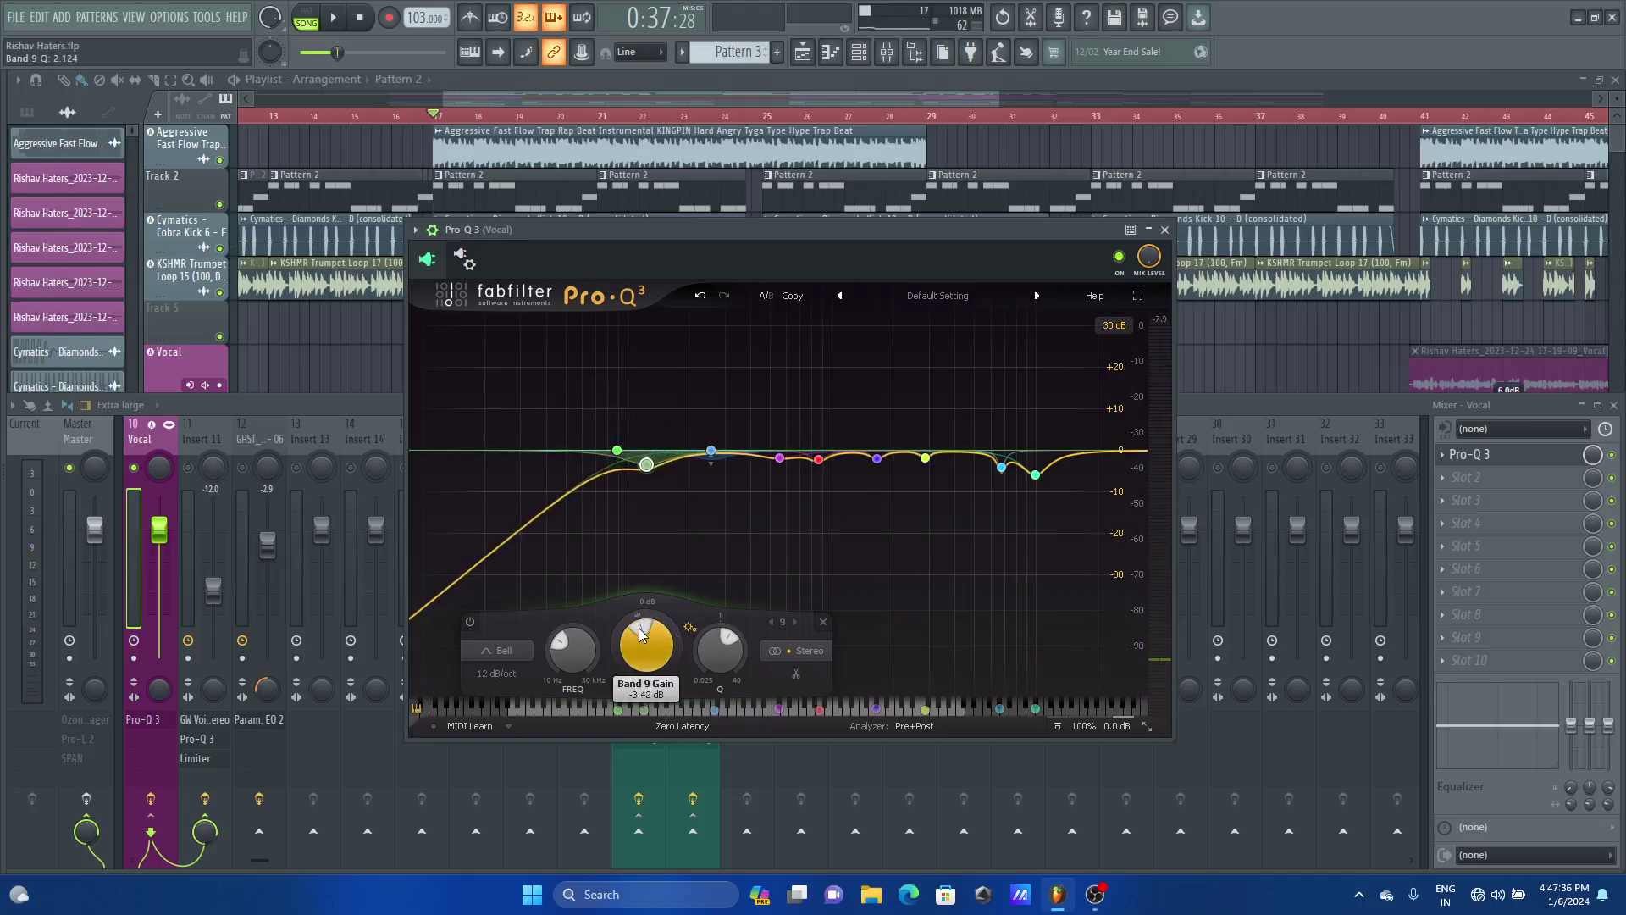
drag(641, 634, 645, 625)
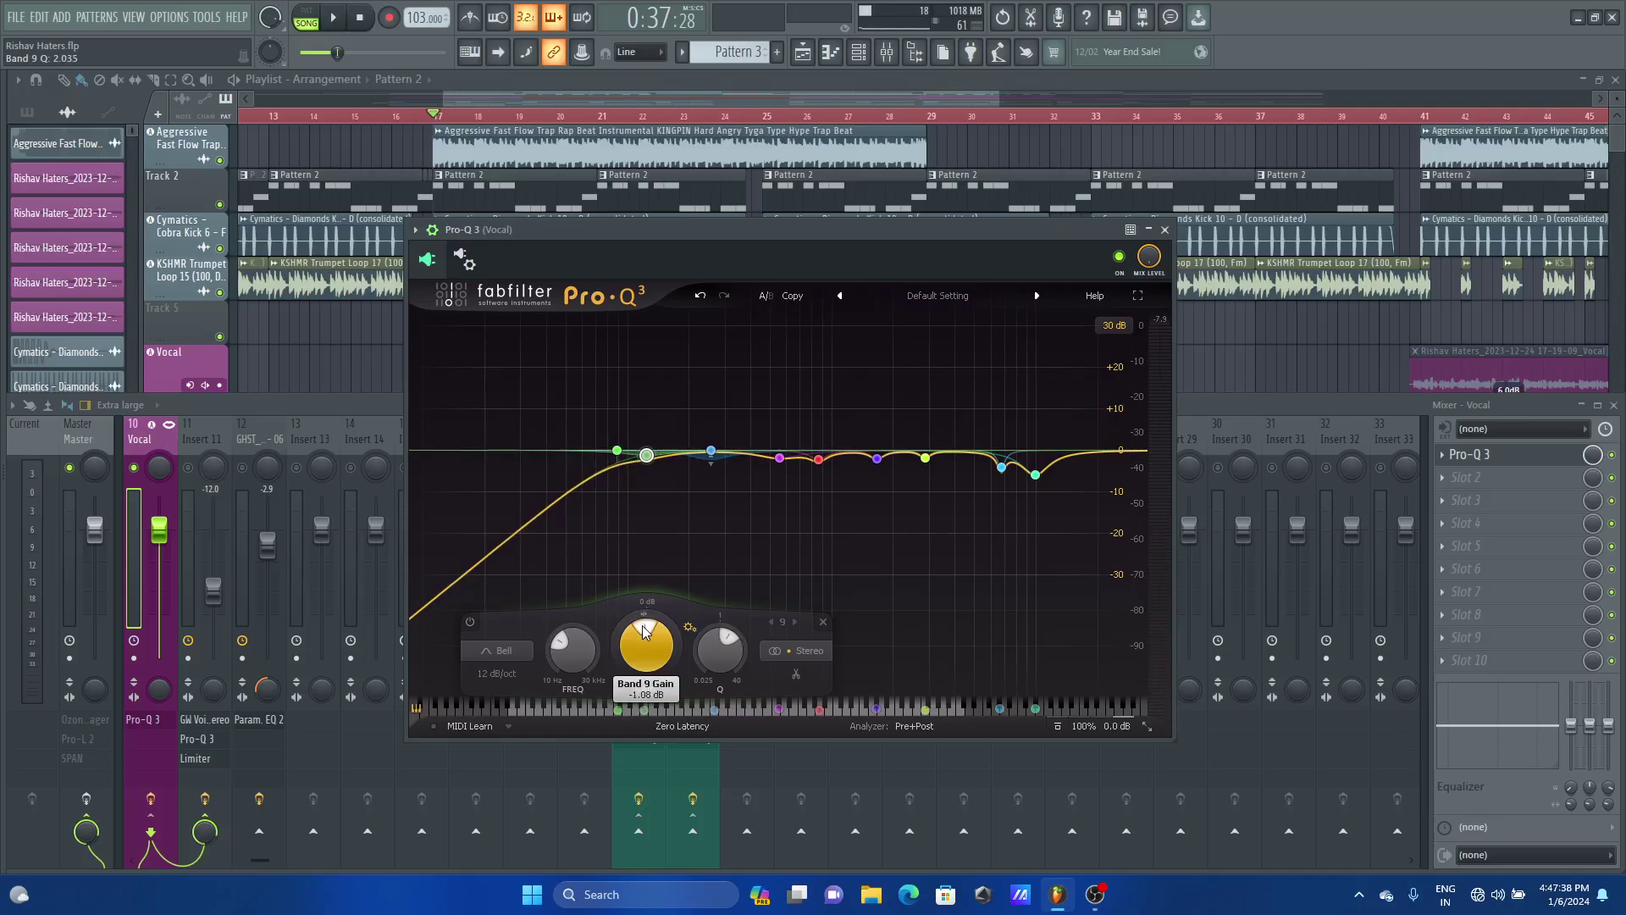
scroll(644, 631, down, 1)
key(space)
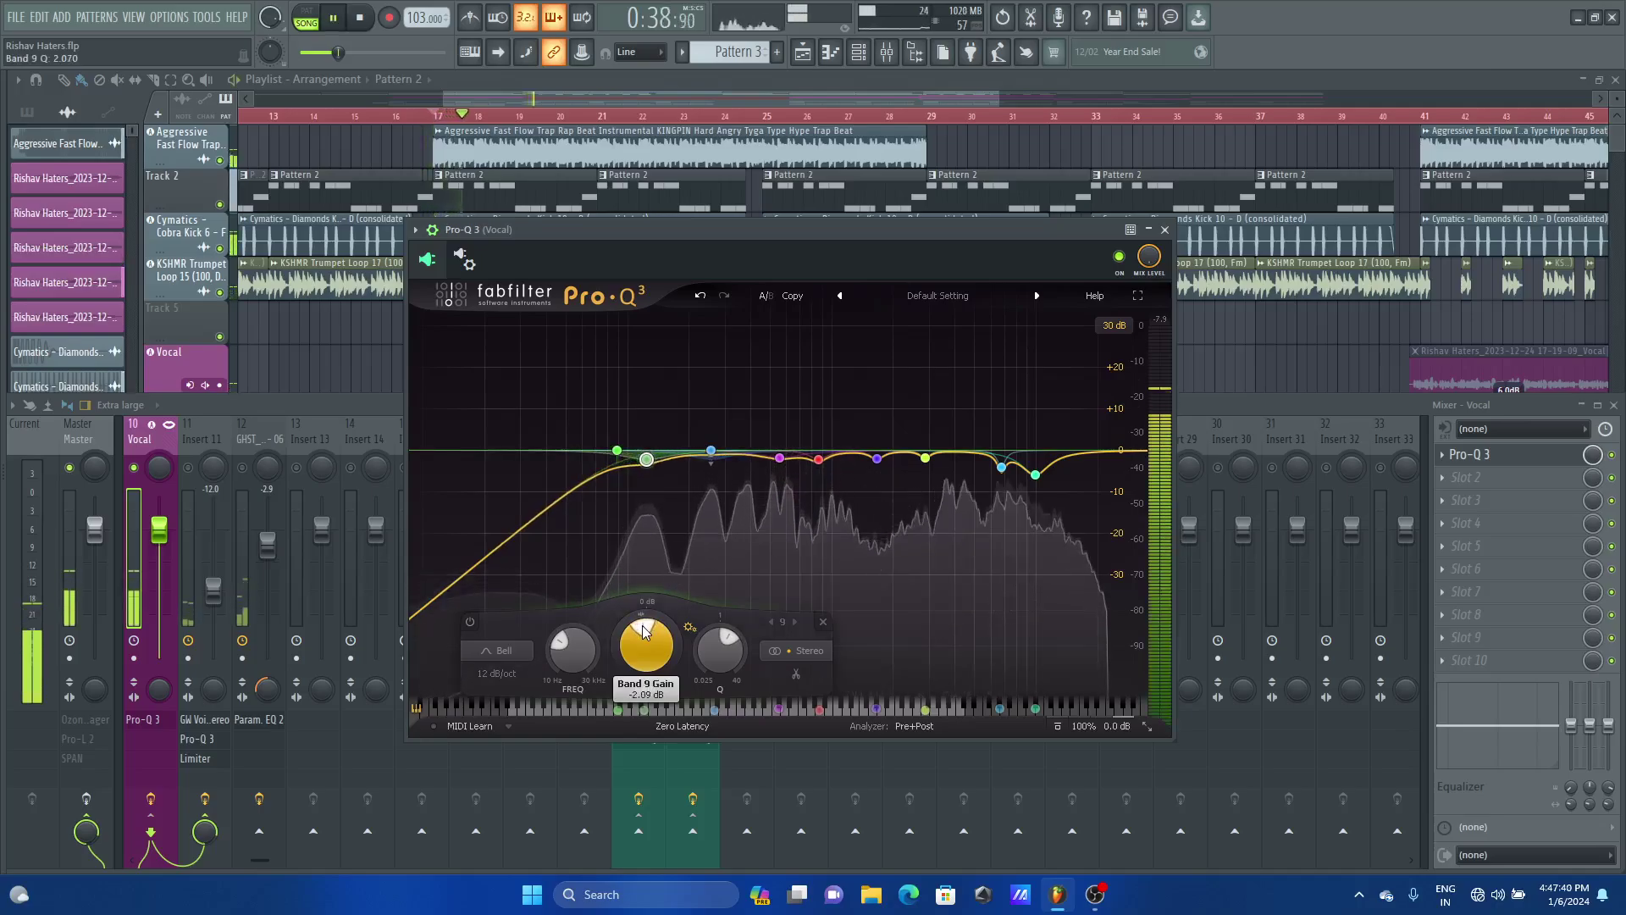
scroll(644, 631, down, 3)
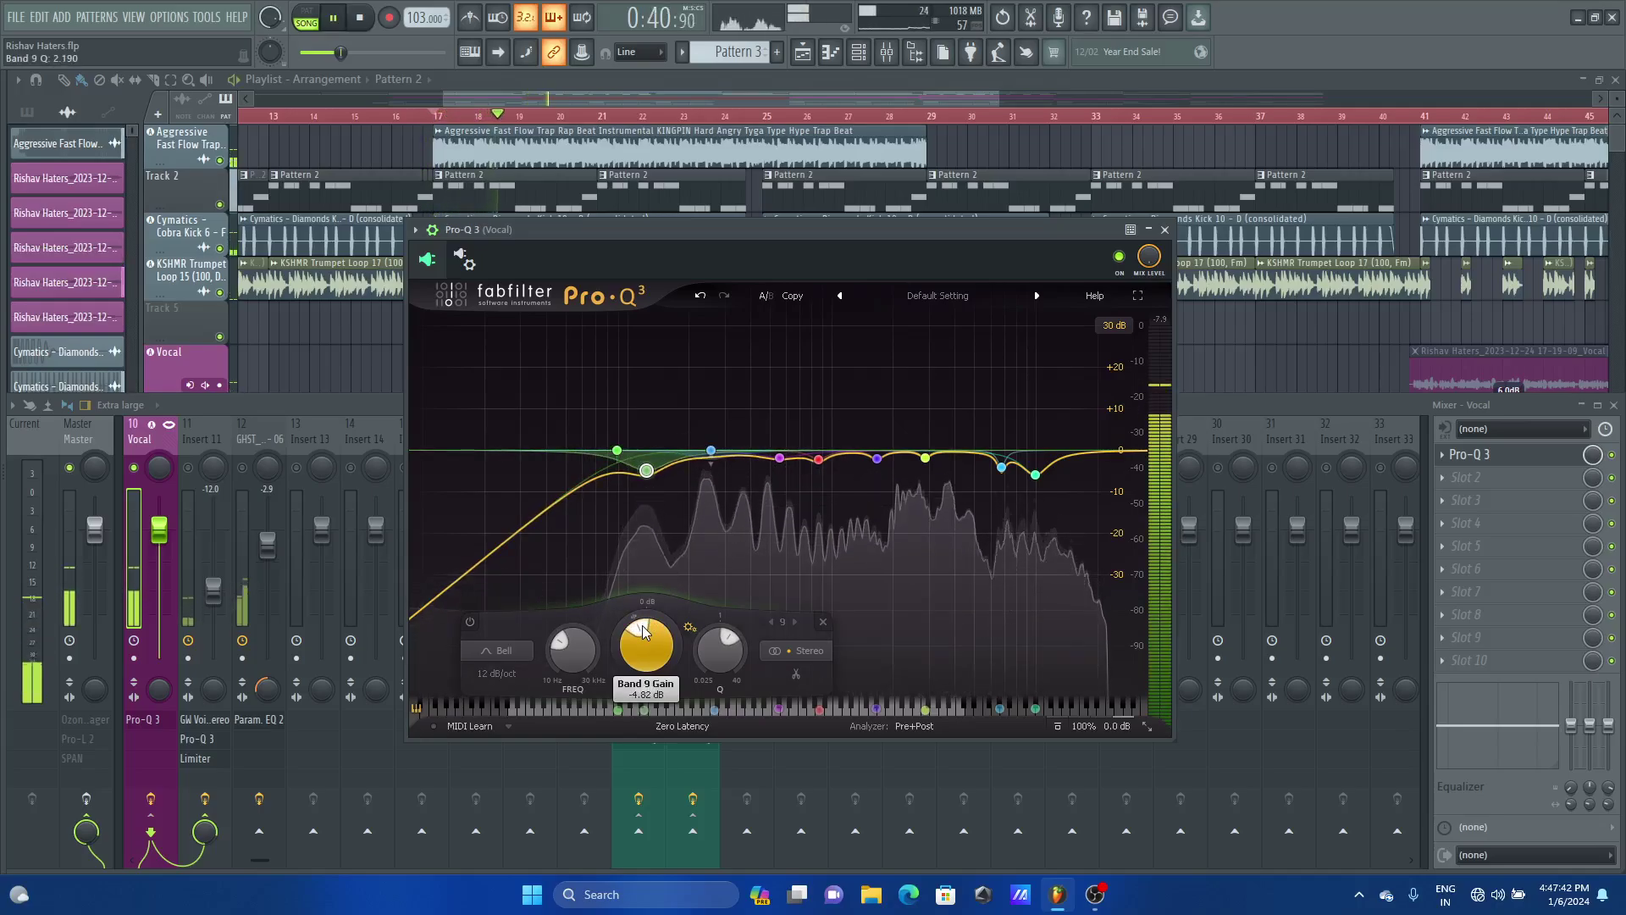
scroll(644, 631, up, 1)
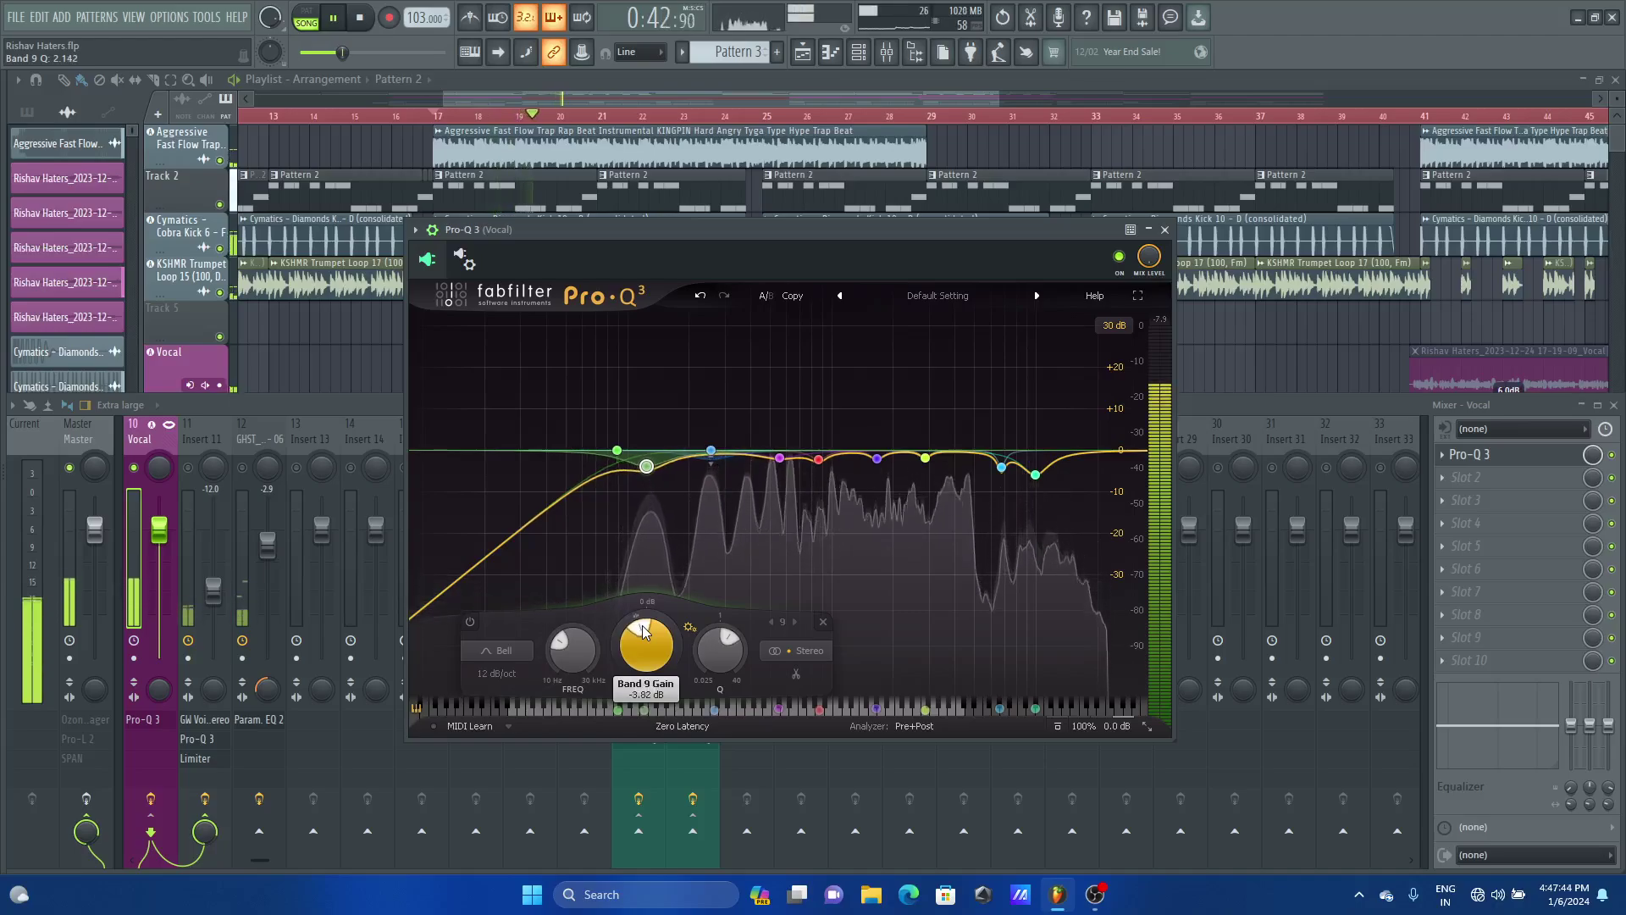
scroll(718, 648, up, 4)
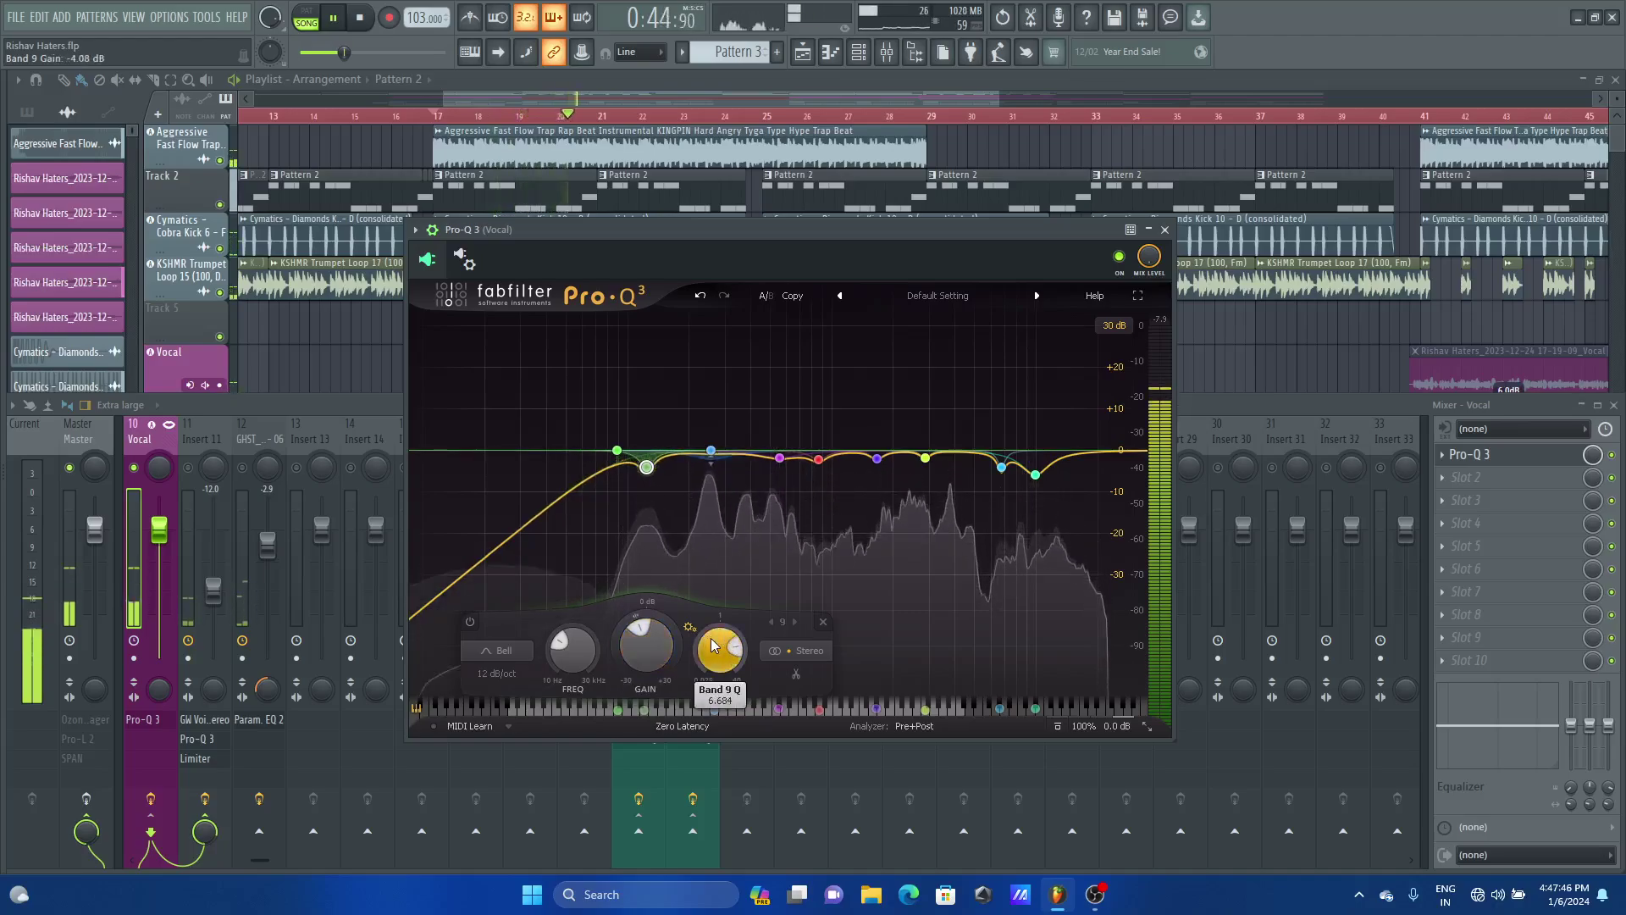
scroll(718, 648, down, 5)
key(space)
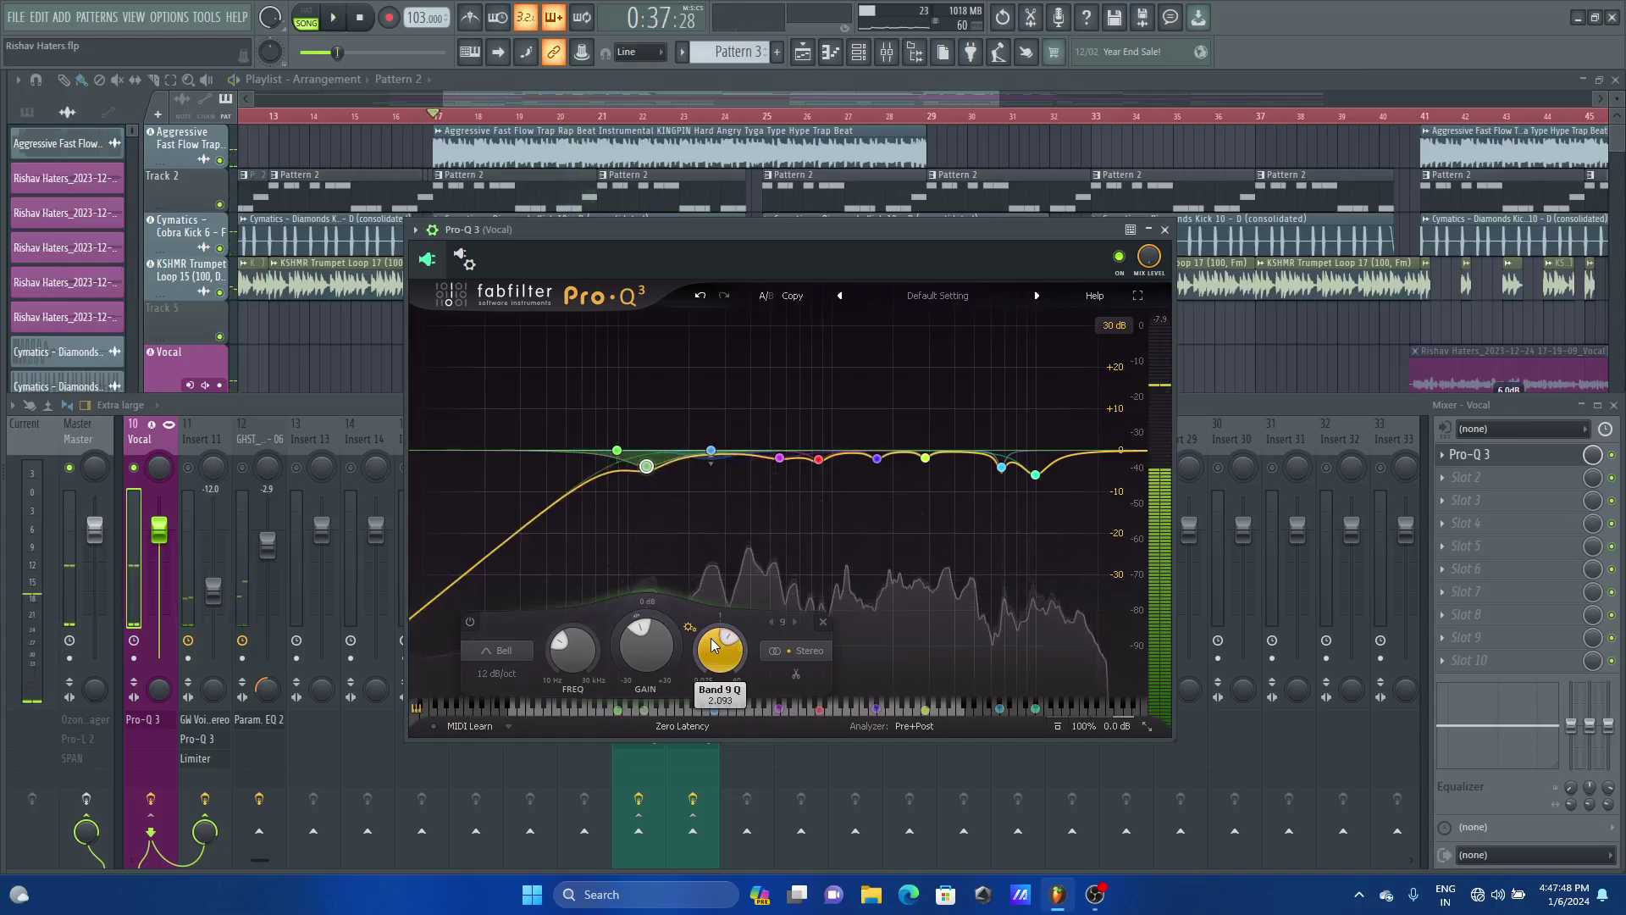
Play the vocal with the 124 Hz band bypassed to compare, and re-enable the band
mouse_move(647, 468)
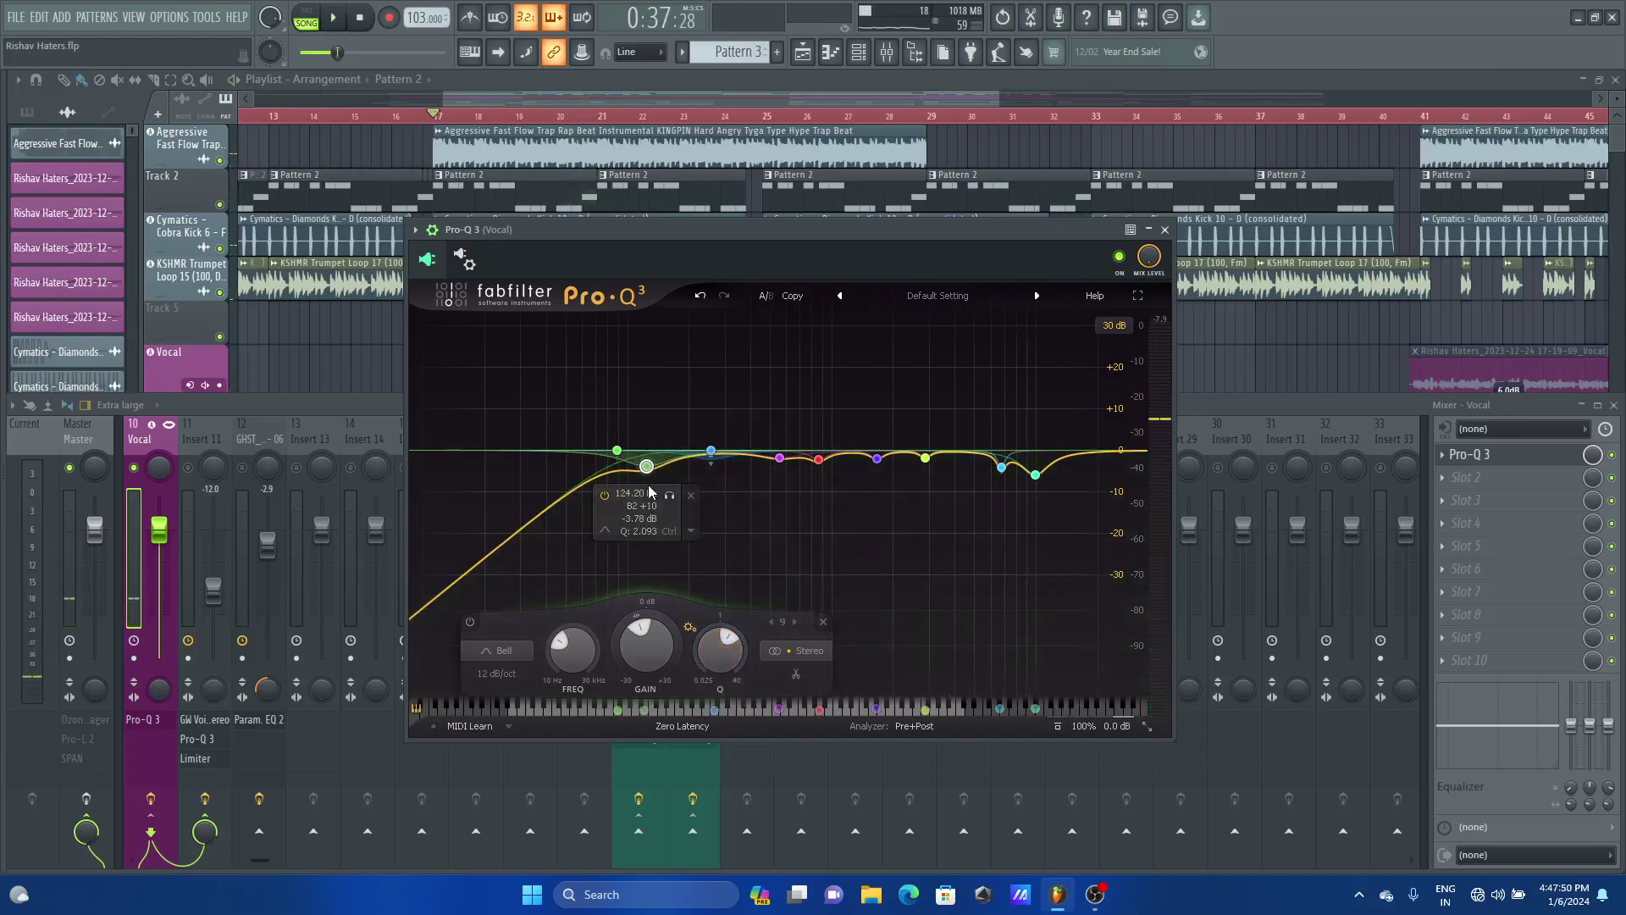
click(604, 495)
key(space)
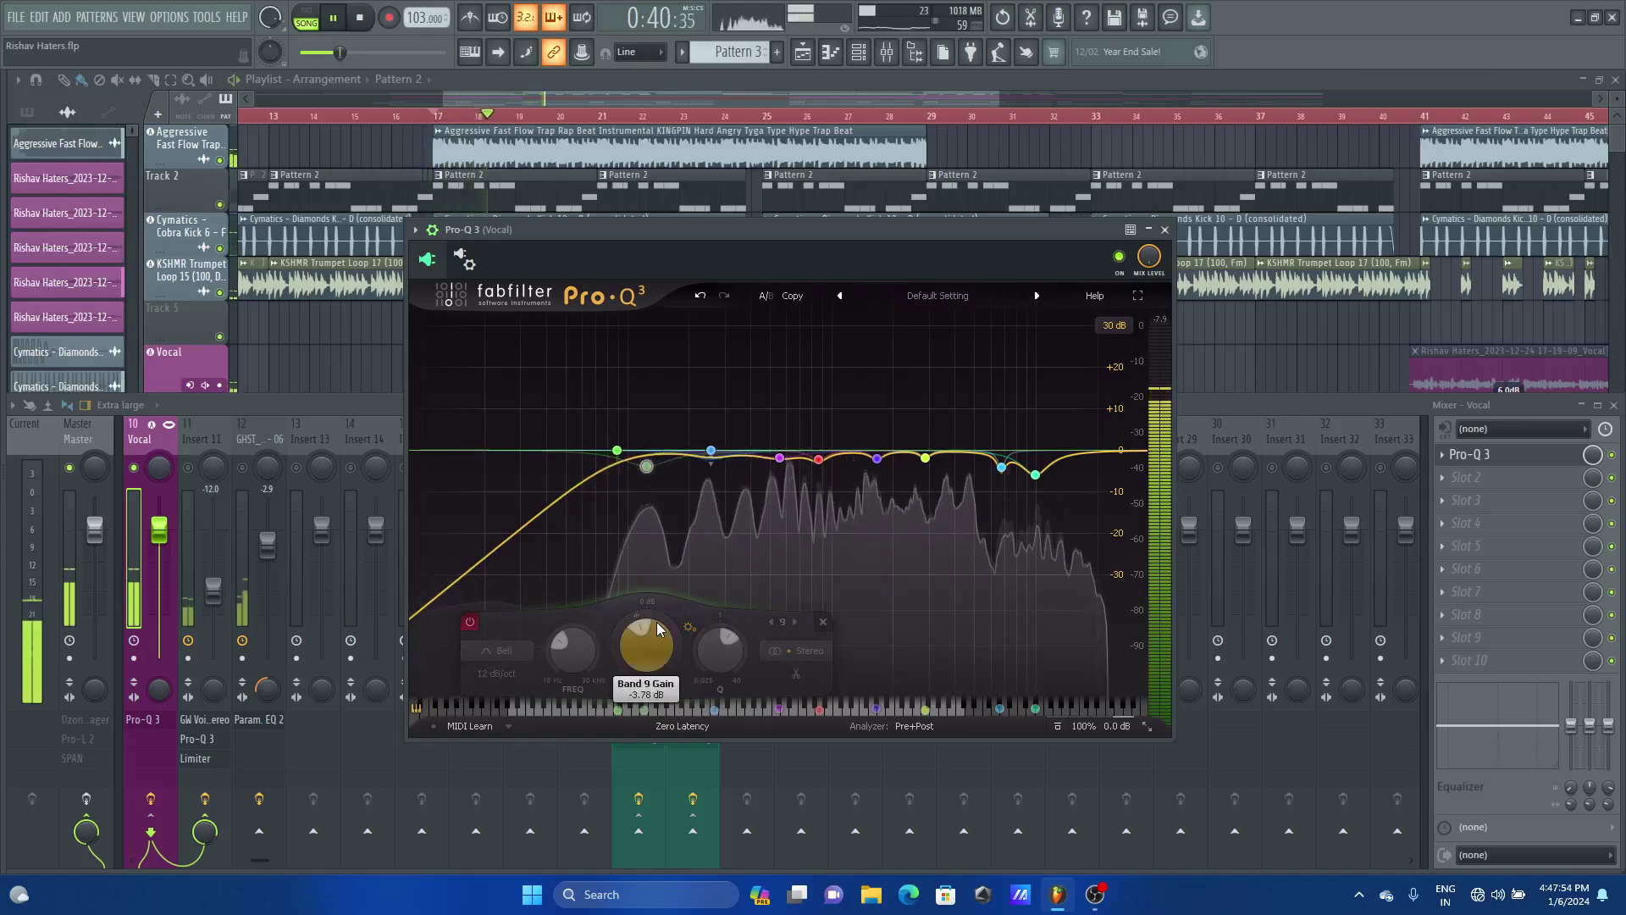
key(space)
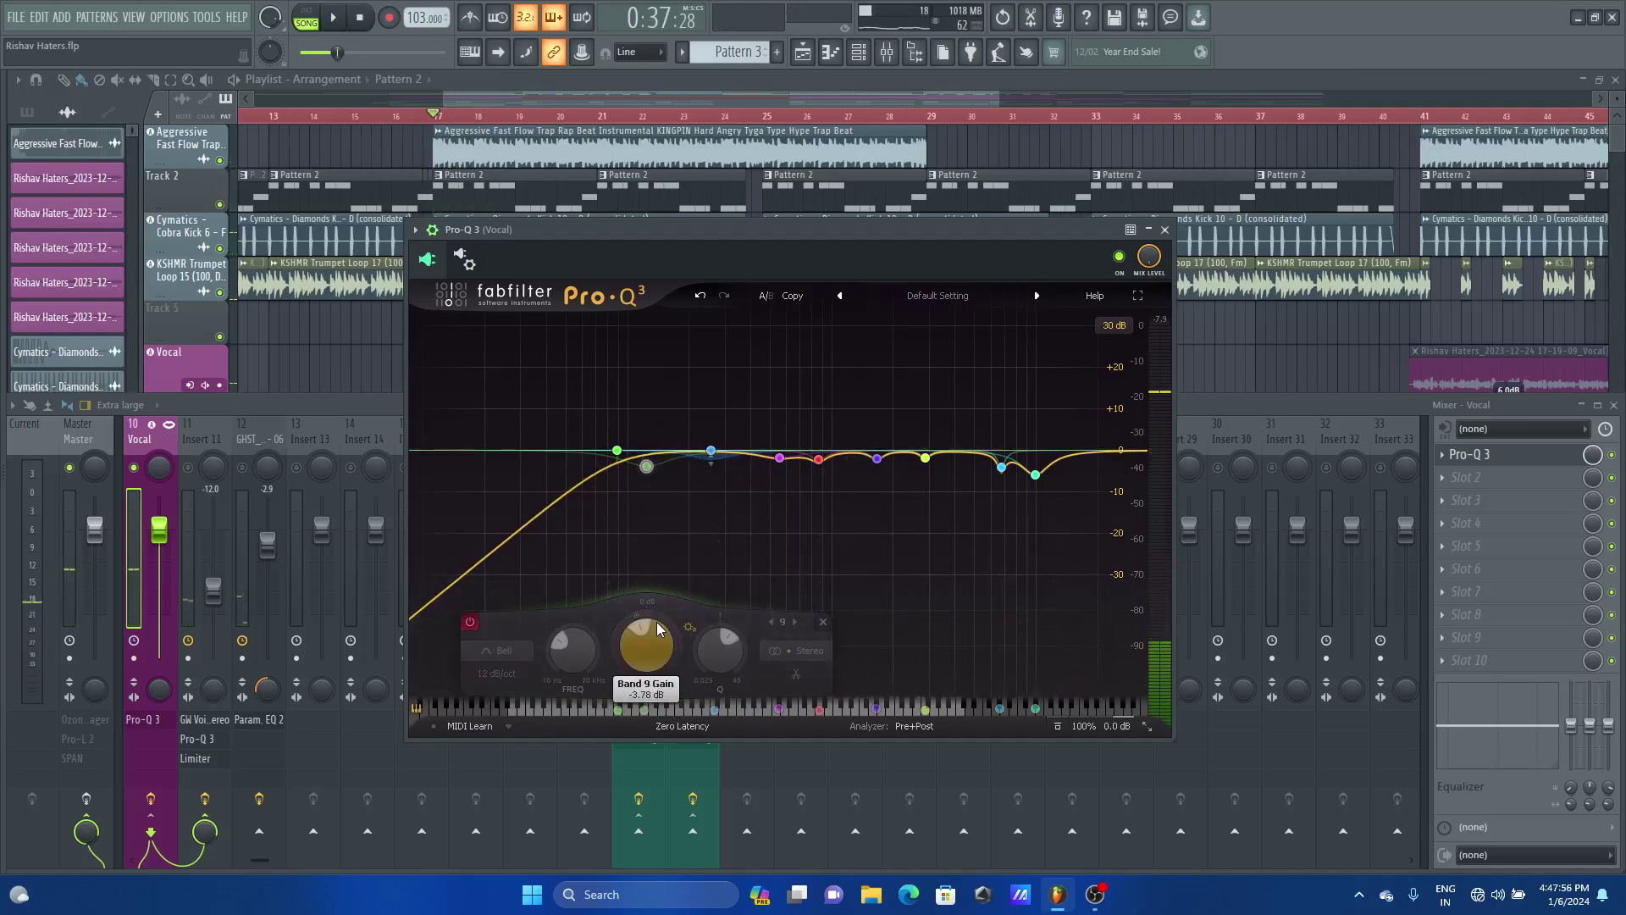
mouse_move(644, 468)
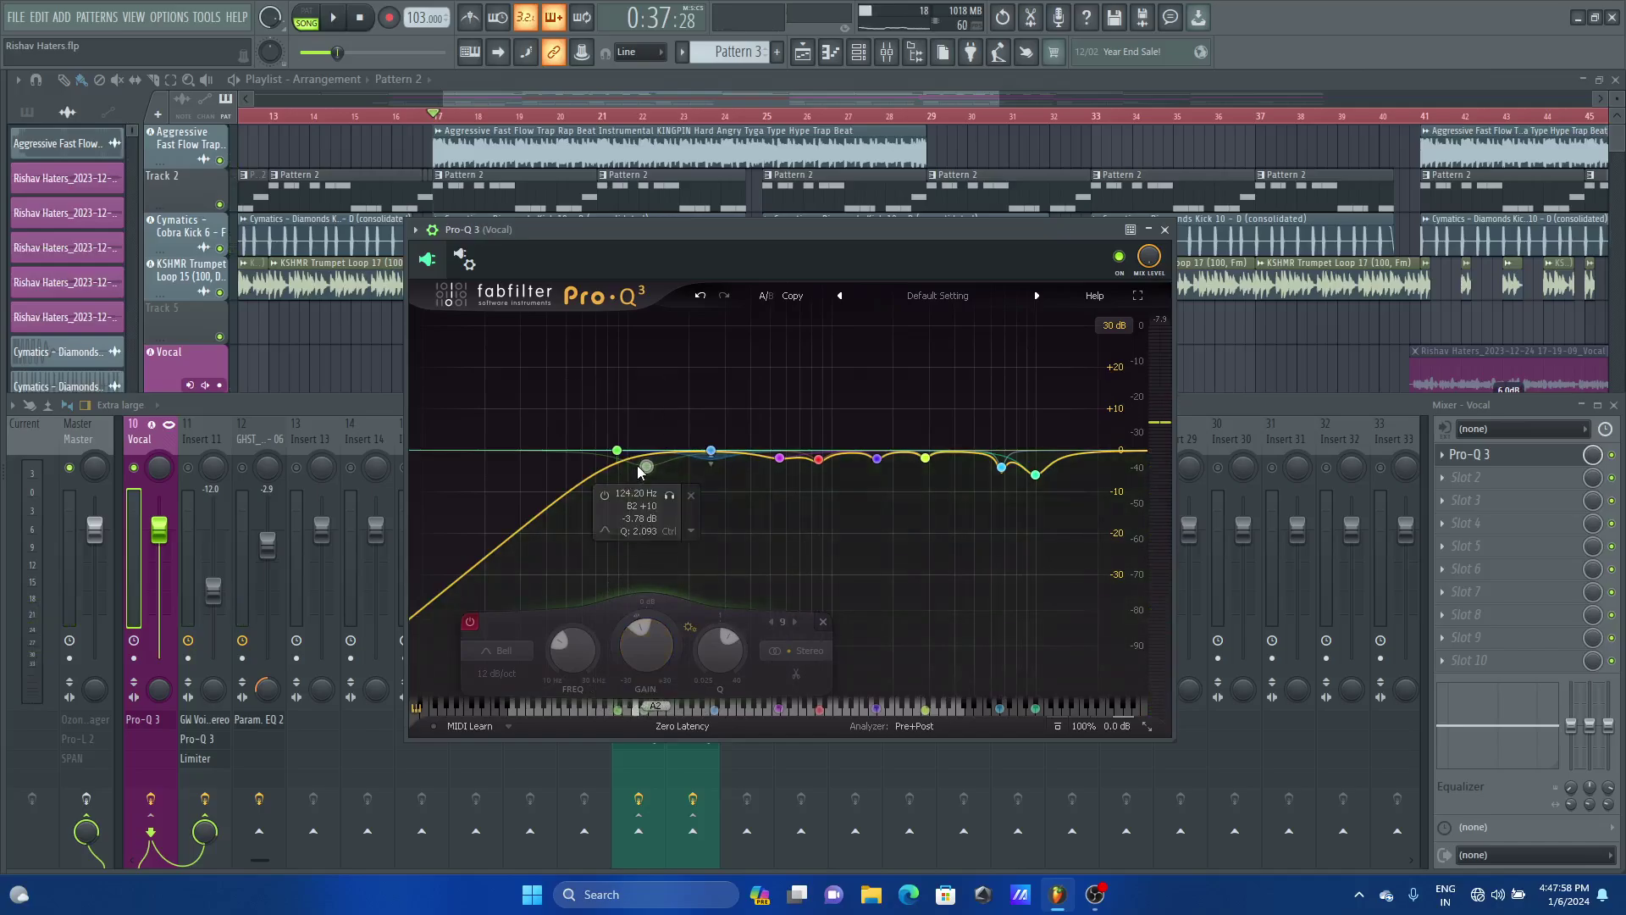
click(605, 496)
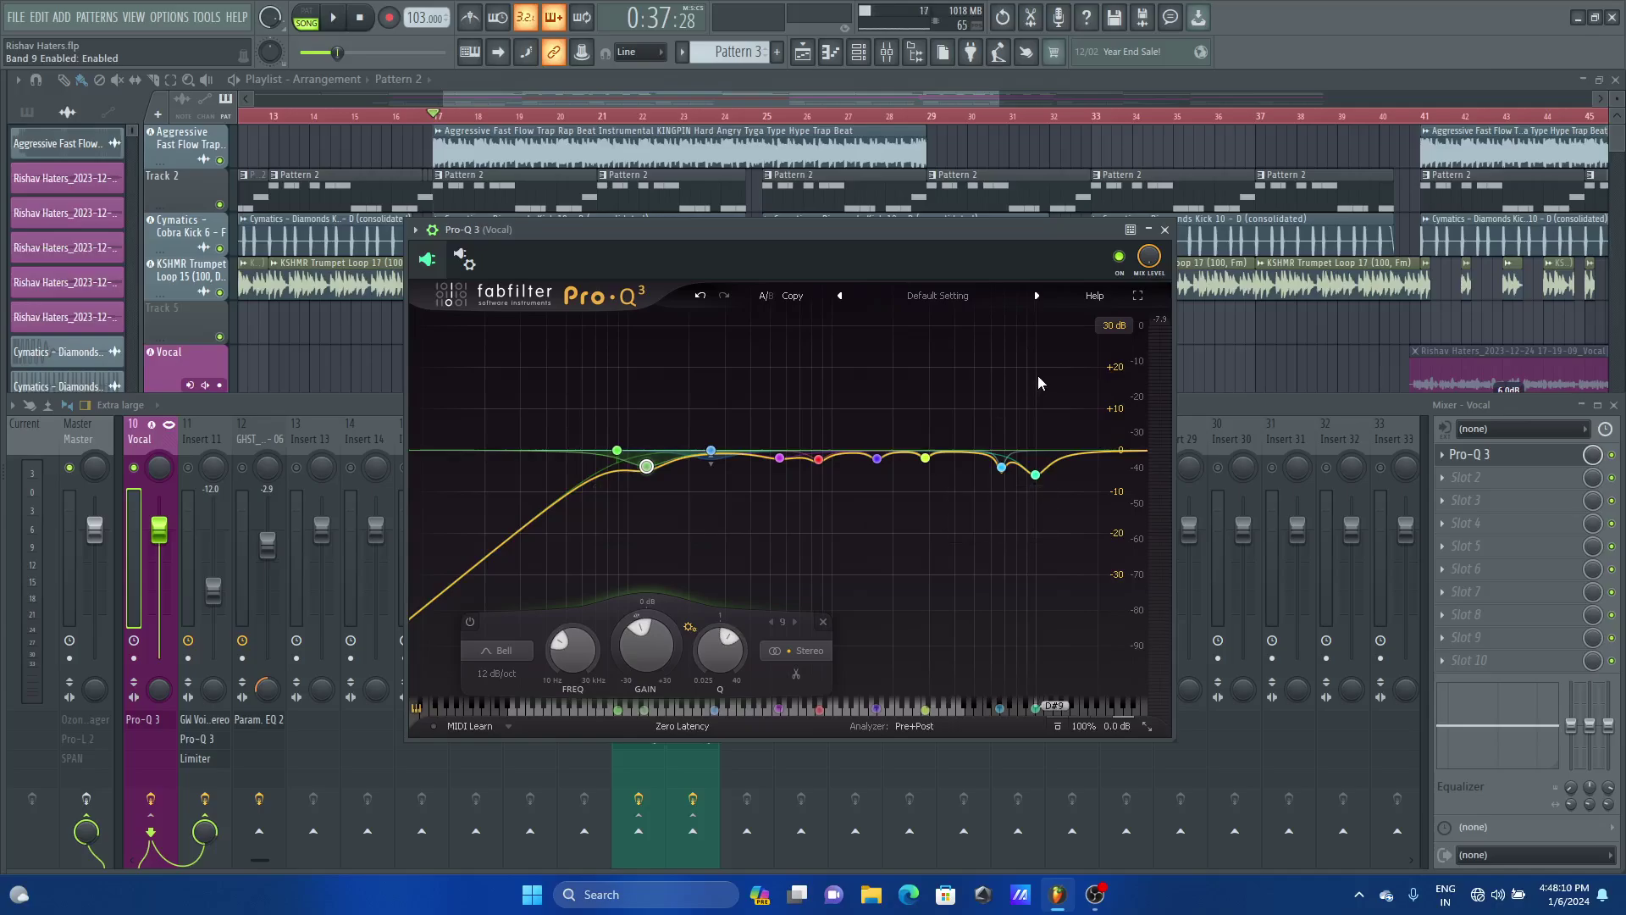
Close the Pro-Q 3 window, unsolo the Vocal mixer track and play the full mix
mouse_move(779, 458)
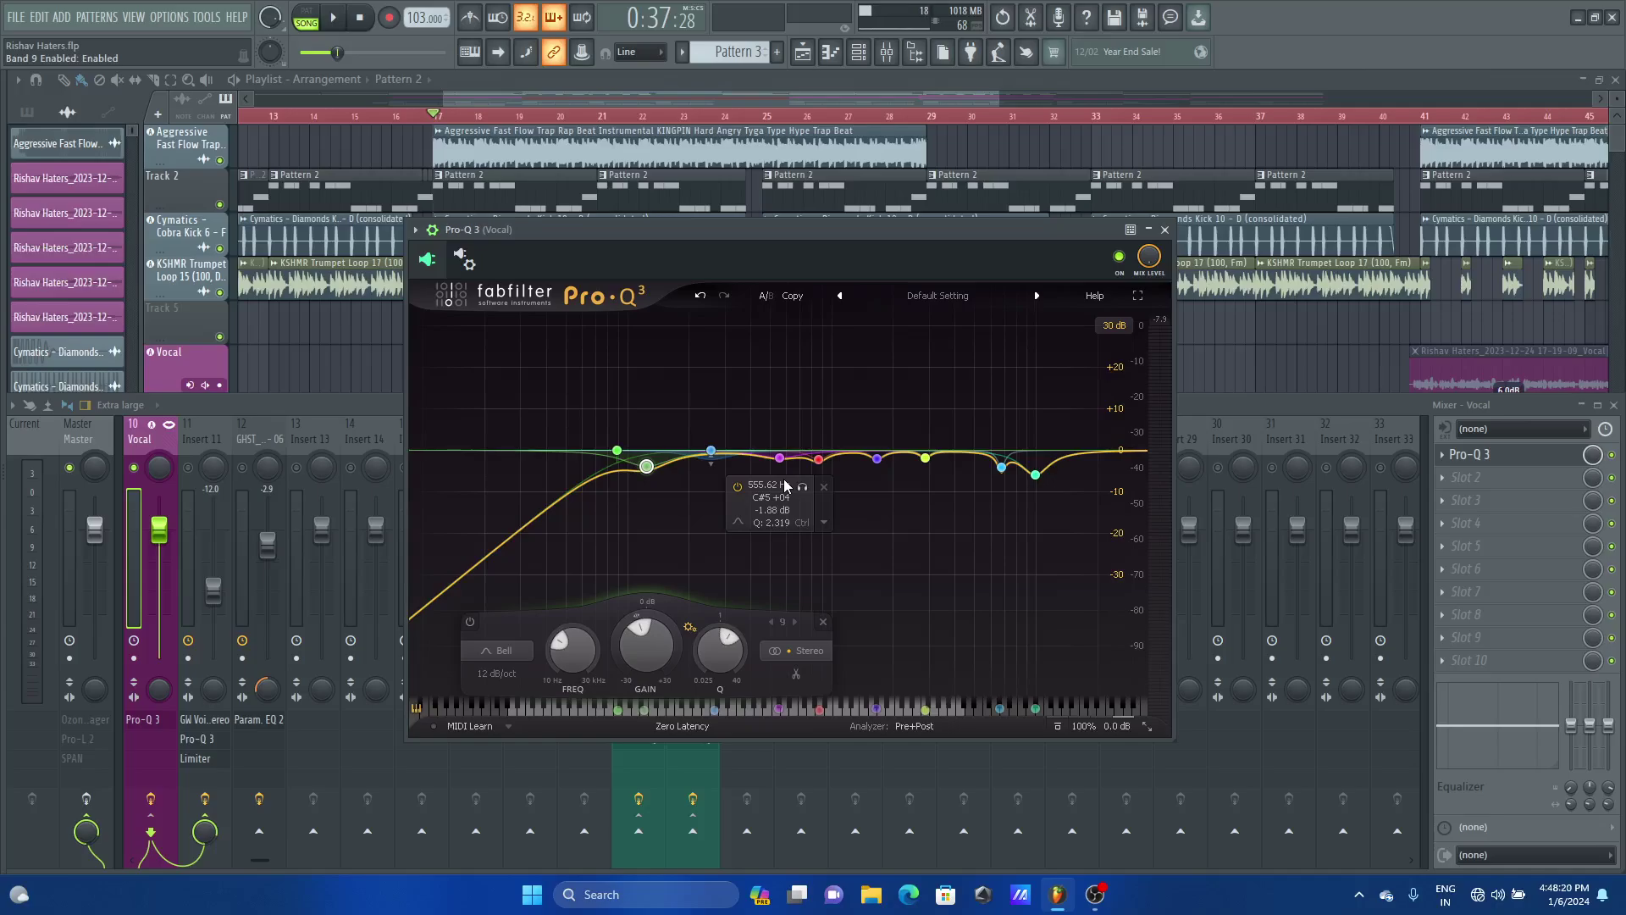
click(1165, 230)
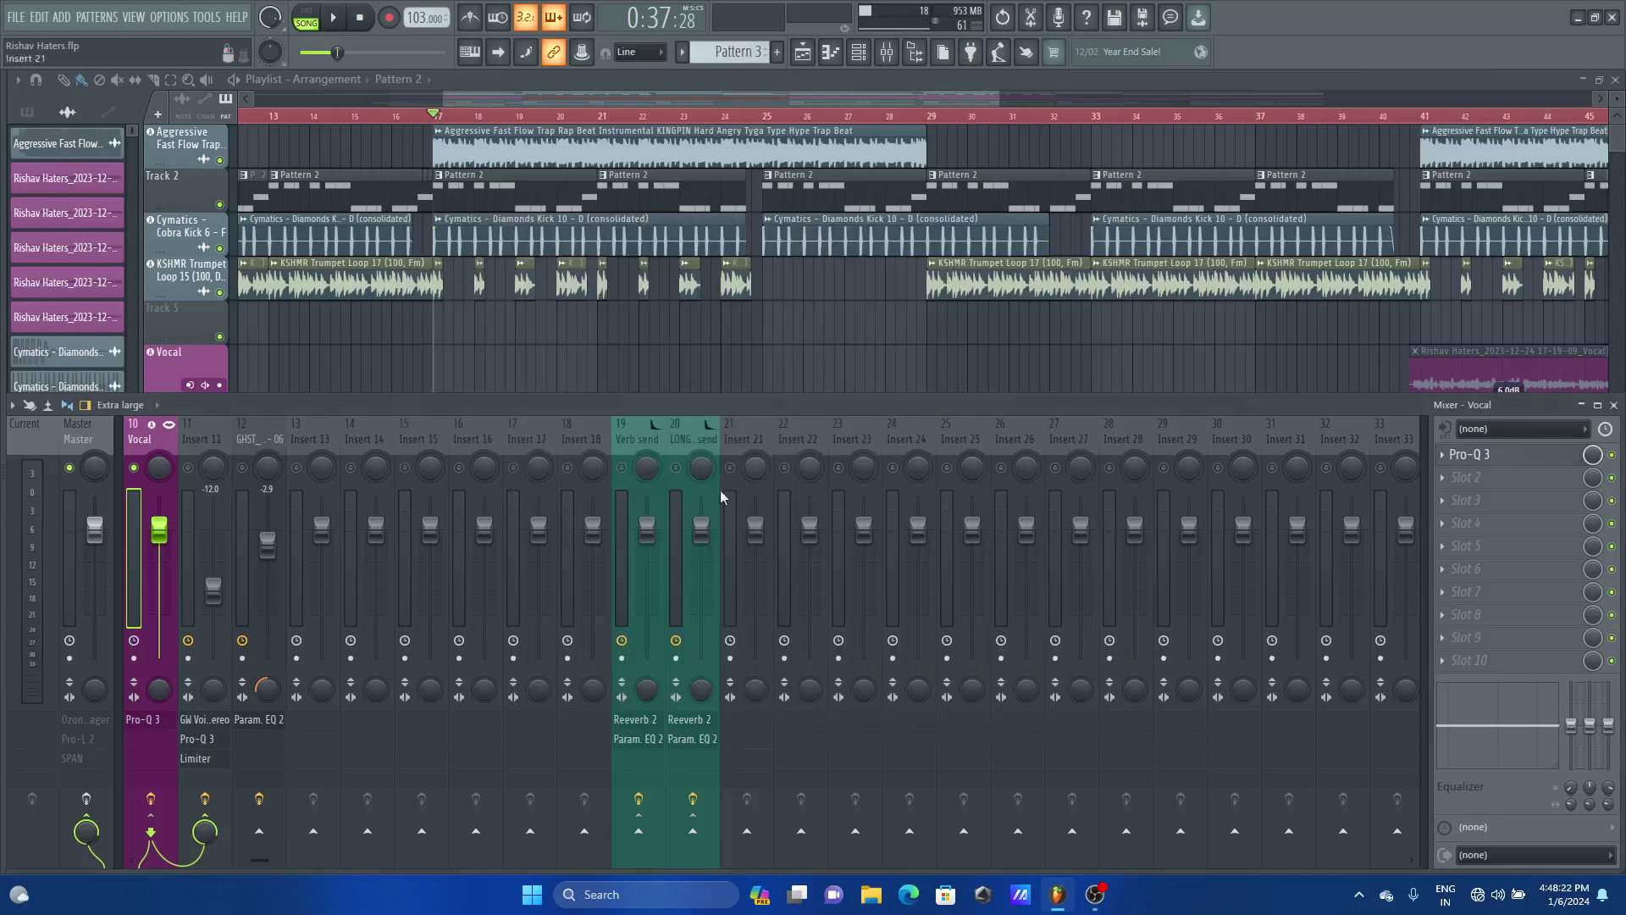
scroll(205, 430, up, 3)
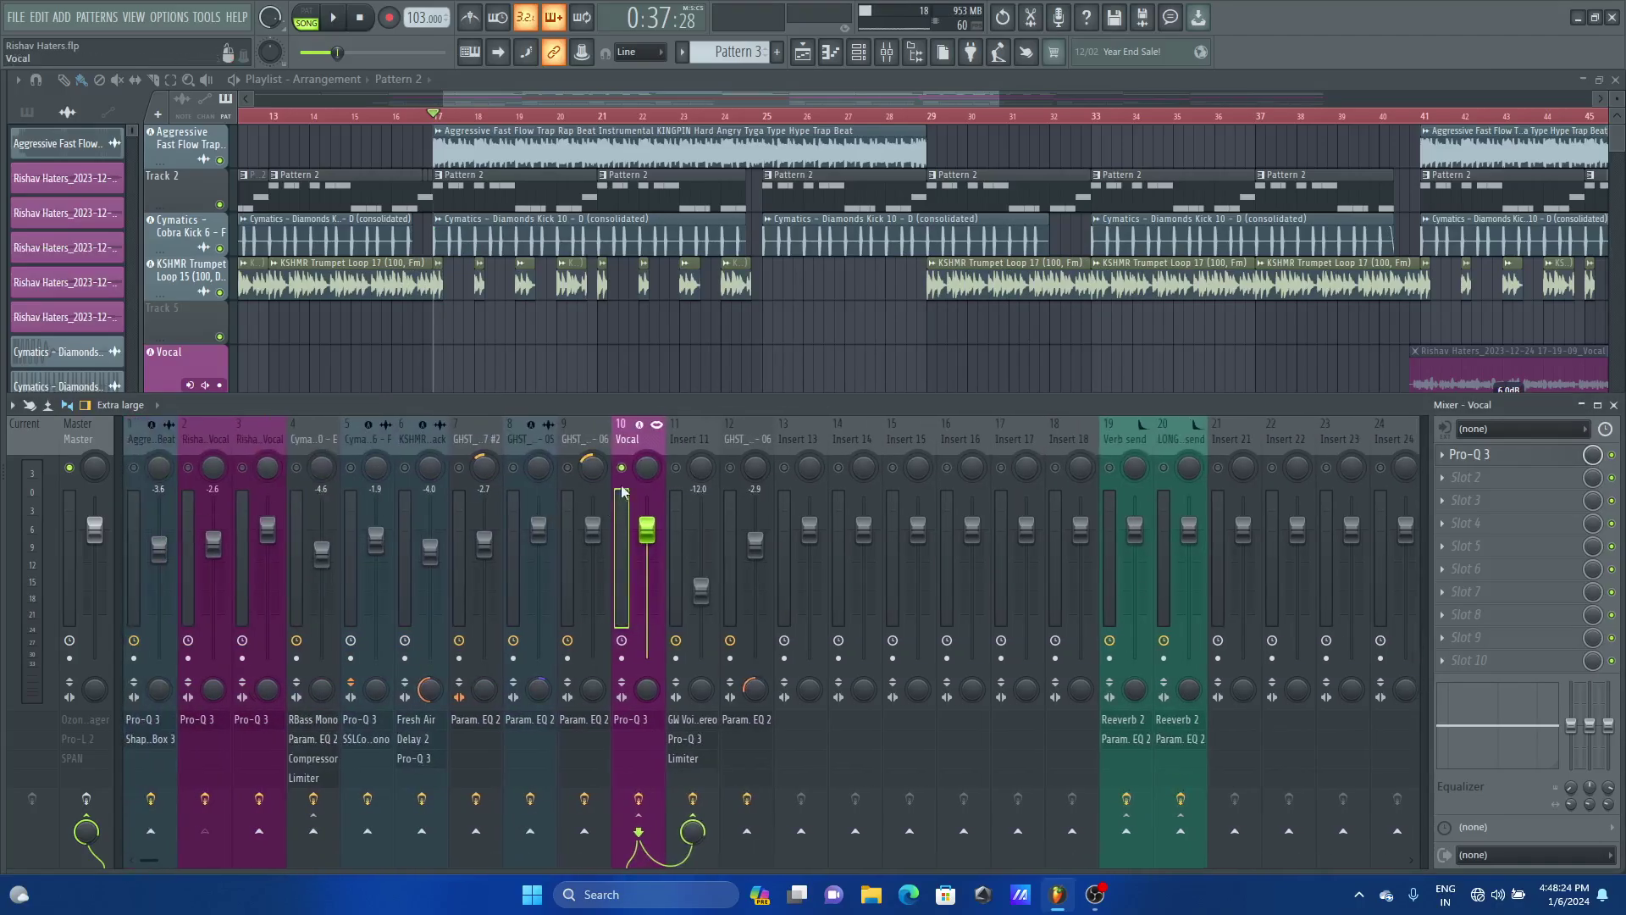
right_click(622, 471)
key(space)
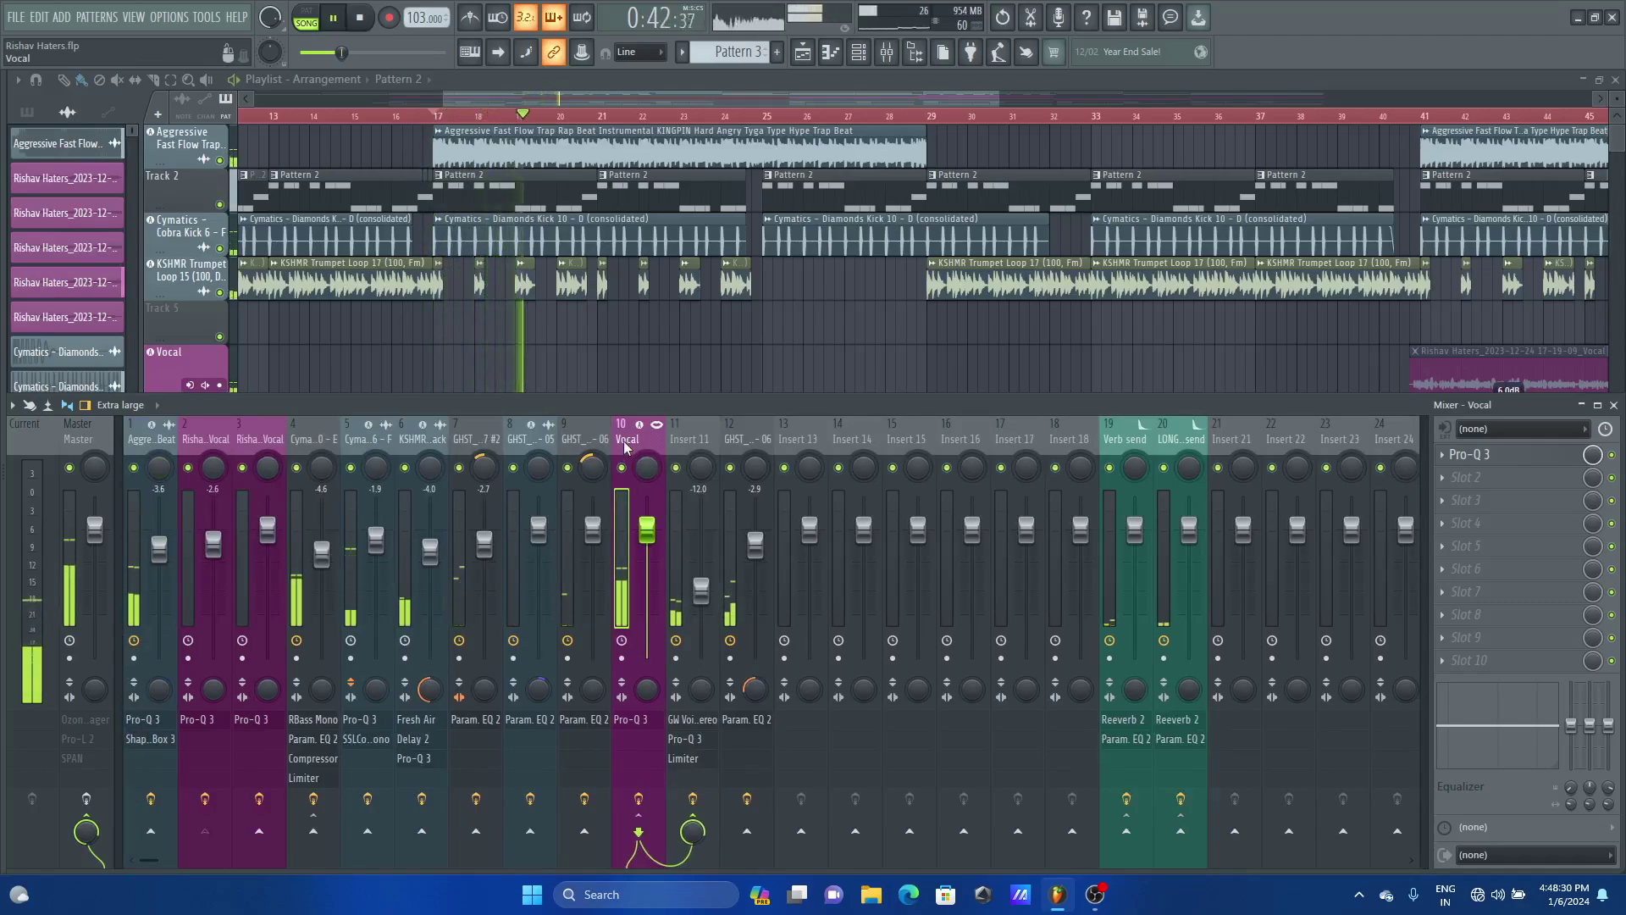
Compare the full mix with the Vocal track's Pro-Q 3 bypassed and re-enabled, and stop playback
click(1614, 456)
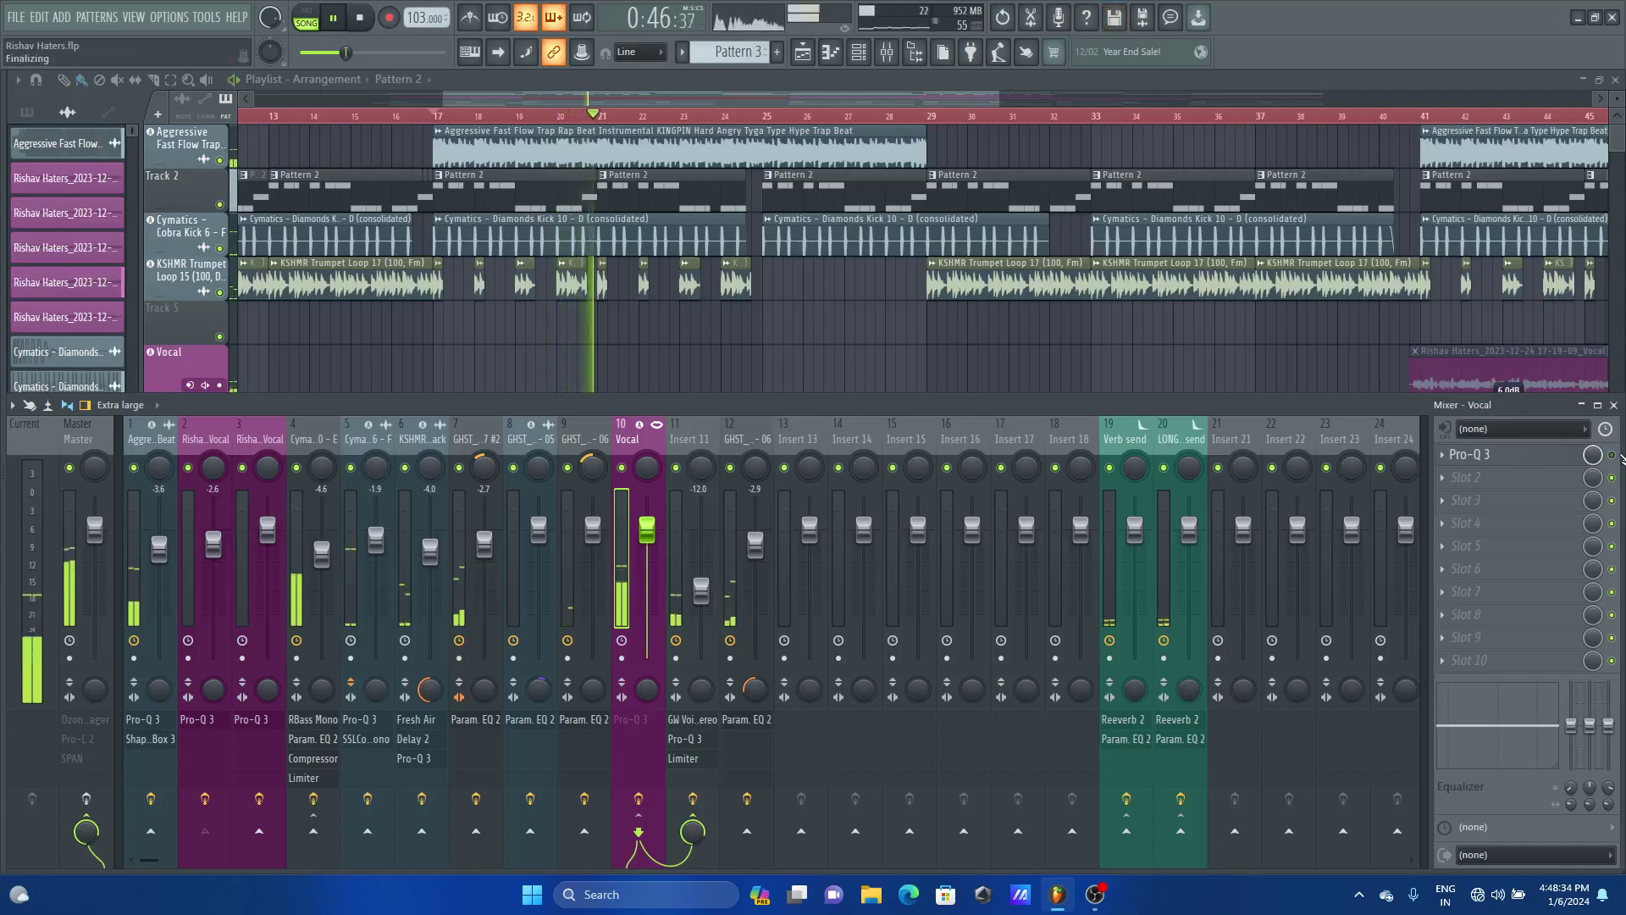
click(1620, 459)
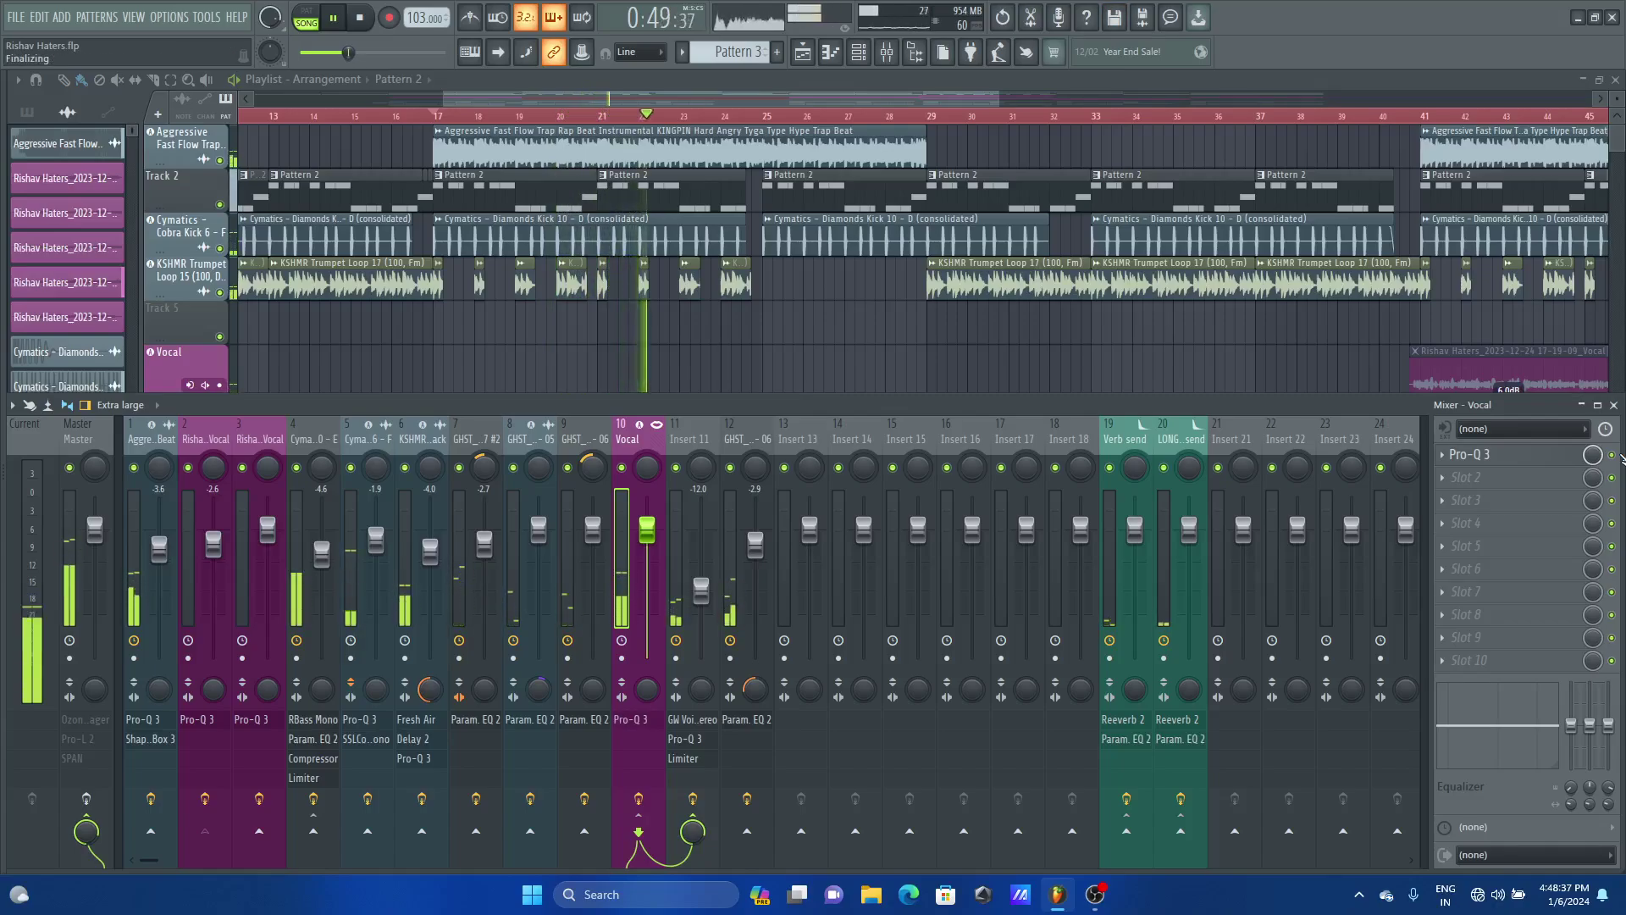
key(space)
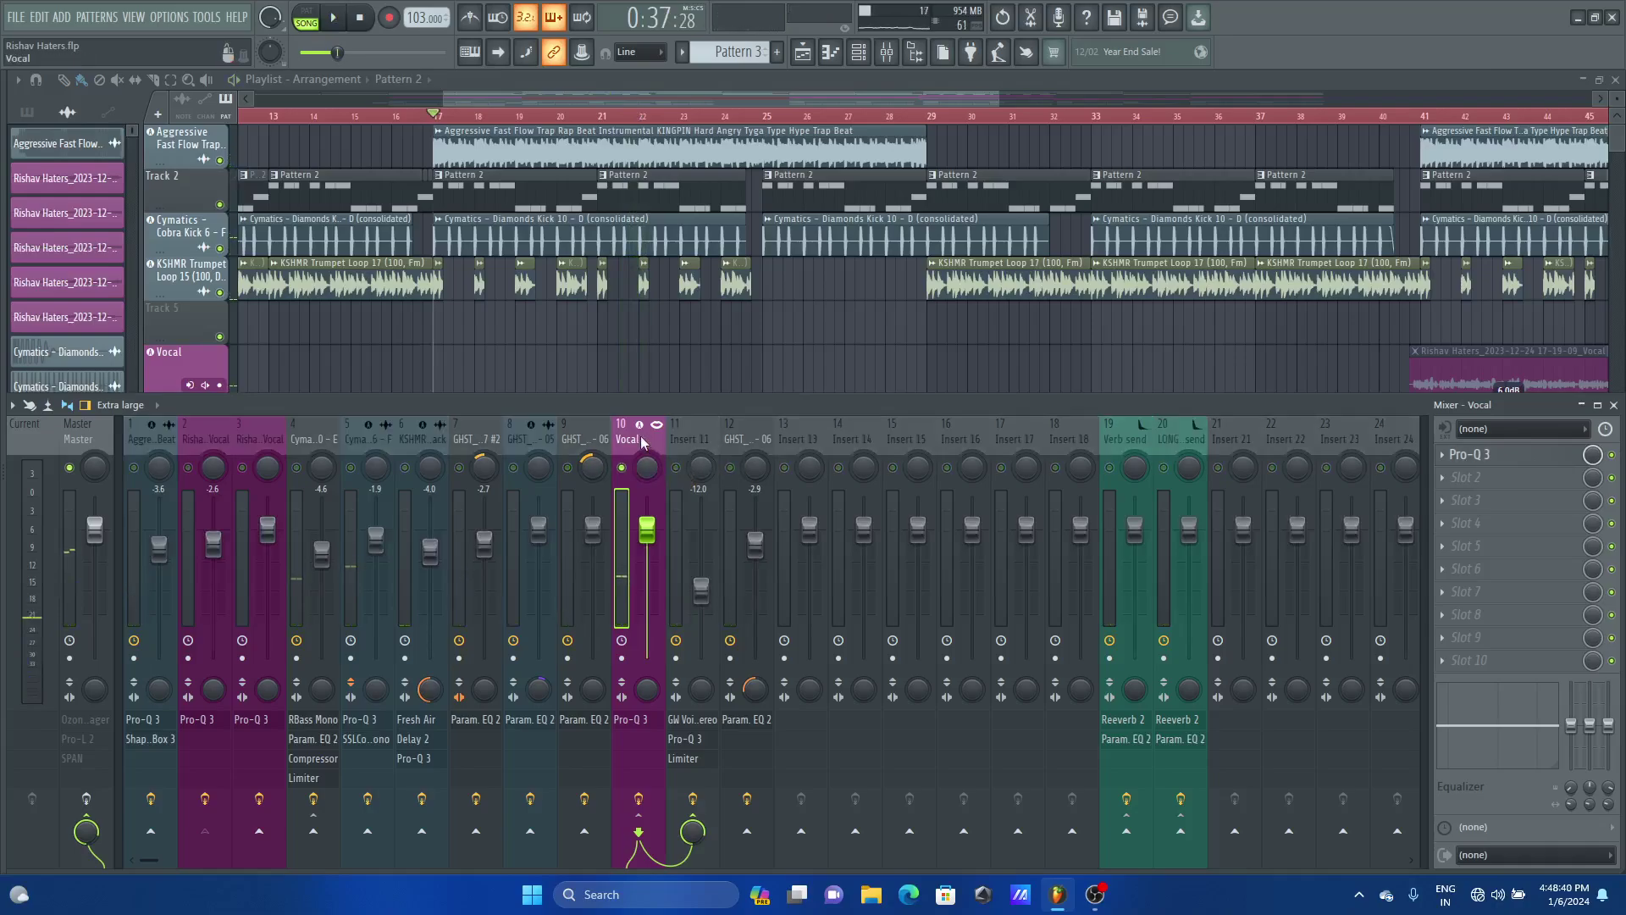
Set the Vocal's Pro-Q 3 display range to 12 dB and adjust the 9.9 kHz band to about -5.1 dB with a Q of about 5
click(1512, 464)
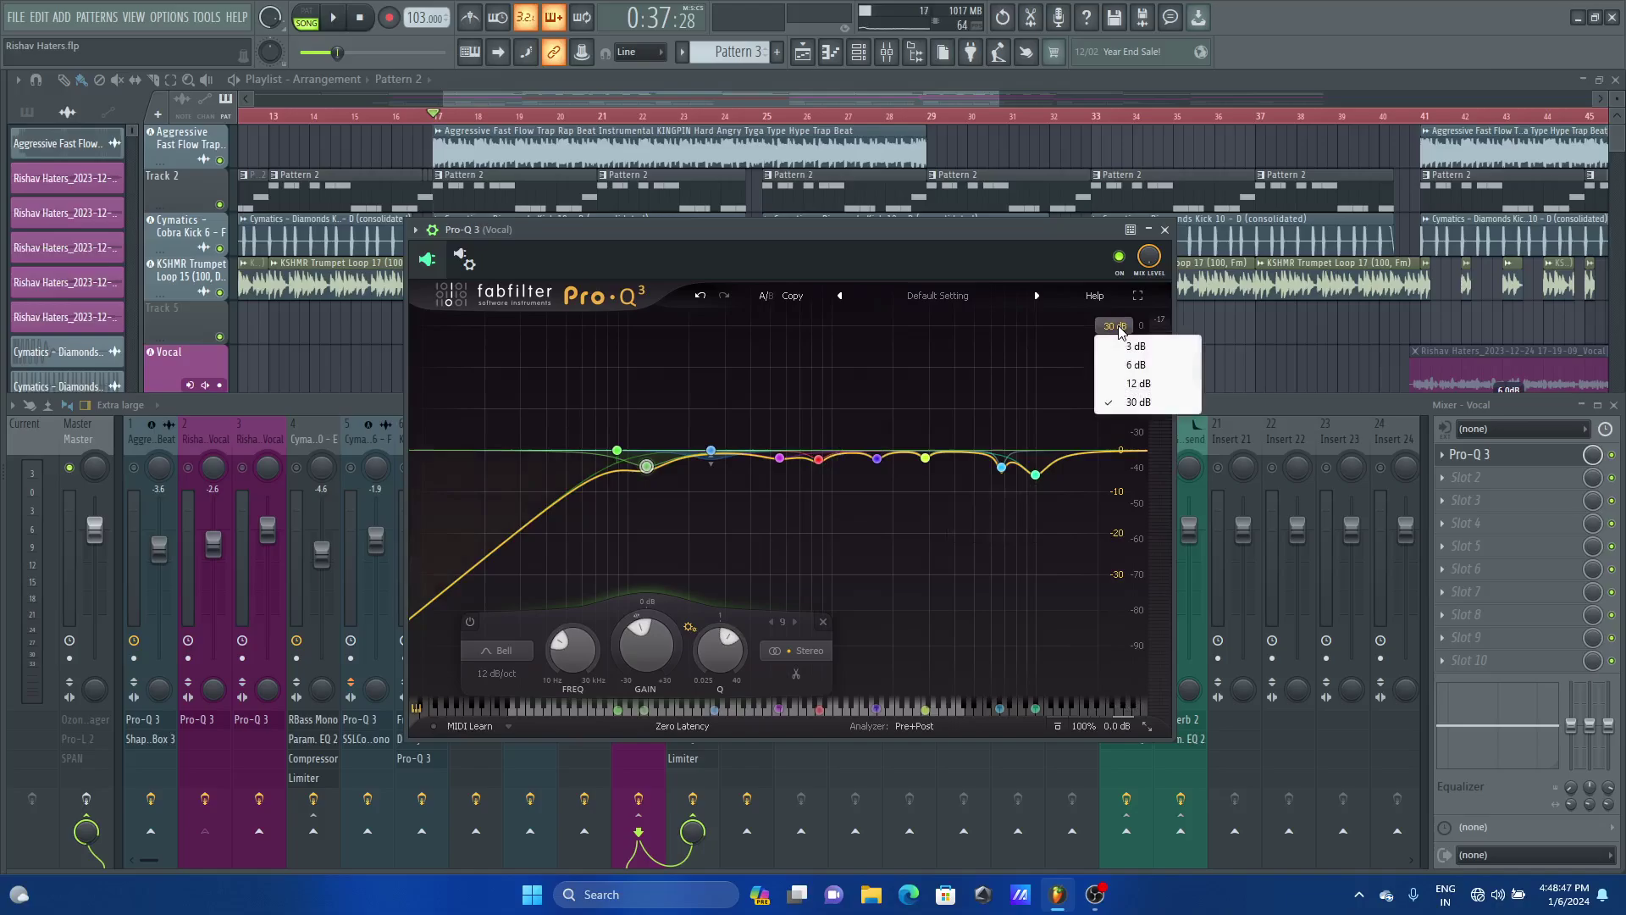
click(1137, 383)
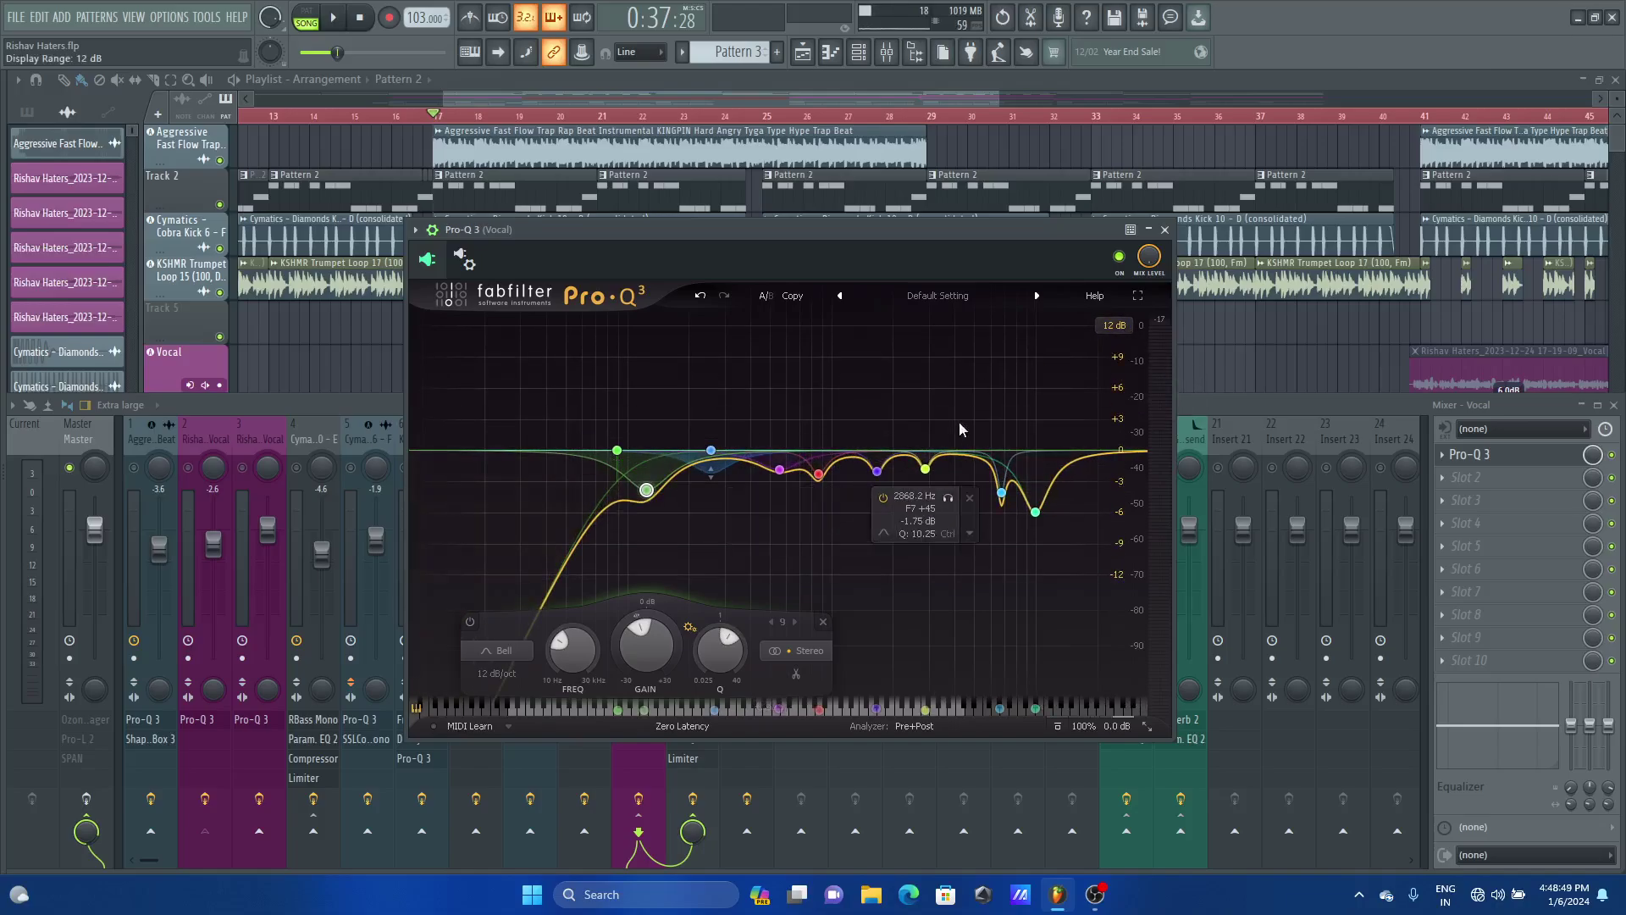
click(1035, 512)
click(935, 650)
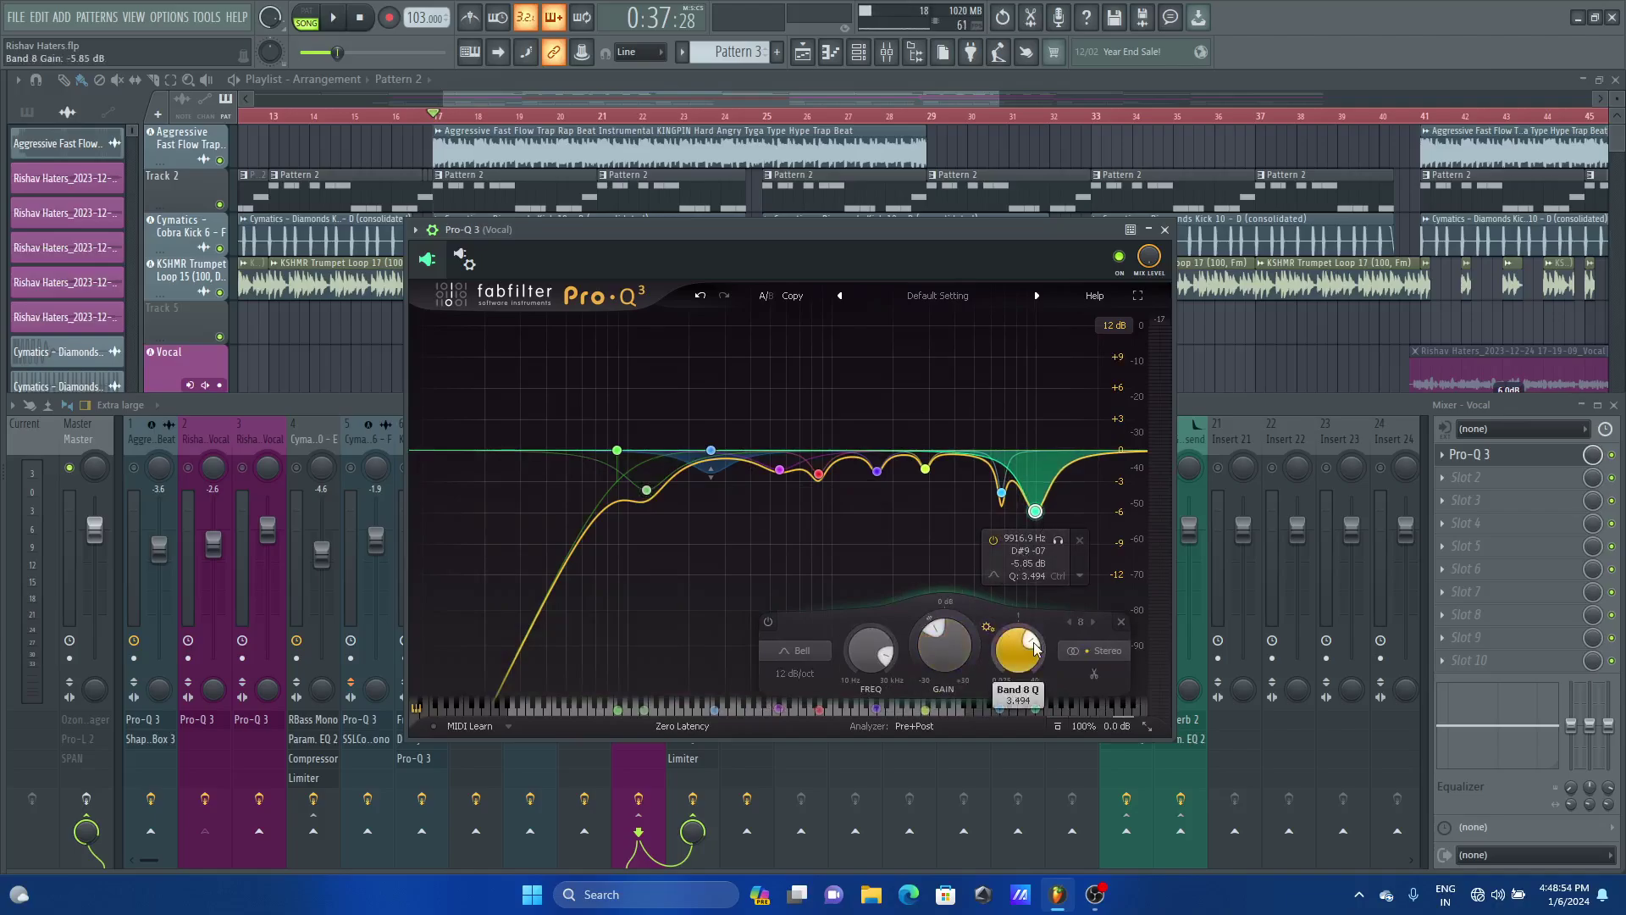
scroll(1034, 647, up, 3)
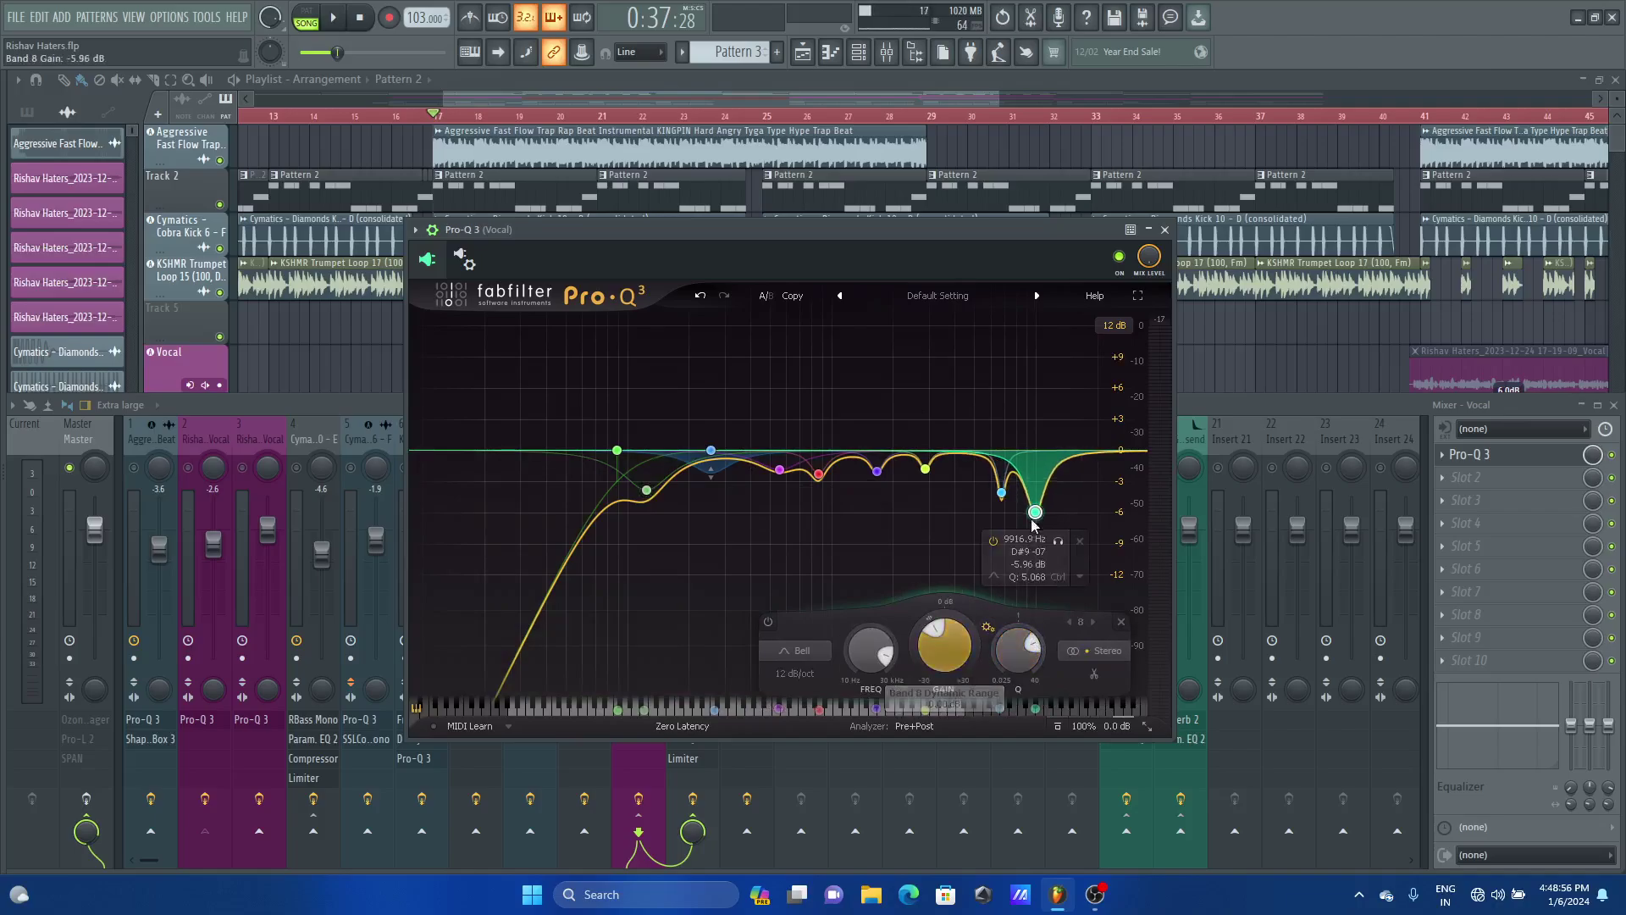
scroll(963, 644, up, 2)
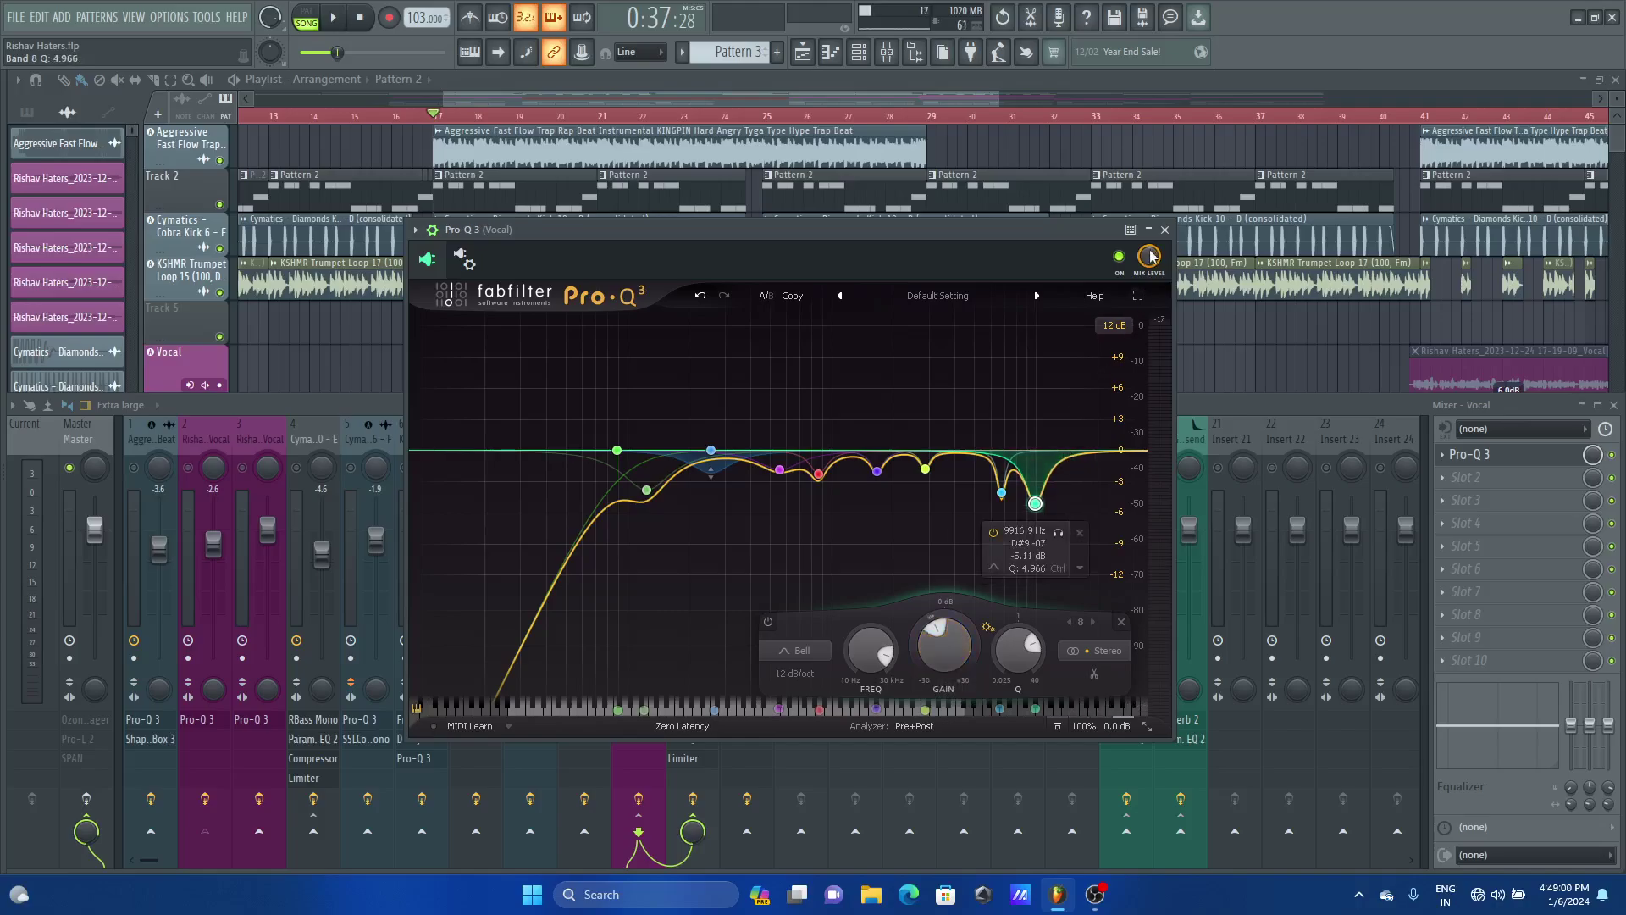
click(1164, 230)
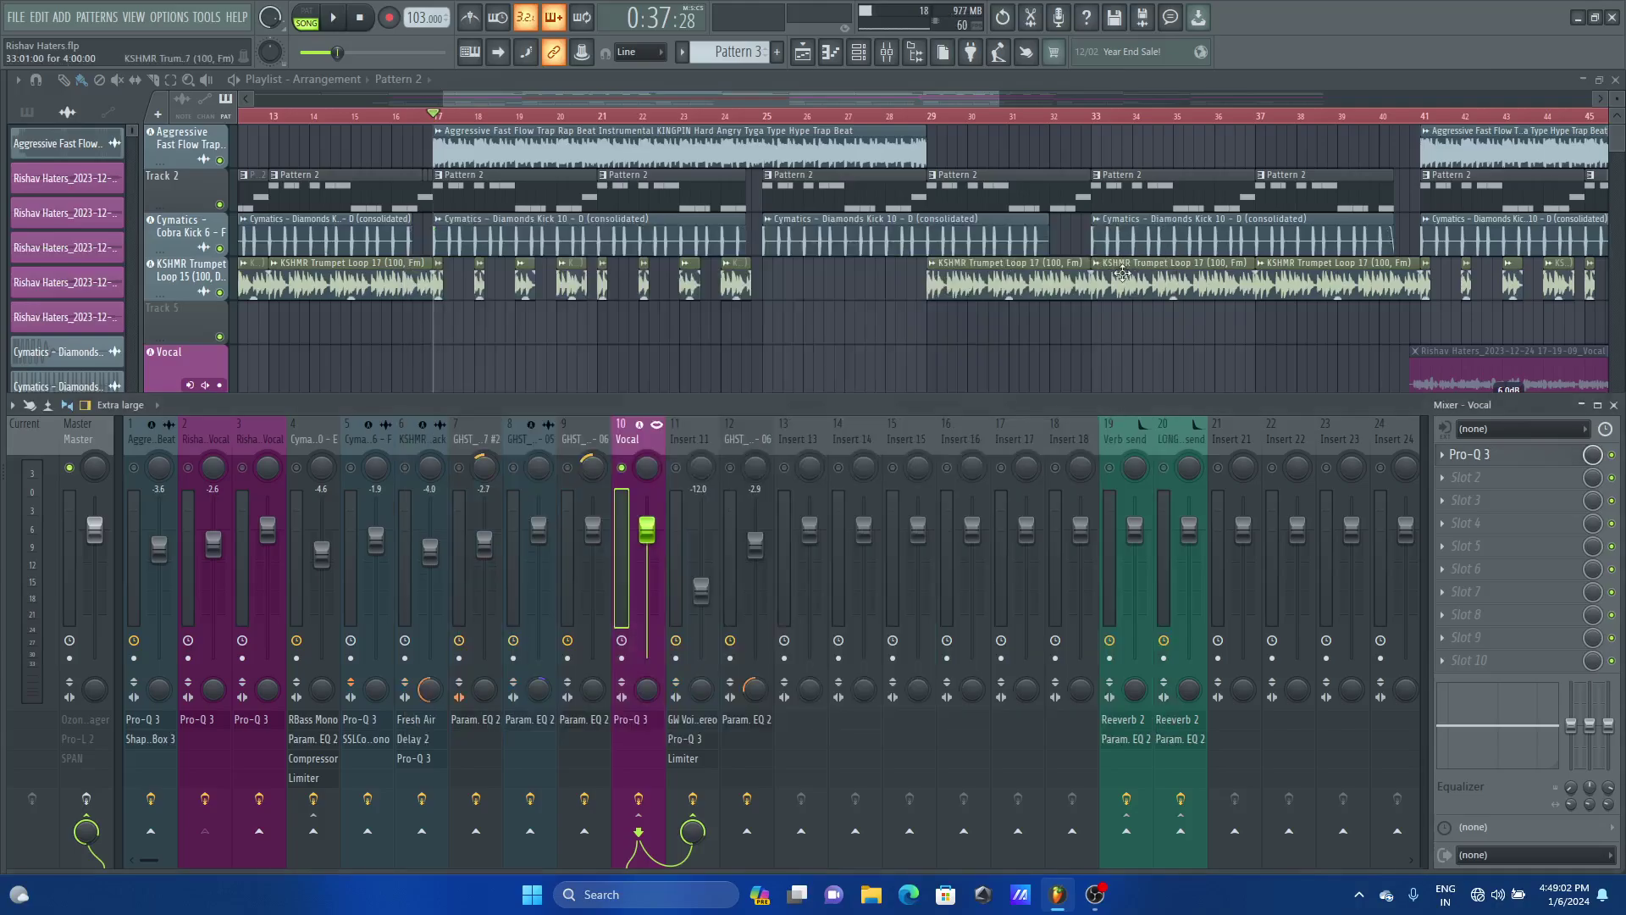
Load a second Pro-Q 3 into slot 2 of the Vocal mixer track and close its window
click(1497, 487)
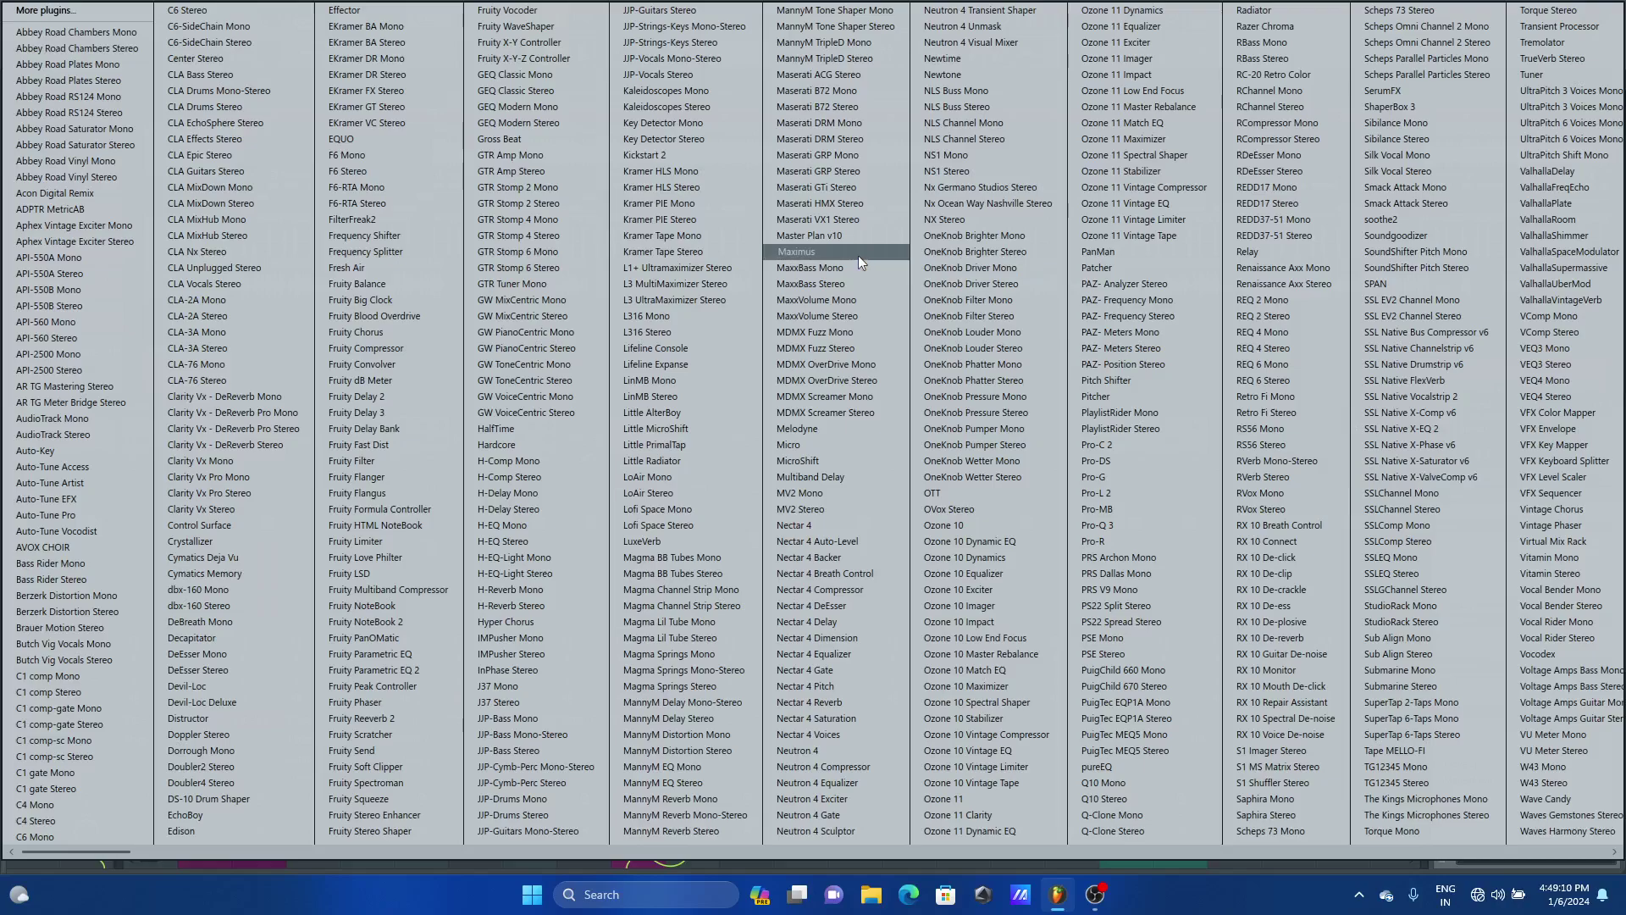
click(1106, 525)
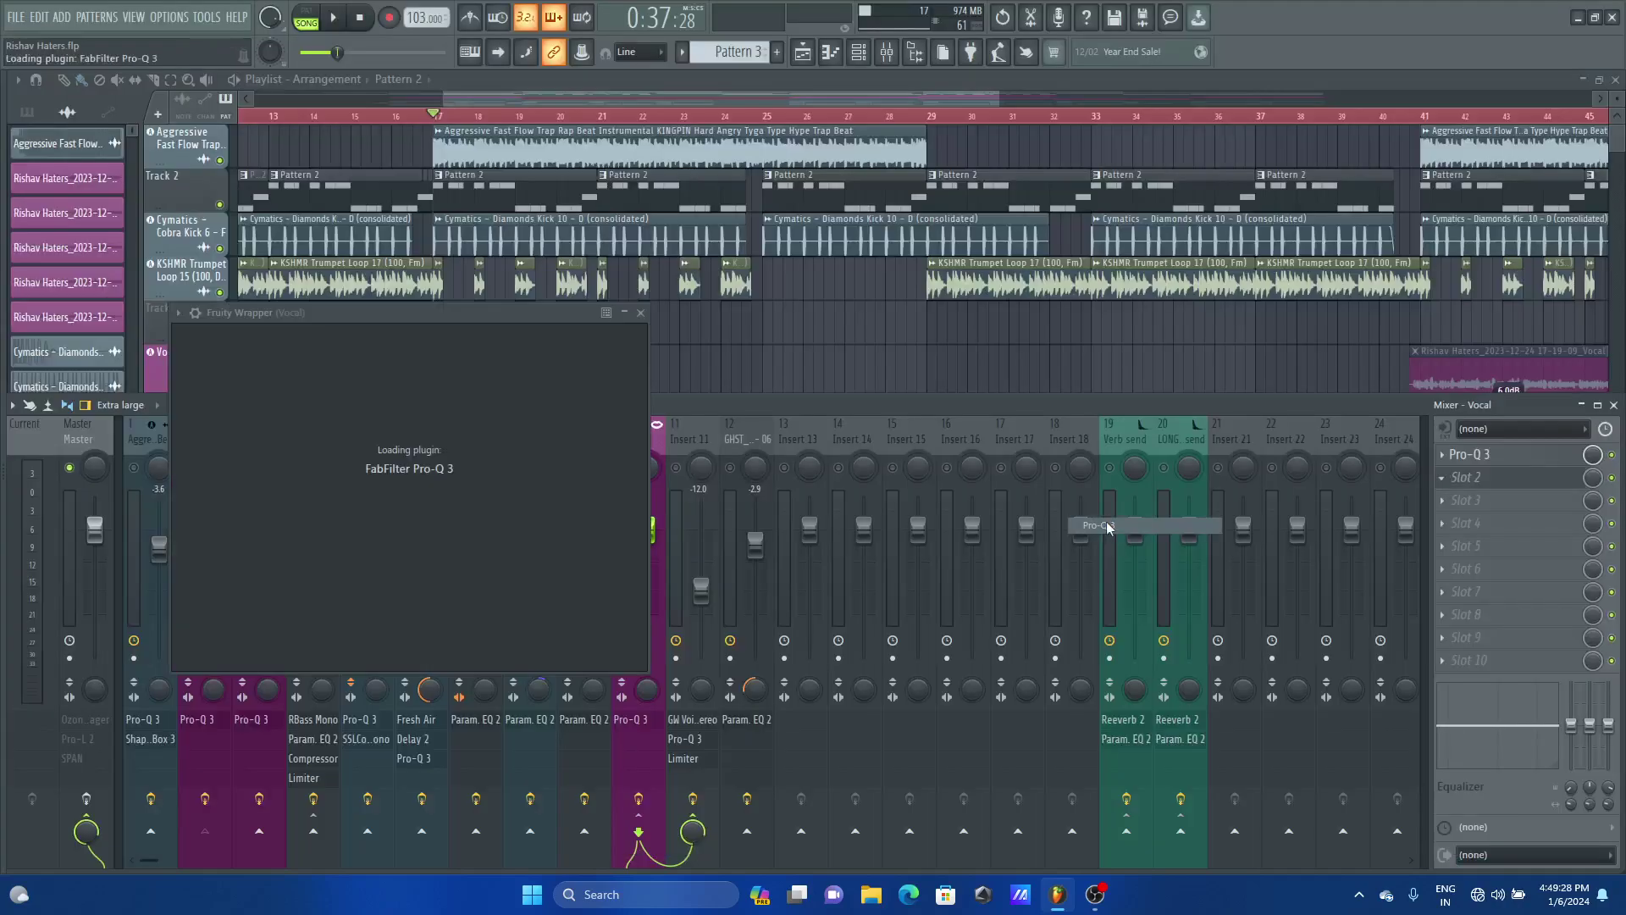
drag(681, 315, 760, 316)
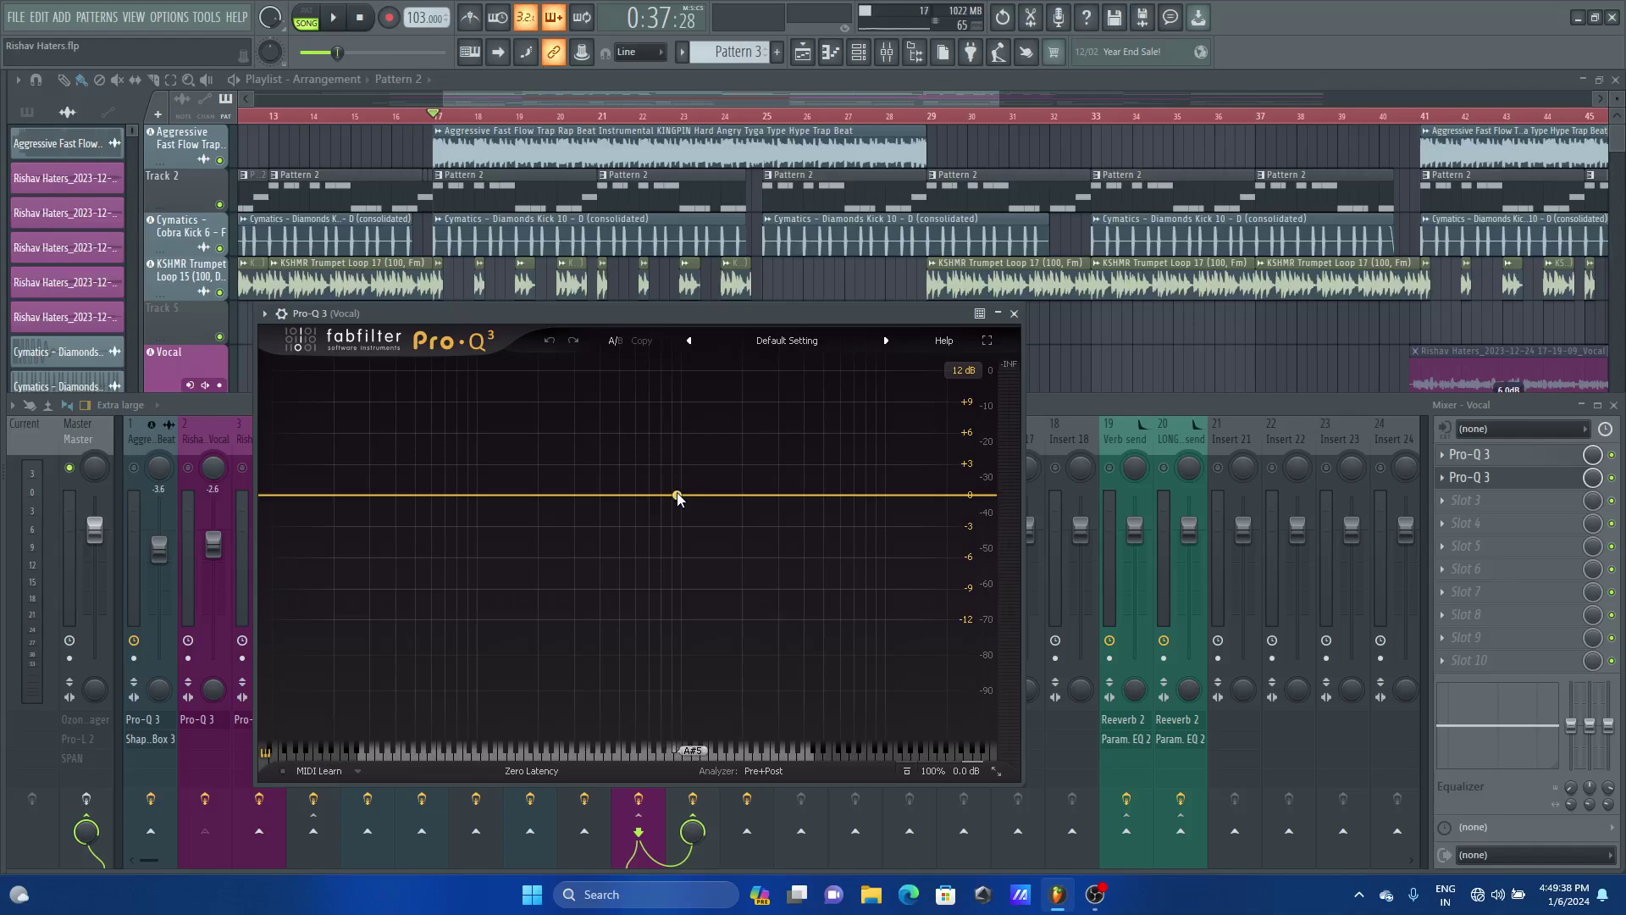
click(1015, 313)
Replace the plugin in slot 2 of the Vocal mixer track with Fresh Air and reposition its window
click(1443, 477)
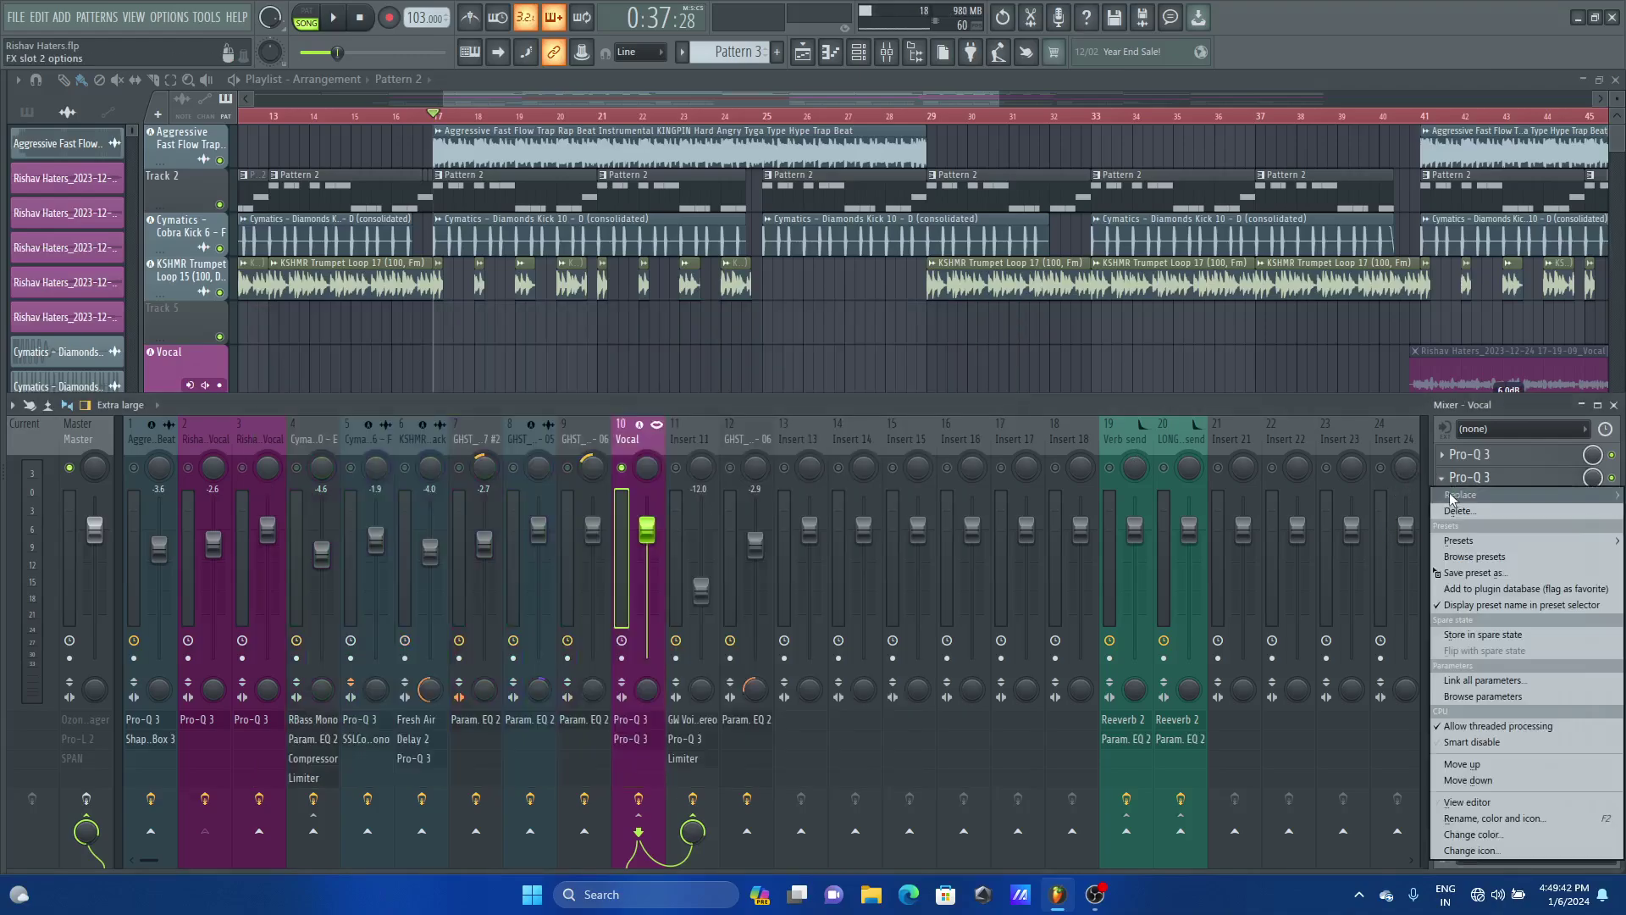
mouse_move(1457, 493)
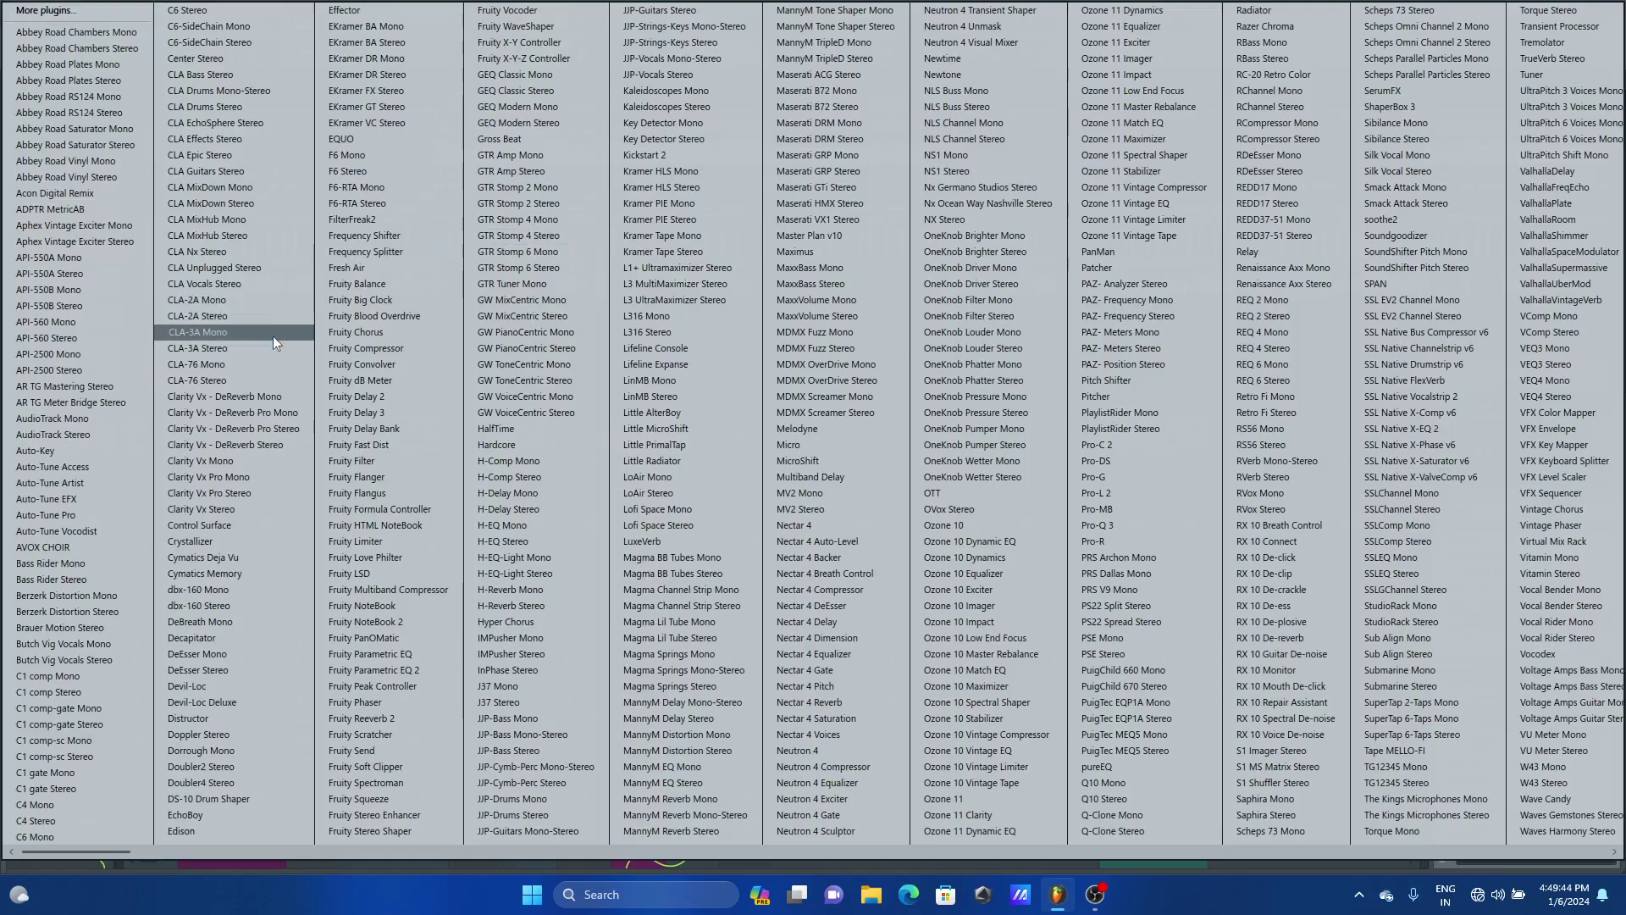
click(400, 269)
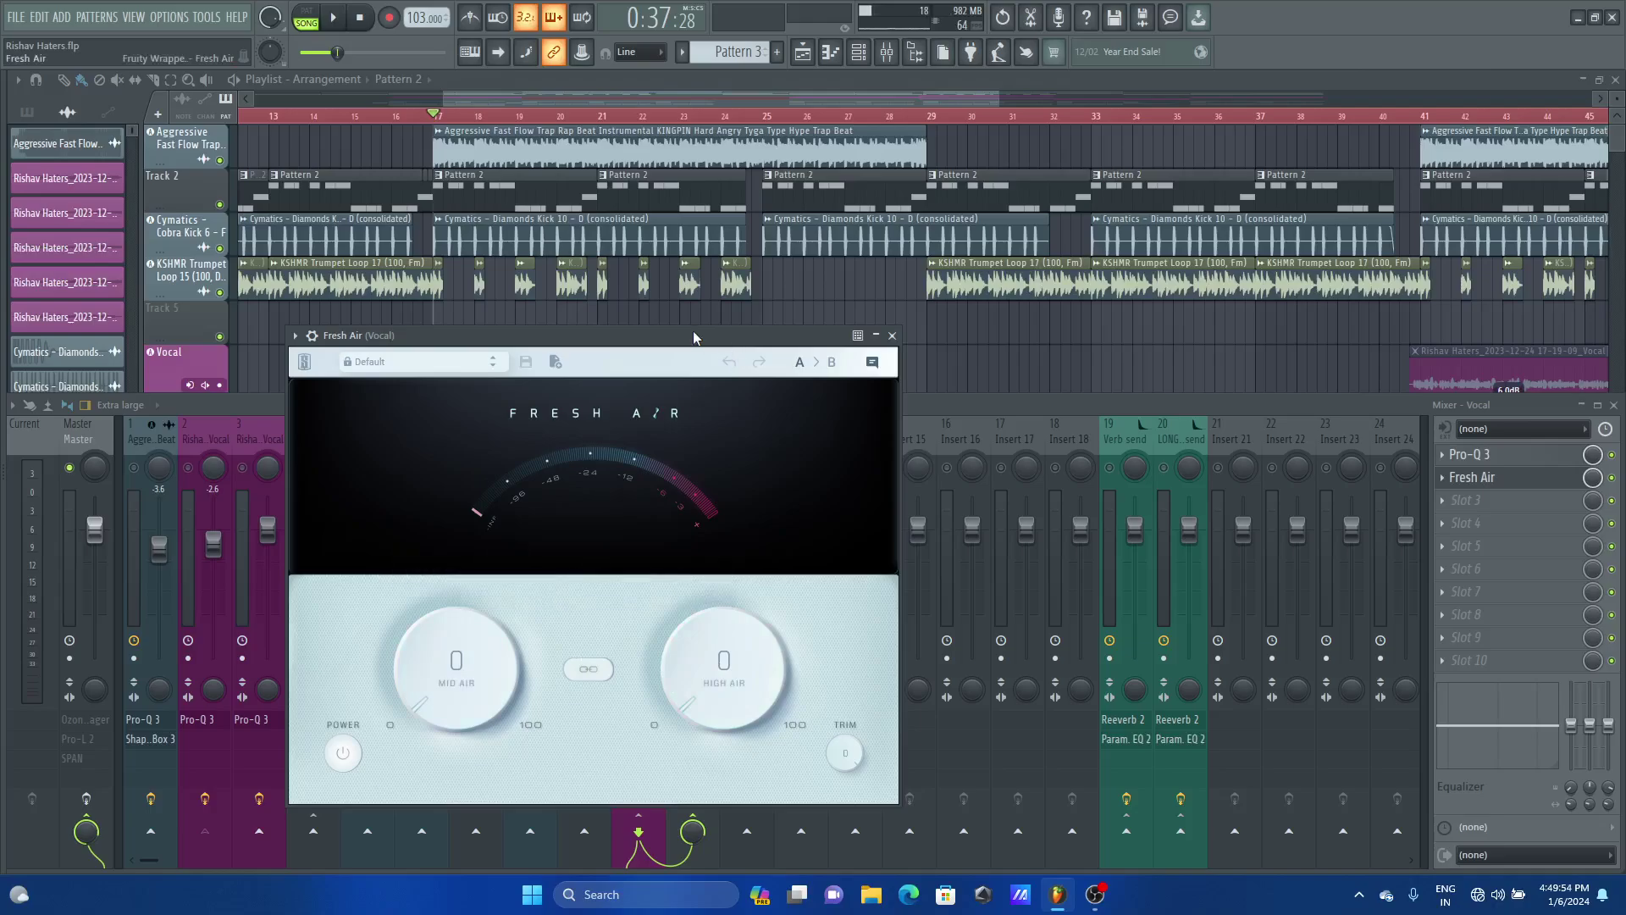
drag(693, 331, 811, 320)
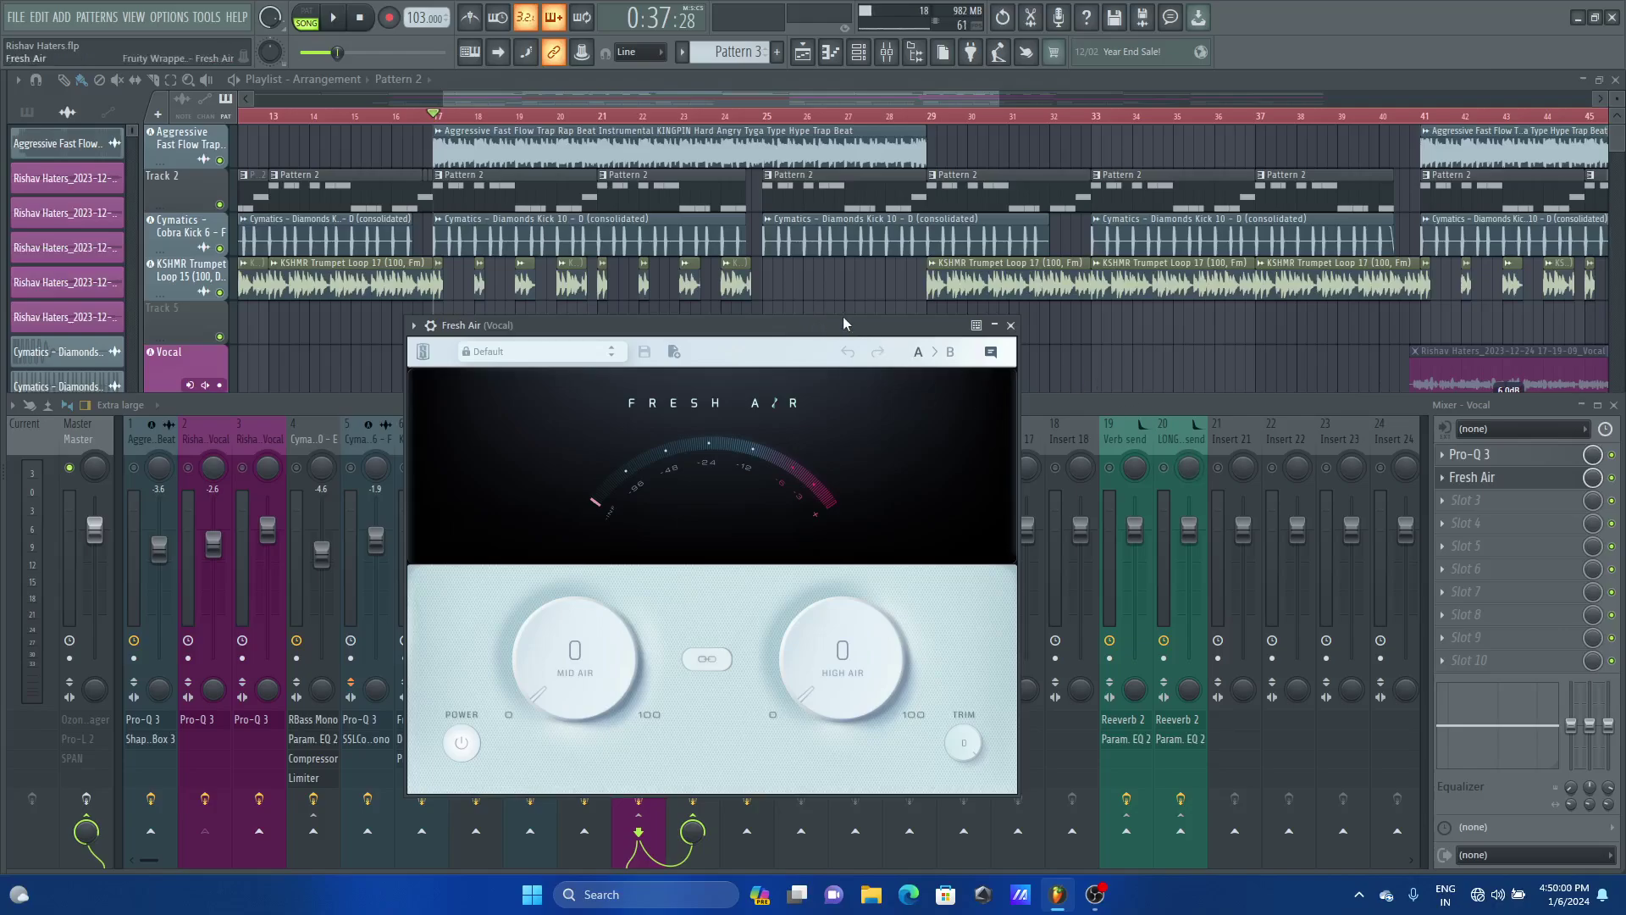
drag(844, 324, 1112, 288)
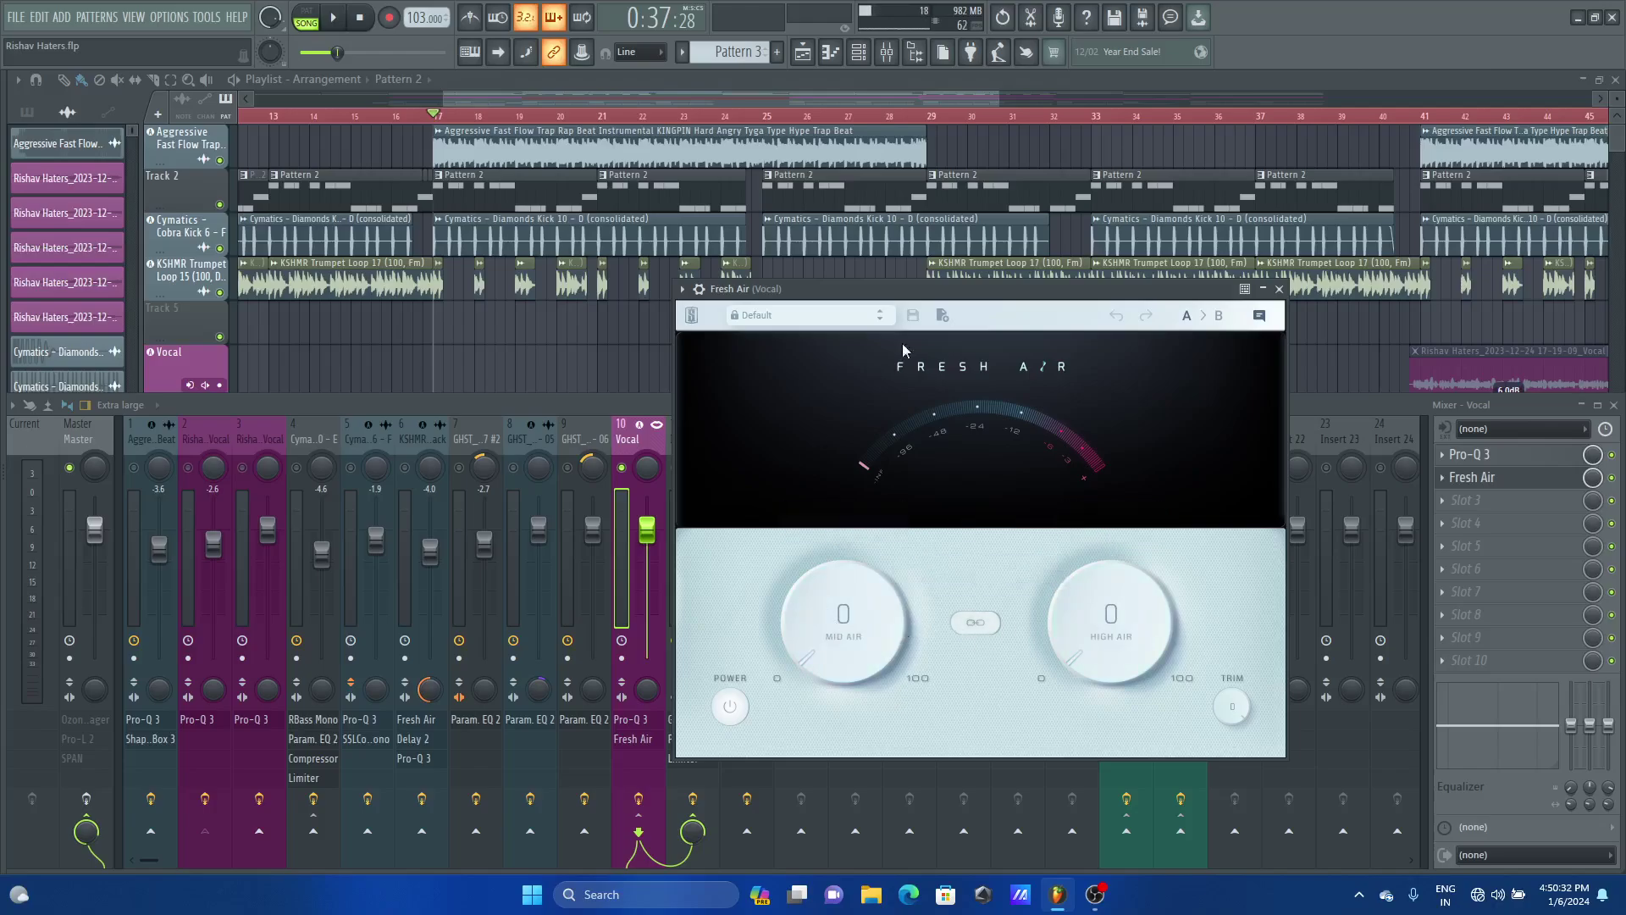
drag(941, 291, 903, 257)
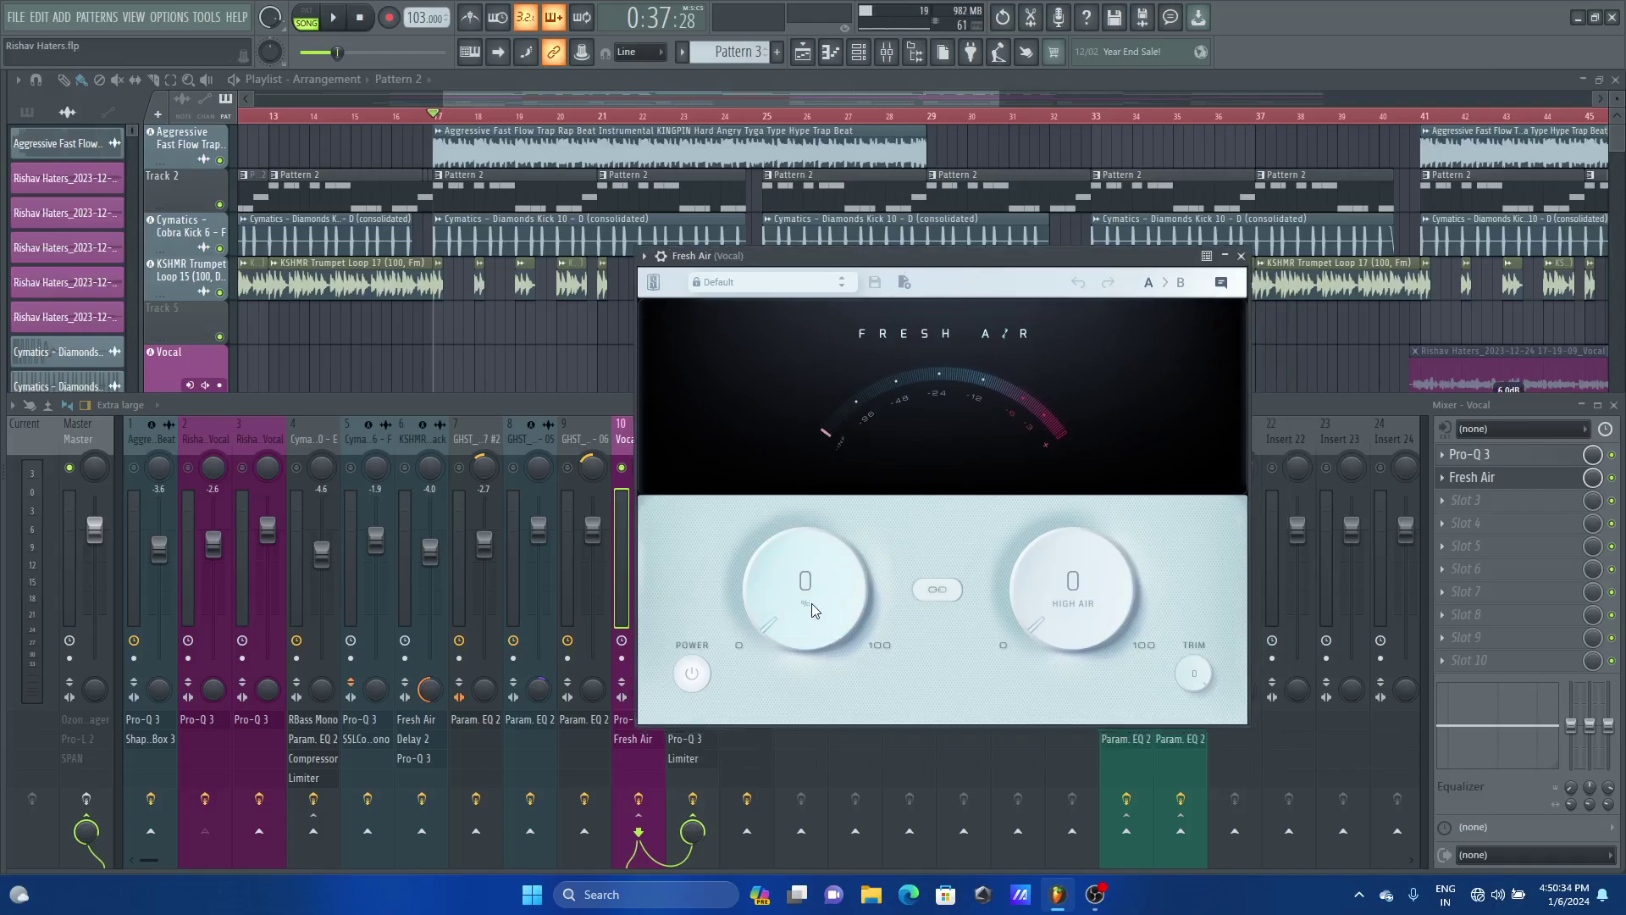
Audition Fresh Air's Mid Air at 100% in the full mix, and reset it to 0
key(space)
drag(811, 603, 896, 242)
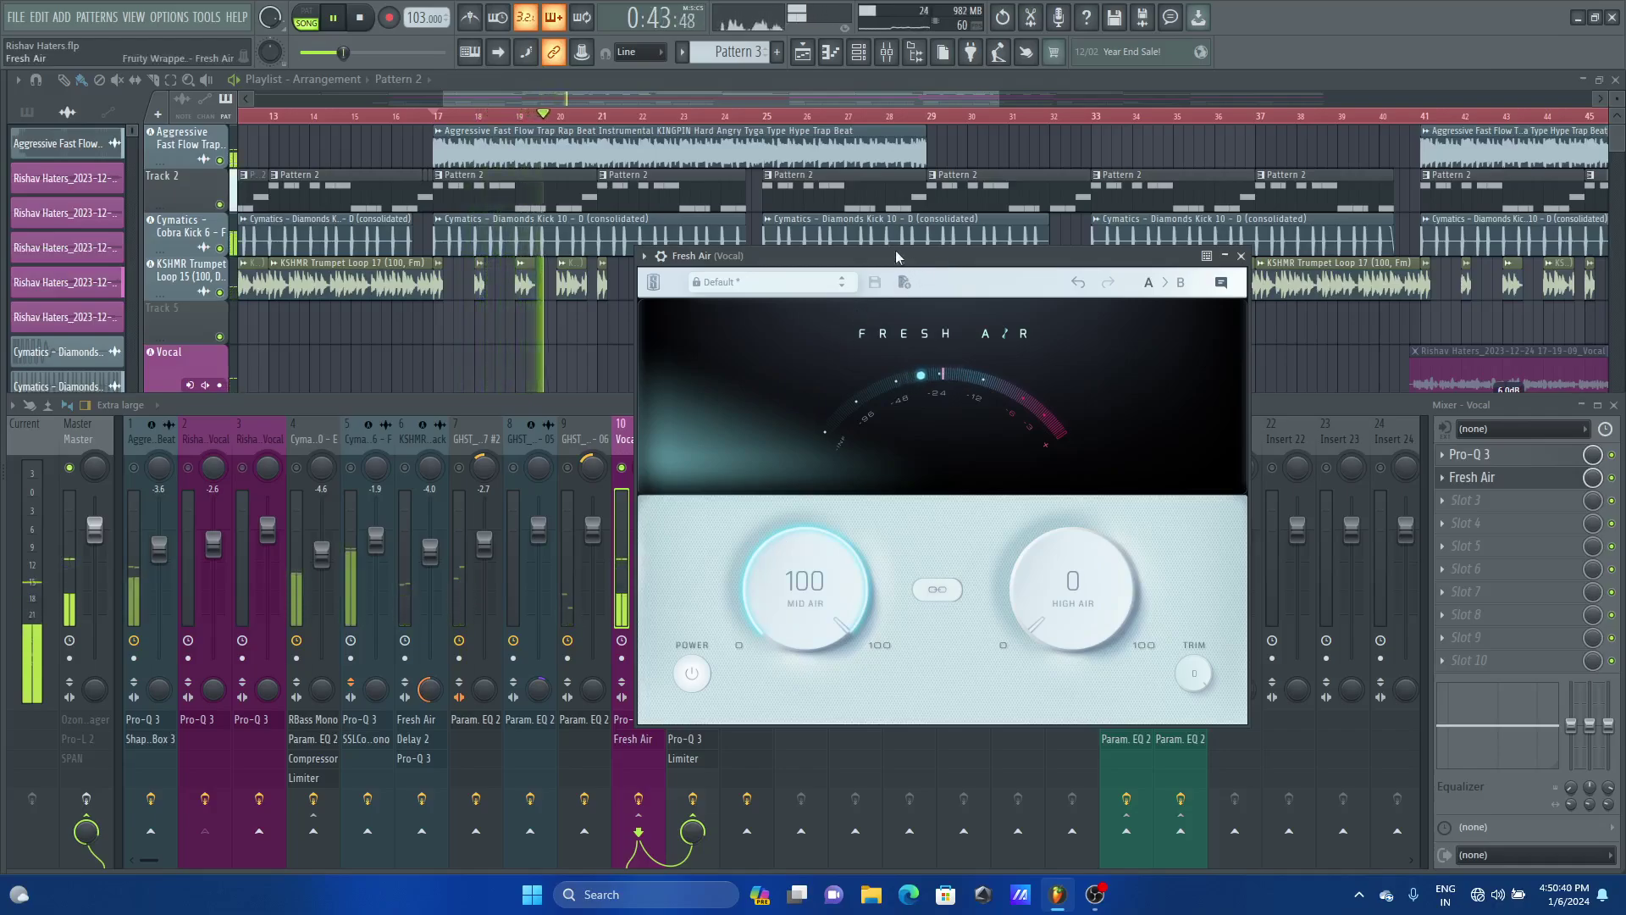
key(space)
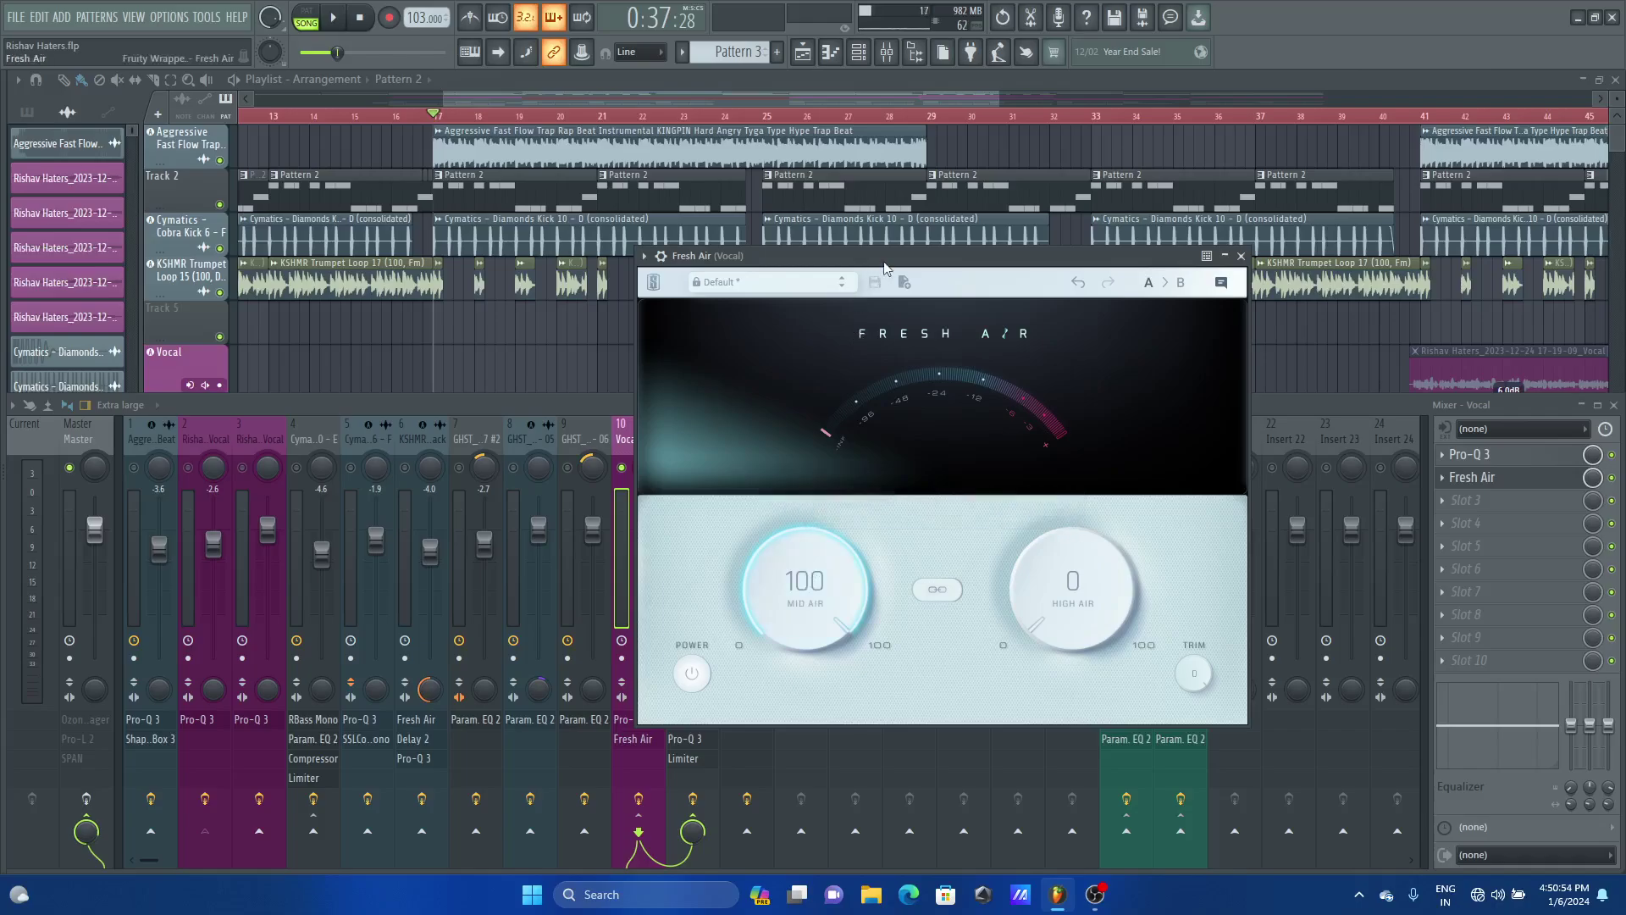
key(space)
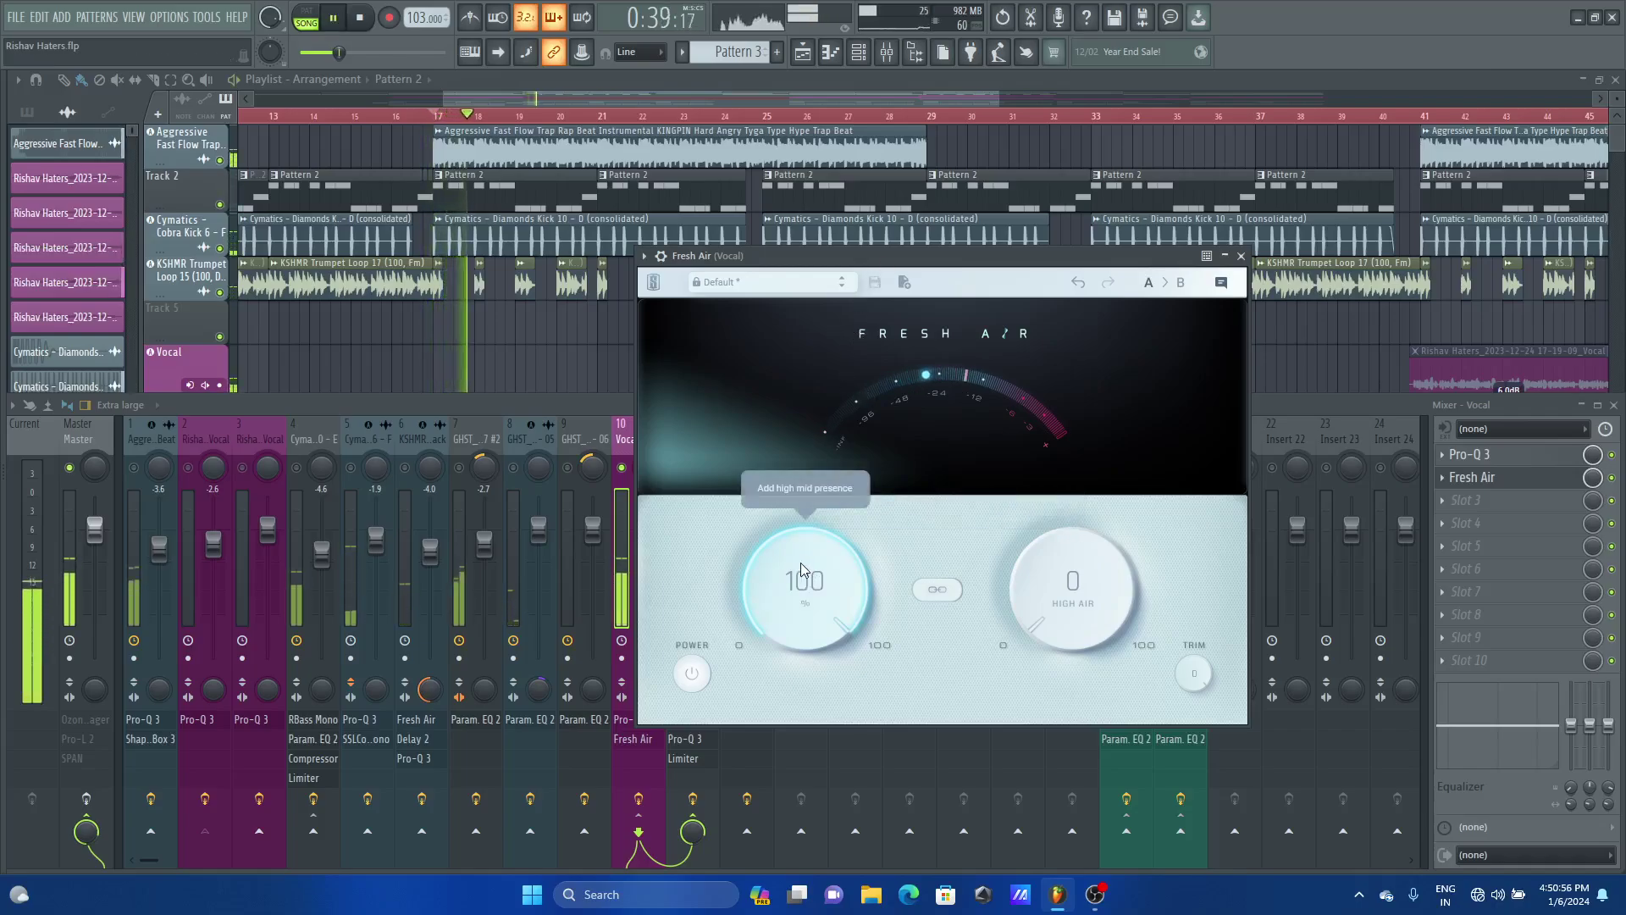
key(space)
double_click(801, 564)
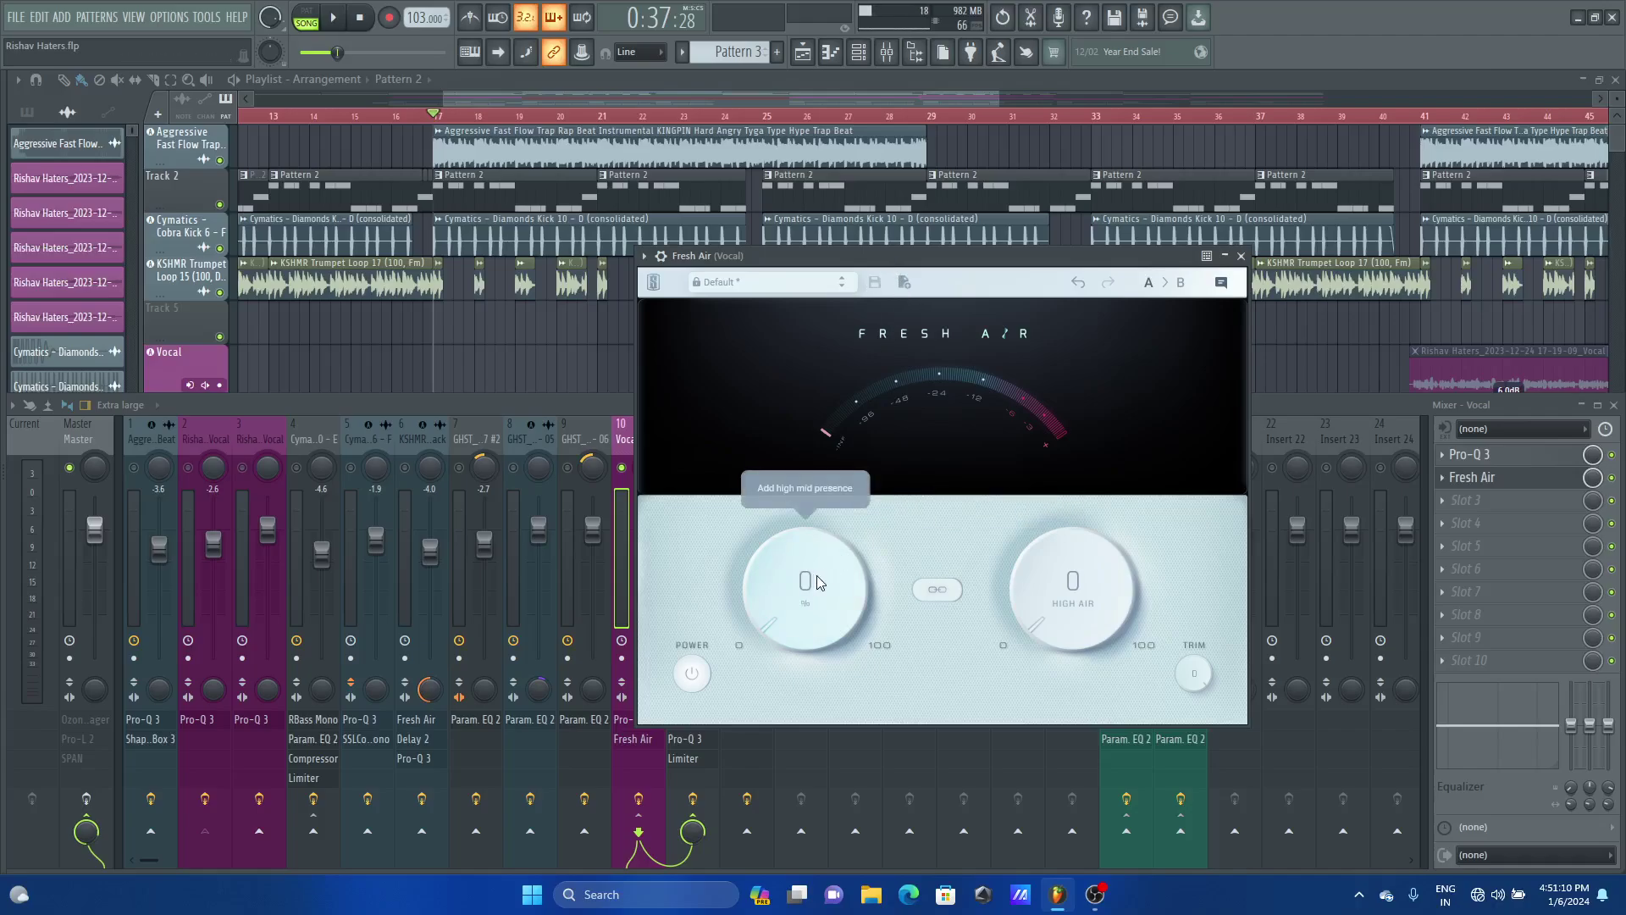
Audition Fresh Air's Mid Air at 11% and at 100% while playing the full mix
key(space)
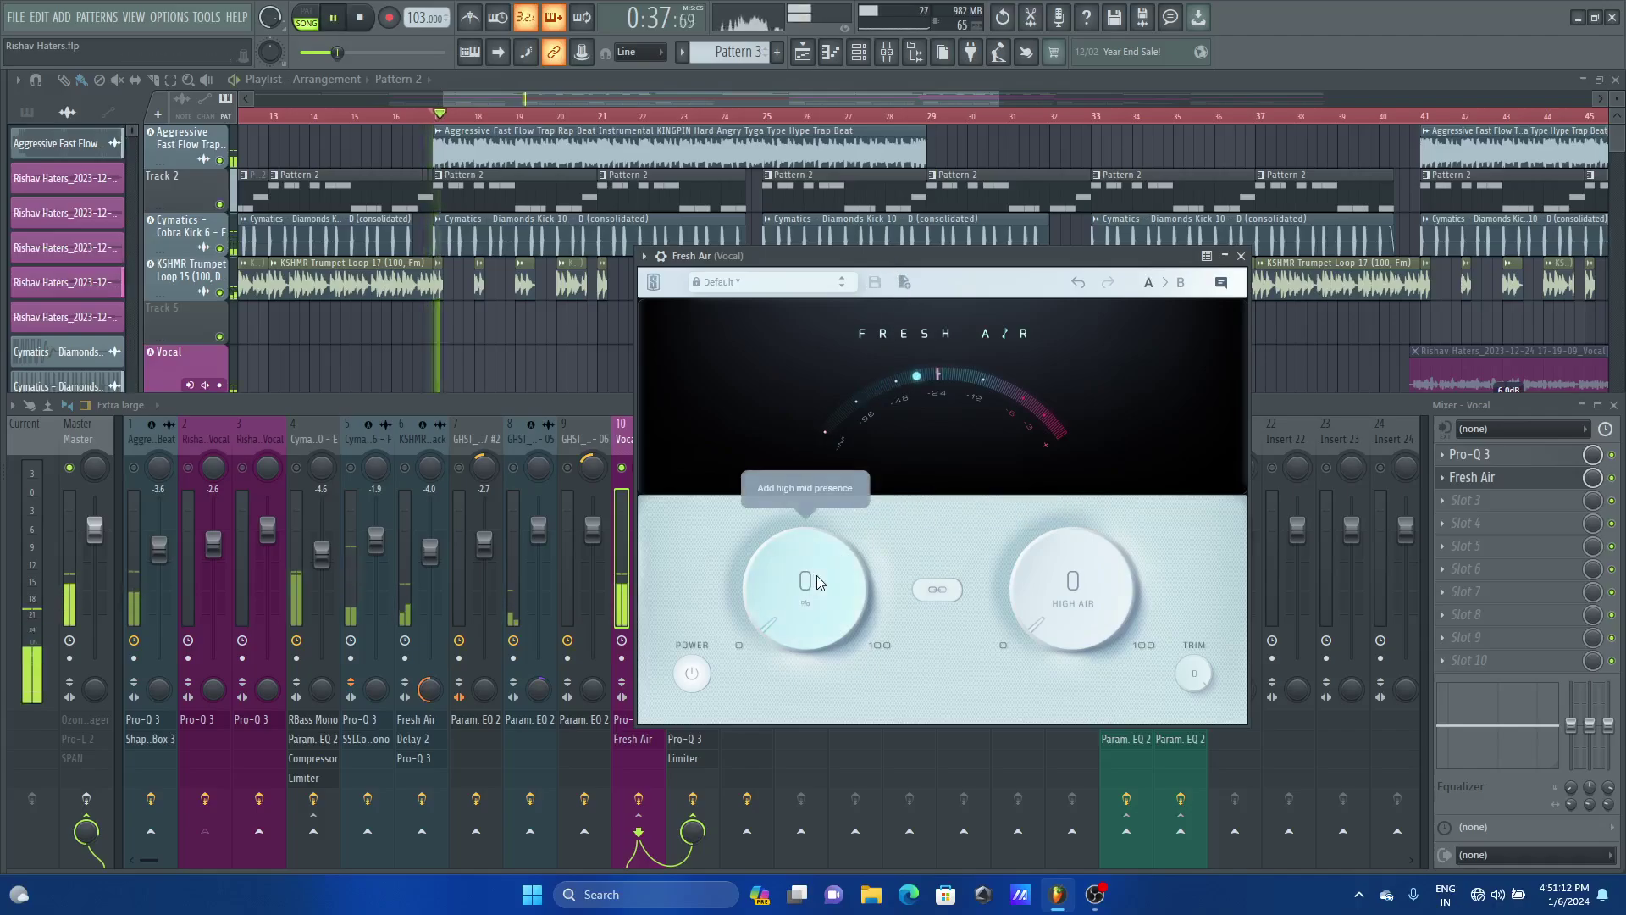
drag(818, 583, 814, 534)
key(space)
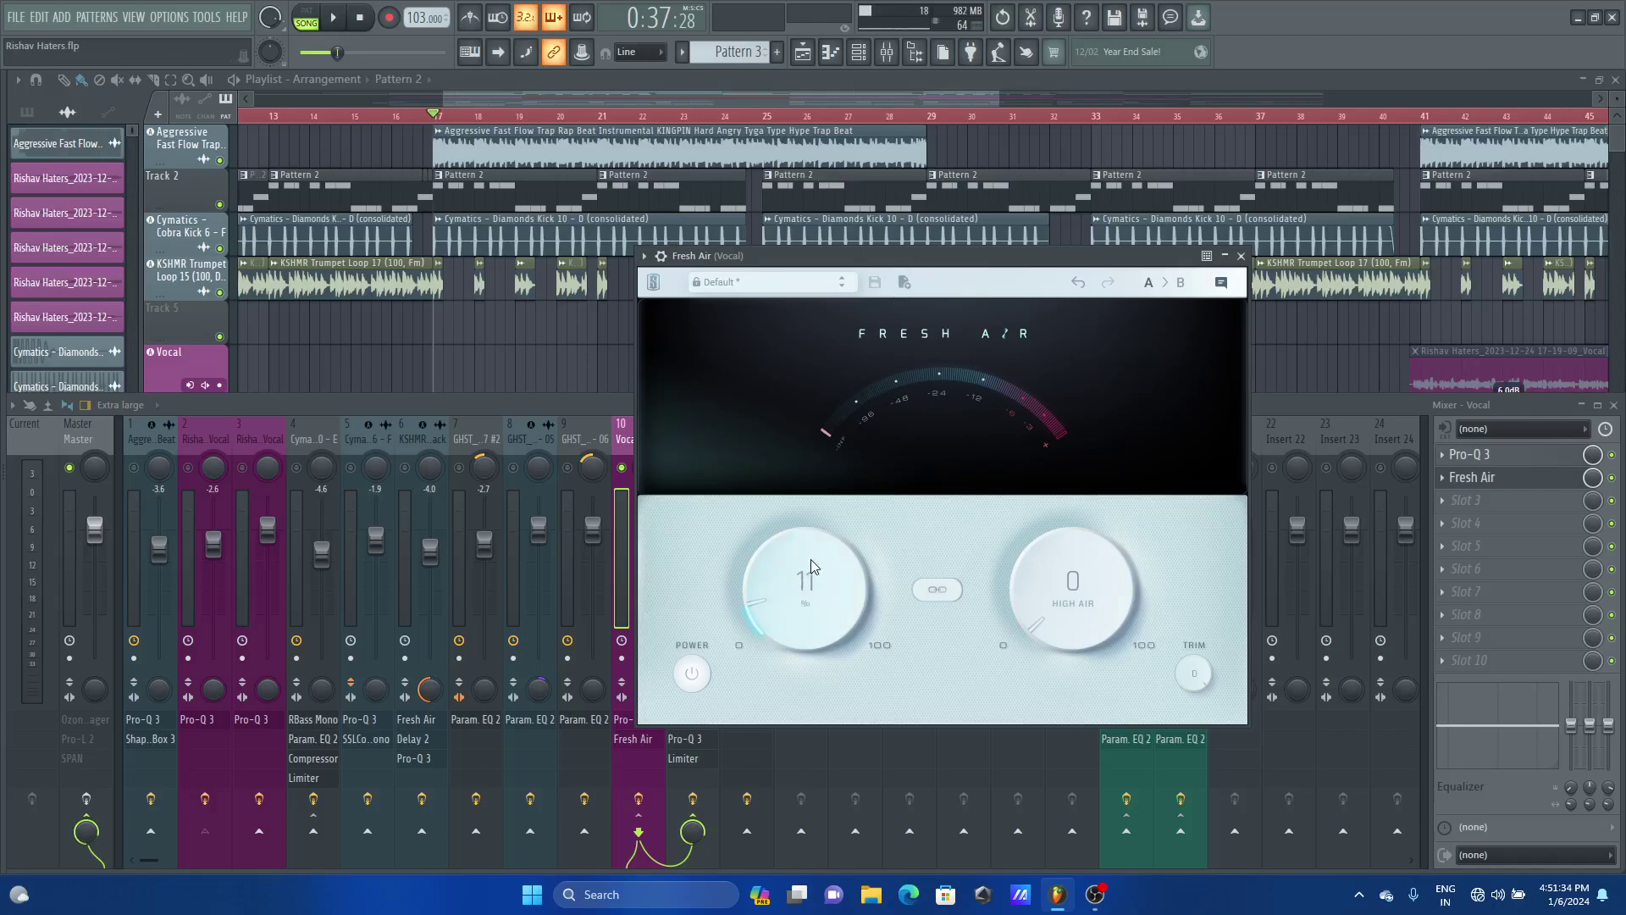
key(space)
drag(809, 564, 943, 249)
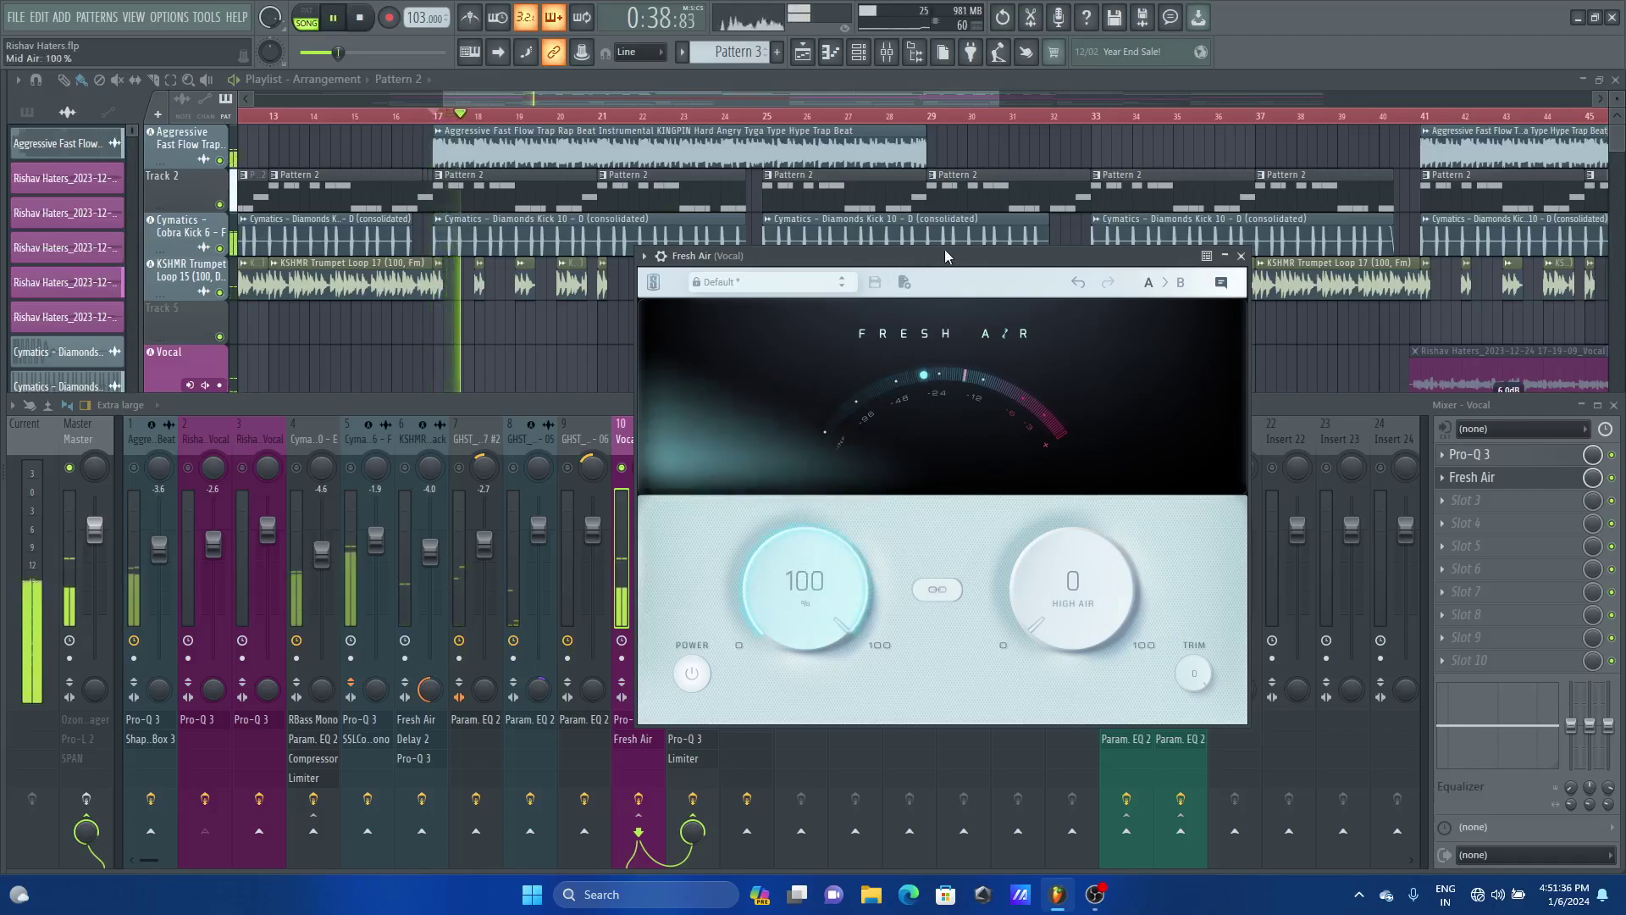
key(space)
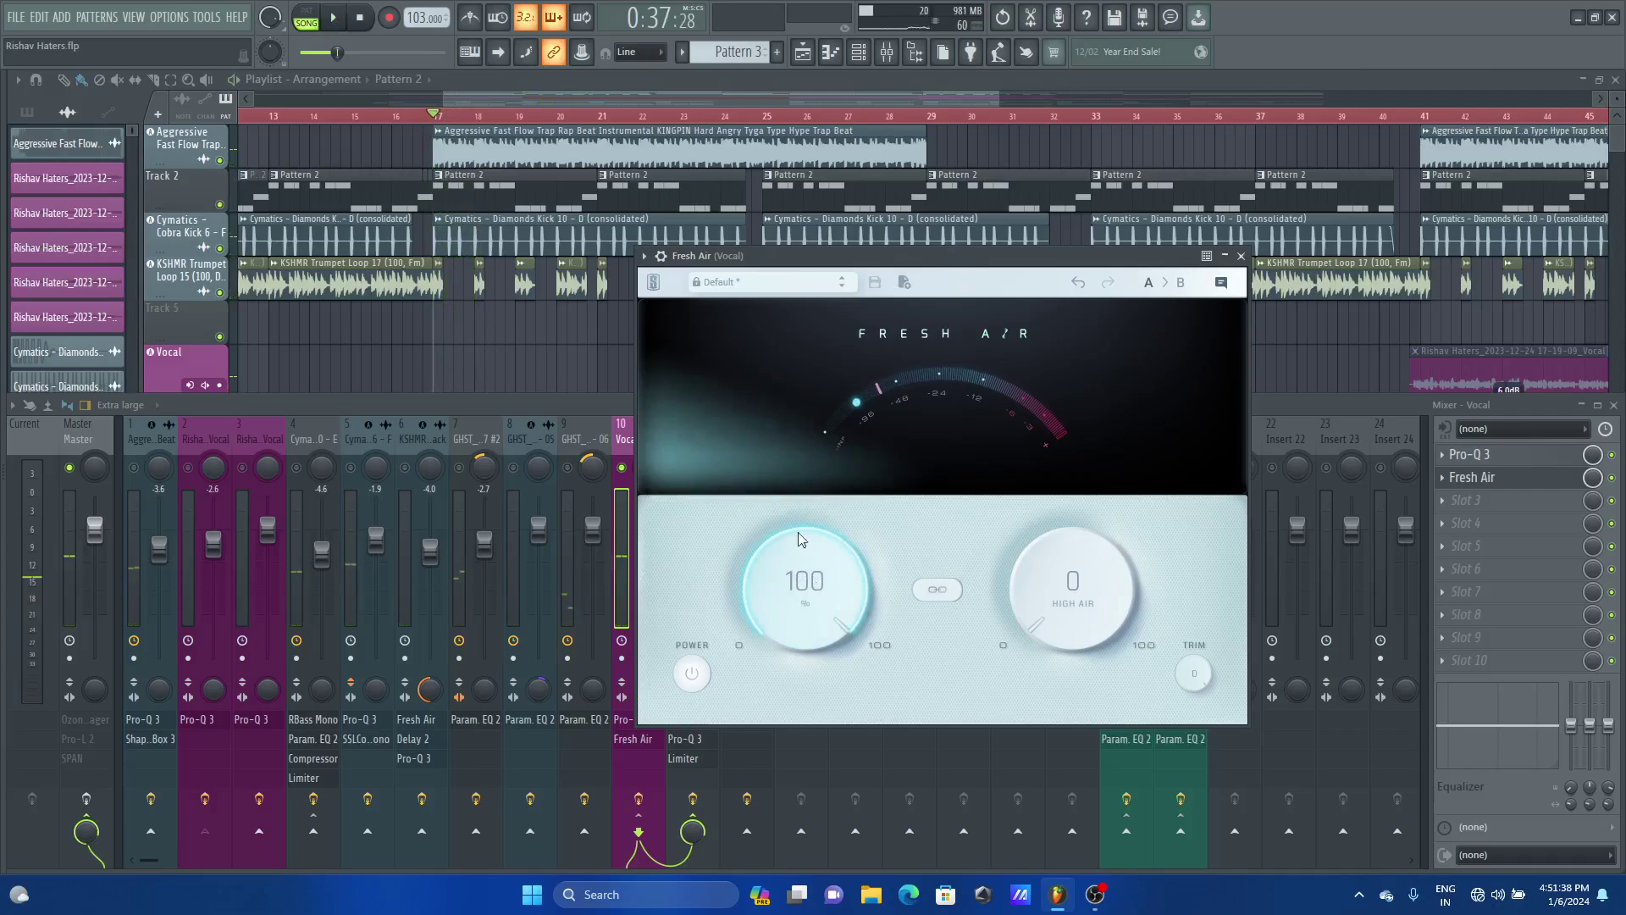
click(915, 53)
key(alt+F8)
Lower Fresh Air's Mid Air while playing the mix, stop playback, and settle it at 21%
key(space)
drag(822, 557, 779, 767)
key(space)
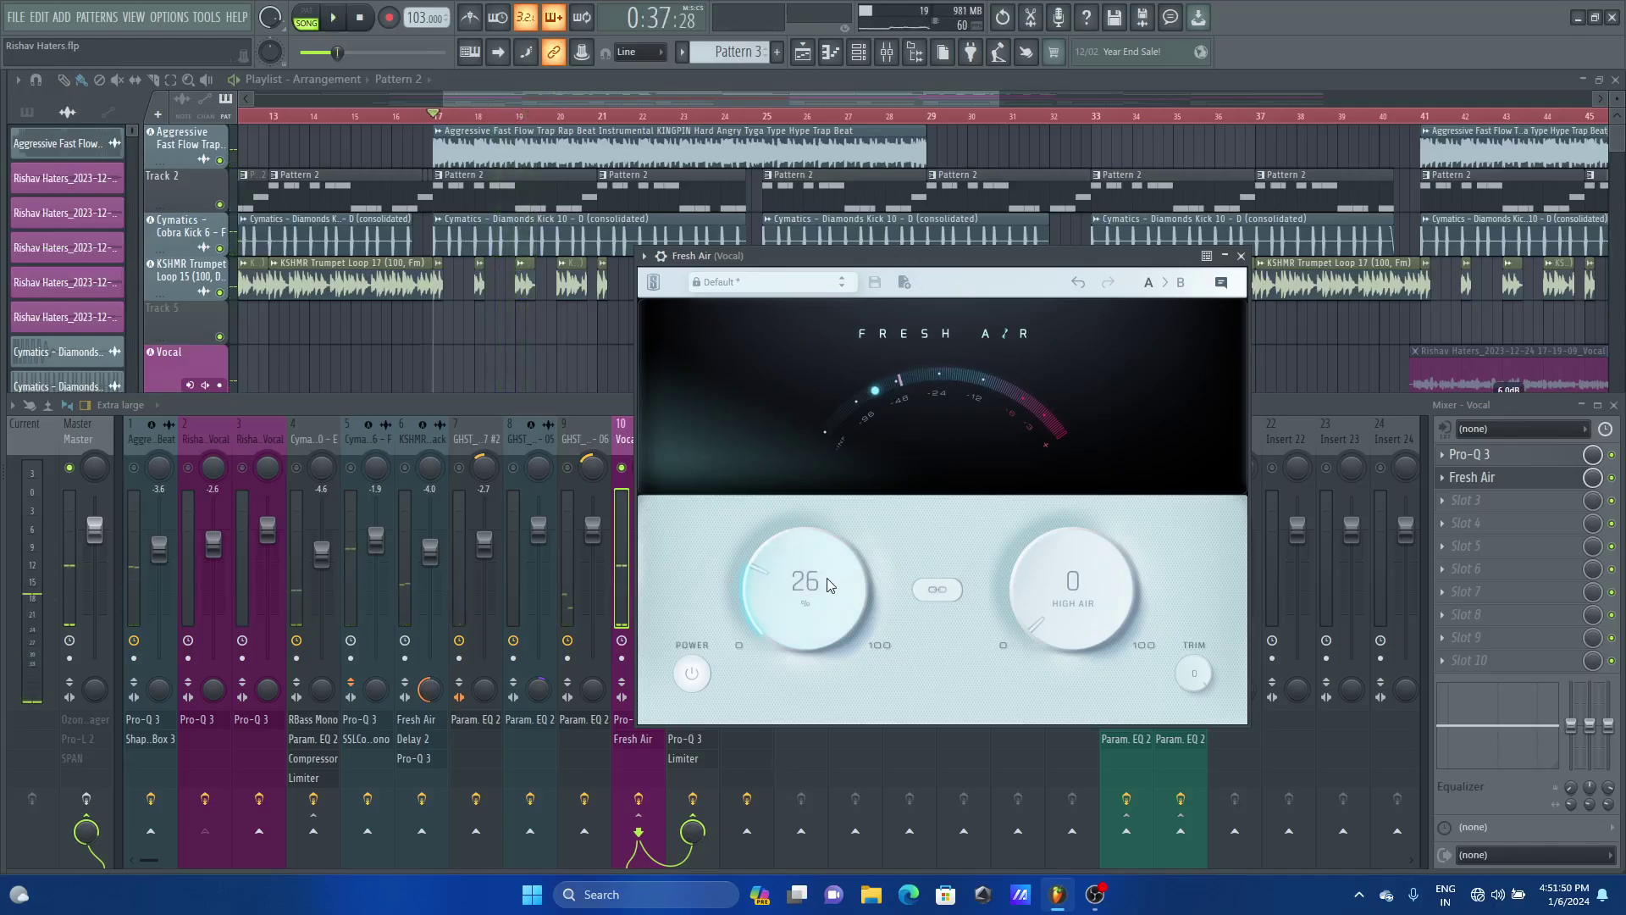
scroll(827, 578, down, 2)
scroll(815, 584, down, 3)
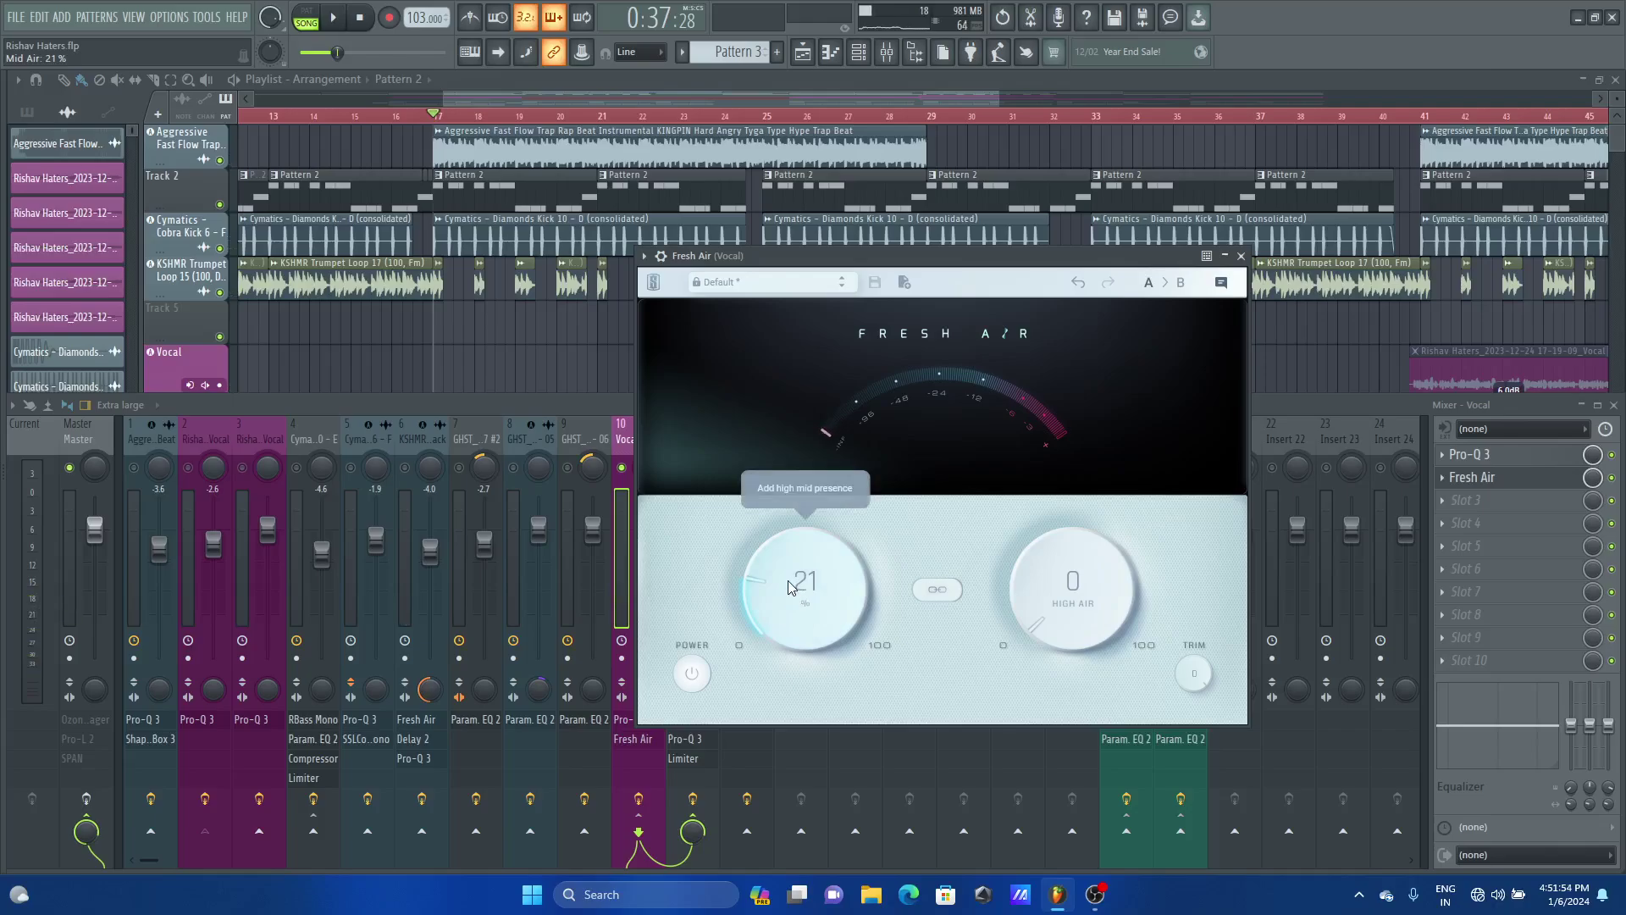
Set Fresh Air's High Air to 30% by ear while playing the full mix, and stop playback
drag(1028, 251, 896, 244)
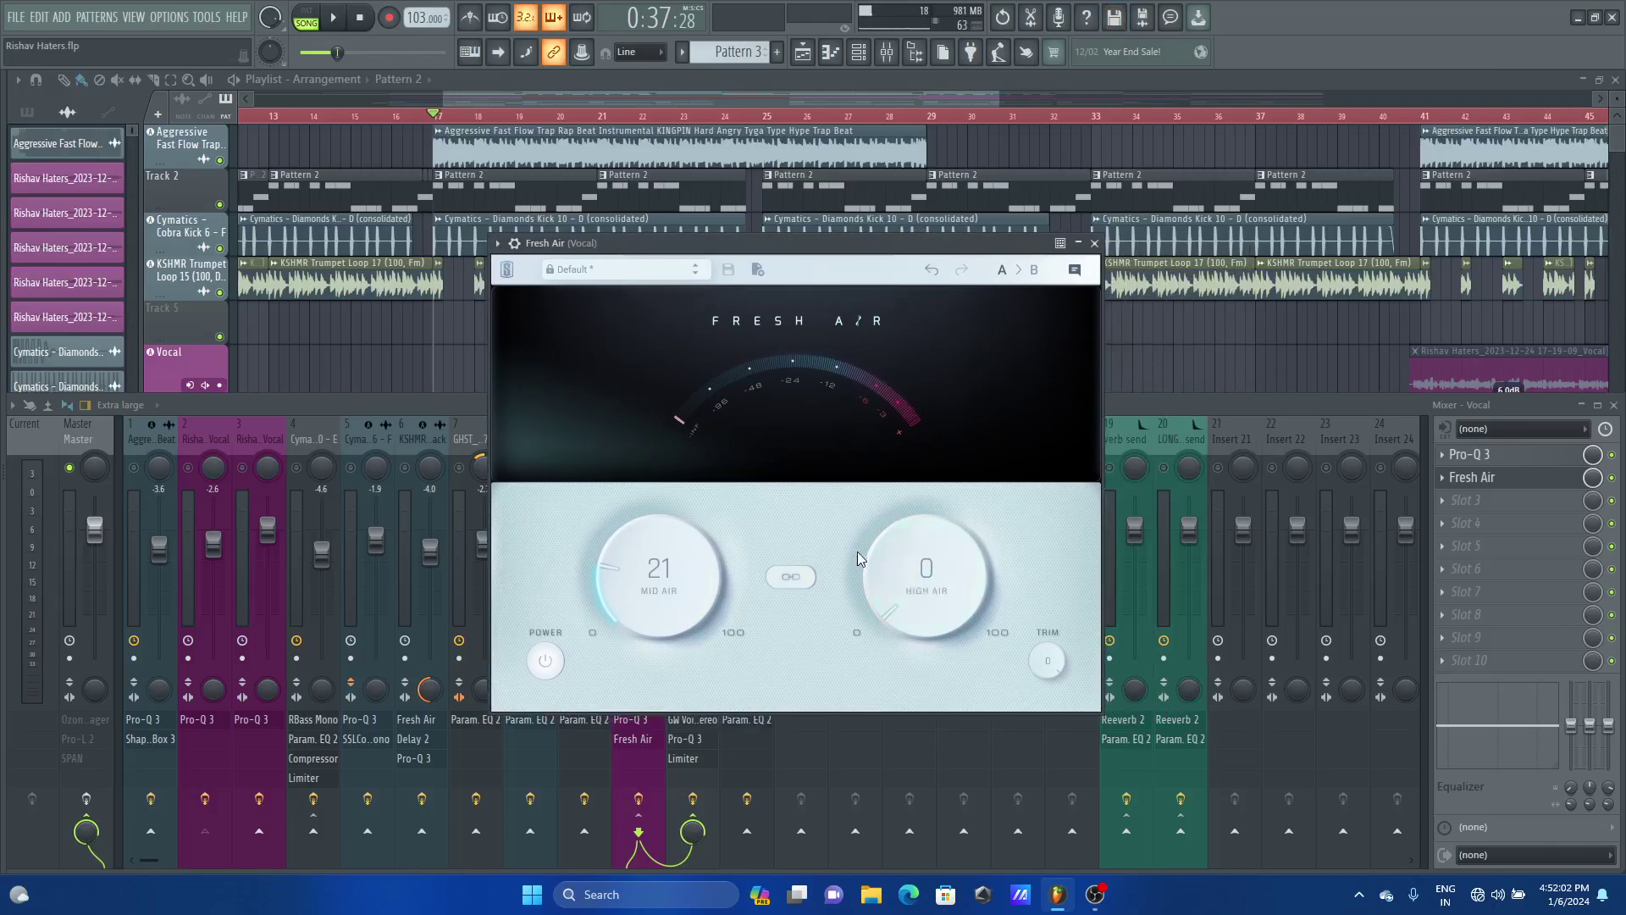
key(space)
drag(905, 608, 921, 417)
drag(913, 460, 893, 583)
key(space)
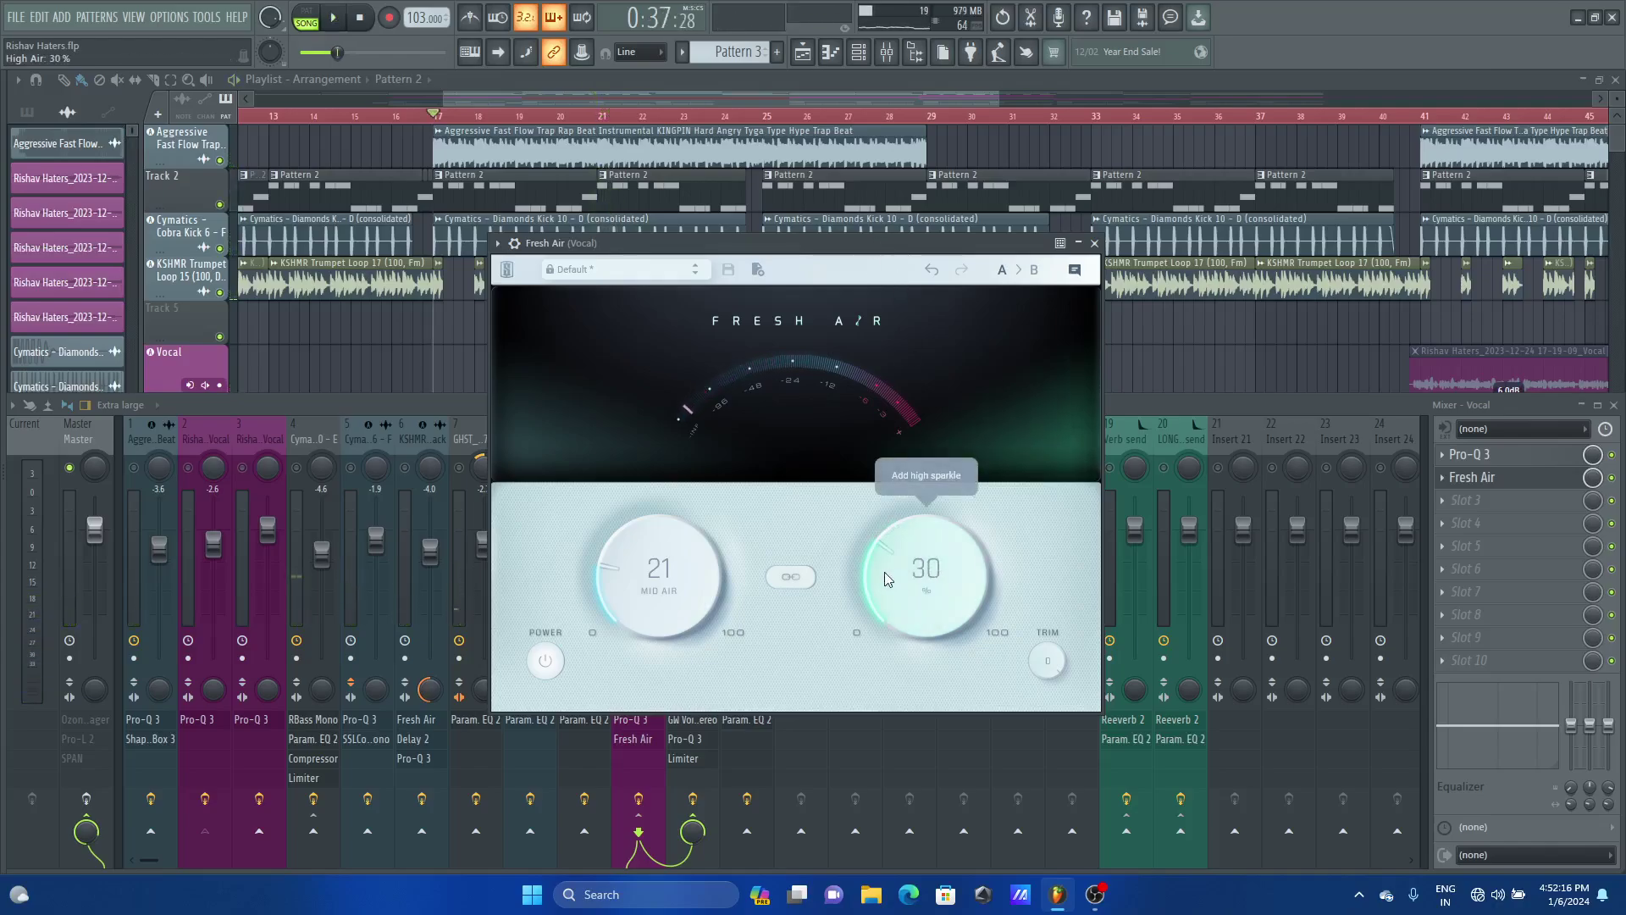
Compare the full mix with Fresh Air bypassed and re-enabled on the Vocal track
click(514, 243)
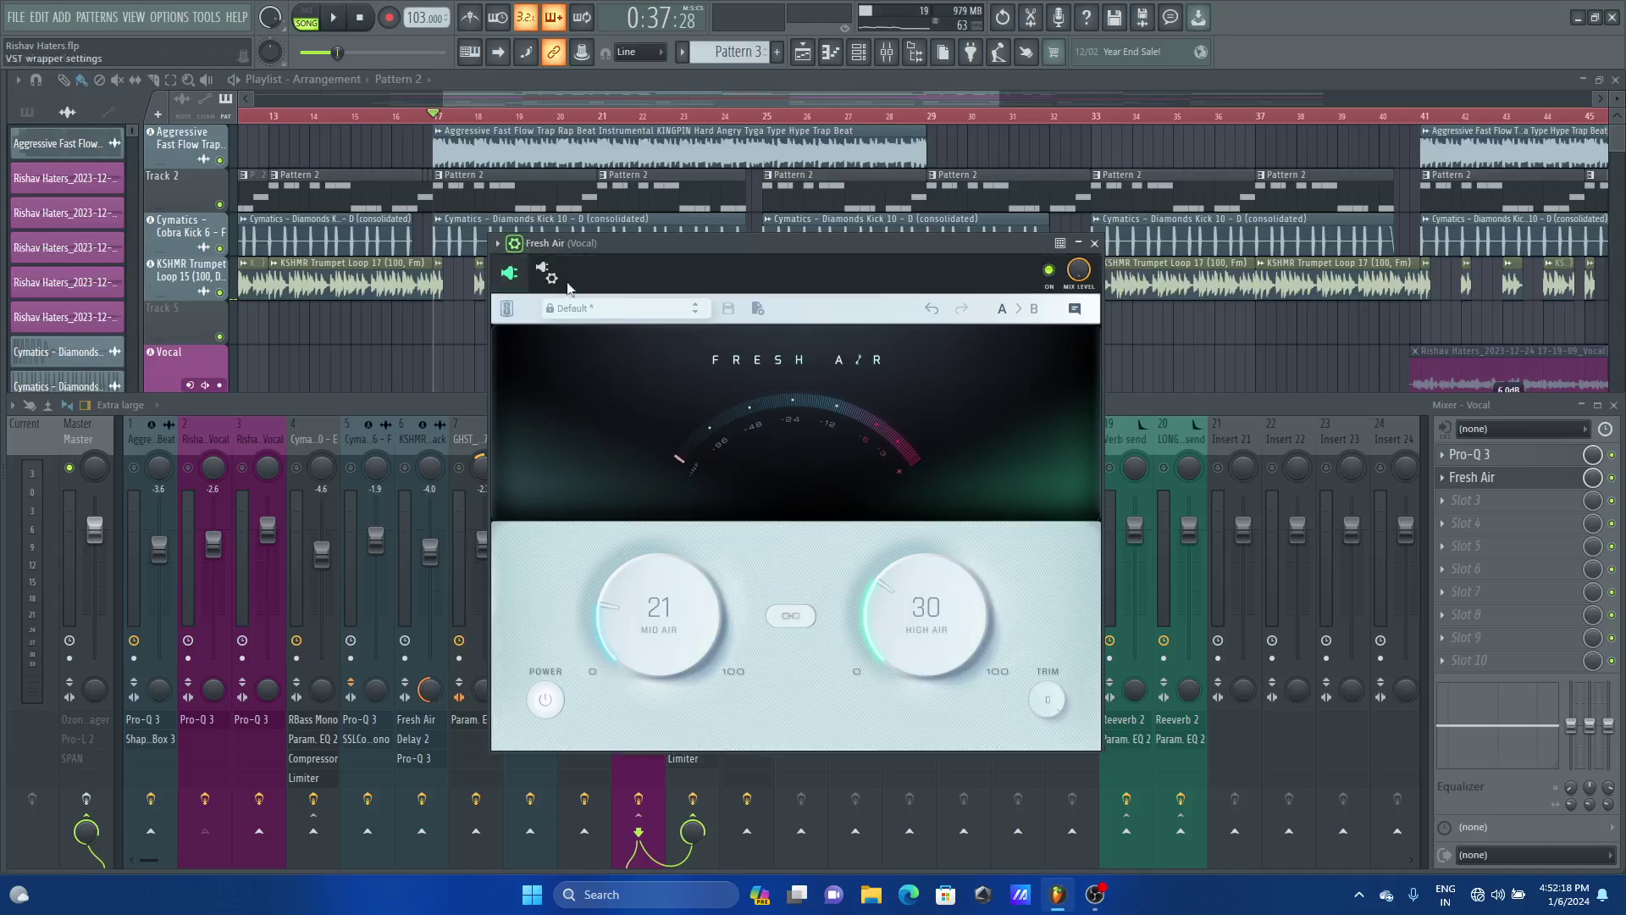
click(1053, 273)
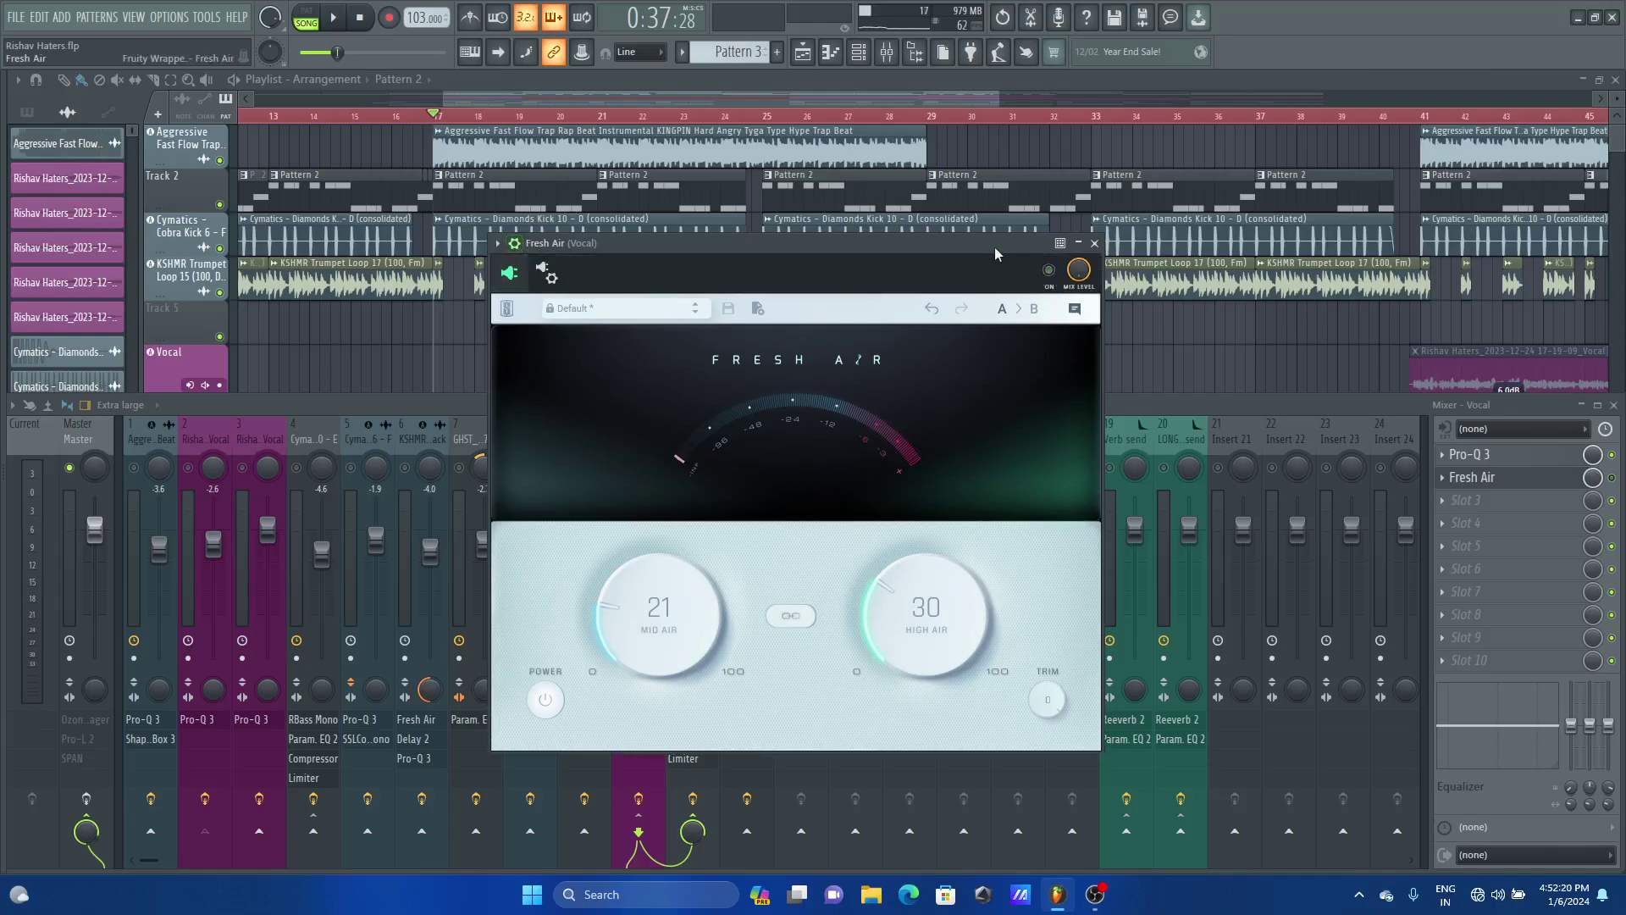
key(space)
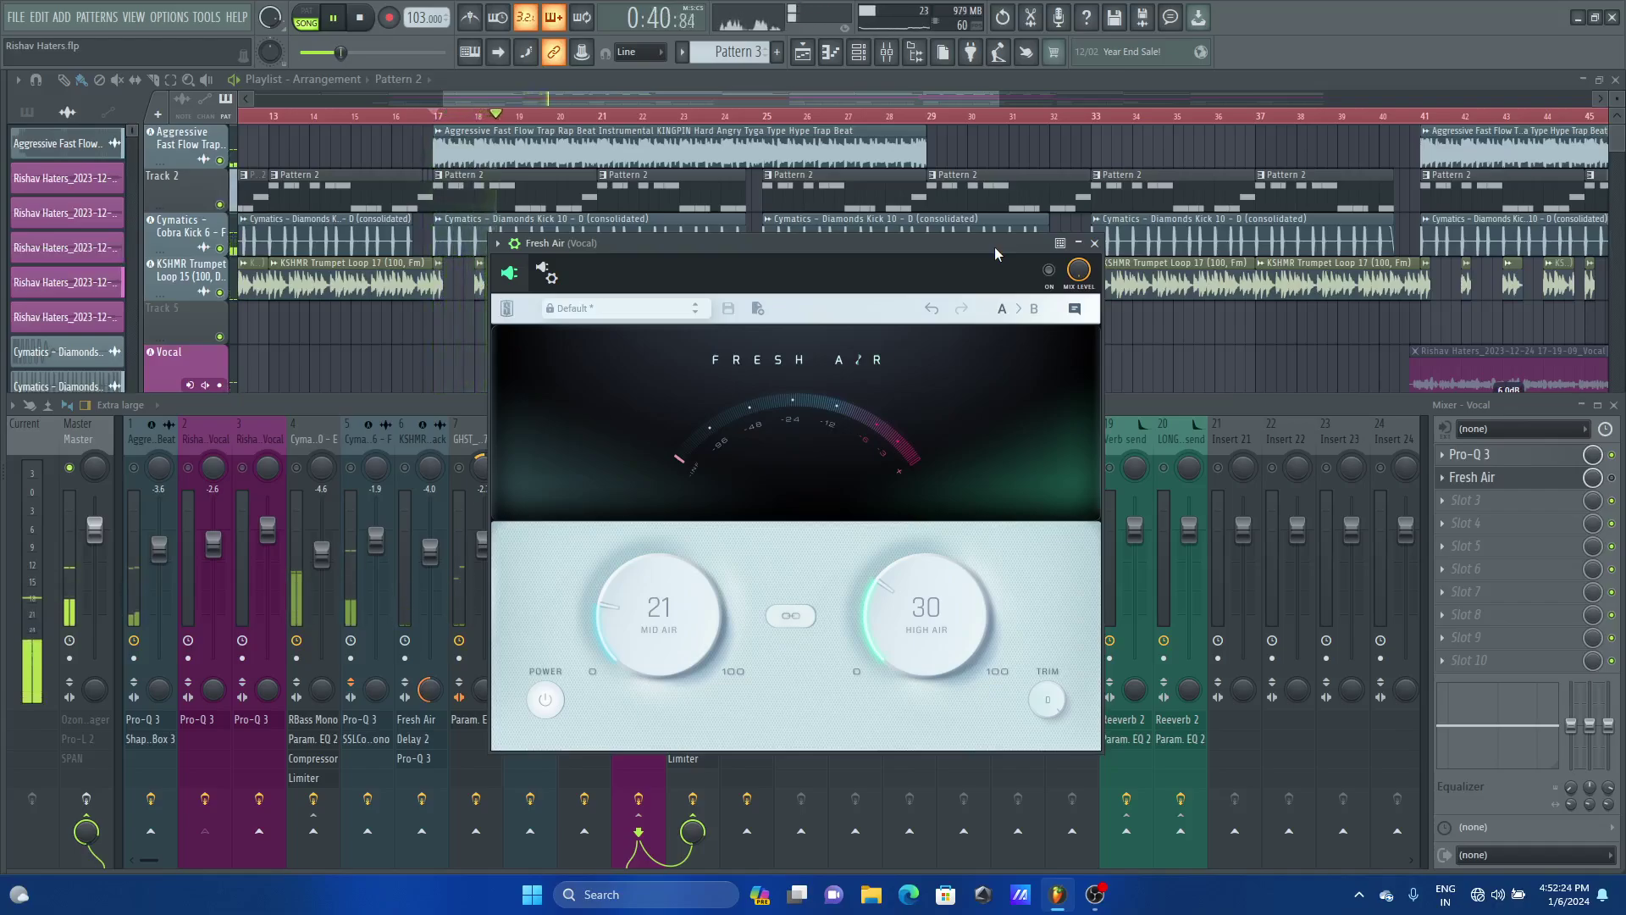
key(space)
click(1050, 271)
key(space)
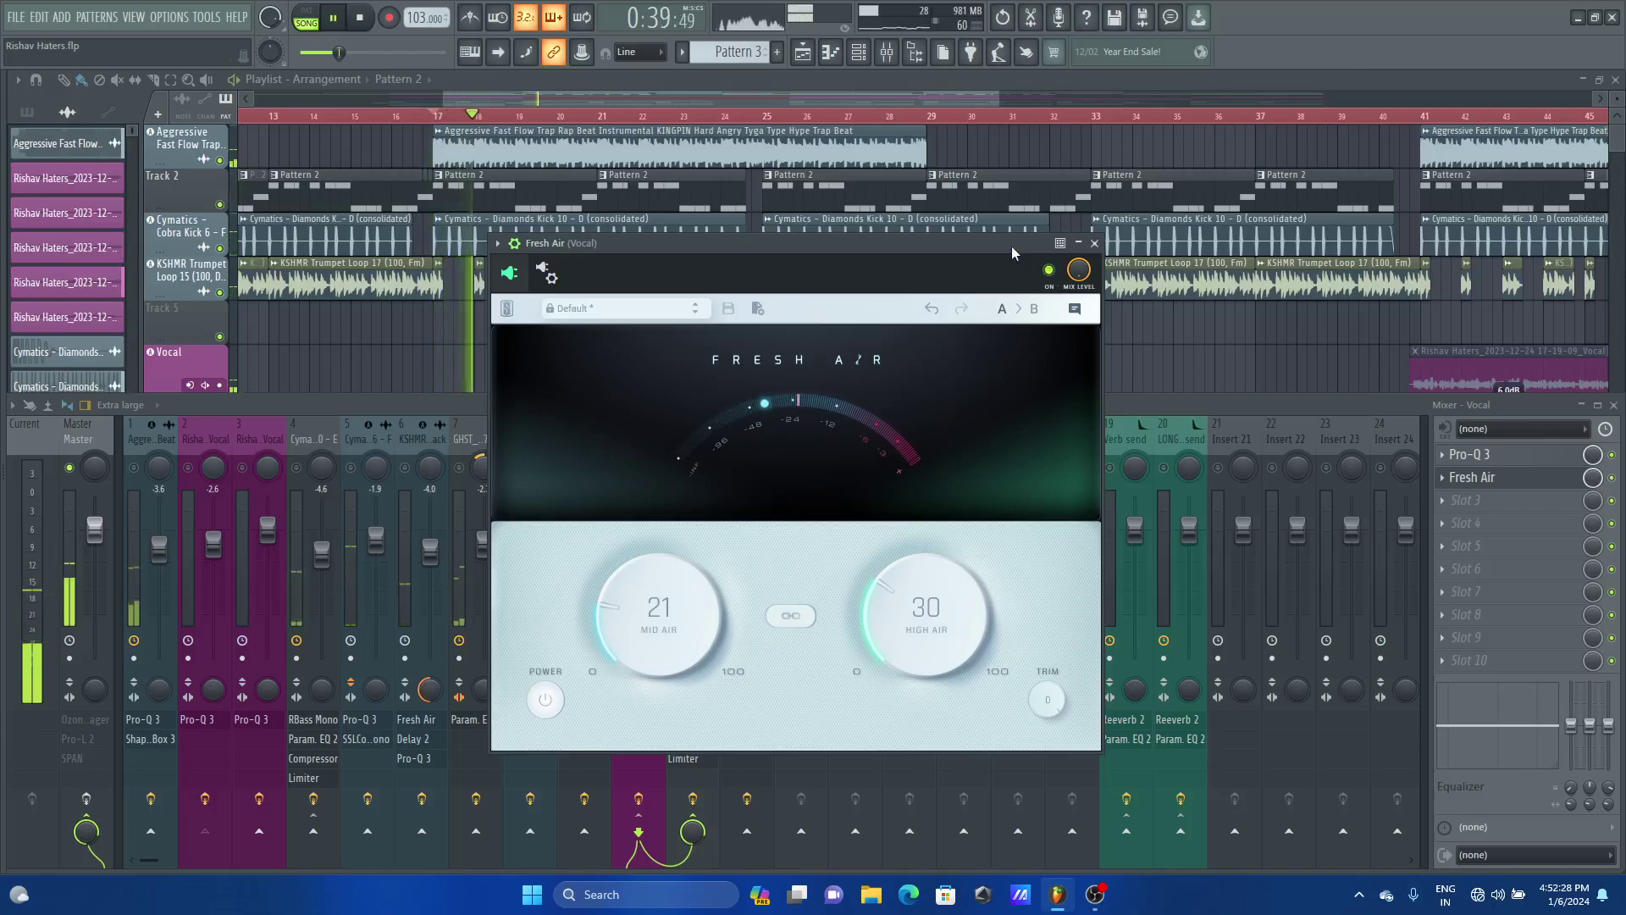
Hide Fresh Air's wrapper settings, reduce High Air to 21%, and replay the mix
click(515, 244)
key(space)
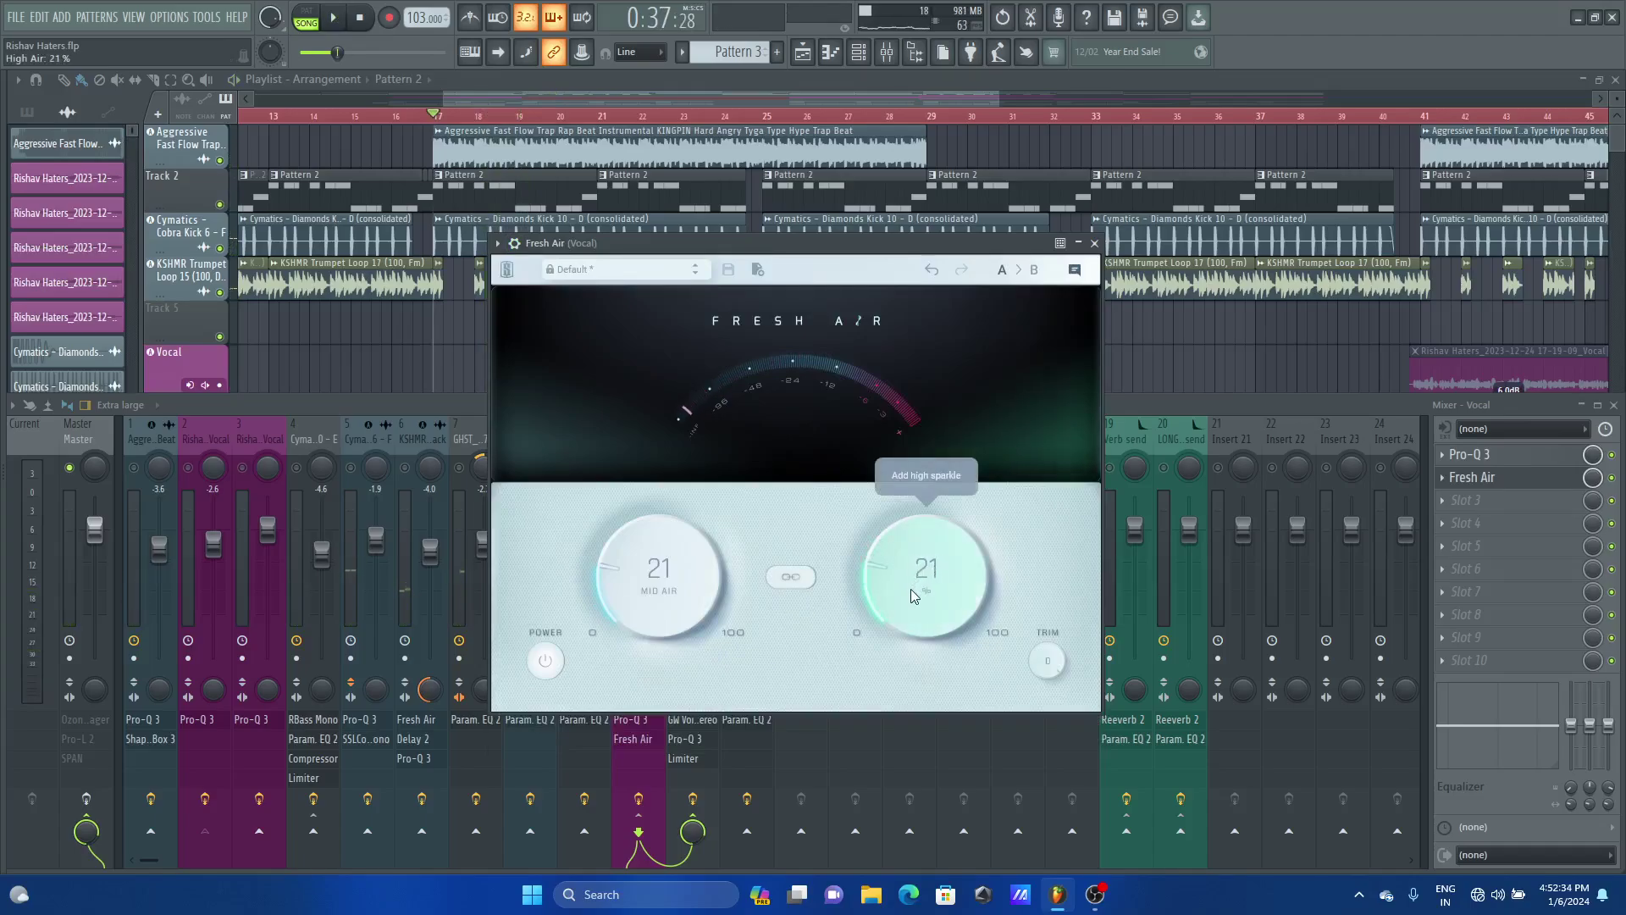
key(space)
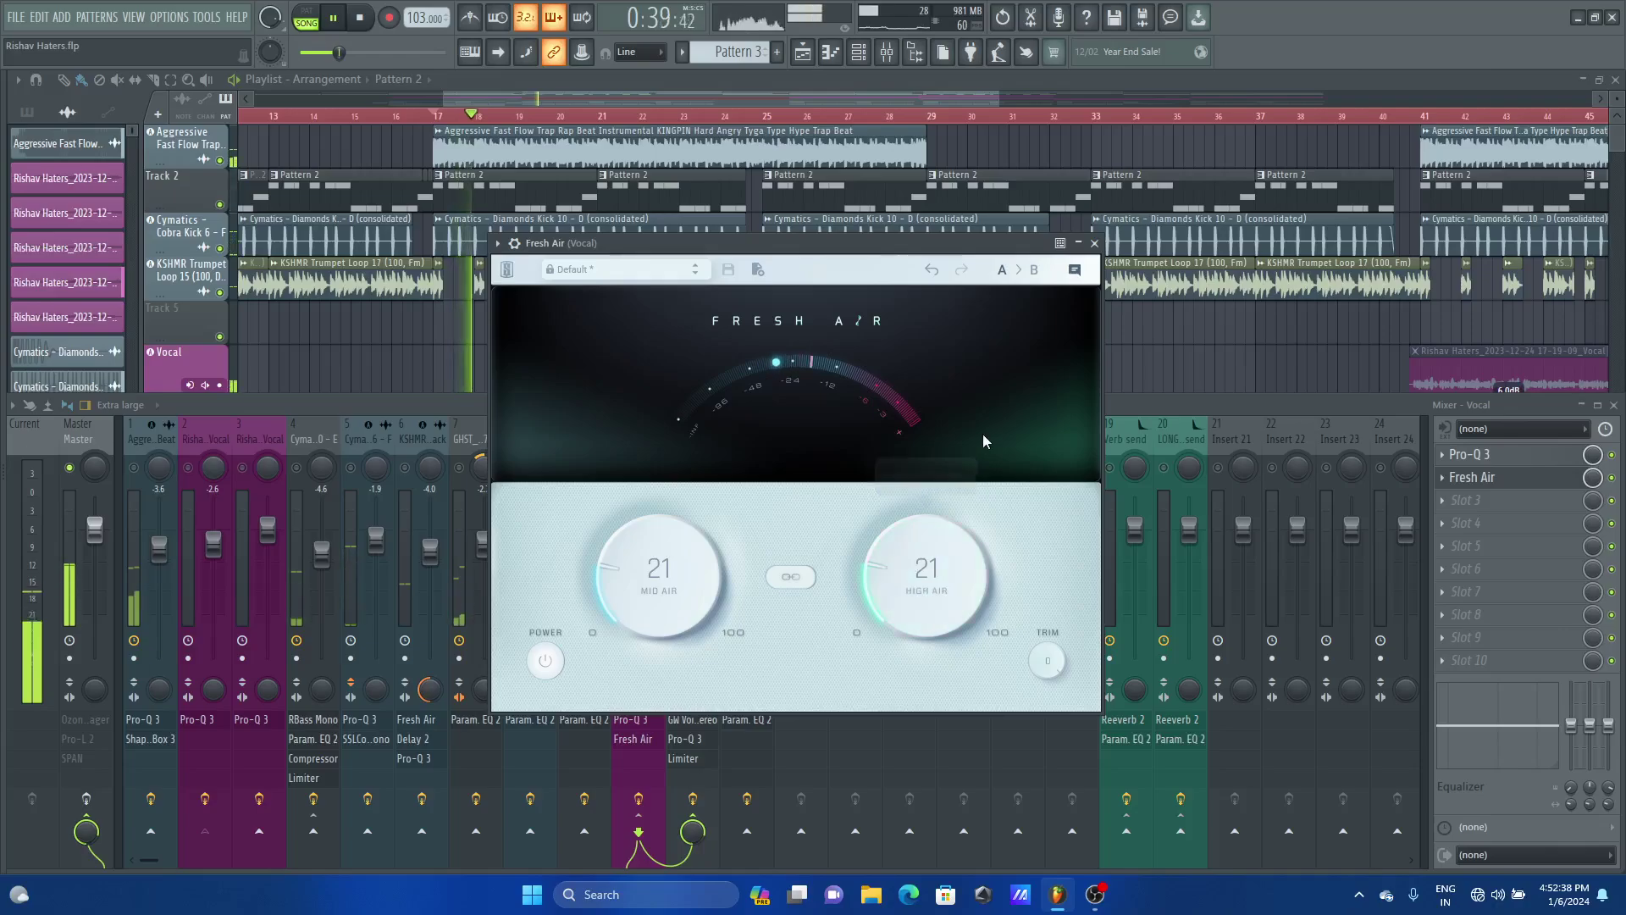
Close the Fresh Air window, stop playback, and solo the Vocal mixer track
click(1095, 243)
key(space)
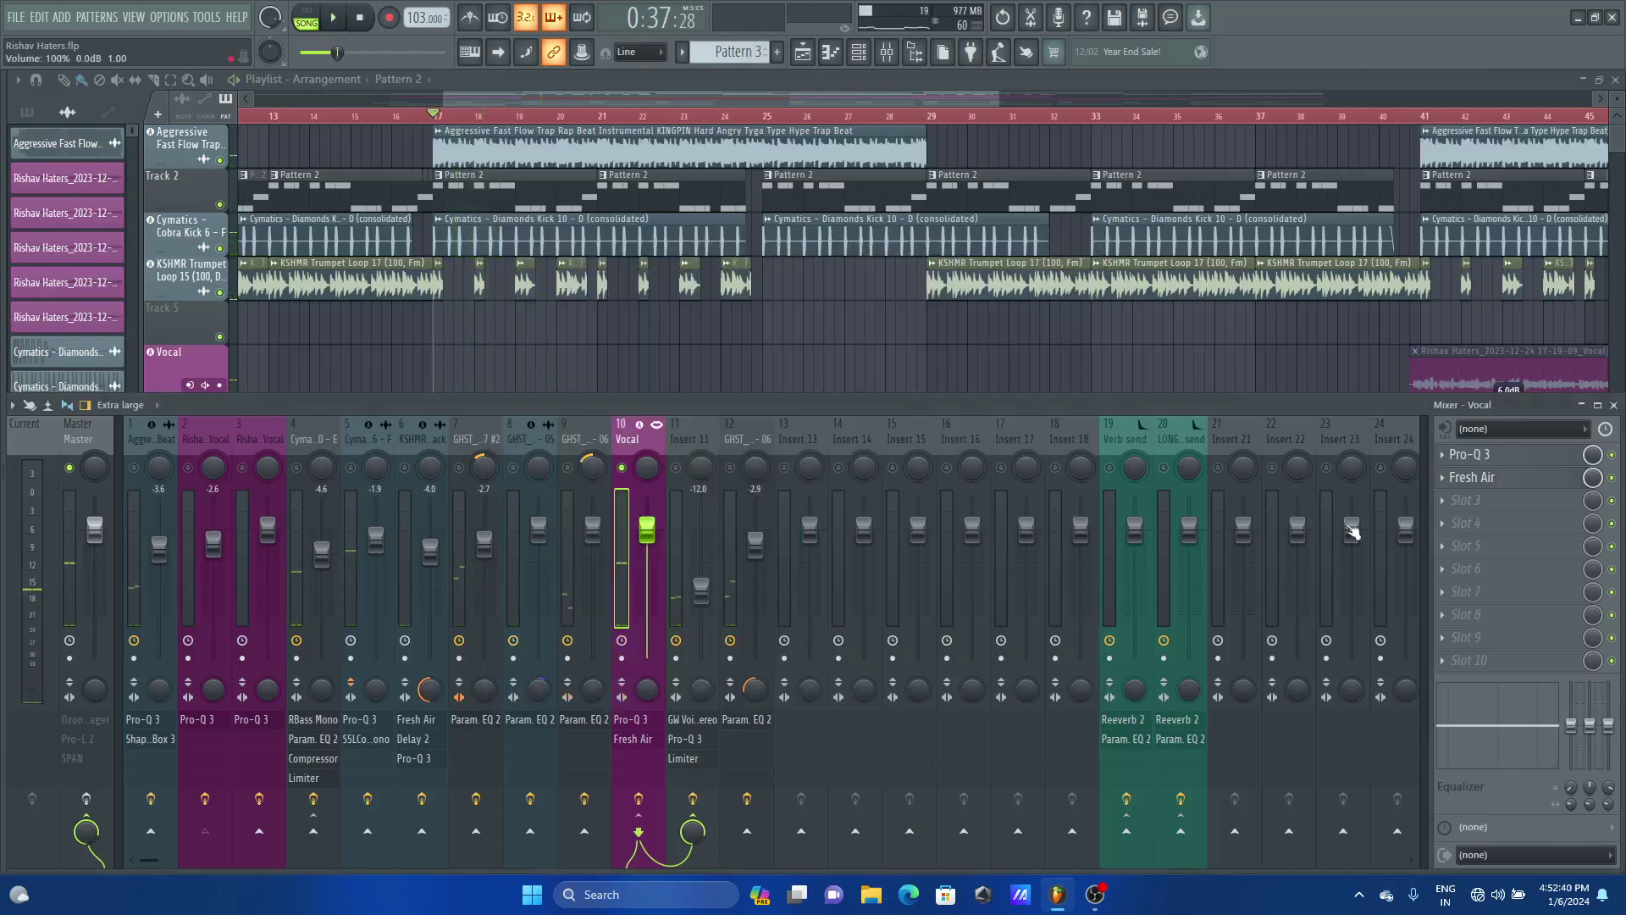
right_click(622, 468)
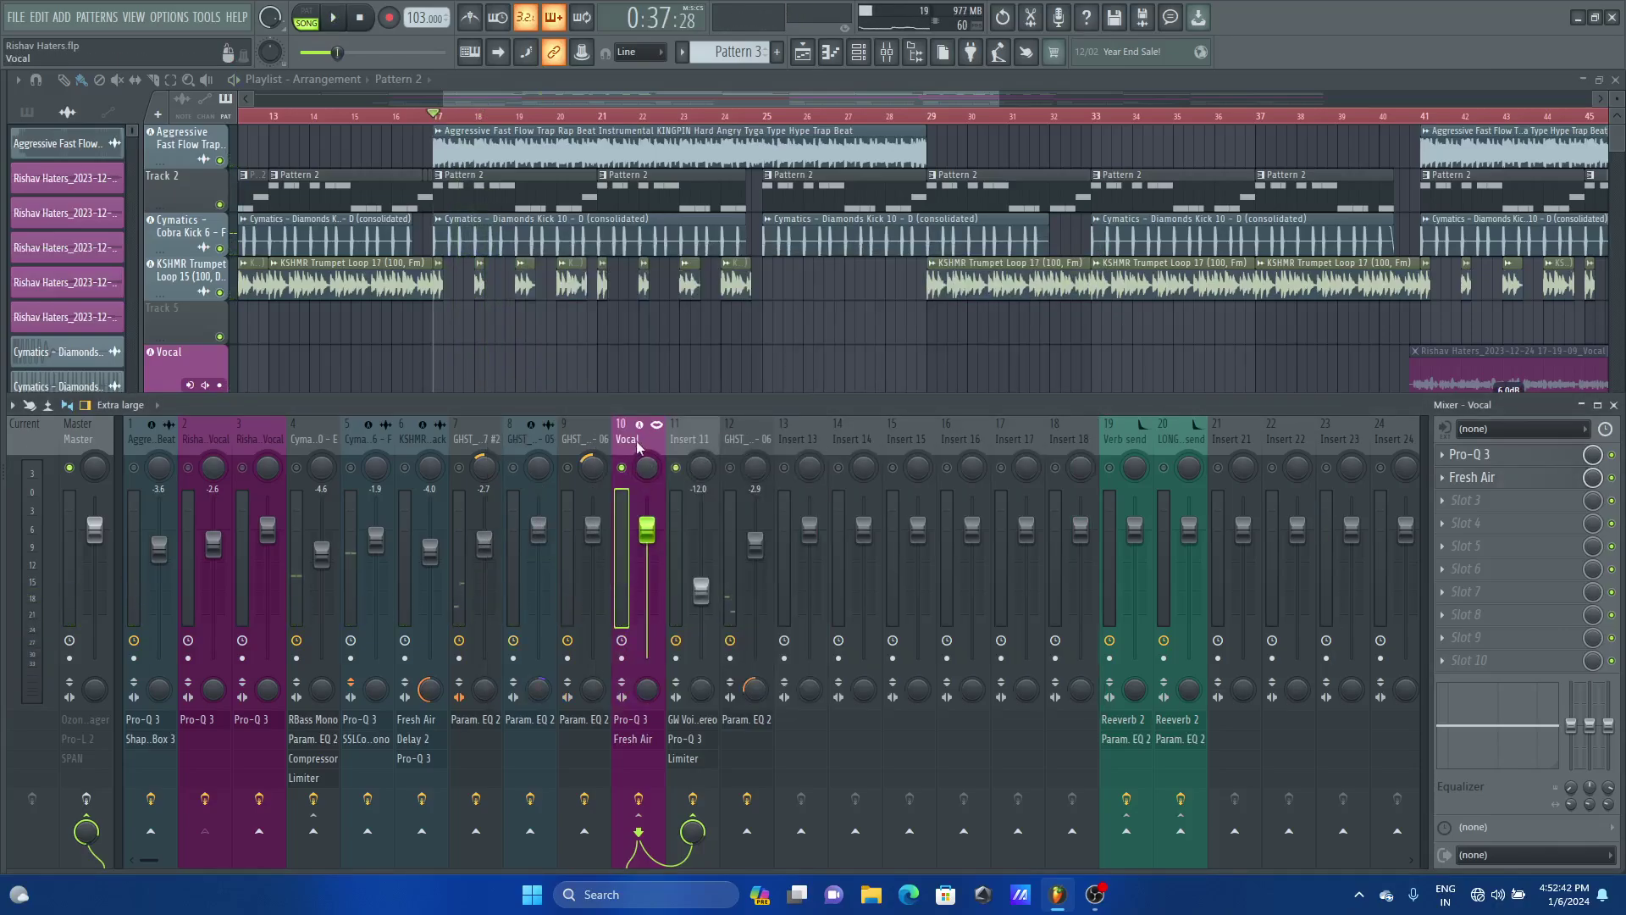
Unsolo the Vocal track, compare the full mix with Pro-Q 3 and Fresh Air bypassed and re-enabled, and solo the vocal again
right_click(624, 468)
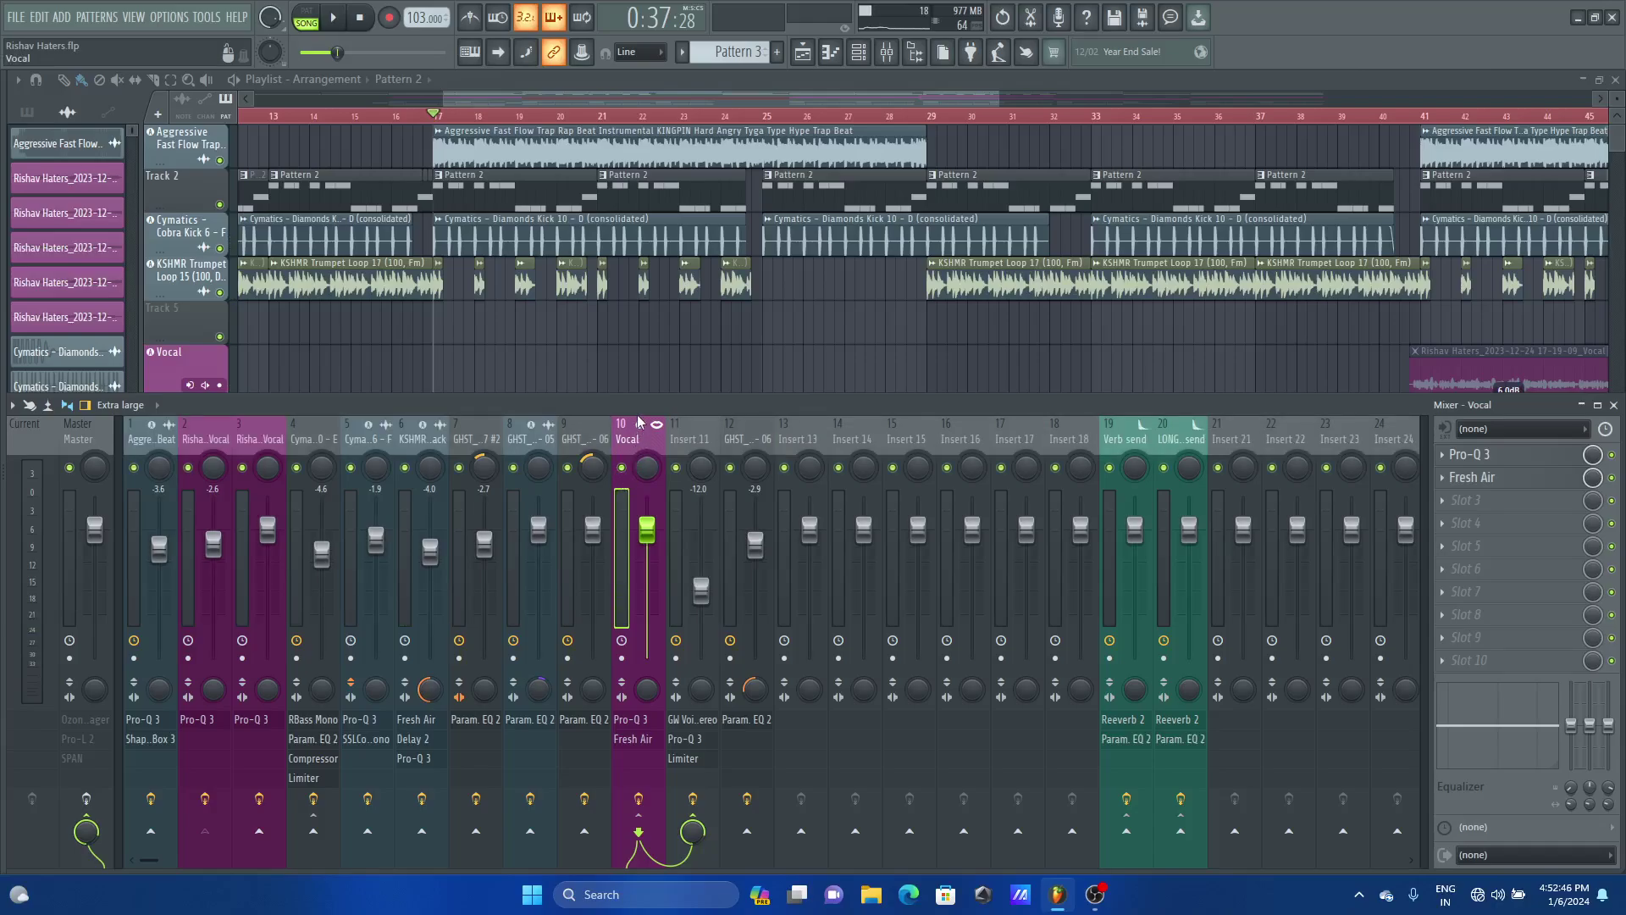
key(space)
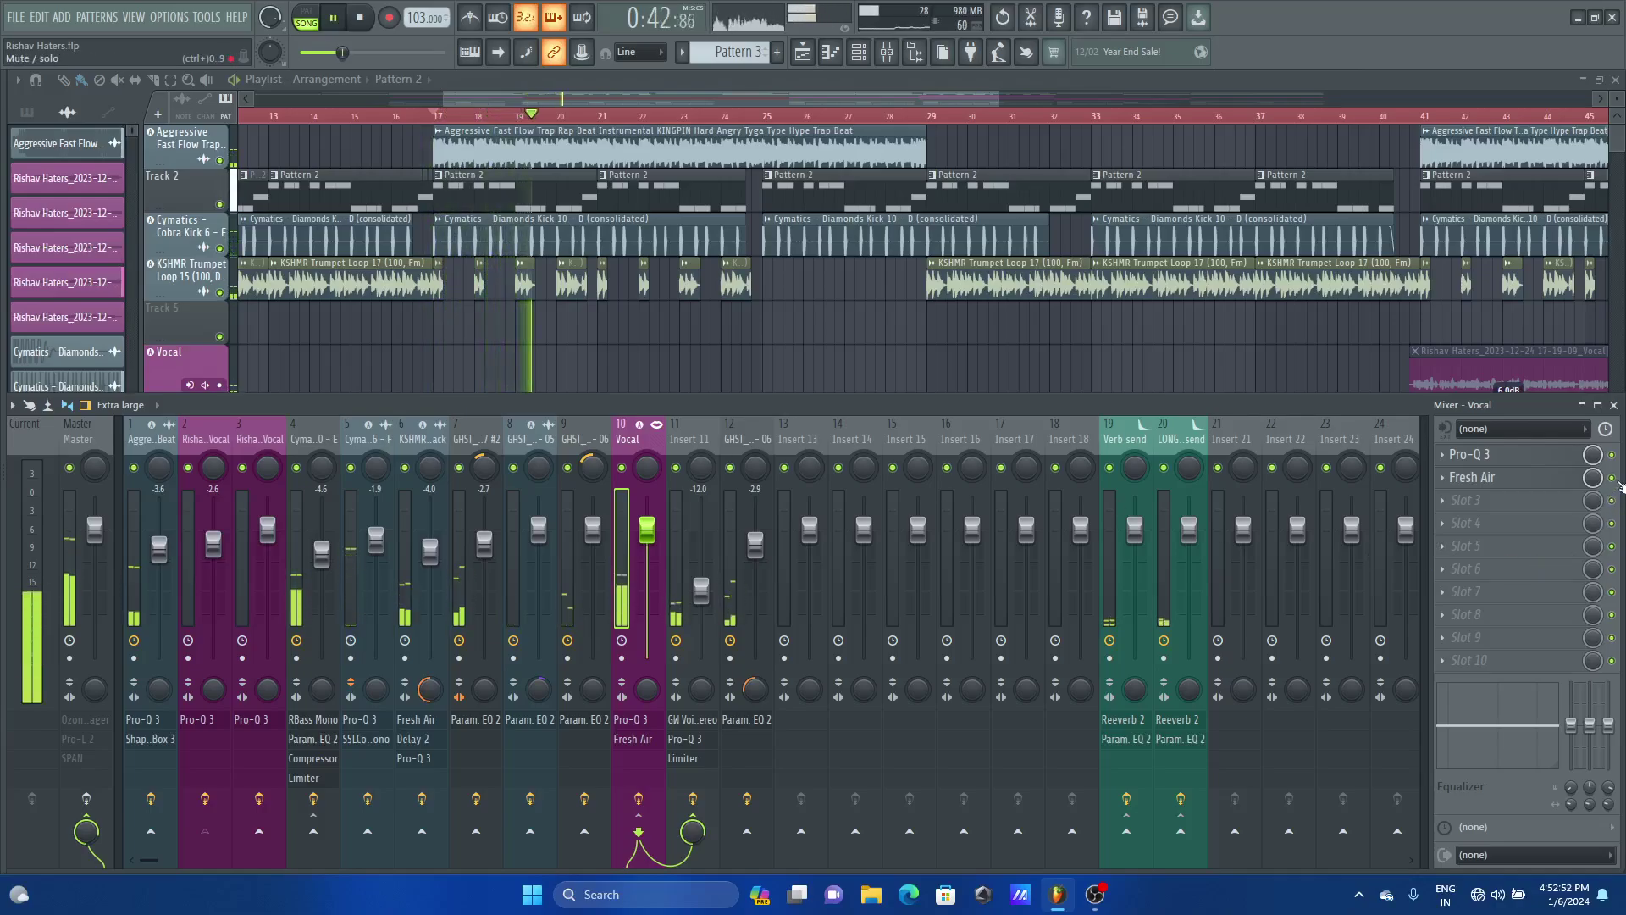
click(1613, 478)
click(1614, 455)
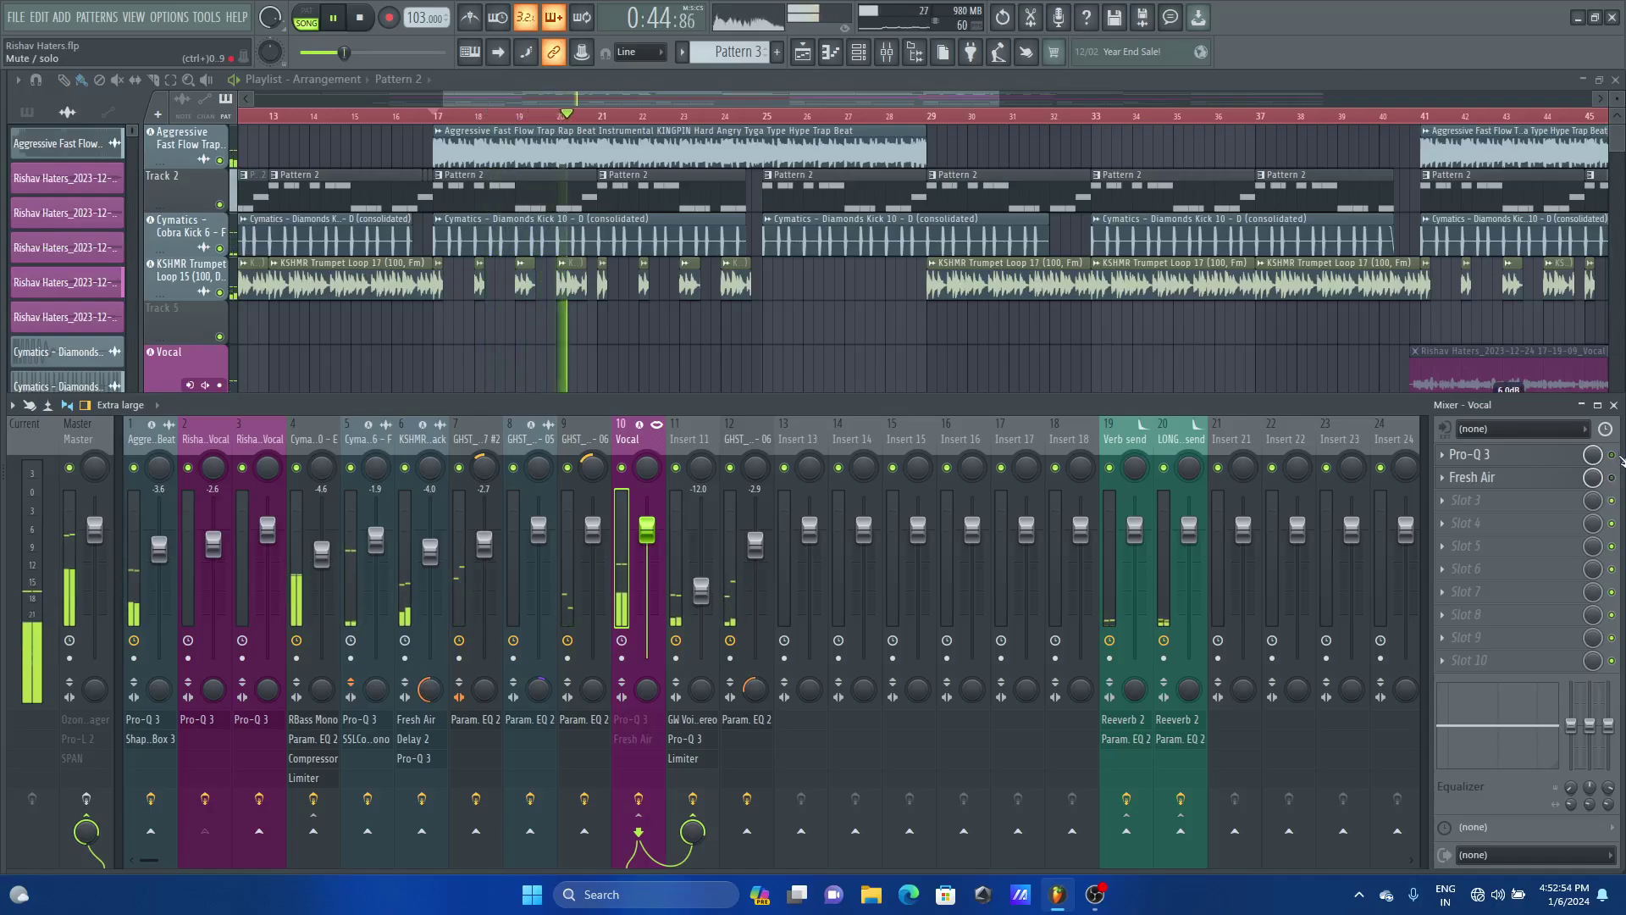
click(1614, 455)
click(1613, 477)
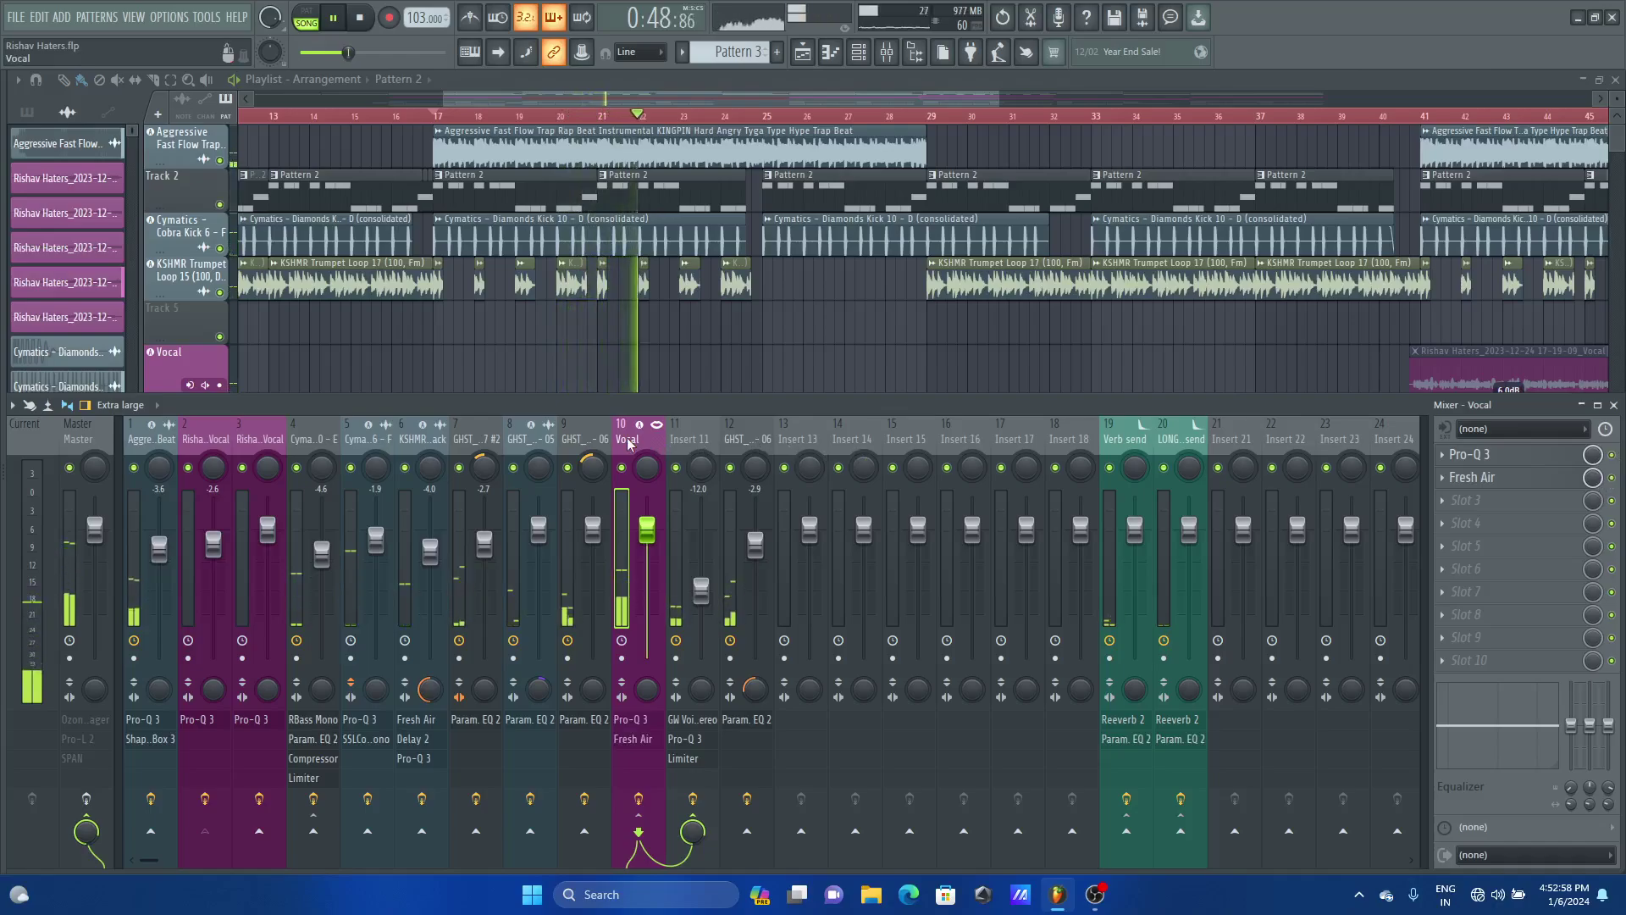
key(space)
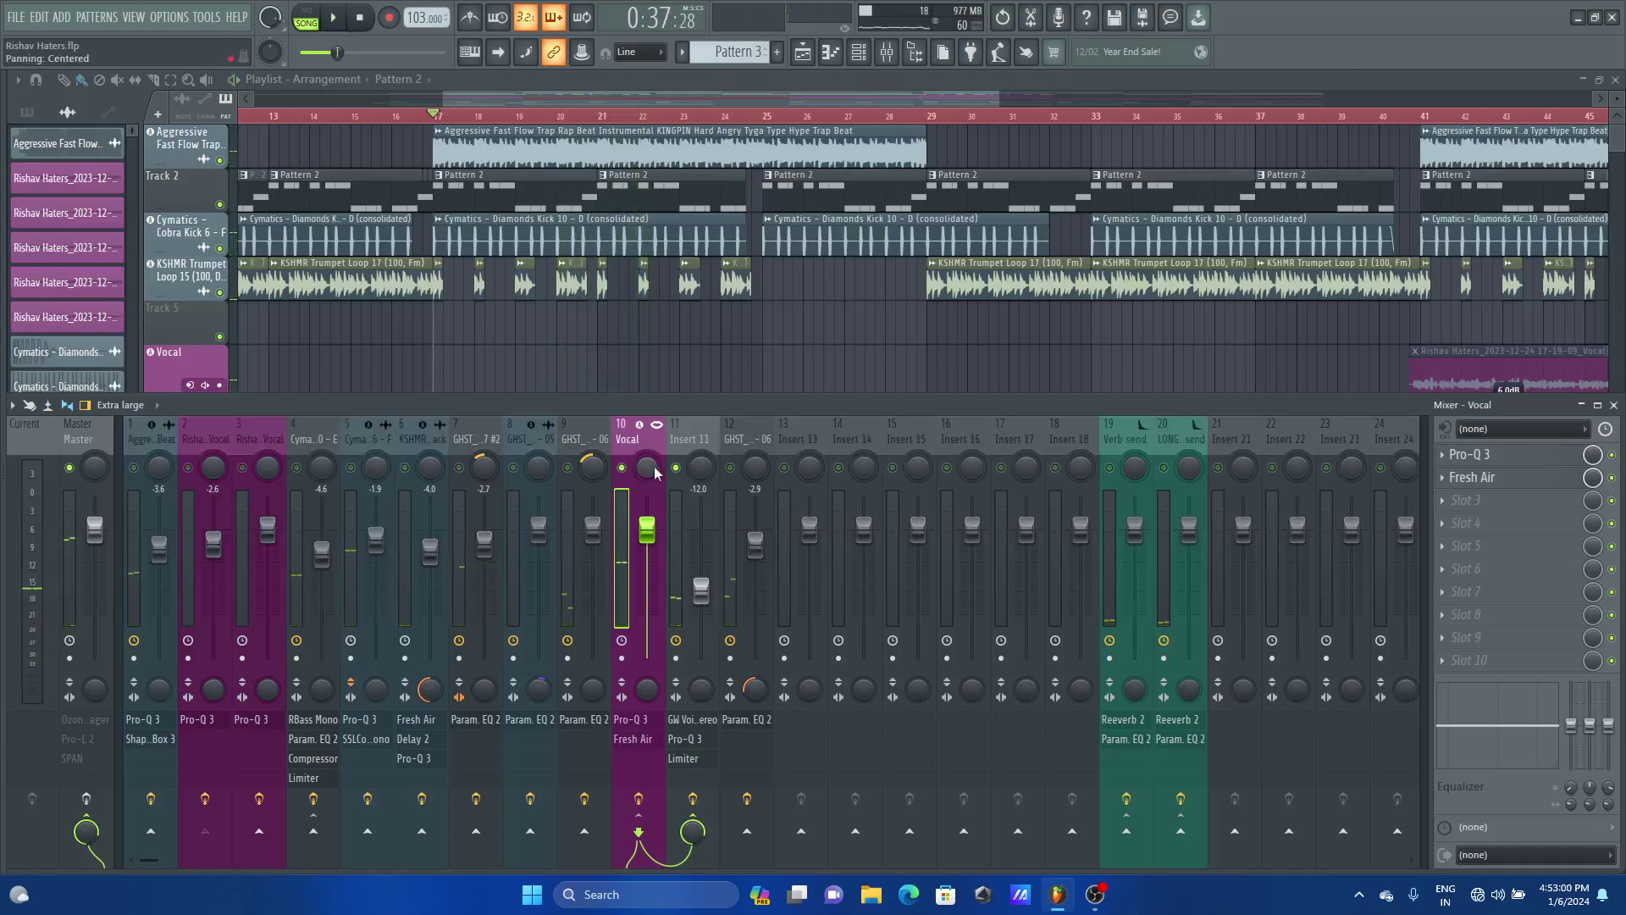
Review the Pro-Q 3 curve and the Fresh Air settings on the Vocal track, closing each plugin window
click(1495, 459)
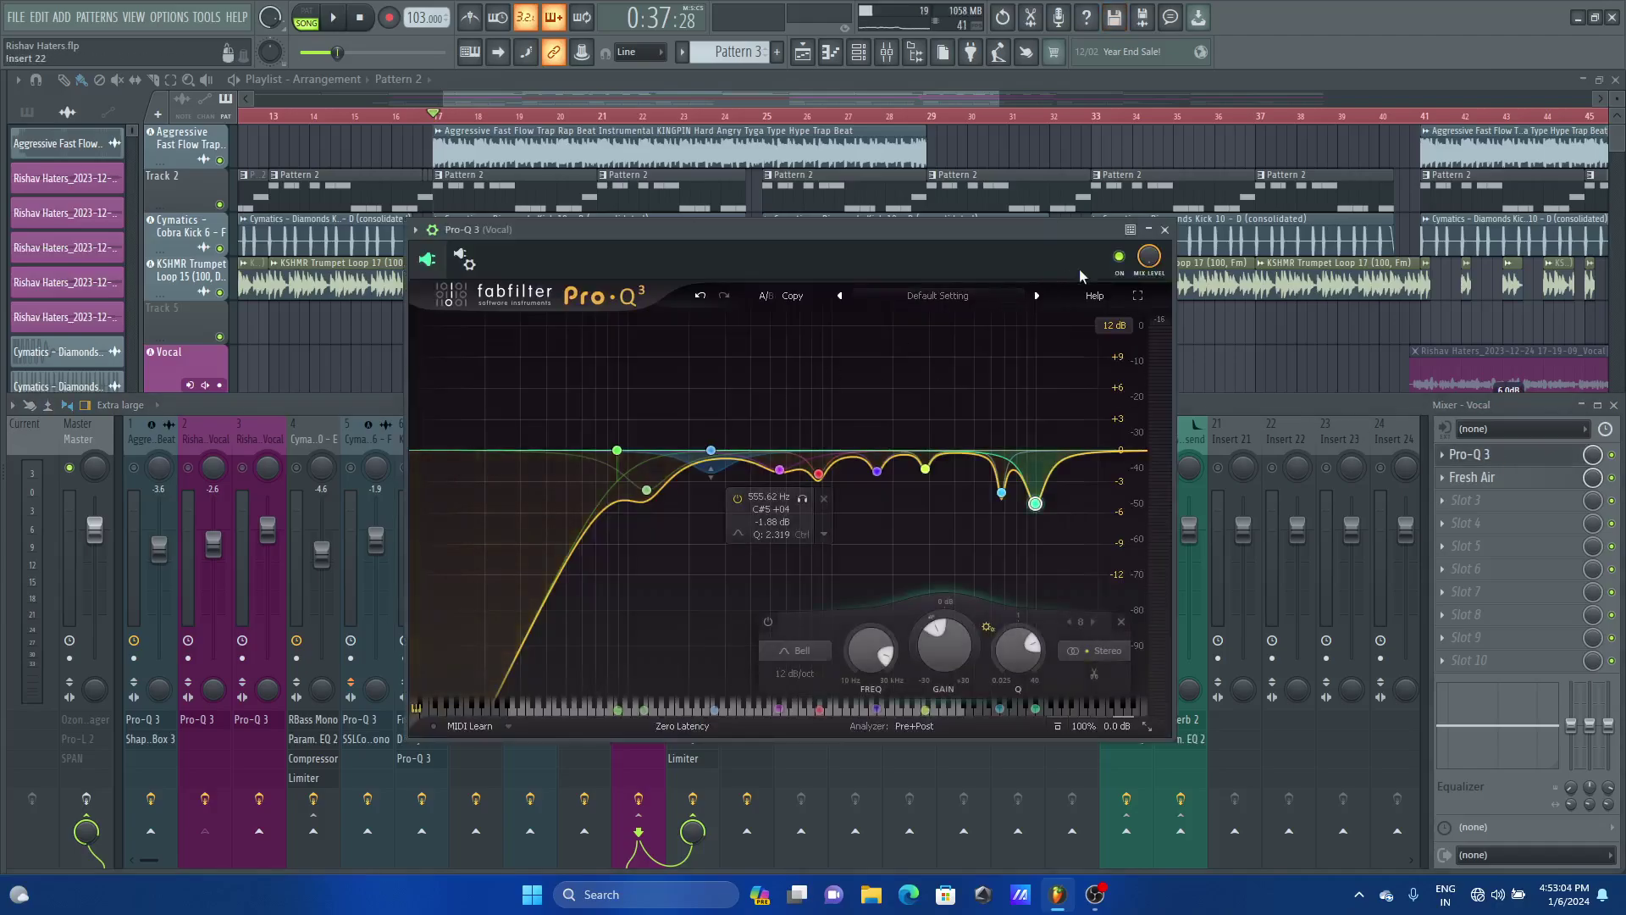
click(1173, 231)
click(1520, 479)
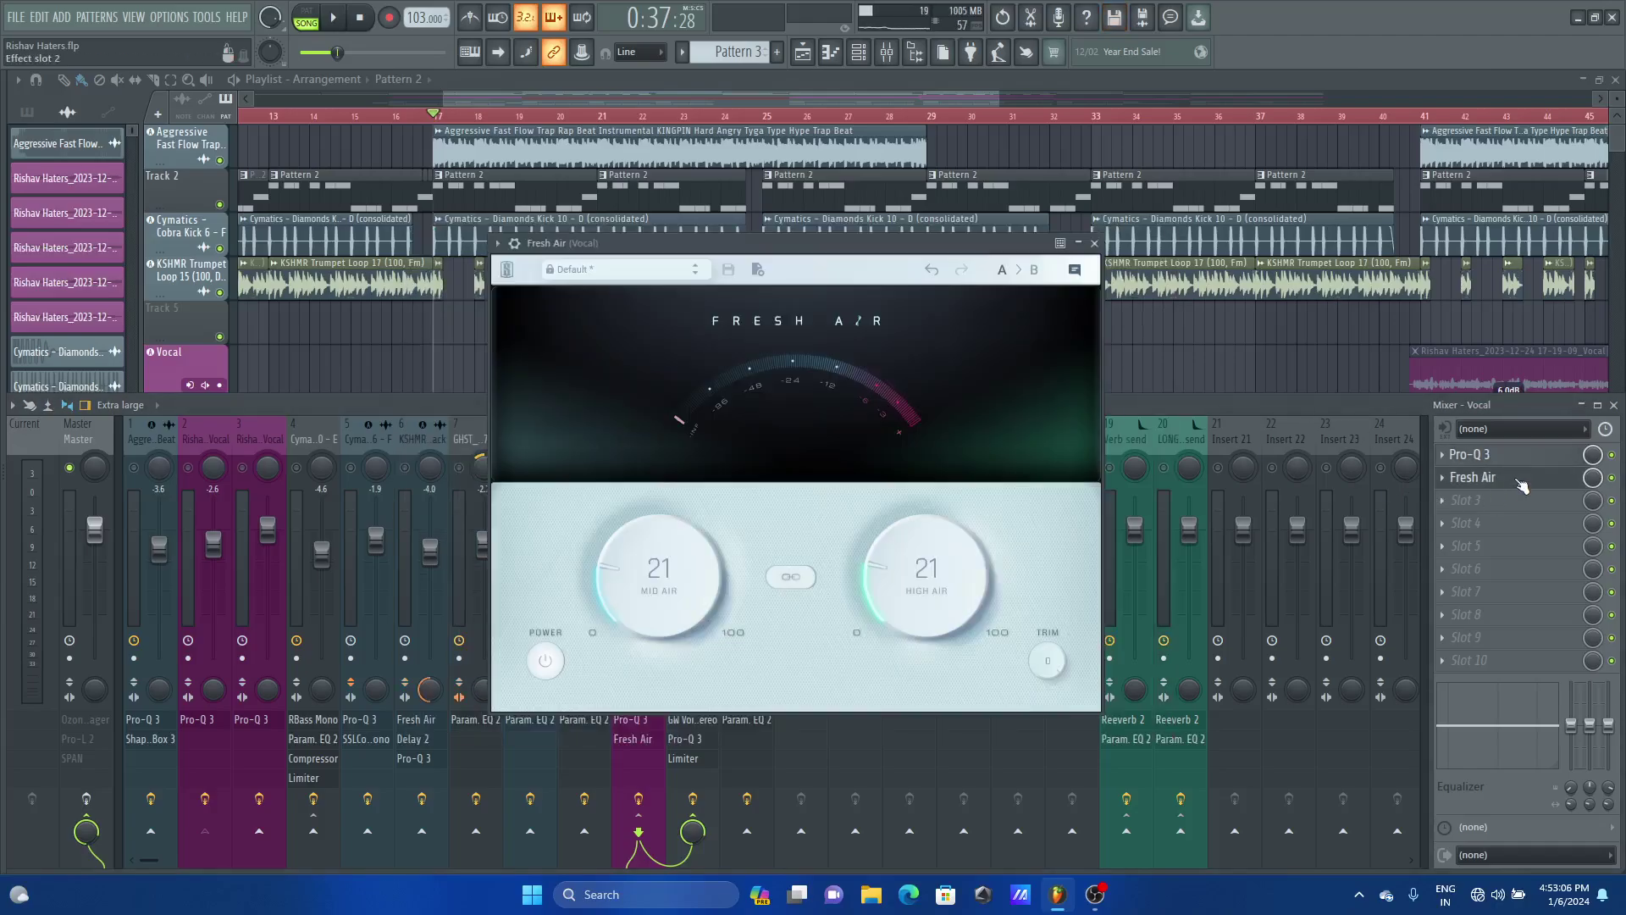
click(1094, 243)
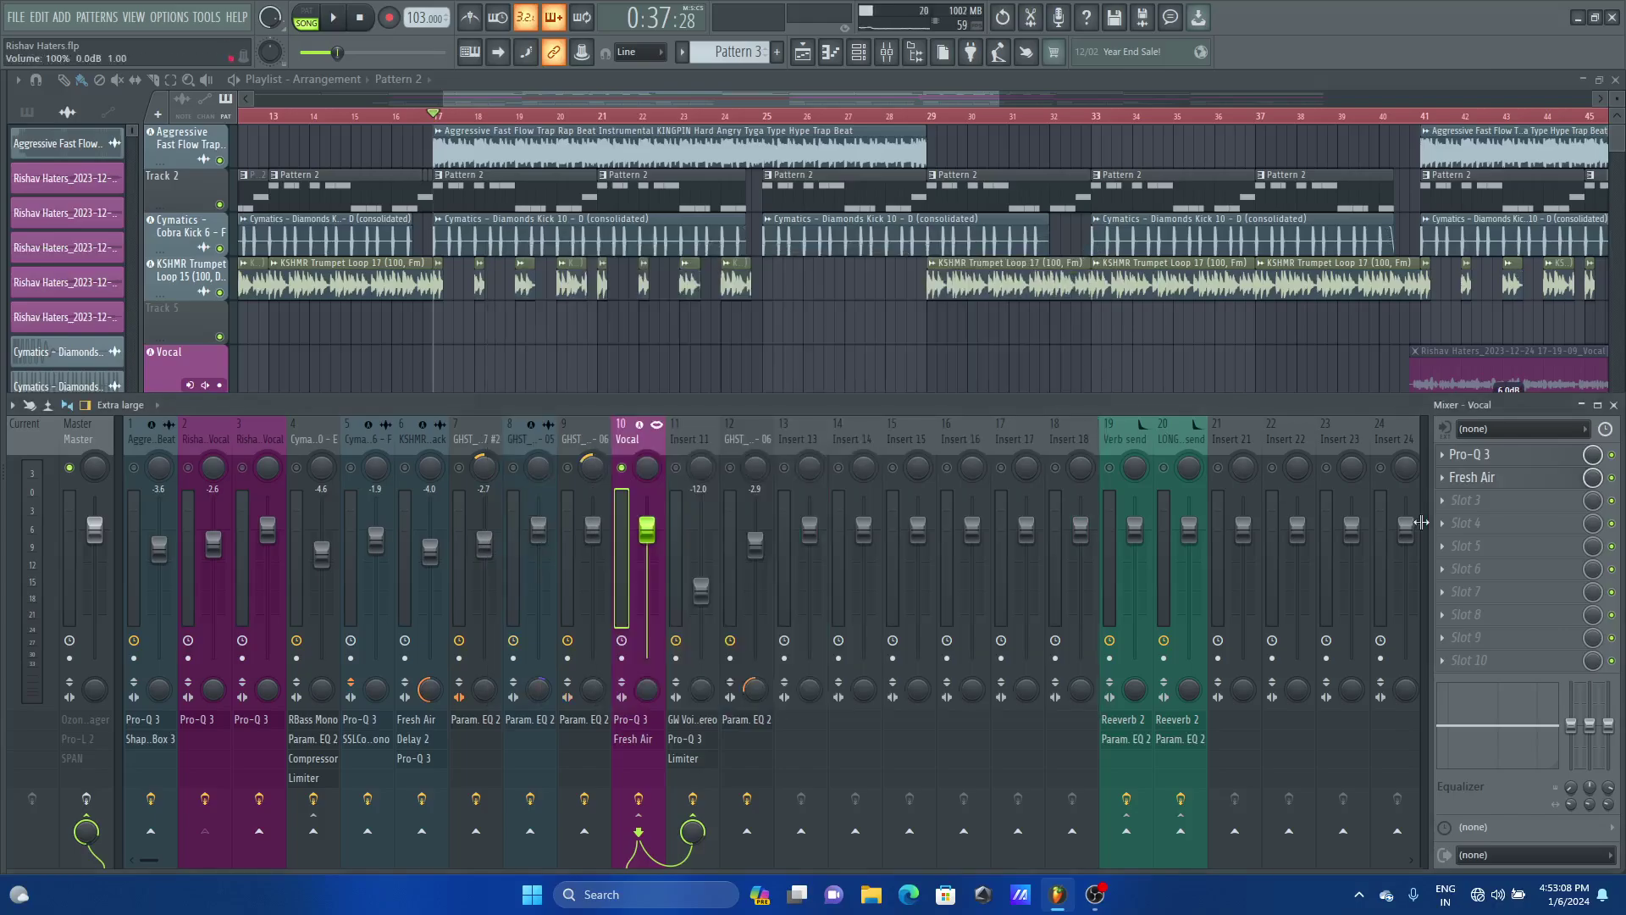
Load Pro-DS into slot 3 of the Vocal track and listen to the soloed vocal through its default setting
click(1491, 501)
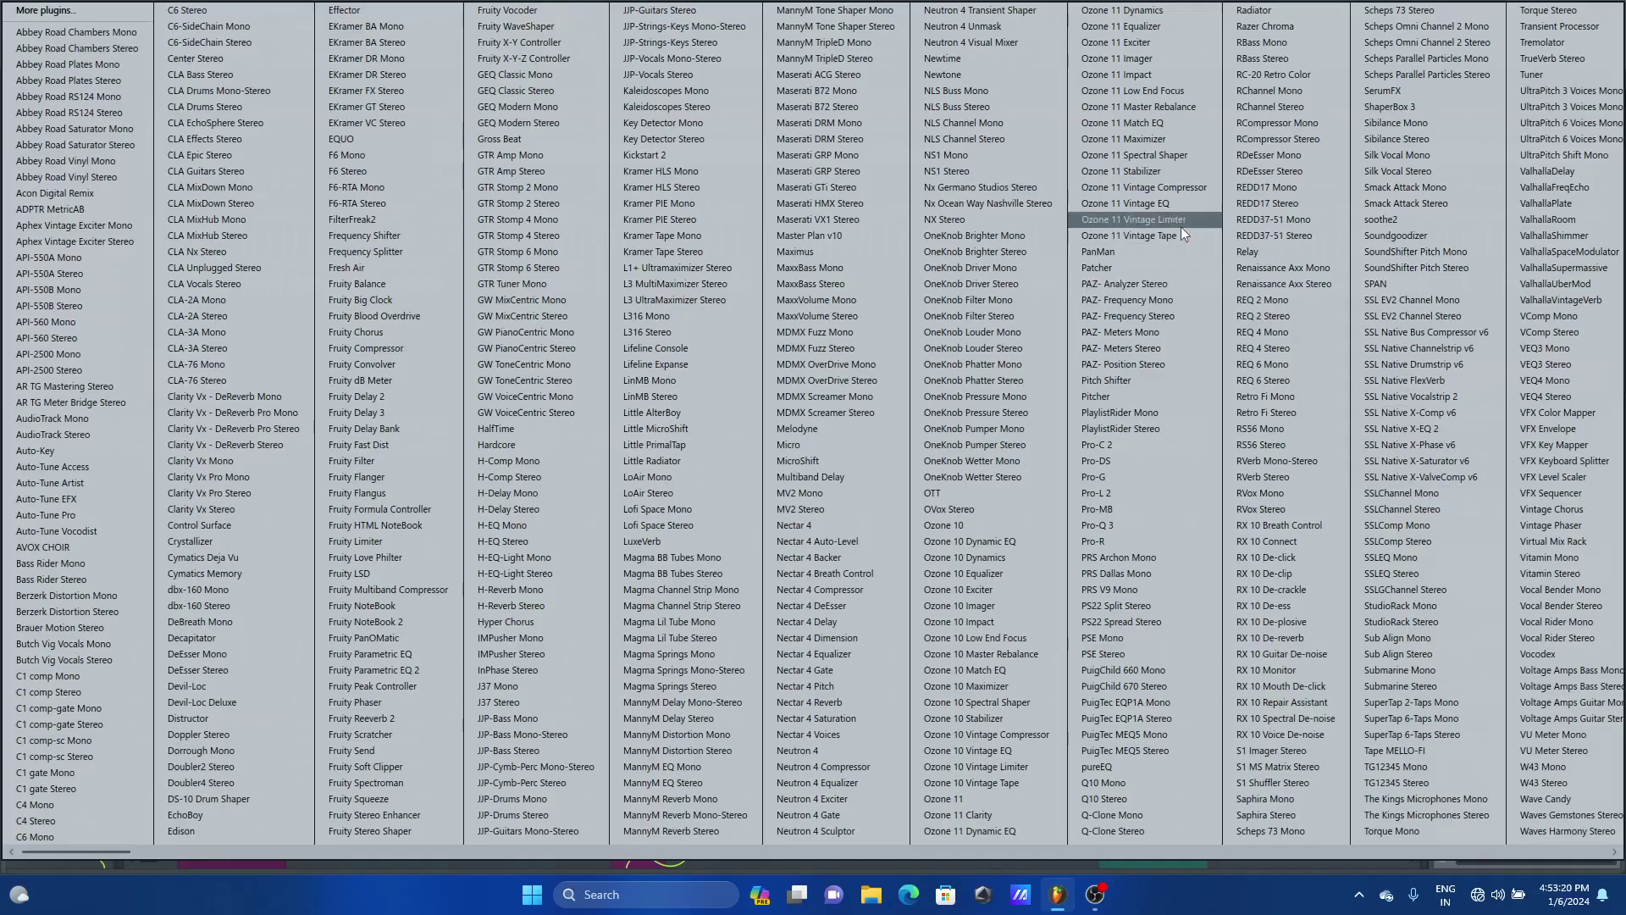
click(1131, 463)
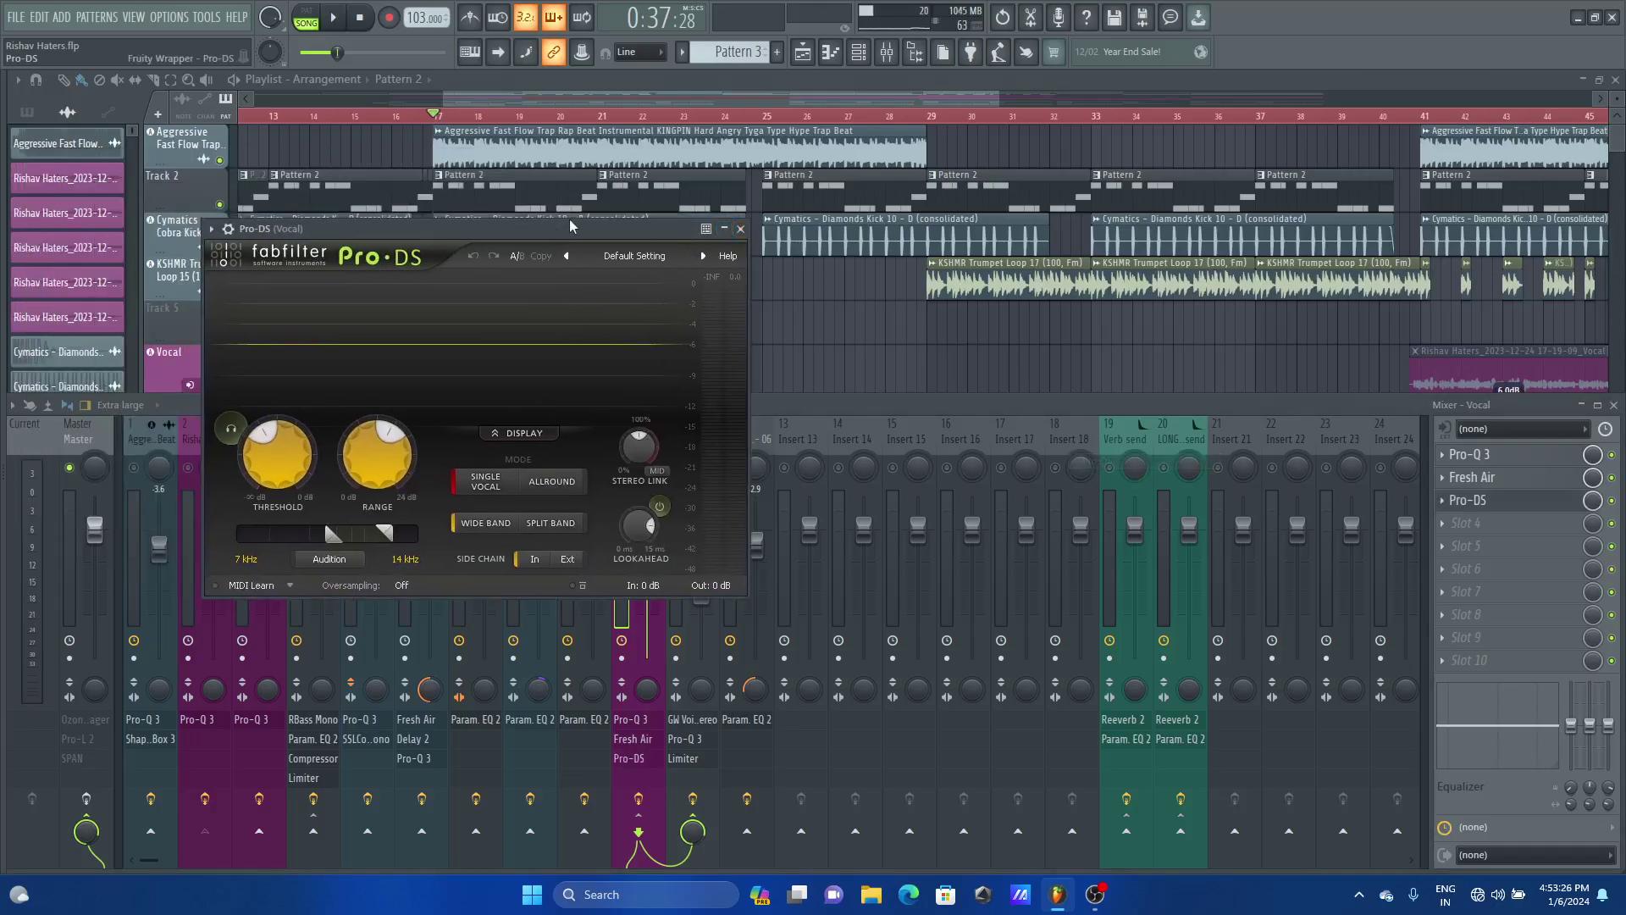
drag(532, 230, 695, 320)
key(space)
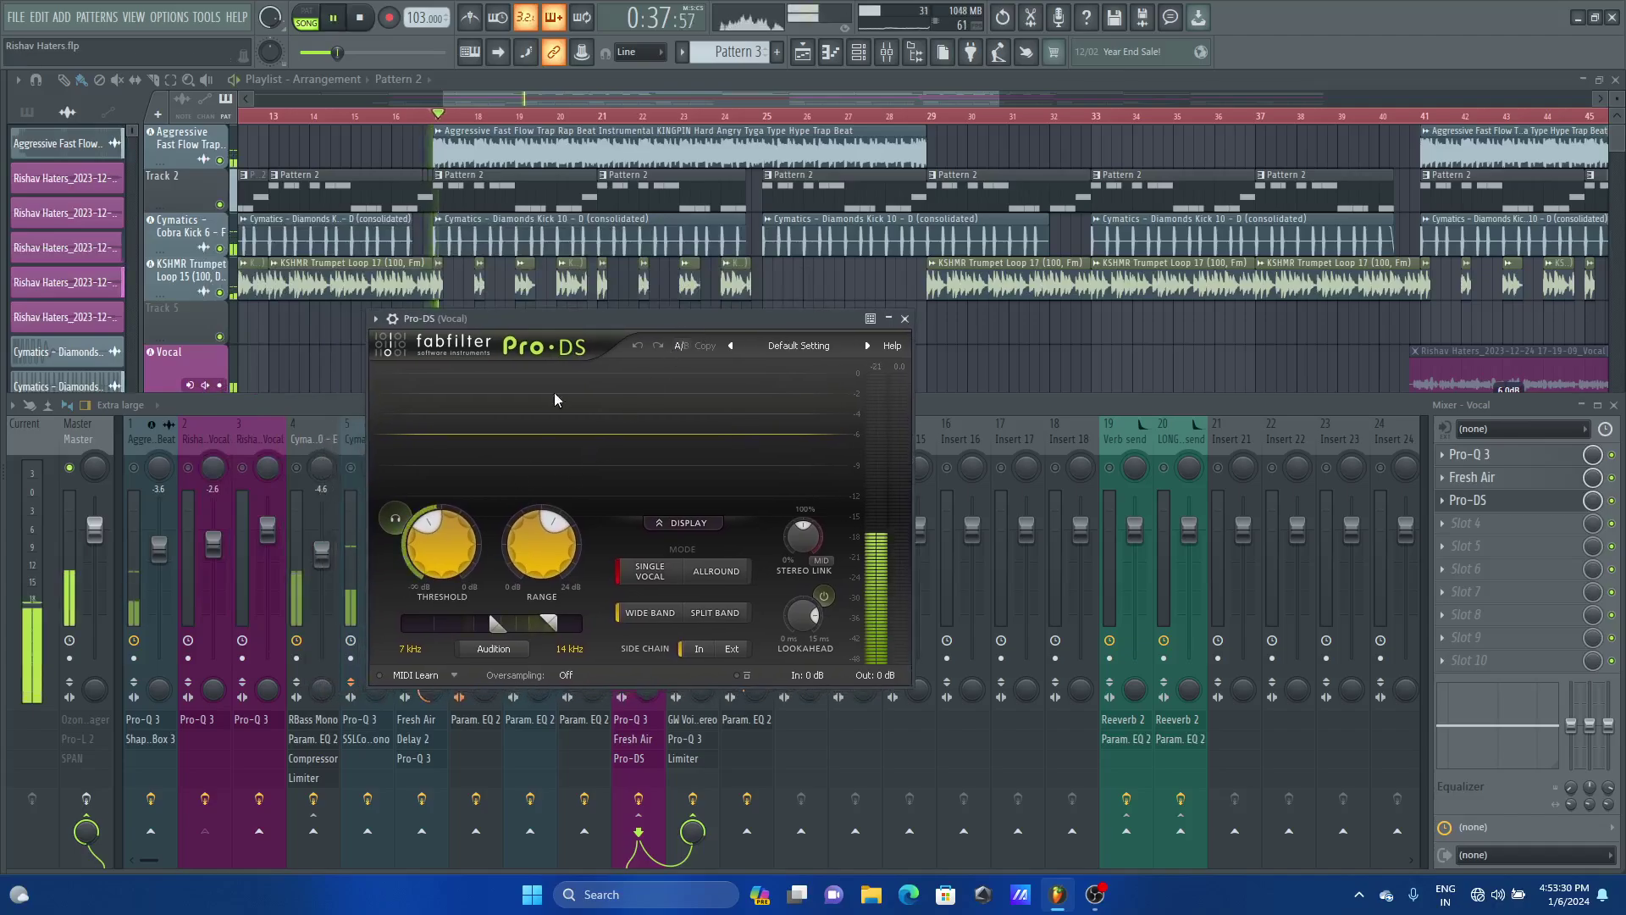
key(space)
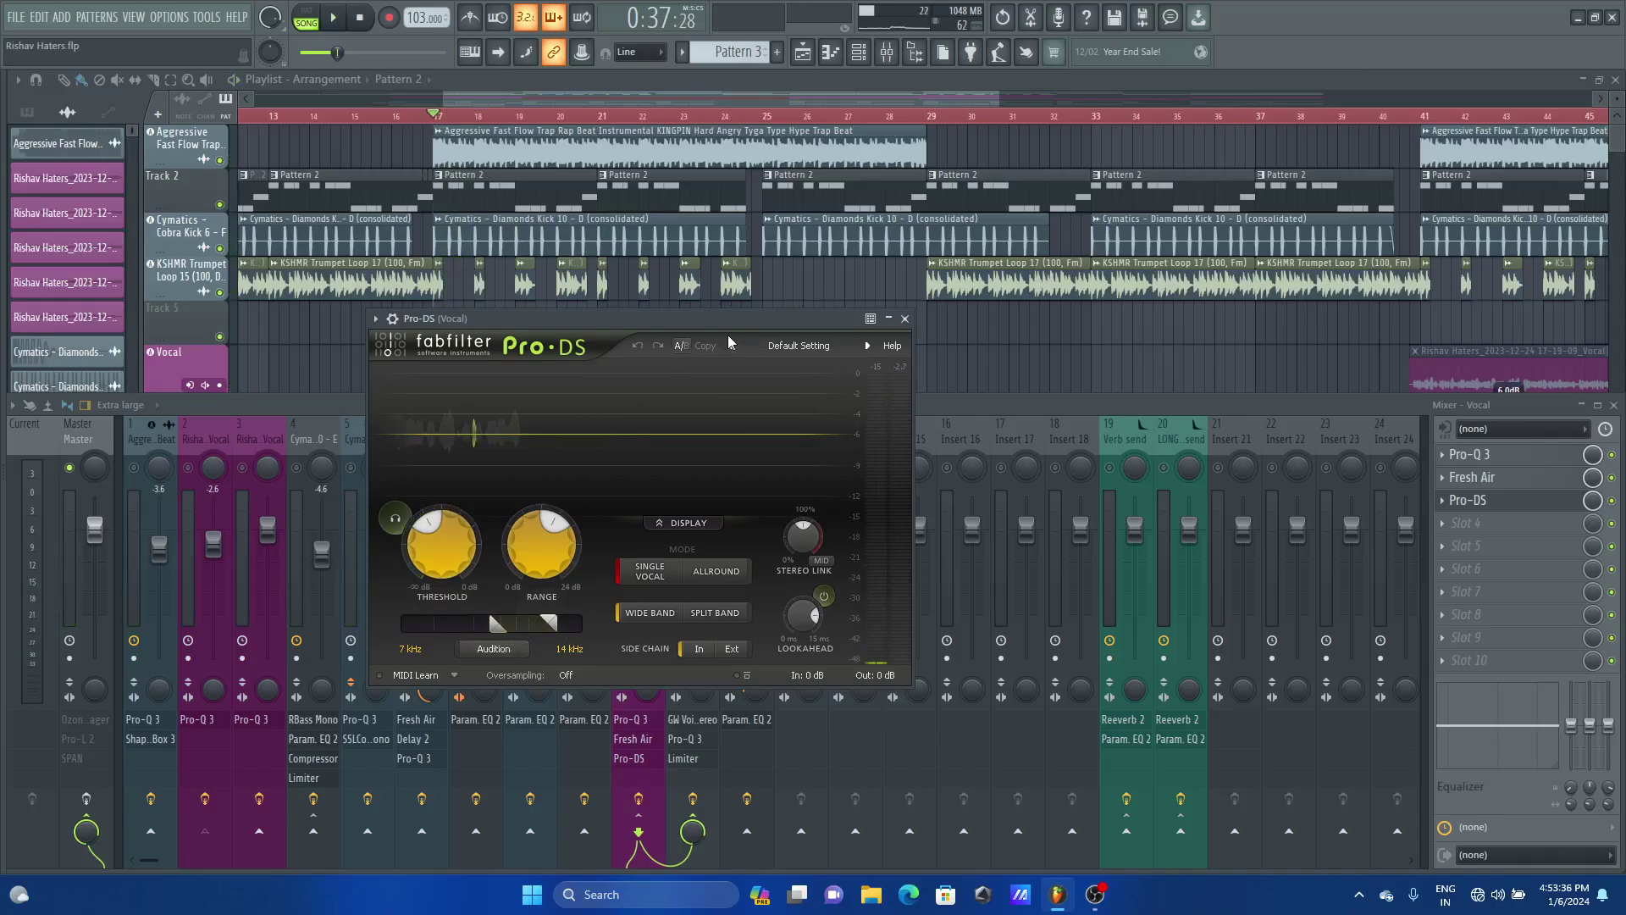
drag(765, 326, 883, 322)
key(space)
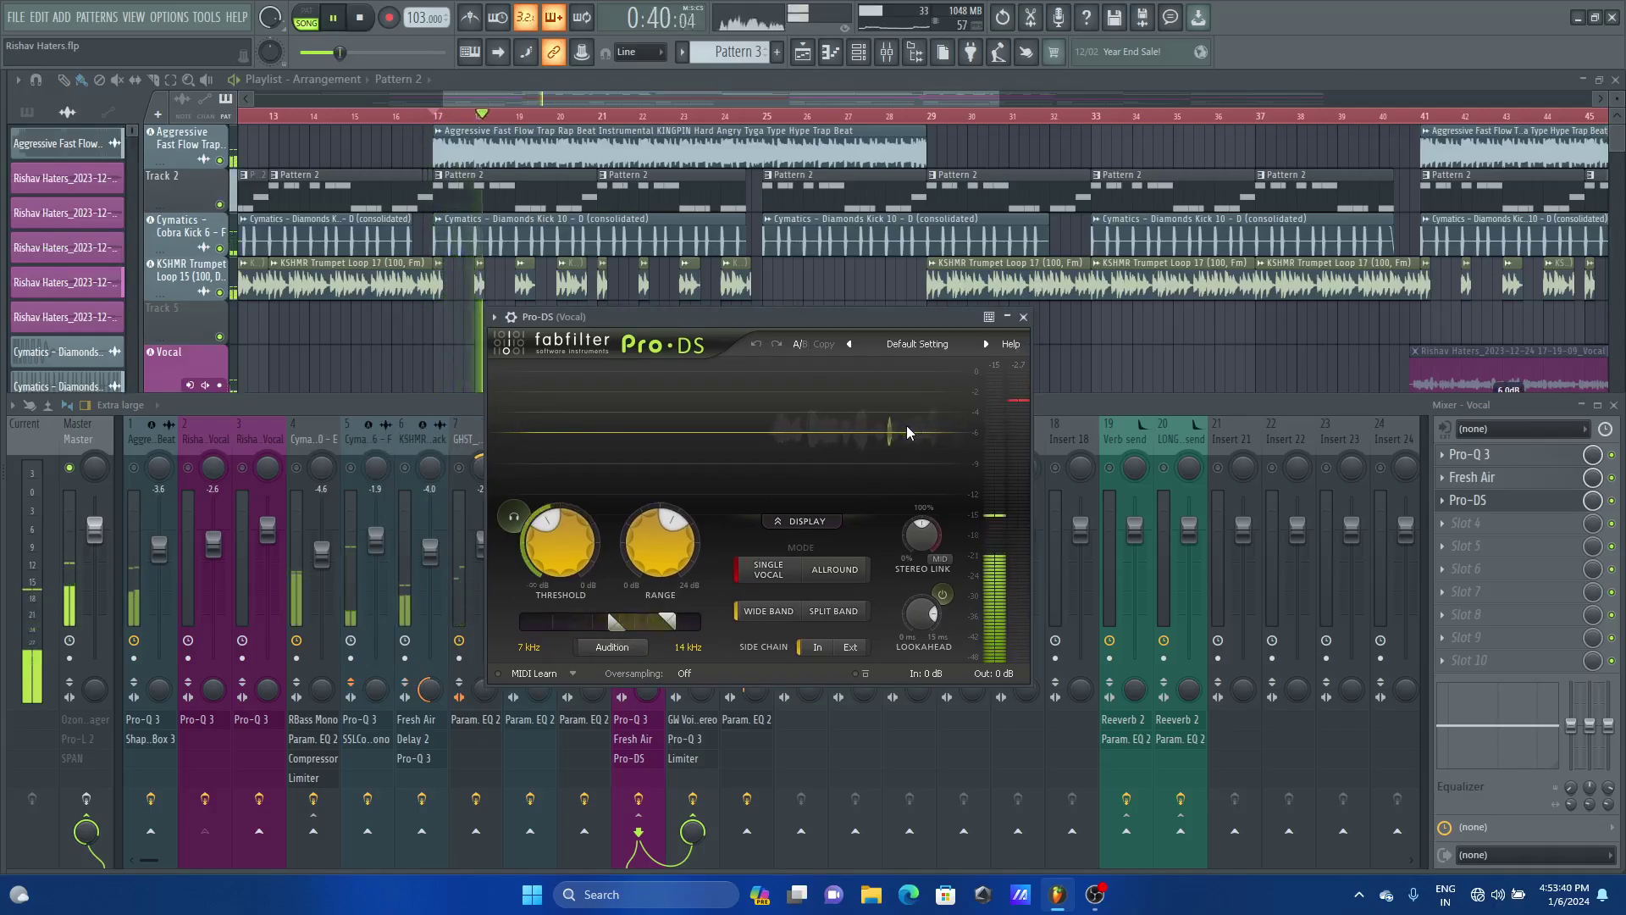
key(space)
Lower the Threshold in Pro-DS and replay the soloed vocal
mouse_move(650, 542)
drag(567, 537, 563, 578)
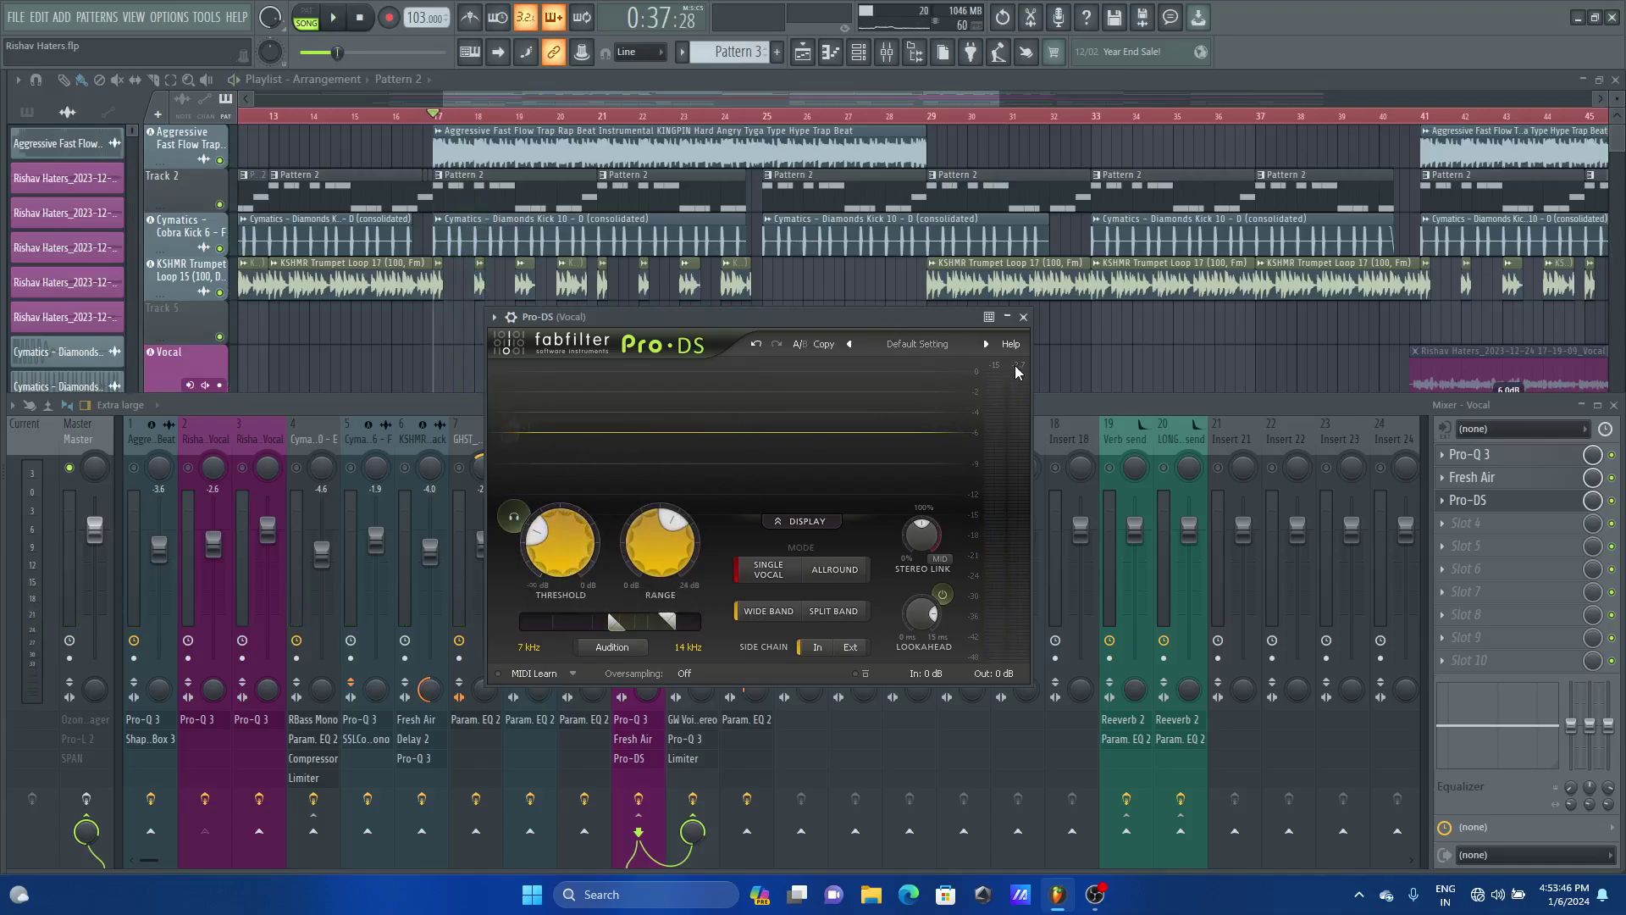
key(space)
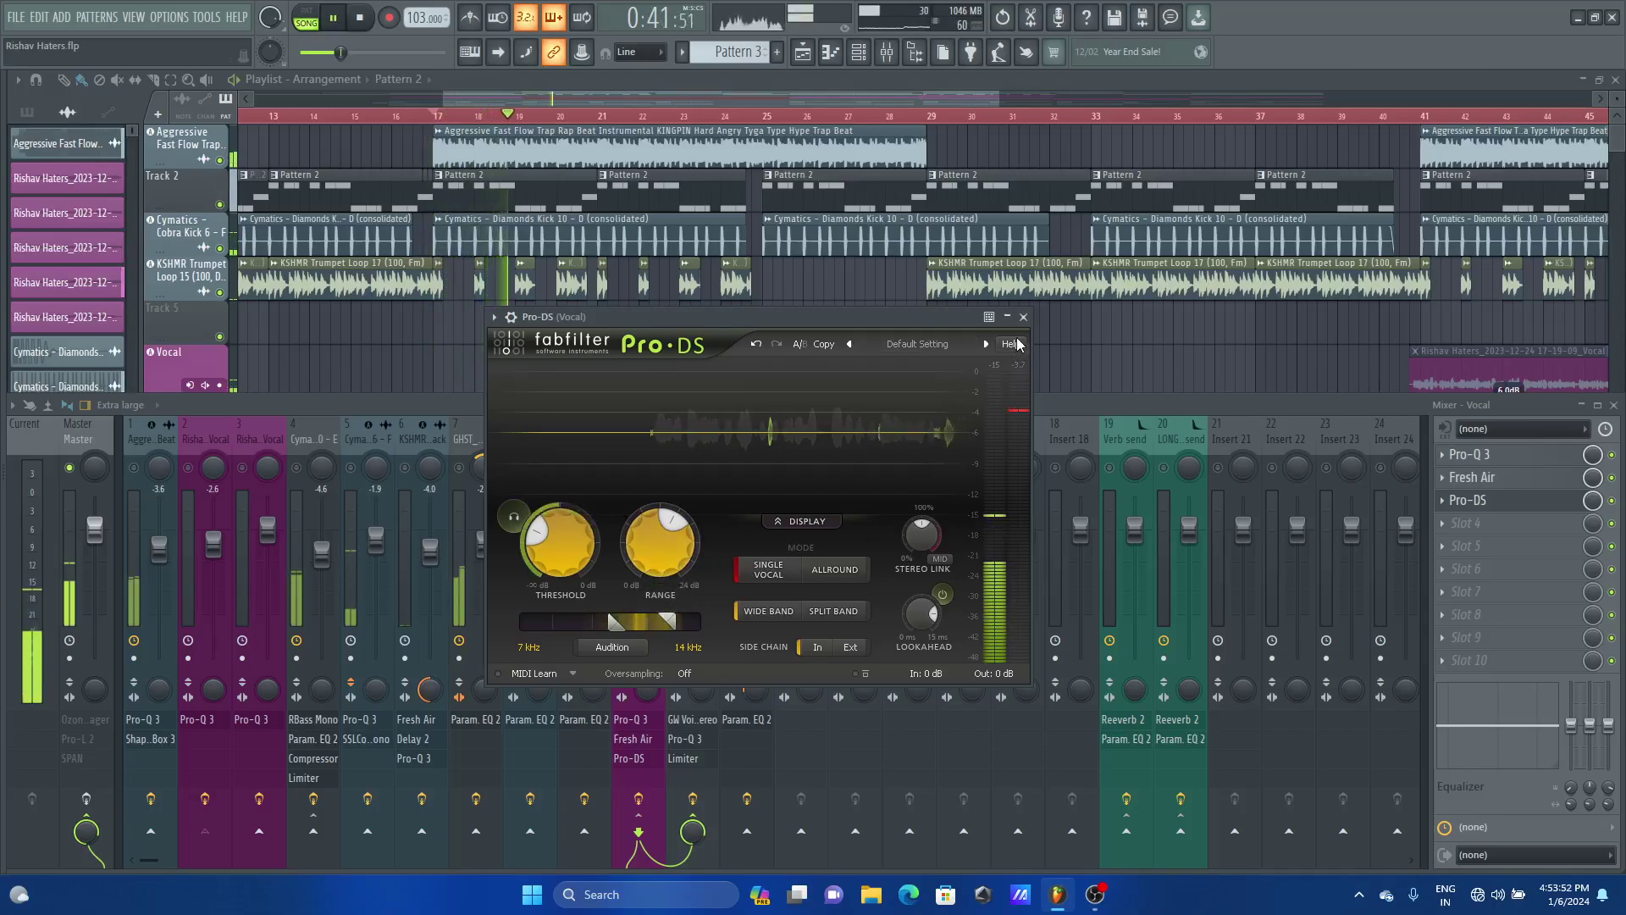
Compare the soloed vocal with Pro-DS bypassed and re-enabled, watching its display, and stop playback
click(1023, 317)
key(space)
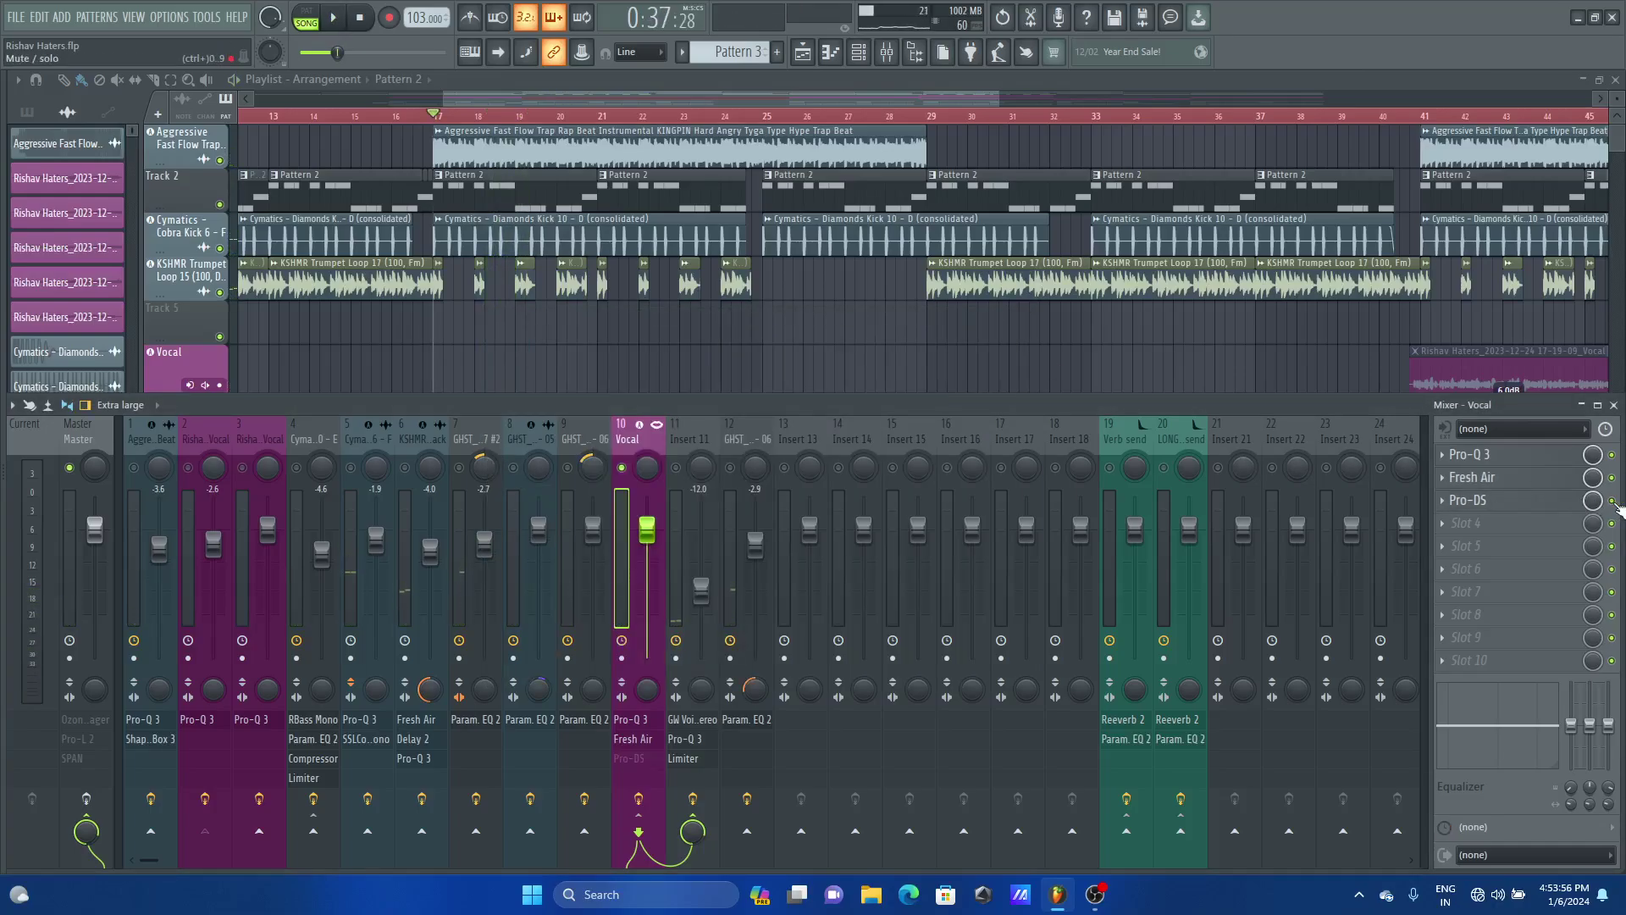
key(space)
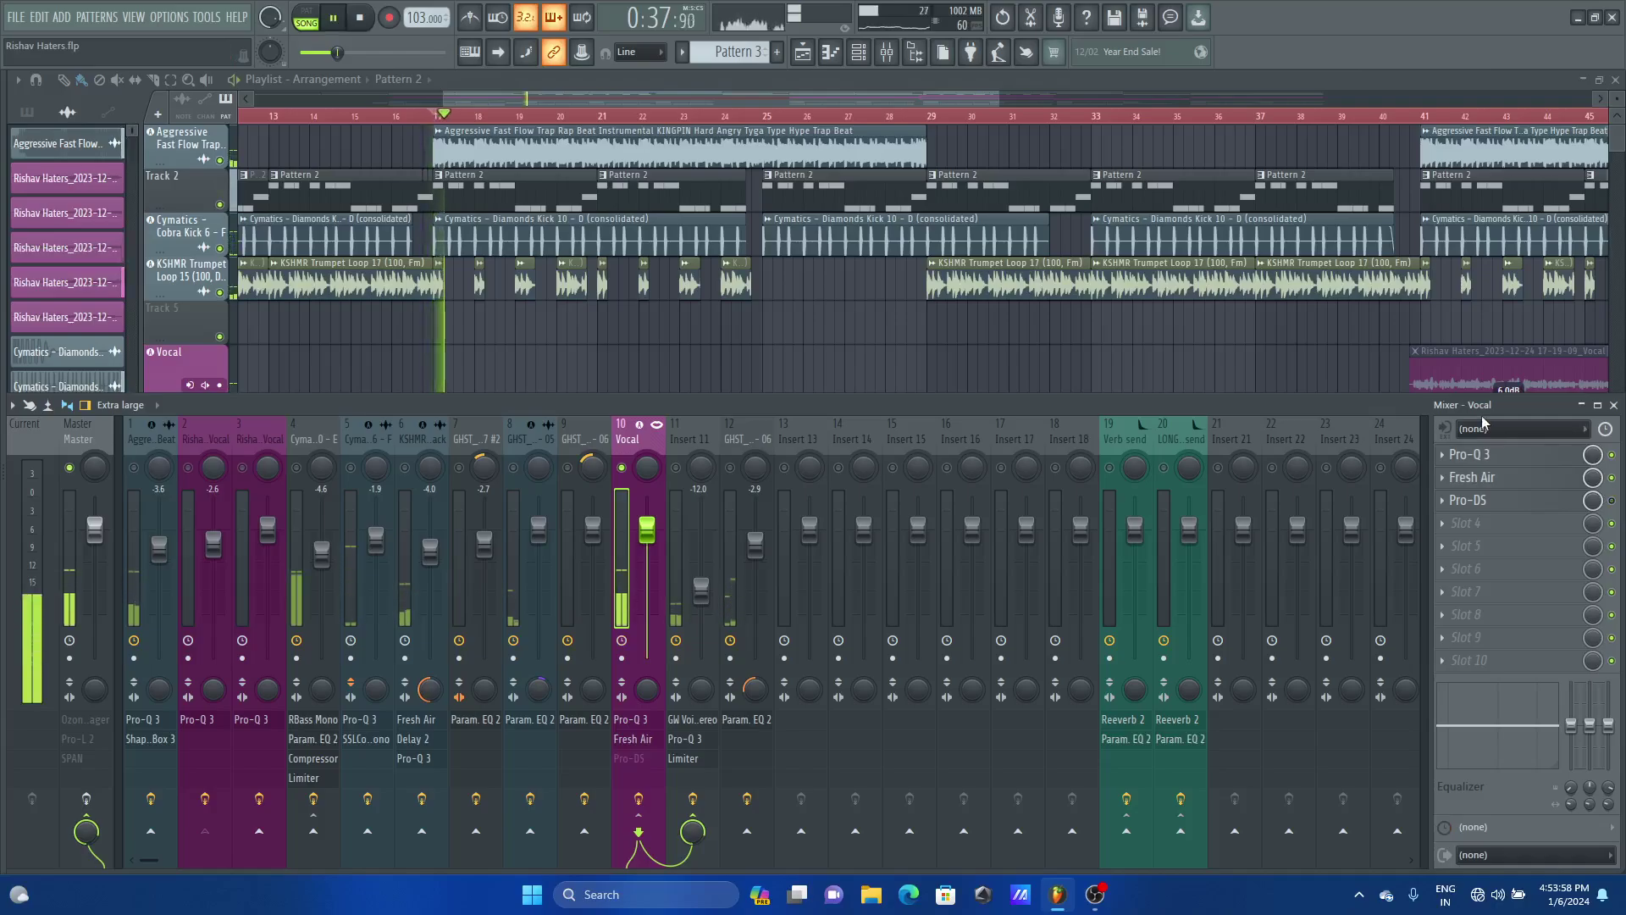
key(space)
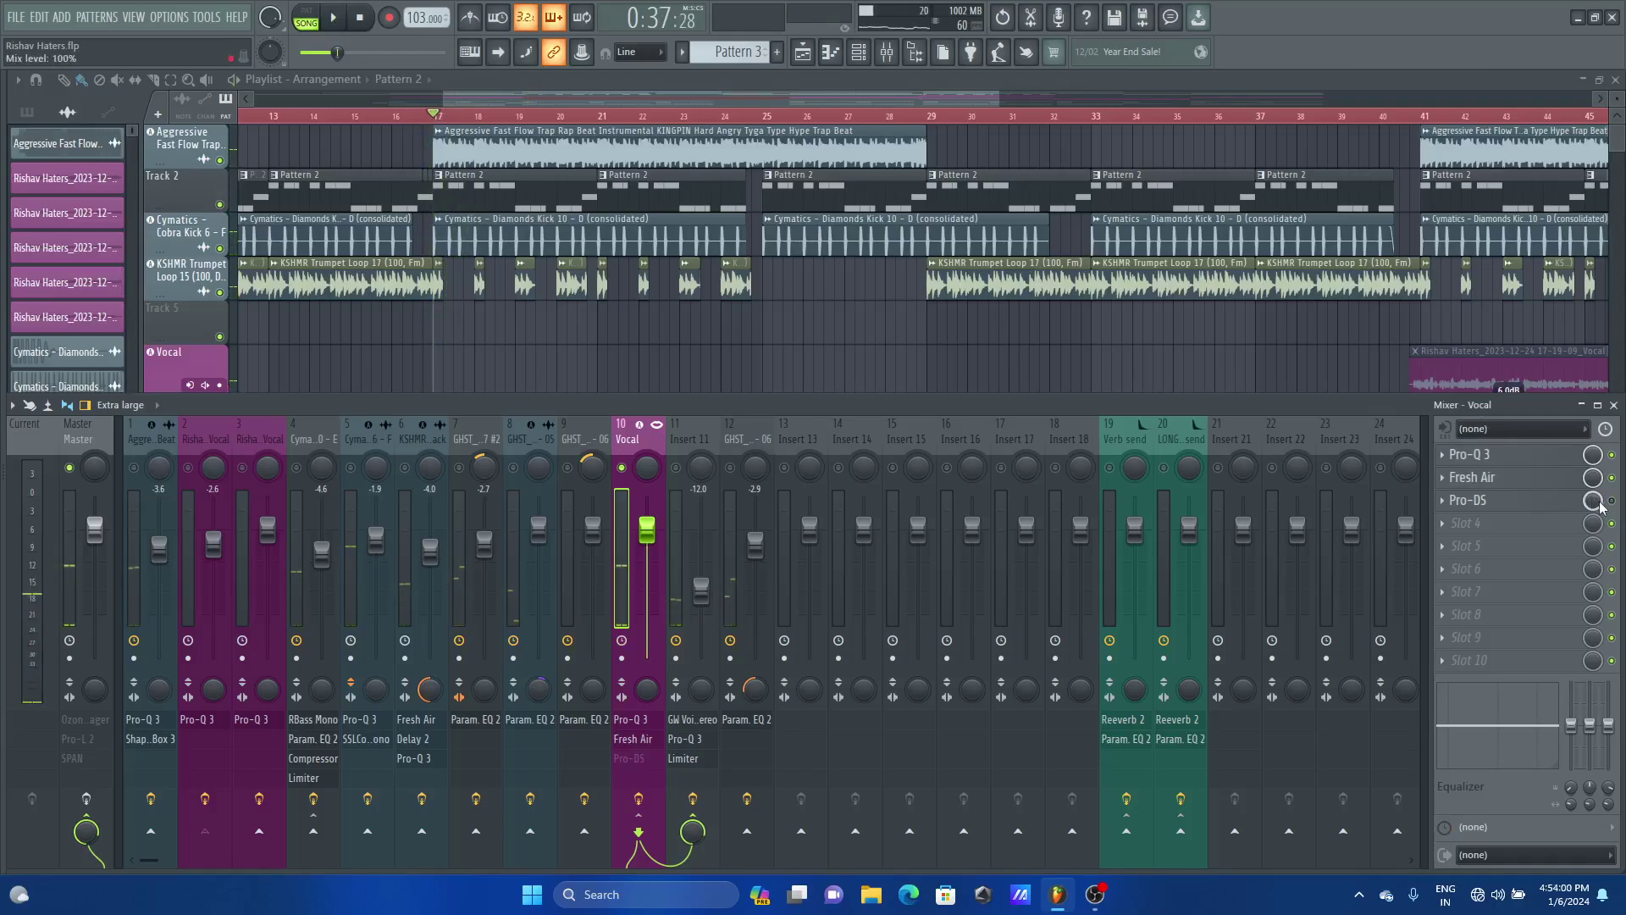
click(1611, 500)
click(1584, 501)
key(space)
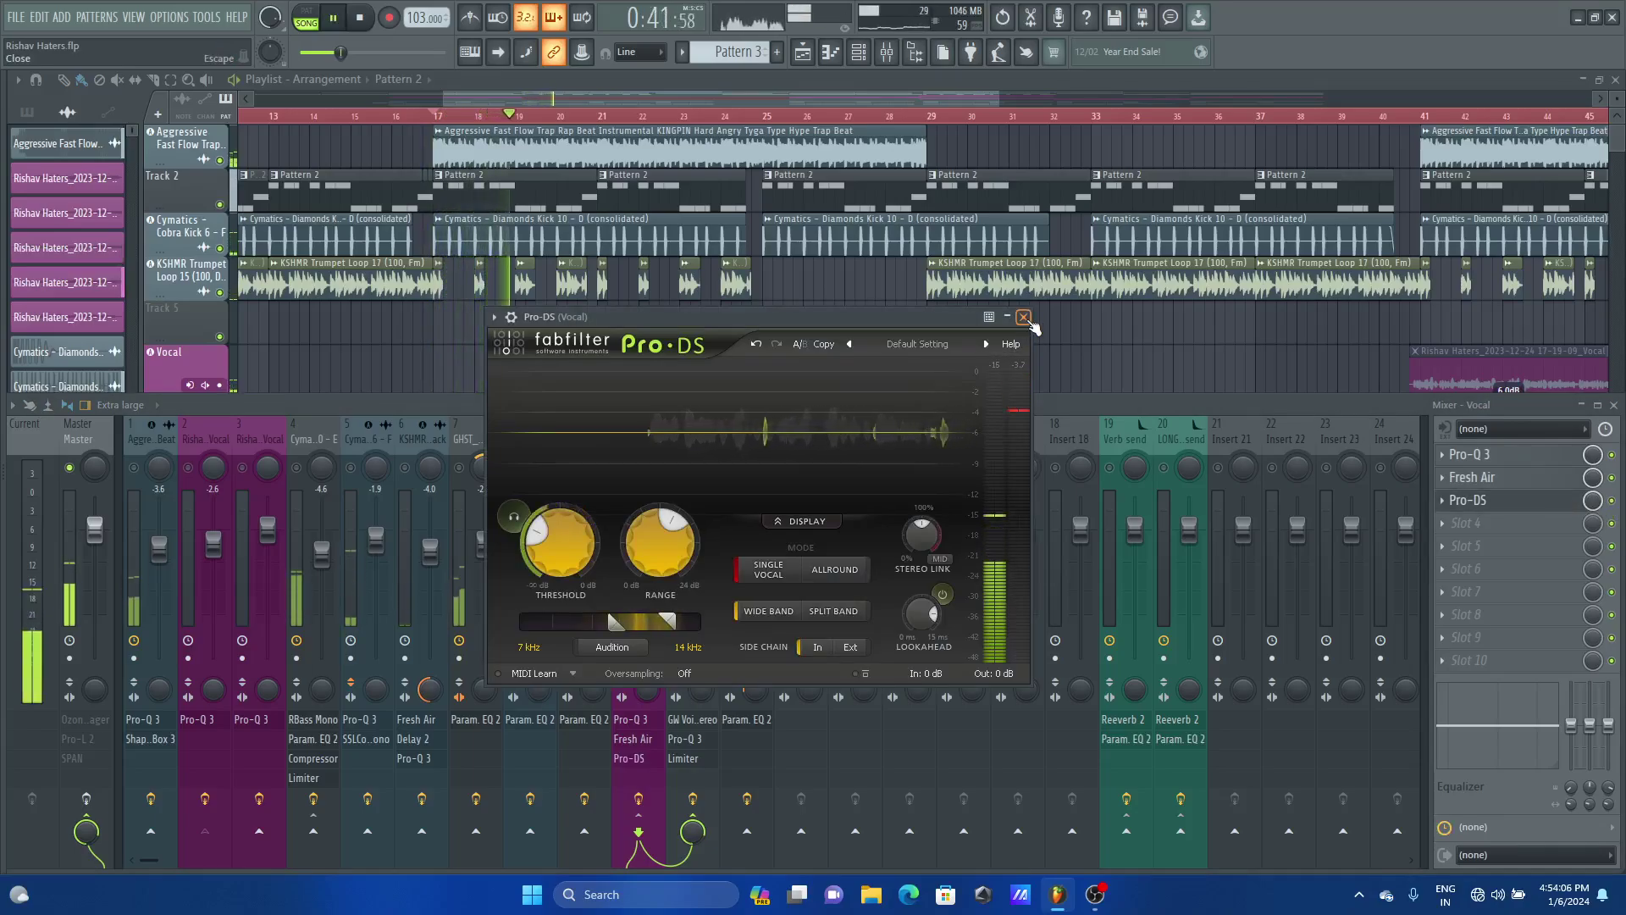
key(space)
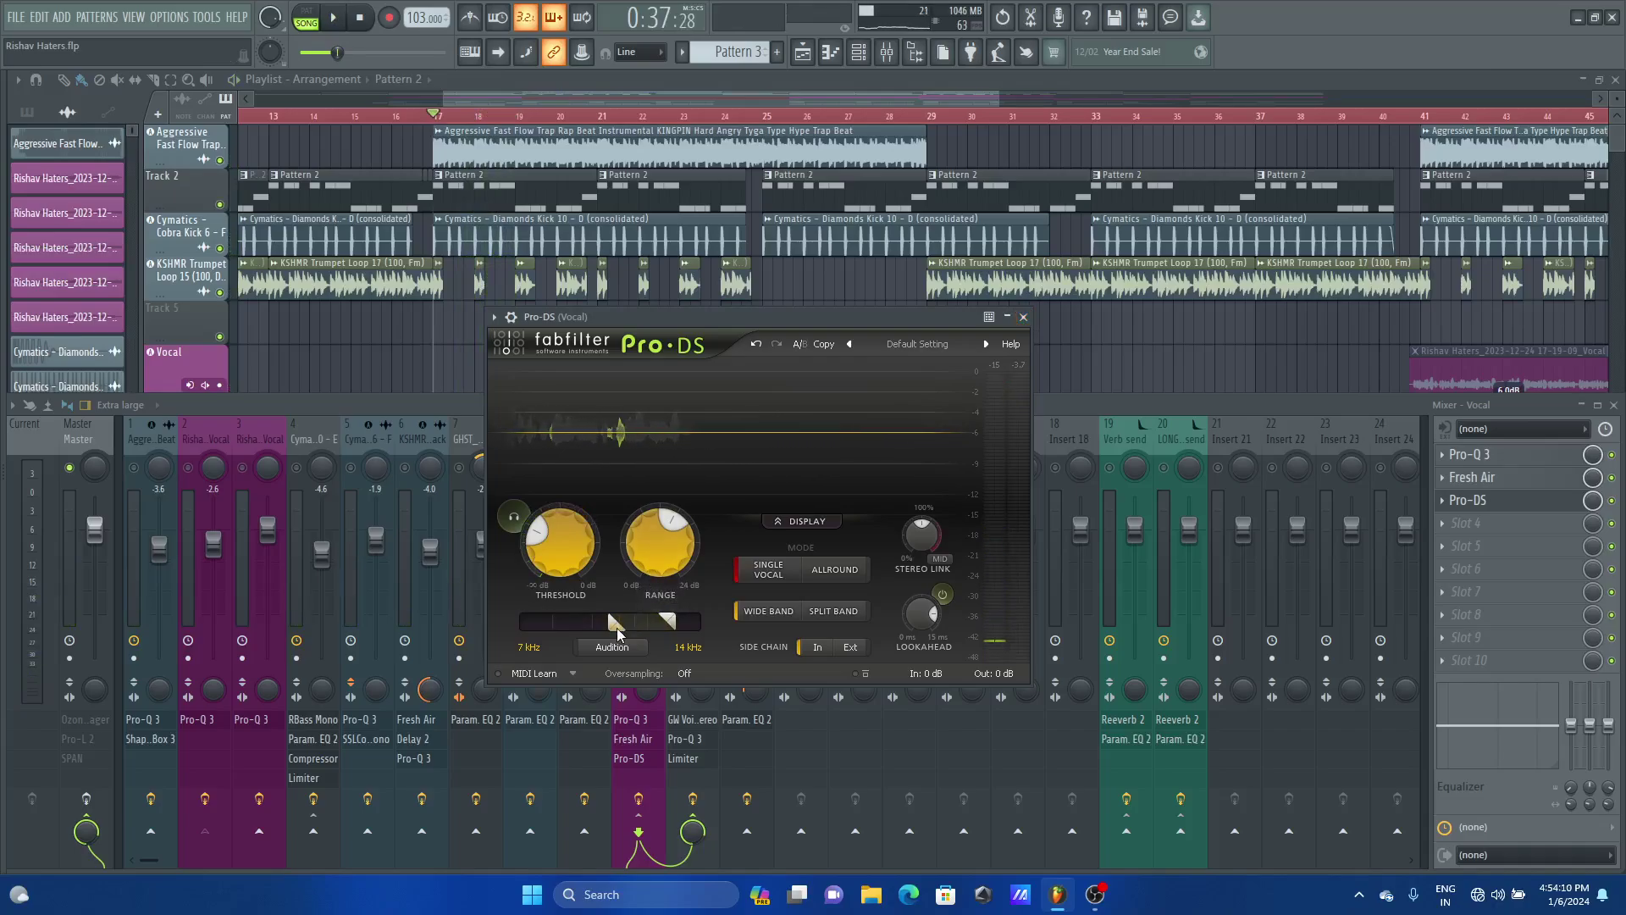
Lower Pro-DS's high-pass frequency to 5.575 kHz, replay the soloed vocal, and close the plugin window
drag(617, 627, 601, 629)
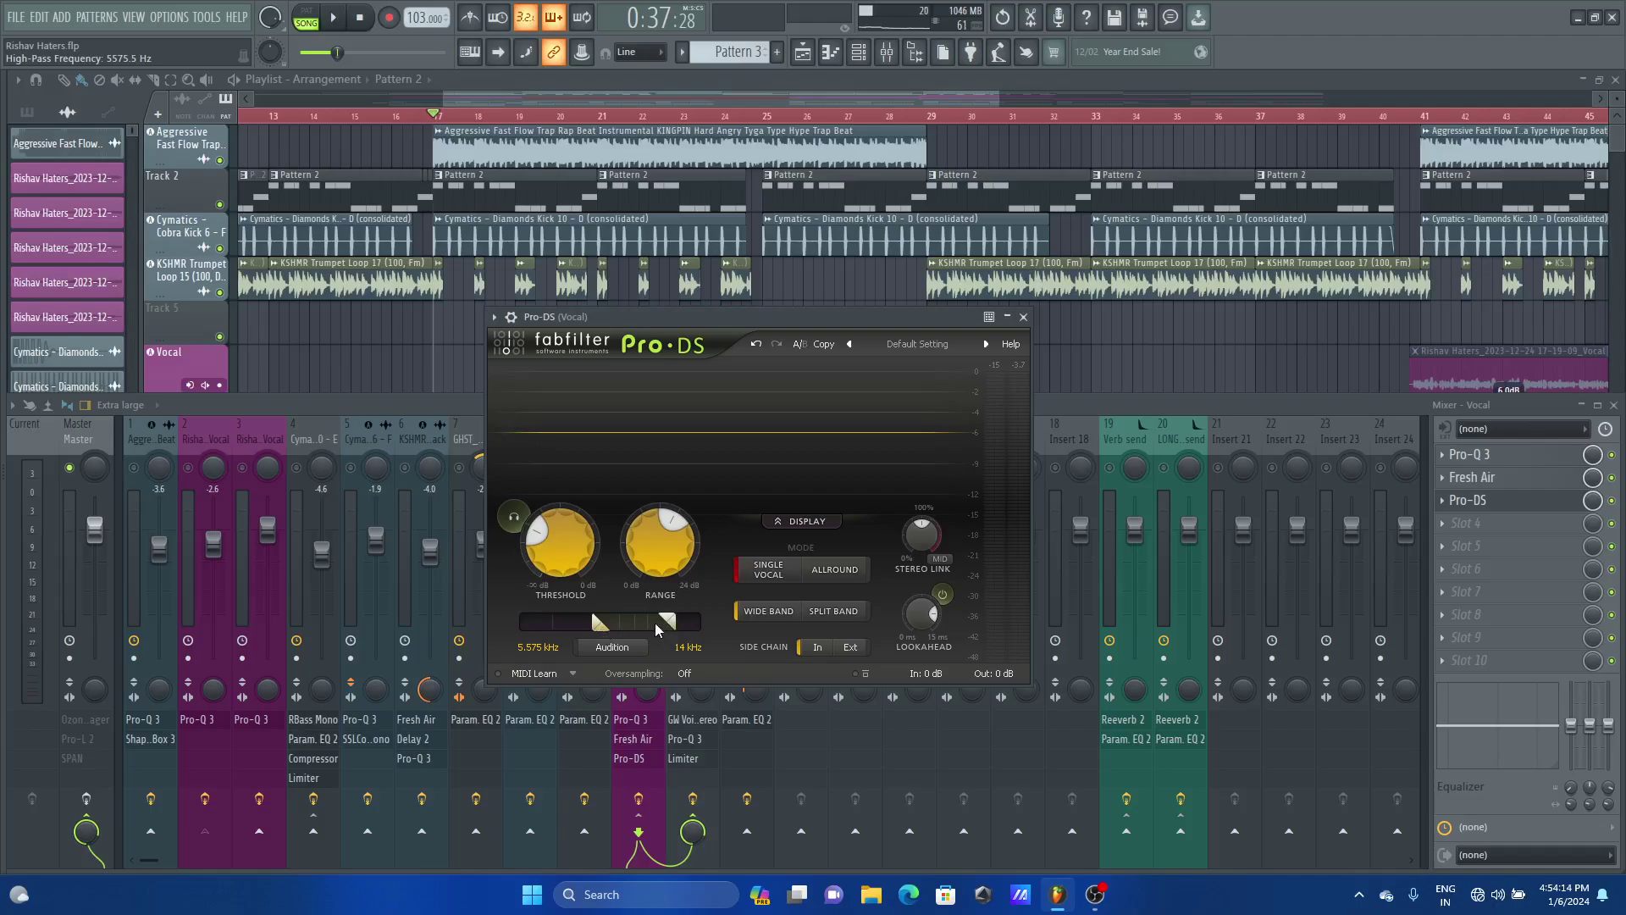
key(space)
key(space)
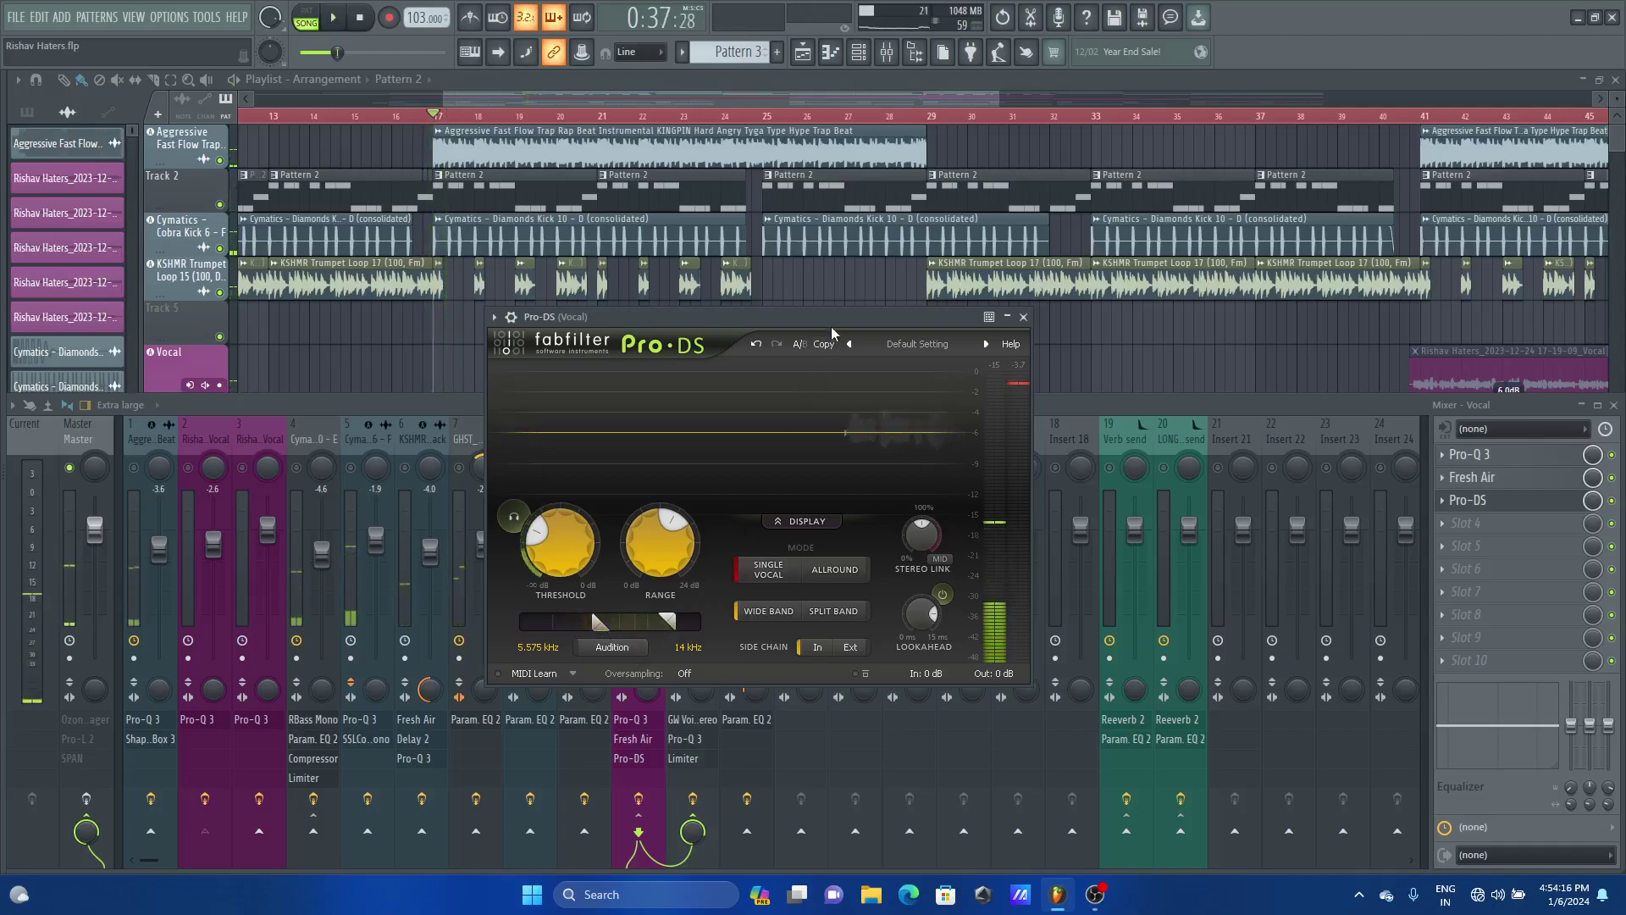
key(space)
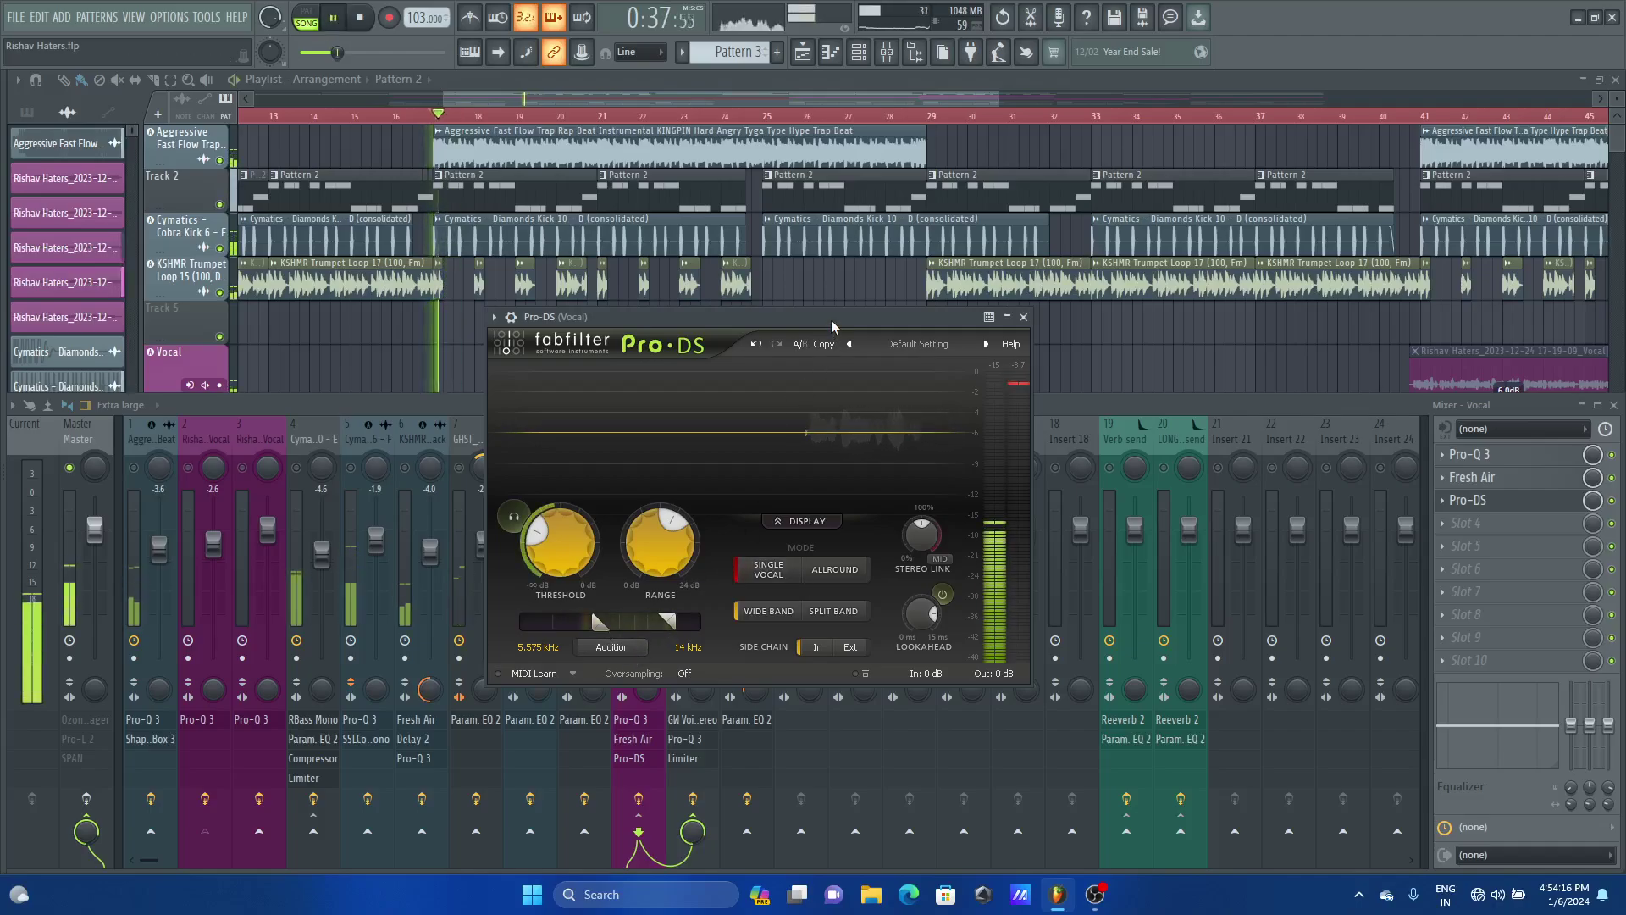
click(1025, 318)
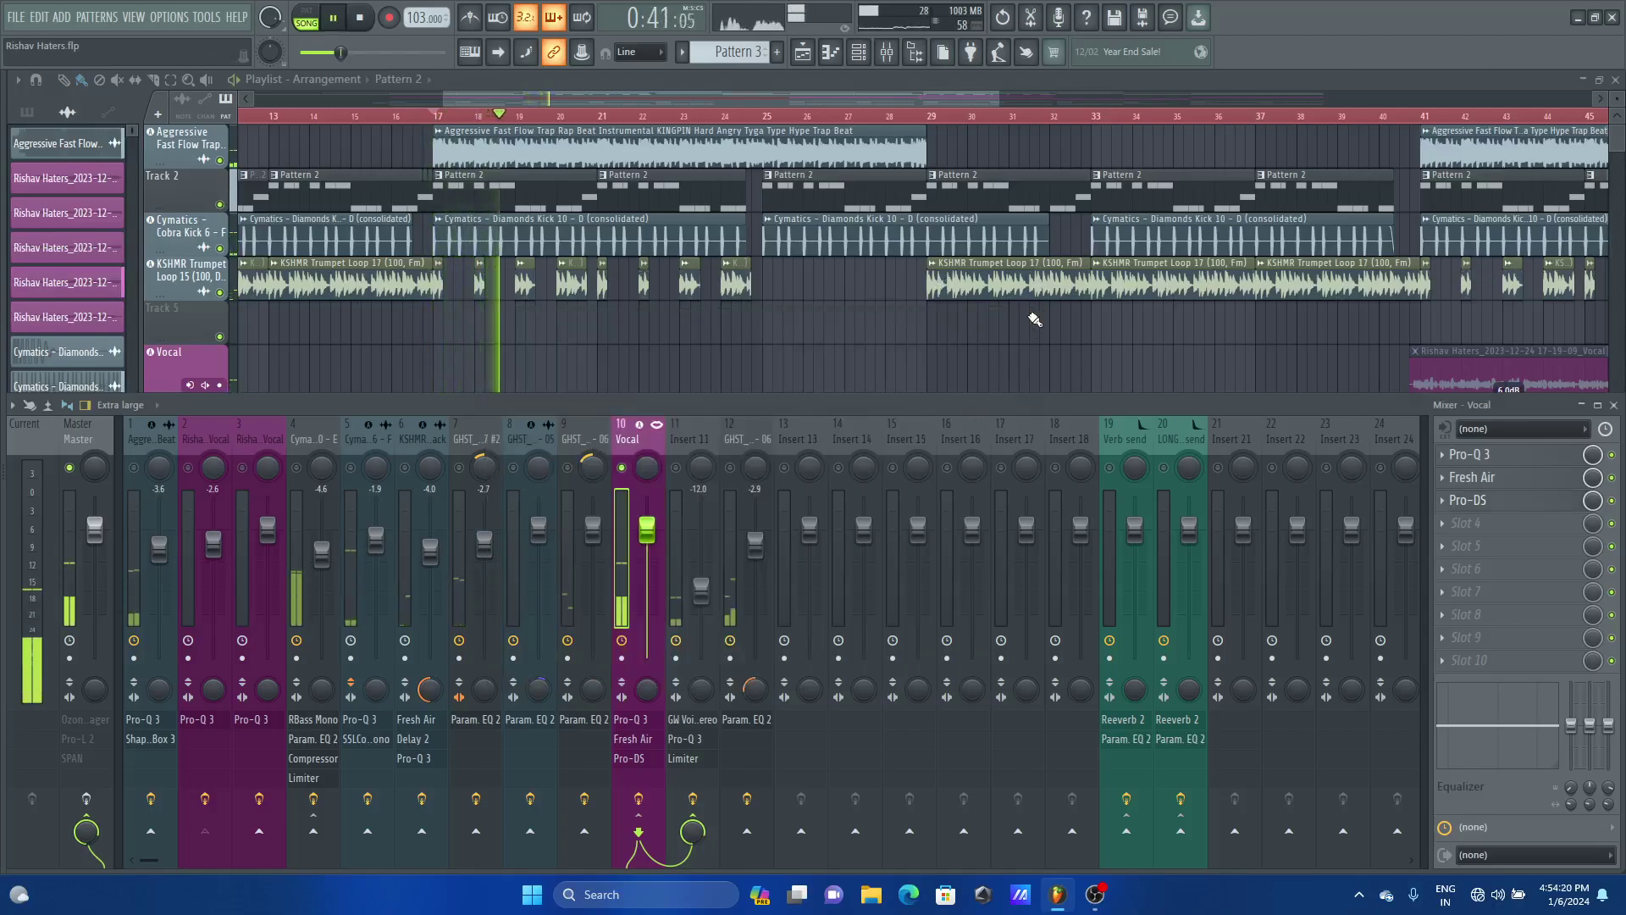
key(space)
Review the settings of Pro-DS and Fresh Air on the Vocal track and close their windows
click(1509, 507)
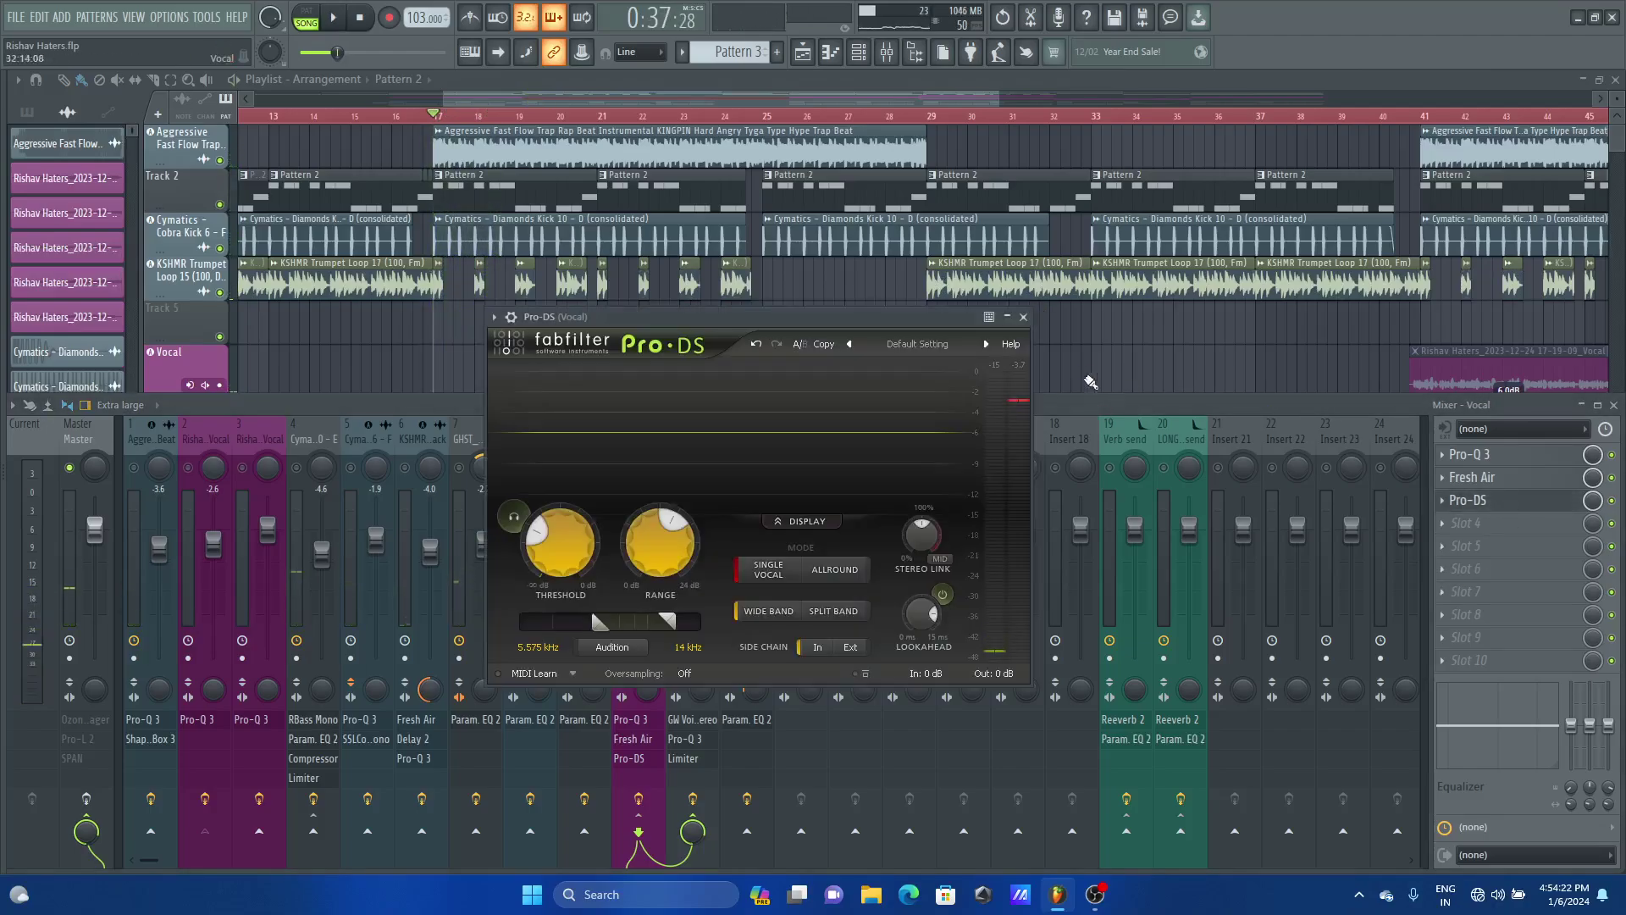
click(1026, 322)
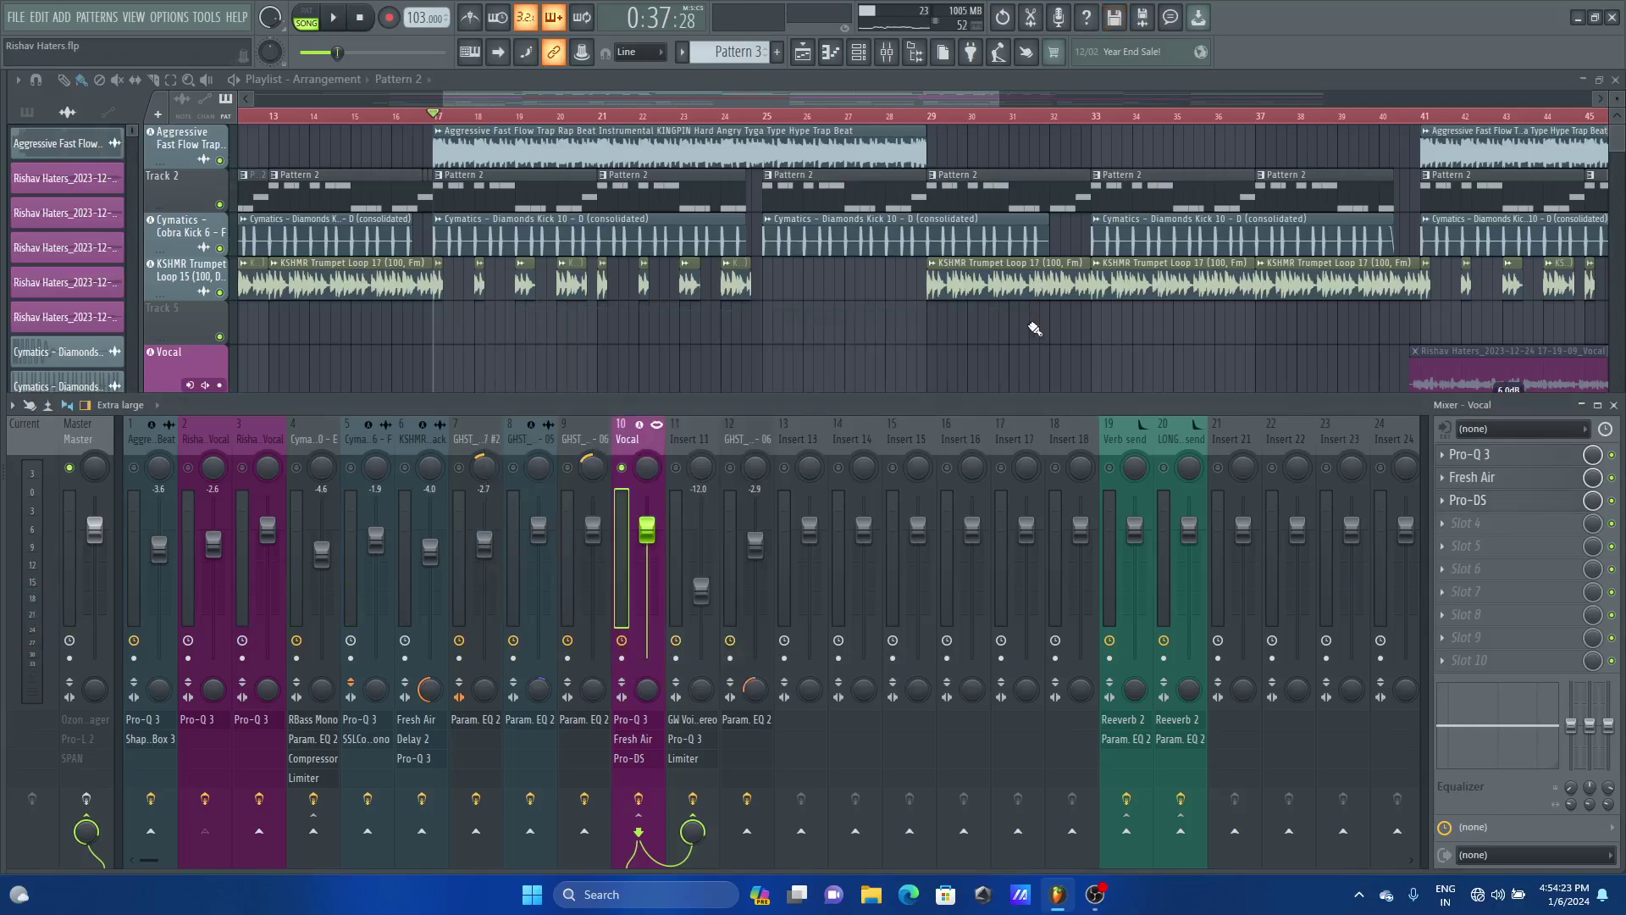
click(1509, 479)
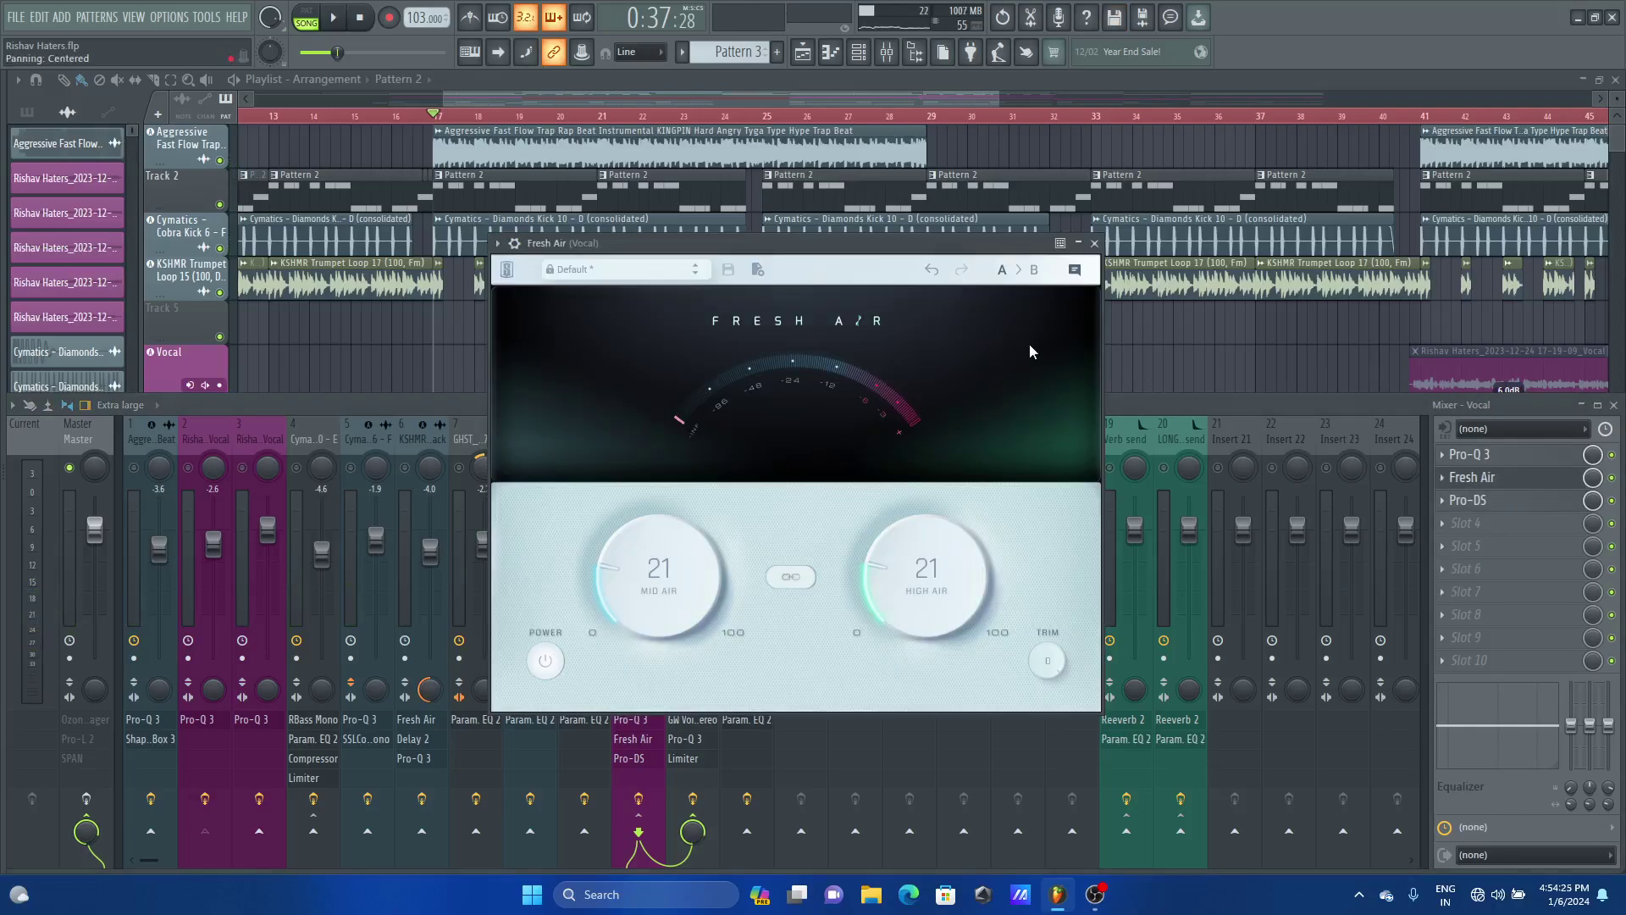
click(1094, 243)
click(1507, 504)
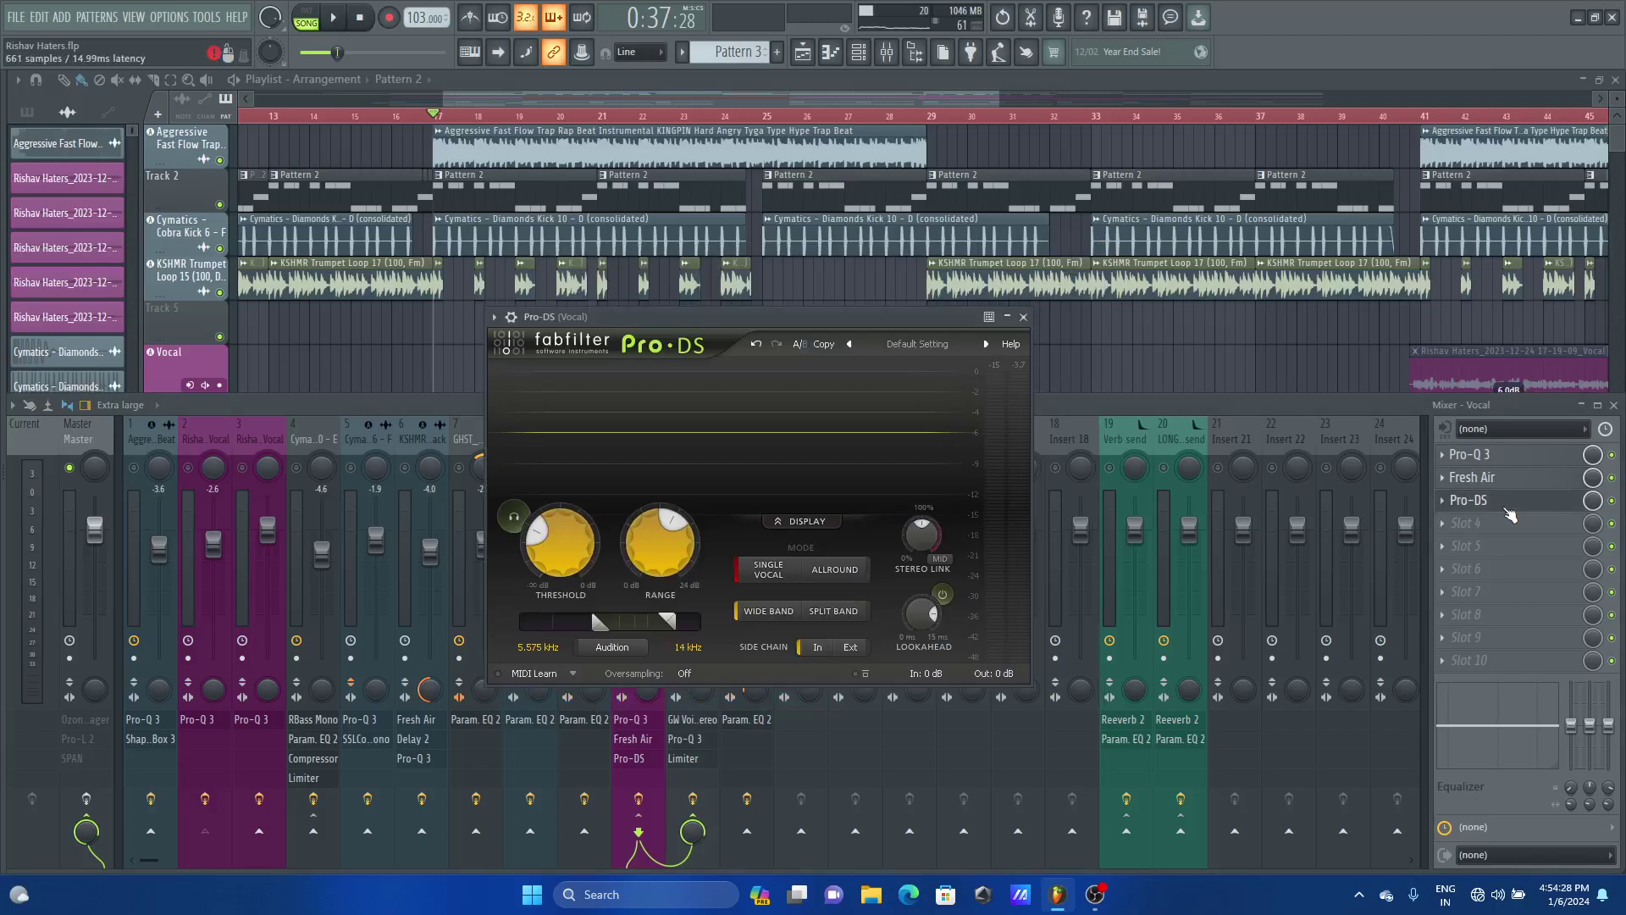
click(1024, 317)
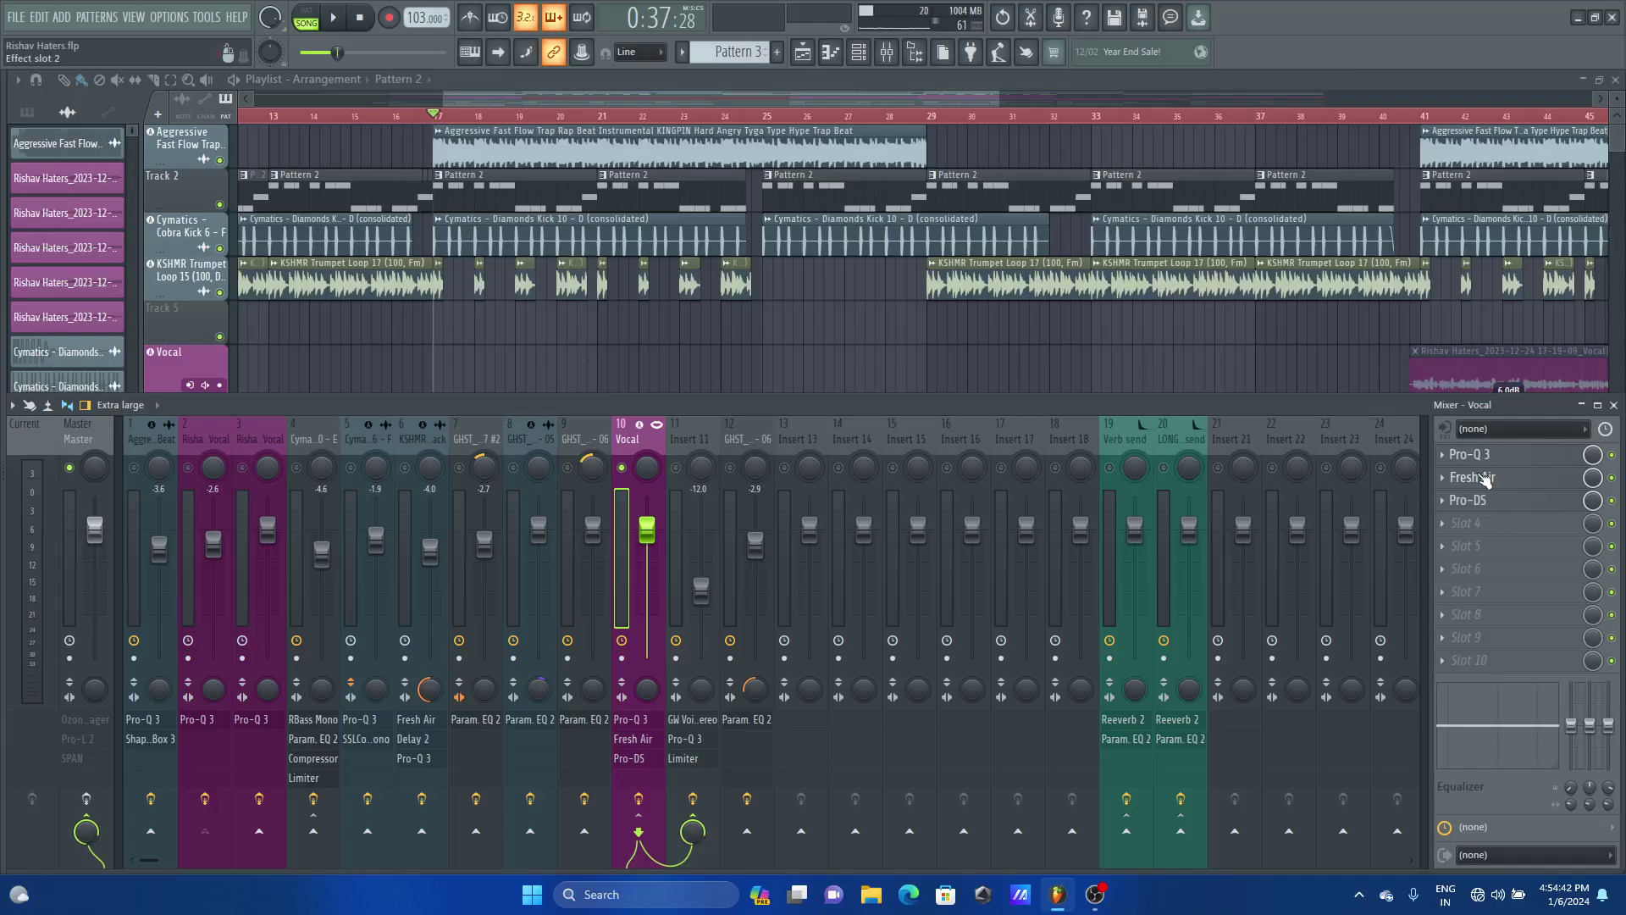
Load Auto-Tune Pro into slot 4 of the Vocal track and set its key to A#
click(1480, 527)
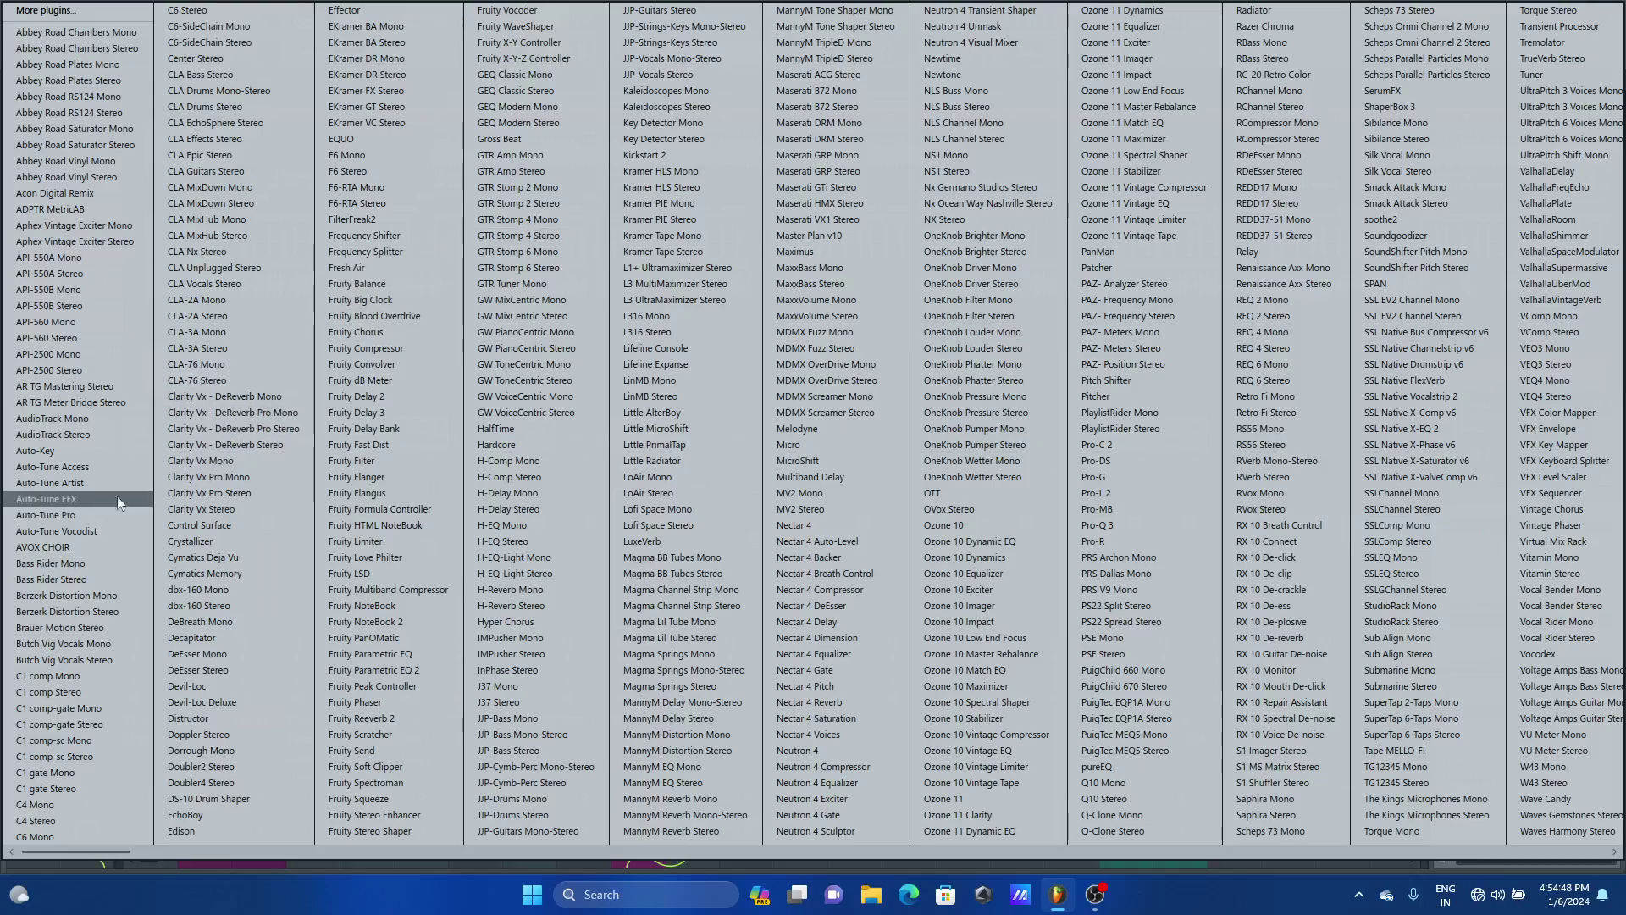
click(78, 513)
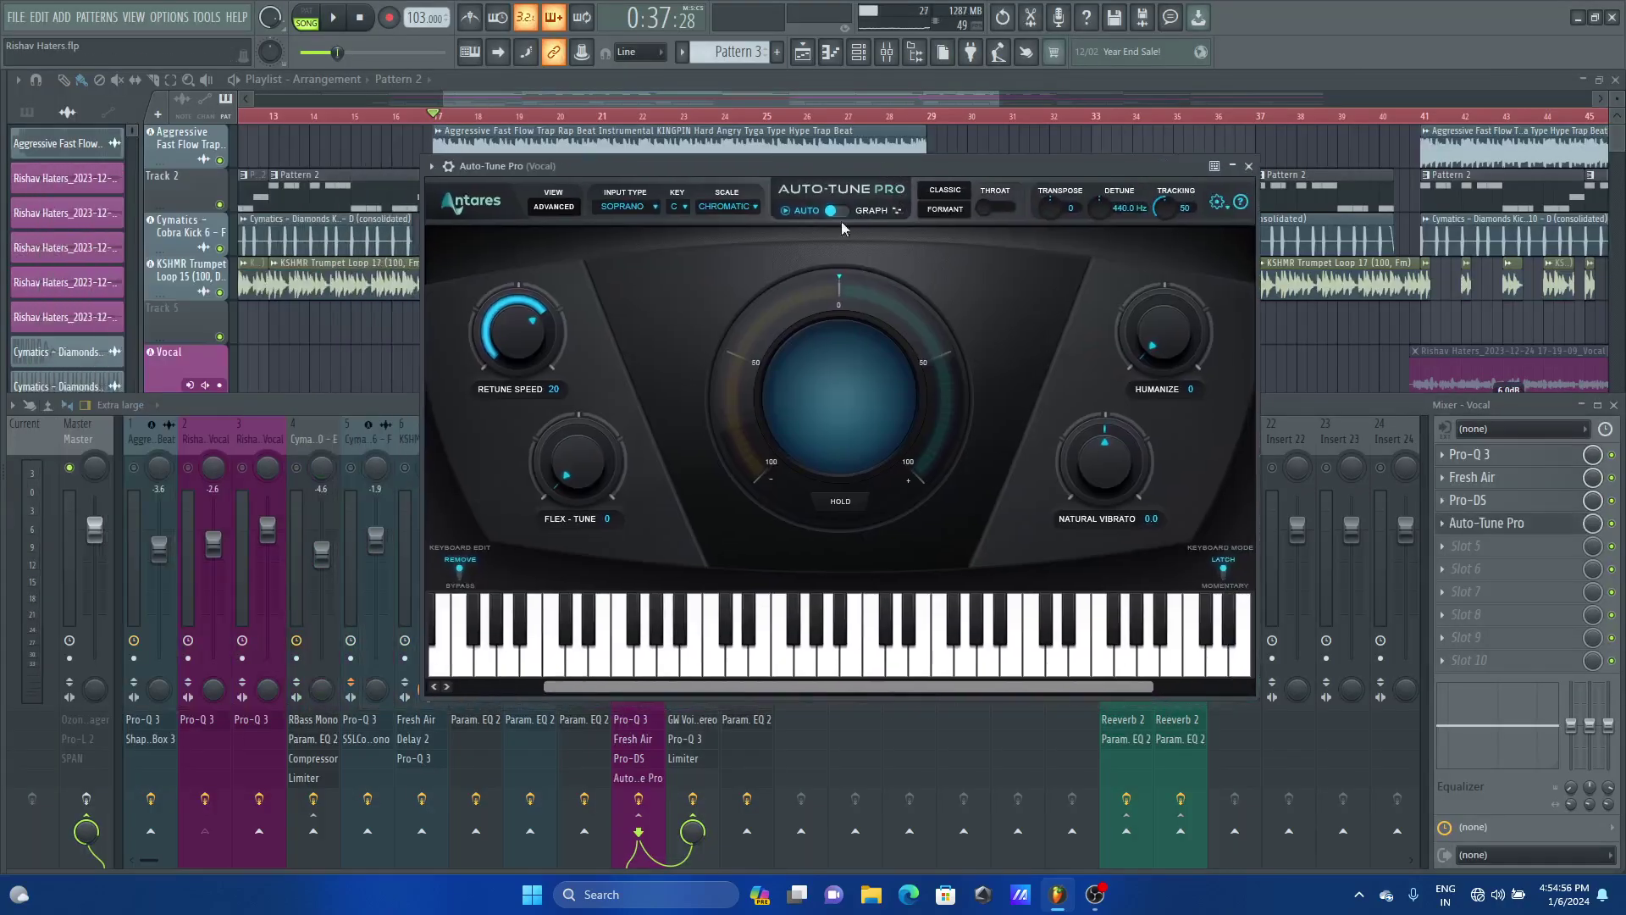
click(677, 208)
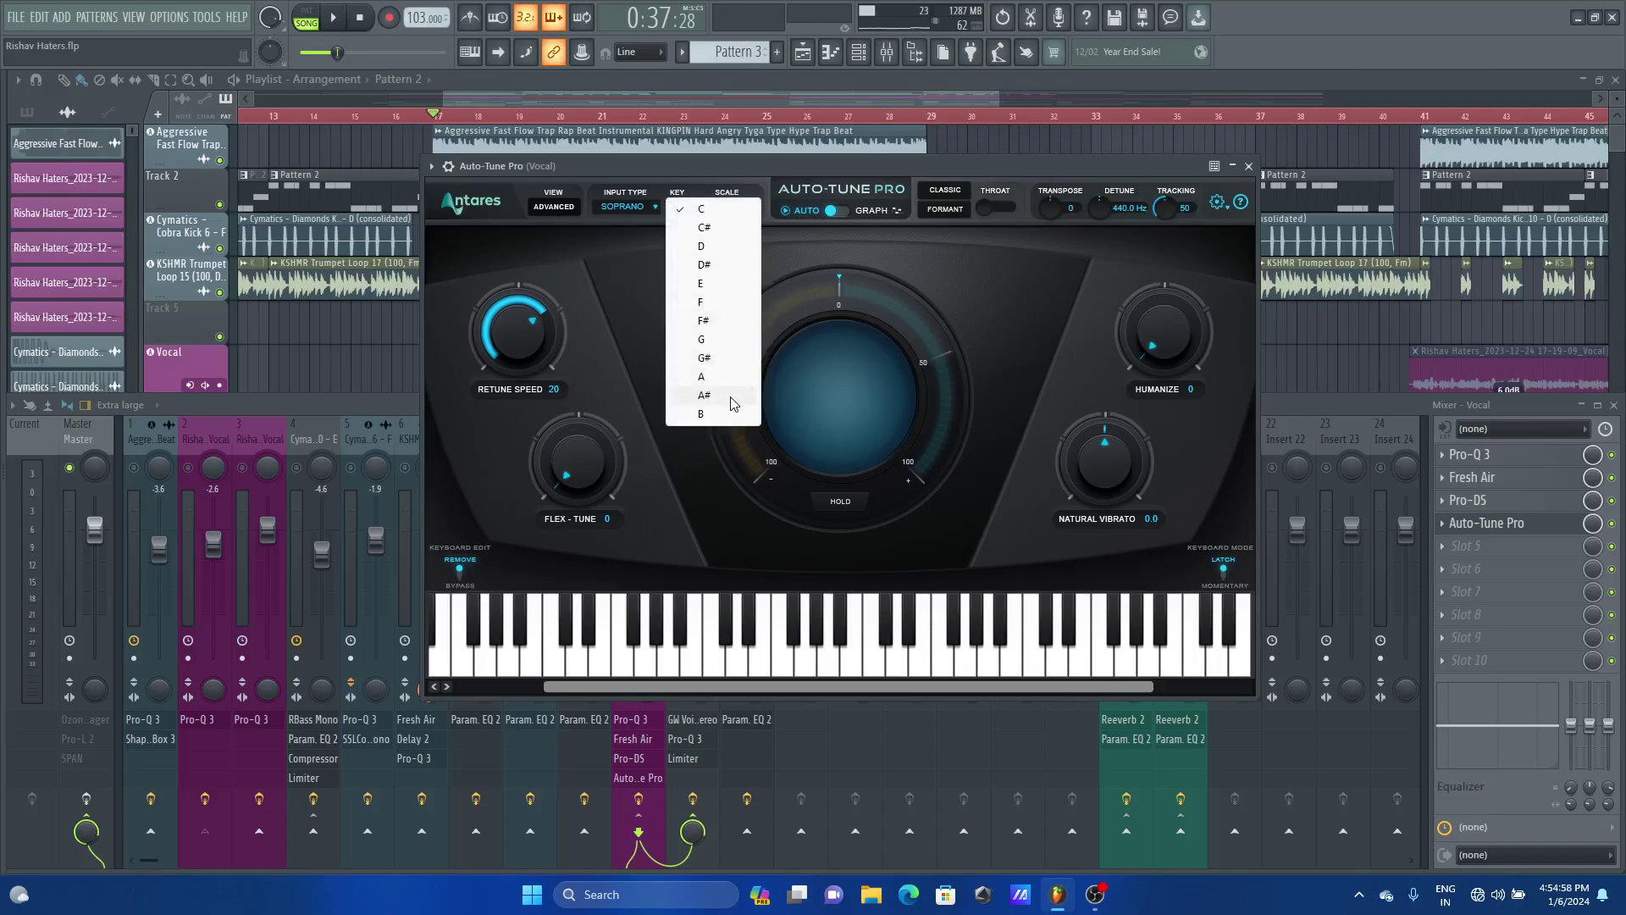
click(704, 396)
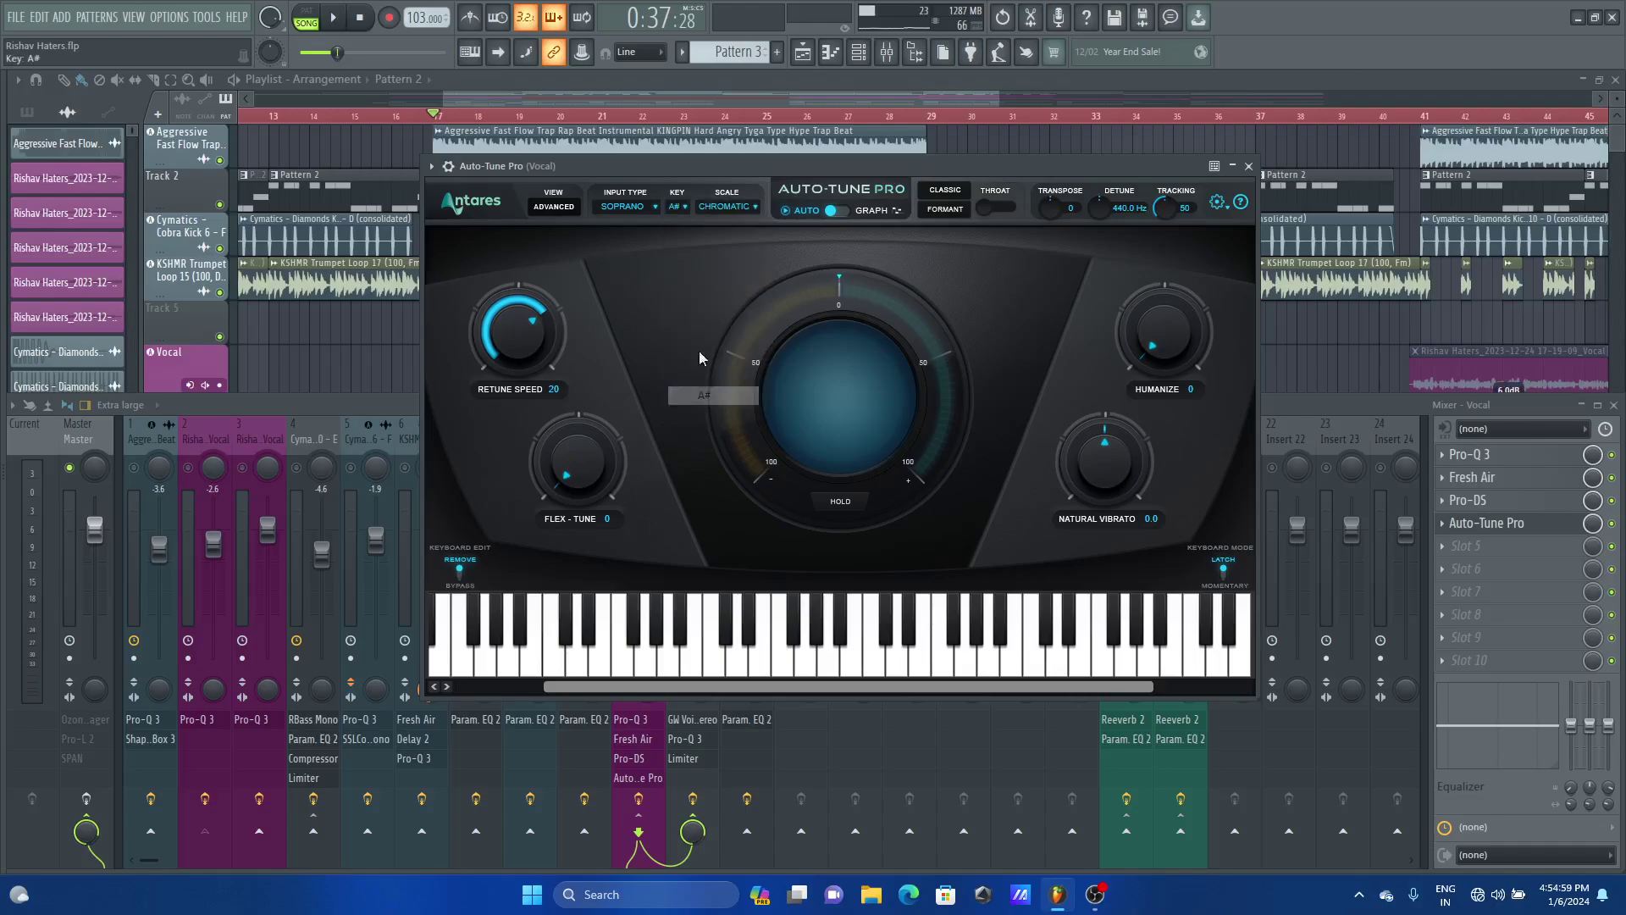
click(735, 205)
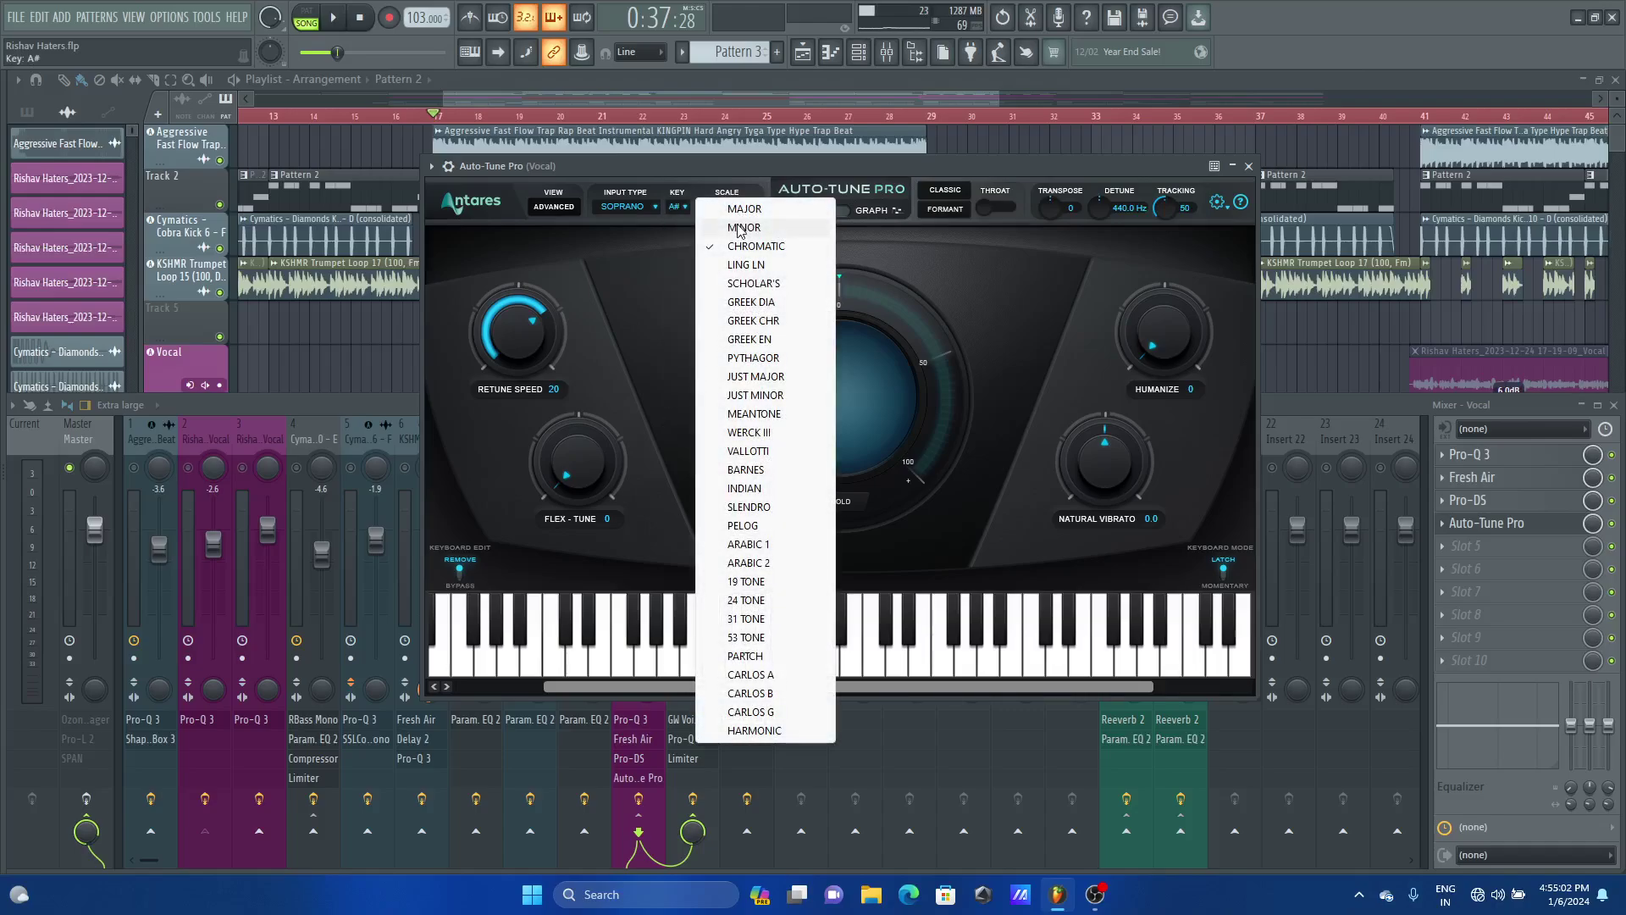
click(675, 208)
click(702, 186)
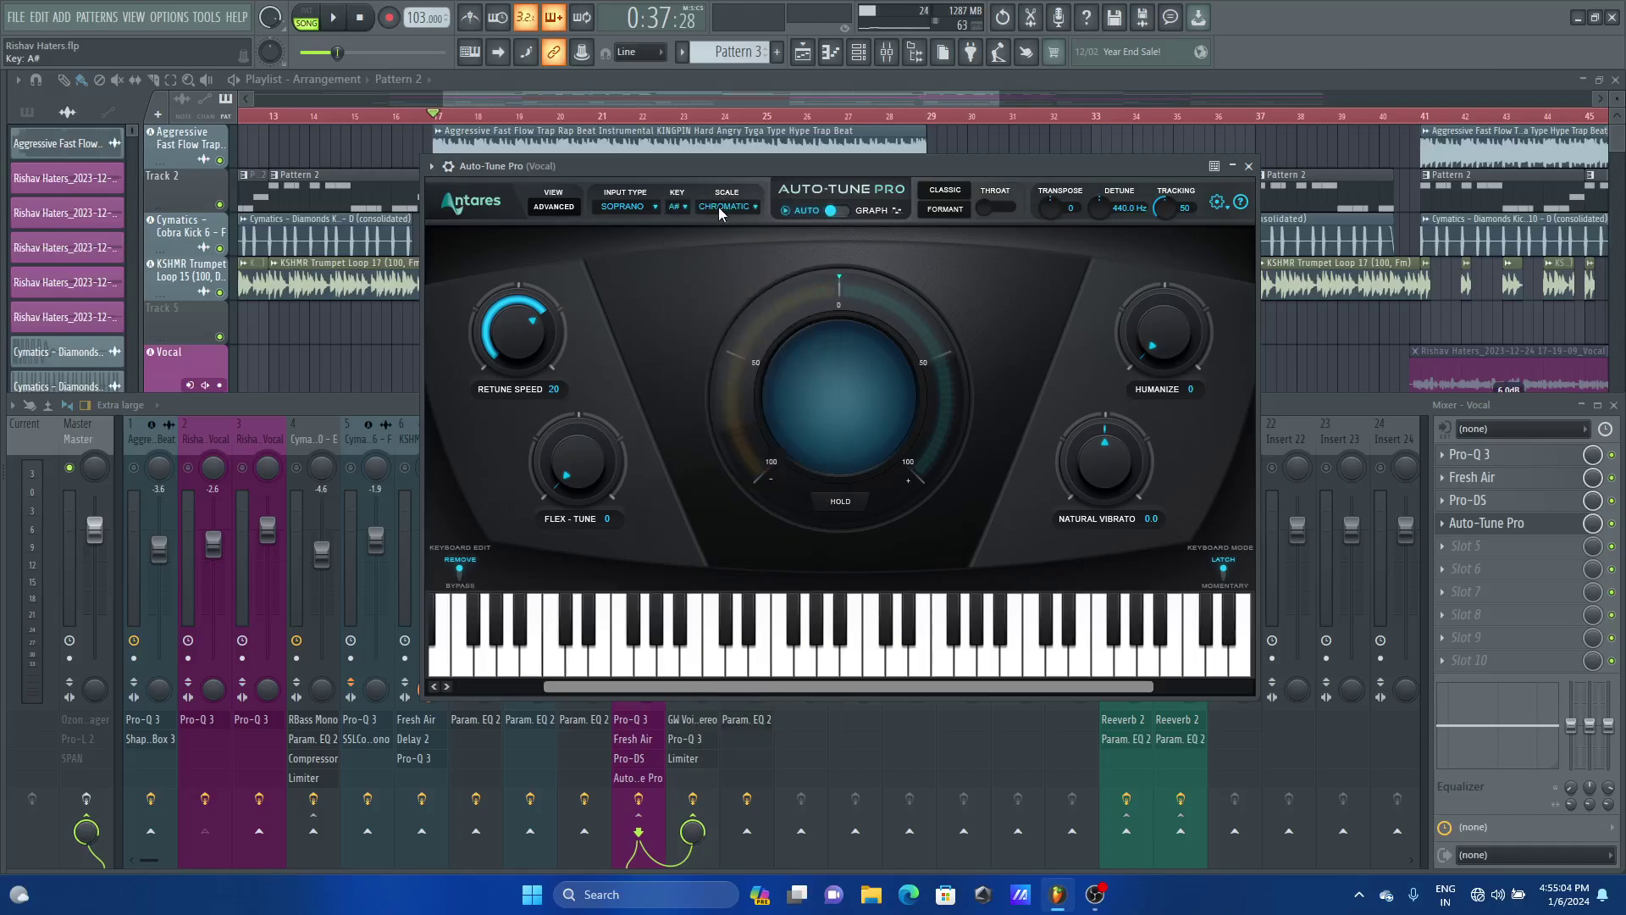
Set Auto-Tune Pro's scale to Major and play the section to hear the correction
click(683, 209)
click(719, 185)
click(725, 207)
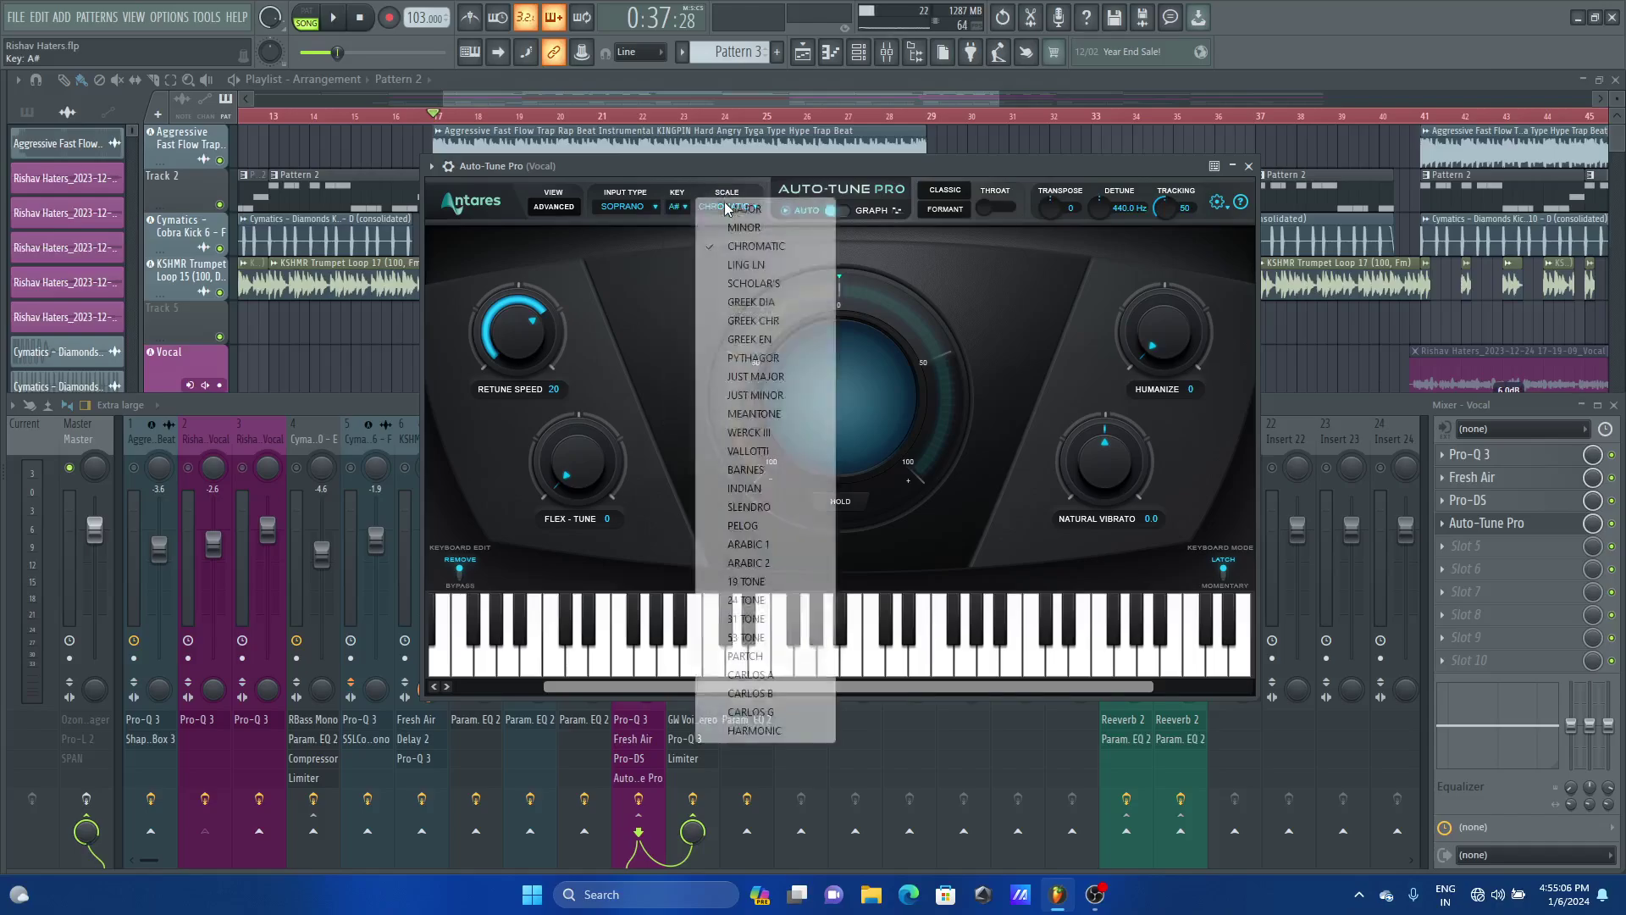
click(744, 209)
key(space)
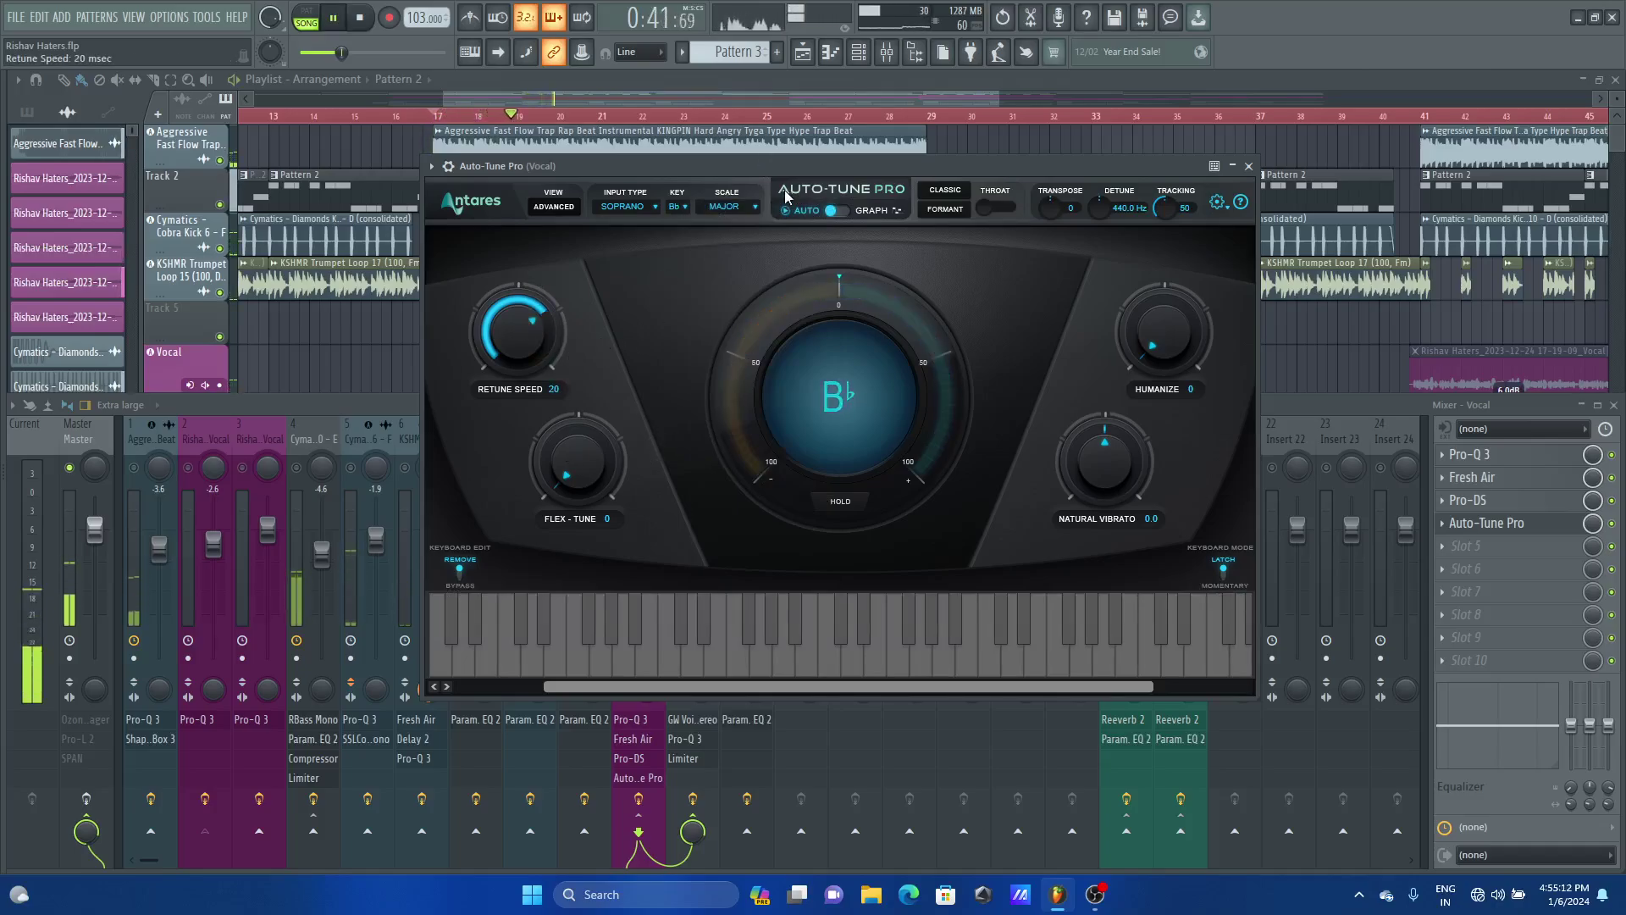
key(space)
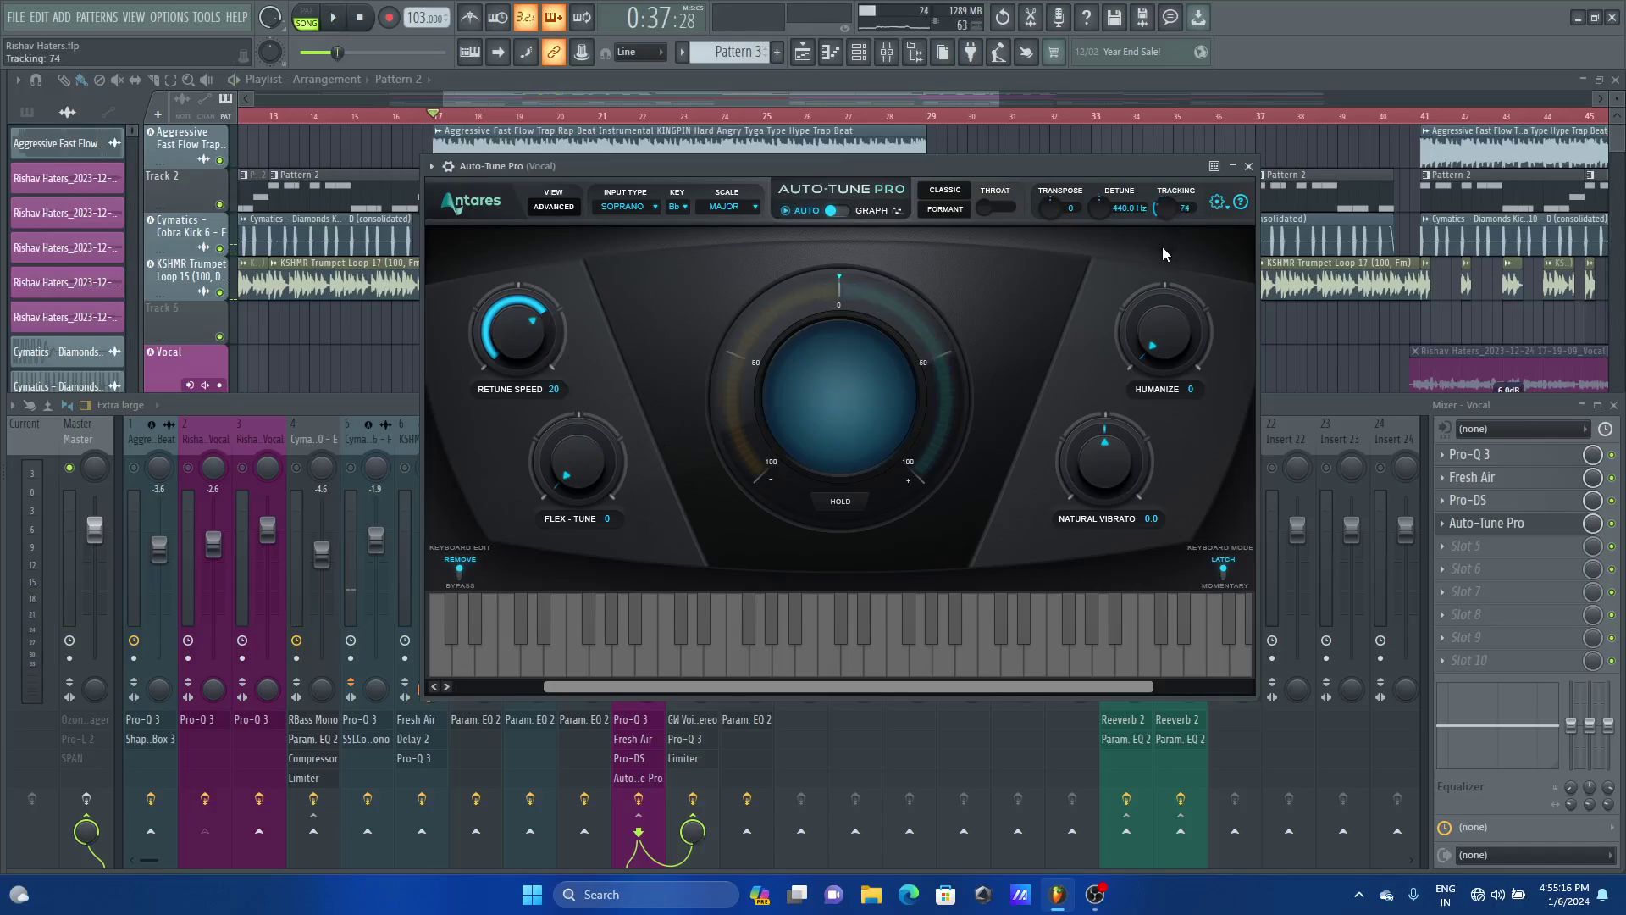
Adjust Auto-Tune Pro's Tracking to 82 while playing the section, and stop playback
scroll(1161, 208, up, 3)
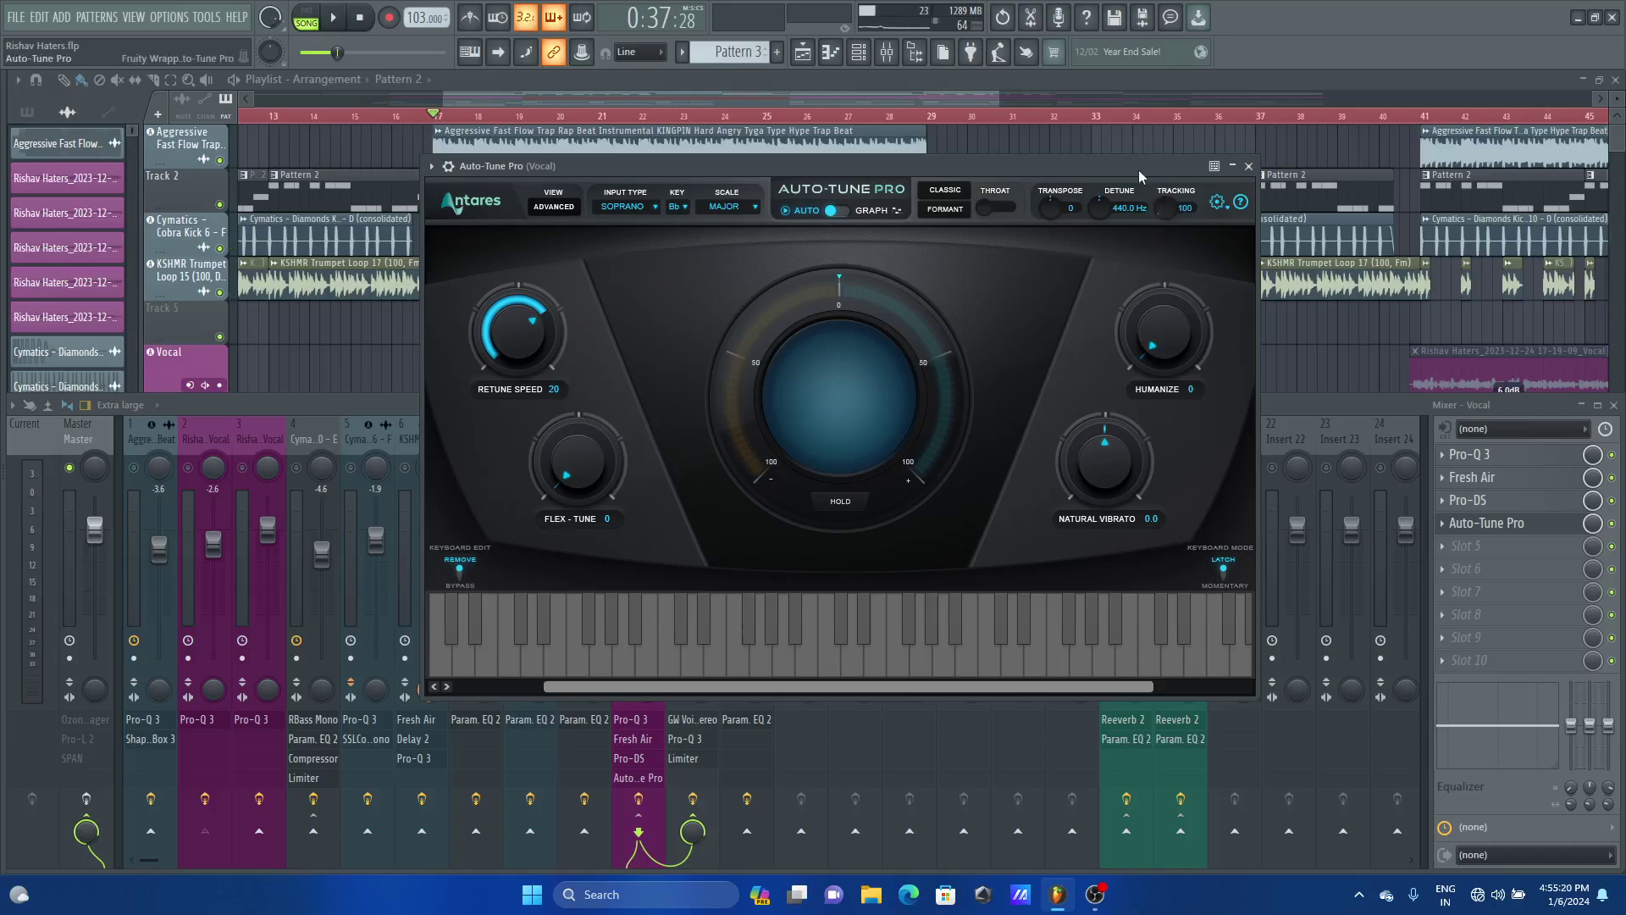
drag(1138, 169, 1124, 202)
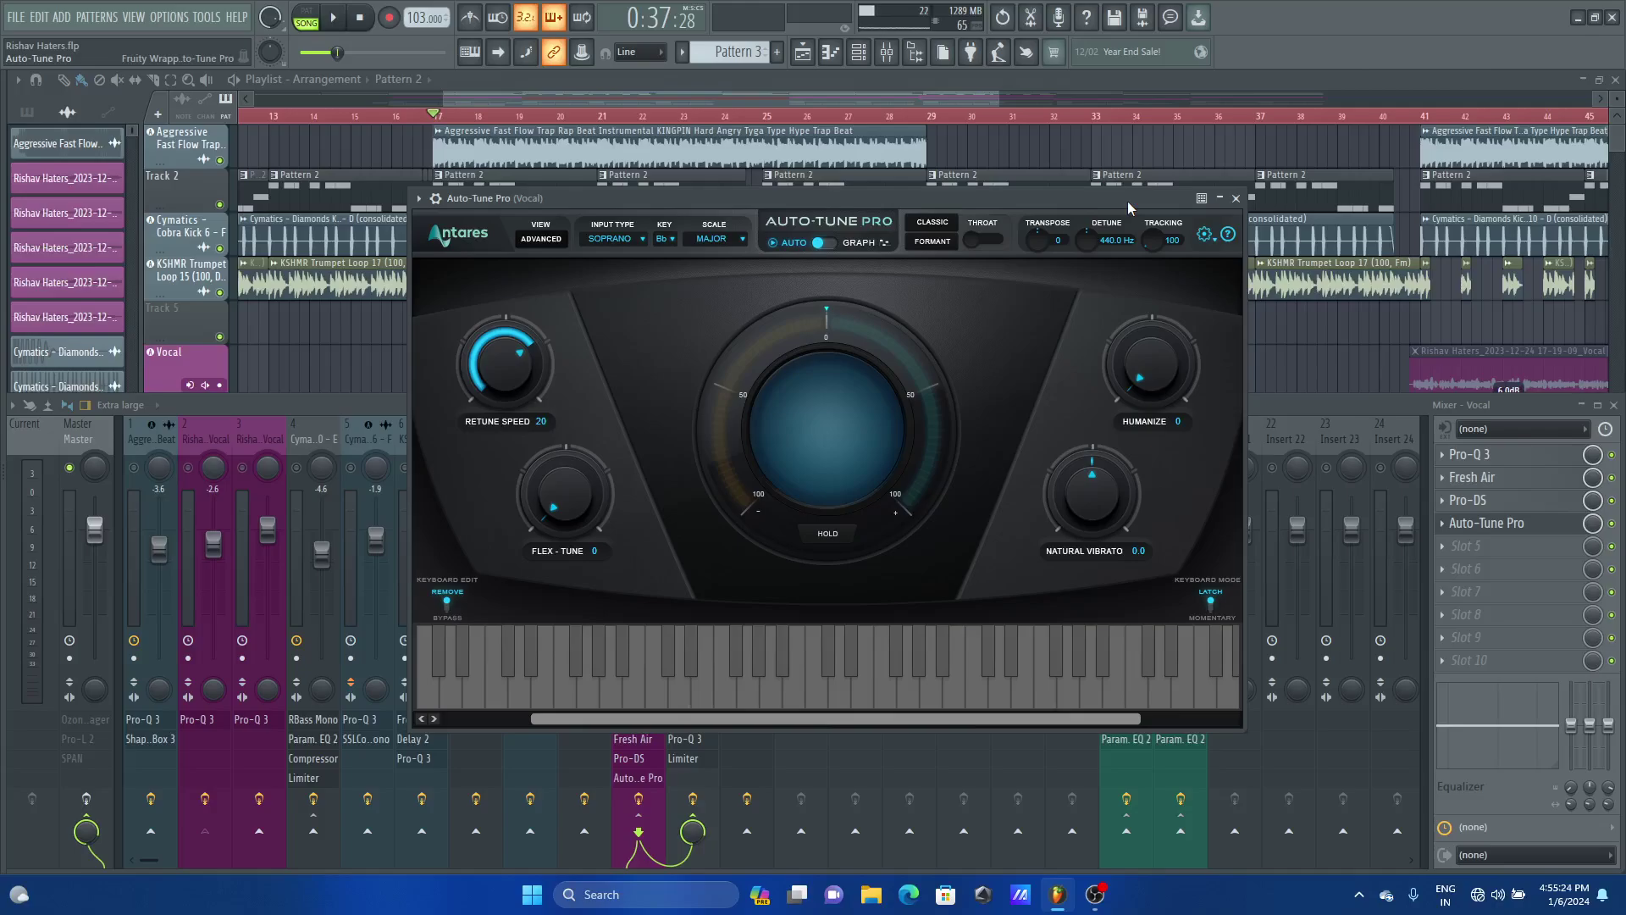
key(space)
scroll(1146, 241, down, 18)
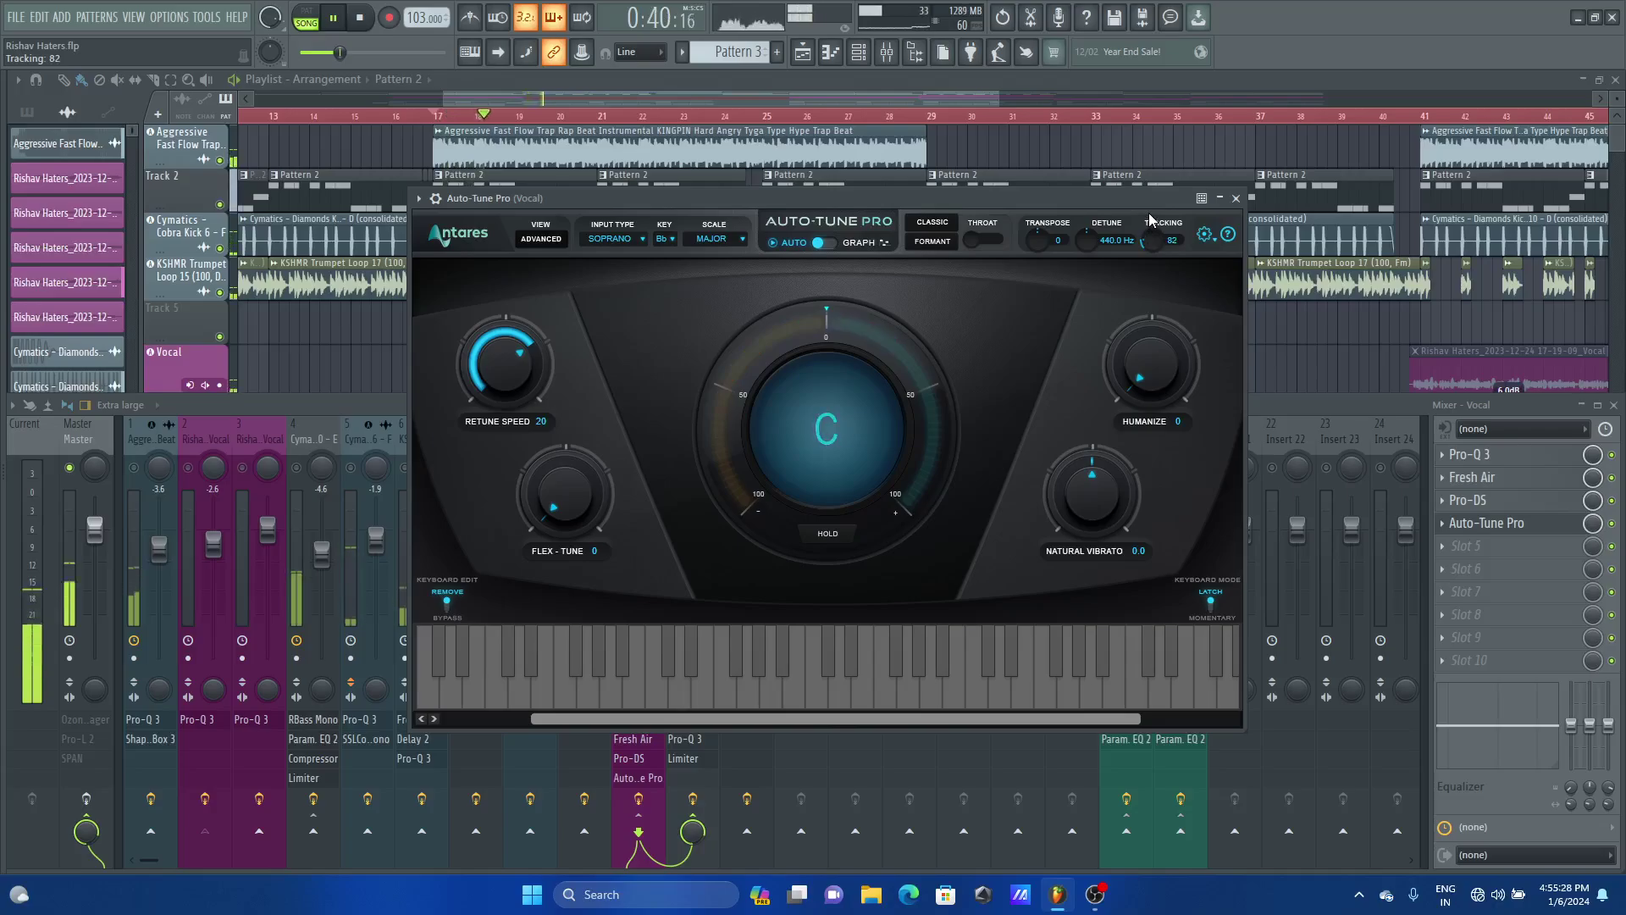
key(space)
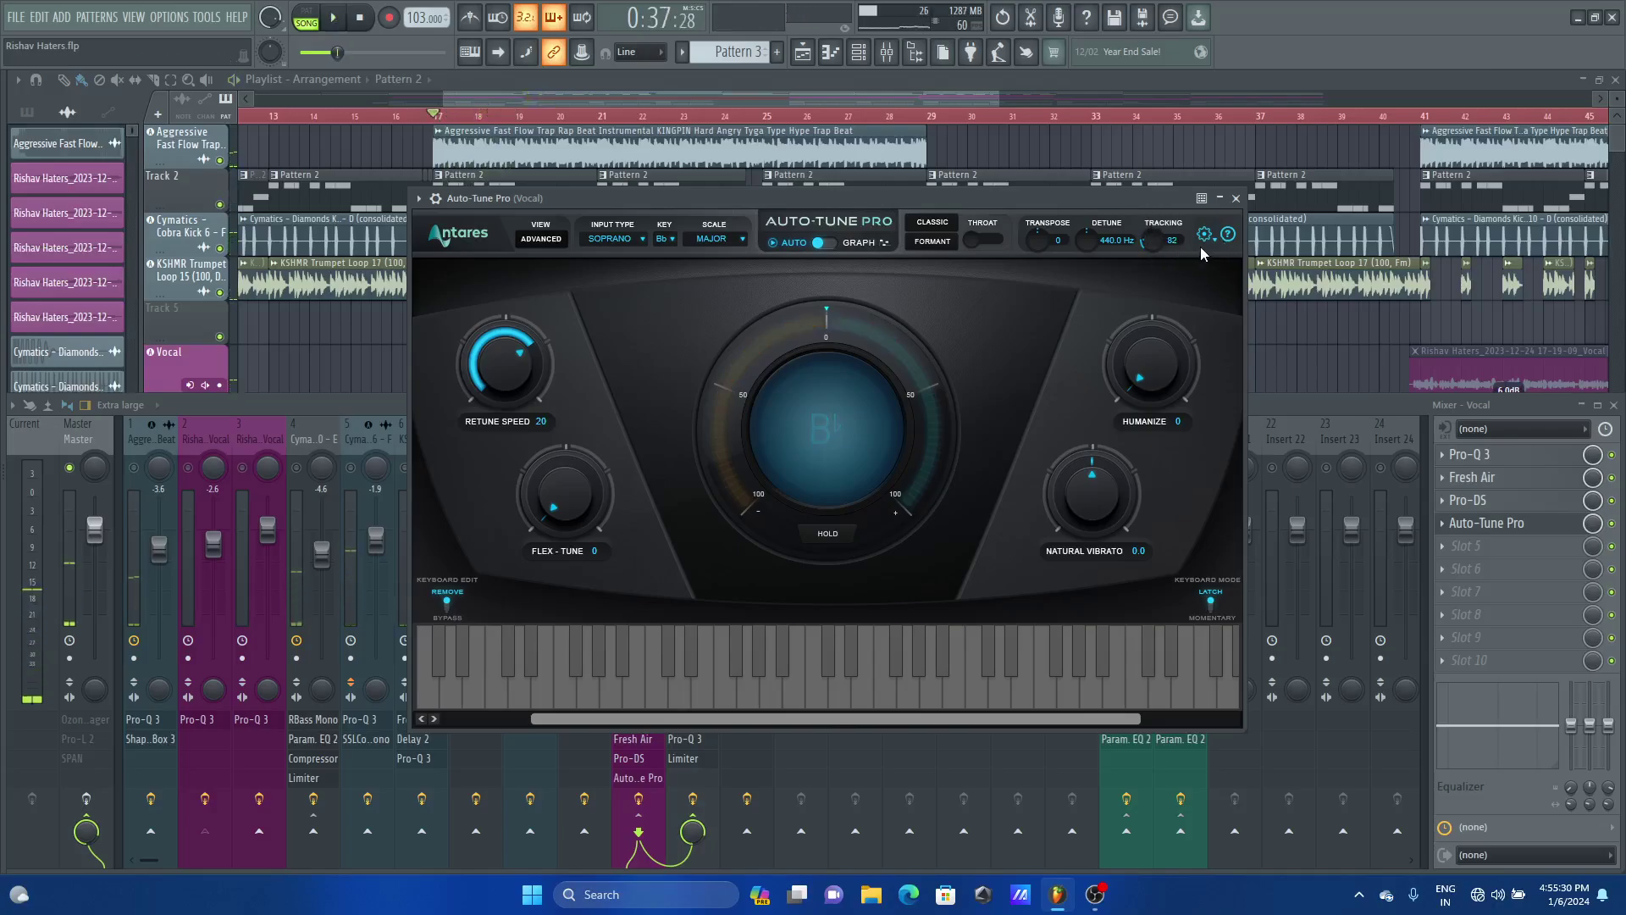
Set Auto-Tune Pro's input type to Alto/Tenor and audition the section
click(1205, 235)
click(1264, 532)
drag(924, 198, 923, 201)
click(596, 246)
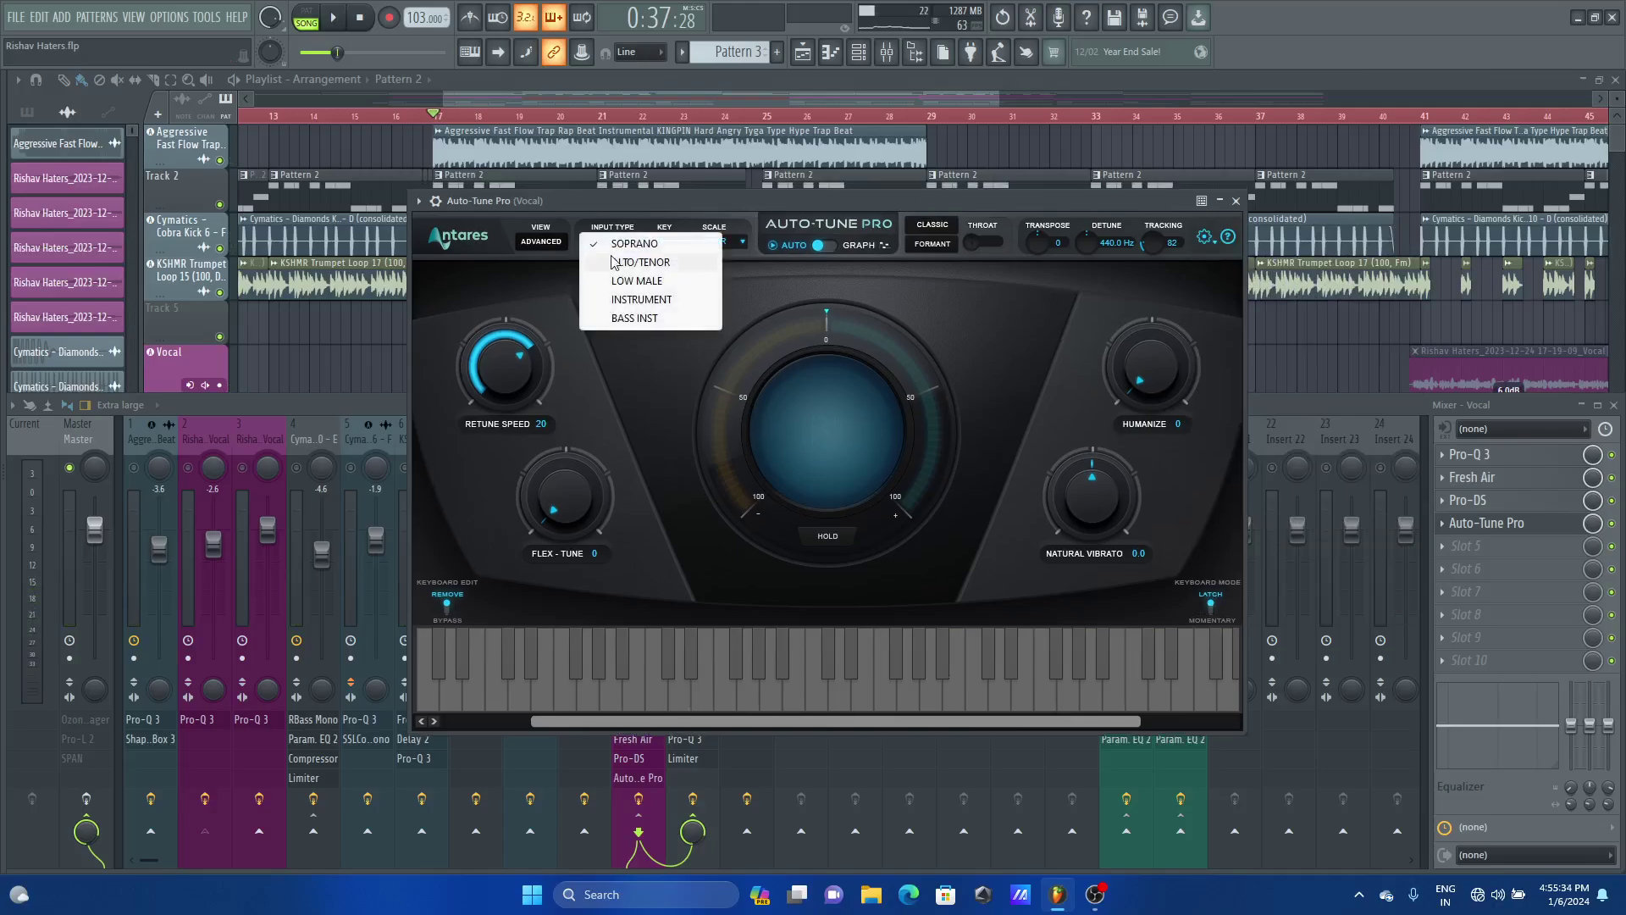
click(623, 262)
drag(701, 200, 677, 205)
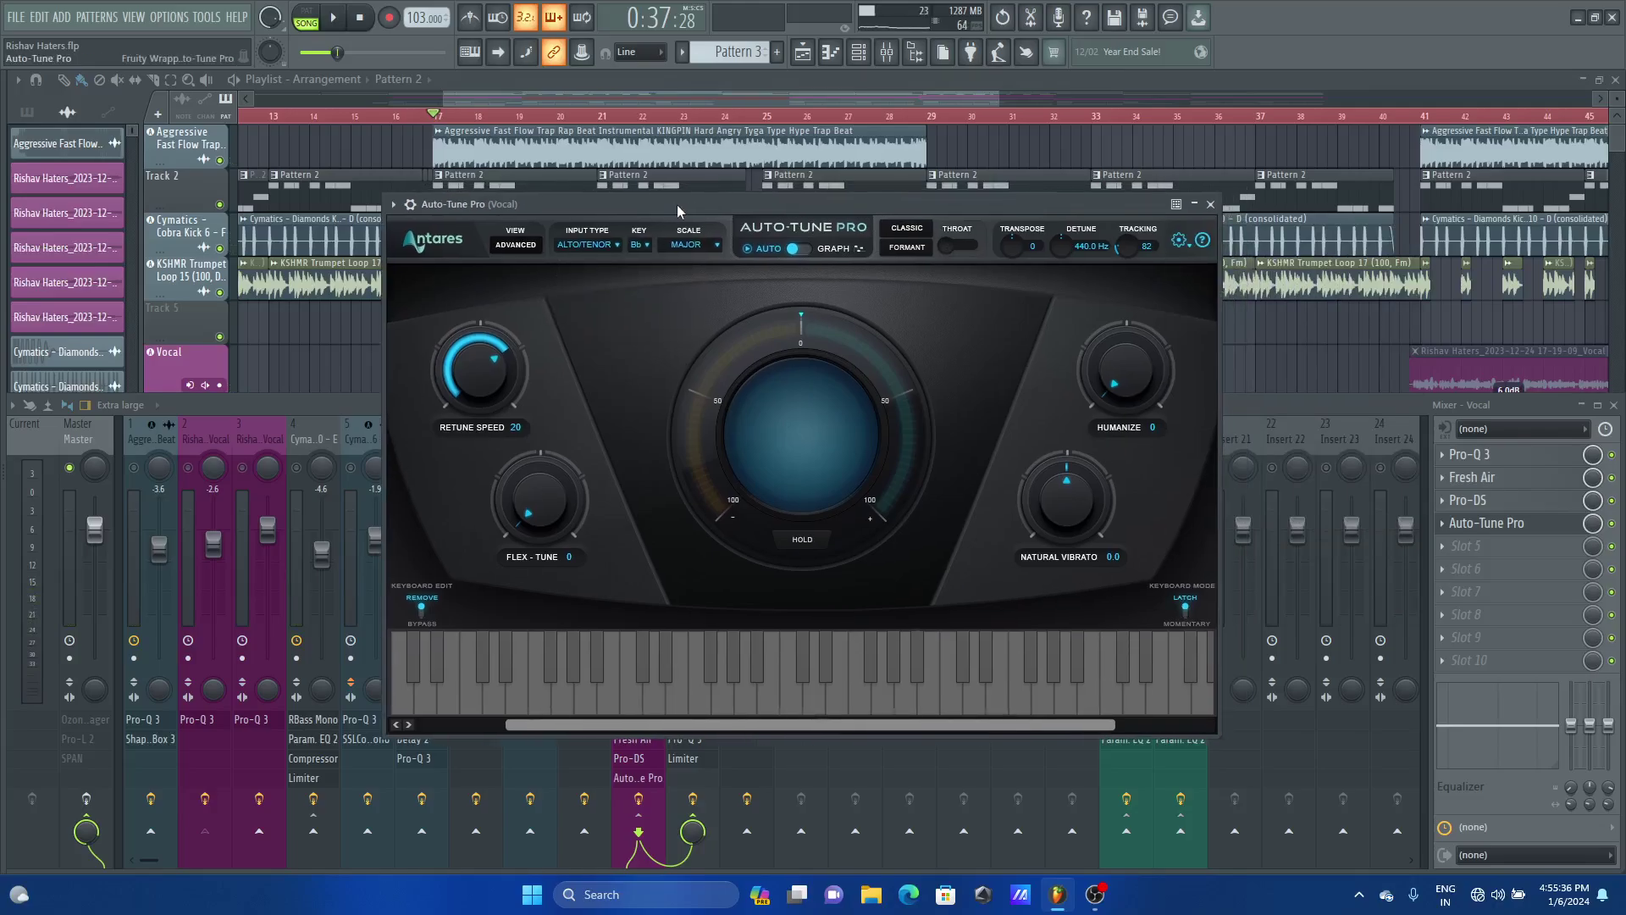
key(space)
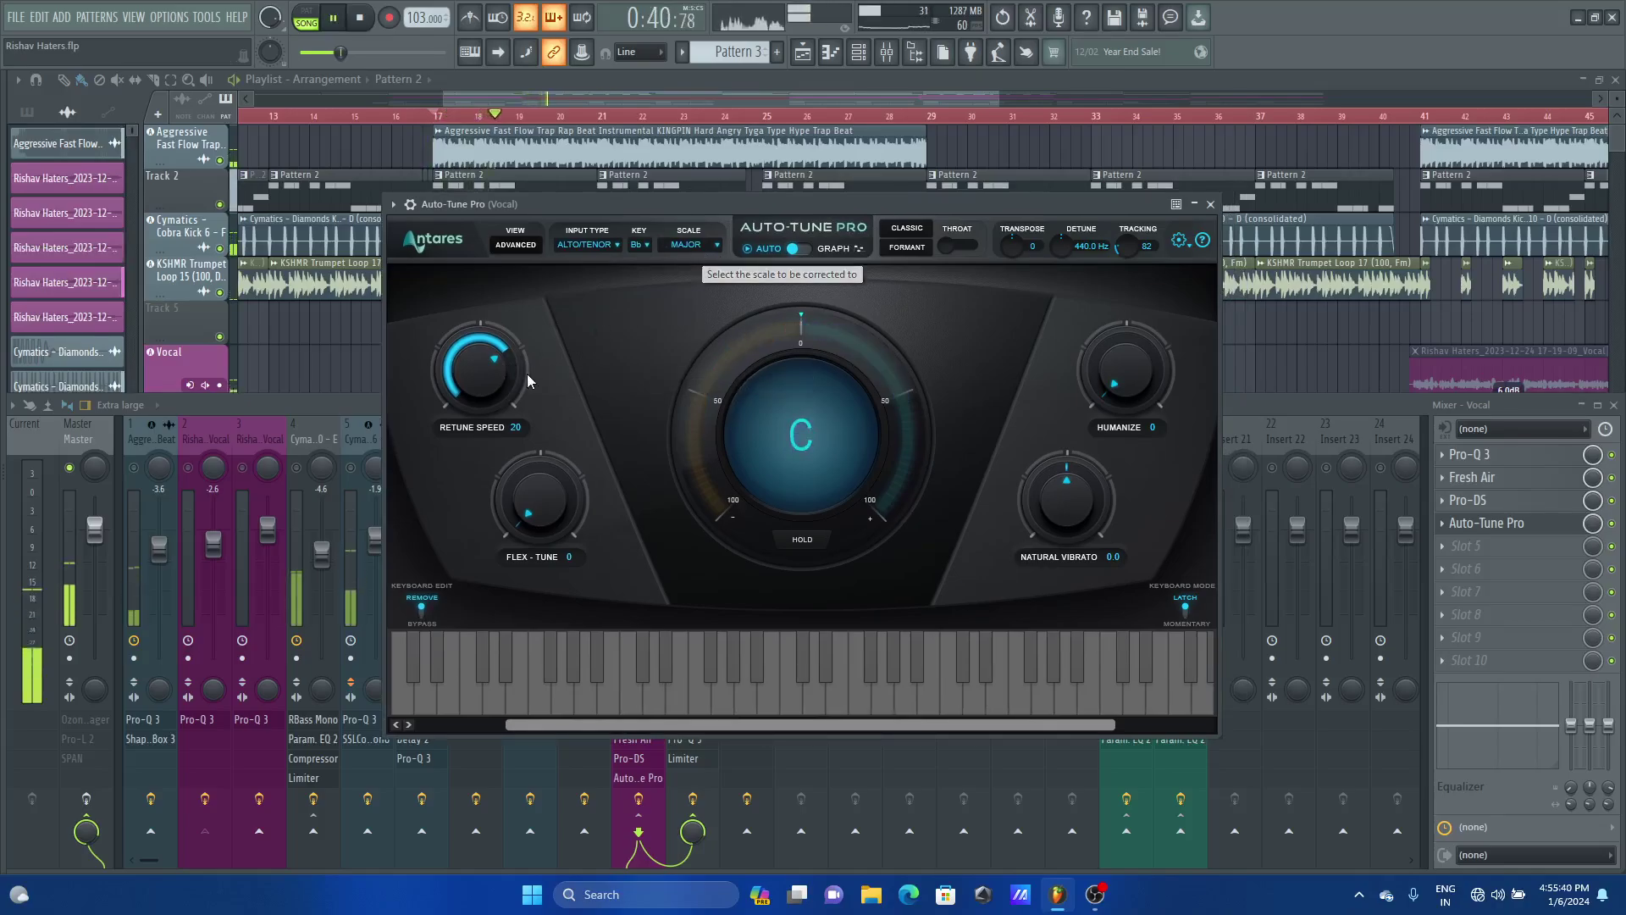
key(space)
Set Flex-Tune to 14 and Humanize to 17, audition the section, and close Auto-Tune Pro
drag(551, 513, 531, 462)
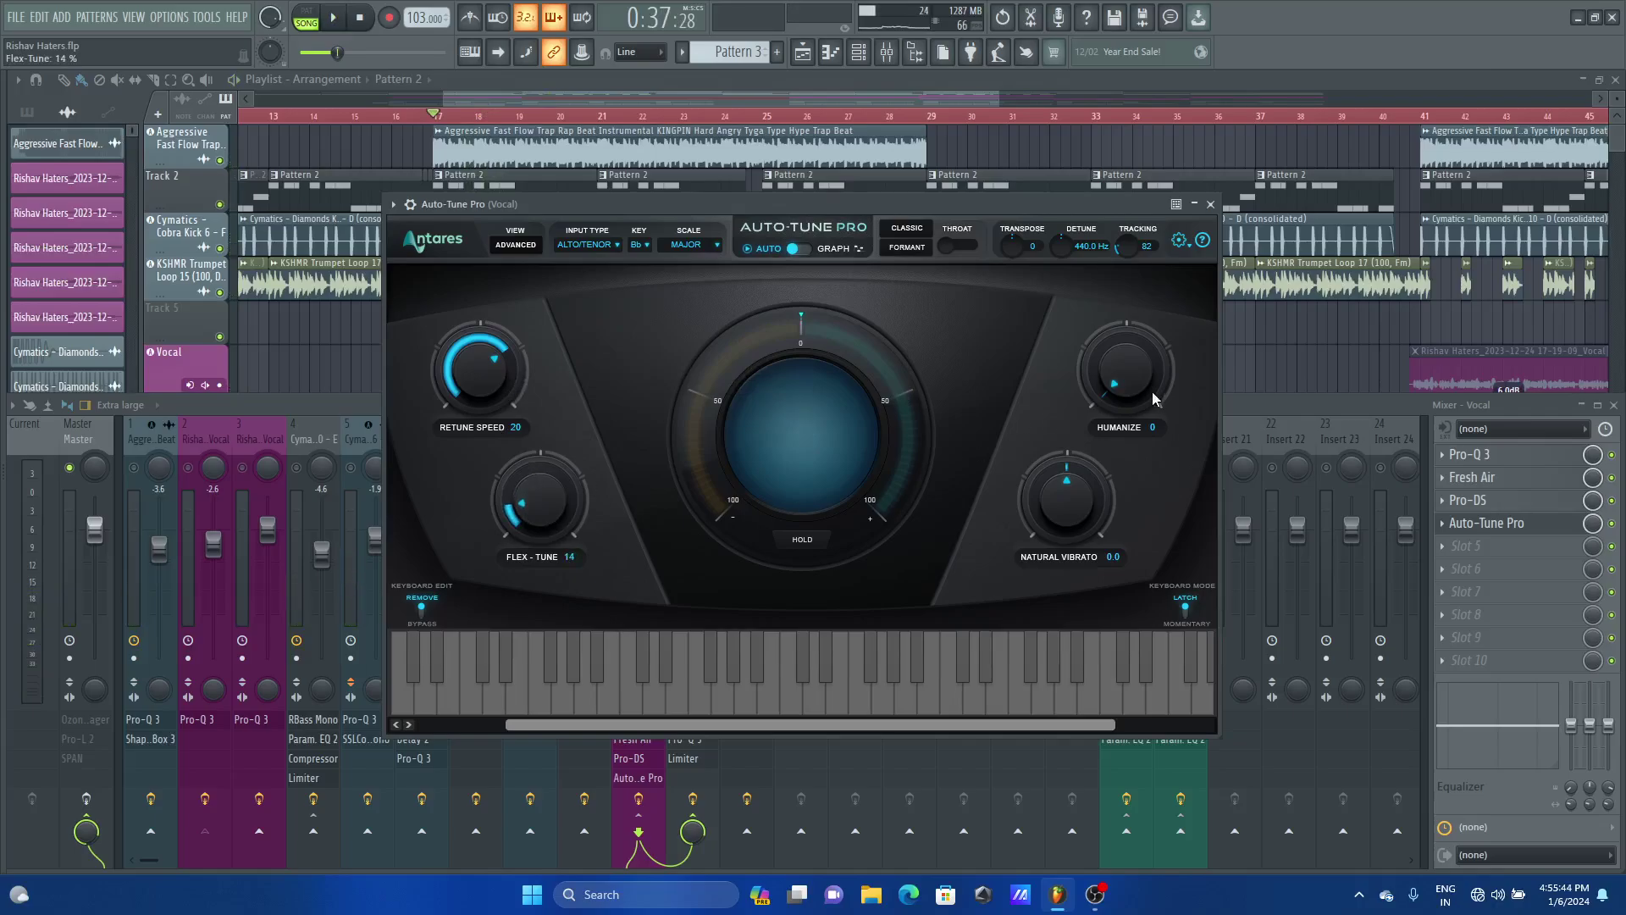
drag(1105, 387, 1105, 354)
key(space)
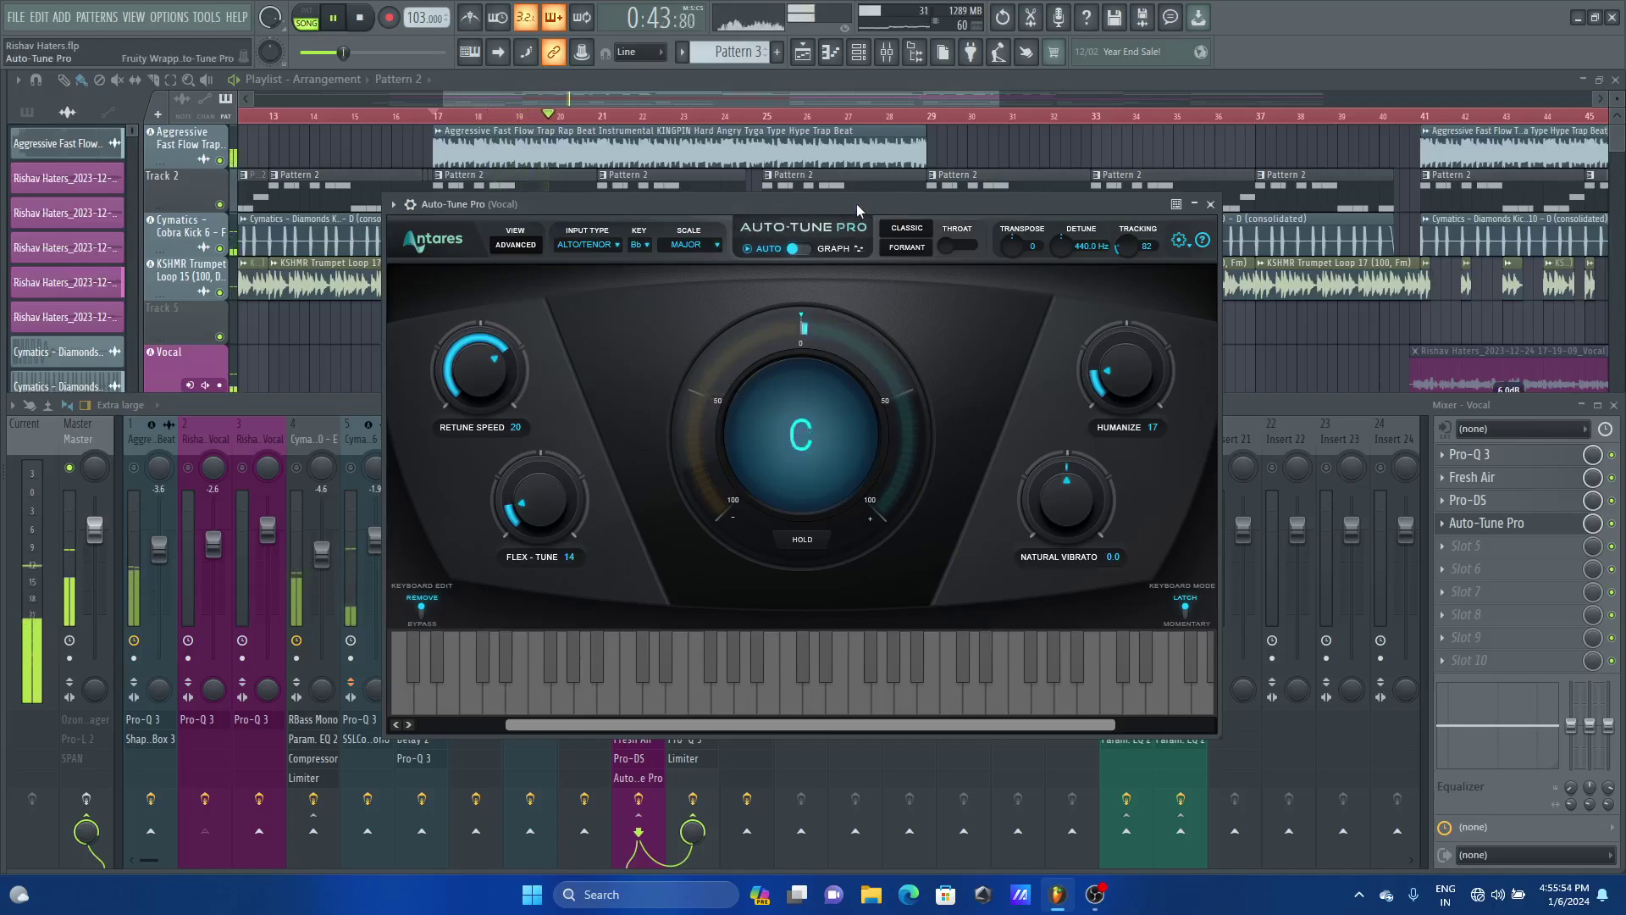
key(space)
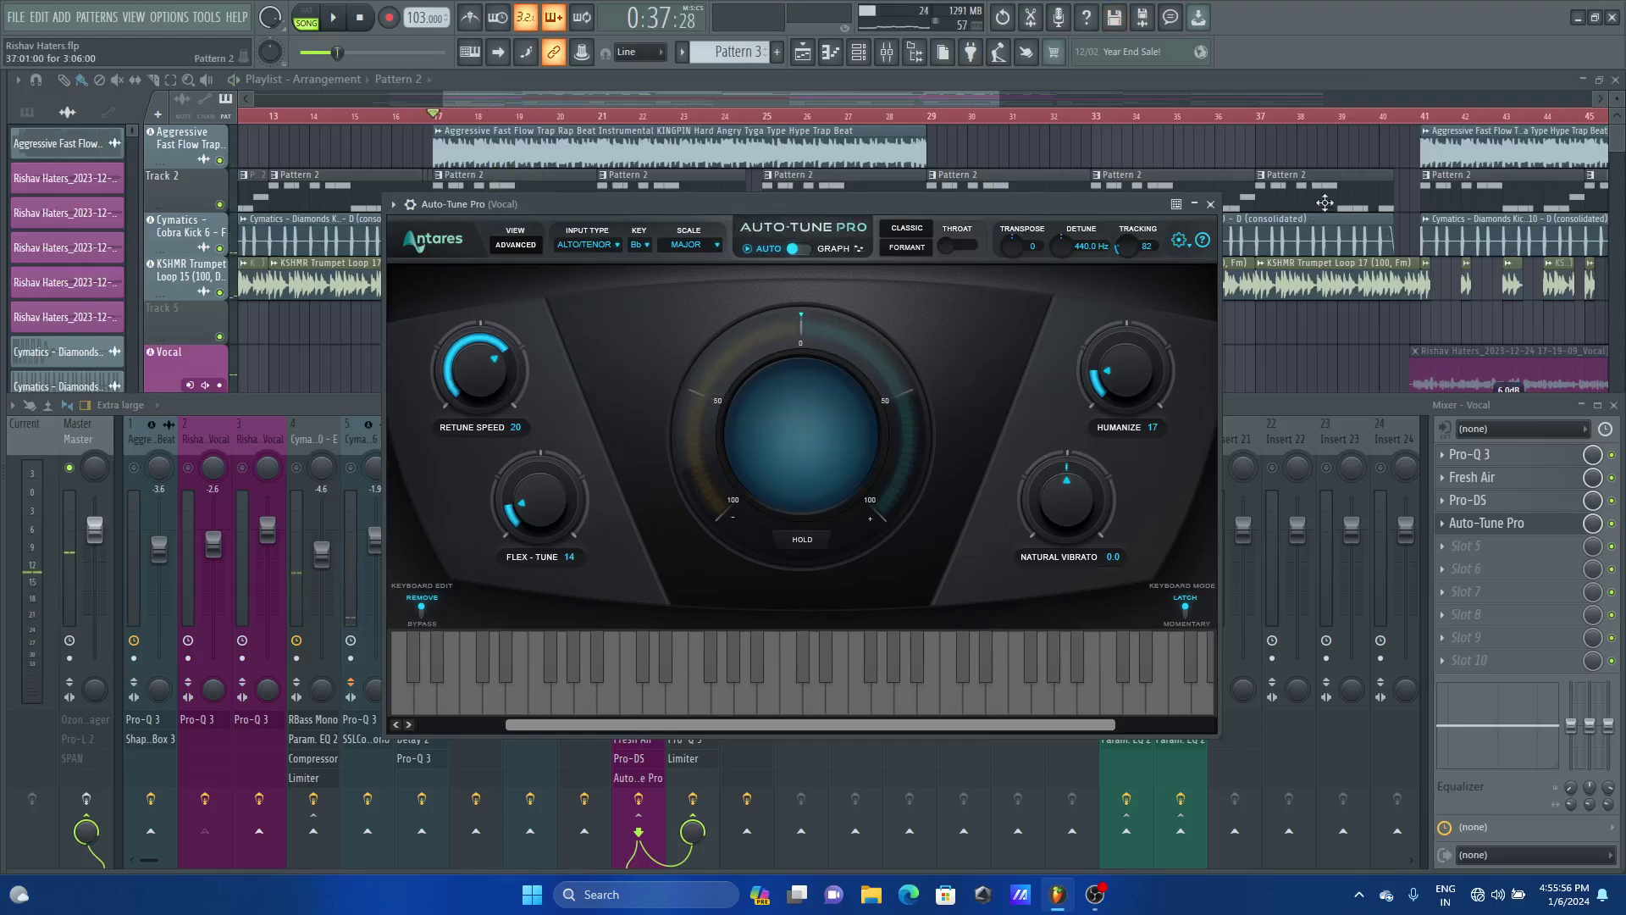
click(1210, 205)
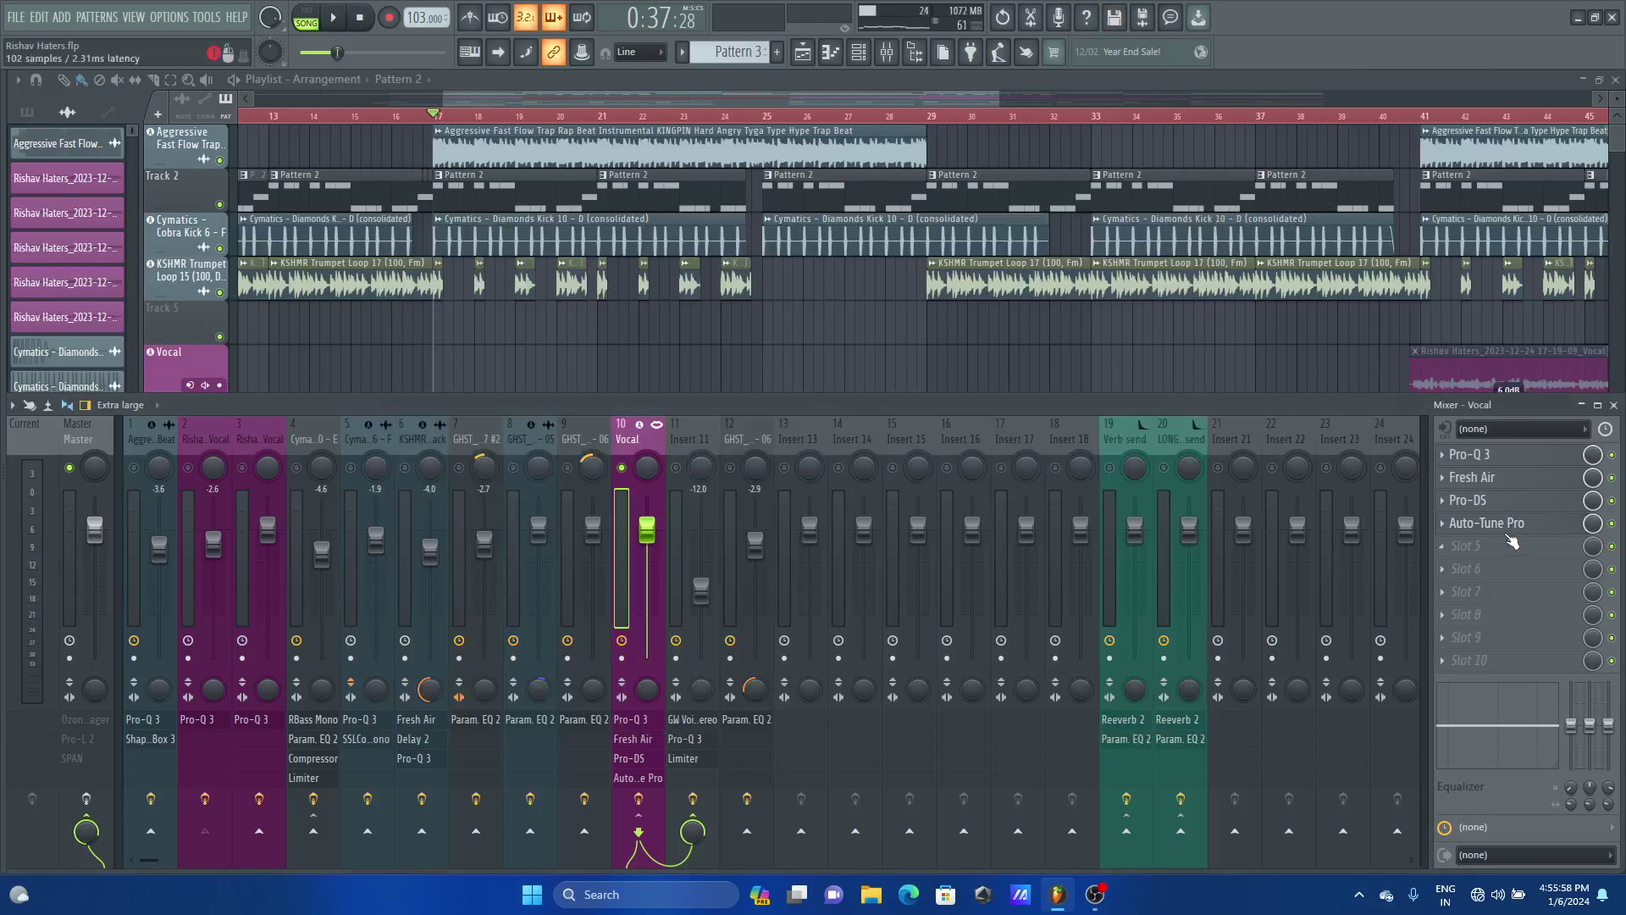
Reopen Auto-Tune Pro on the Vocal track, set Retune Speed to 400, and start playback
click(1474, 525)
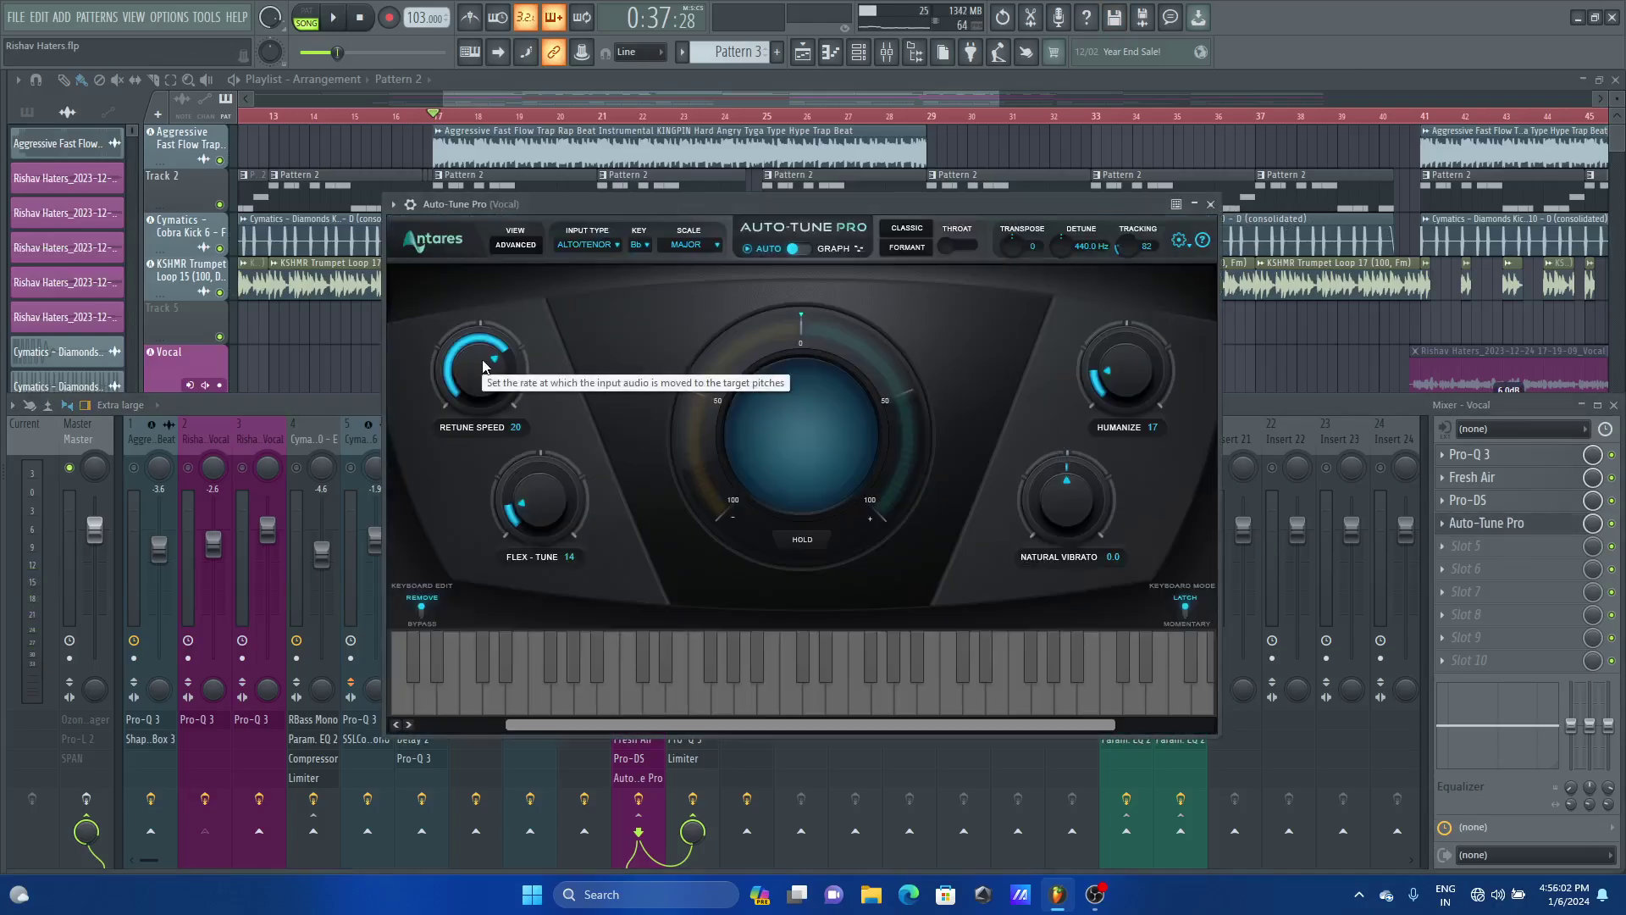
drag(485, 367, 472, 451)
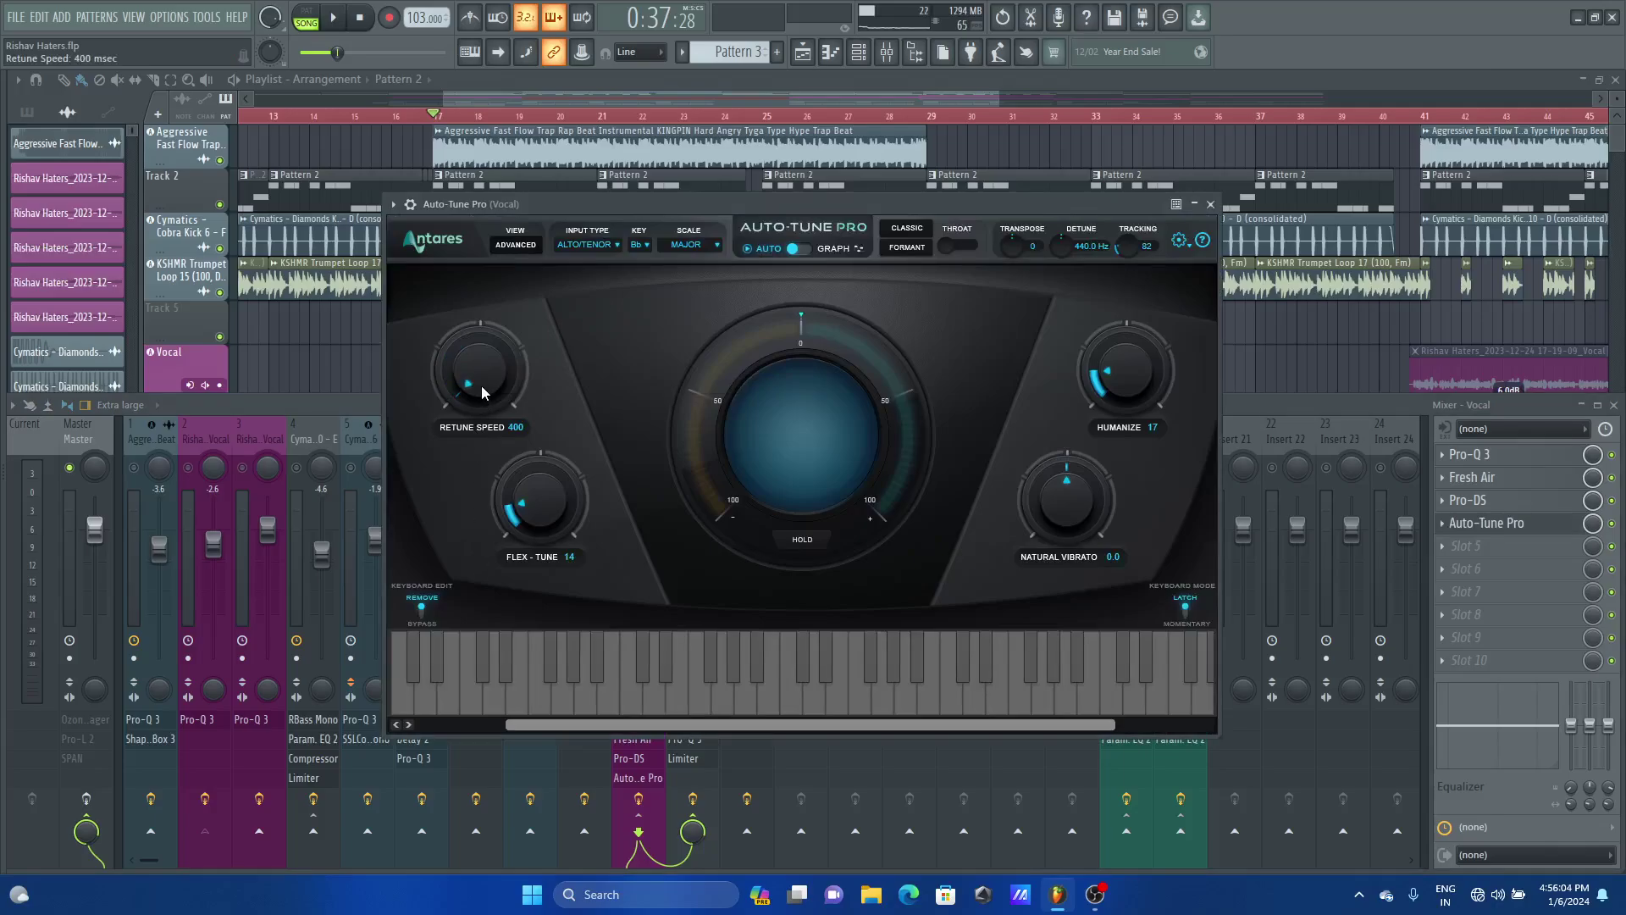
drag(763, 202, 708, 203)
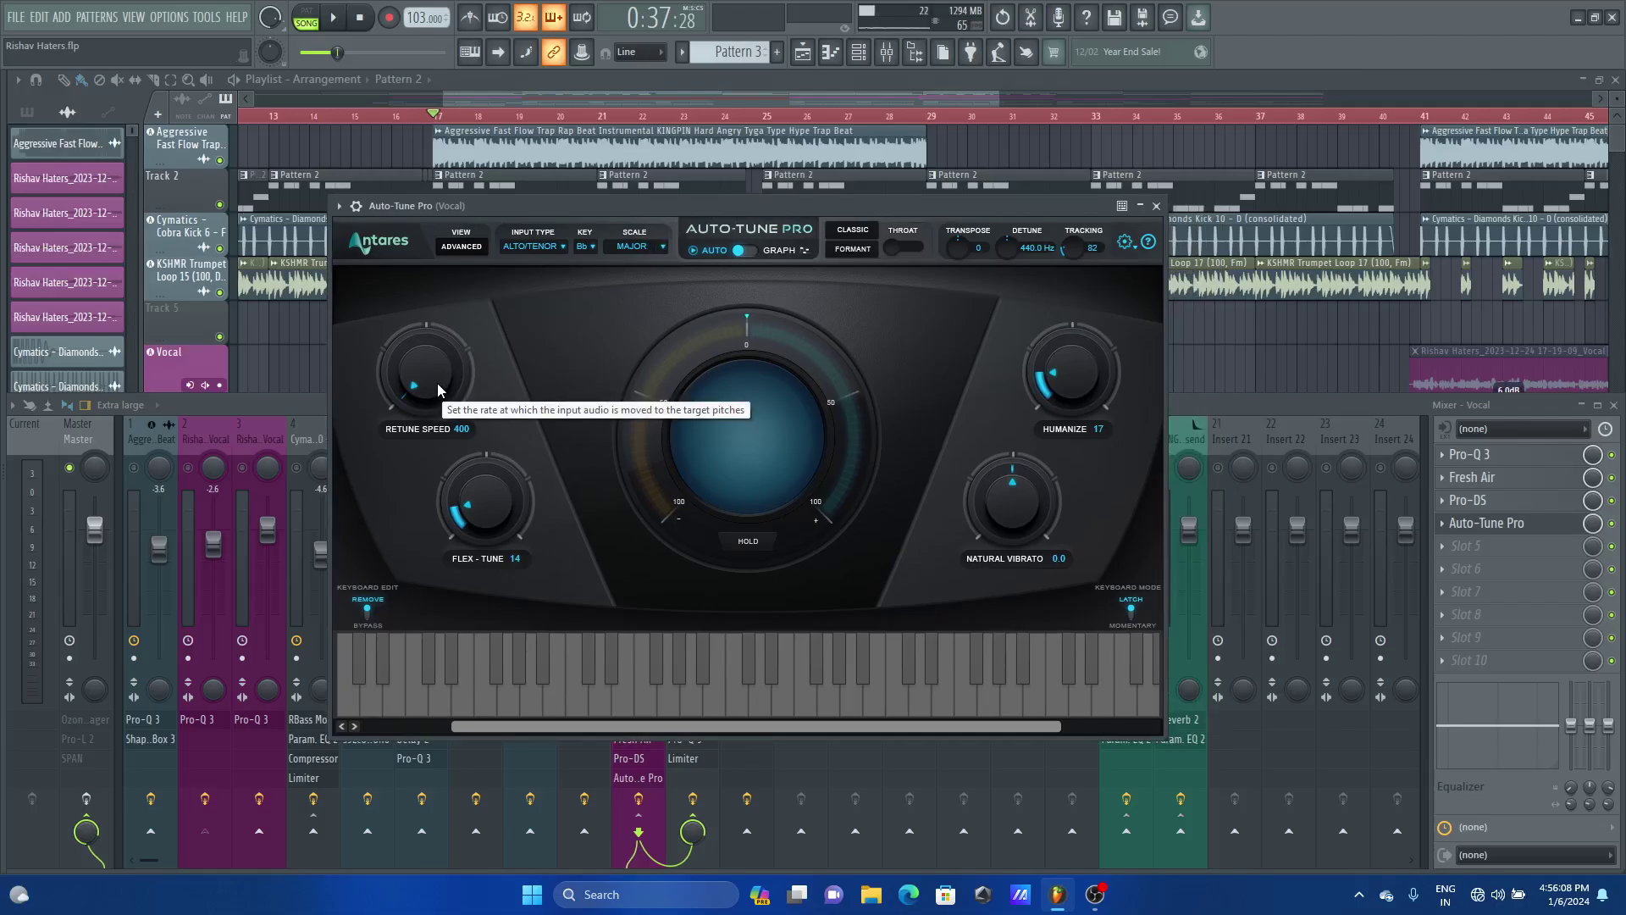
scroll(437, 383, up, 5)
key(space)
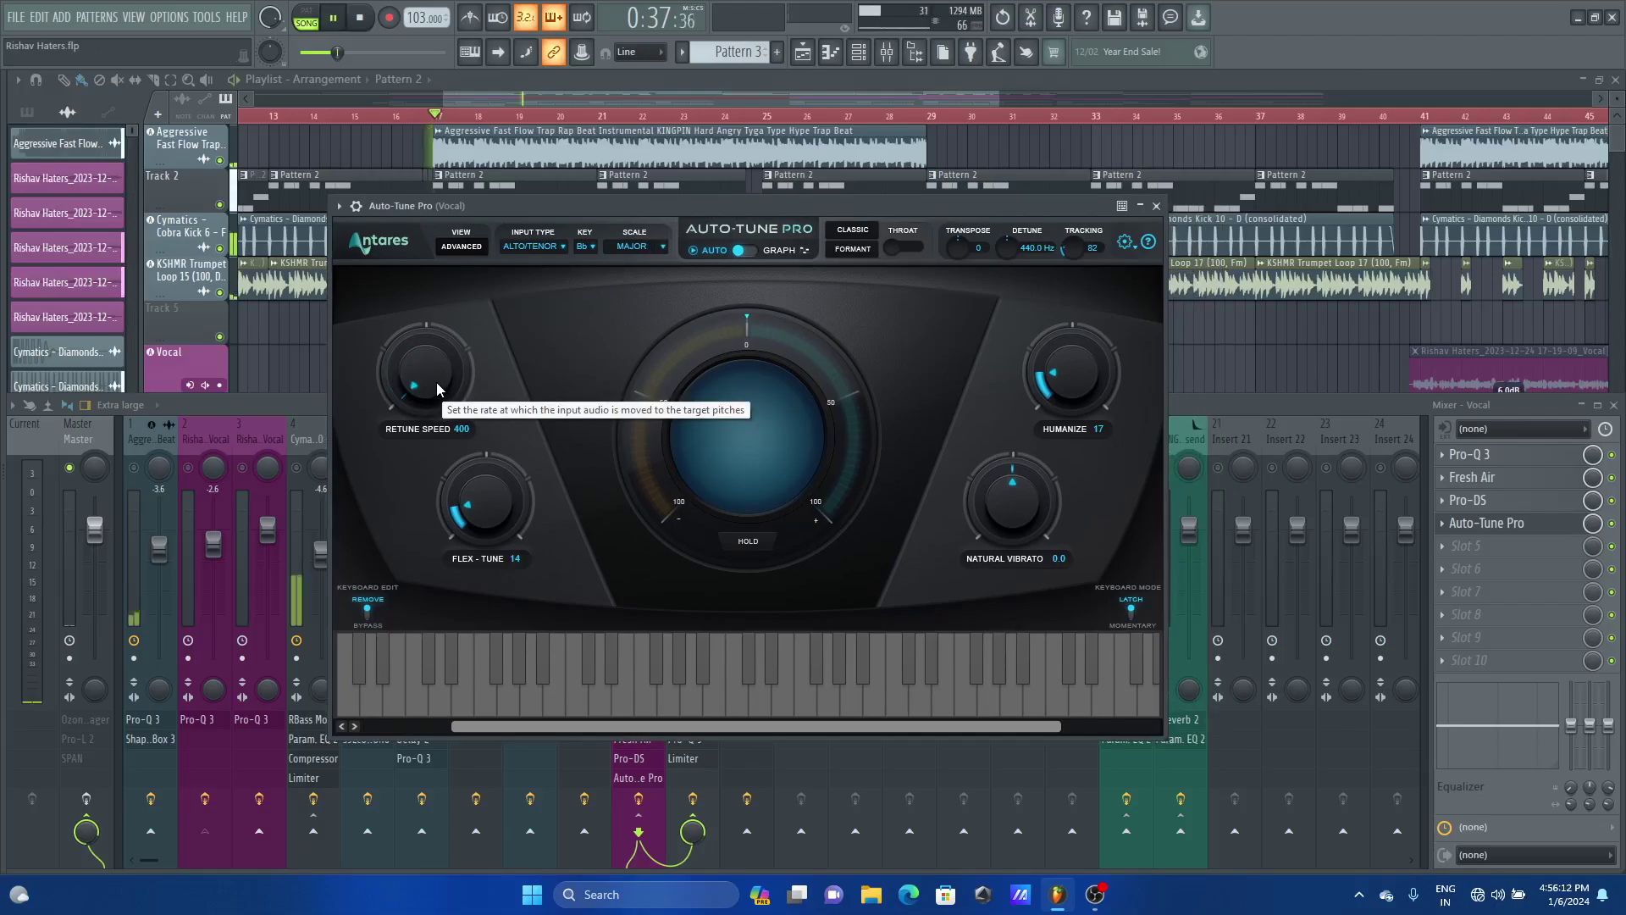
Bring Retune Speed to 59 by ear over repeated playback, and close the Auto-Tune Pro window
scroll(437, 383, up, 5)
drag(437, 383, 436, 414)
key(space)
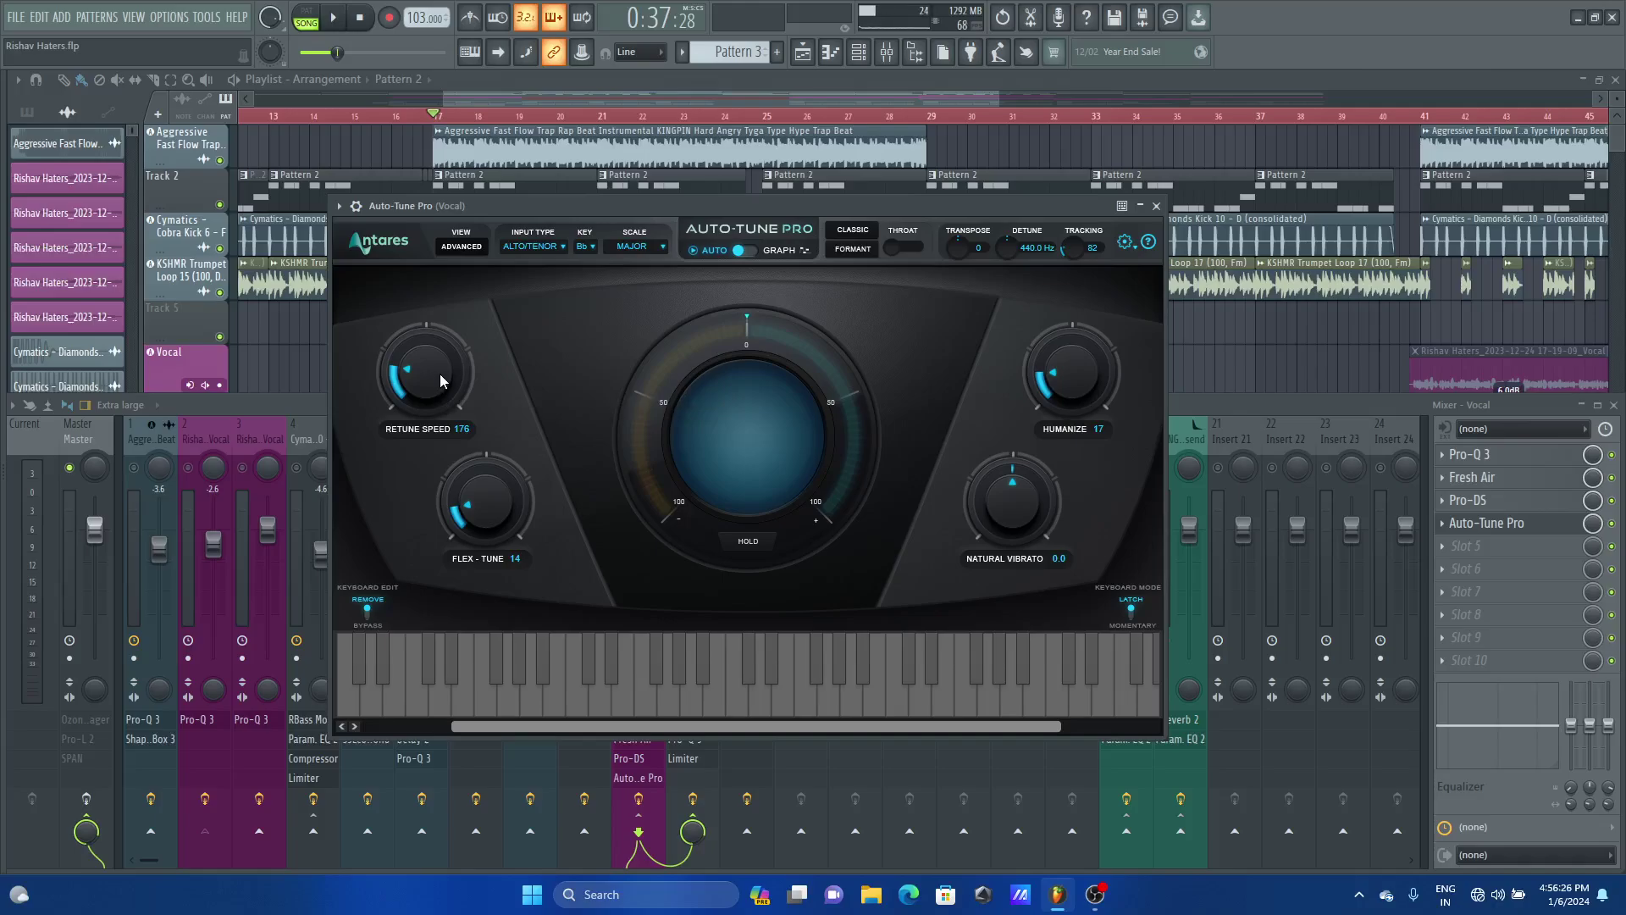
key(space)
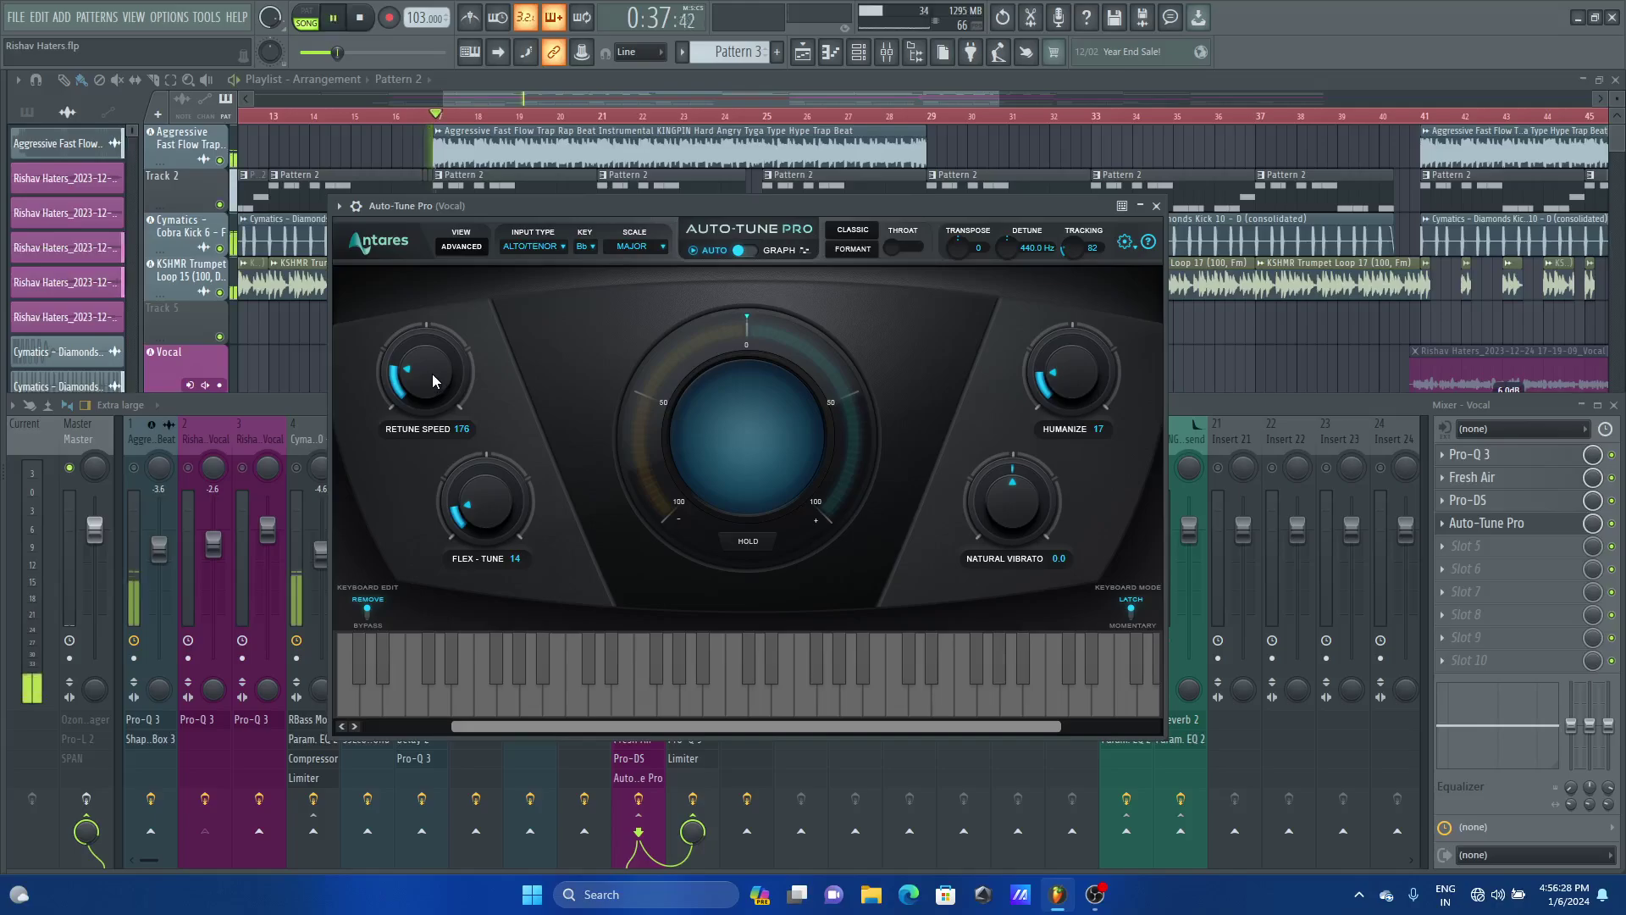
mouse_move(432, 374)
mouse_down()
mouse_move(430, 322)
mouse_move(426, 373)
mouse_up()
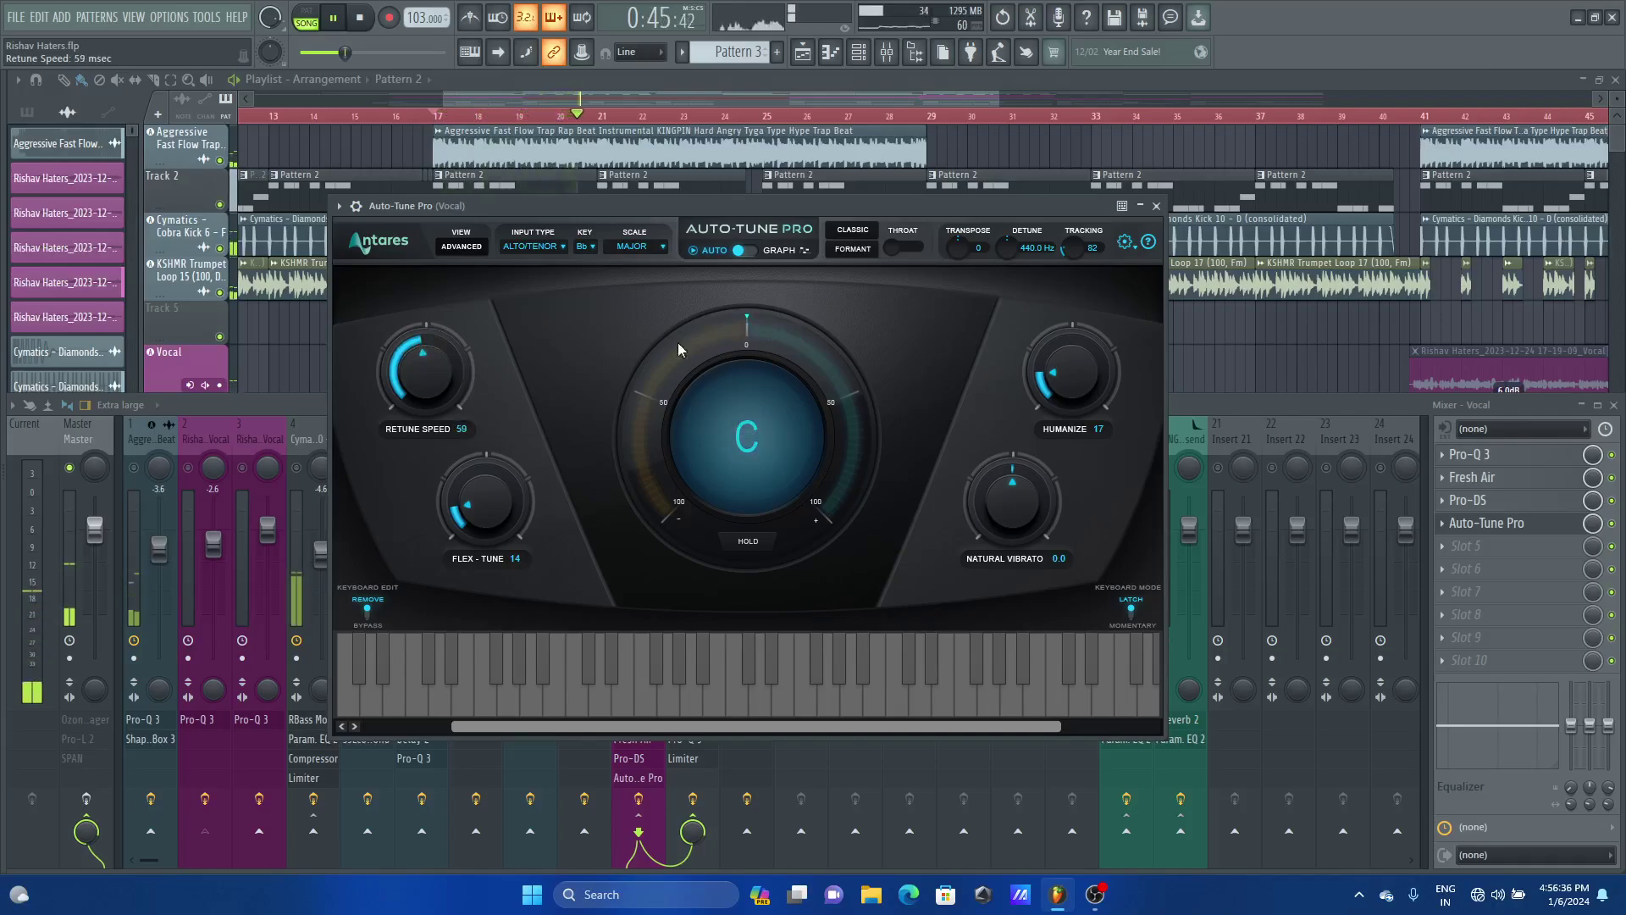
click(1157, 205)
key(space)
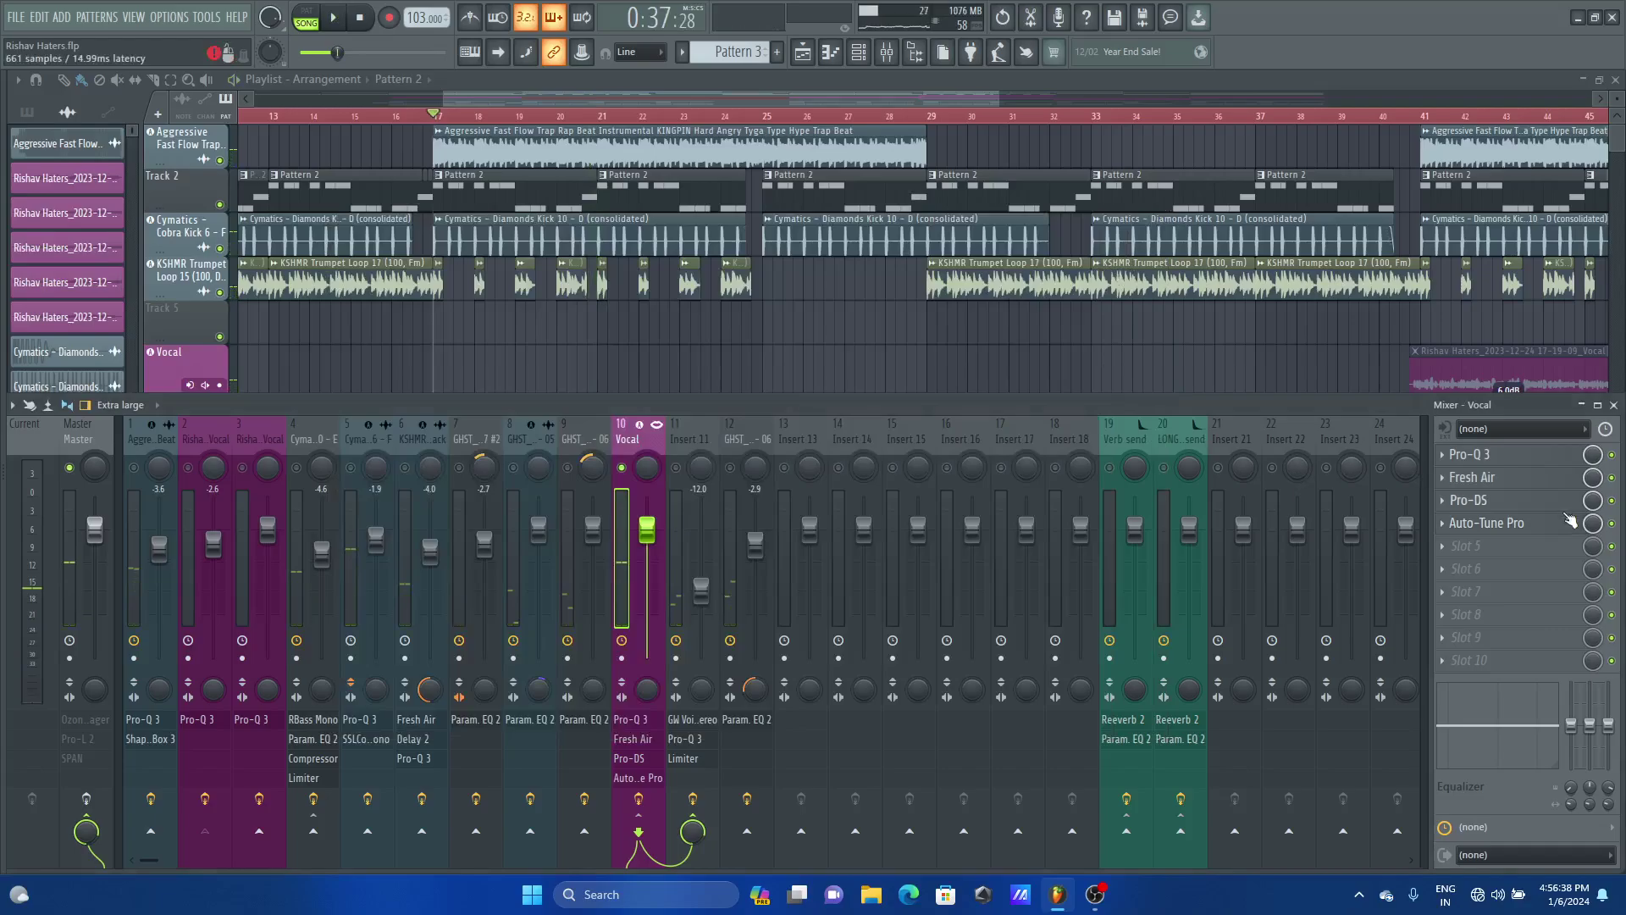
Load CLA-2A Mono into slot 5 of the Vocal track and audition the section through it
click(1530, 546)
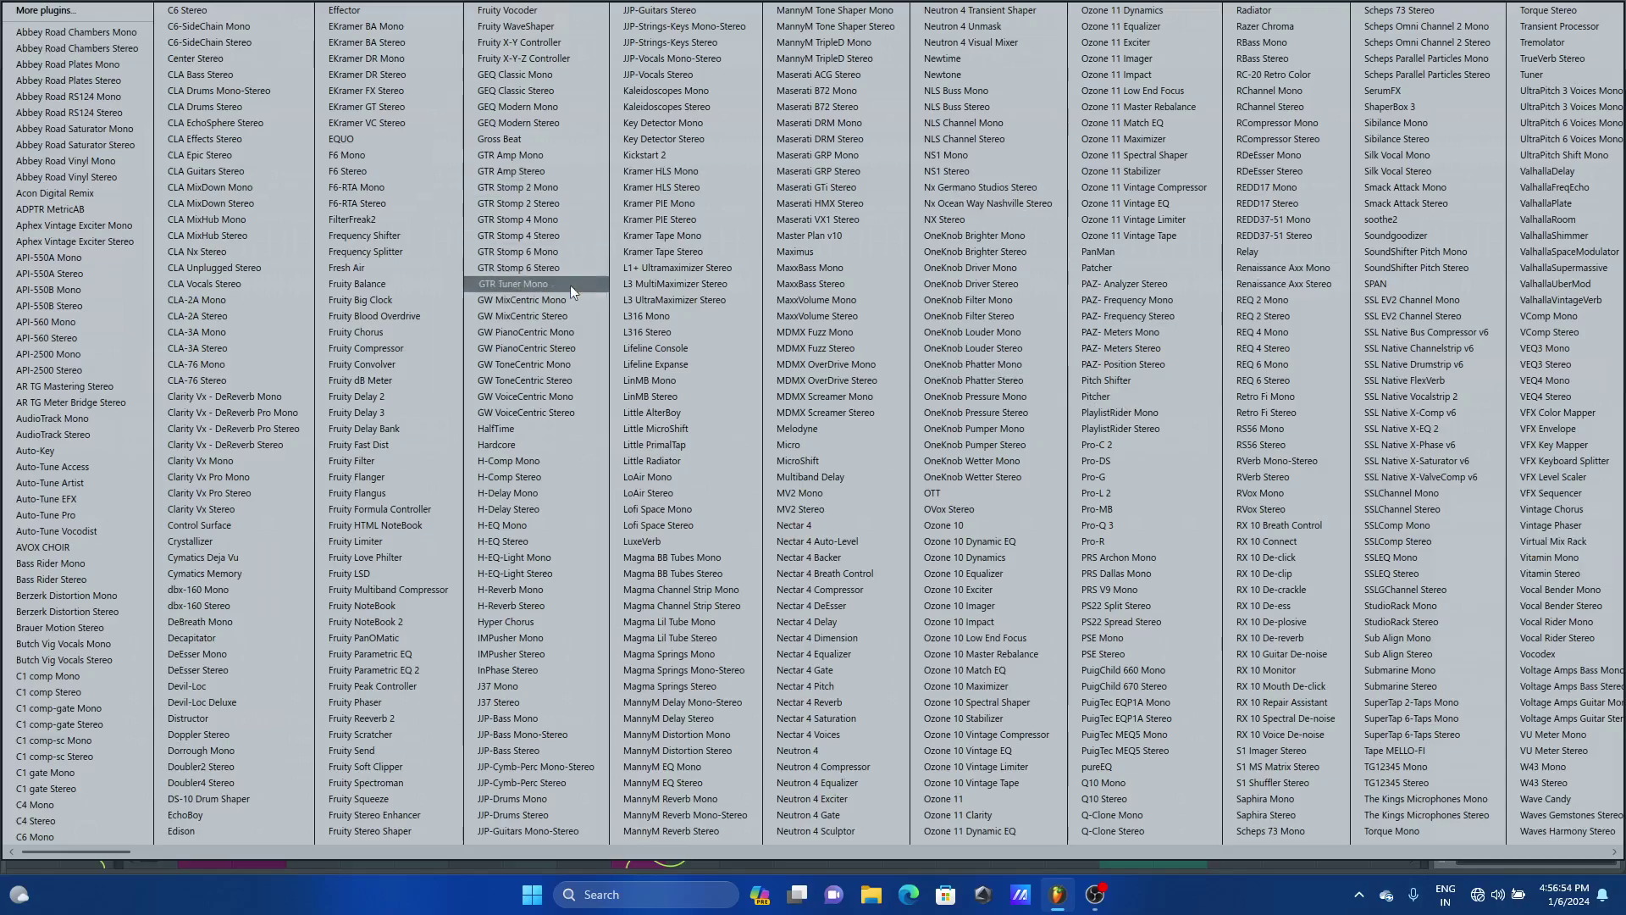
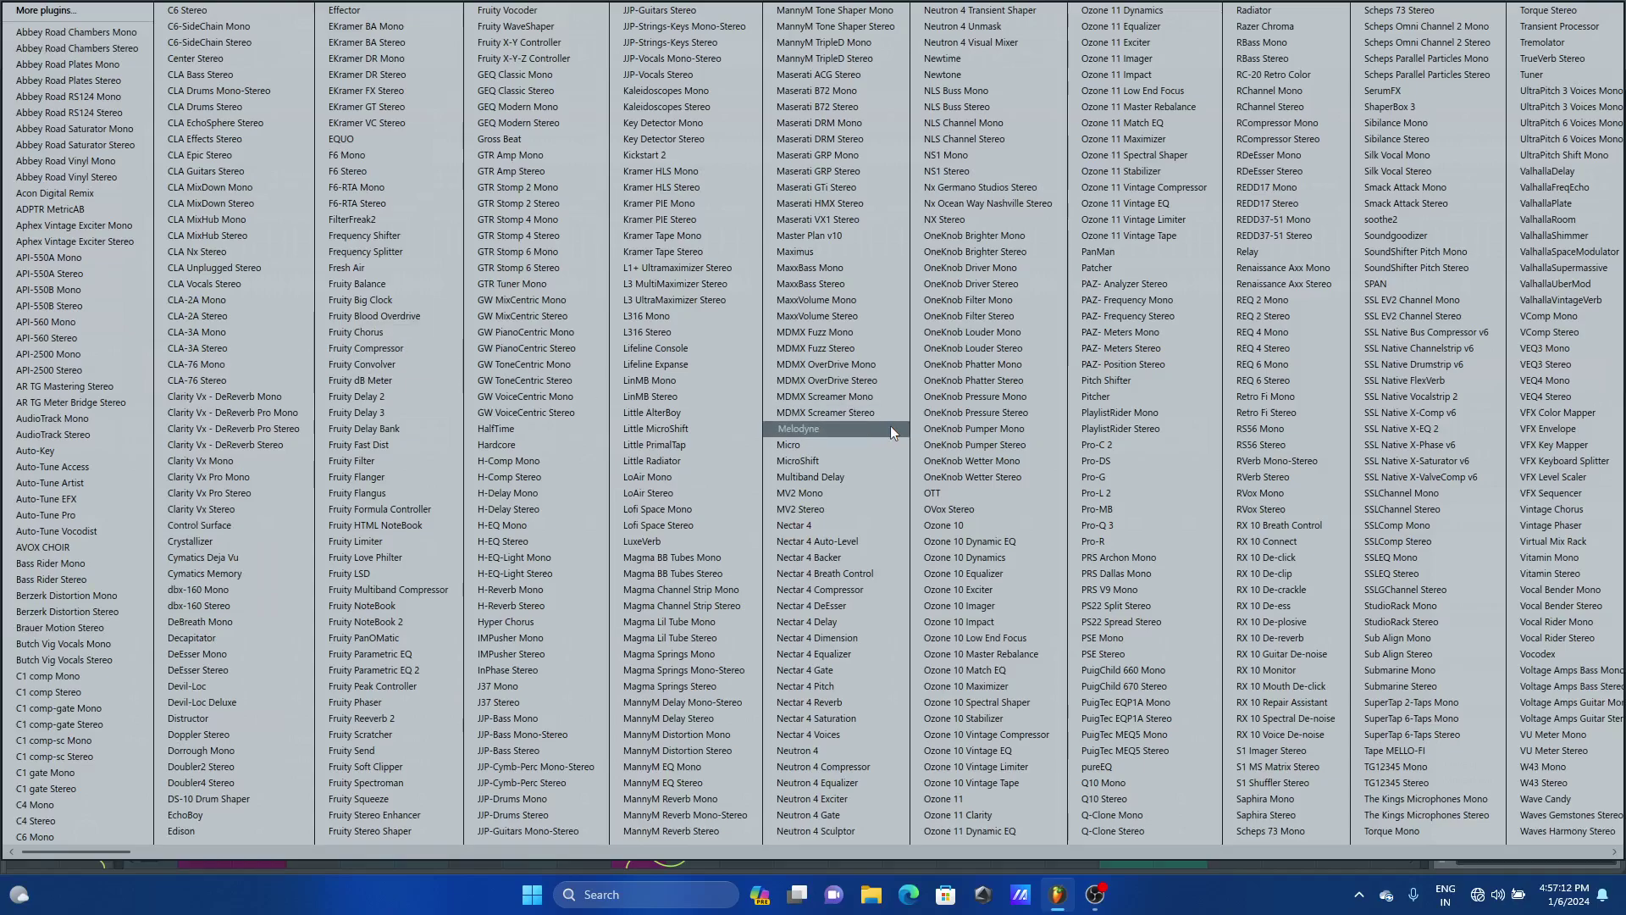
scroll(891, 425, down, 1)
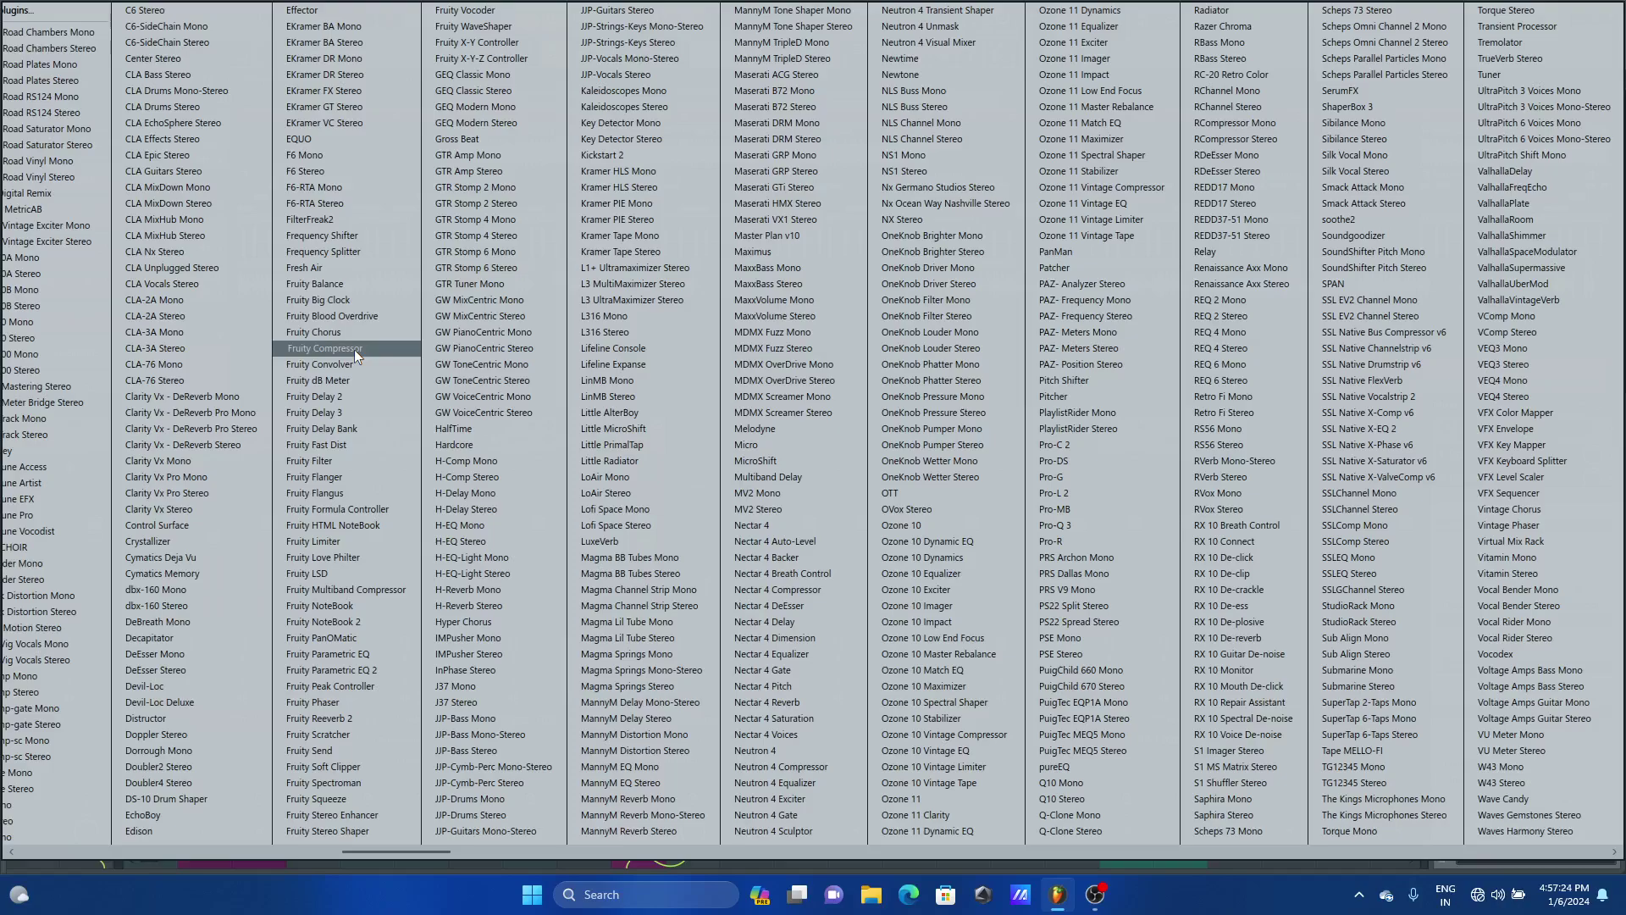
click(180, 303)
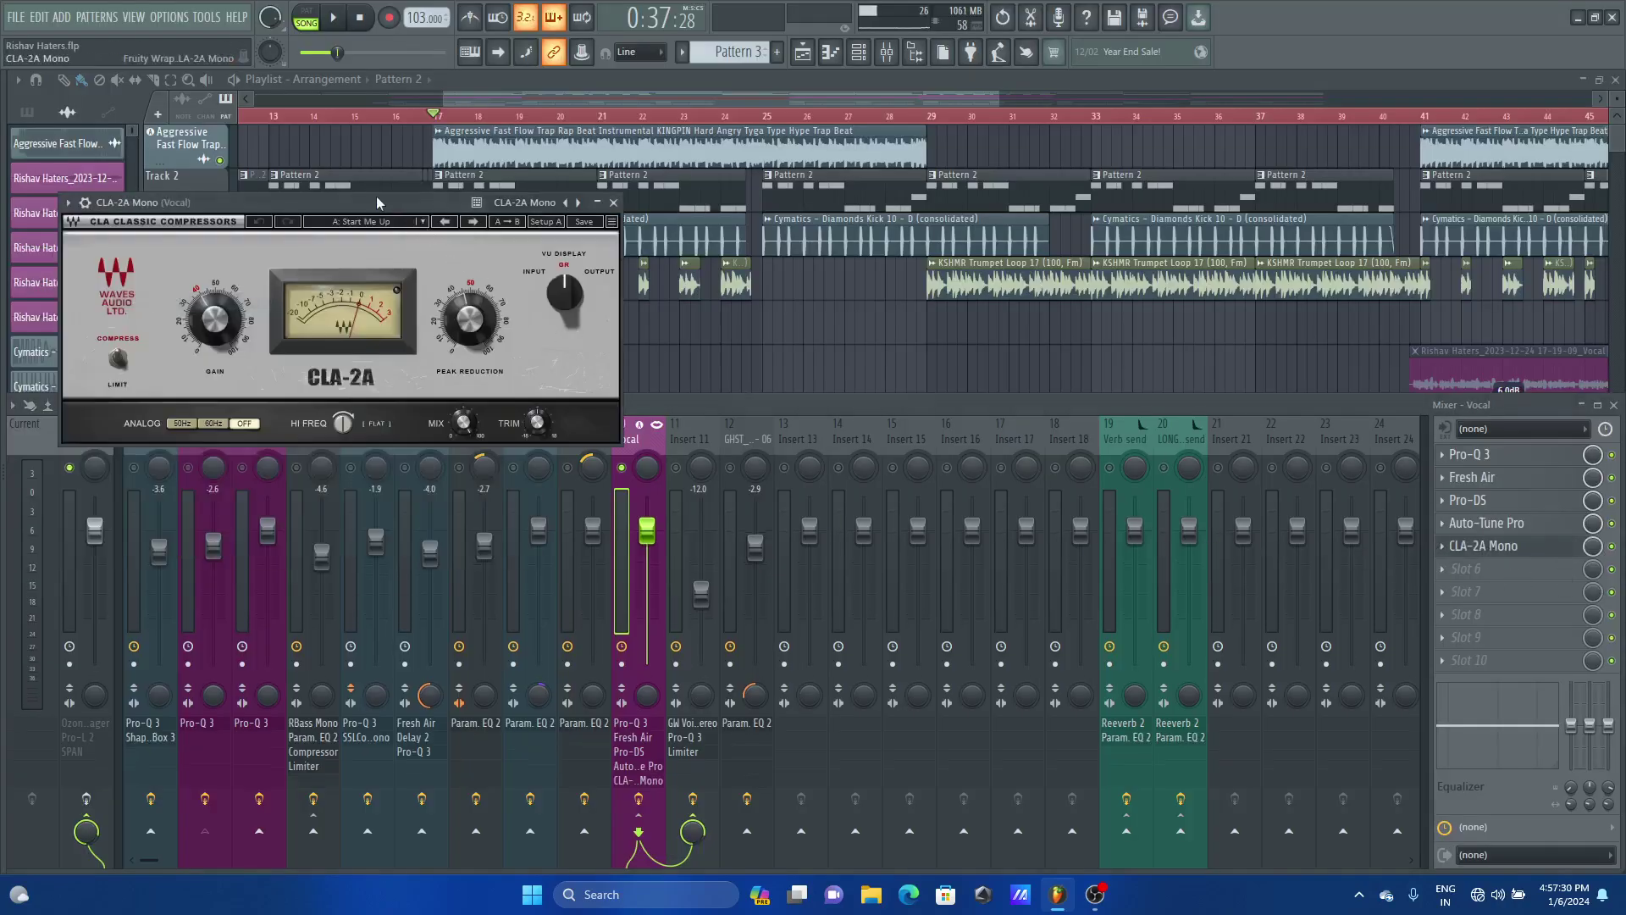
drag(376, 201, 1145, 329)
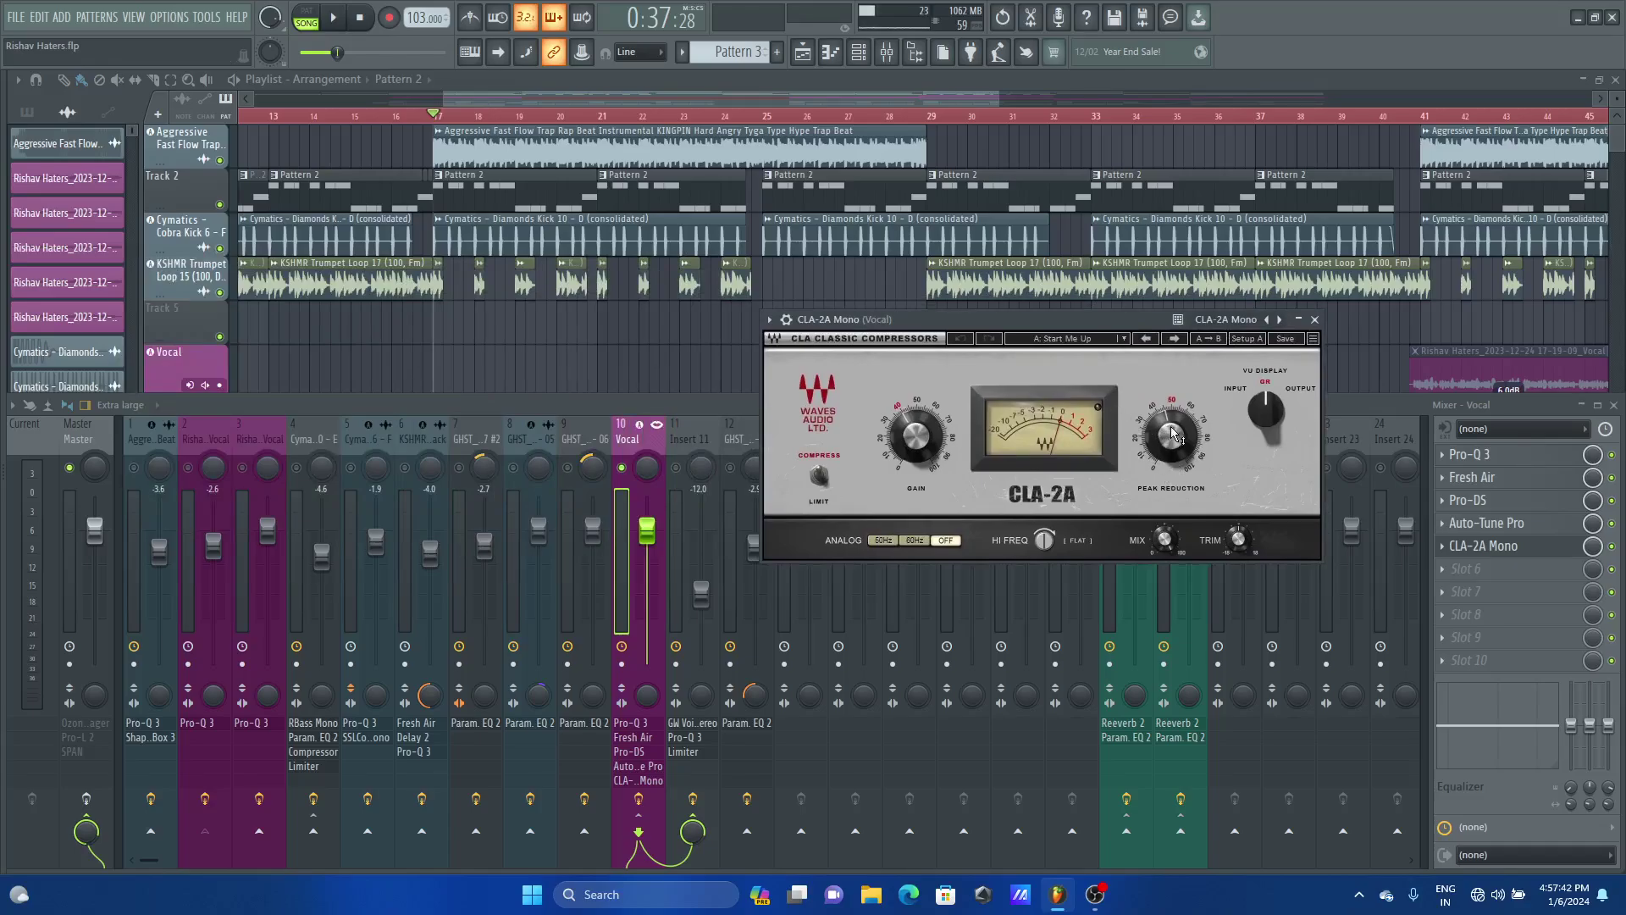
mouse_move(1173, 436)
key(space)
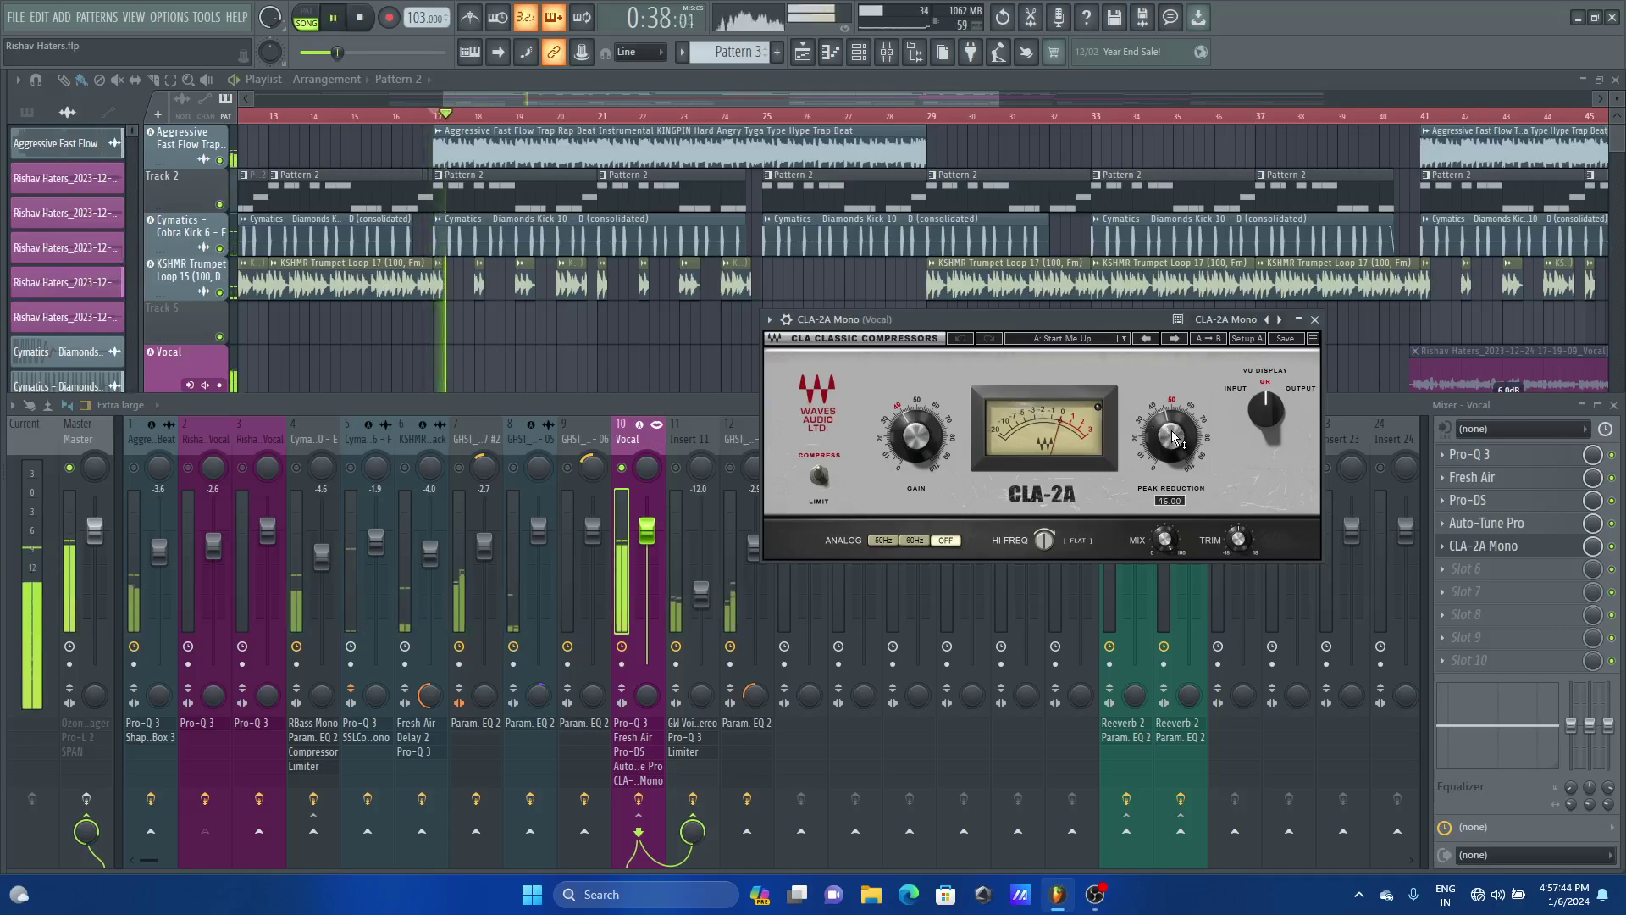
key(space)
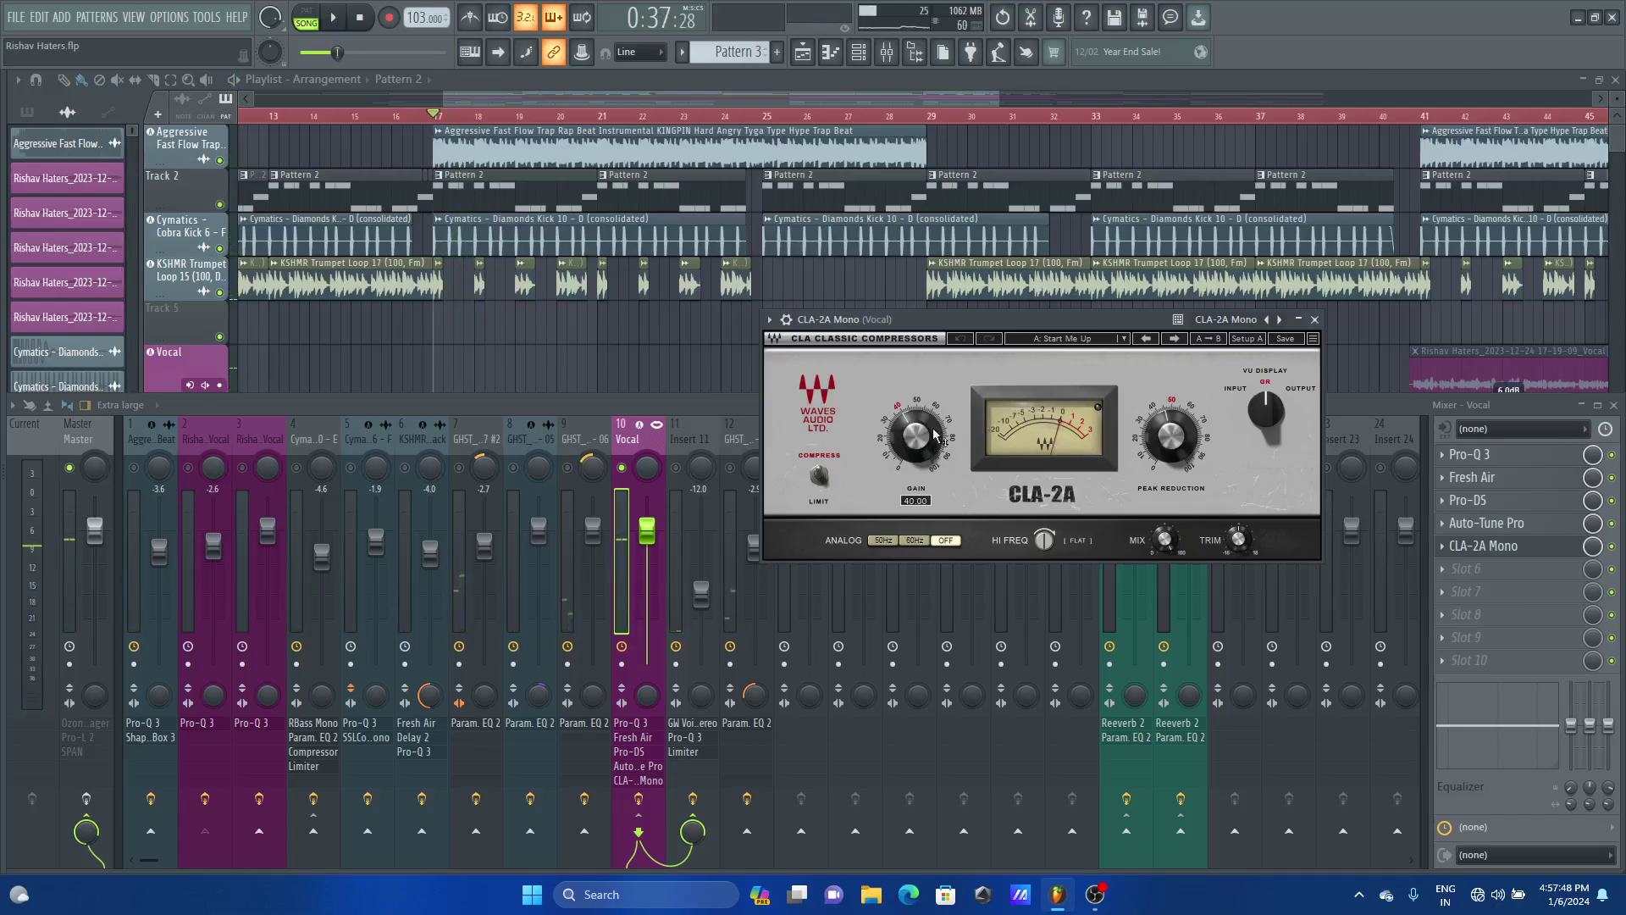
Load the Full Reset preset in CLA-2A and play the section with it
click(1123, 338)
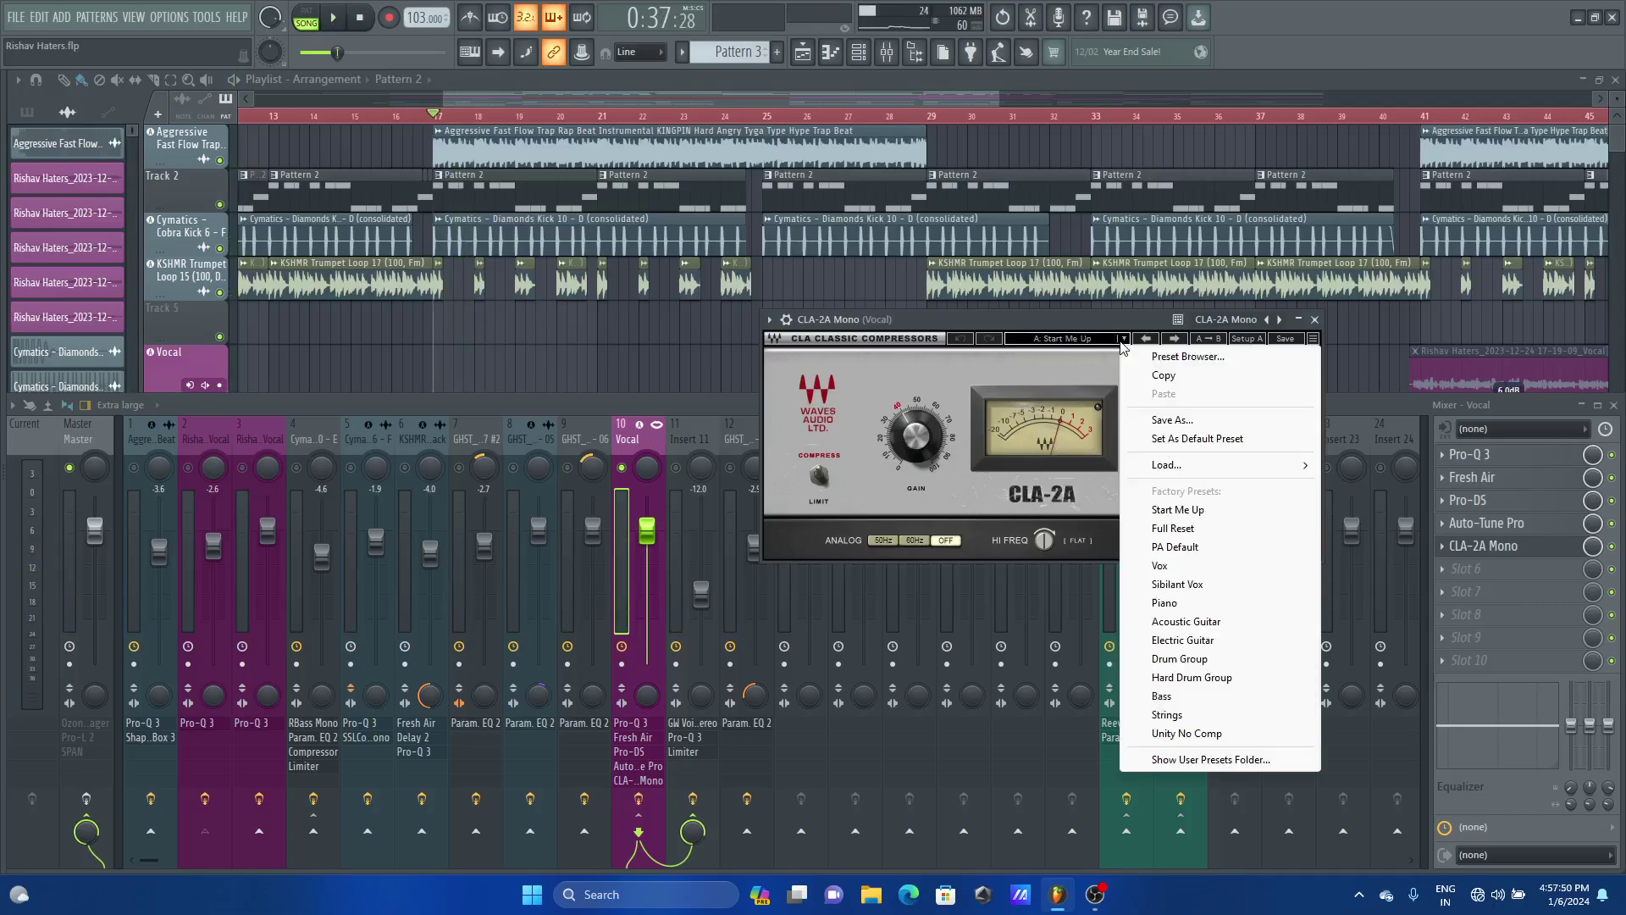
click(1173, 528)
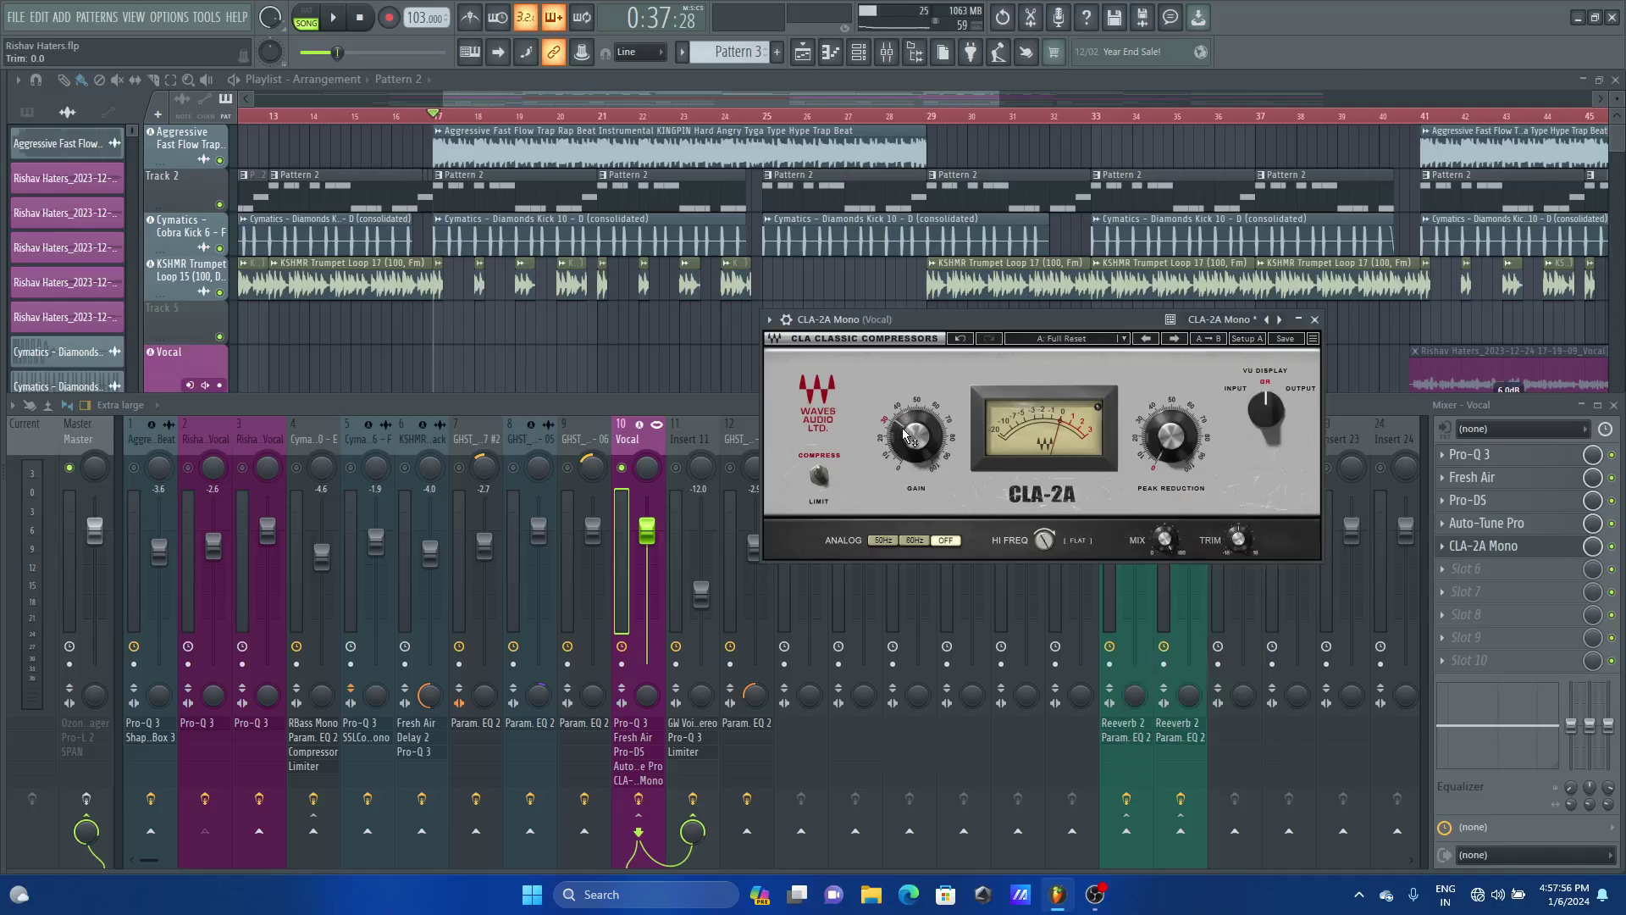
drag(1034, 317, 832, 262)
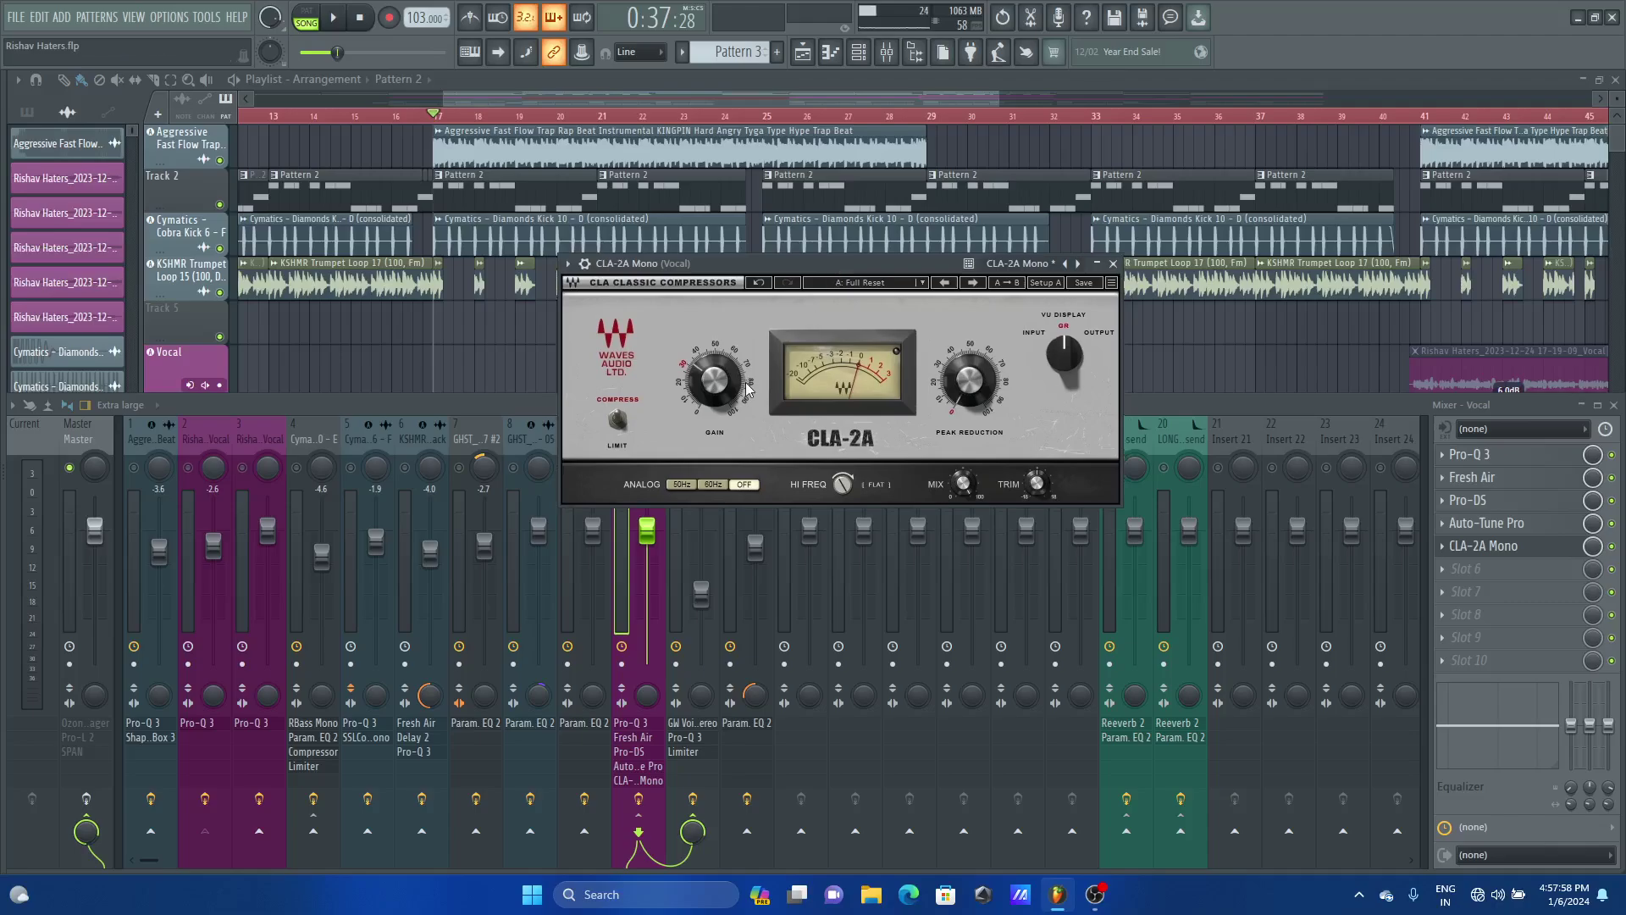
mouse_move(714, 383)
key(space)
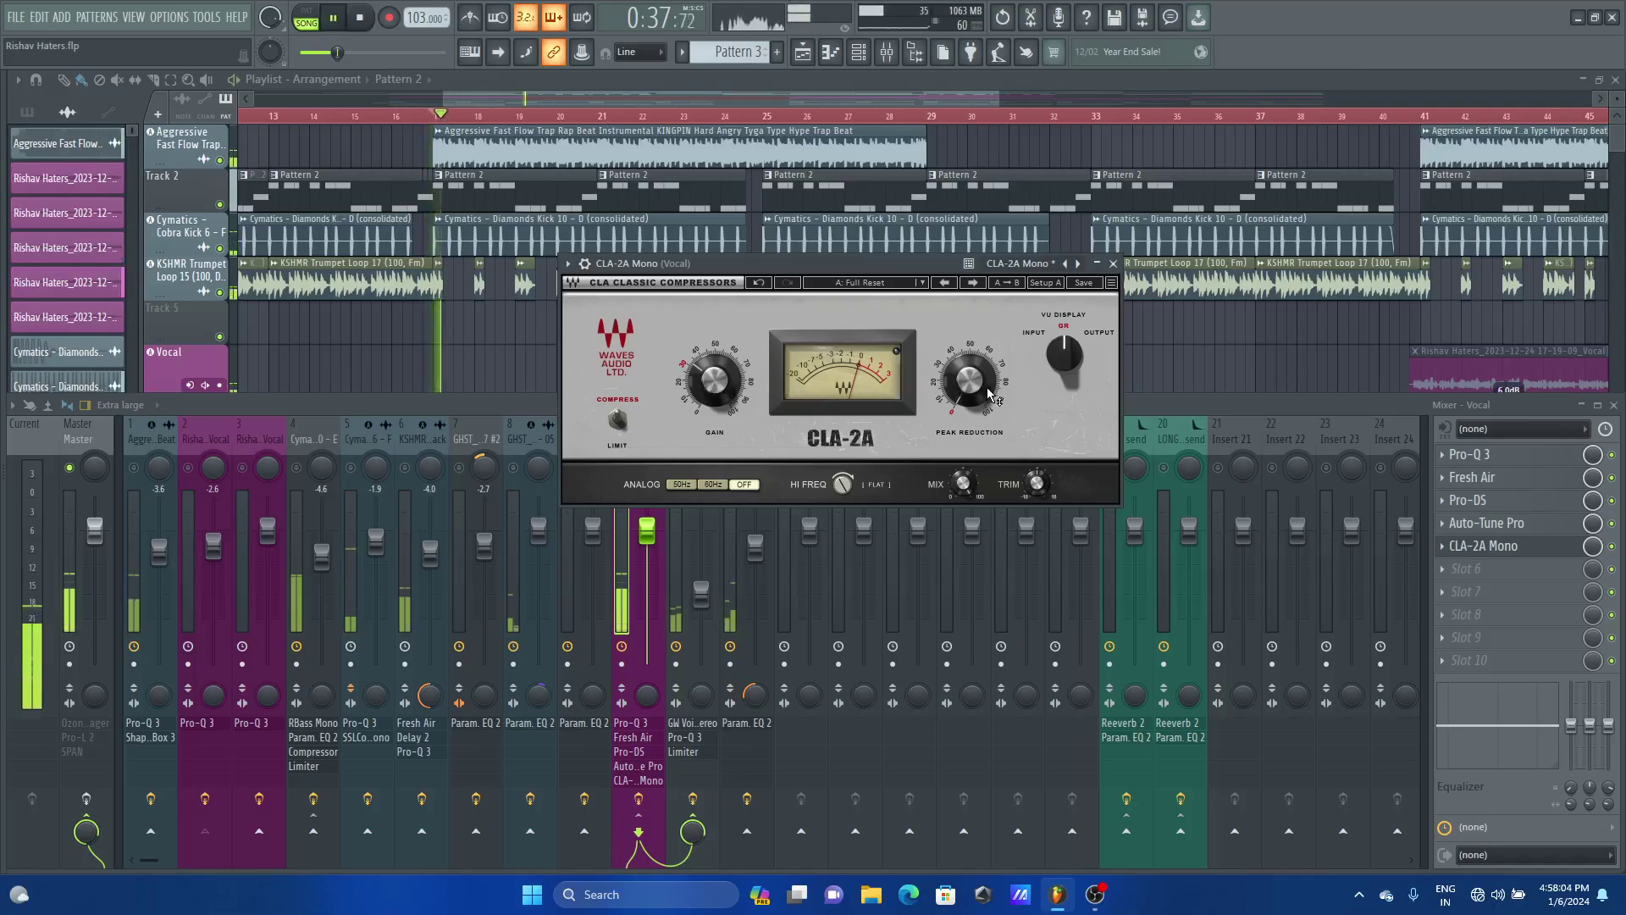
mouse_move(991, 394)
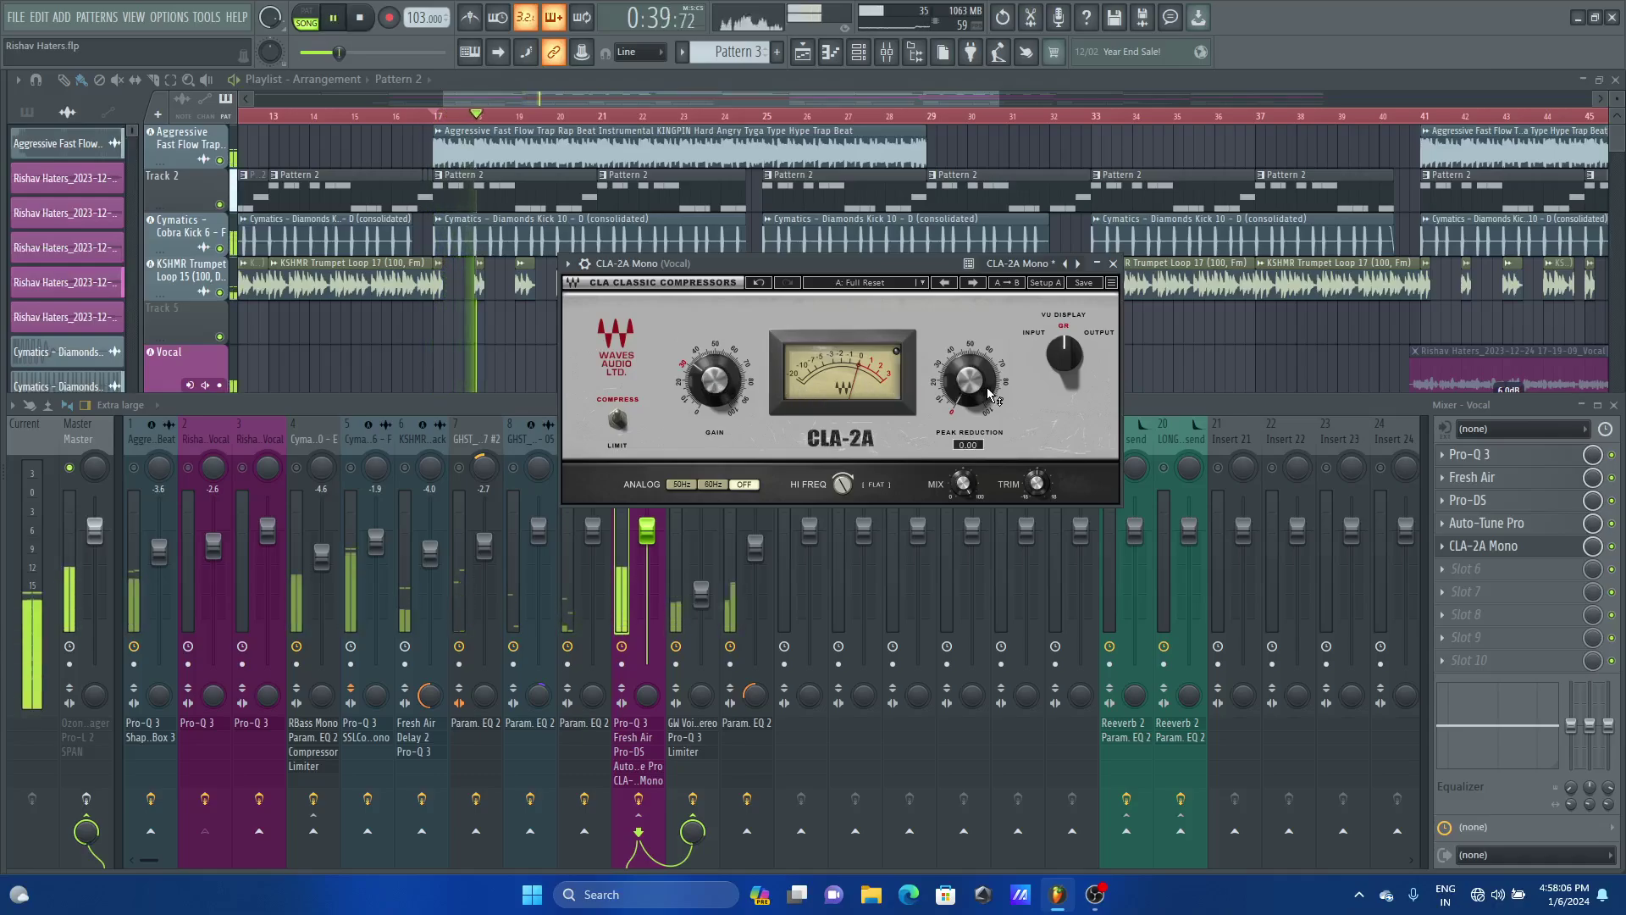
key(space)
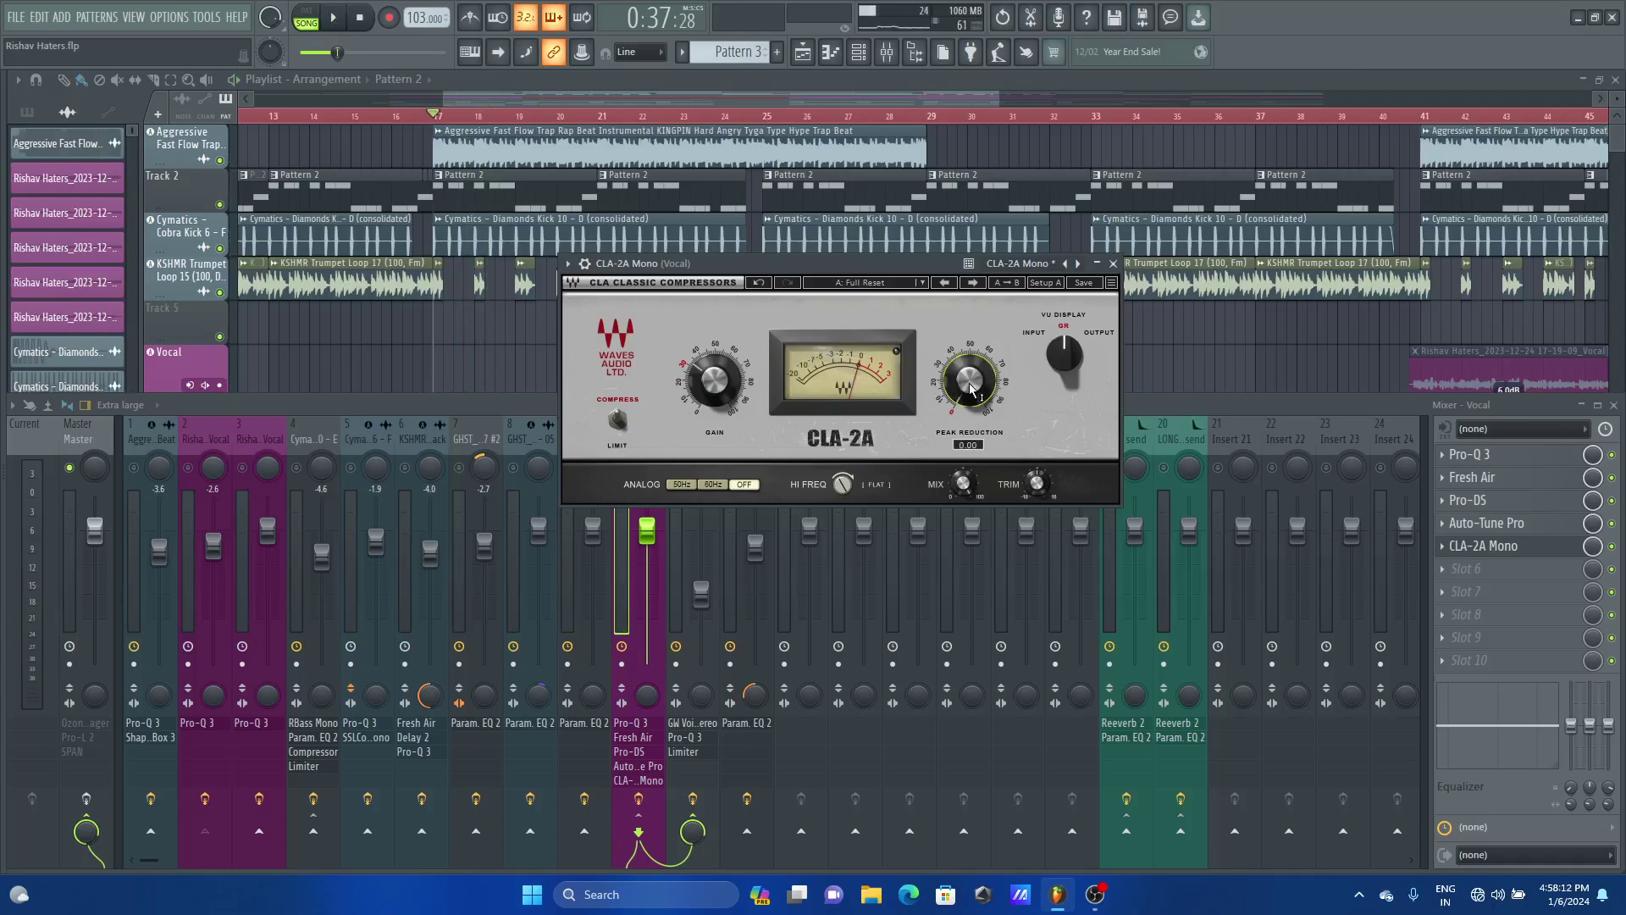
Raise CLA-2A's Peak Reduction to 60.88 while repeatedly playing the section to judge the compression
key(space)
drag(970, 388, 970, 313)
key(space)
mouse_move(980, 390)
key(space)
mouse_move(980, 389)
mouse_down()
mouse_move(980, 414)
mouse_move(977, 396)
mouse_up()
key(space)
key(space)
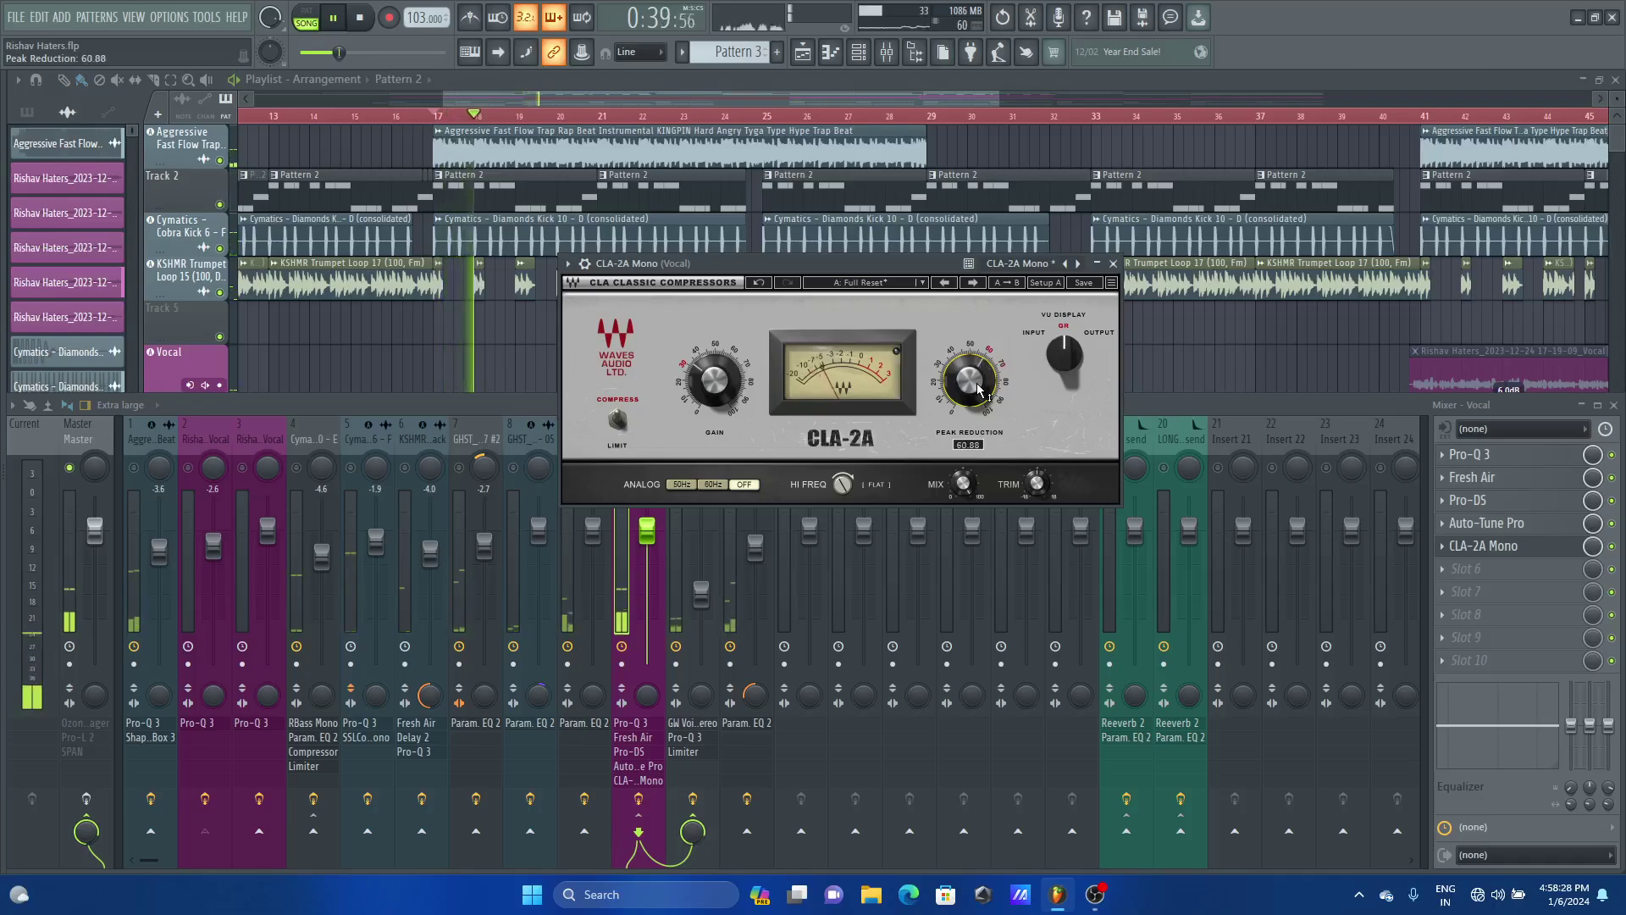
Lower the CLA-2A Mono peak reduction on the Vocal track to 50.24 during playback, stop playback and close the plugin
scroll(980, 390, down, 3)
scroll(980, 390, down, 2)
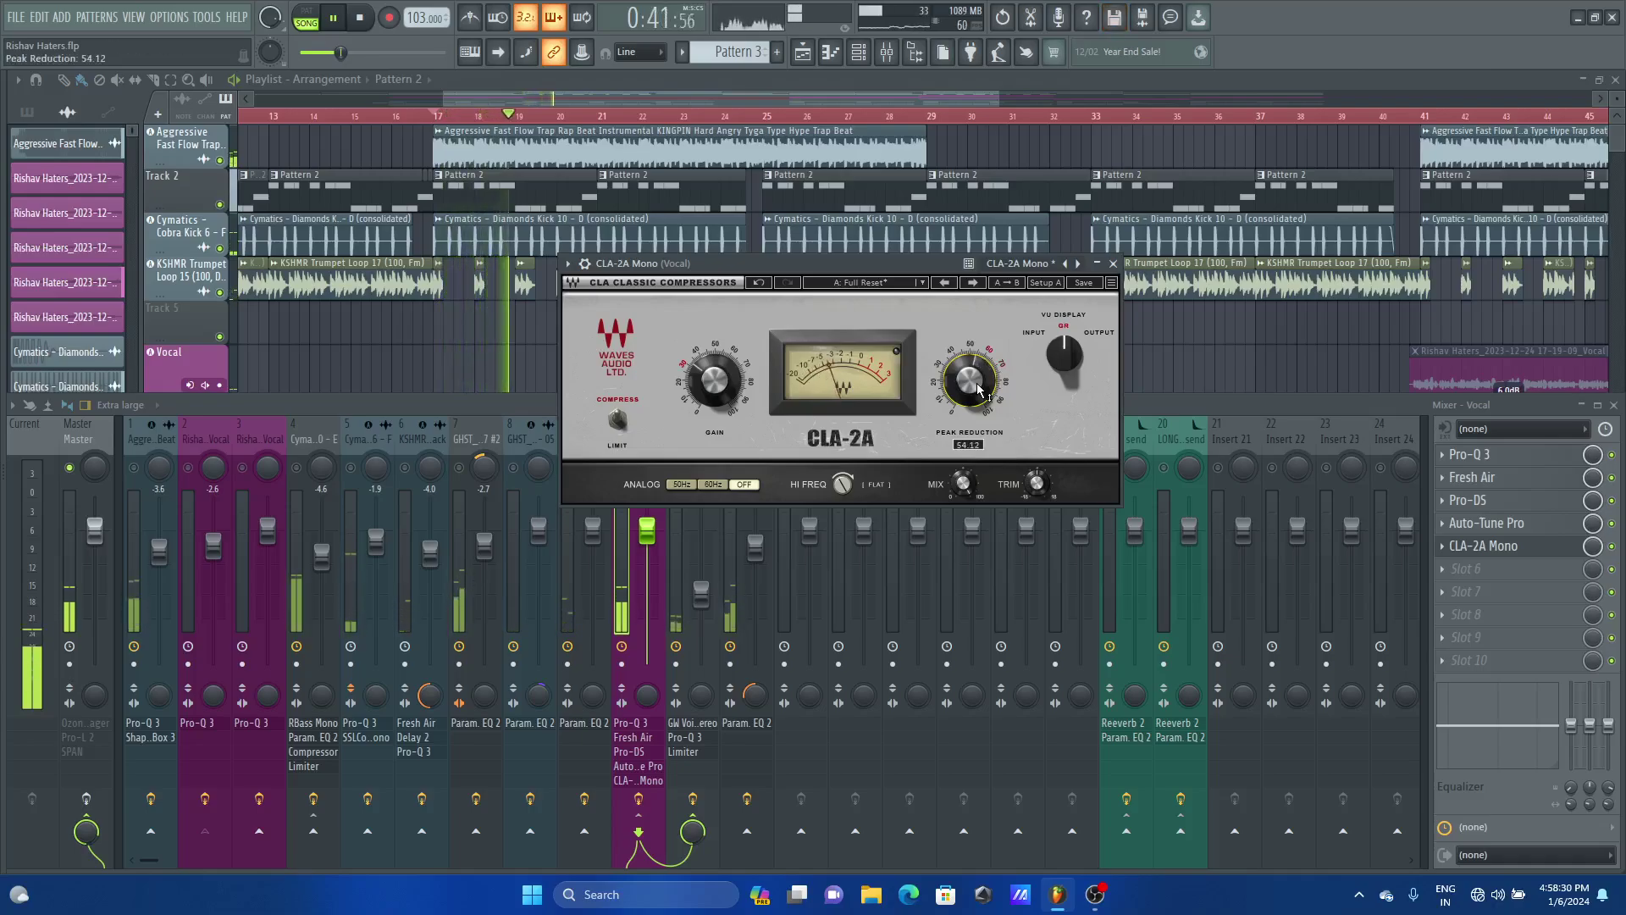
scroll(980, 390, down, 1)
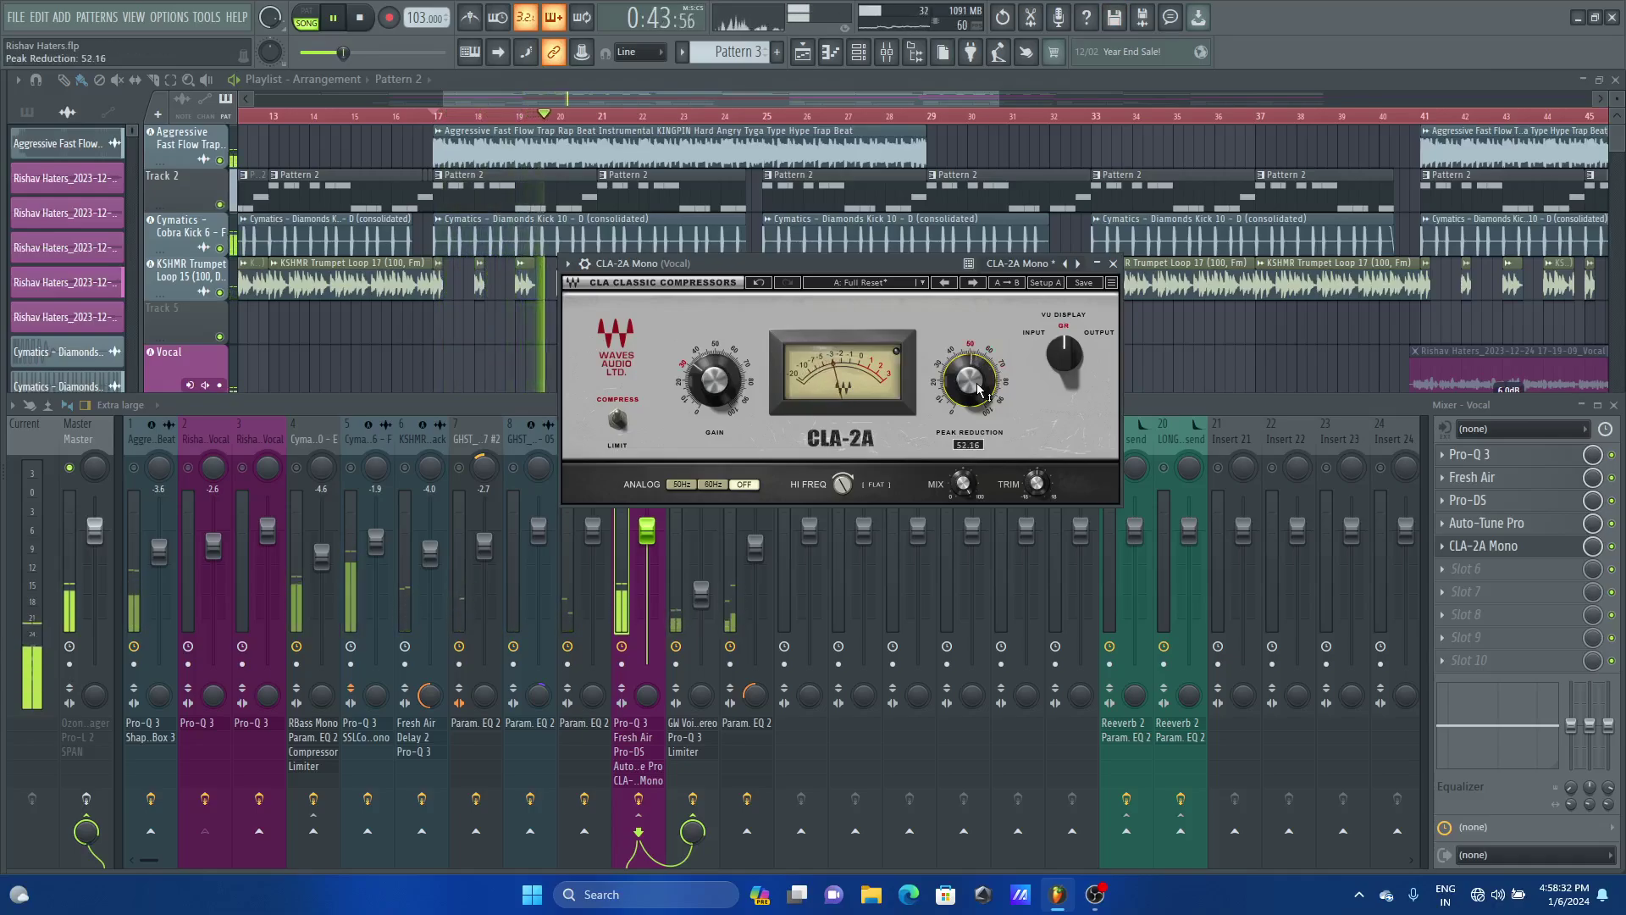
scroll(980, 389, down, 1)
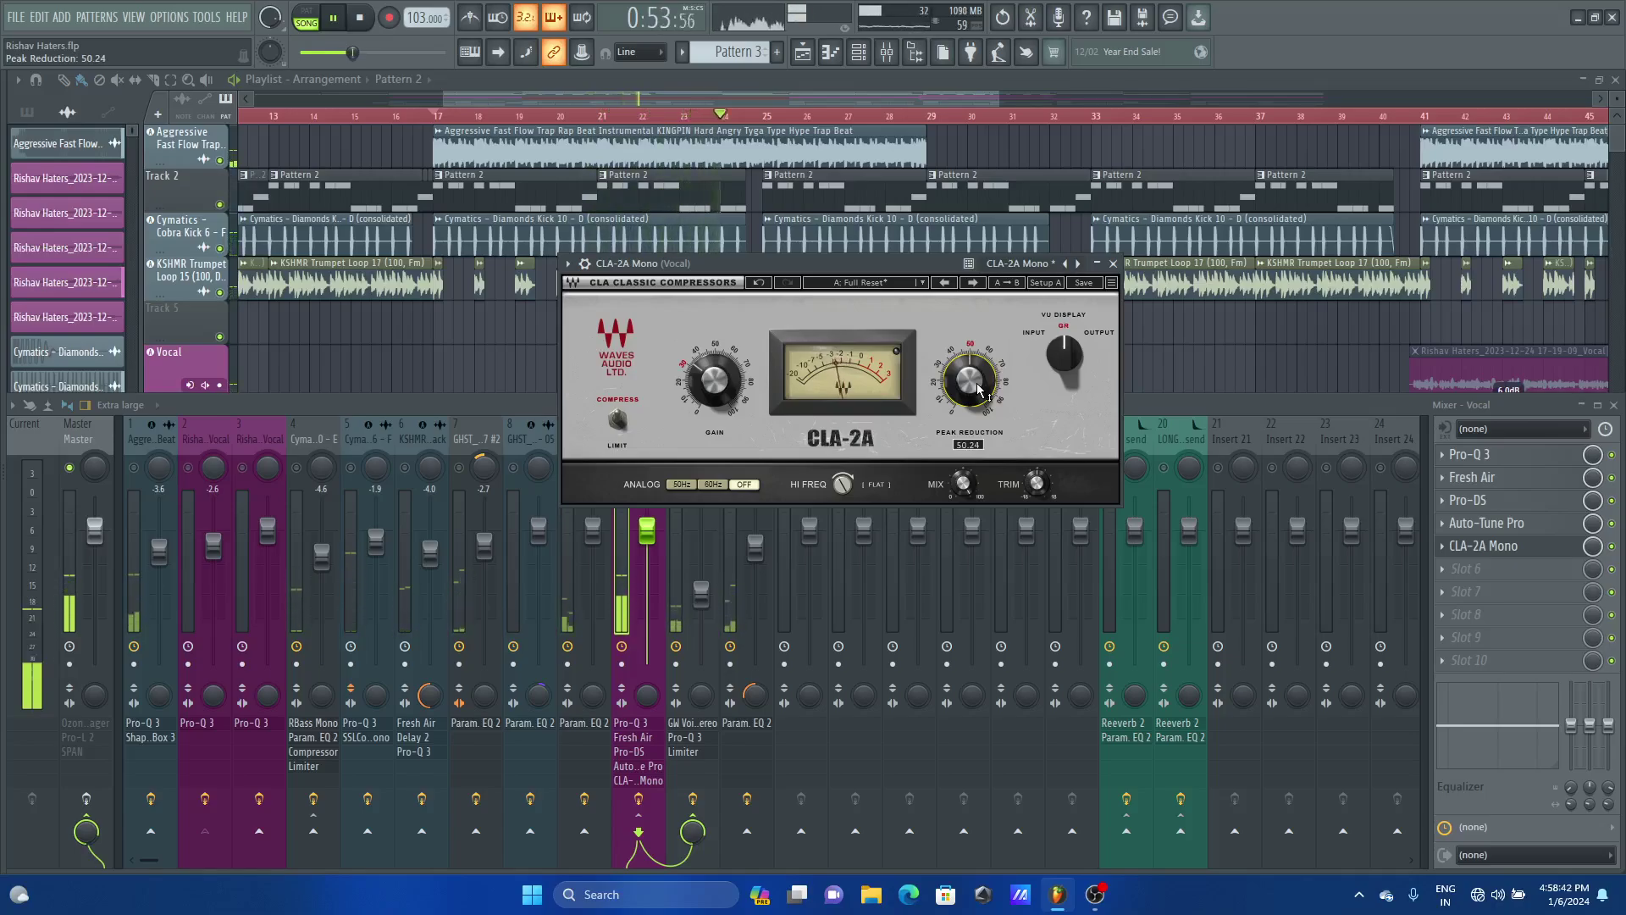
key(space)
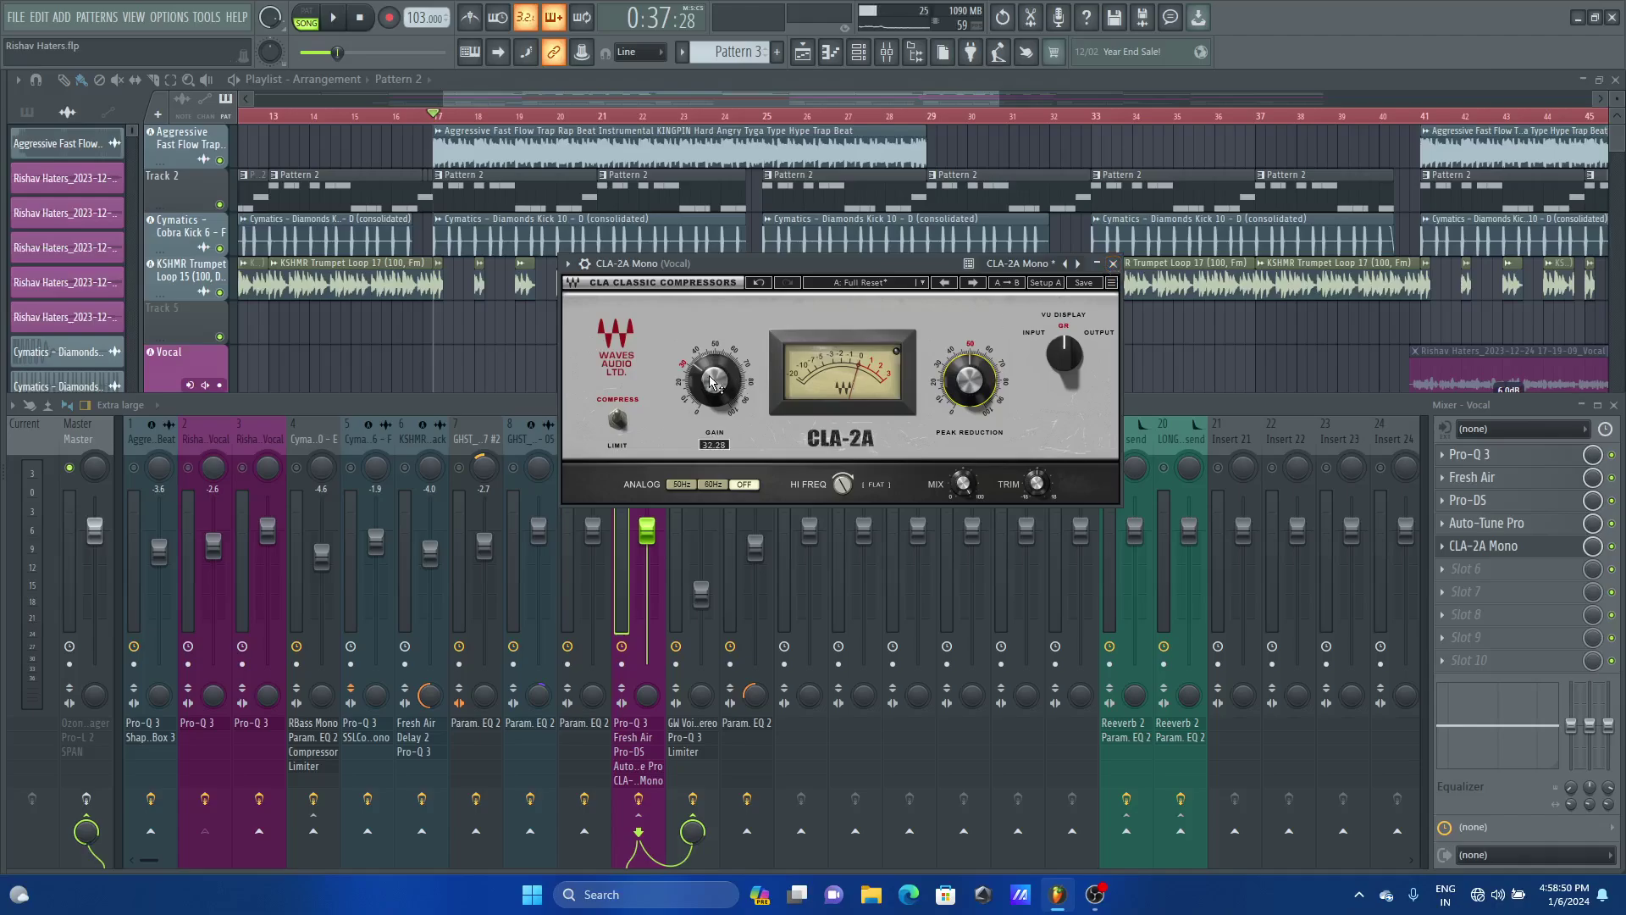
click(1113, 264)
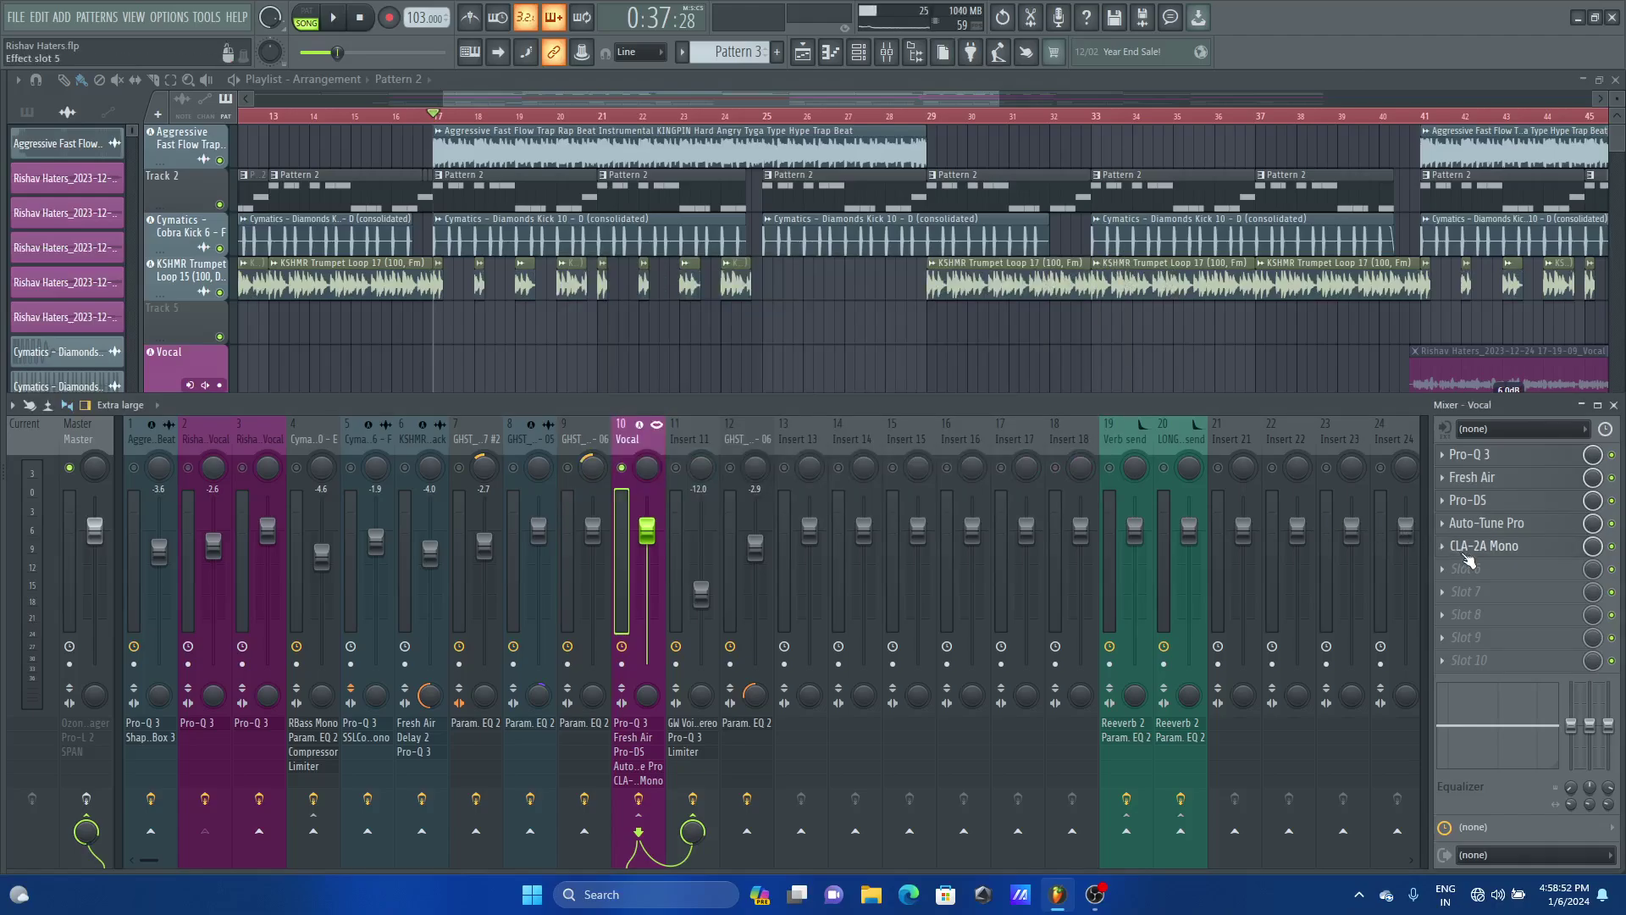
Load RVox Mono into effect slot 6 of the Vocal track and place its window clear of the Vocal channel
click(1496, 576)
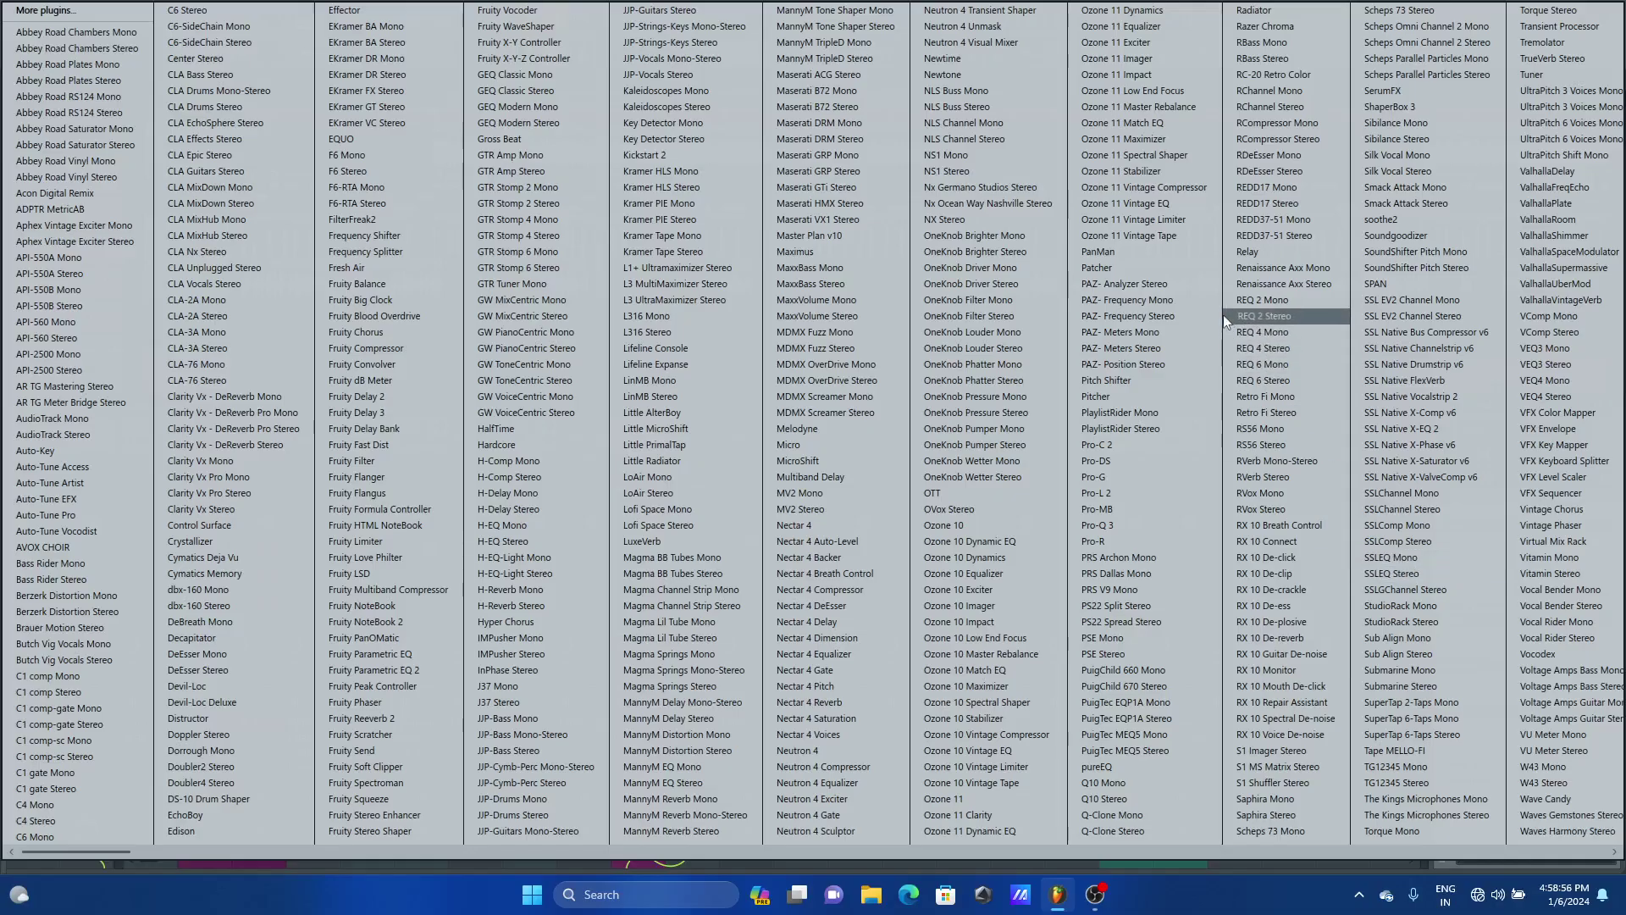
key(Down)
key(Down)
key(Down)
key(Down)
key(Down)
key(Down)
key(Down)
key(Down)
key(Down)
key(Down)
key(Down)
key(Down)
key(Down)
key(Down)
key(Down)
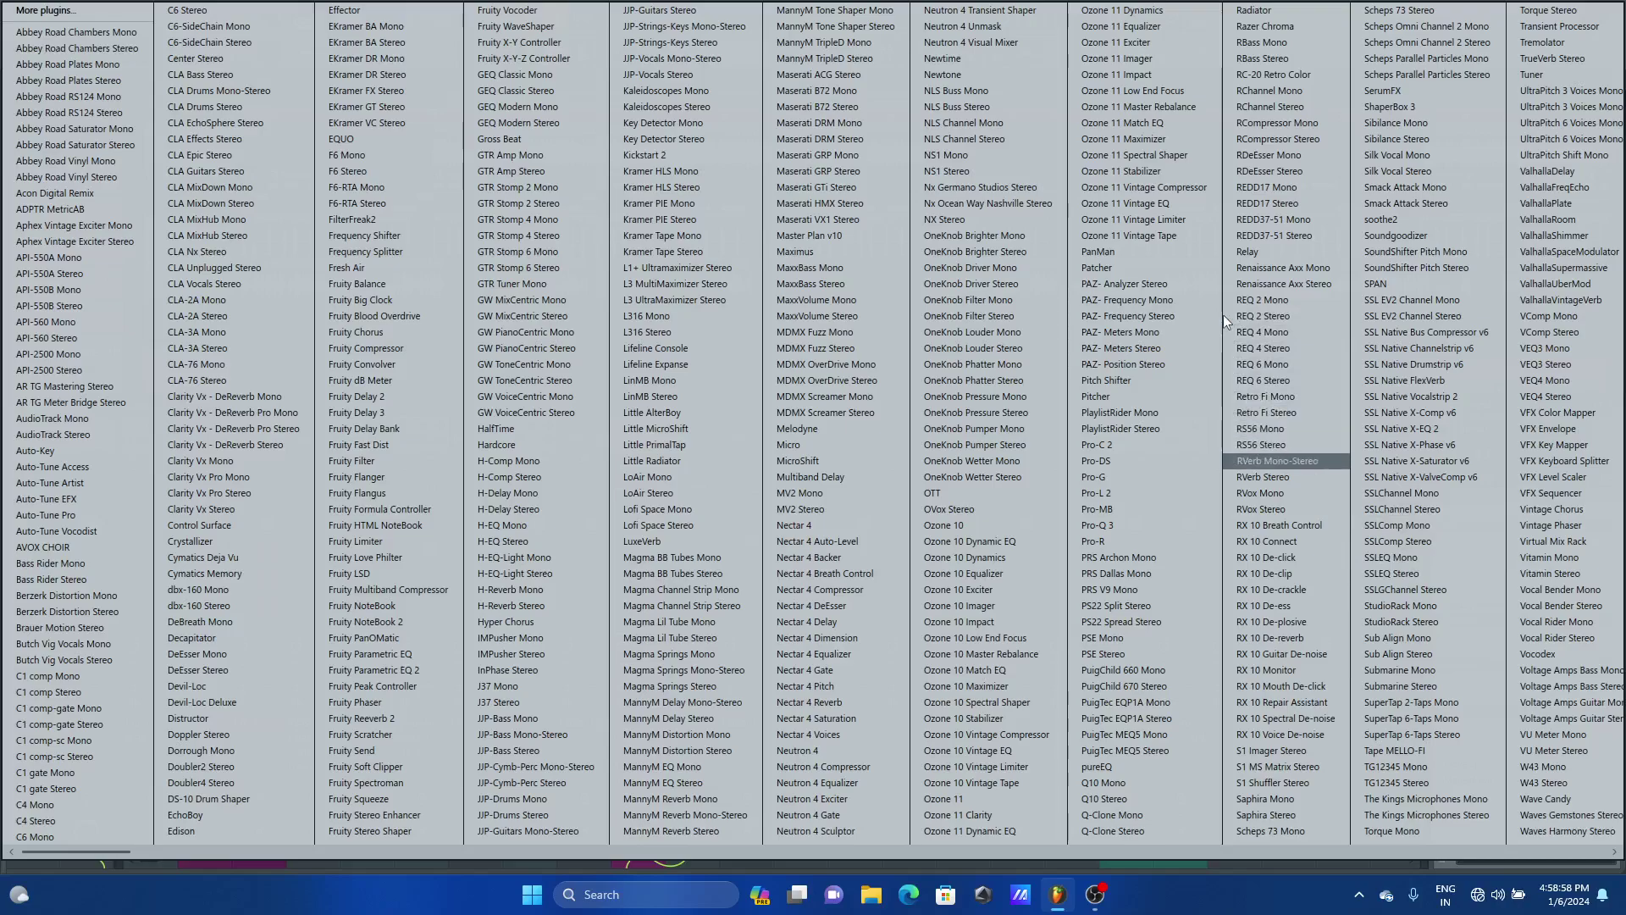
key(Down)
key(Down)
key(Down)
key(Down)
key(Down)
key(Down)
key(Down)
key(Down)
key(Down)
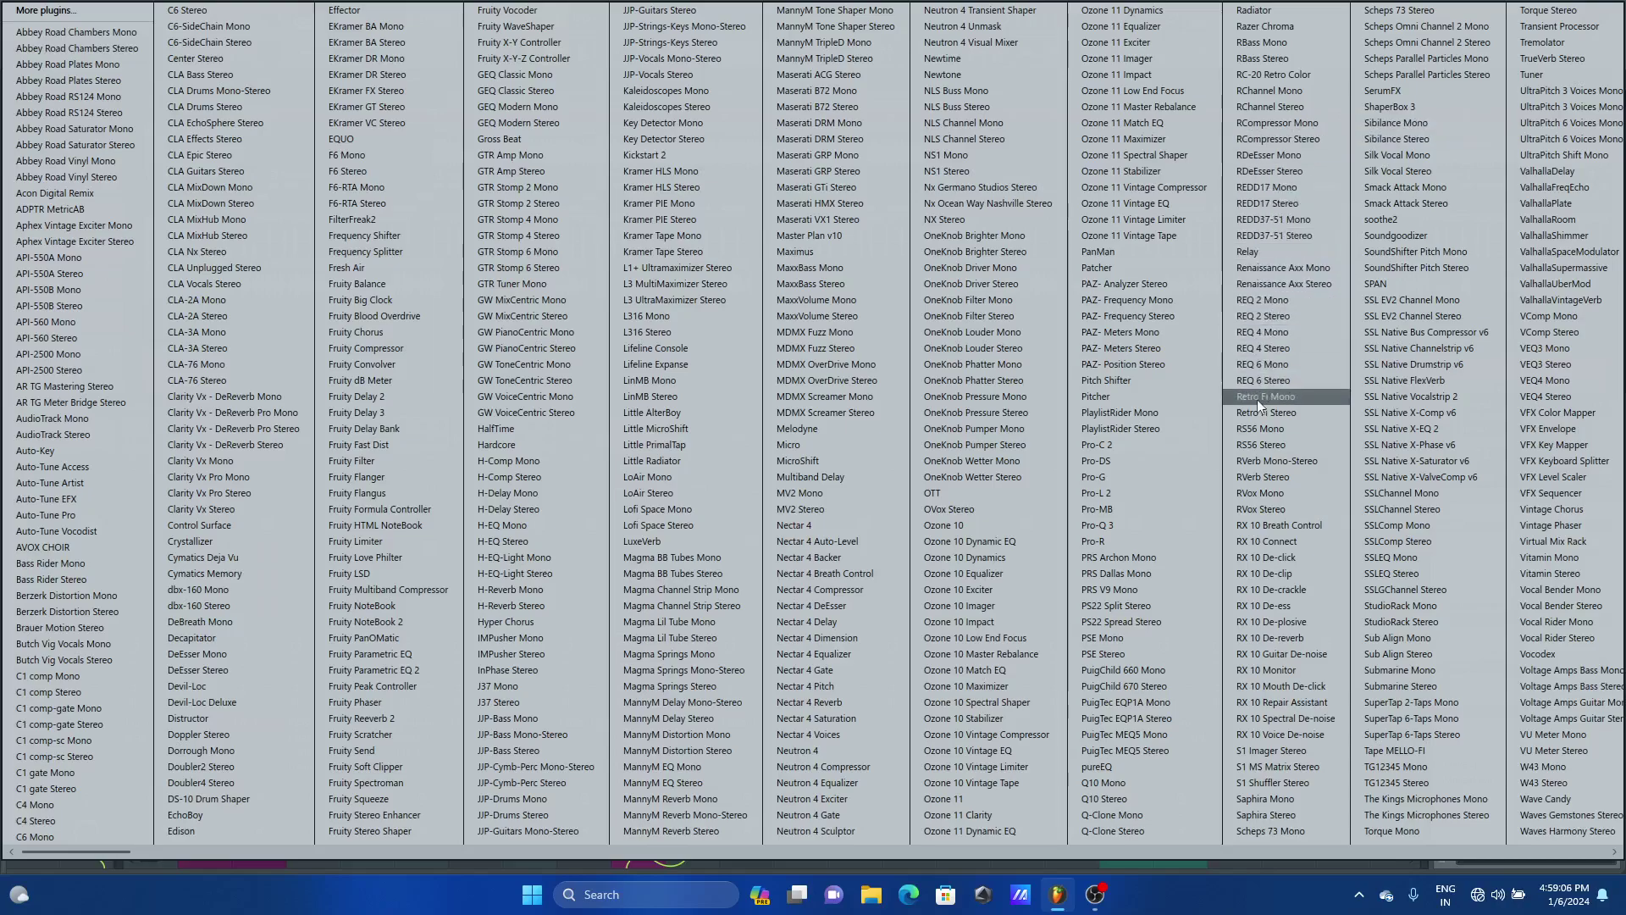
click(1263, 493)
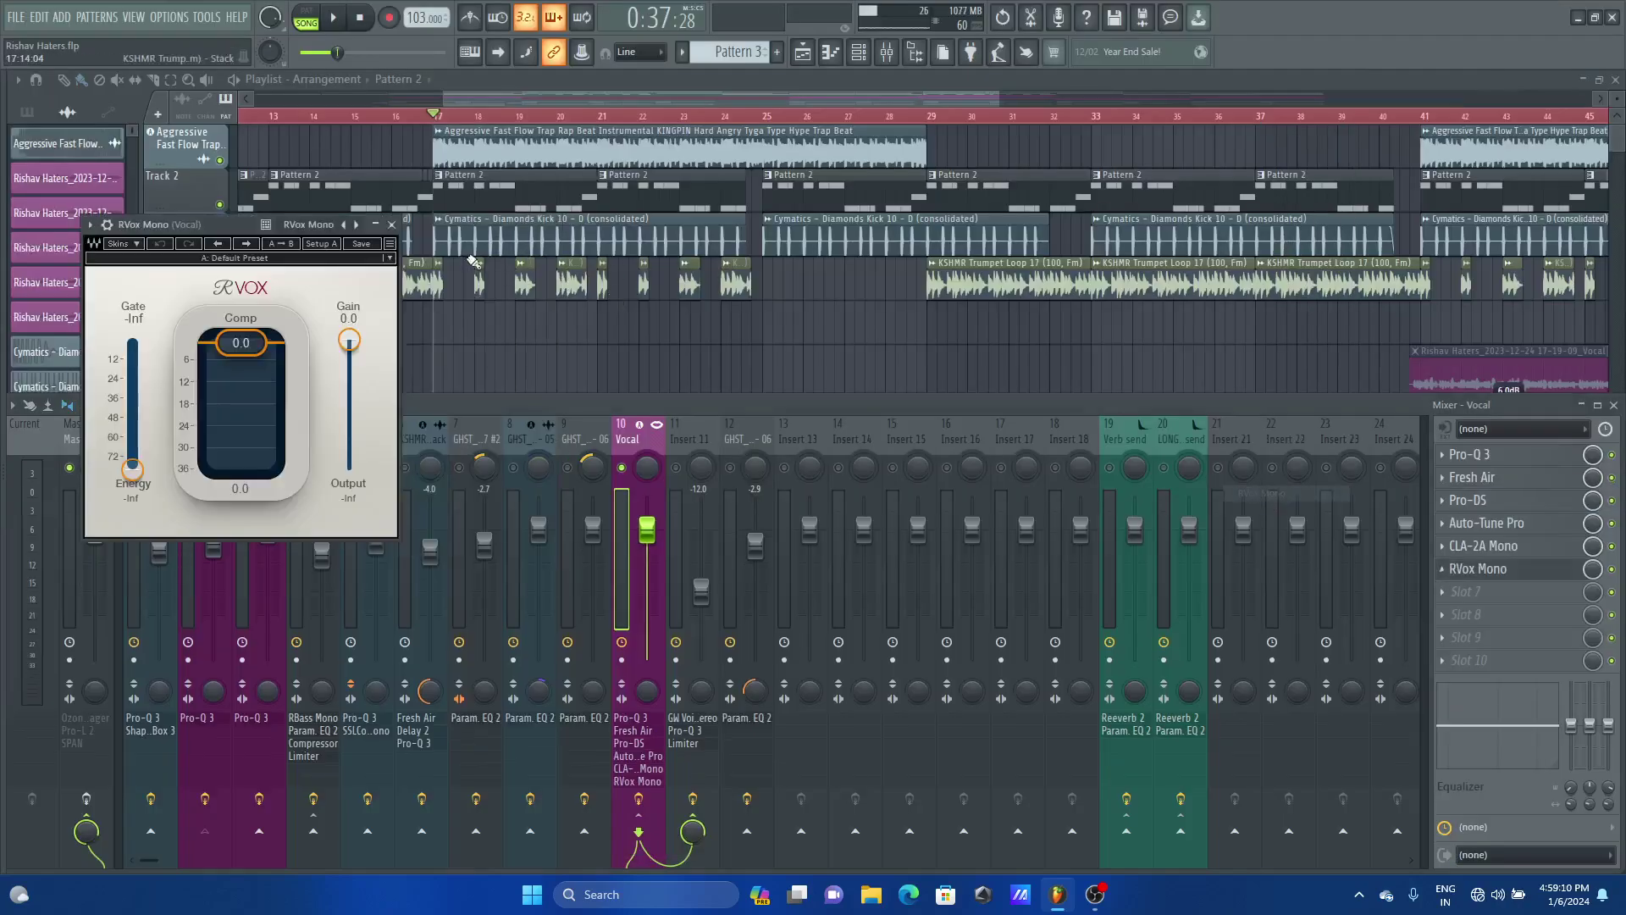
drag(237, 225, 883, 212)
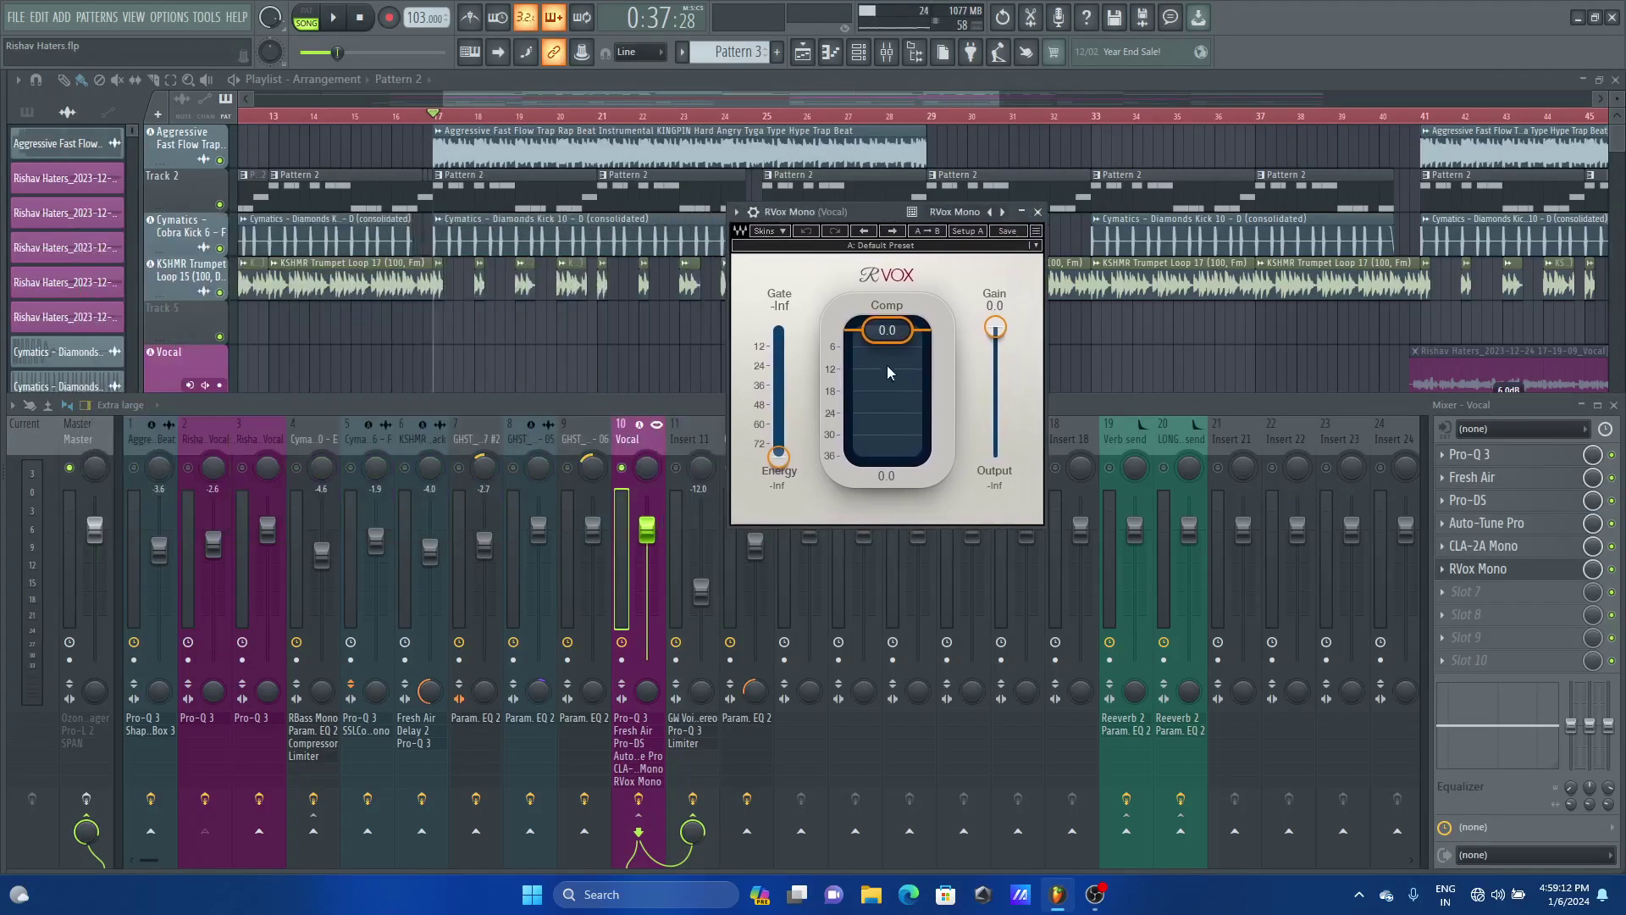
click(887, 337)
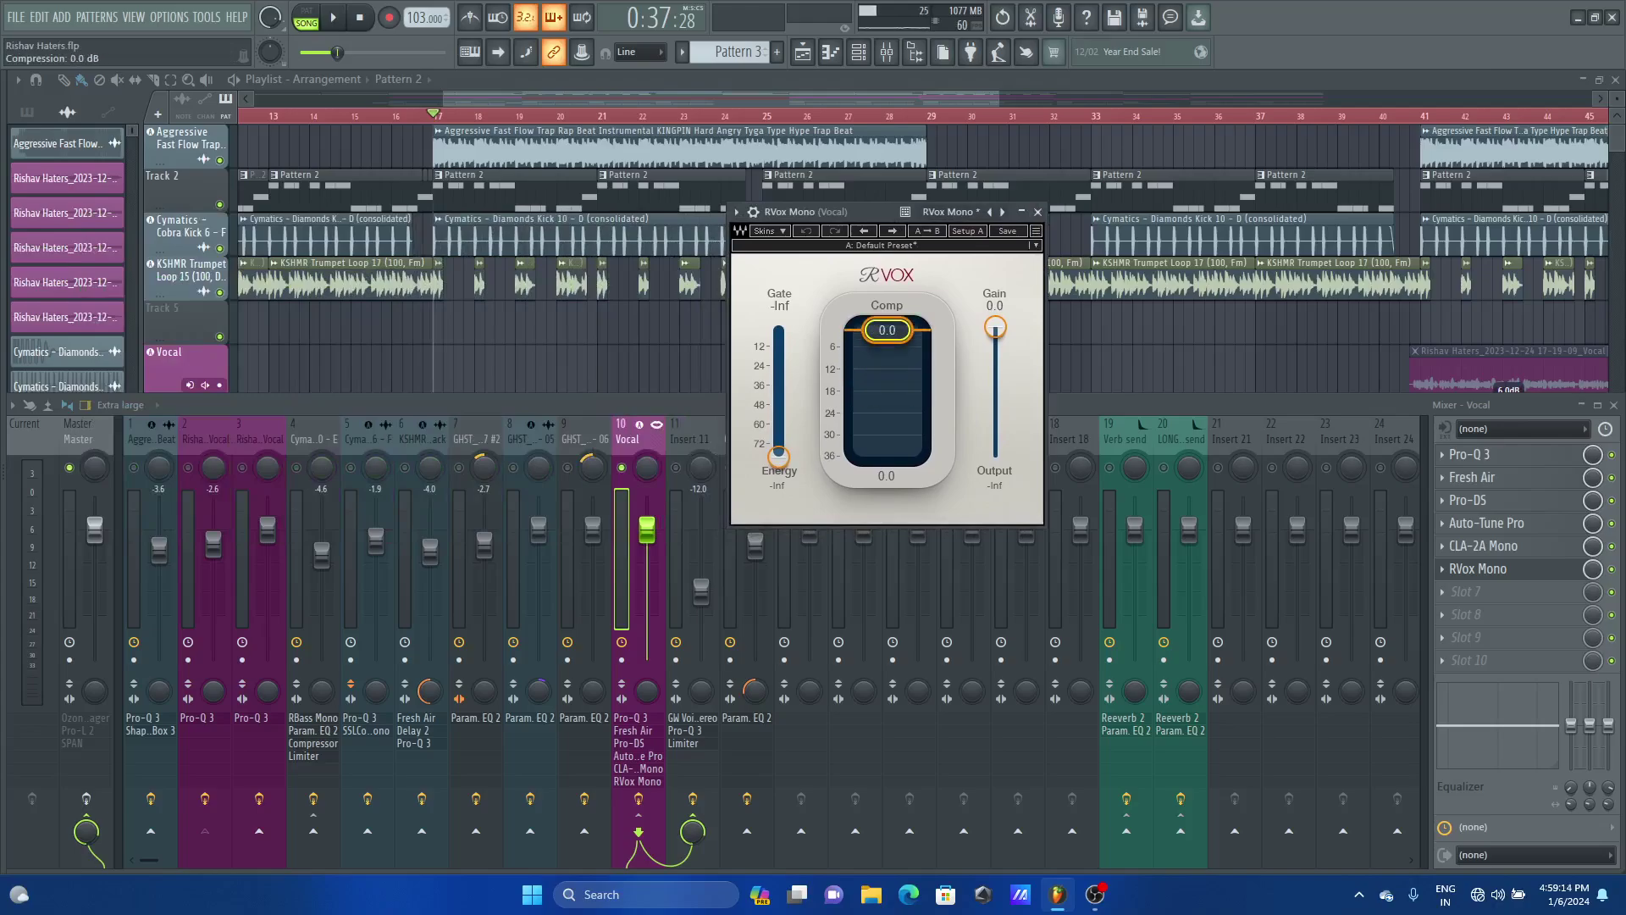
drag(877, 211, 983, 227)
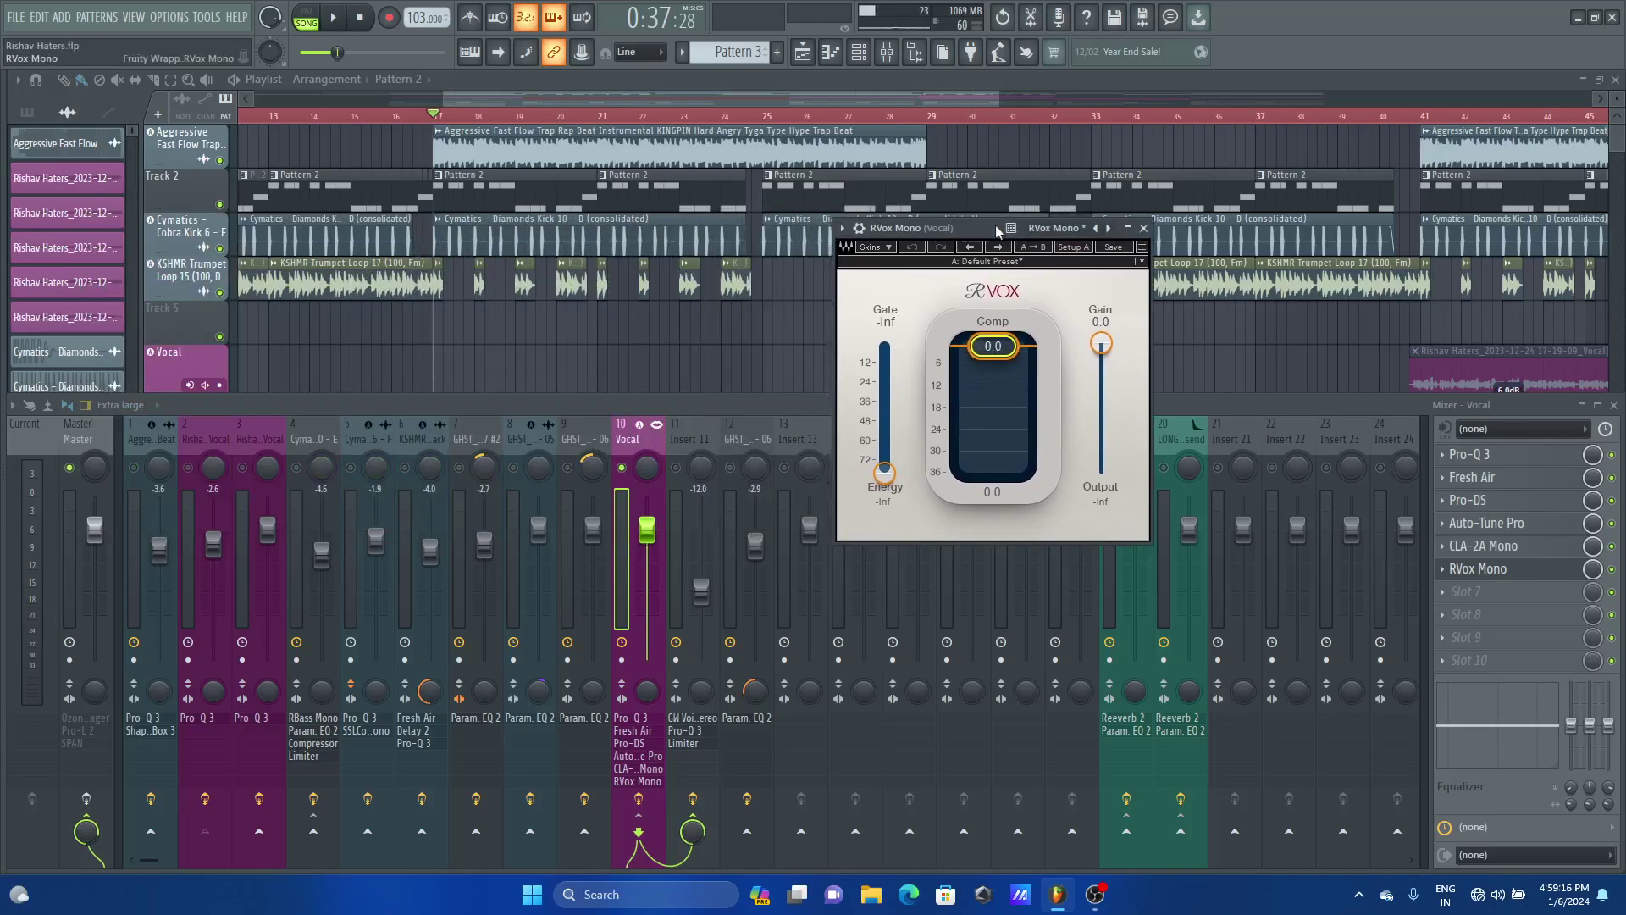
Compare the soloed vocal's level during playback with CLA-2A Mono bypassed and with it enabled
click(1612, 548)
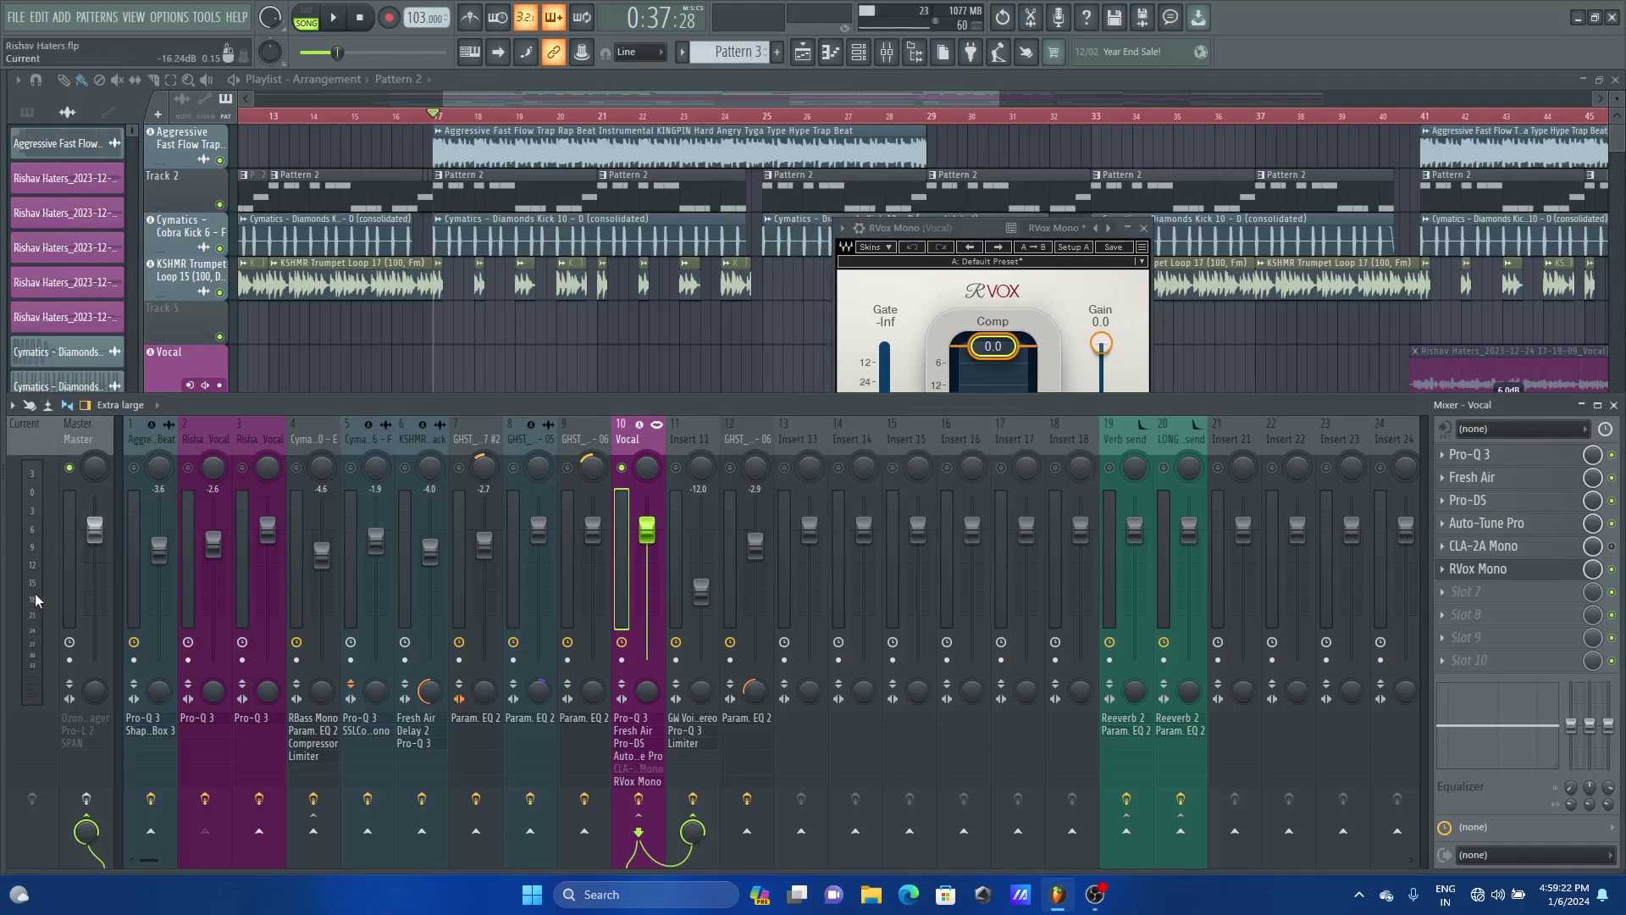
key(space)
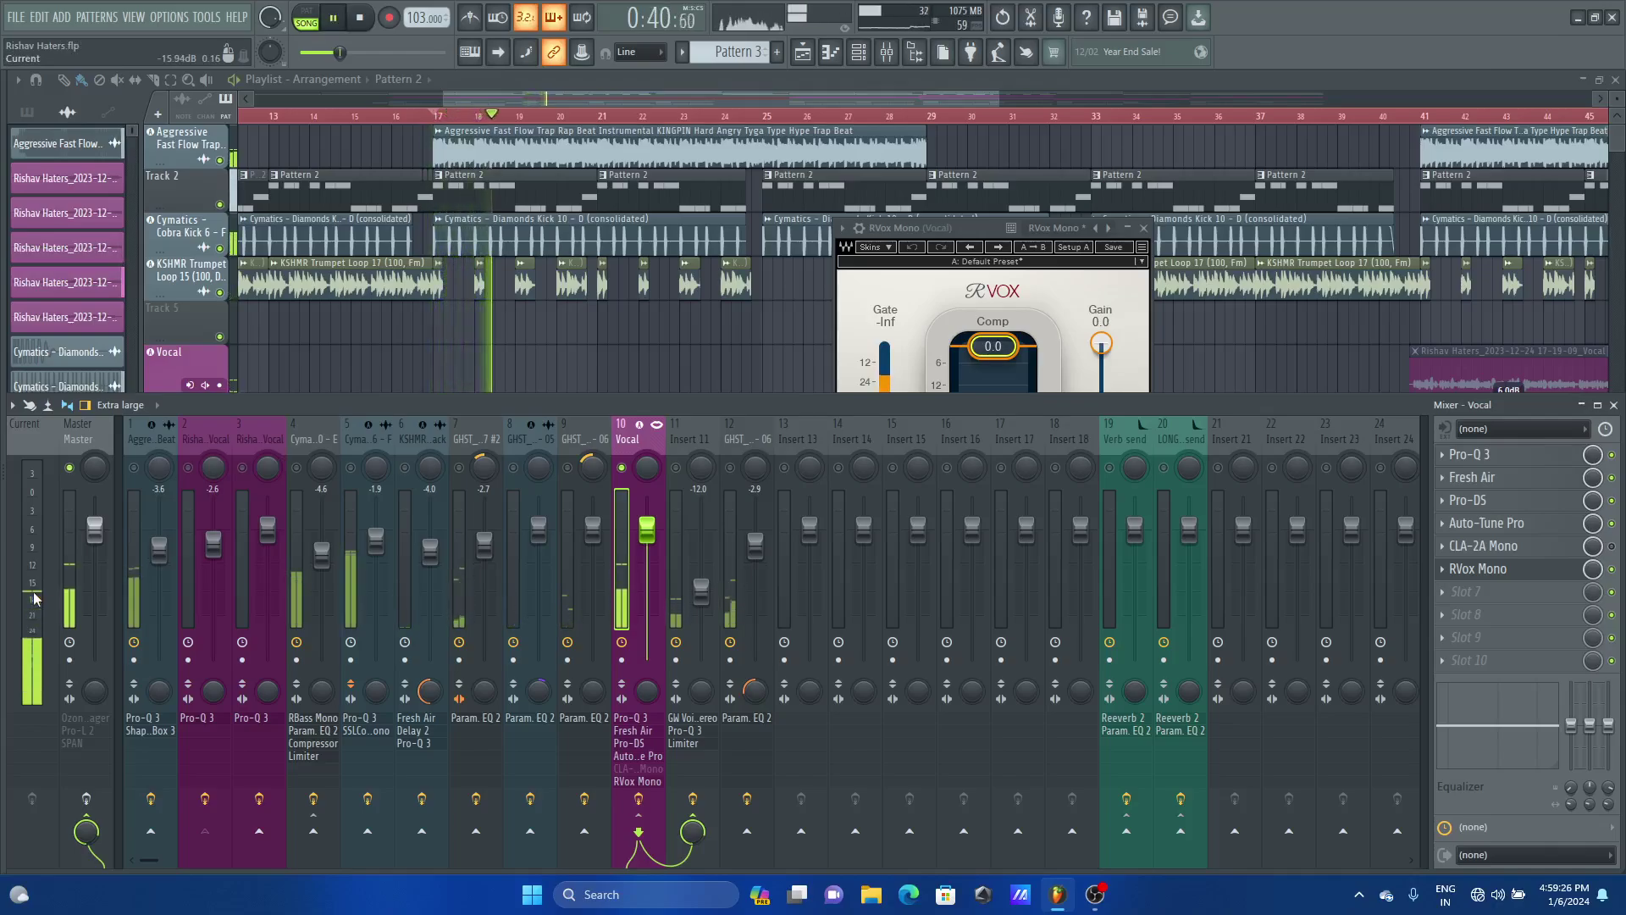
key(space)
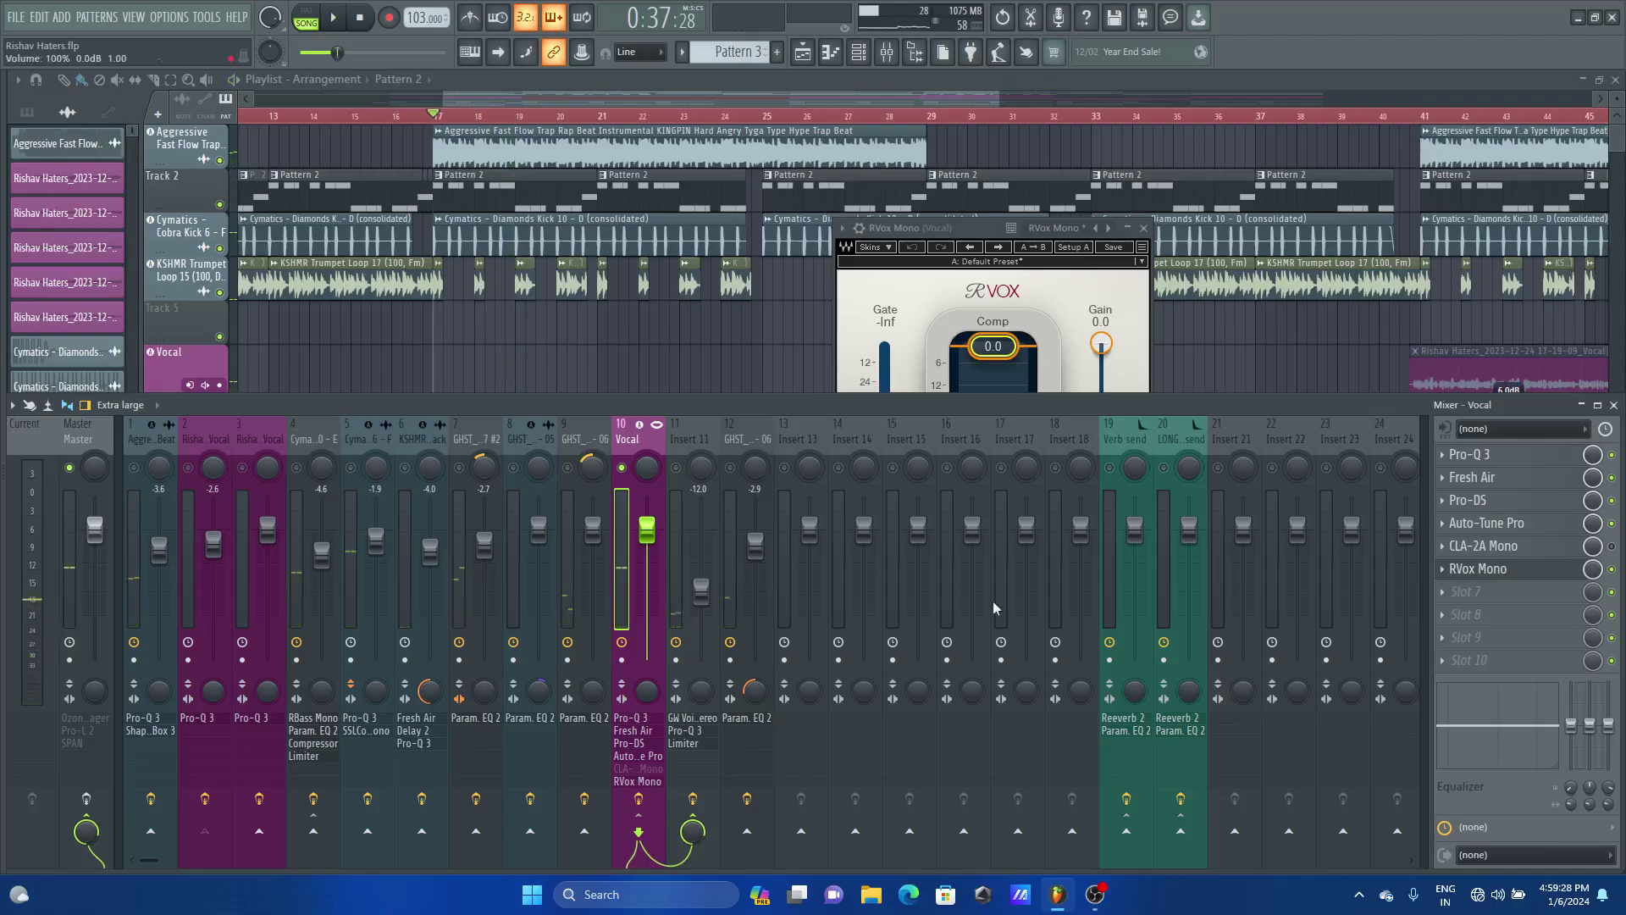
click(1612, 546)
key(space)
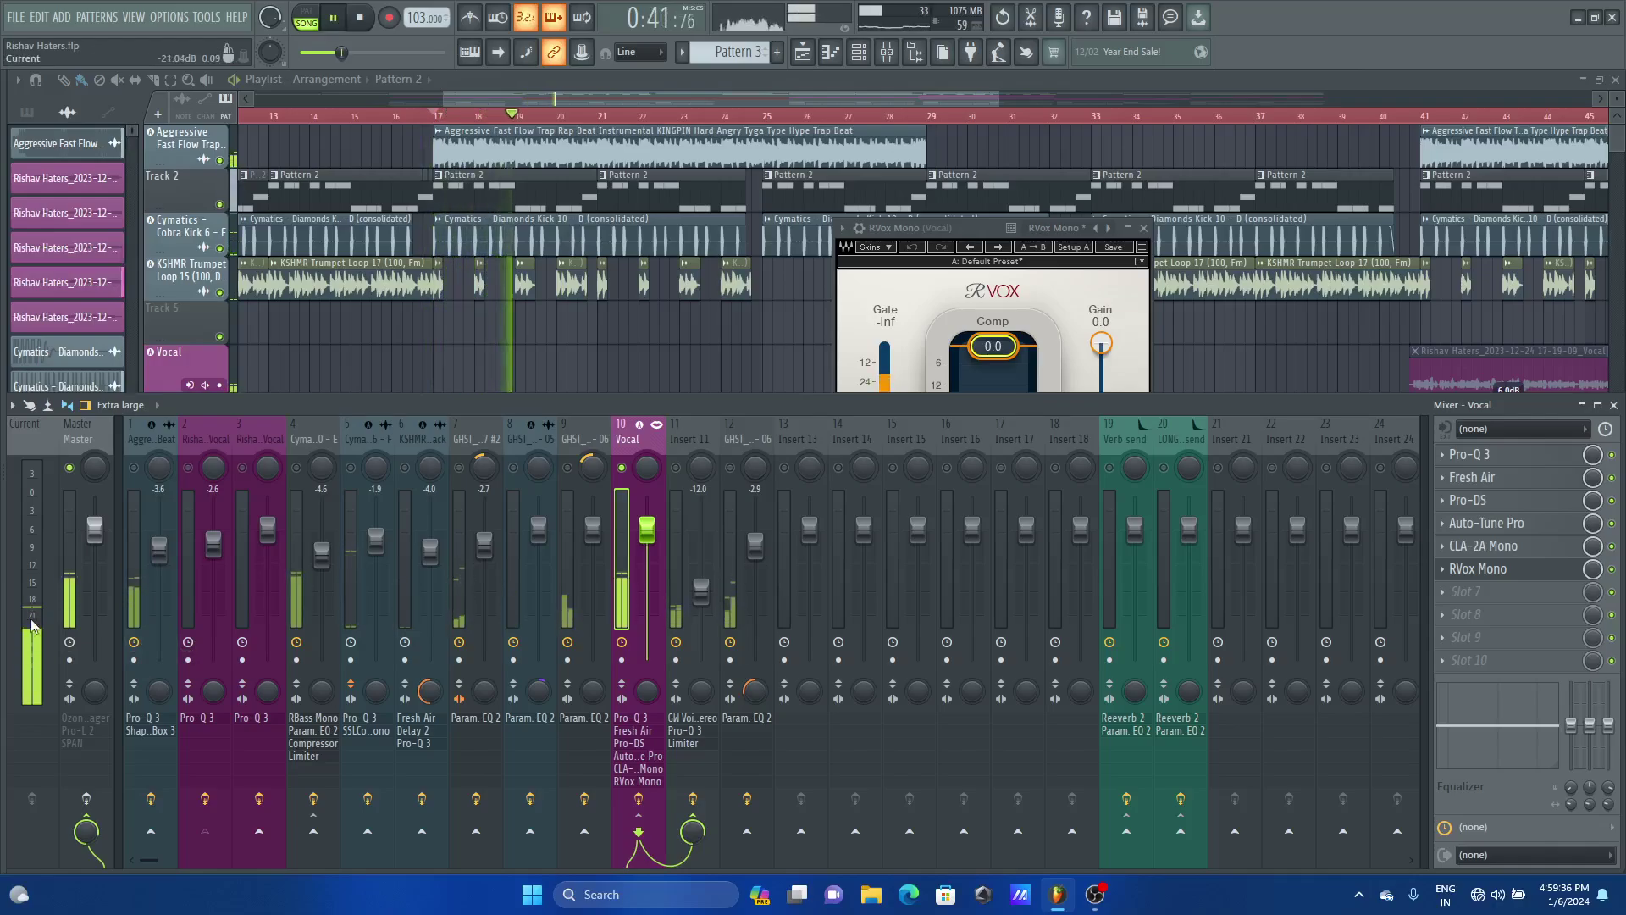
key(space)
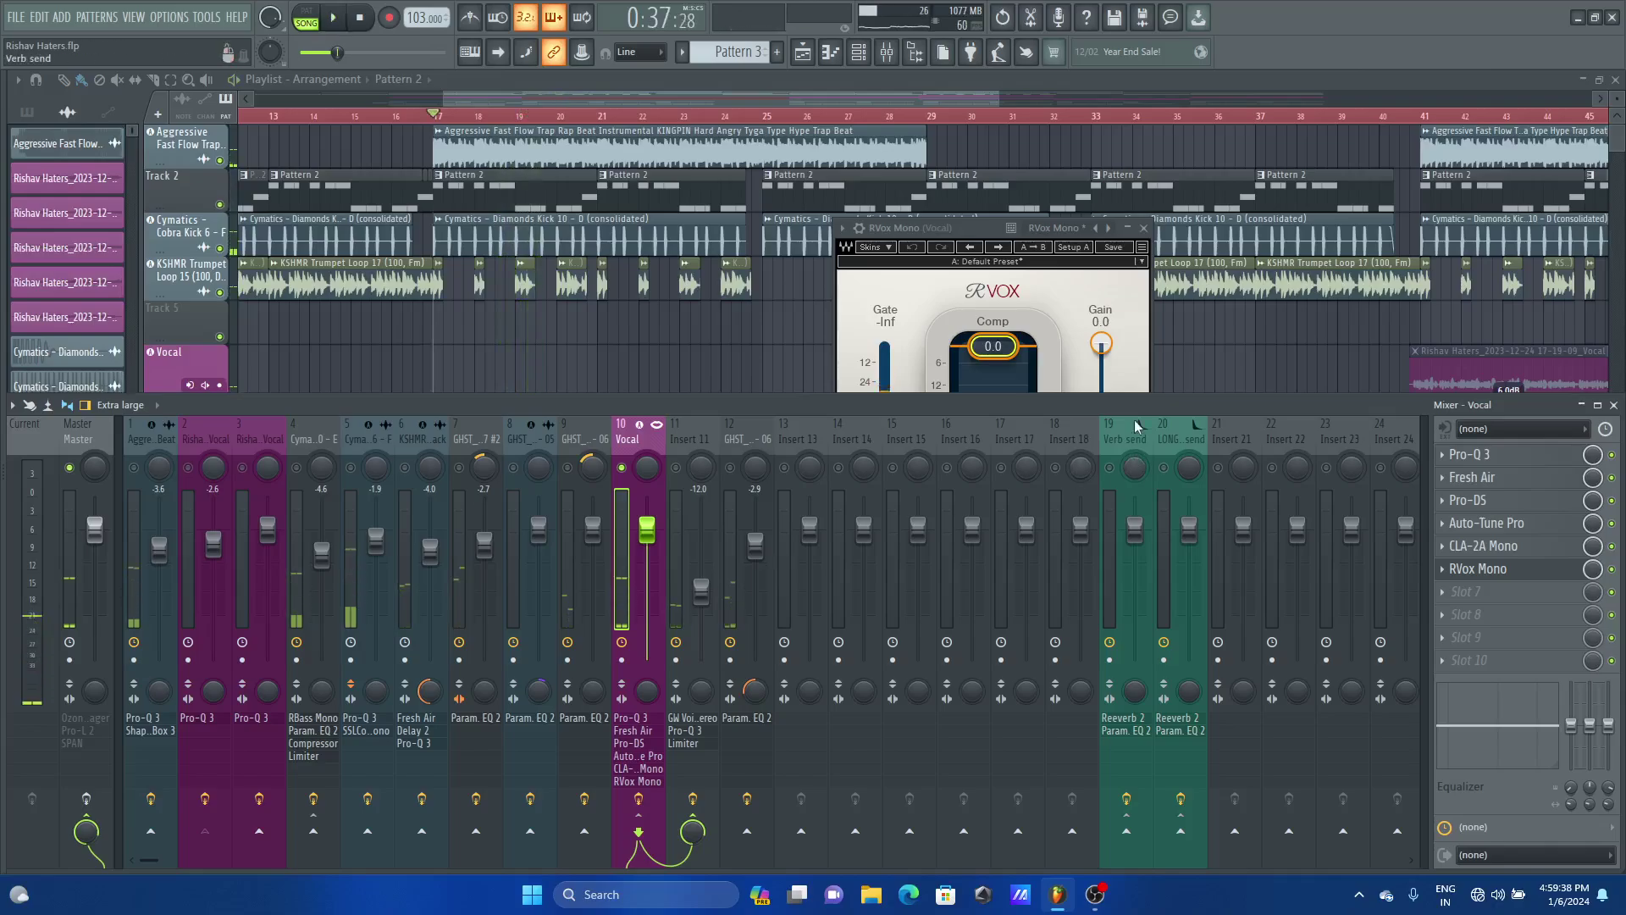
Try RVox compression at -16.7 dB during playback and return it to 0.0 dB
click(989, 231)
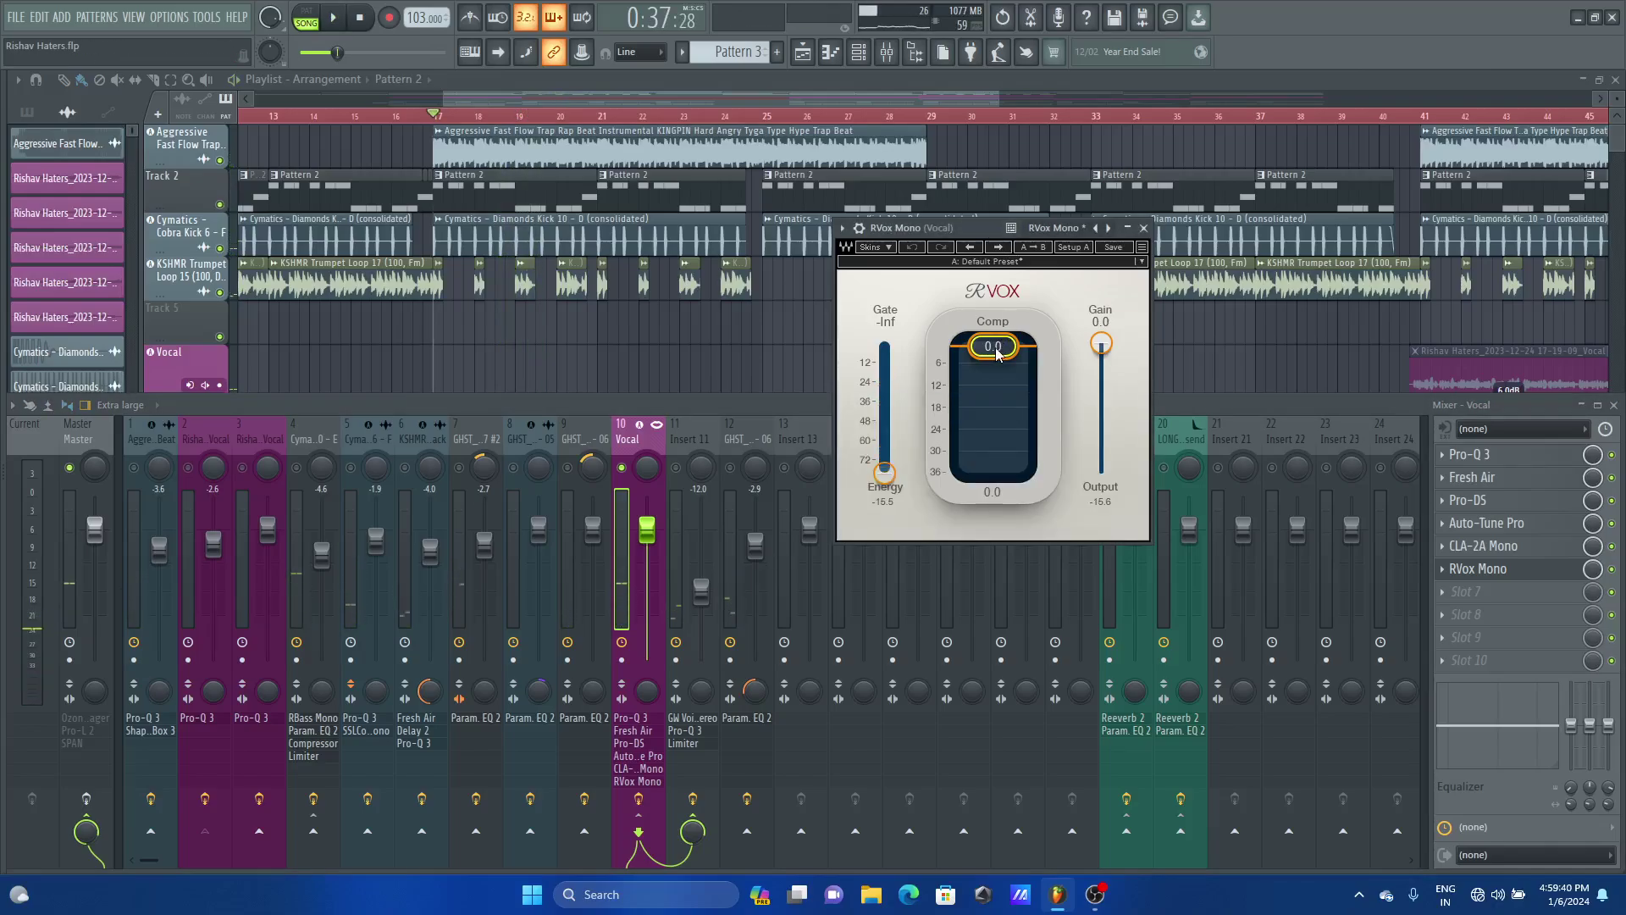
drag(993, 346, 993, 348)
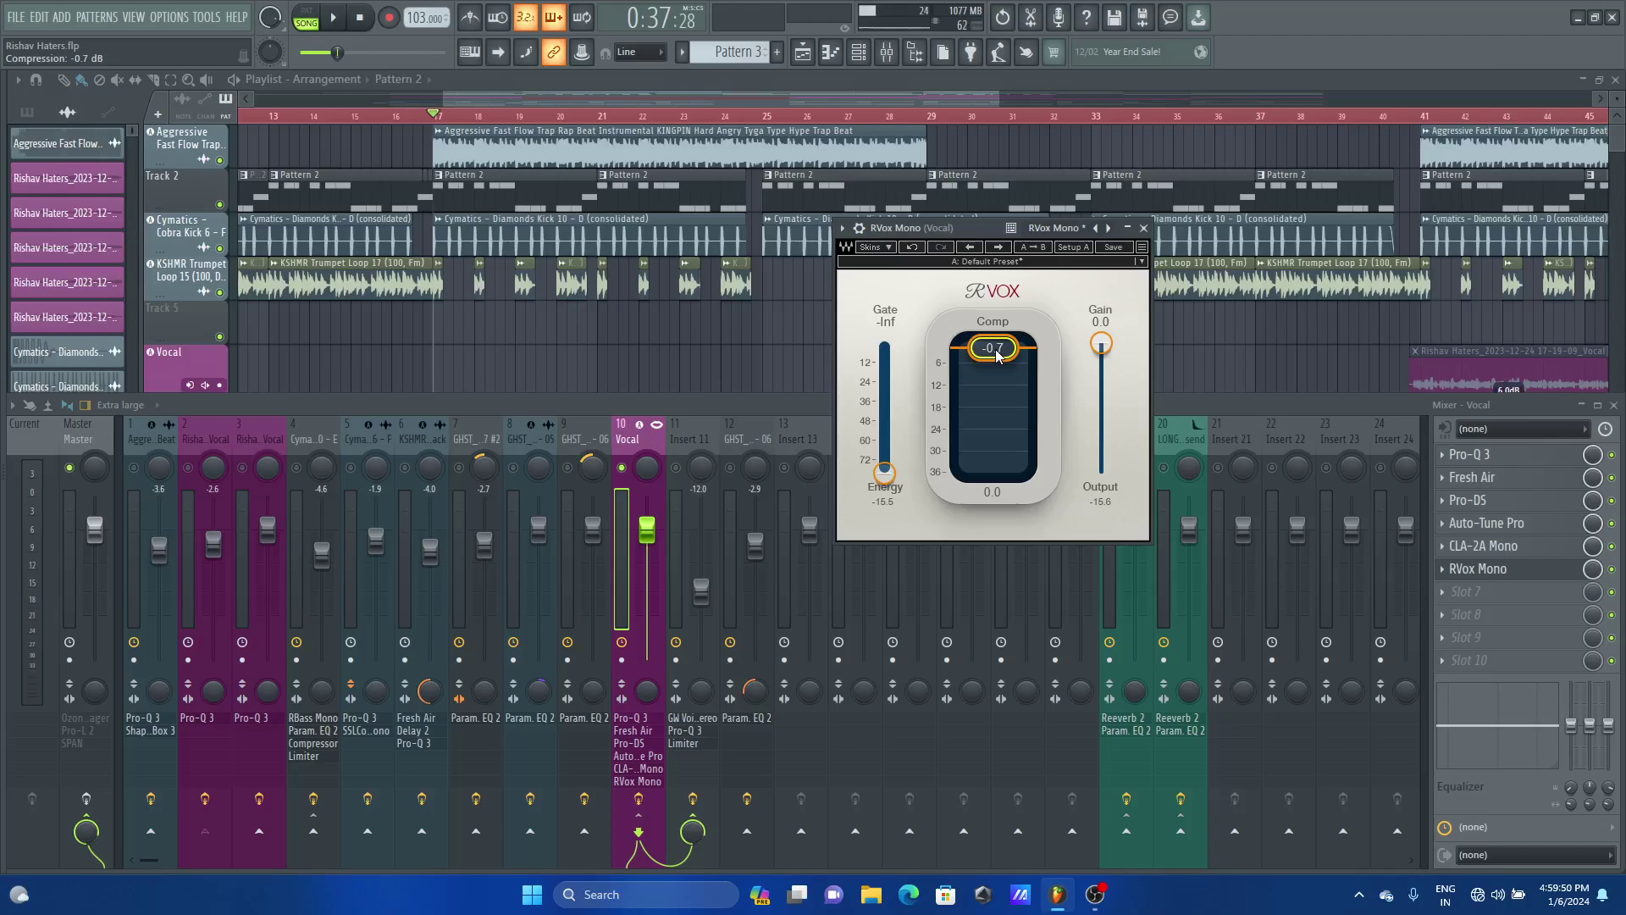
key(space)
drag(998, 355, 998, 407)
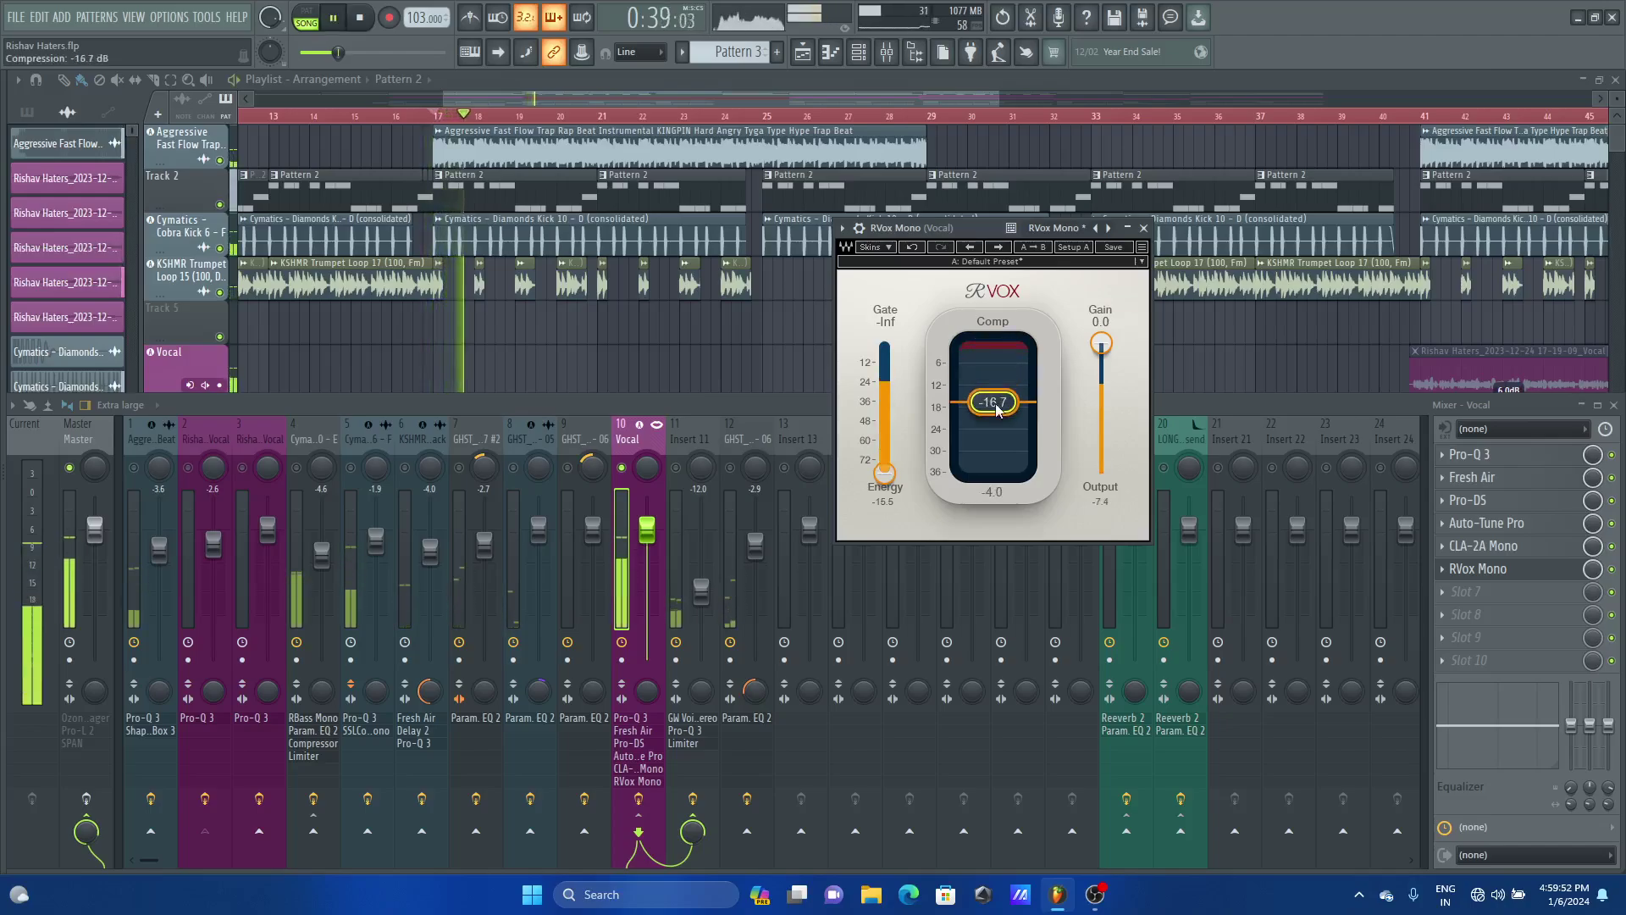
key(space)
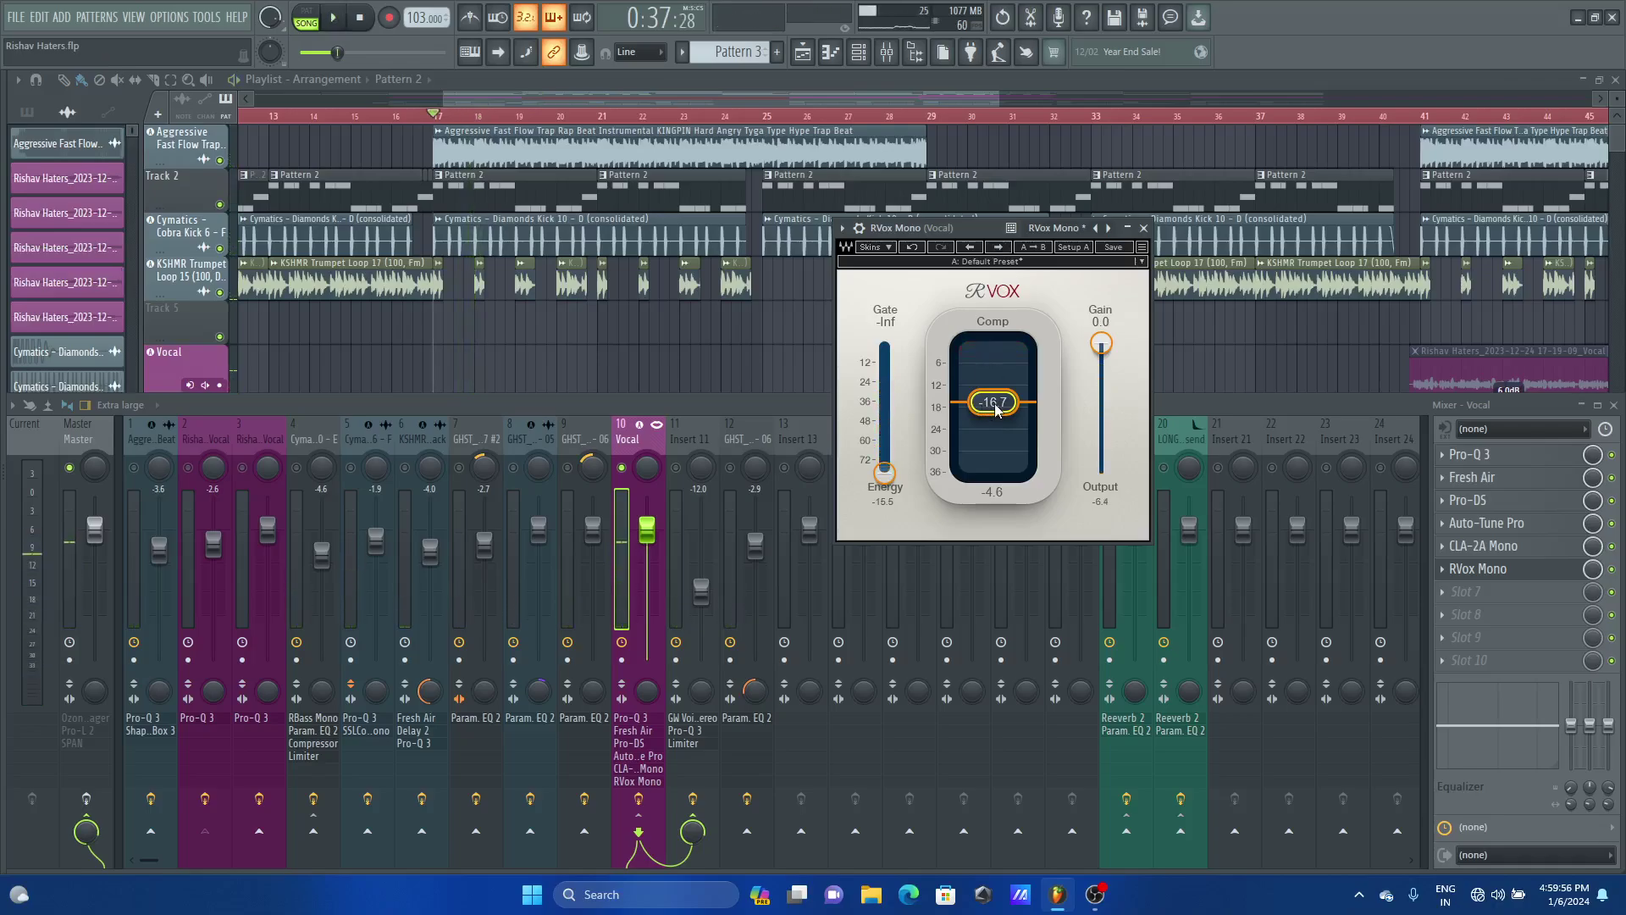
drag(995, 403, 995, 345)
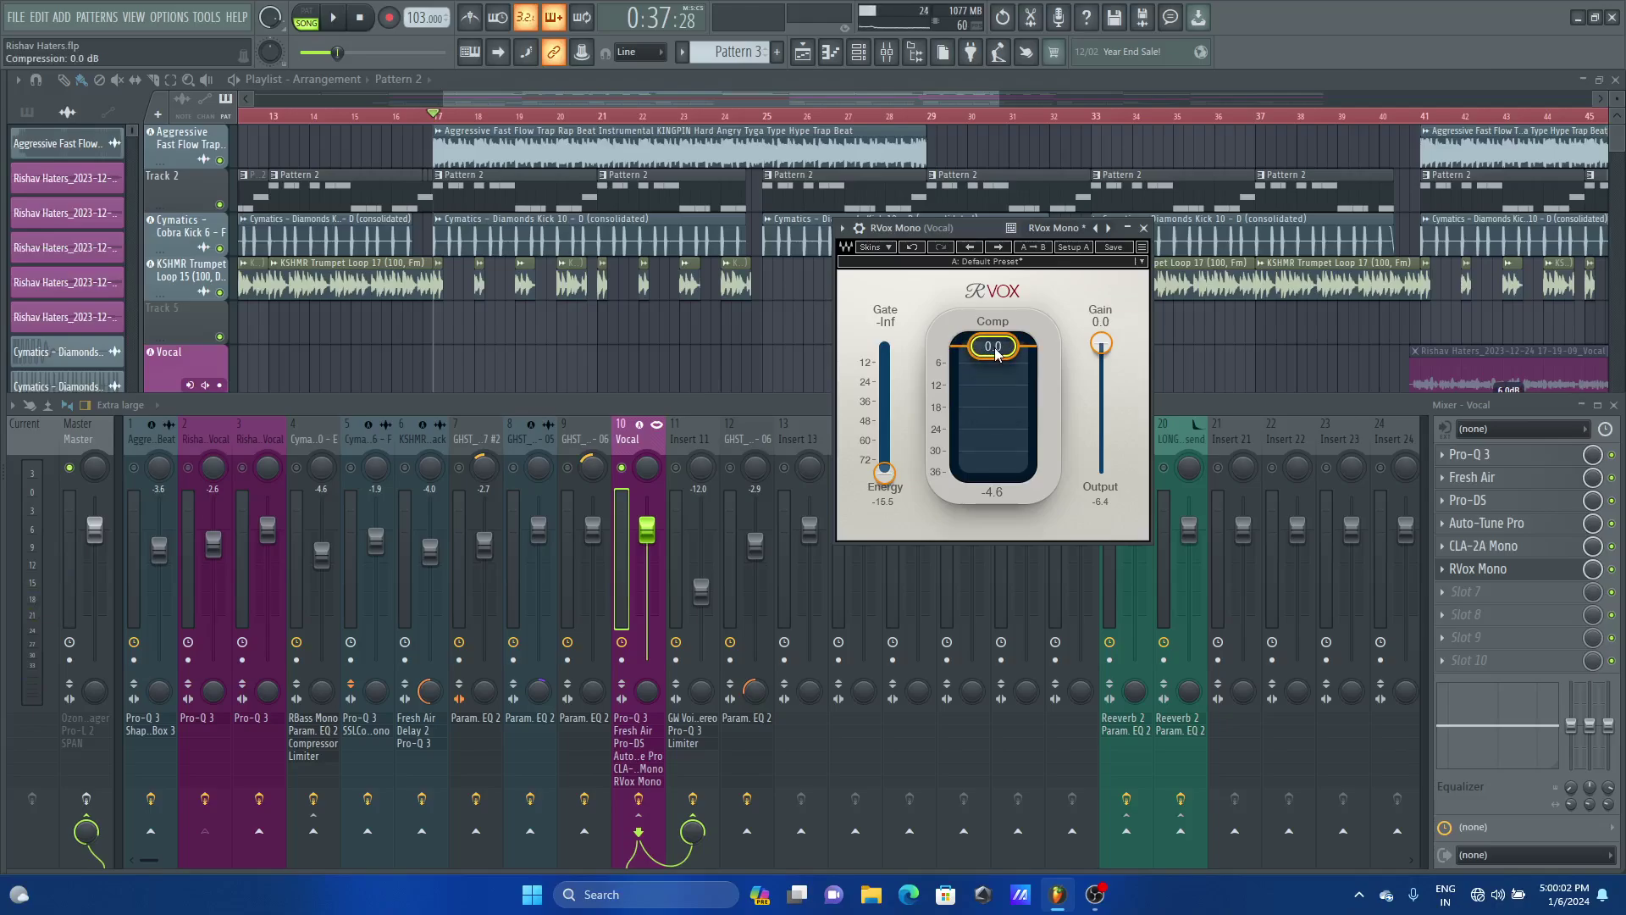
Set the RVox compression to -5.4 dB while the vocal plays, stop playback and close the plugin
key(space)
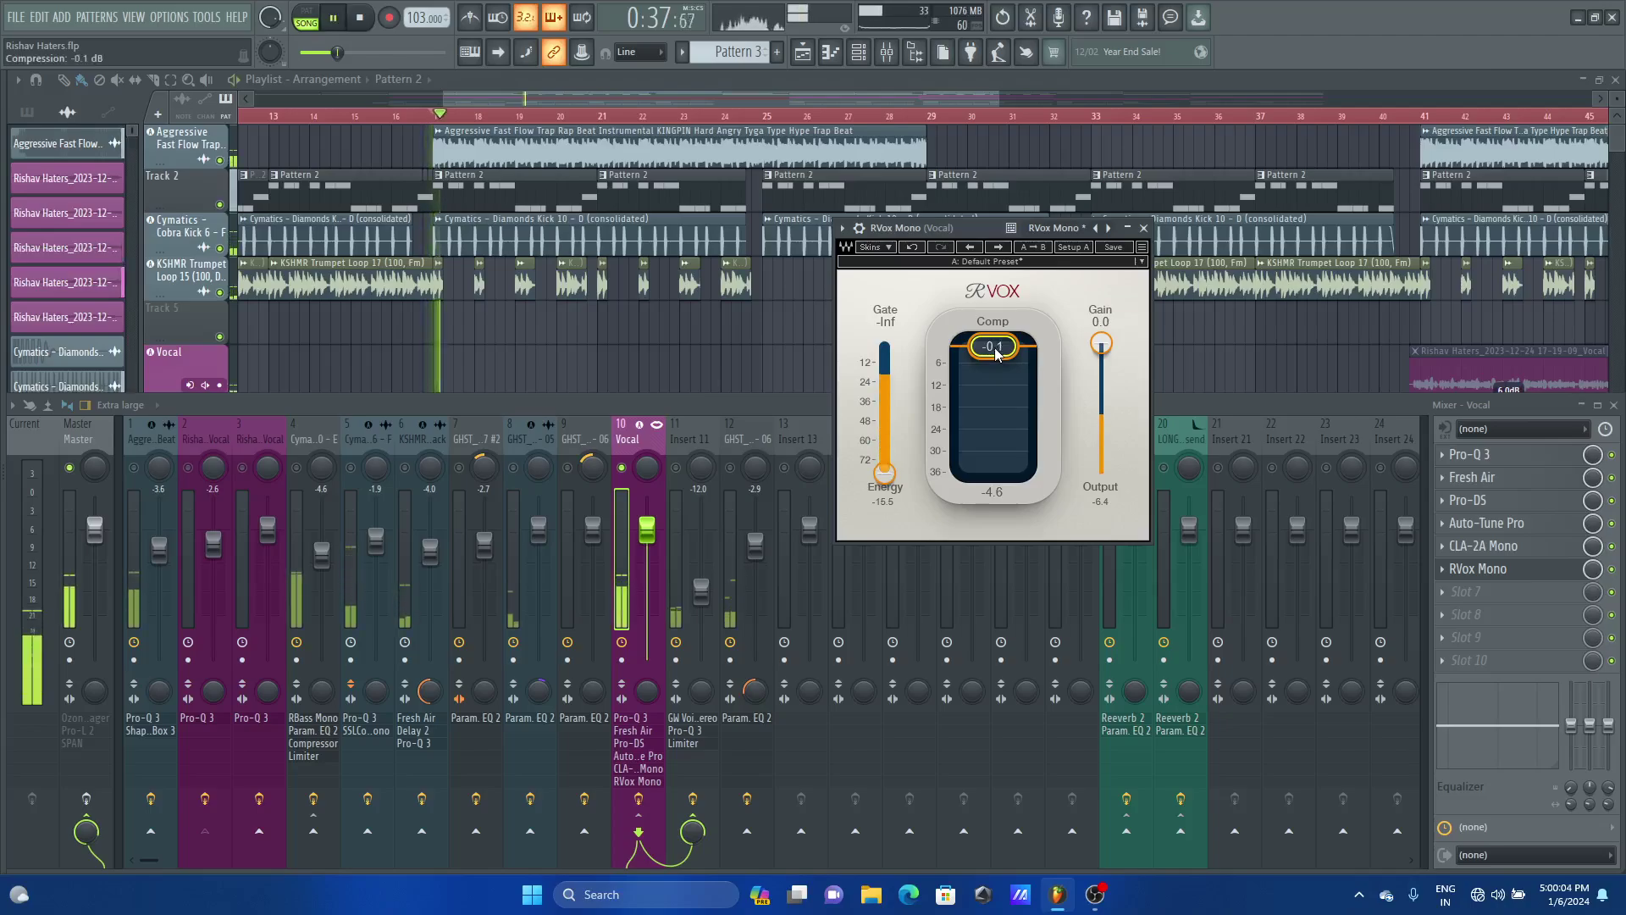
scroll(997, 354, down, 4)
scroll(996, 354, down, 2)
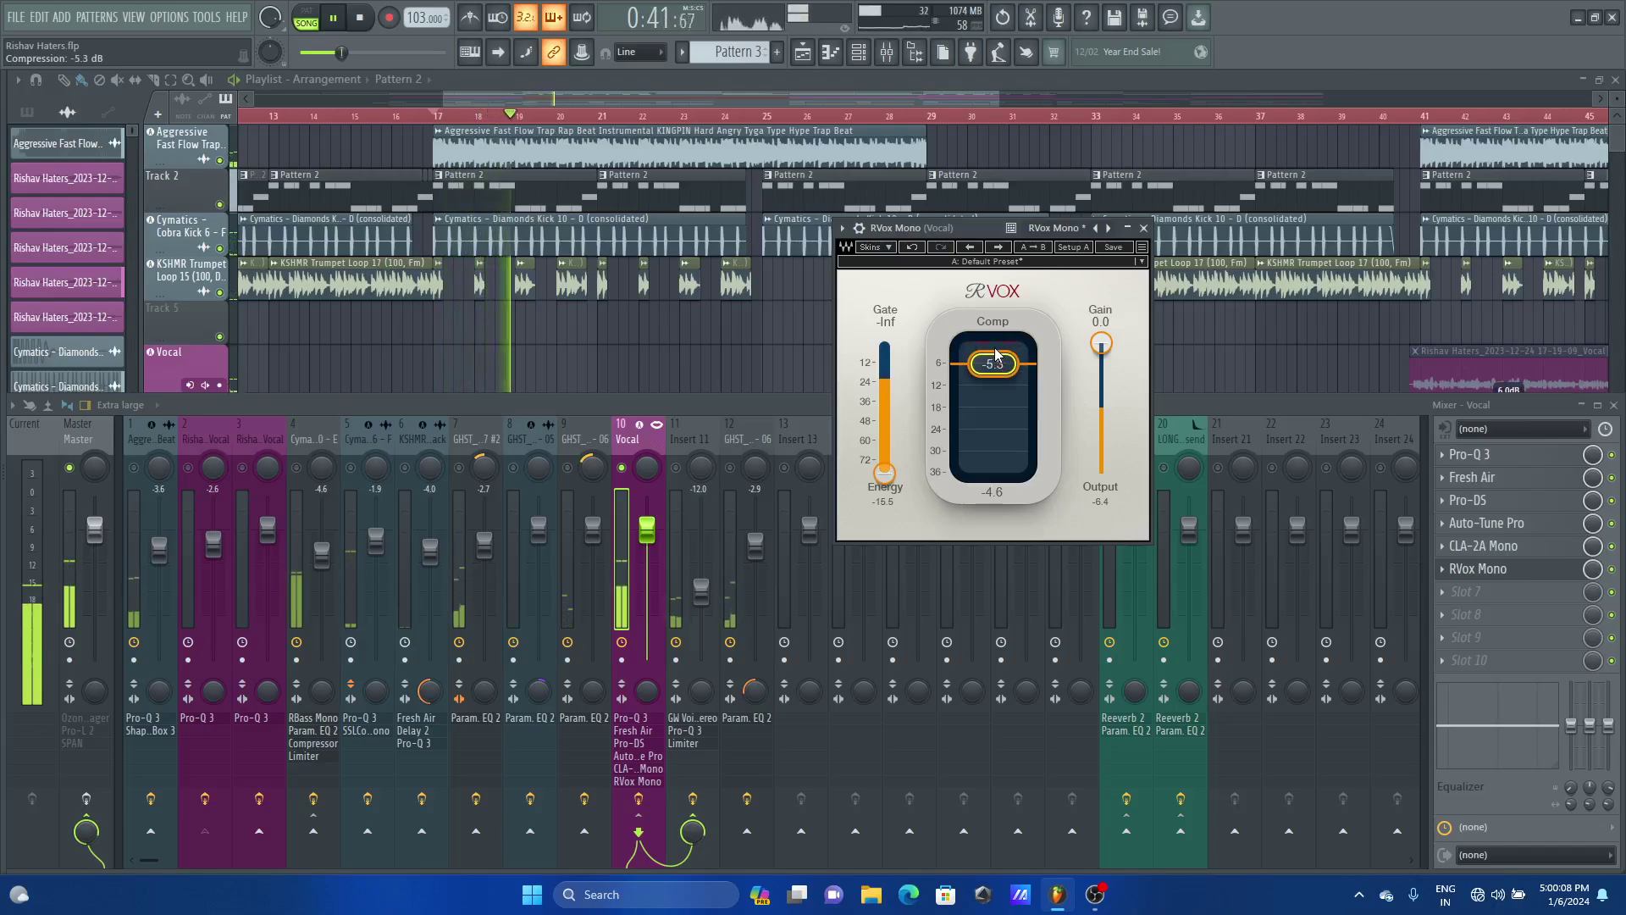
drag(996, 354, 996, 372)
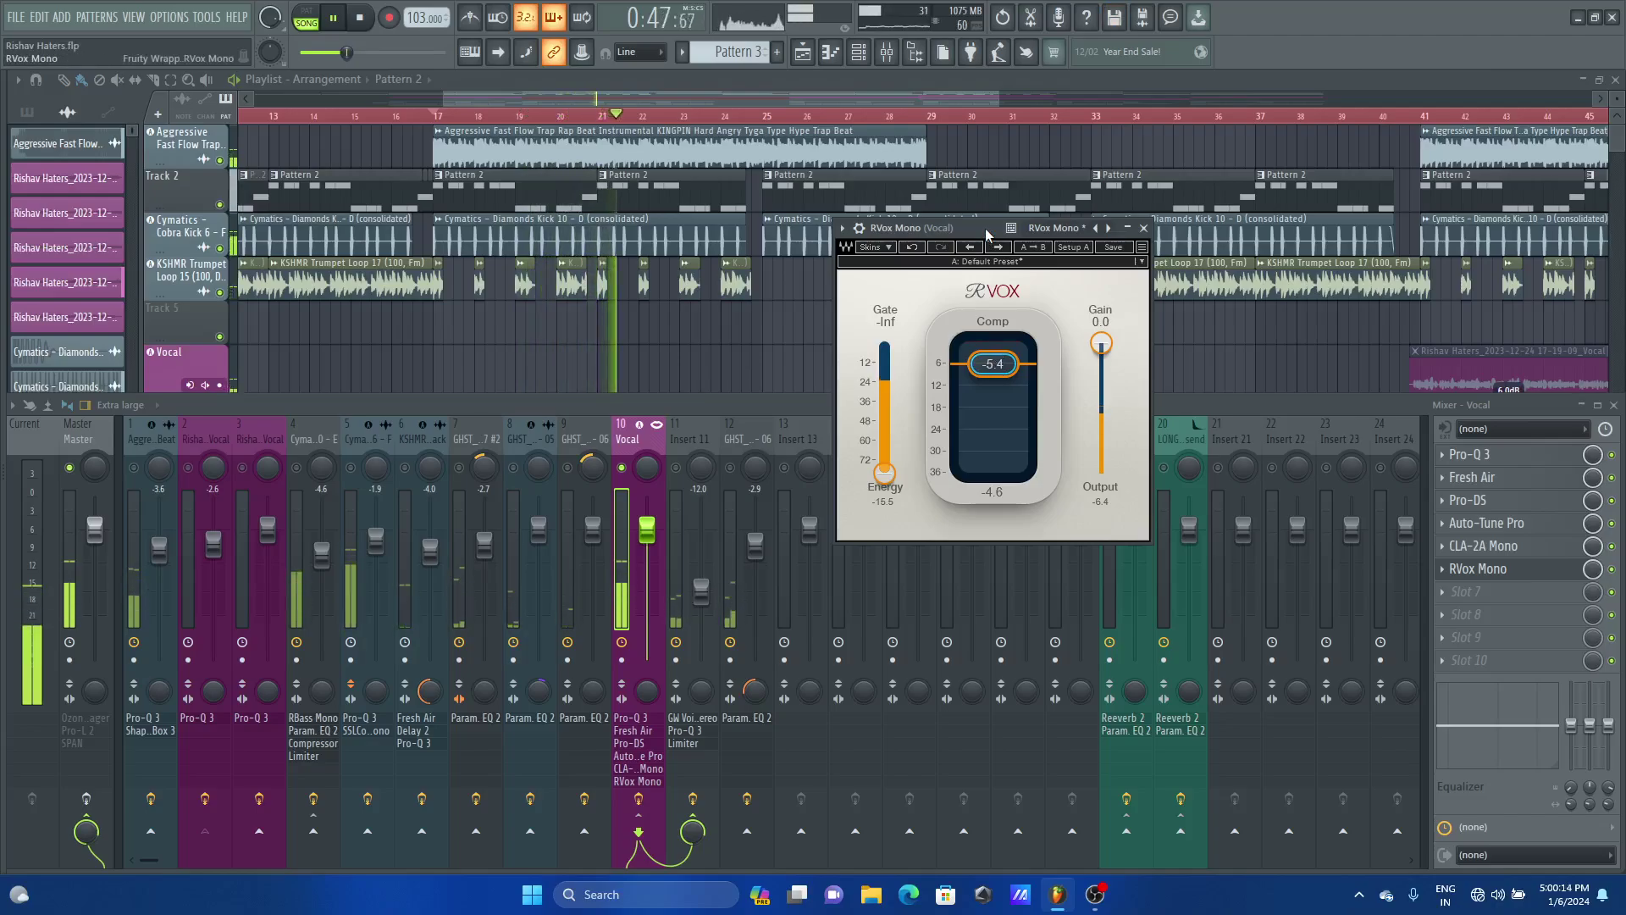
key(space)
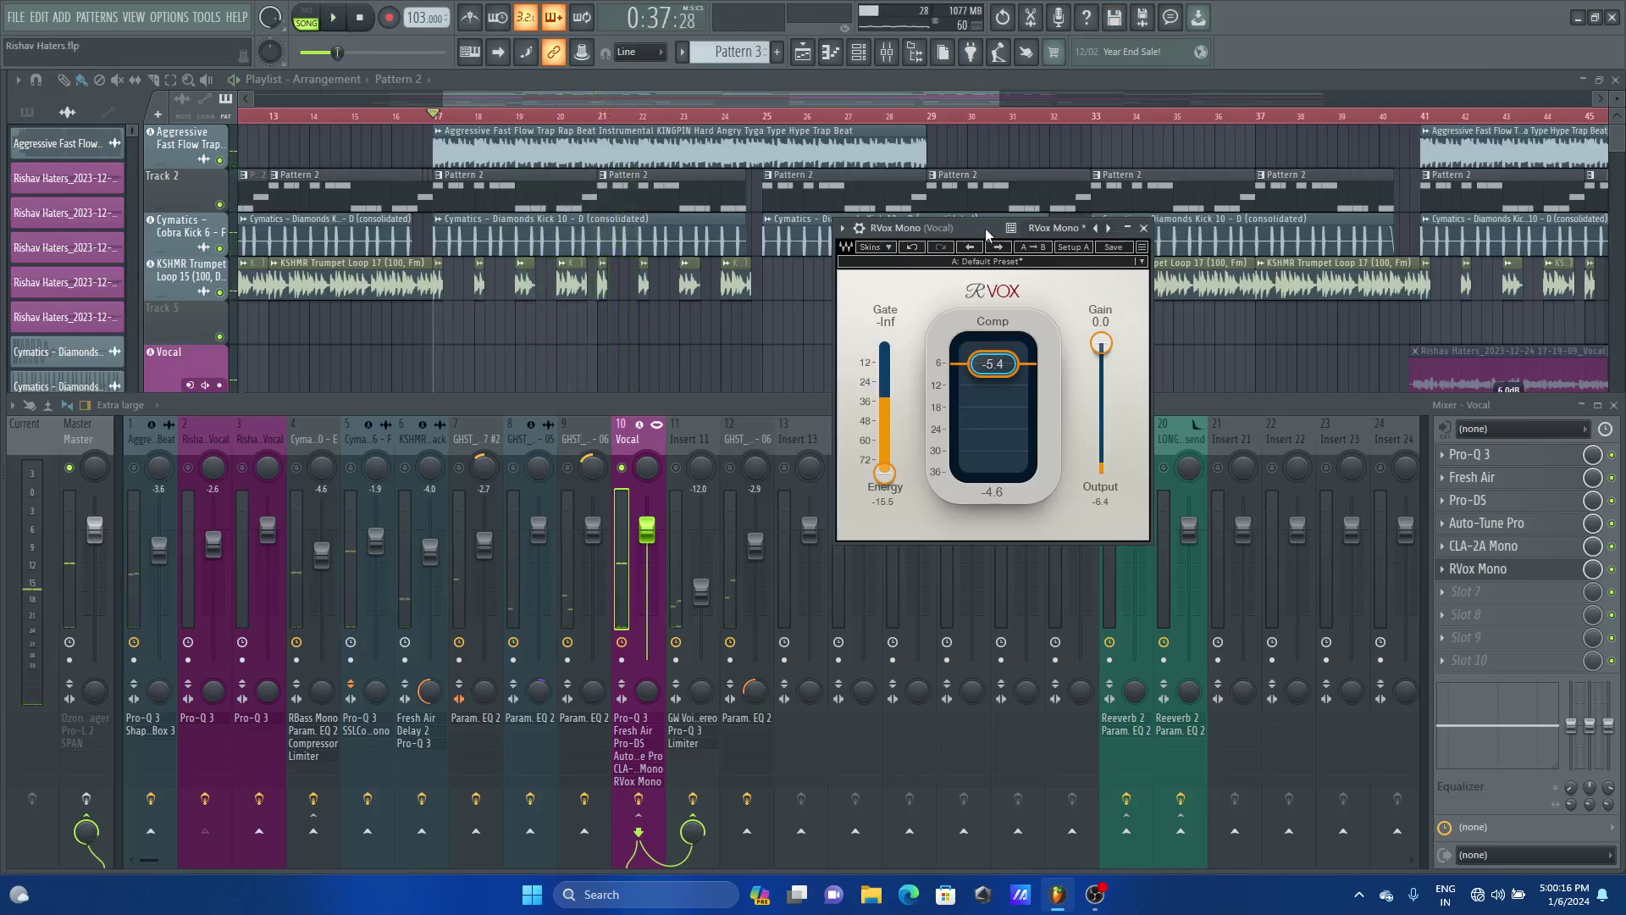
click(1154, 239)
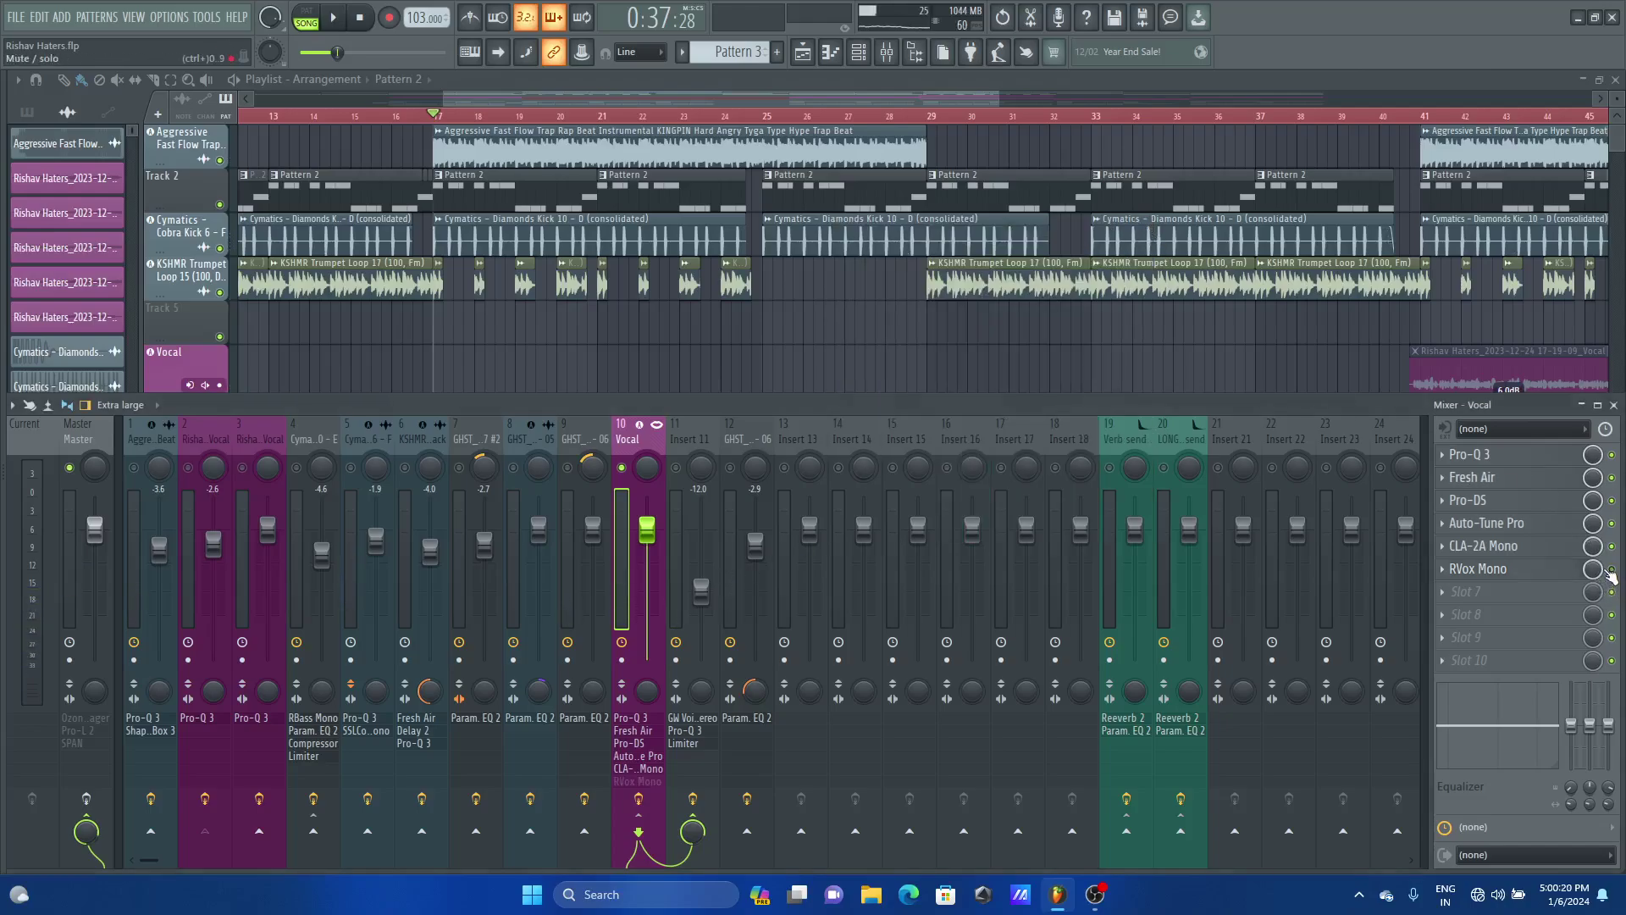
Compare the soloed vocal during playback with RVox Mono bypassed and with it enabled
key(space)
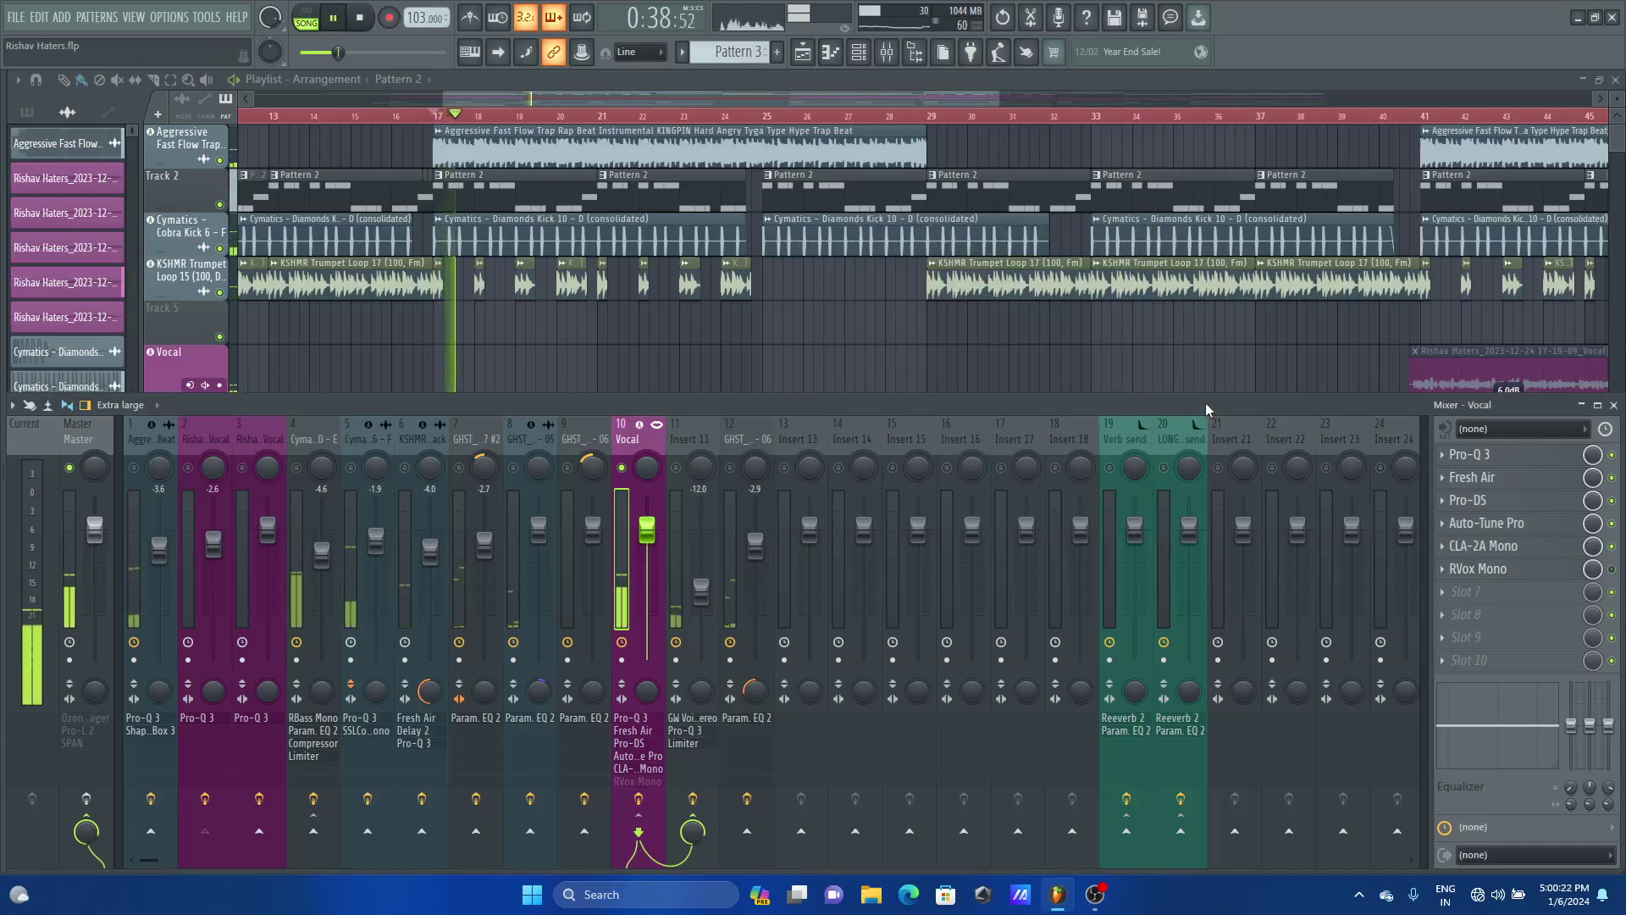
key(space)
key(space)
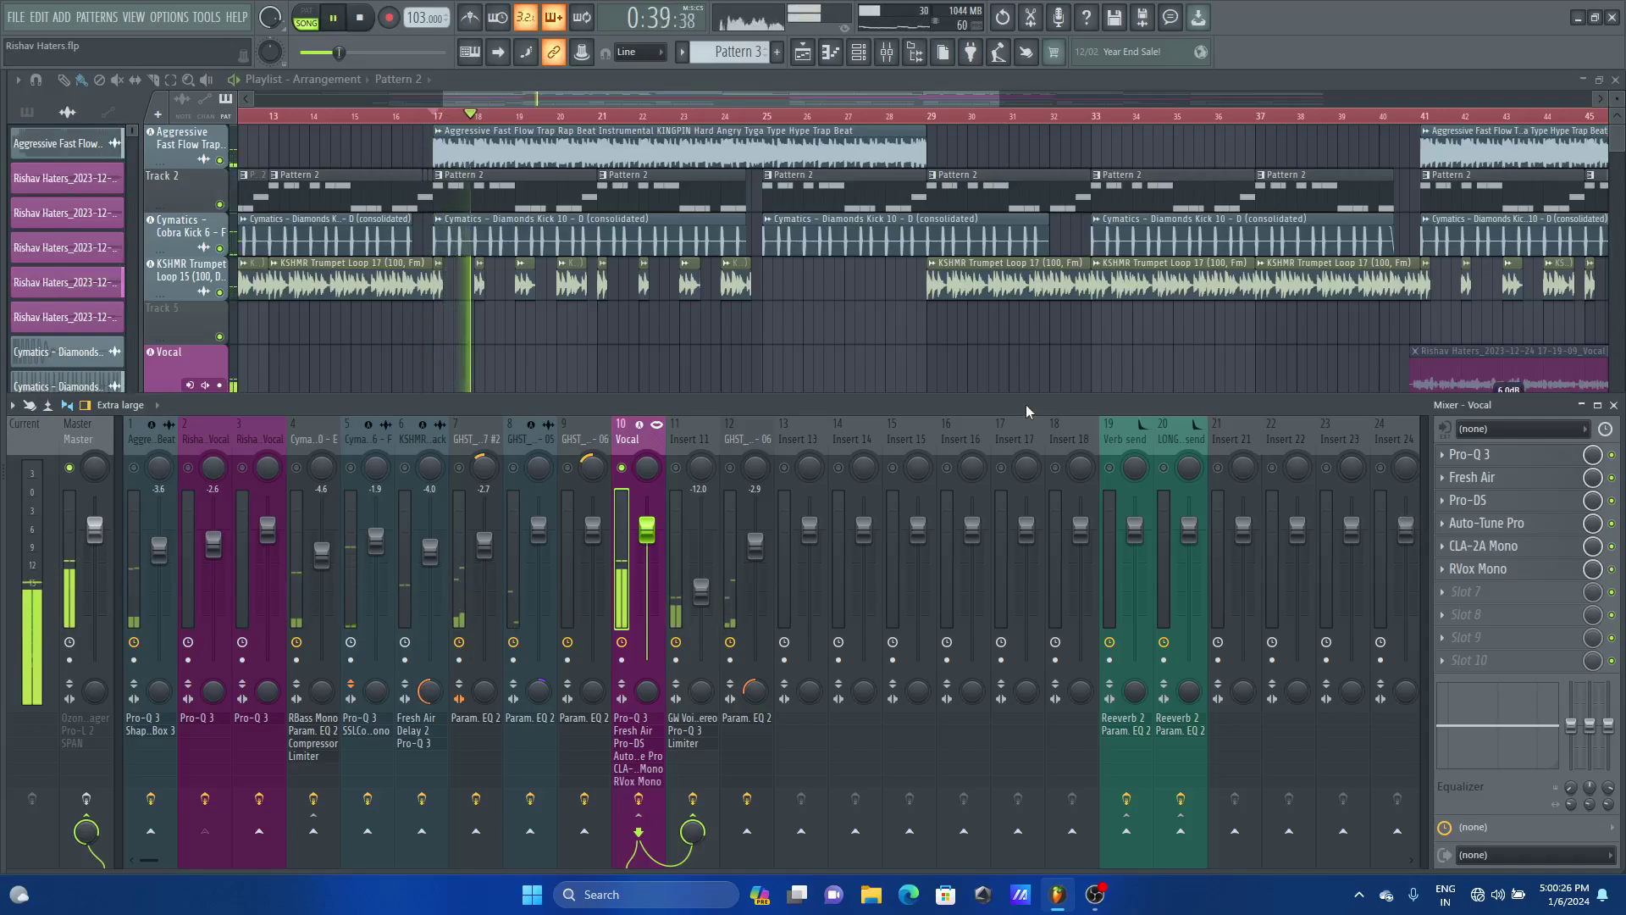
key(space)
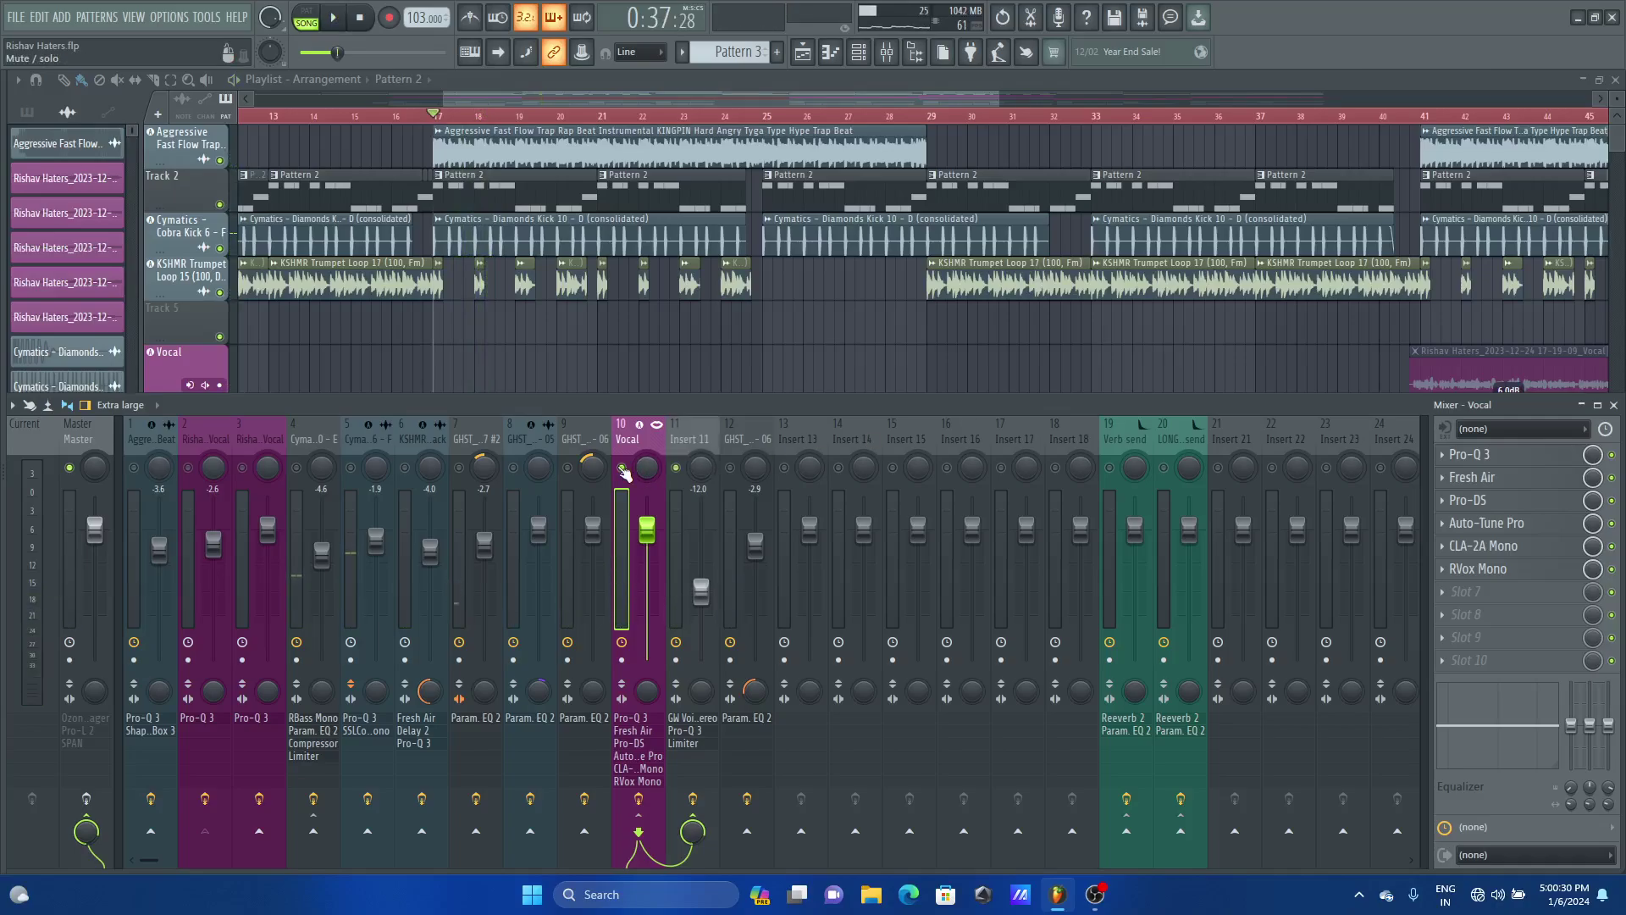
Unsolo the Vocal track and compare the full mix with RVox Mono bypassed and enabled, leaving it enabled
right_click(623, 467)
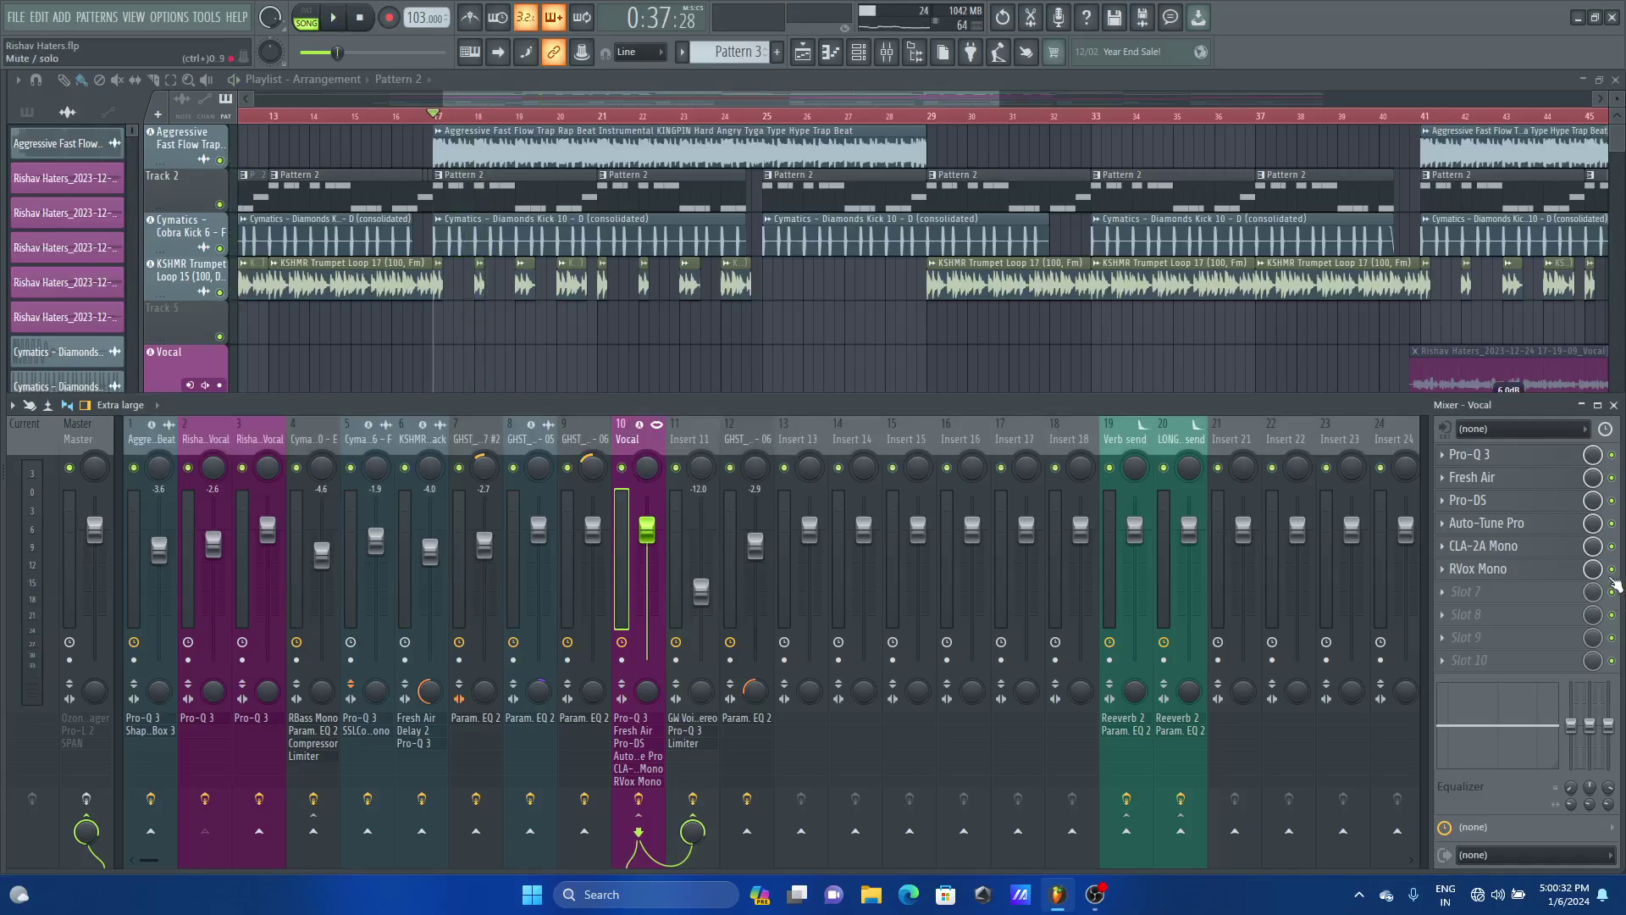
click(1612, 570)
key(space)
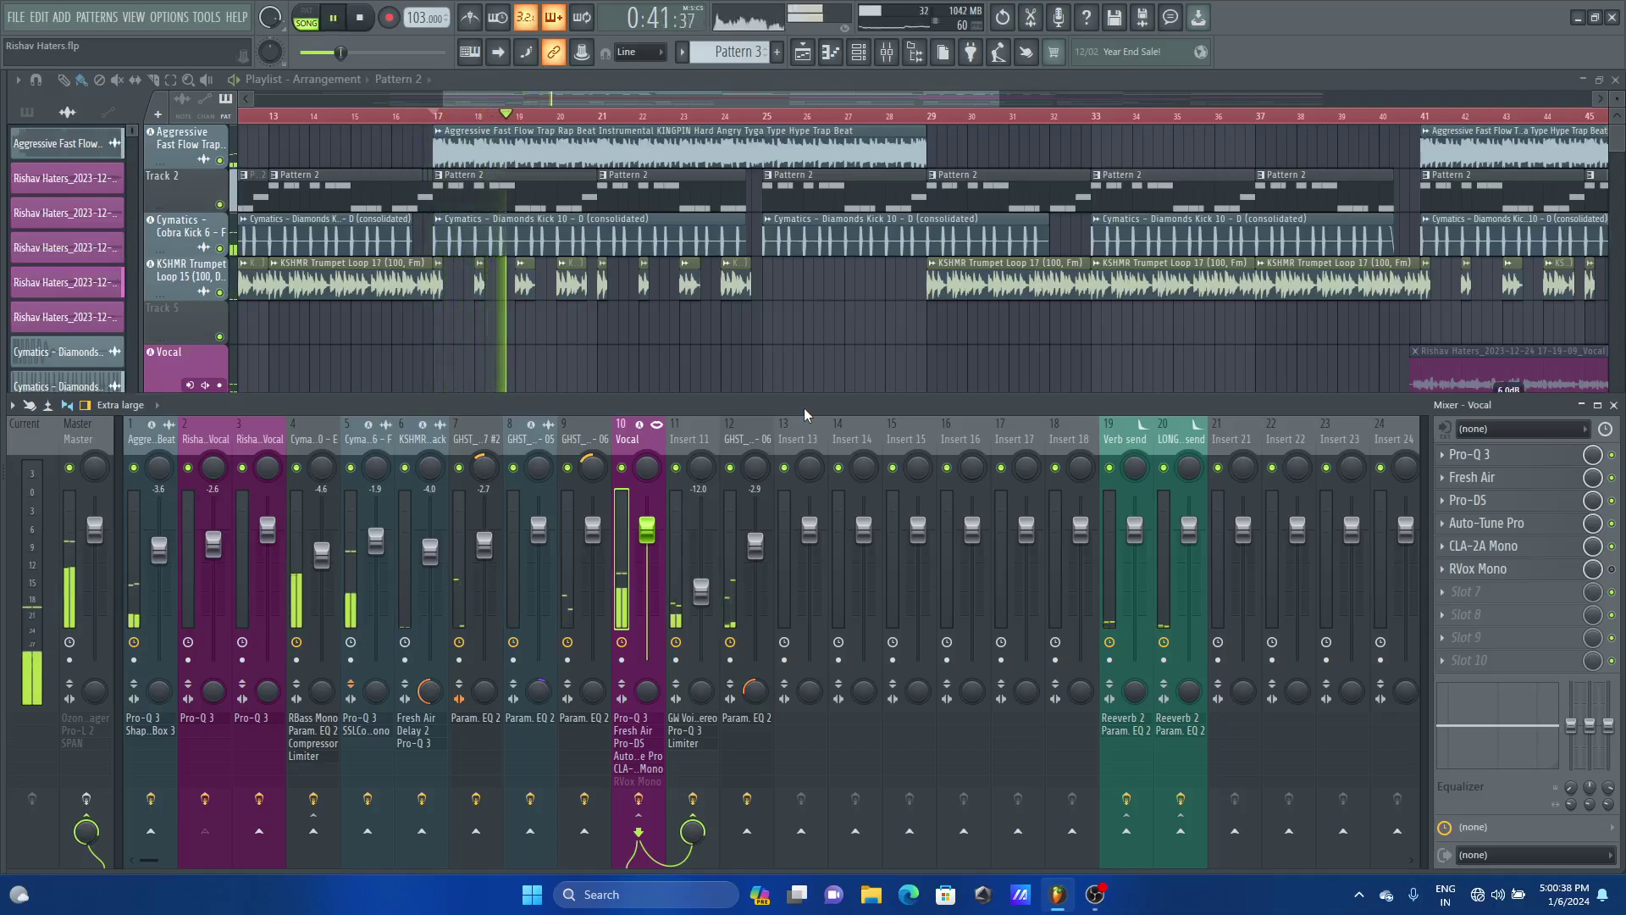
key(space)
click(1613, 570)
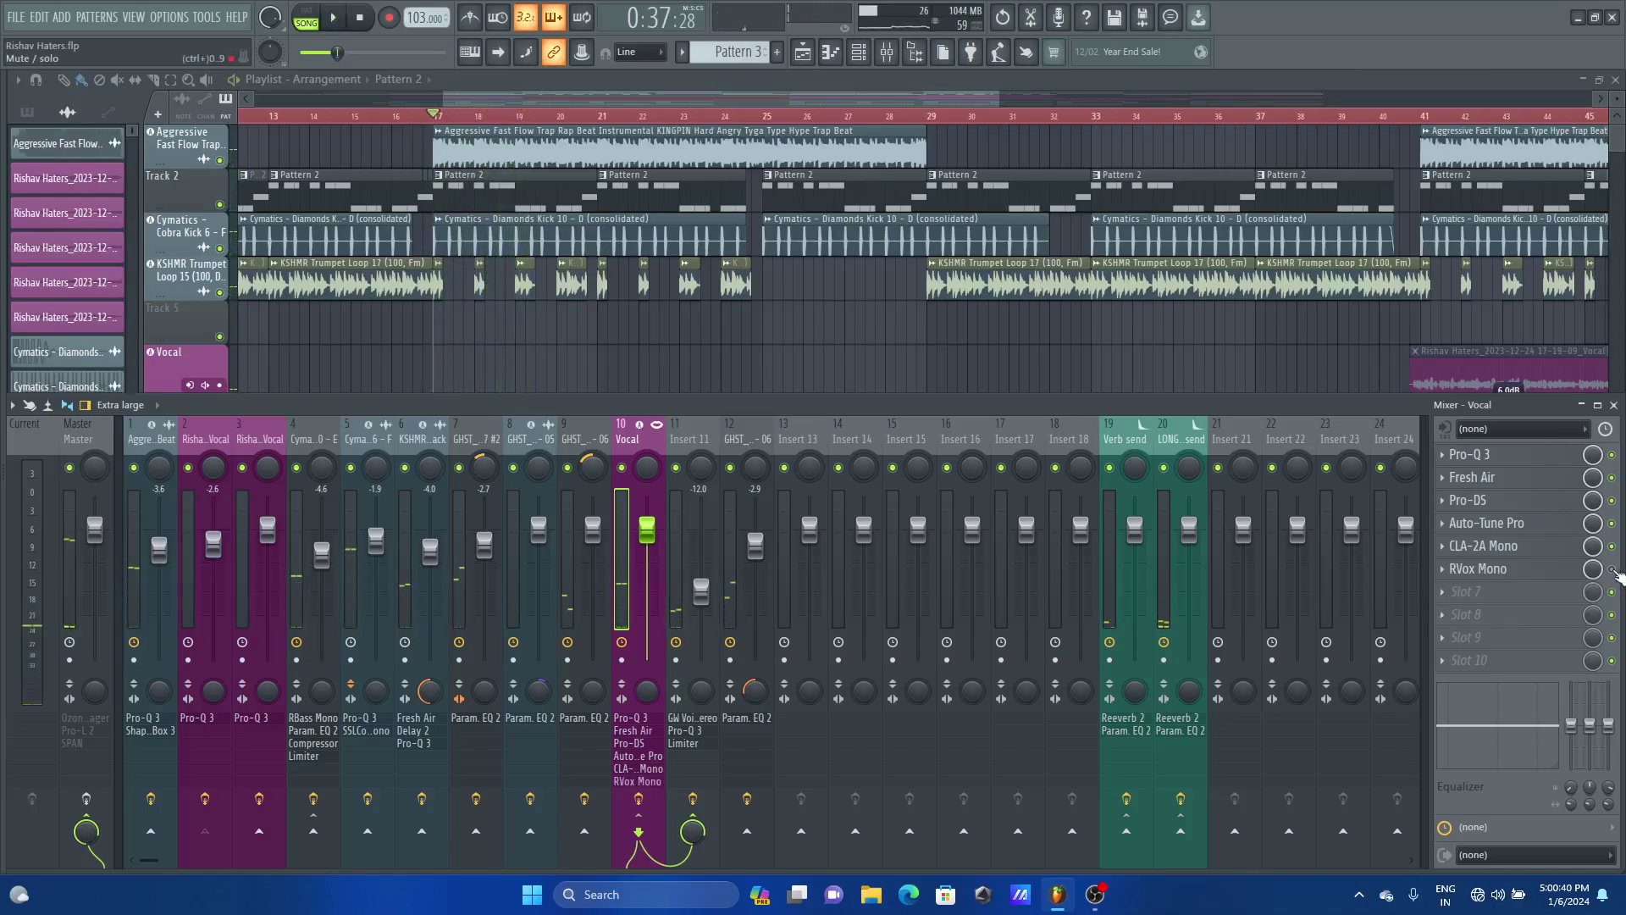
key(space)
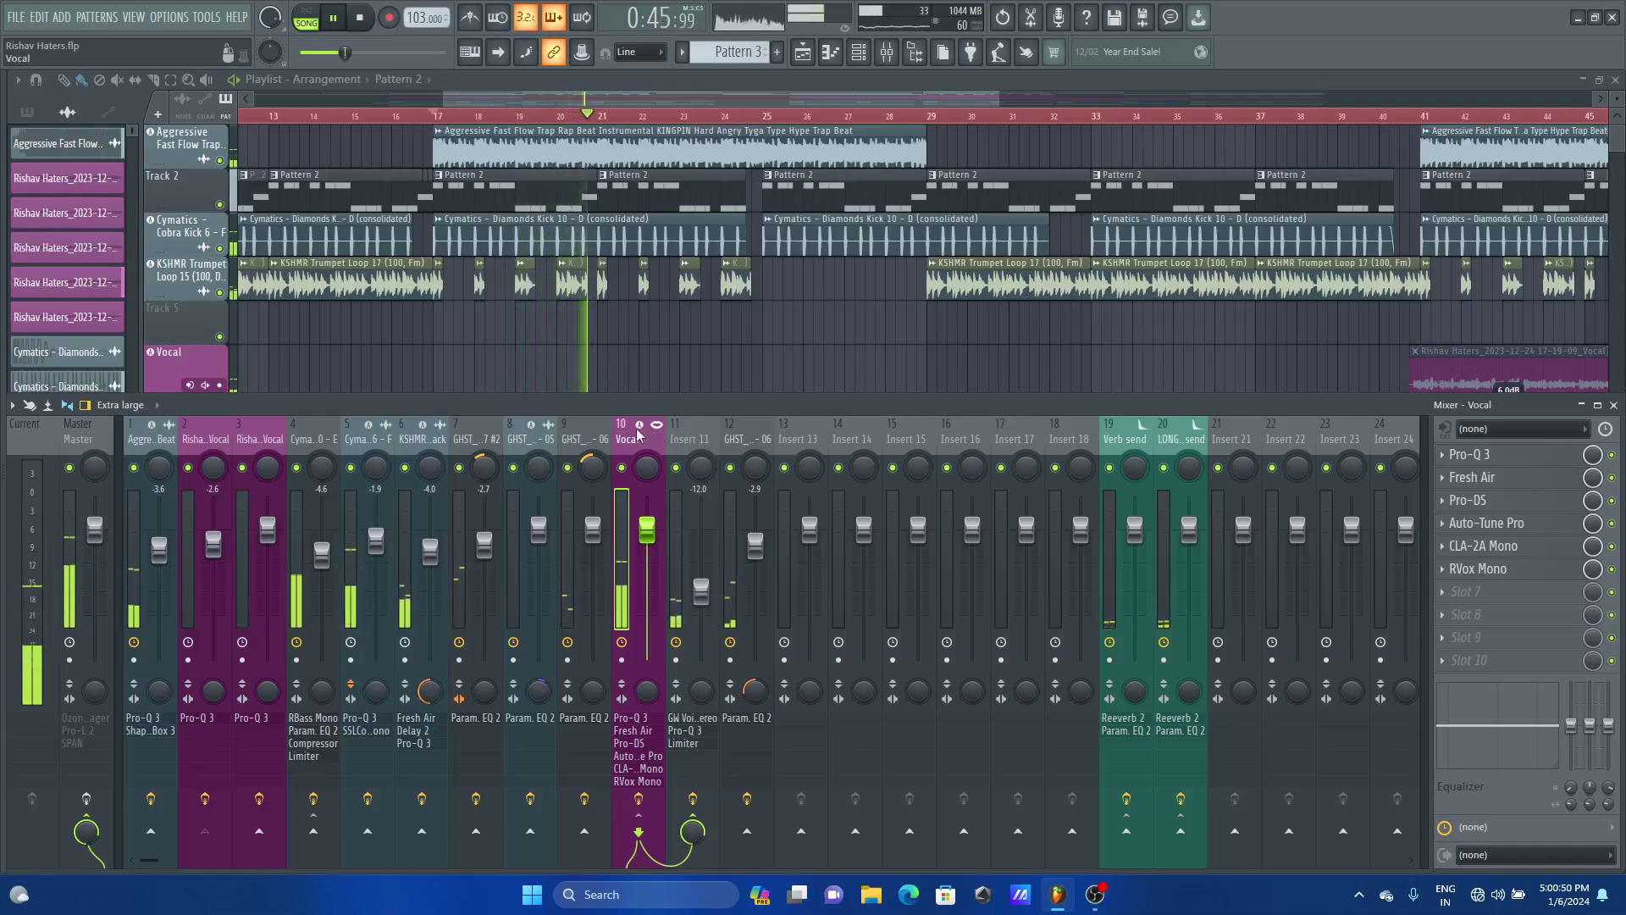
key(space)
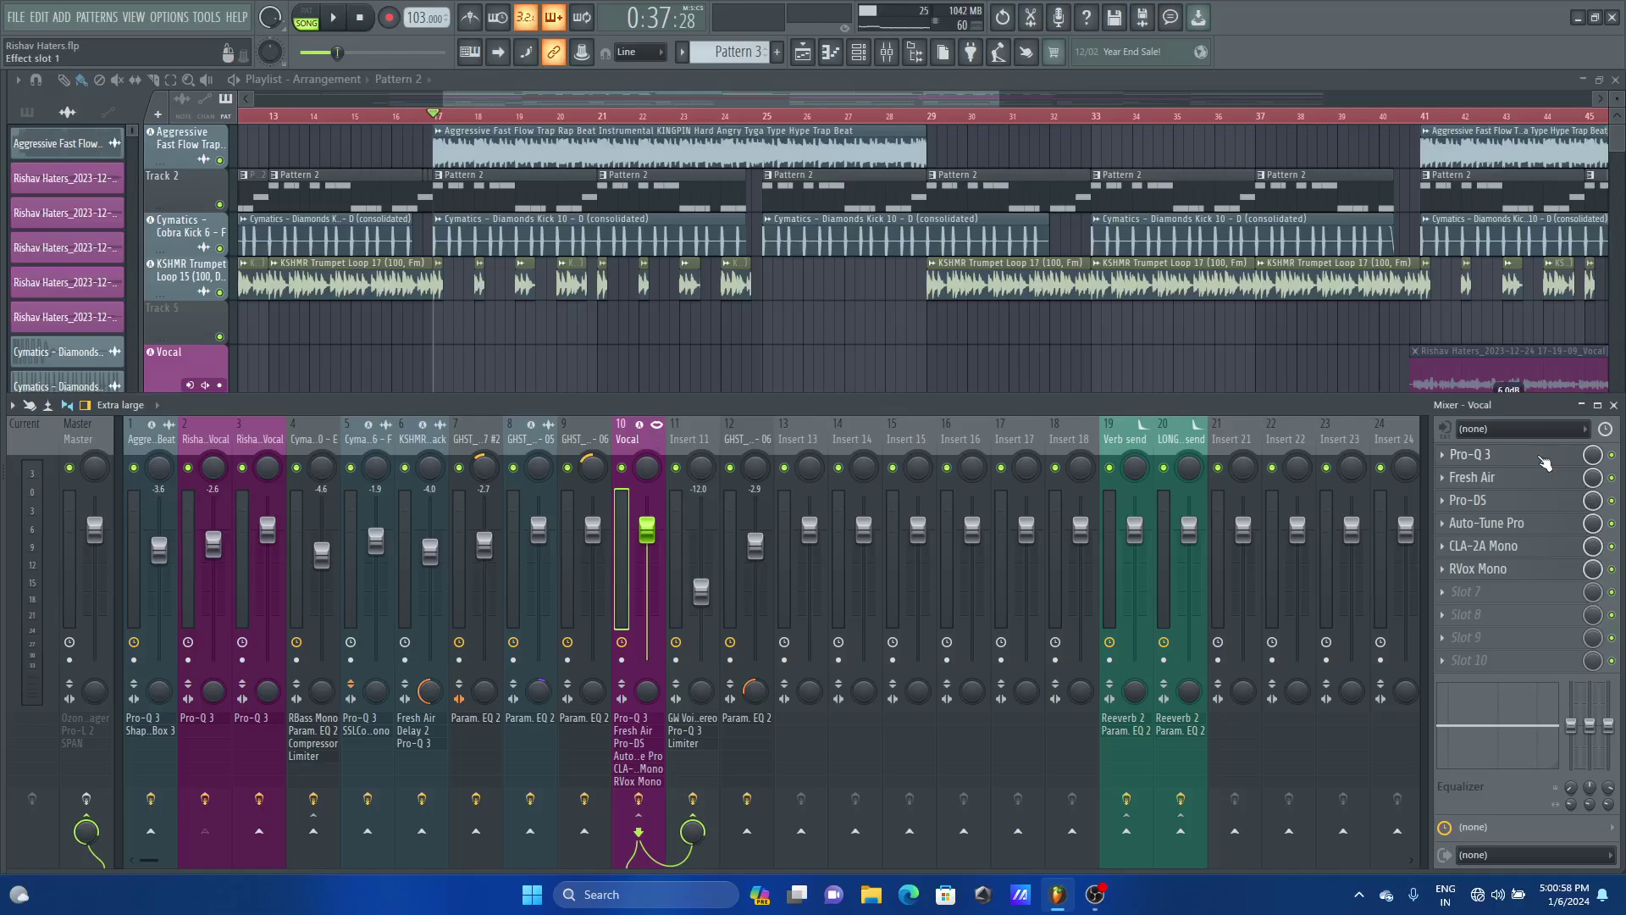
Set Fresh Air on the Vocal track to 19 Mid Air and 18 High Air, close the plugin and save the project
click(1544, 463)
click(1164, 229)
click(1483, 479)
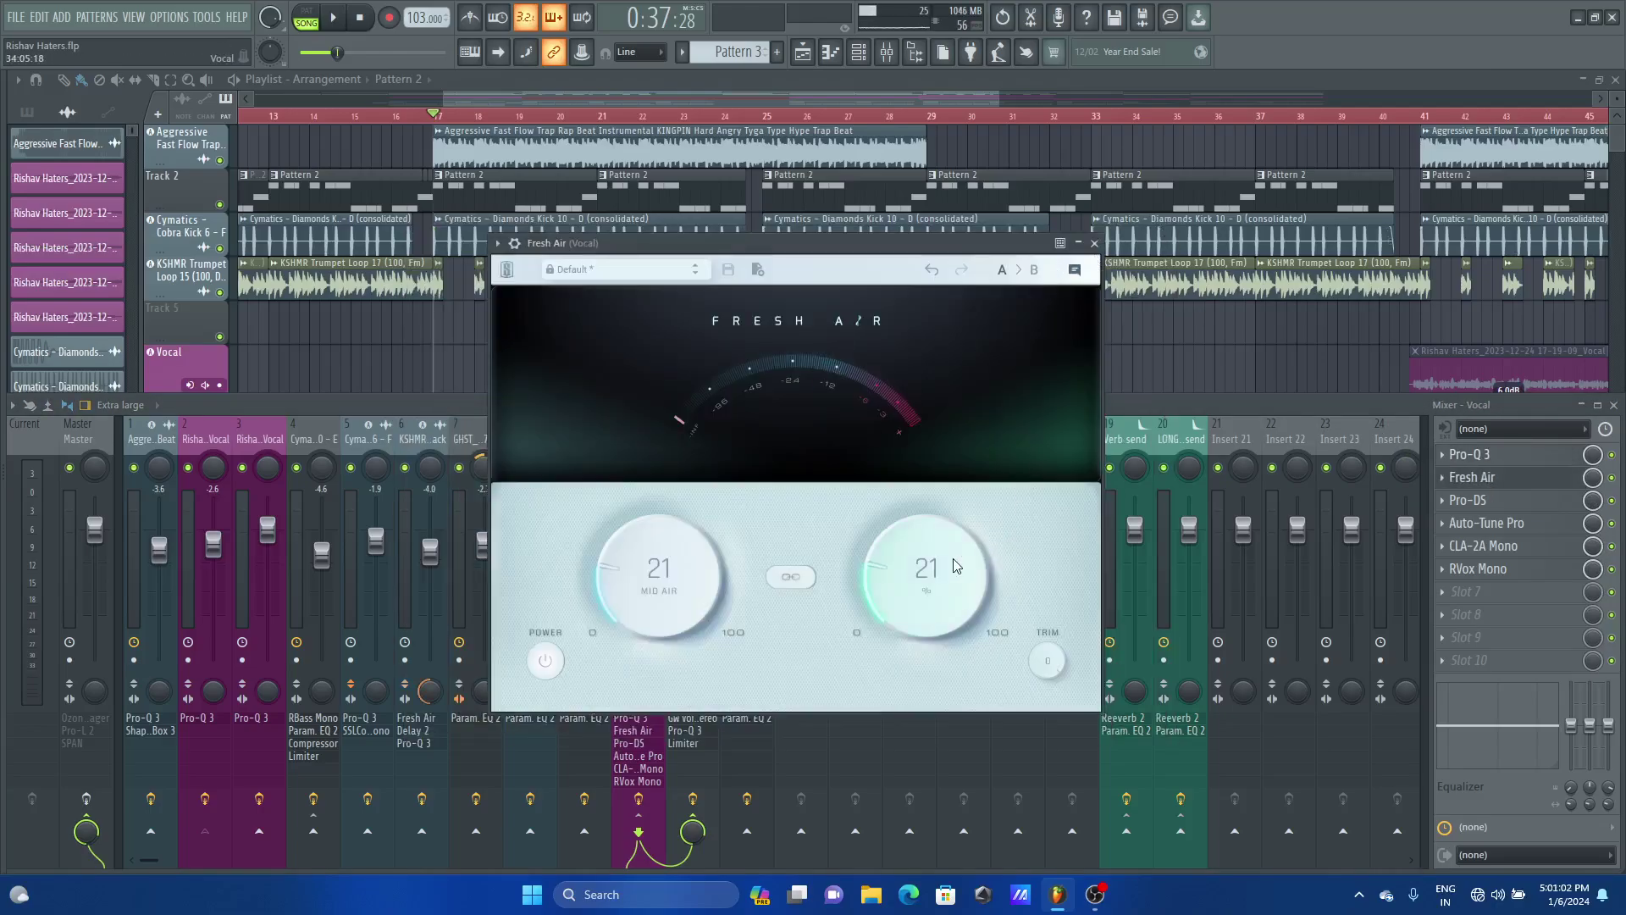
scroll(956, 568, down, 2)
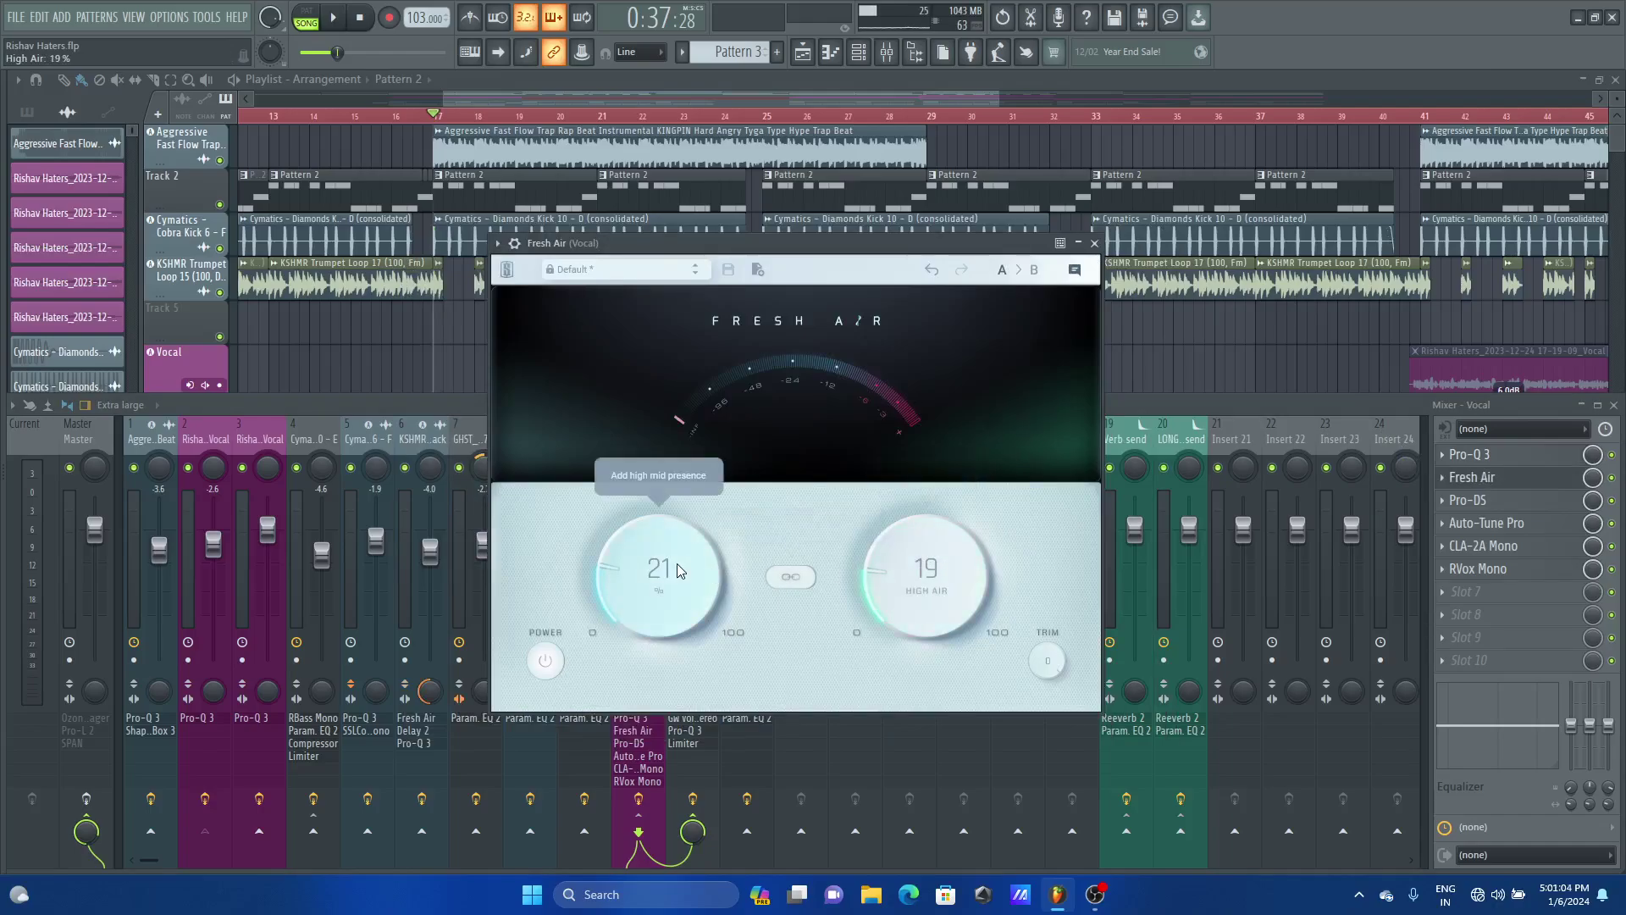
scroll(923, 569, down, 1)
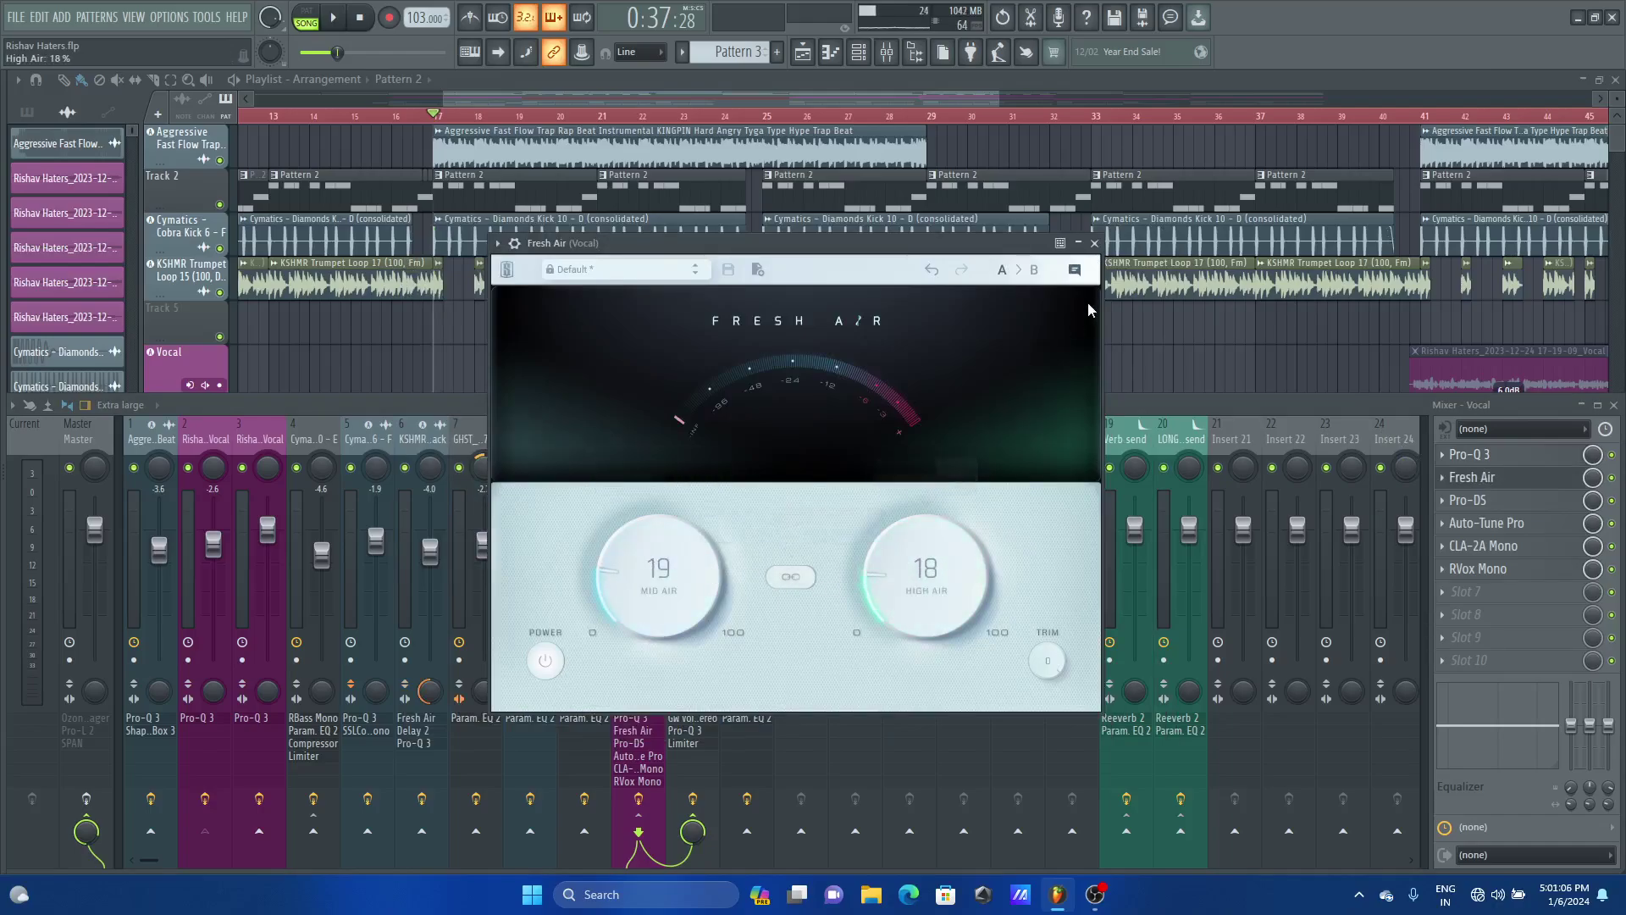
click(1095, 243)
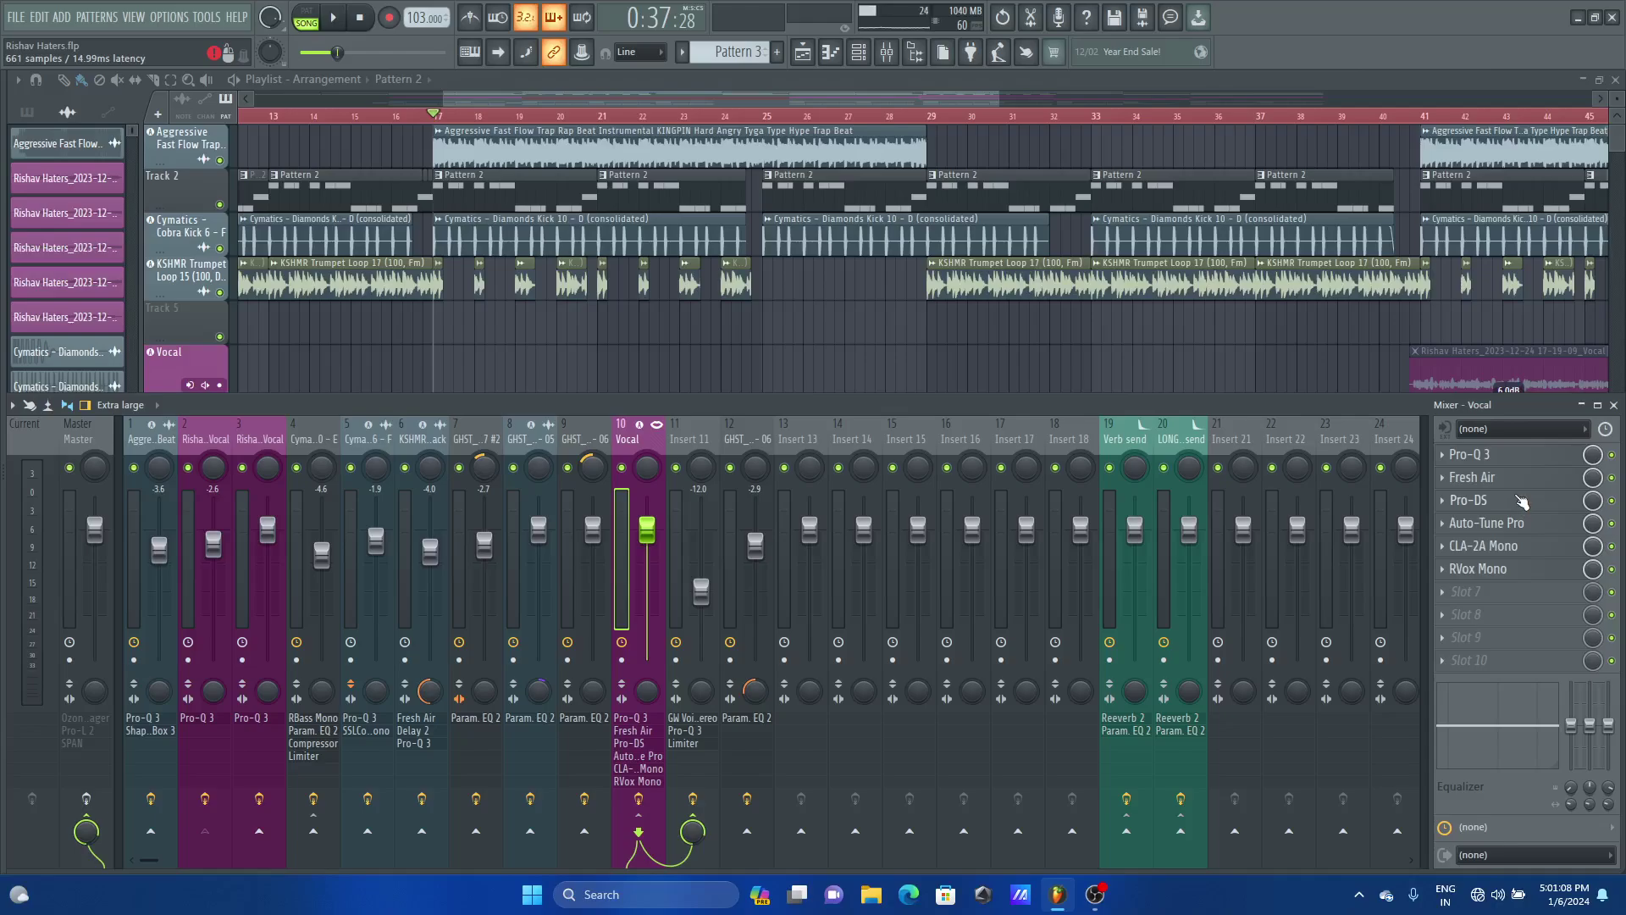
key(ctrl+s)
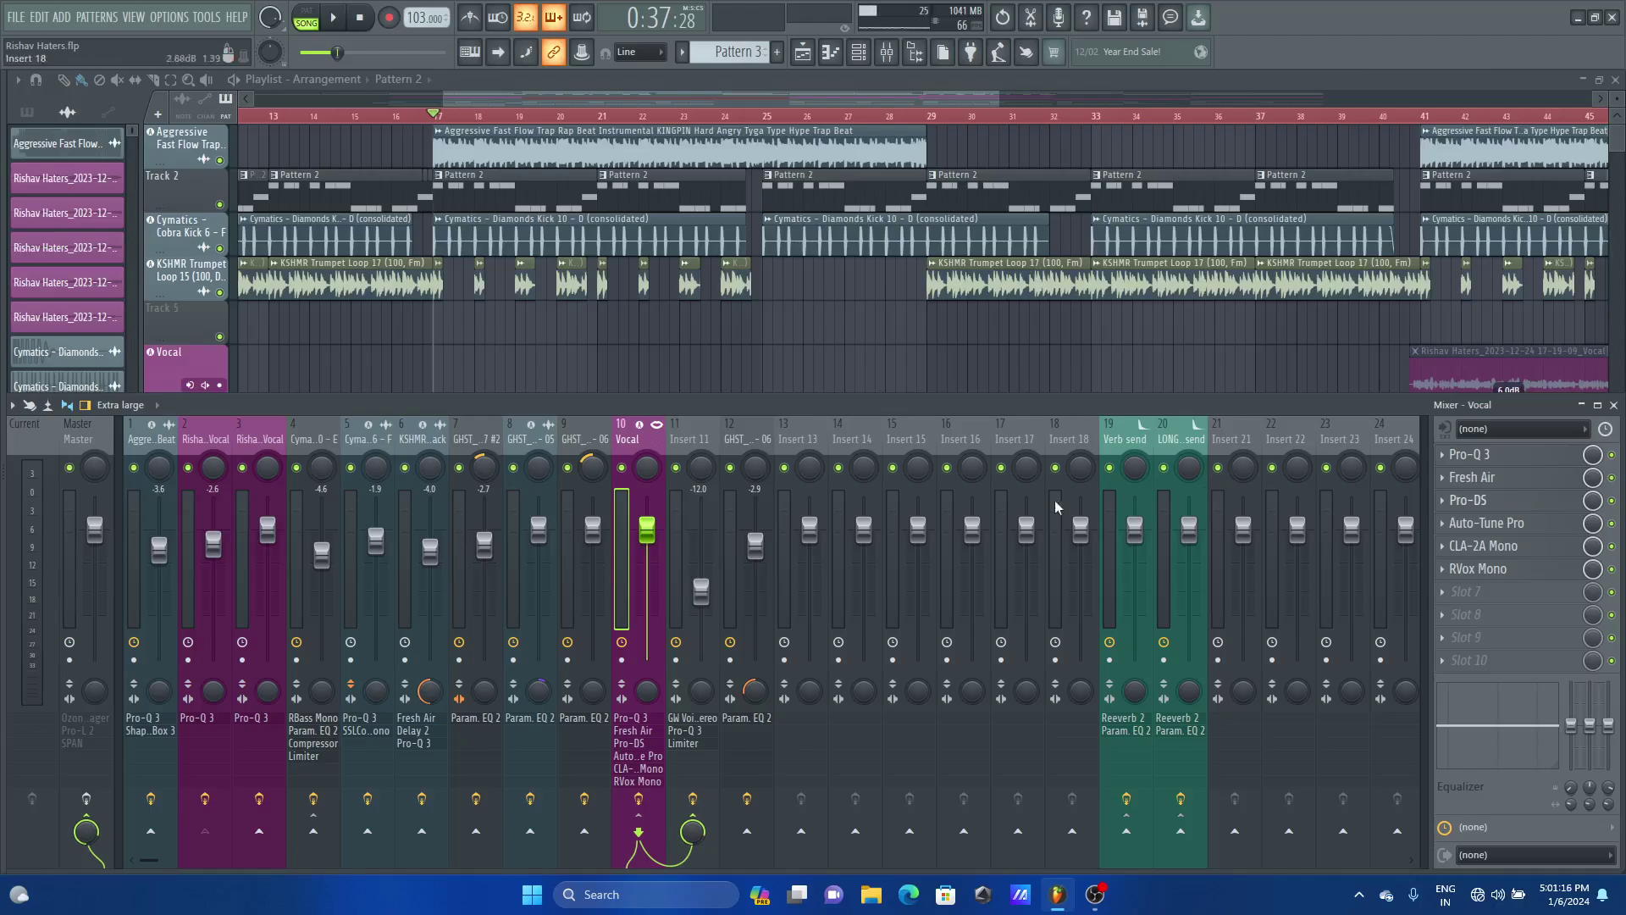
Look over the Pro-DS and Auto-Tune Pro windows in the Vocal track's effect chain and close each one
click(1522, 502)
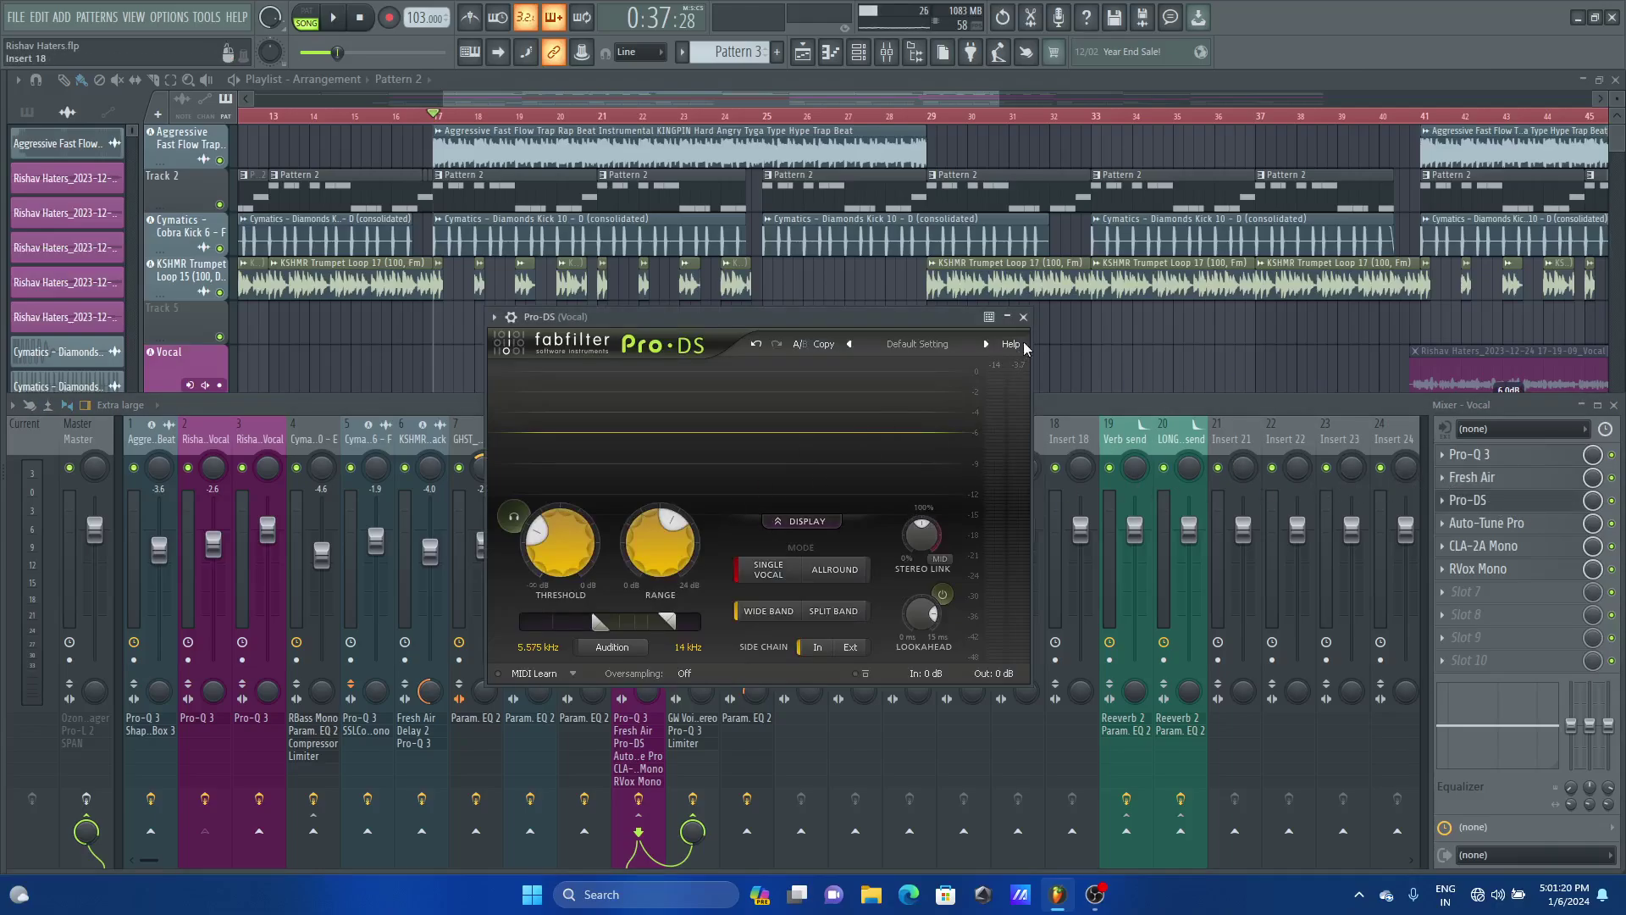
click(1023, 317)
click(1507, 523)
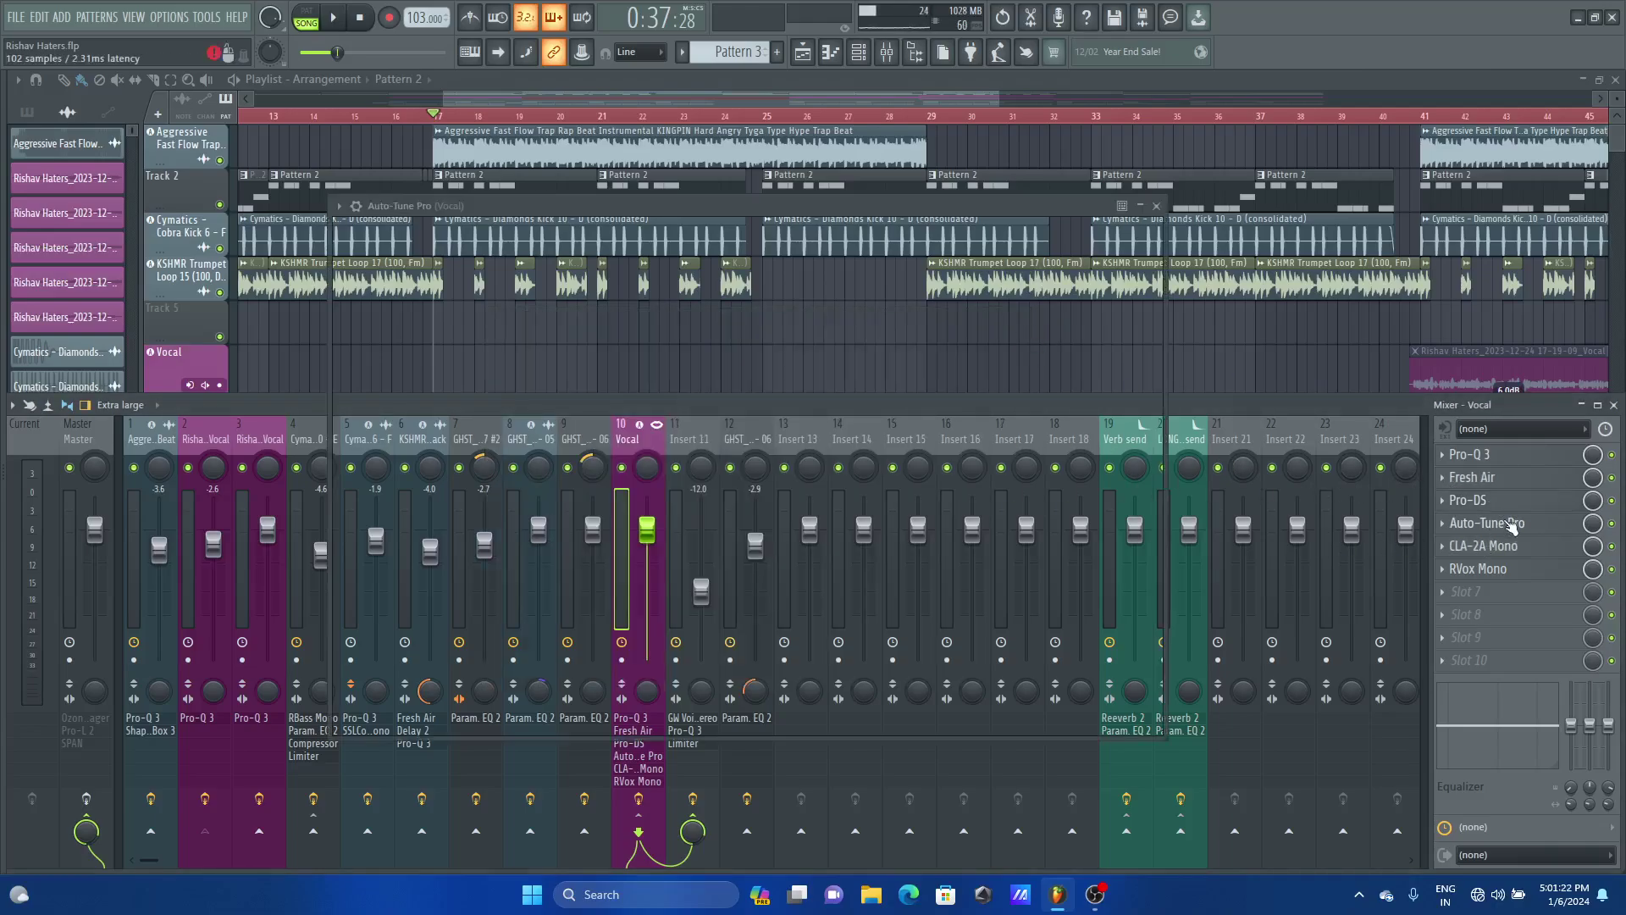
click(1156, 206)
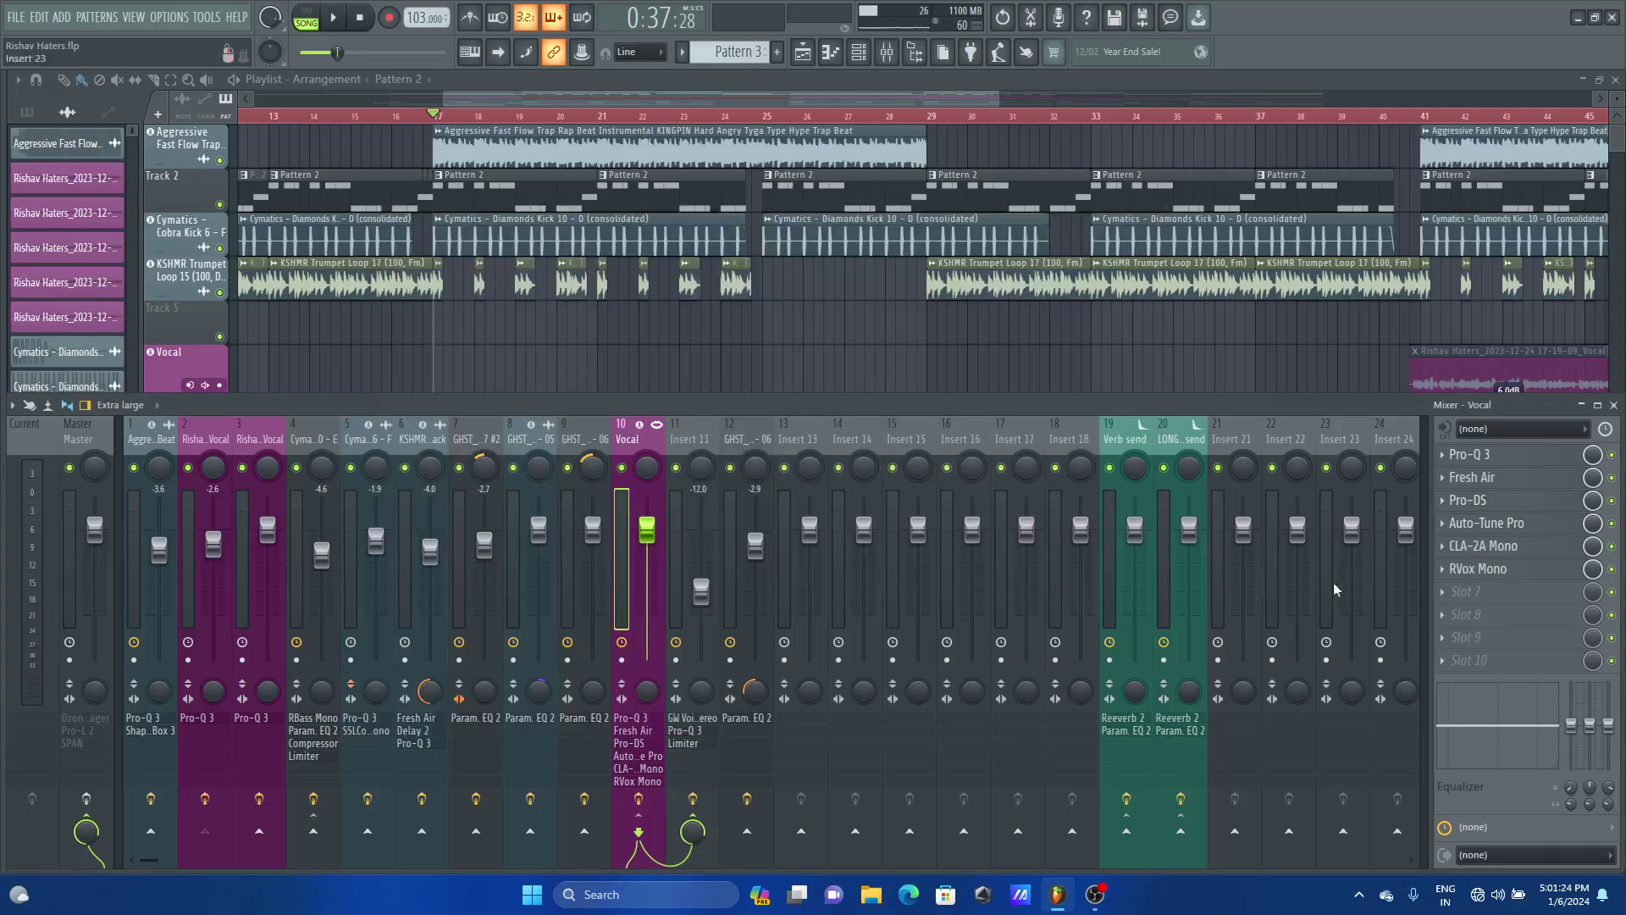
Try CLA-2A Mono at maximum peak reduction with RVox Mono bypassed, playing the mix briefly
click(1507, 546)
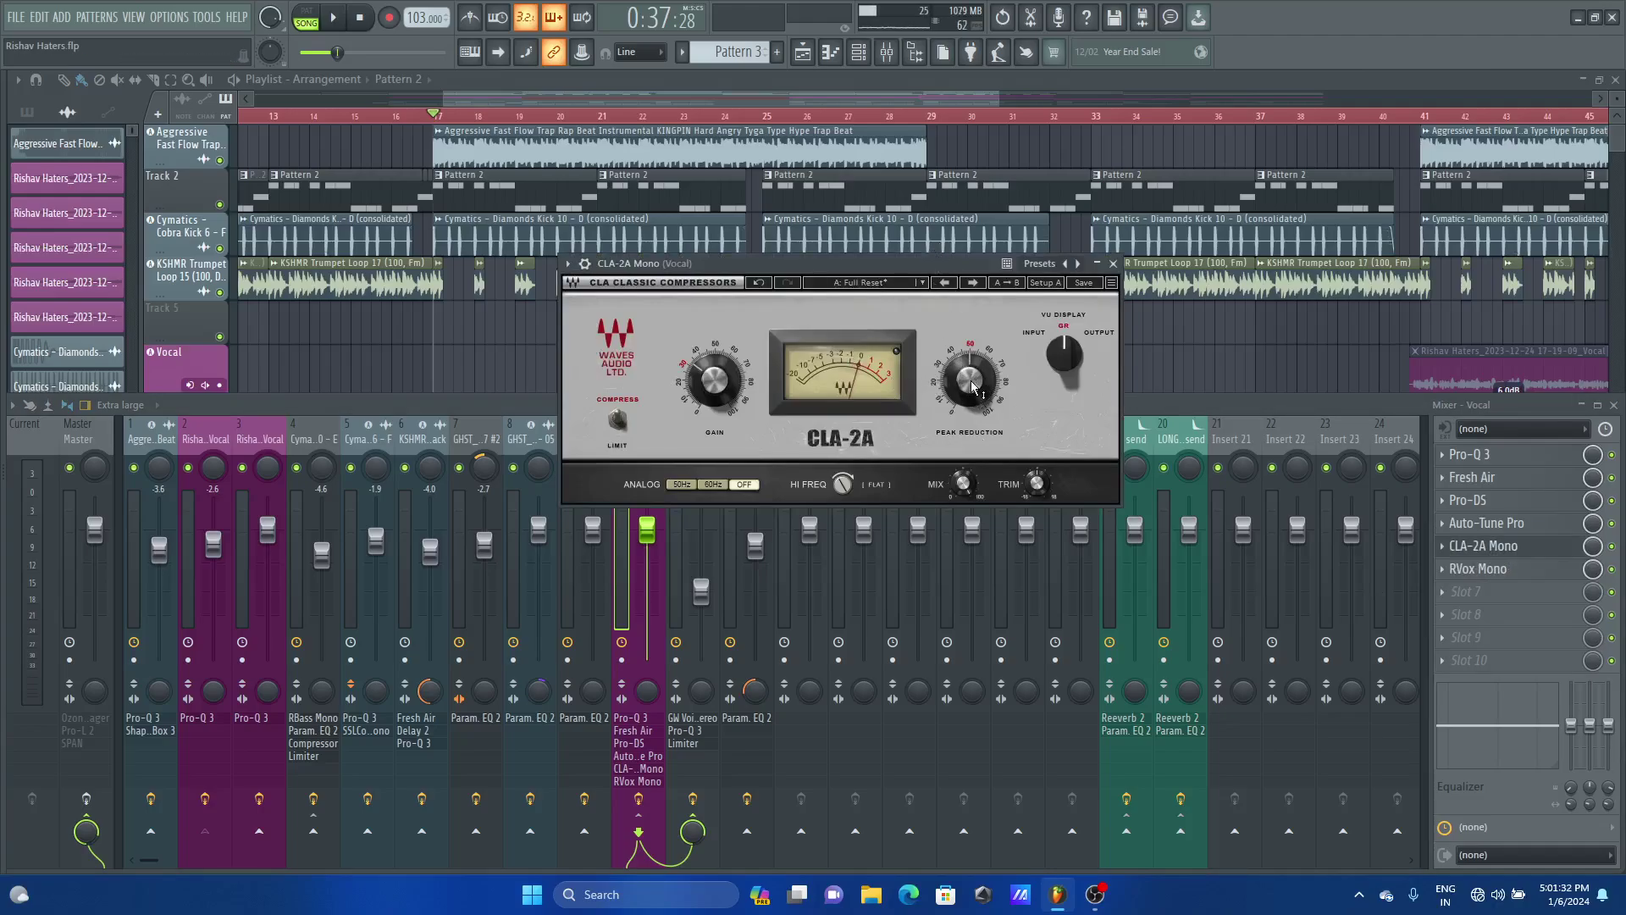
drag(970, 383, 973, 385)
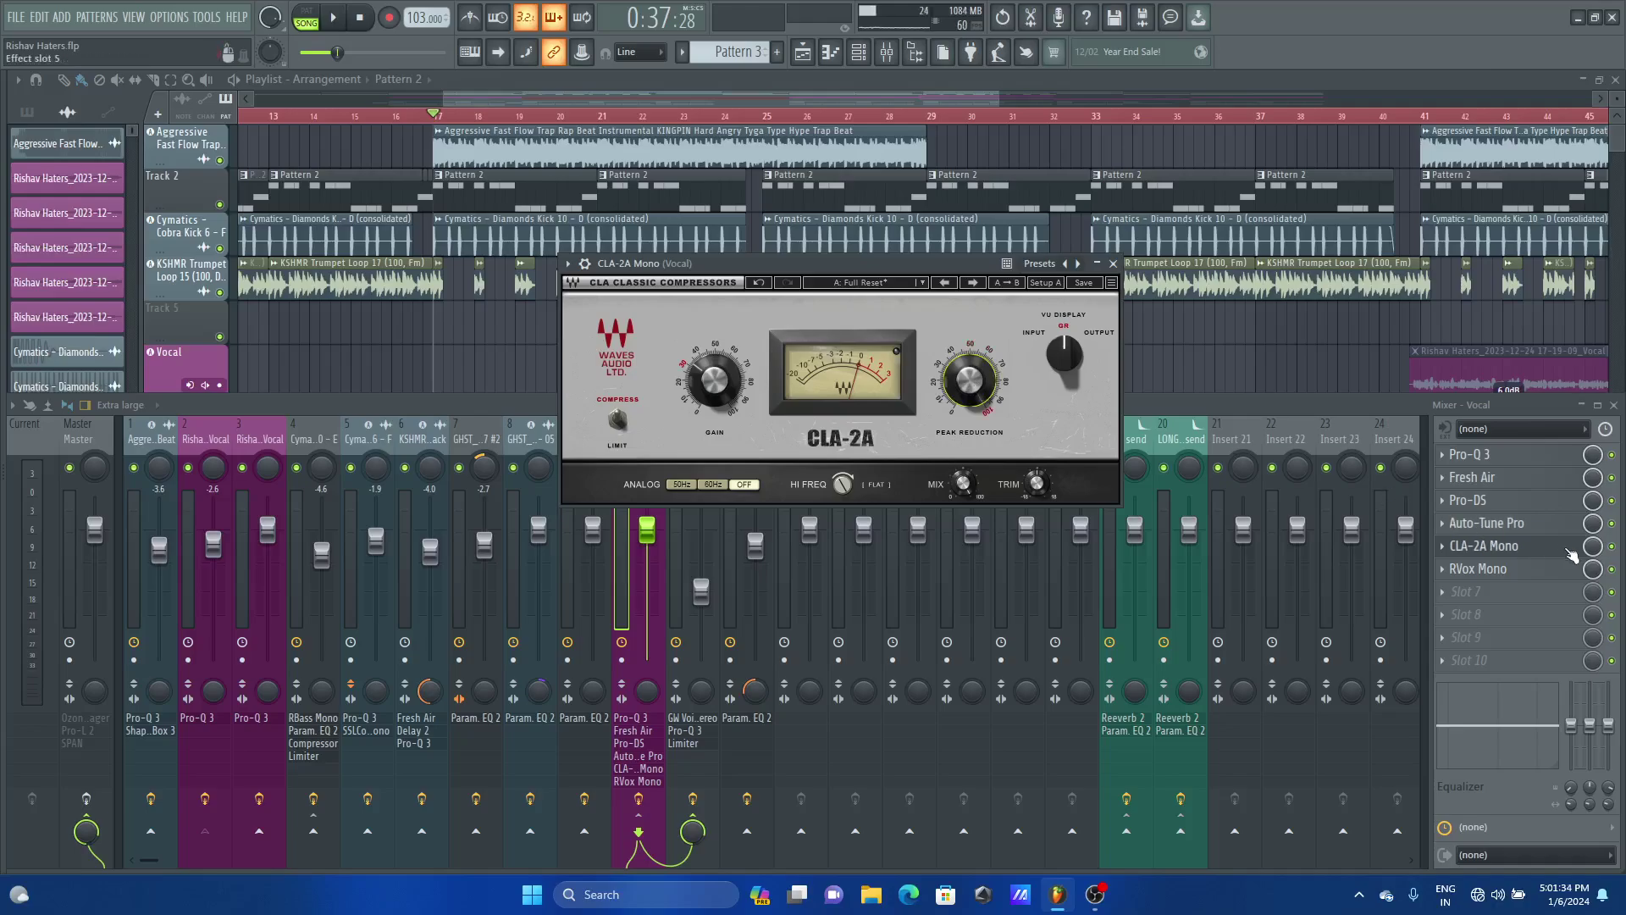
click(1612, 569)
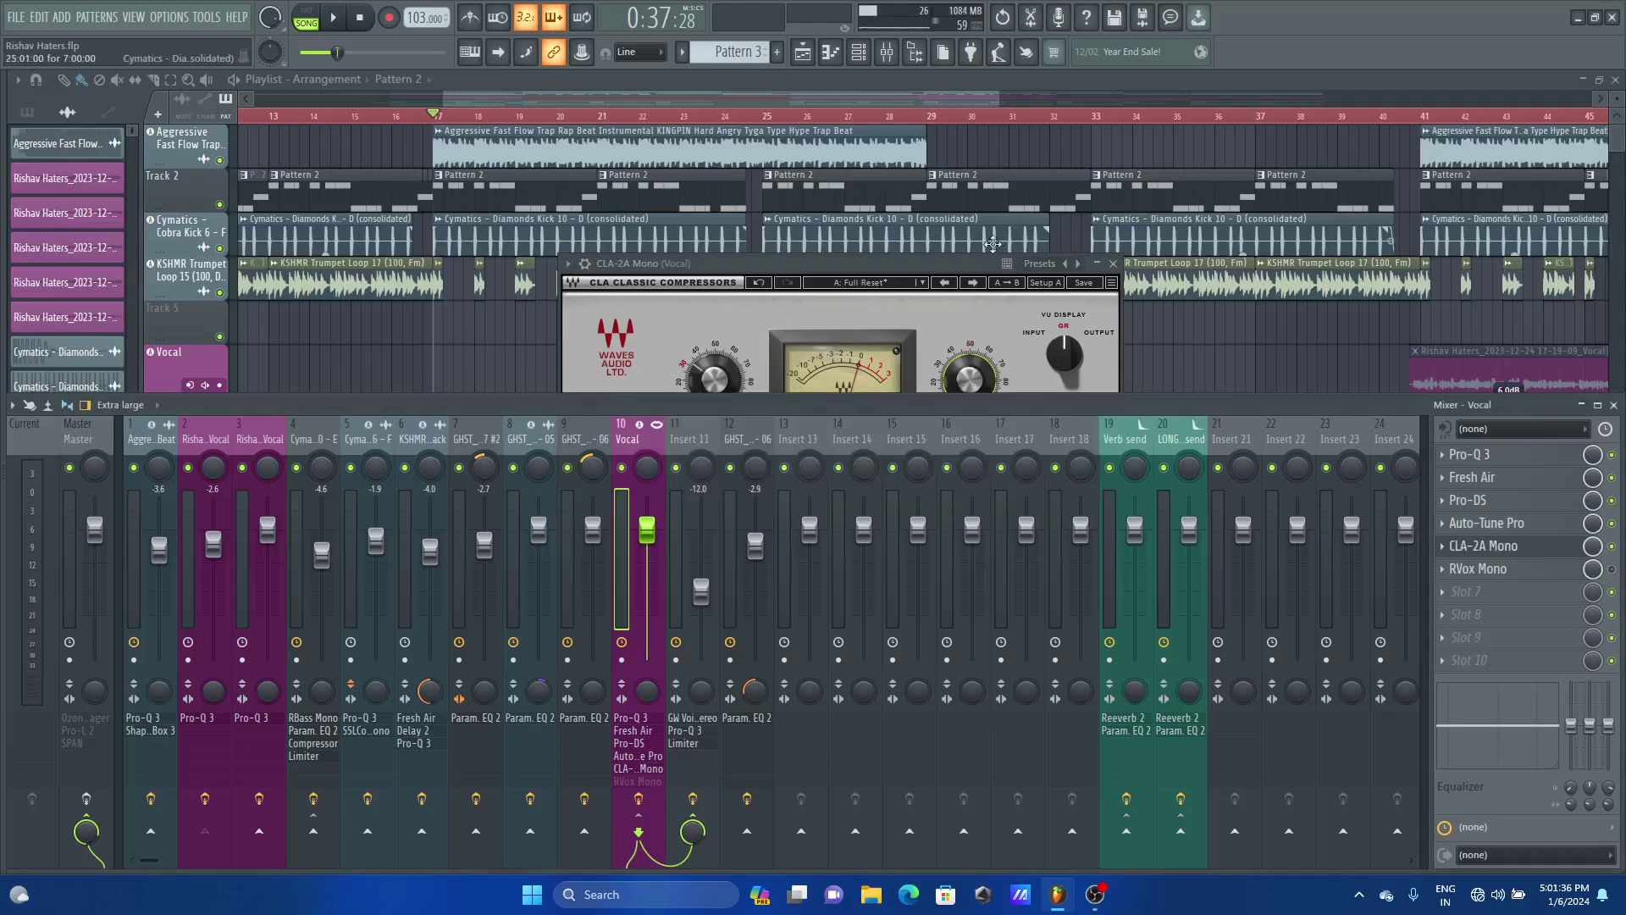
click(947, 266)
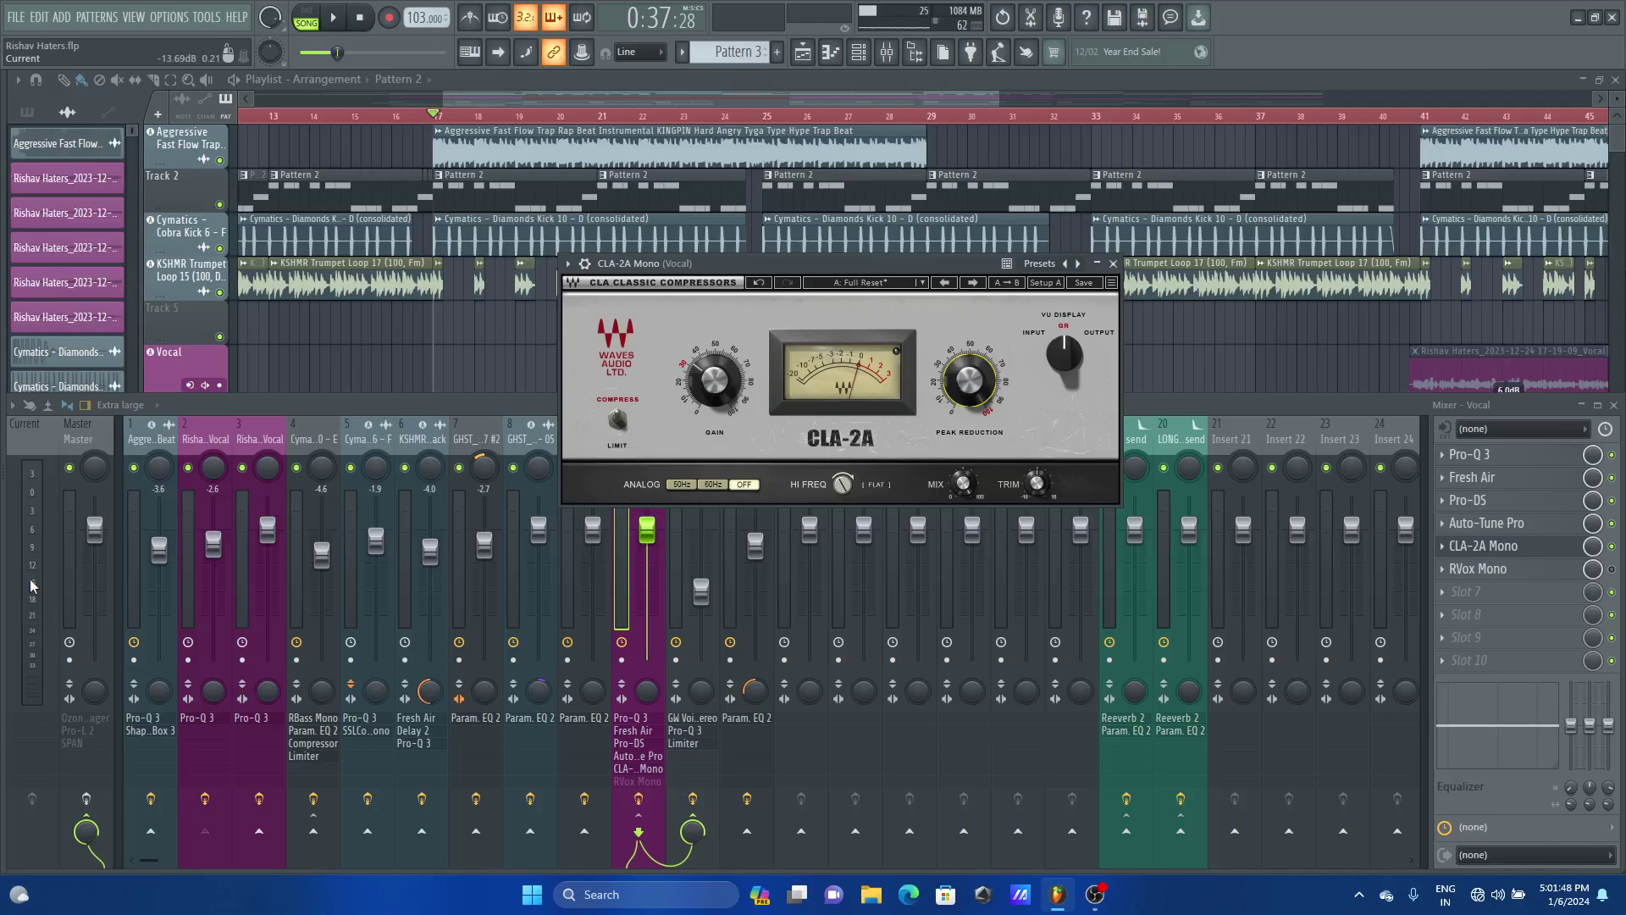
key(space)
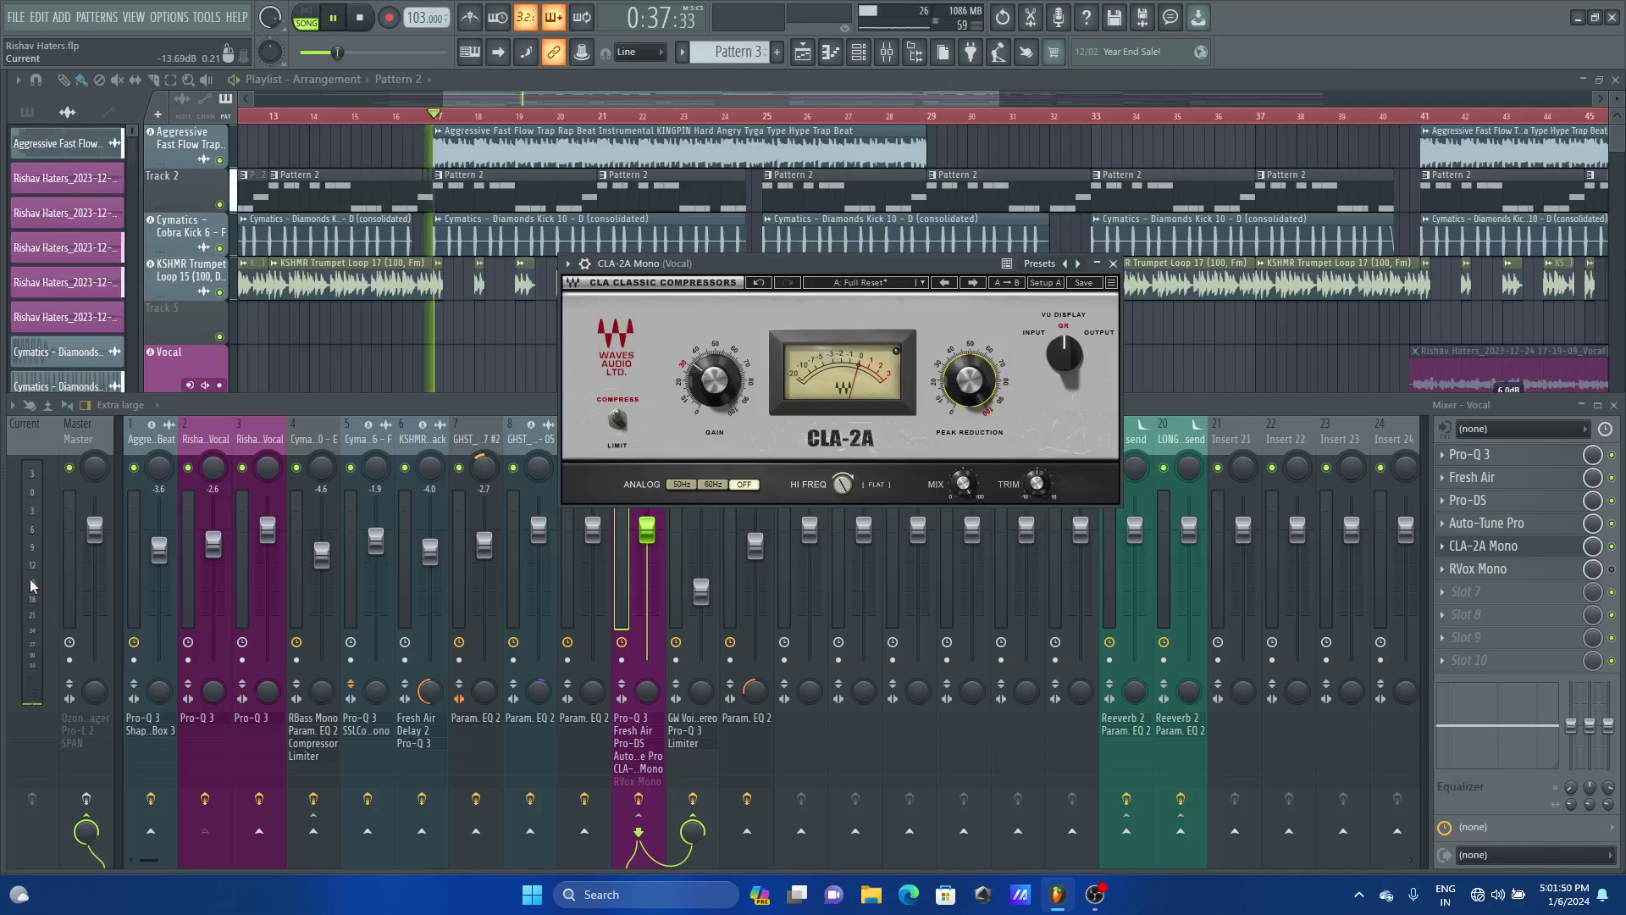
key(space)
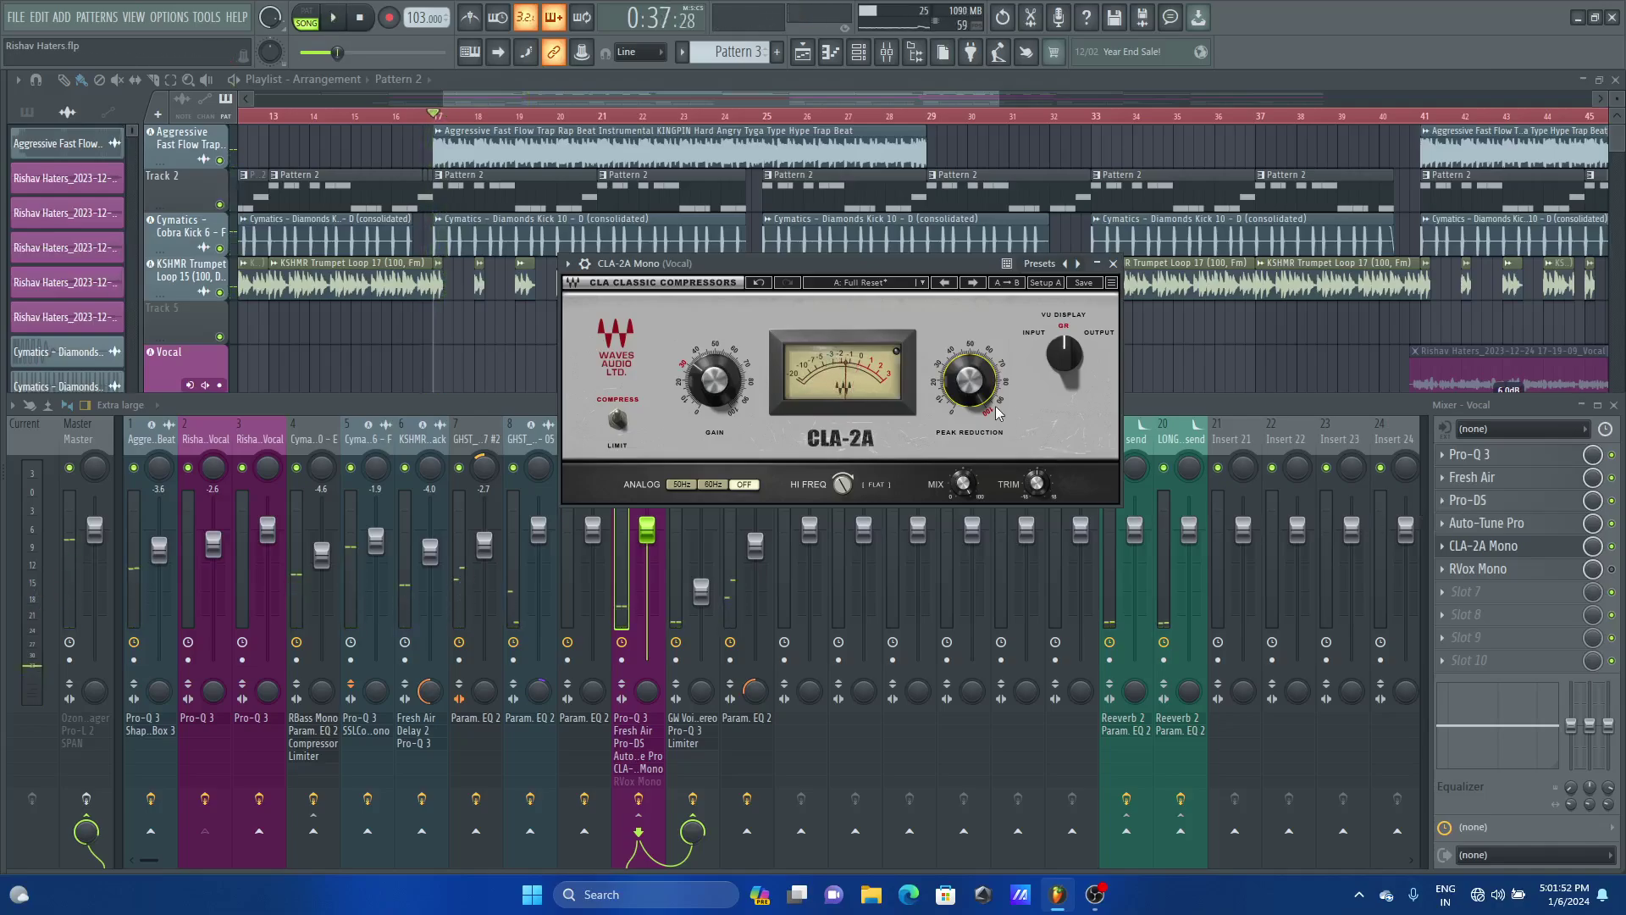
Try the CLA-2A peak reduction at 0 and play the mix repeatedly to check the Vocal track's level
drag(969, 380, 970, 383)
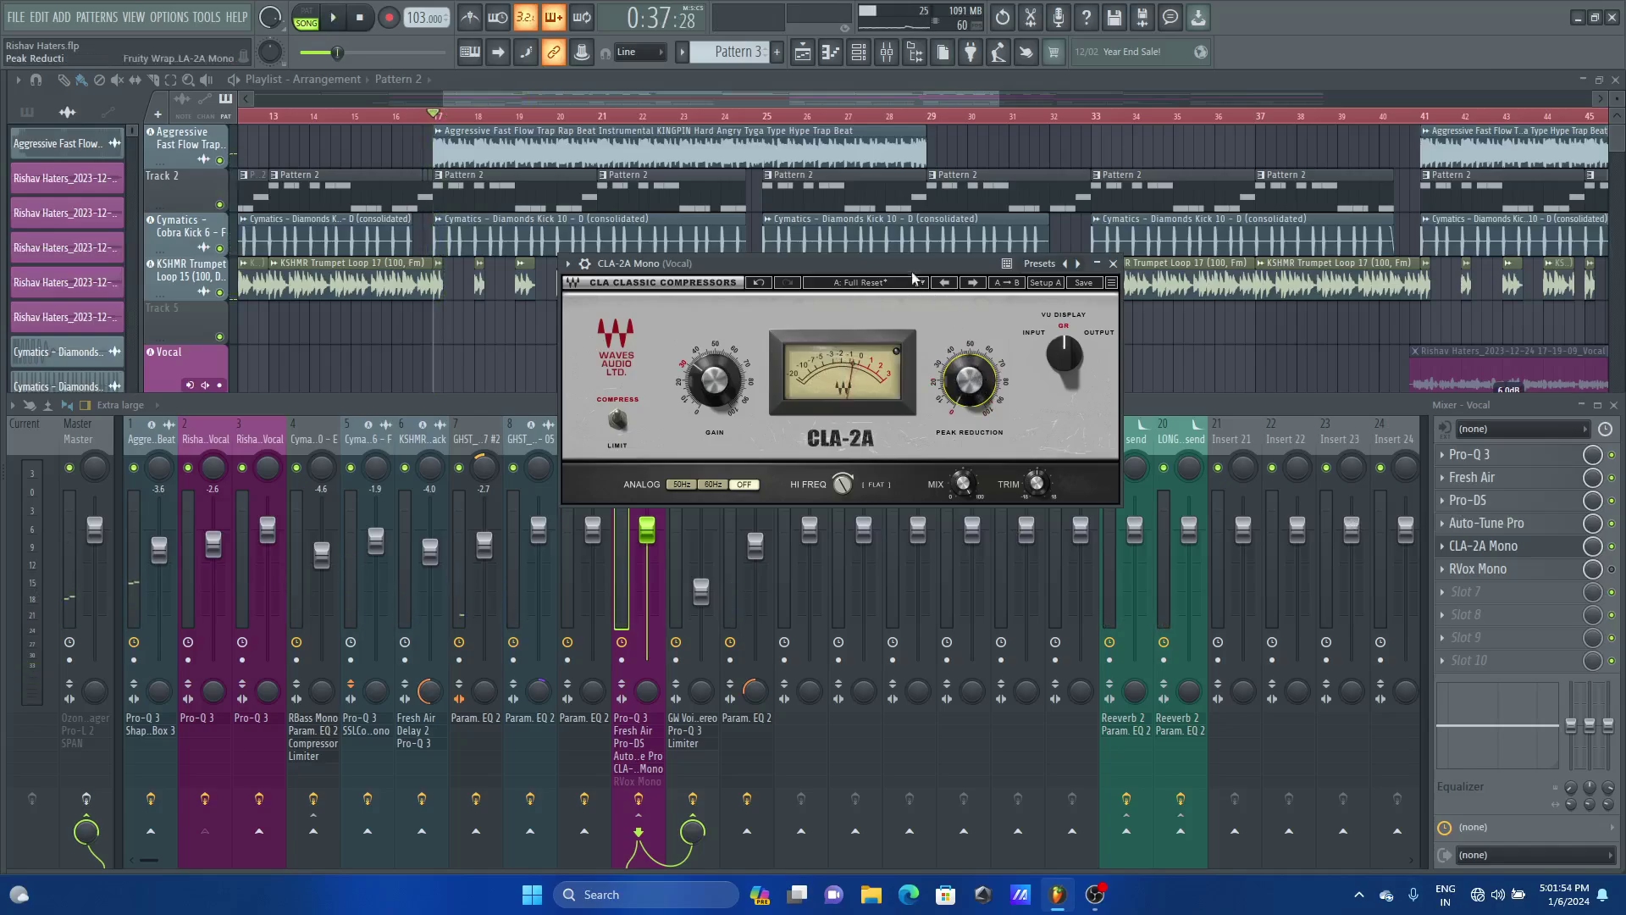
key(space)
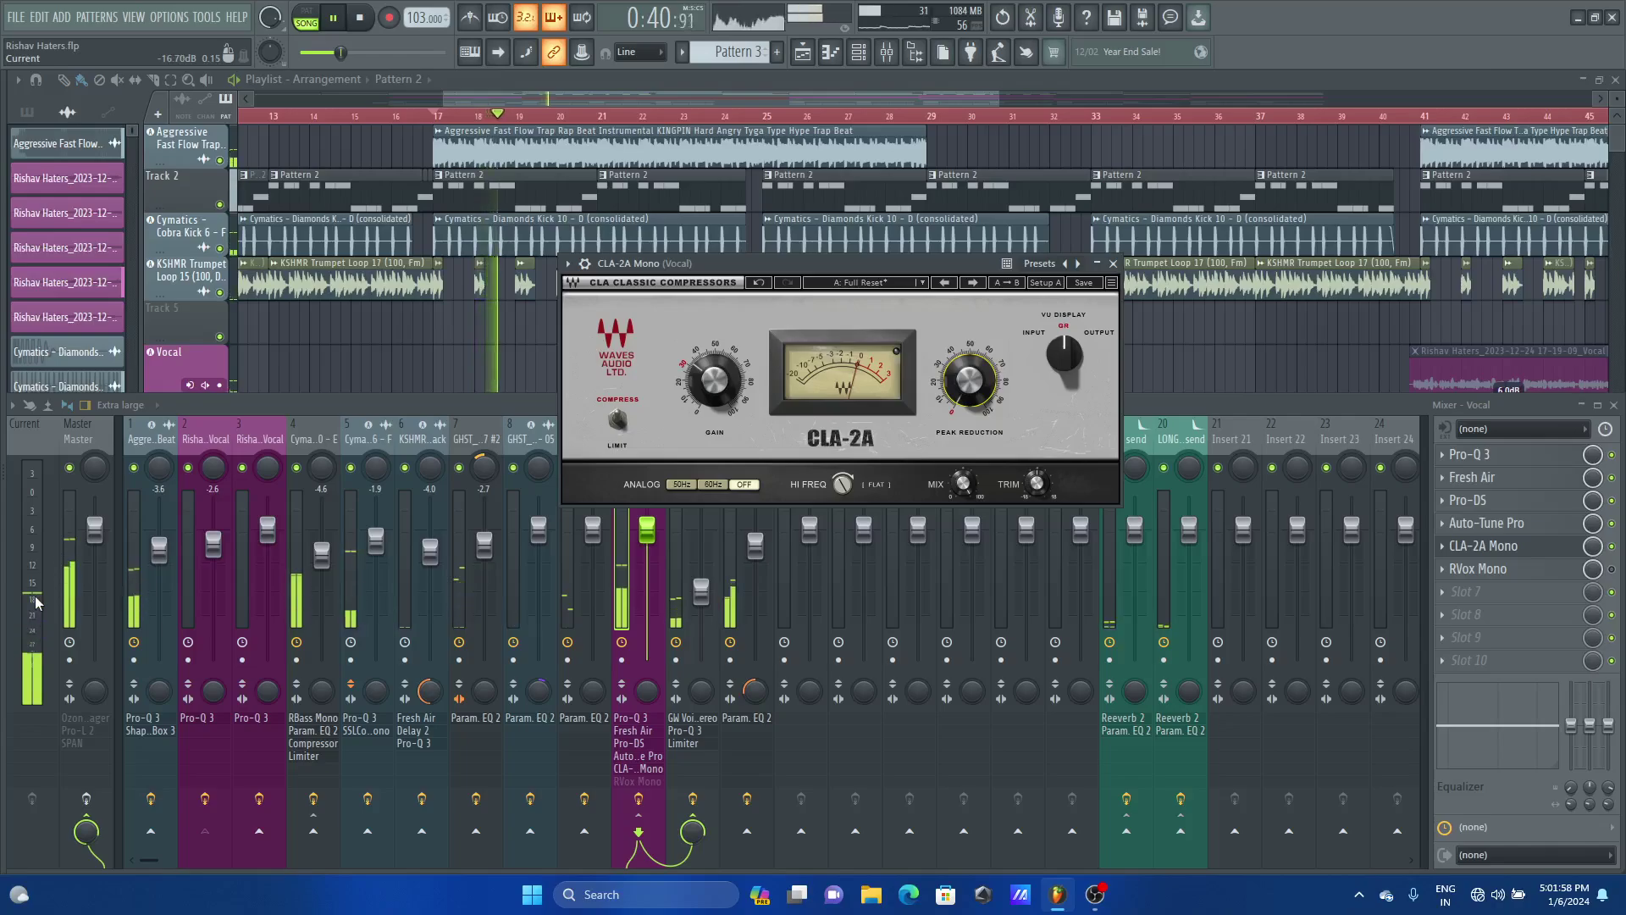
key(space)
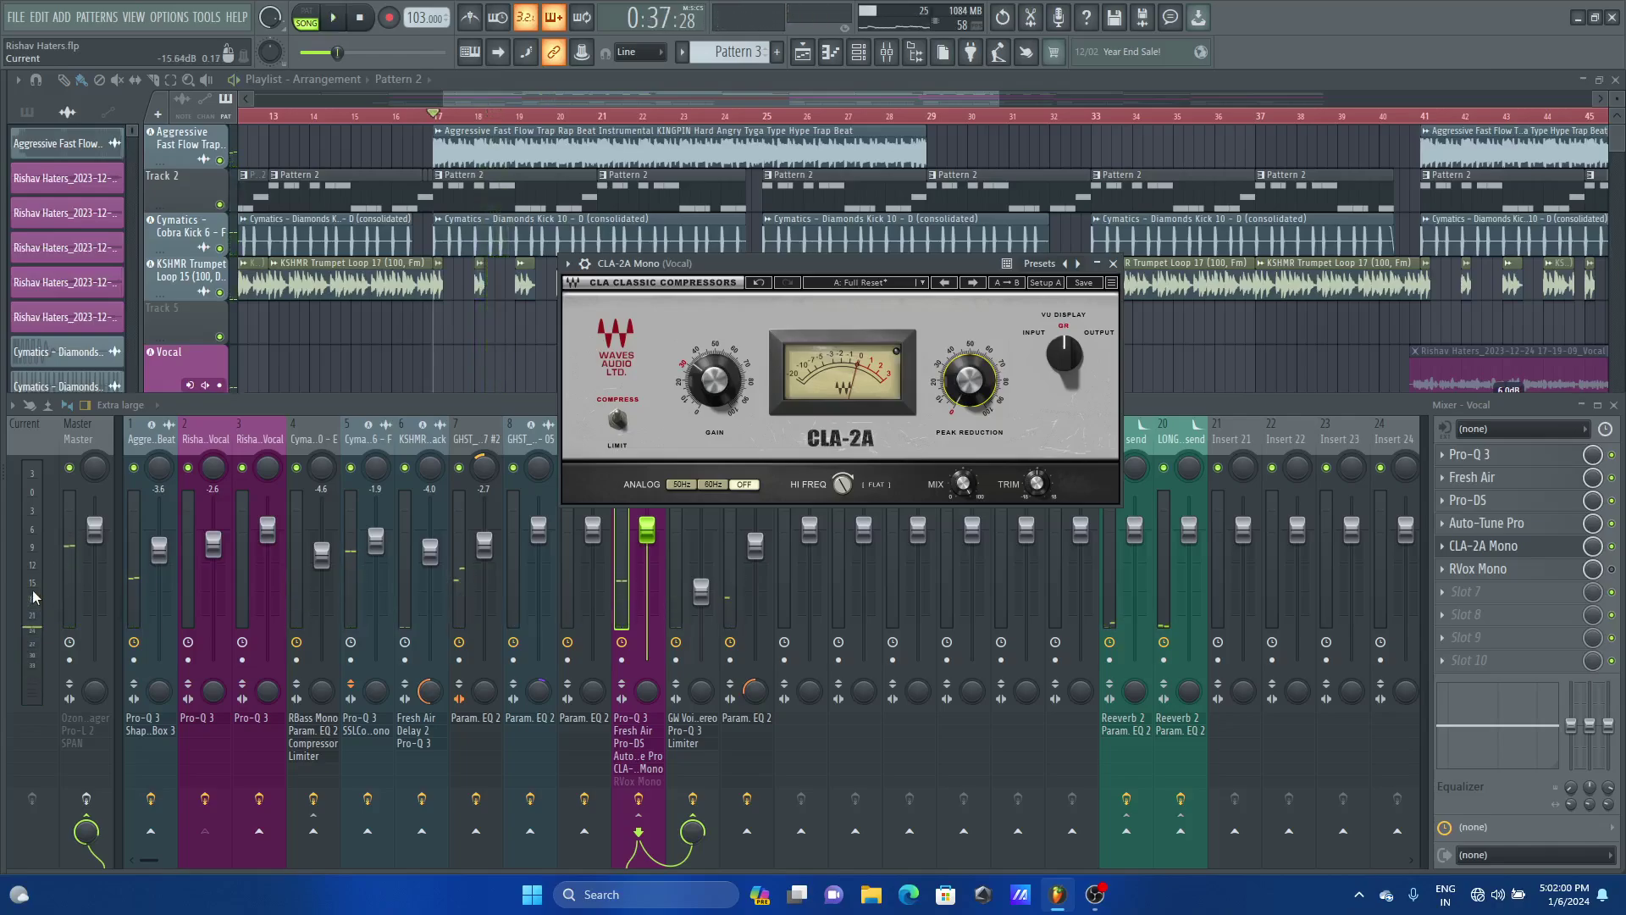
key(space)
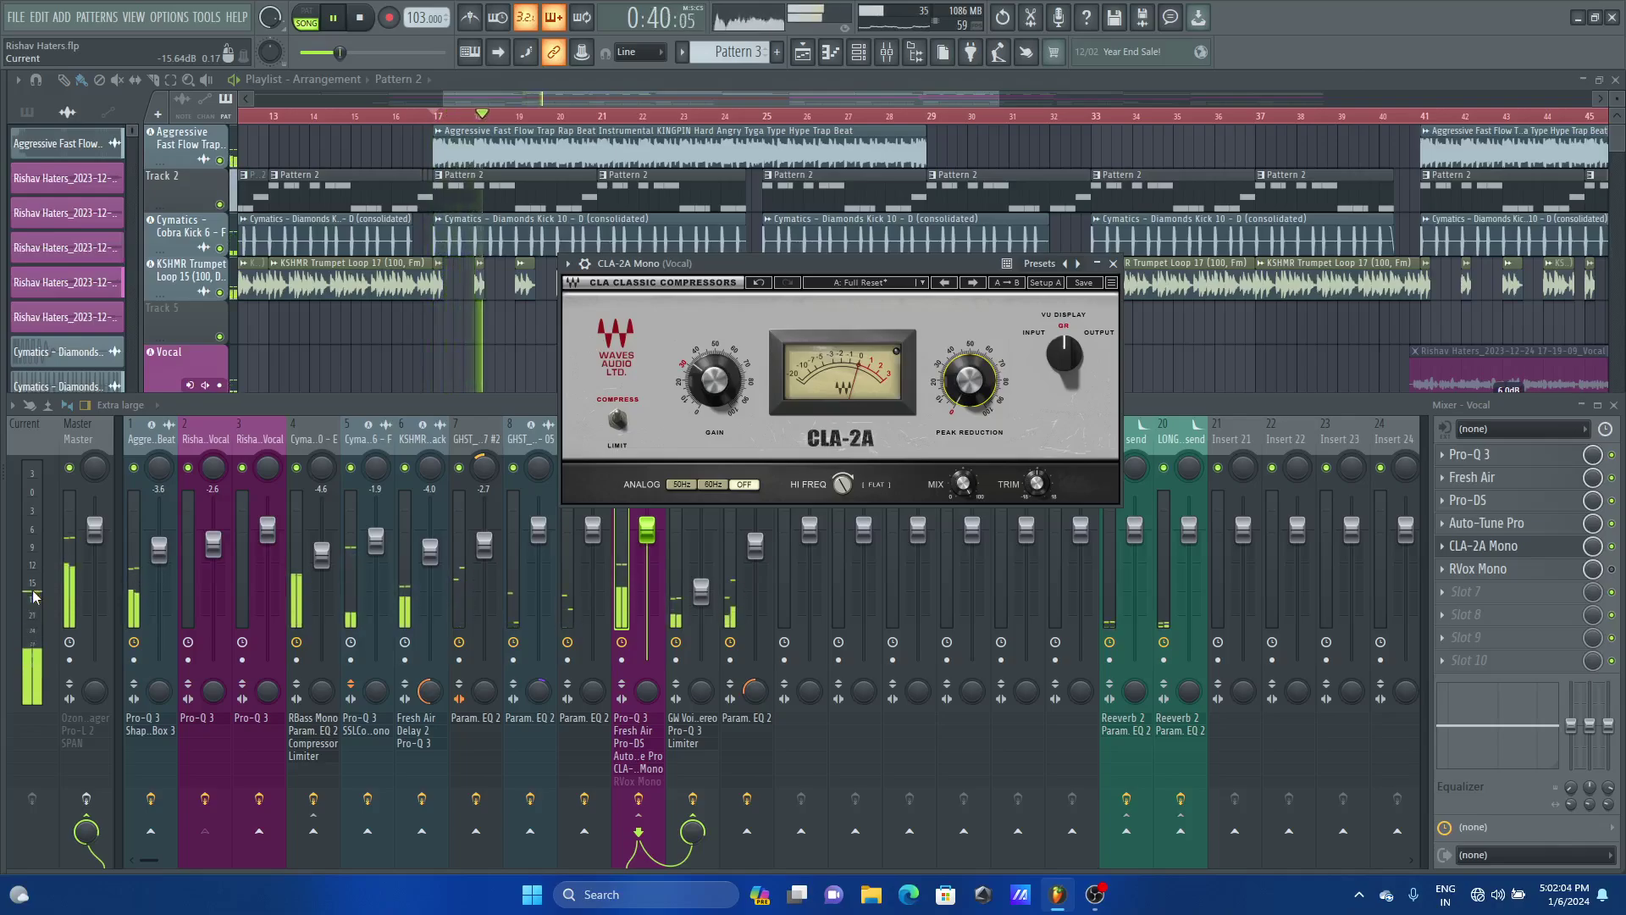
key(space)
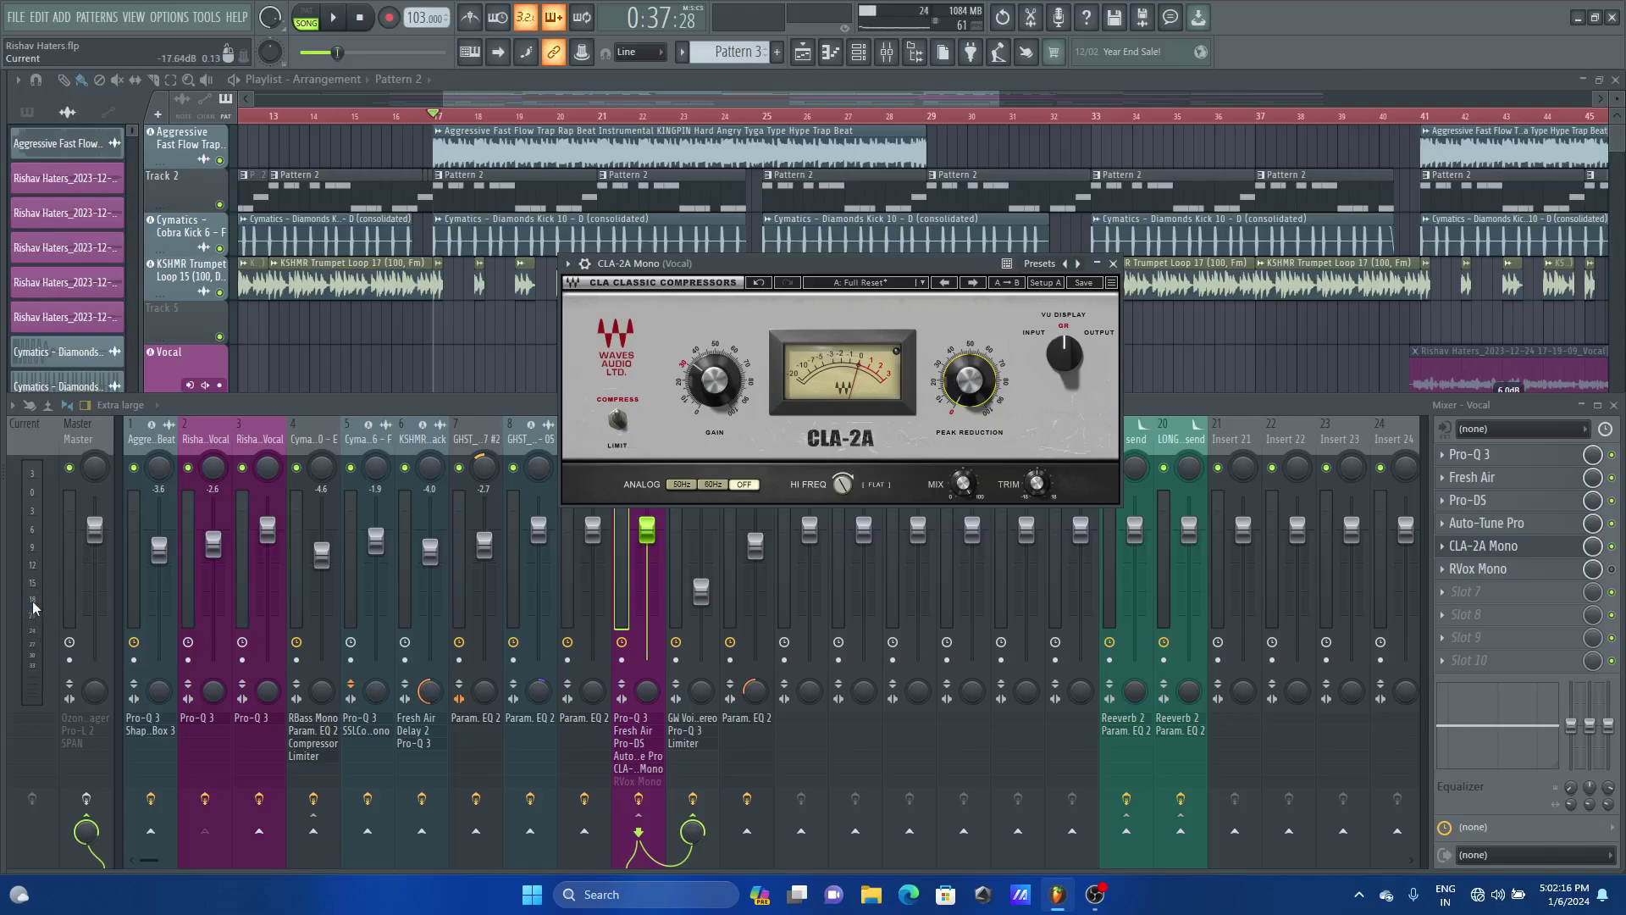
key(space)
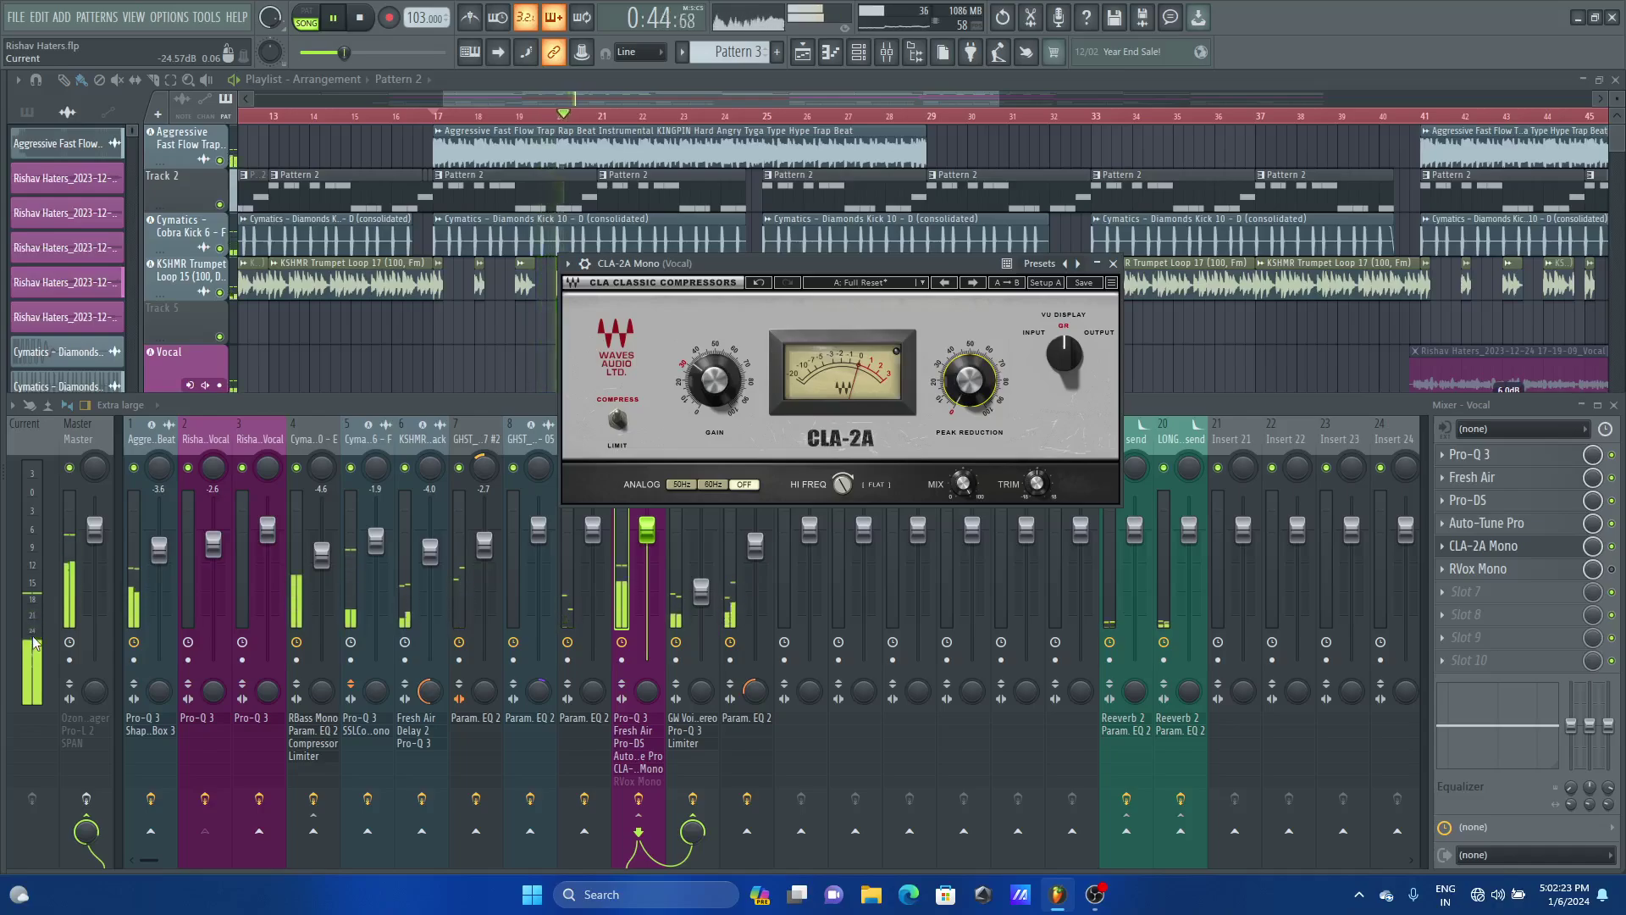
key(space)
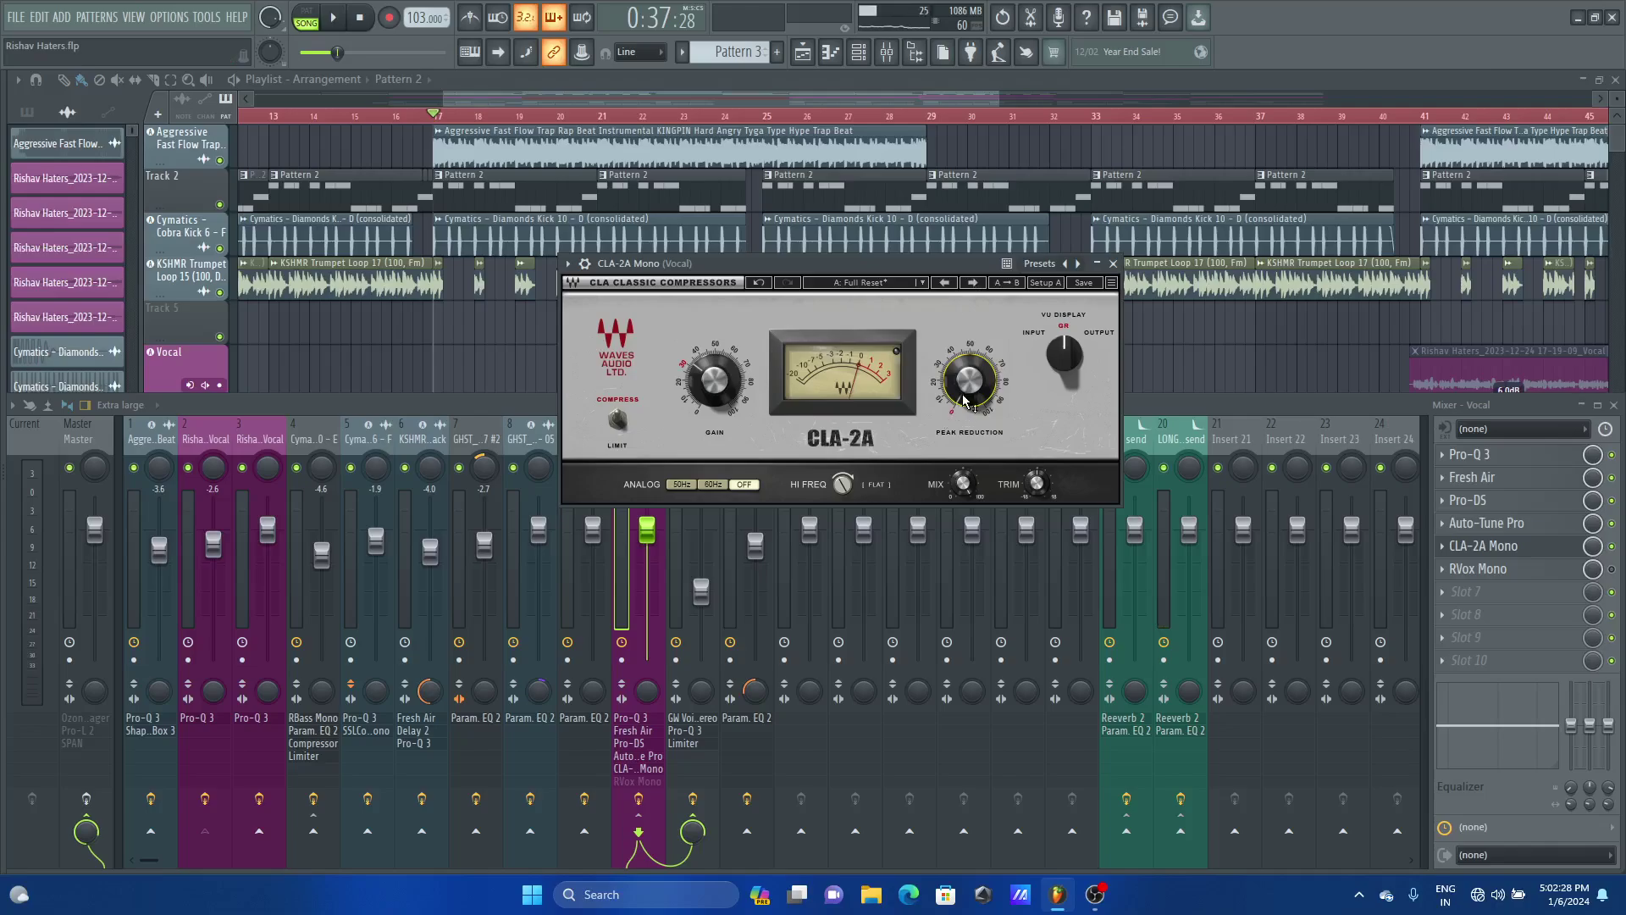
Save the project, set the CLA-2A peak reduction to 53.52 during playback, replay the mix and close the plugin
mouse_move(967, 401)
key(ctrl+s)
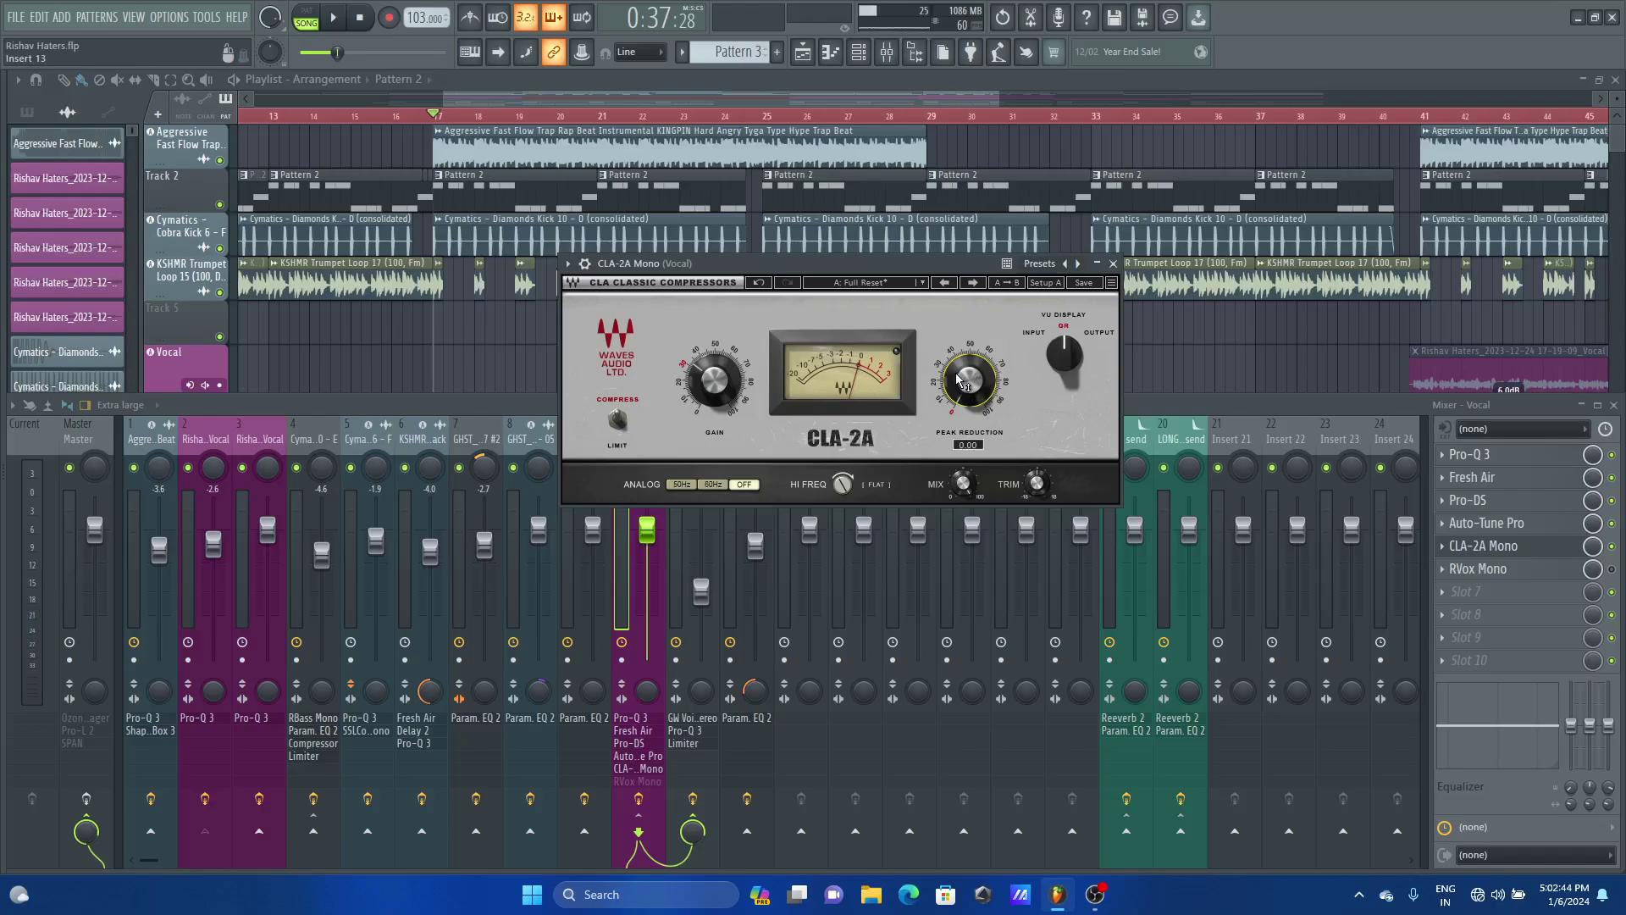
key(space)
mouse_move(957, 375)
mouse_down()
mouse_move(957, 336)
mouse_move(959, 377)
mouse_up()
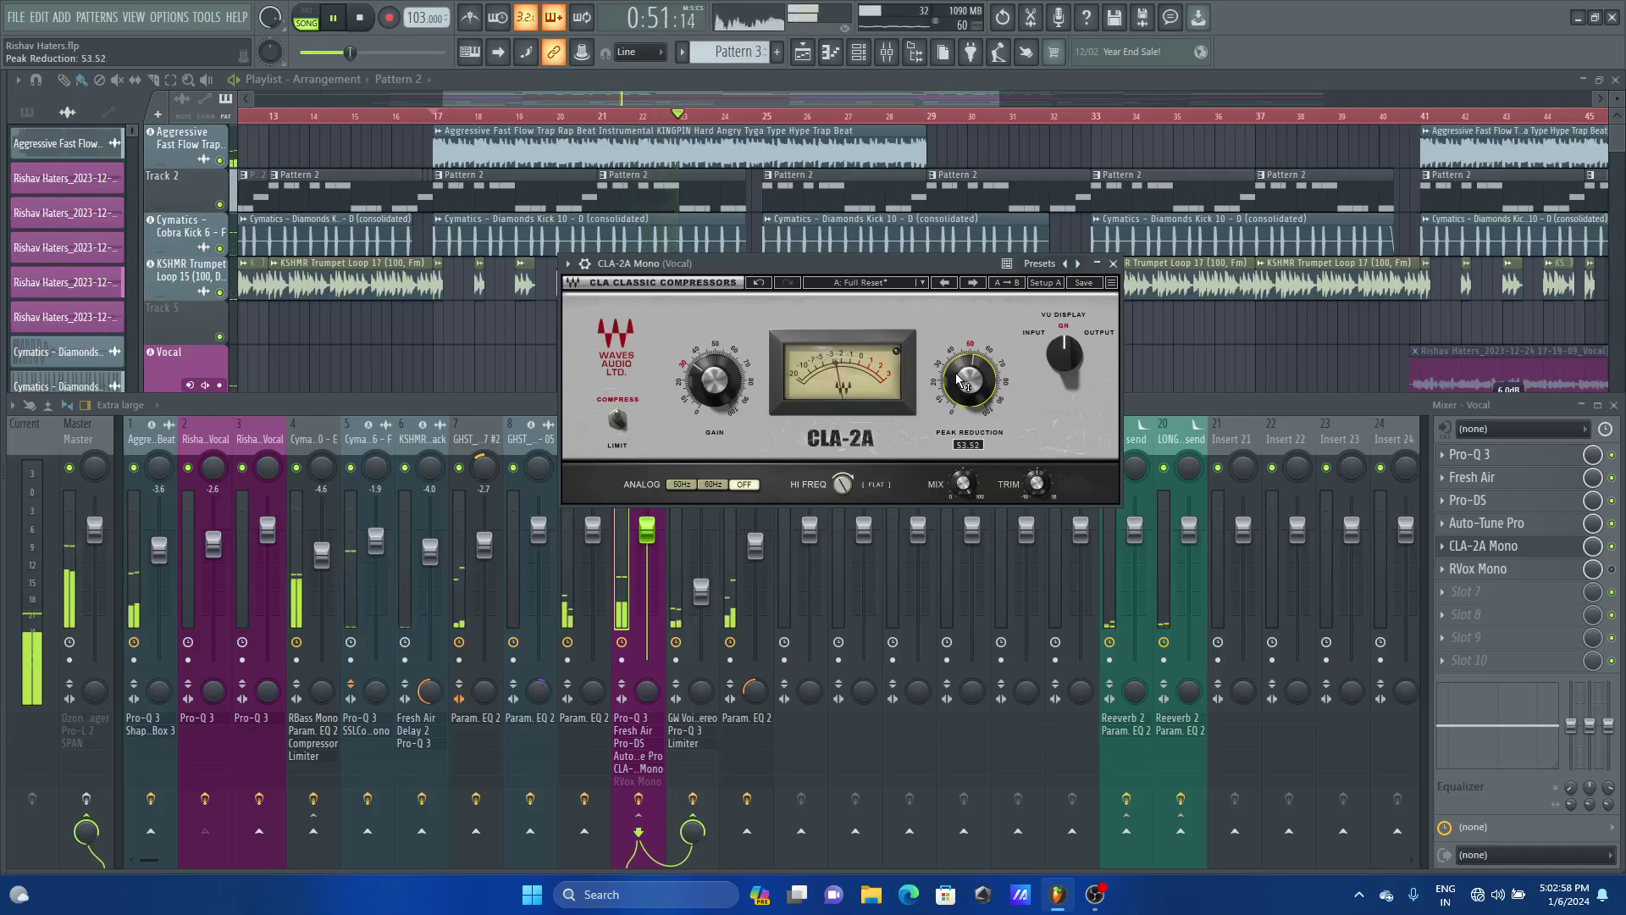
key(space)
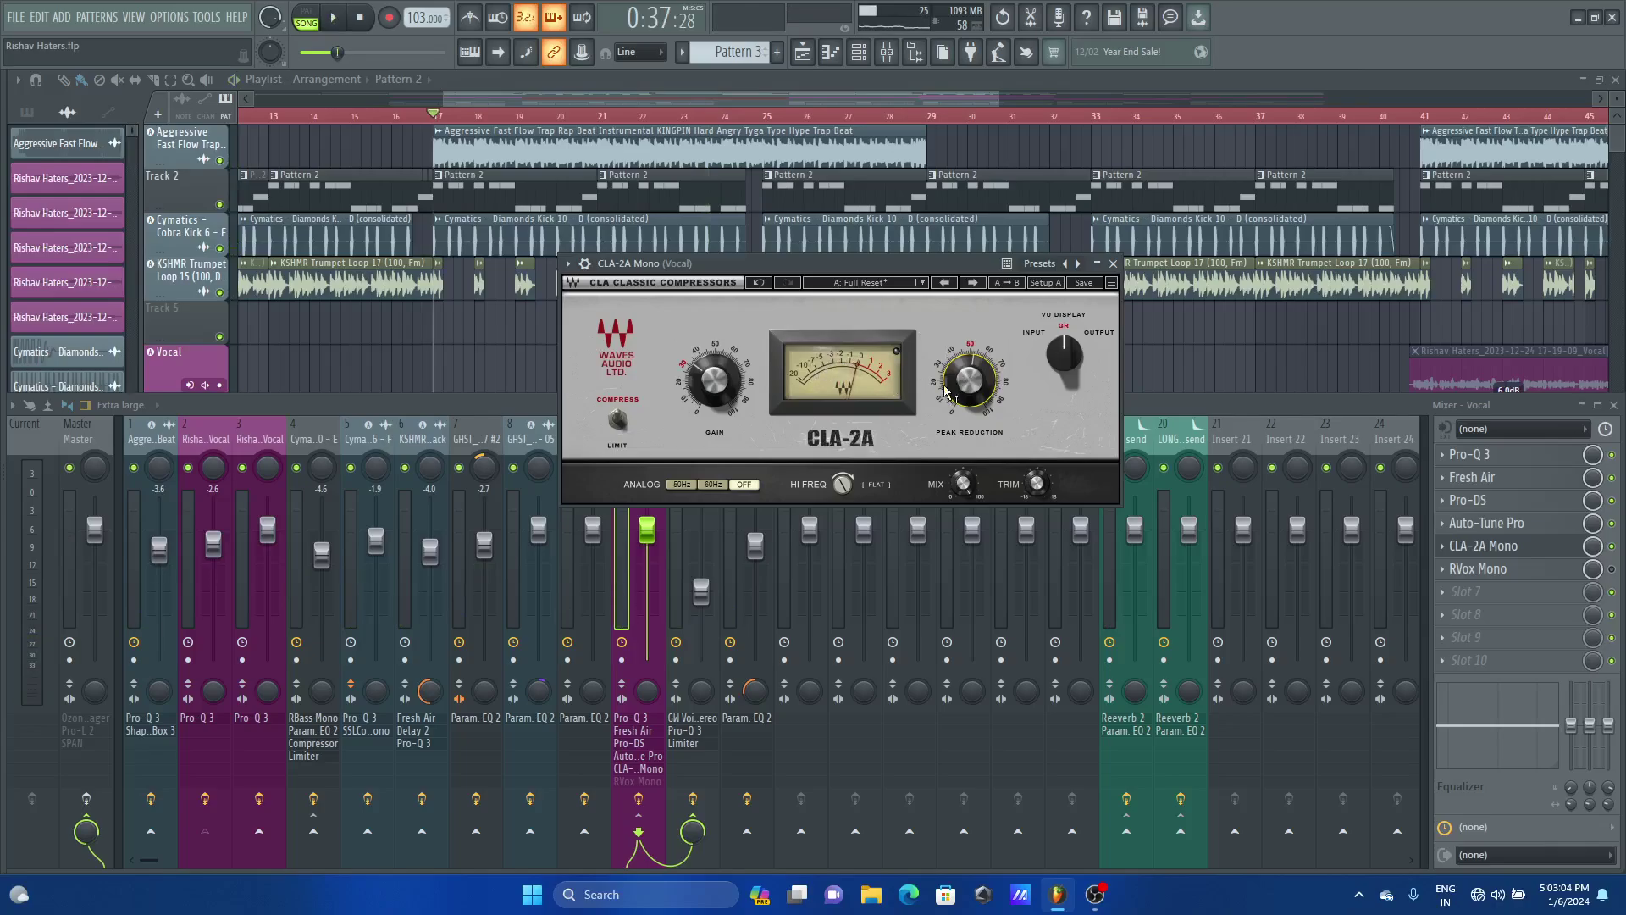
mouse_move(964, 391)
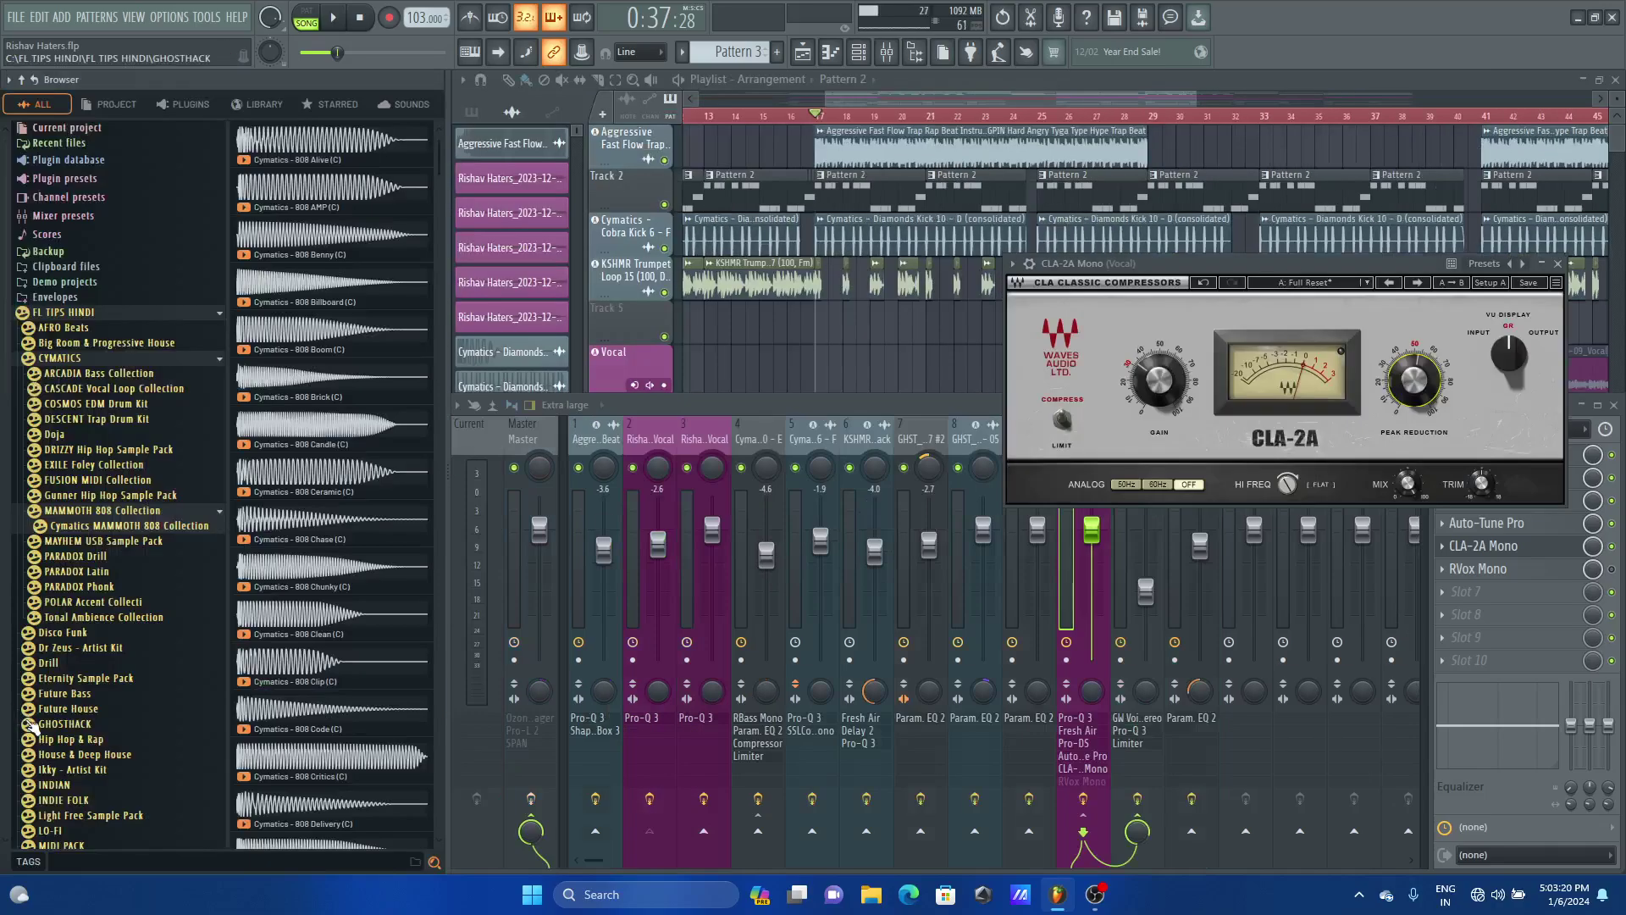
key(space)
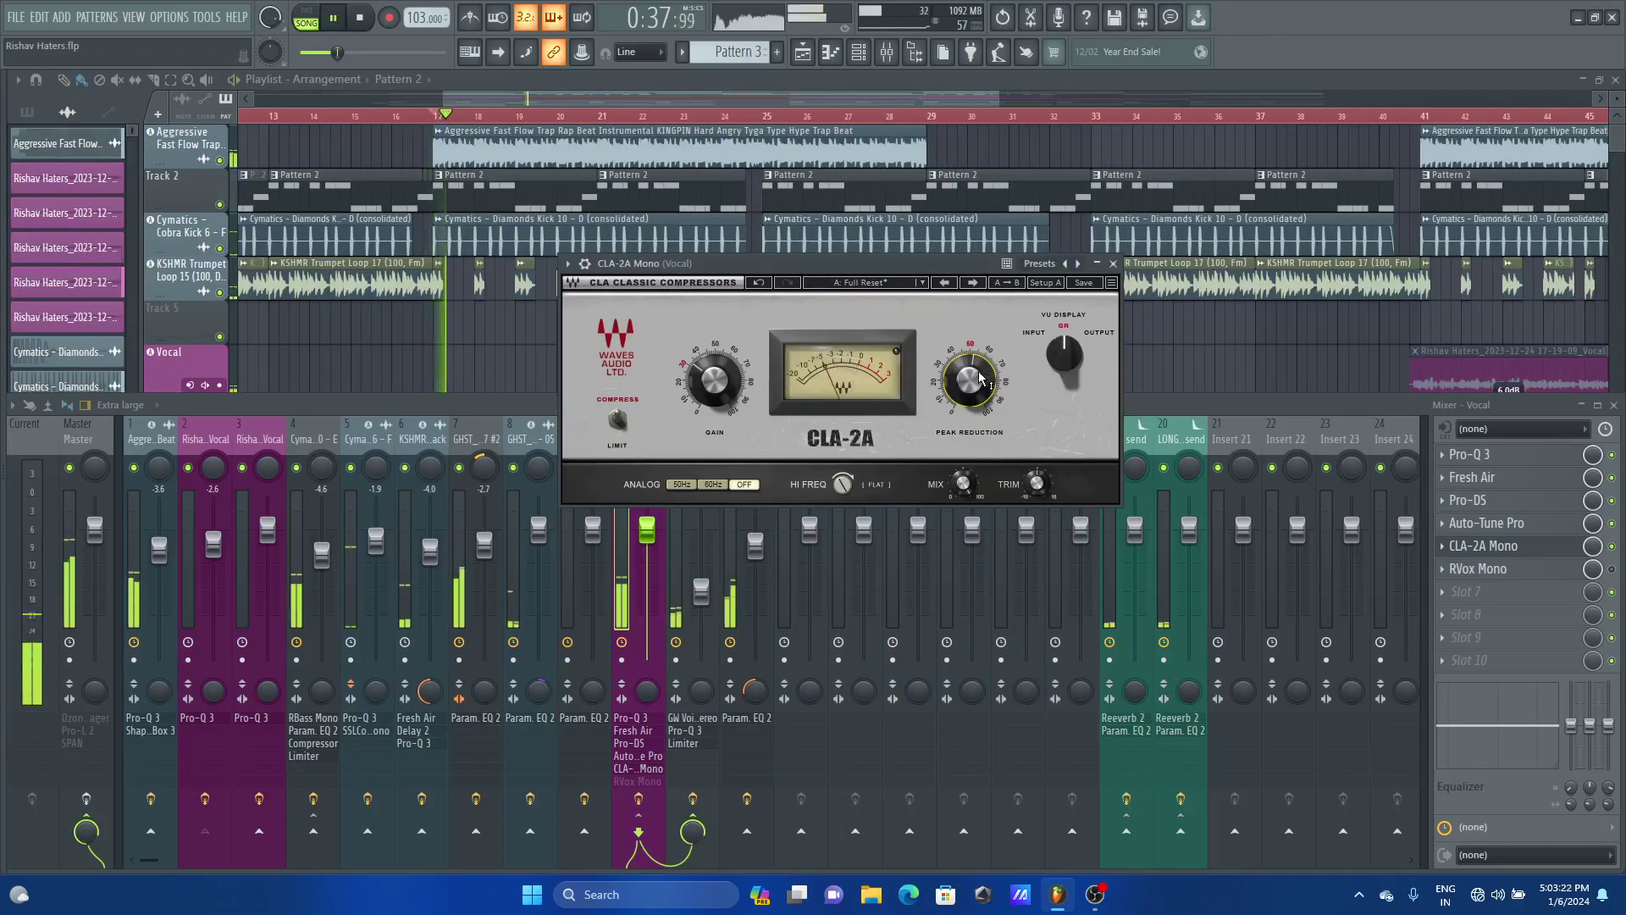
key(space)
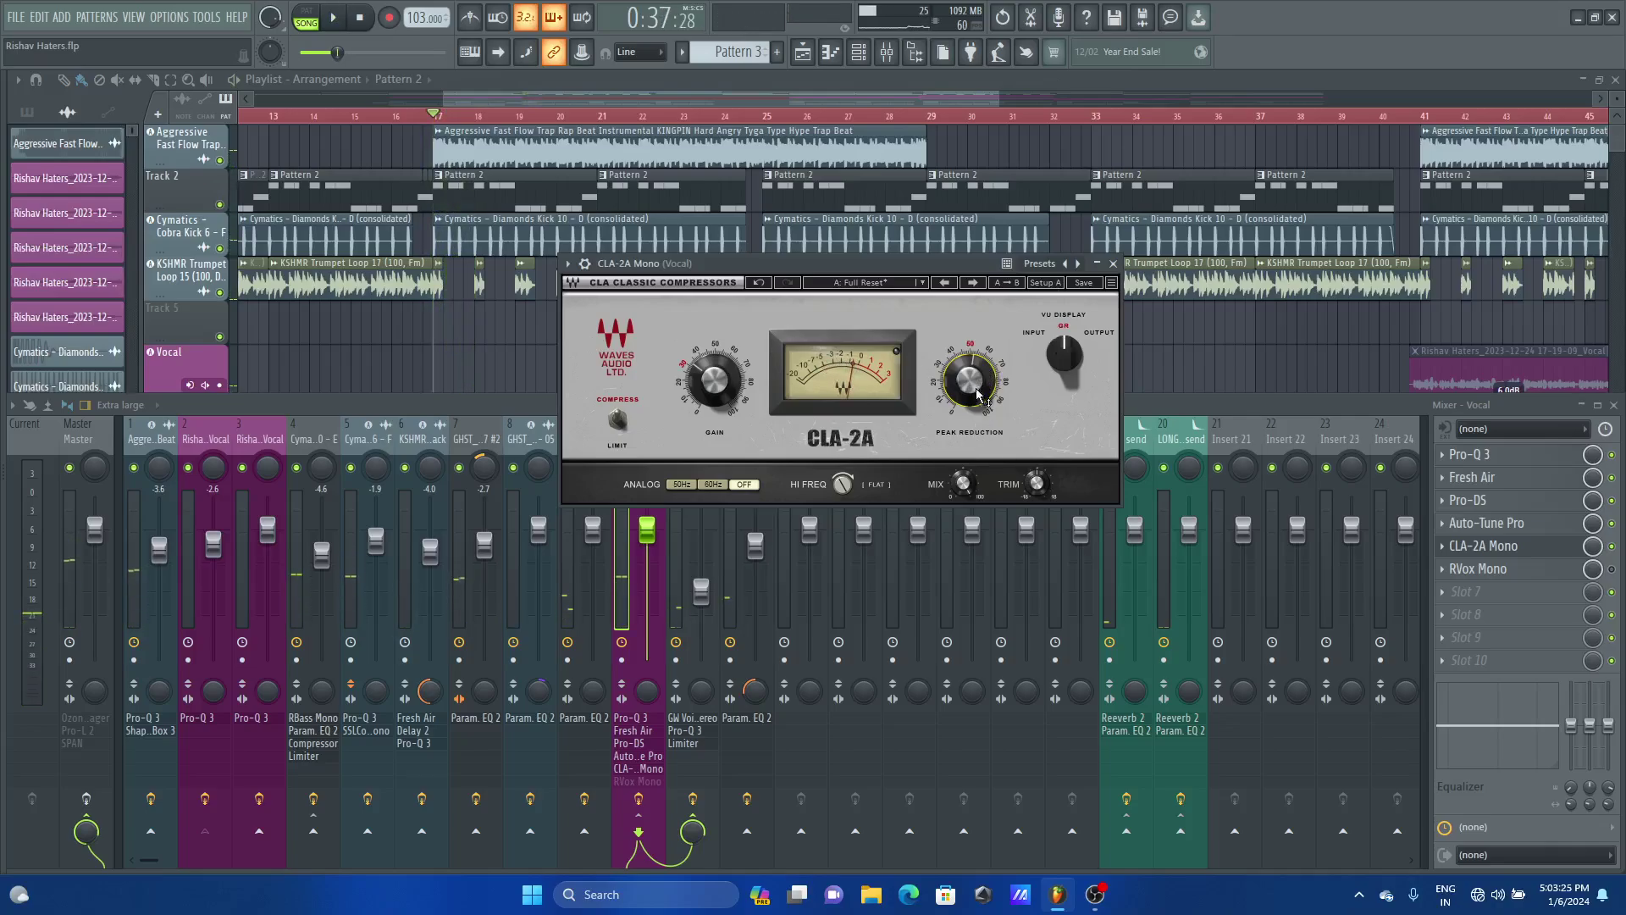
click(1113, 264)
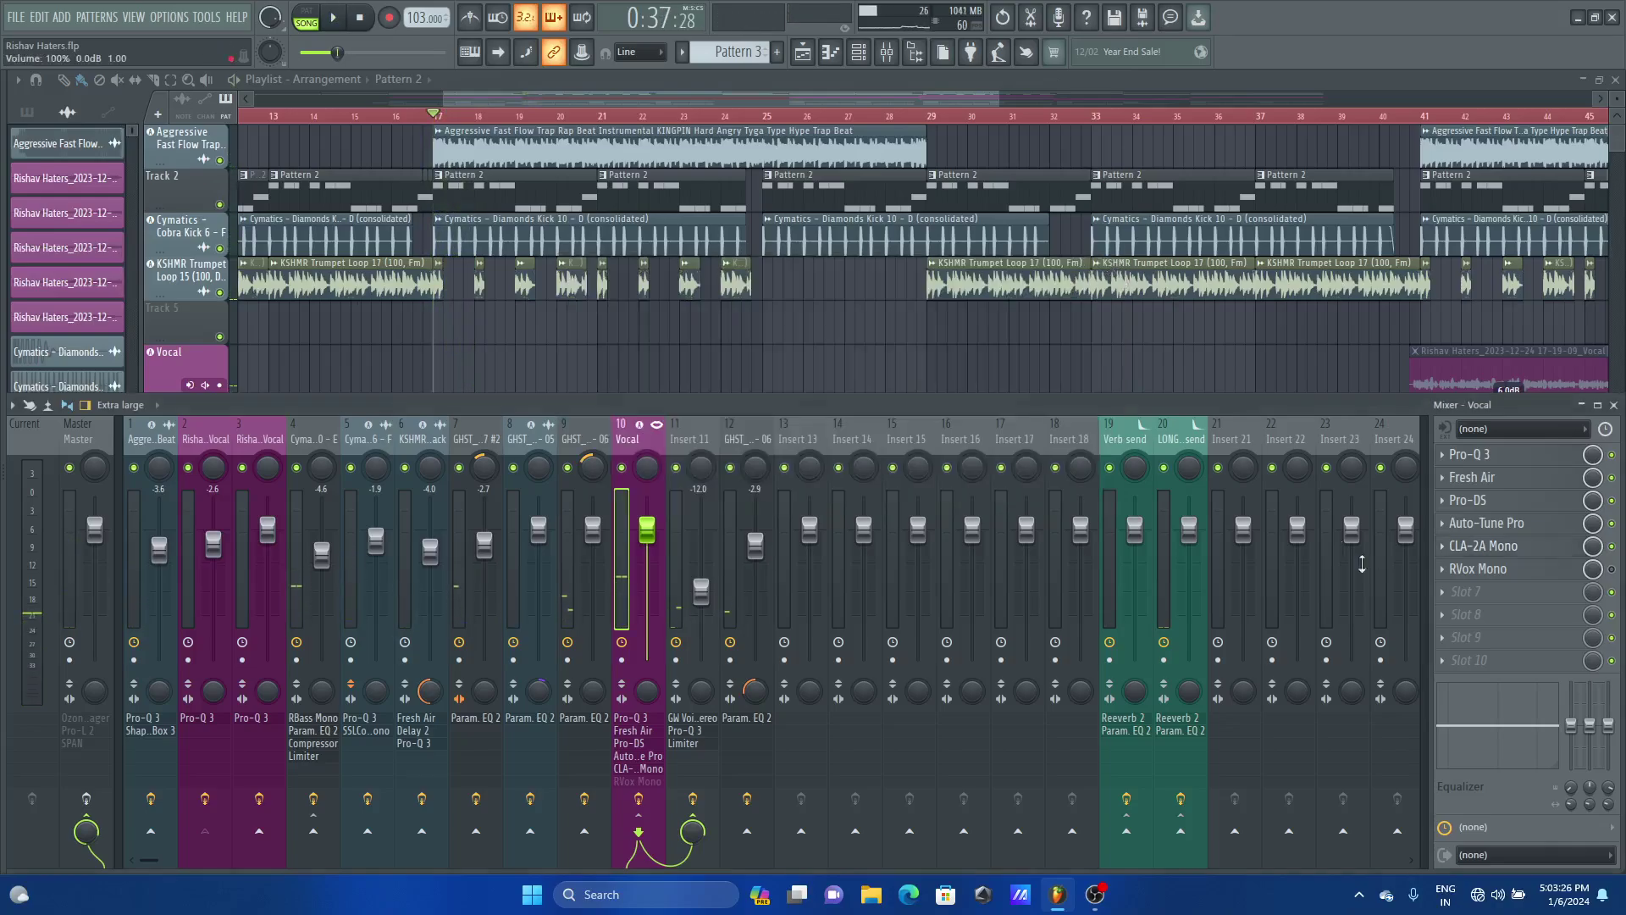
Enable RVox Mono, set its compression to -6.1 dB during playback, close the plugin and save the project
click(1567, 568)
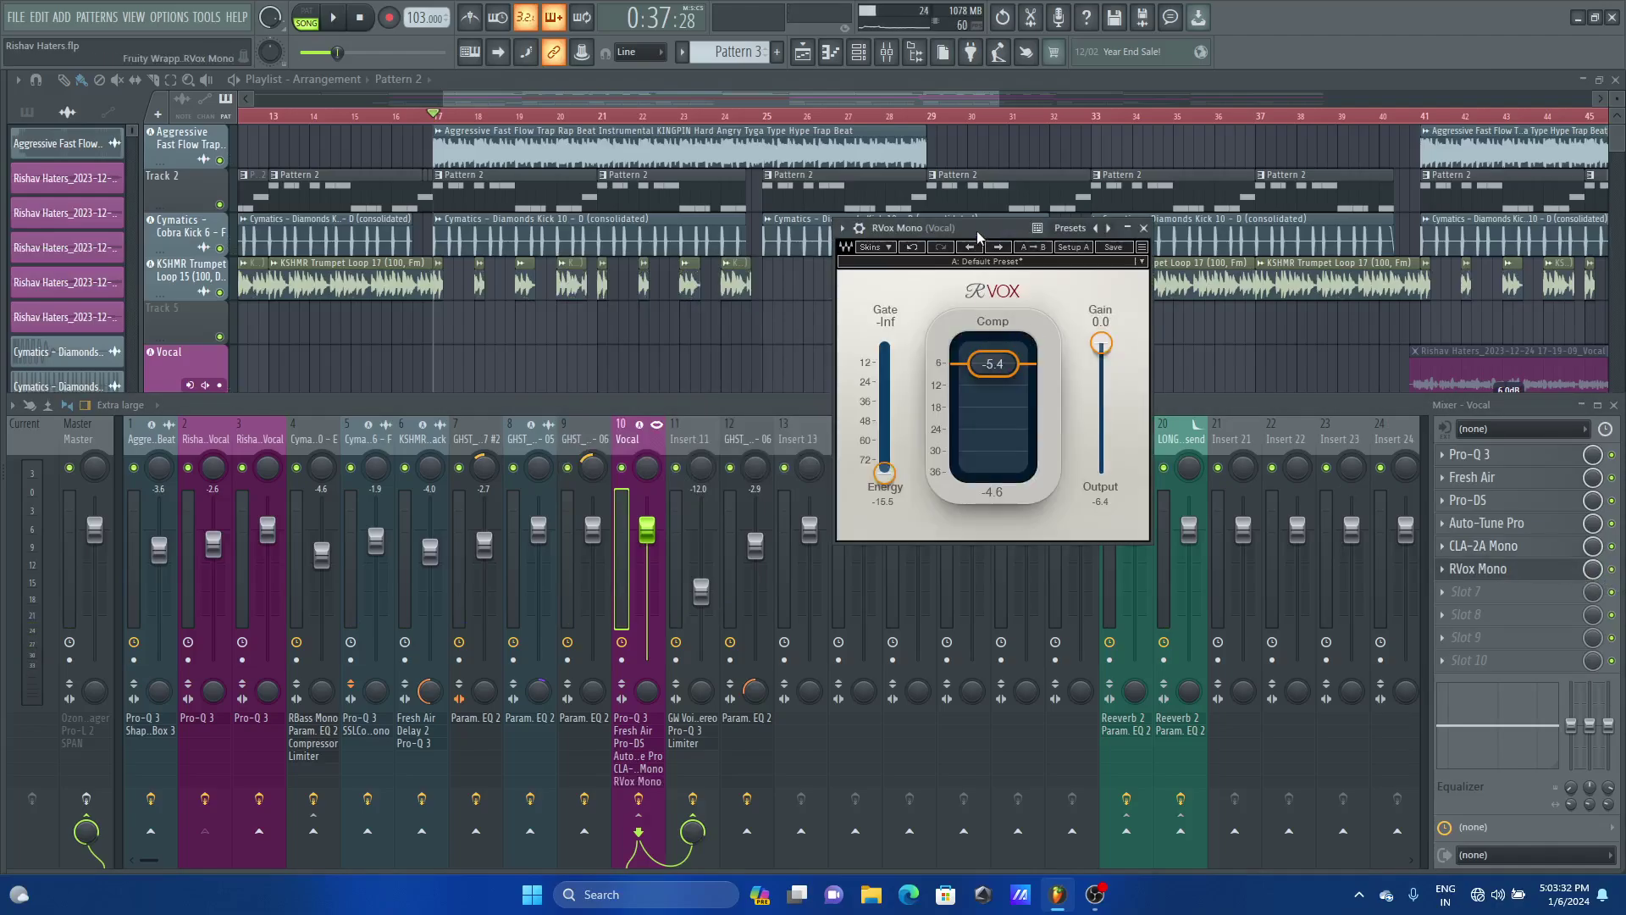
drag(978, 231, 961, 233)
key(space)
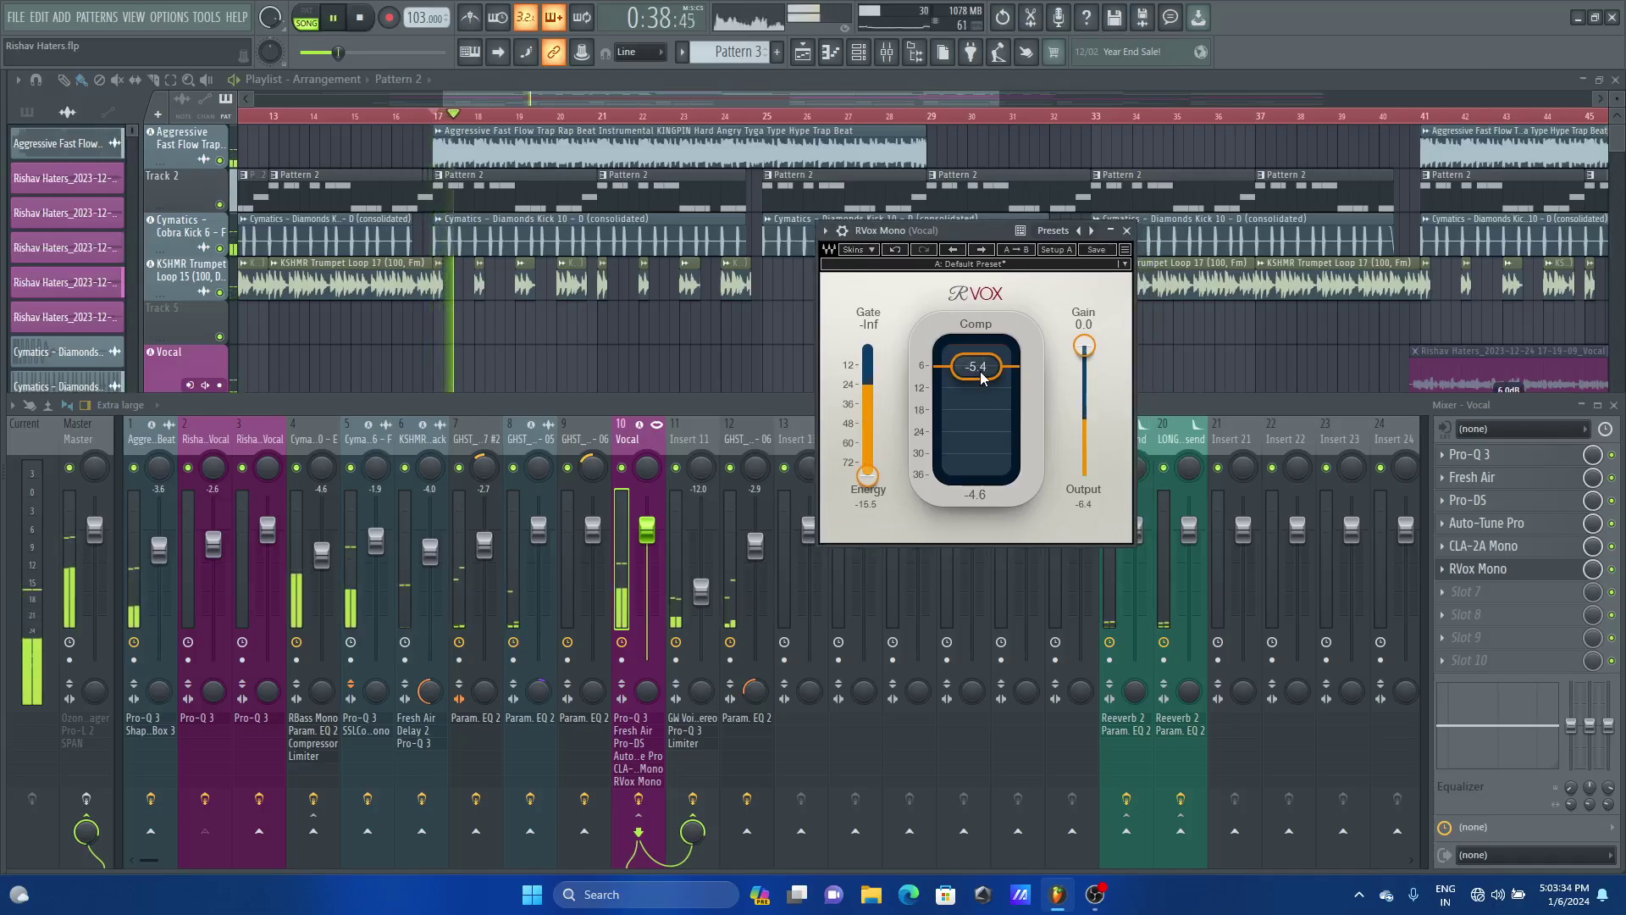
drag(982, 378, 982, 386)
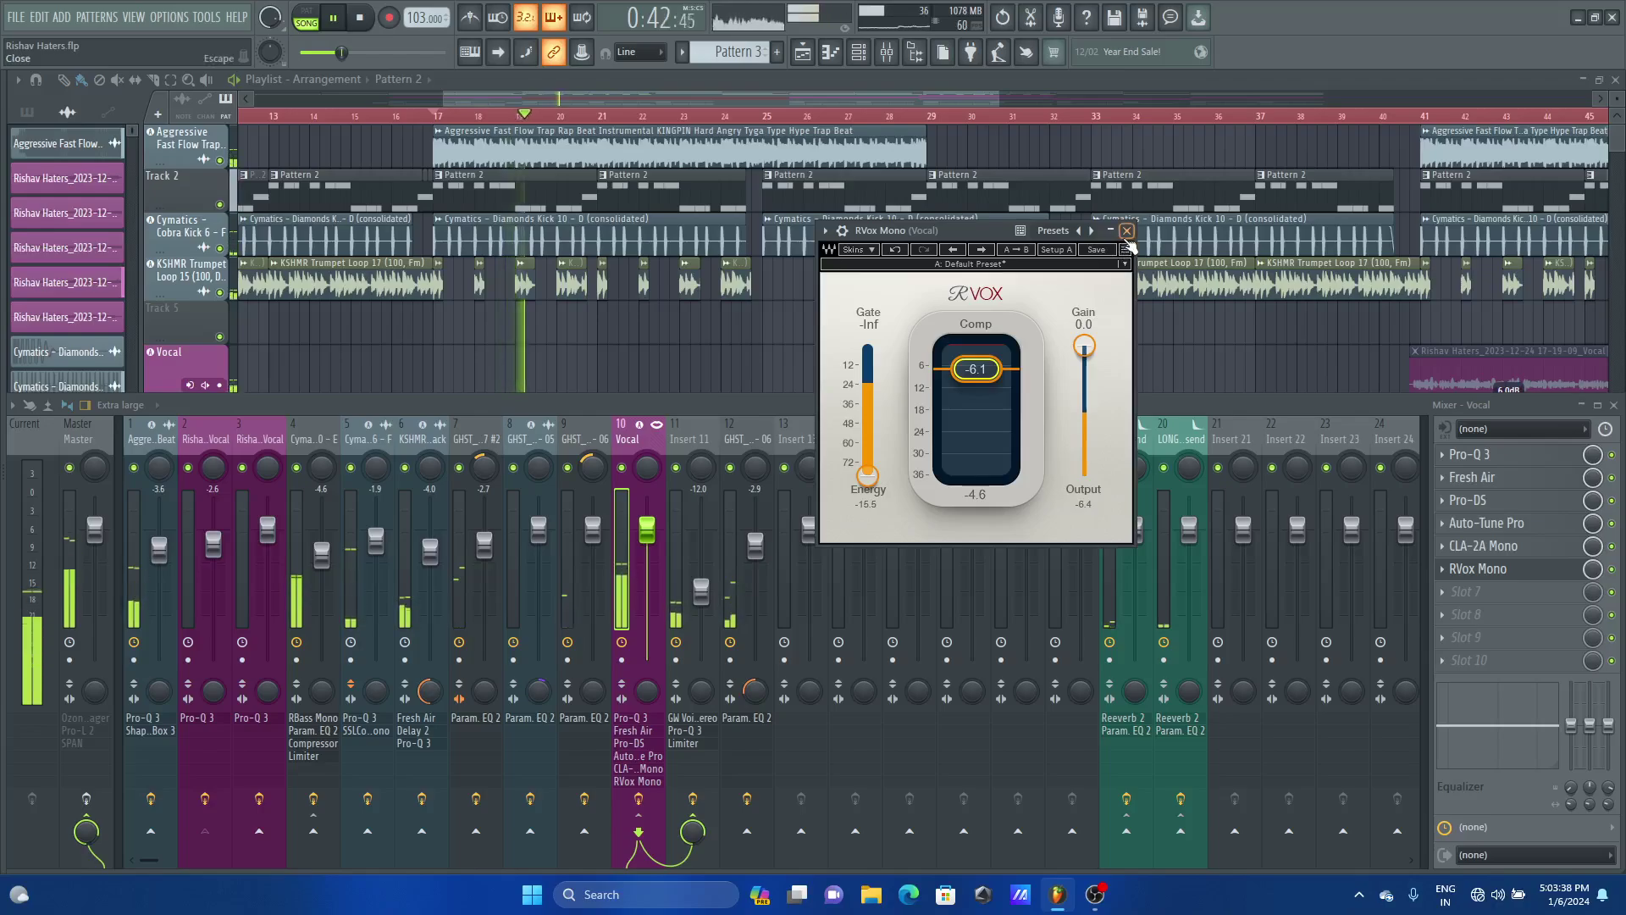
click(1127, 230)
key(space)
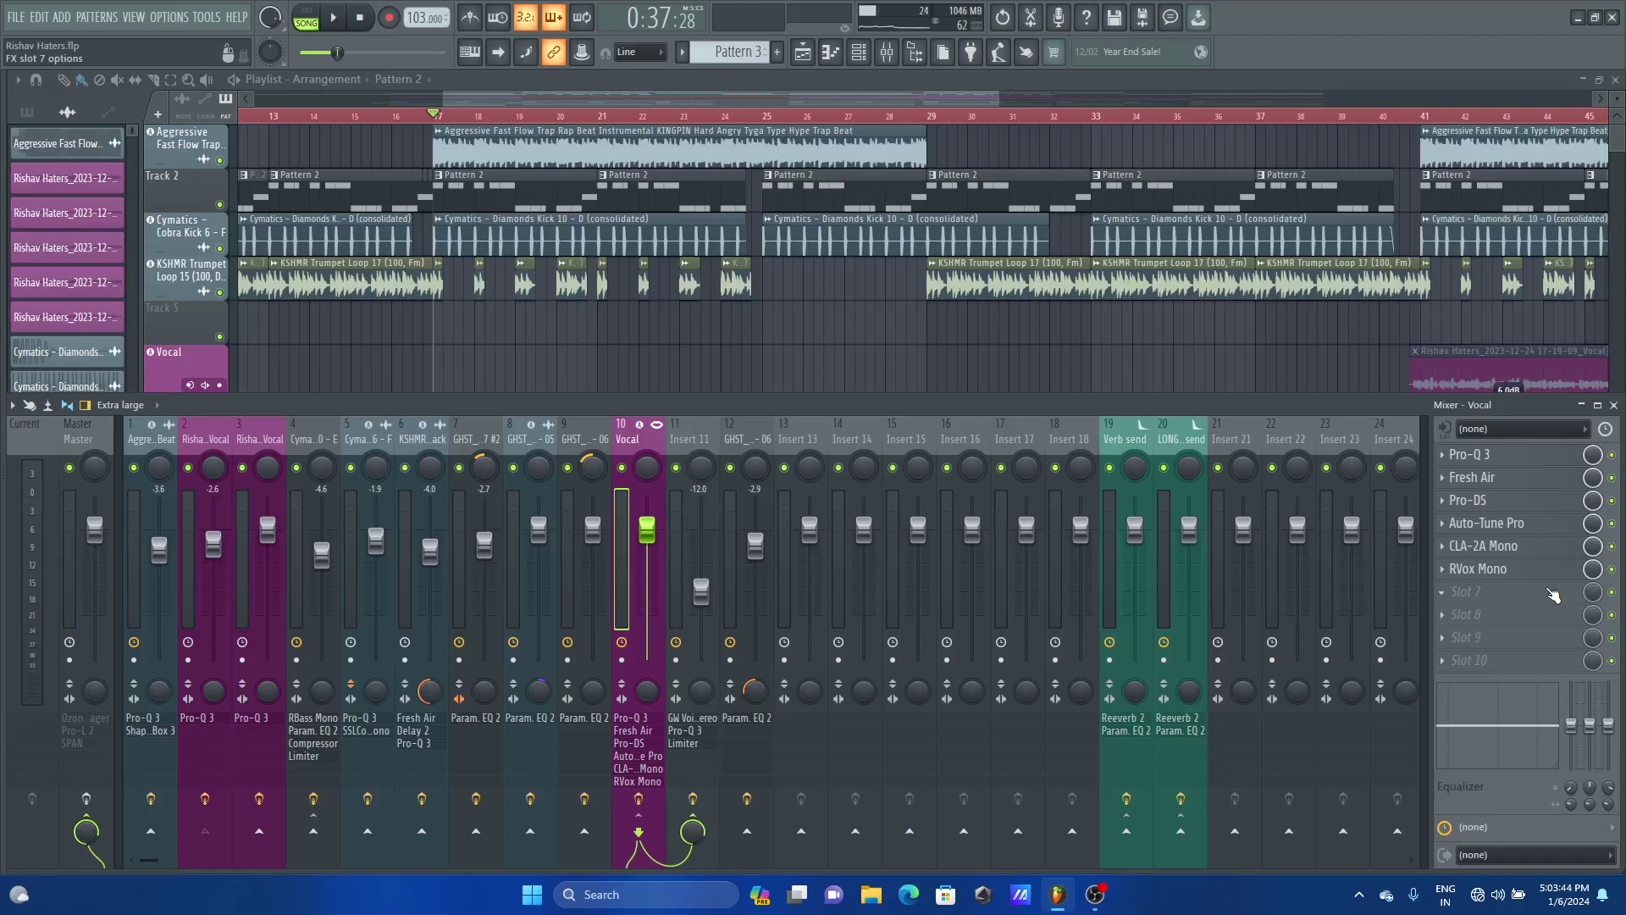
key(ctrl+s)
Load Abbey Road Saturator Mono into slot 7 of the Vocal track and move its window clear of the track list
click(1525, 599)
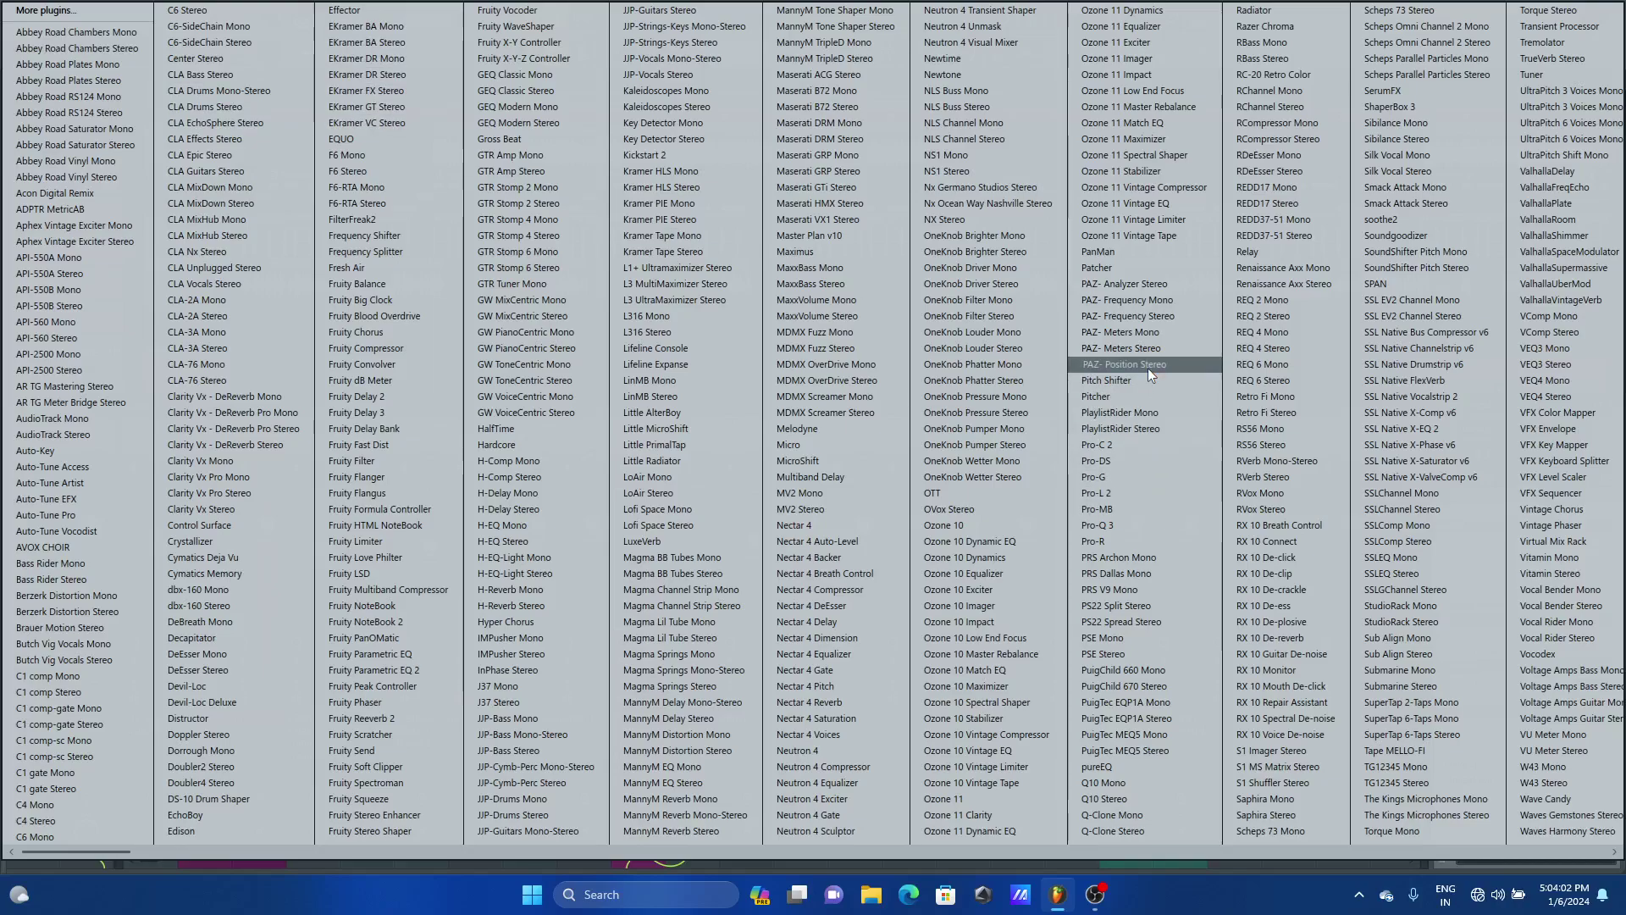
key(o)
key(o)
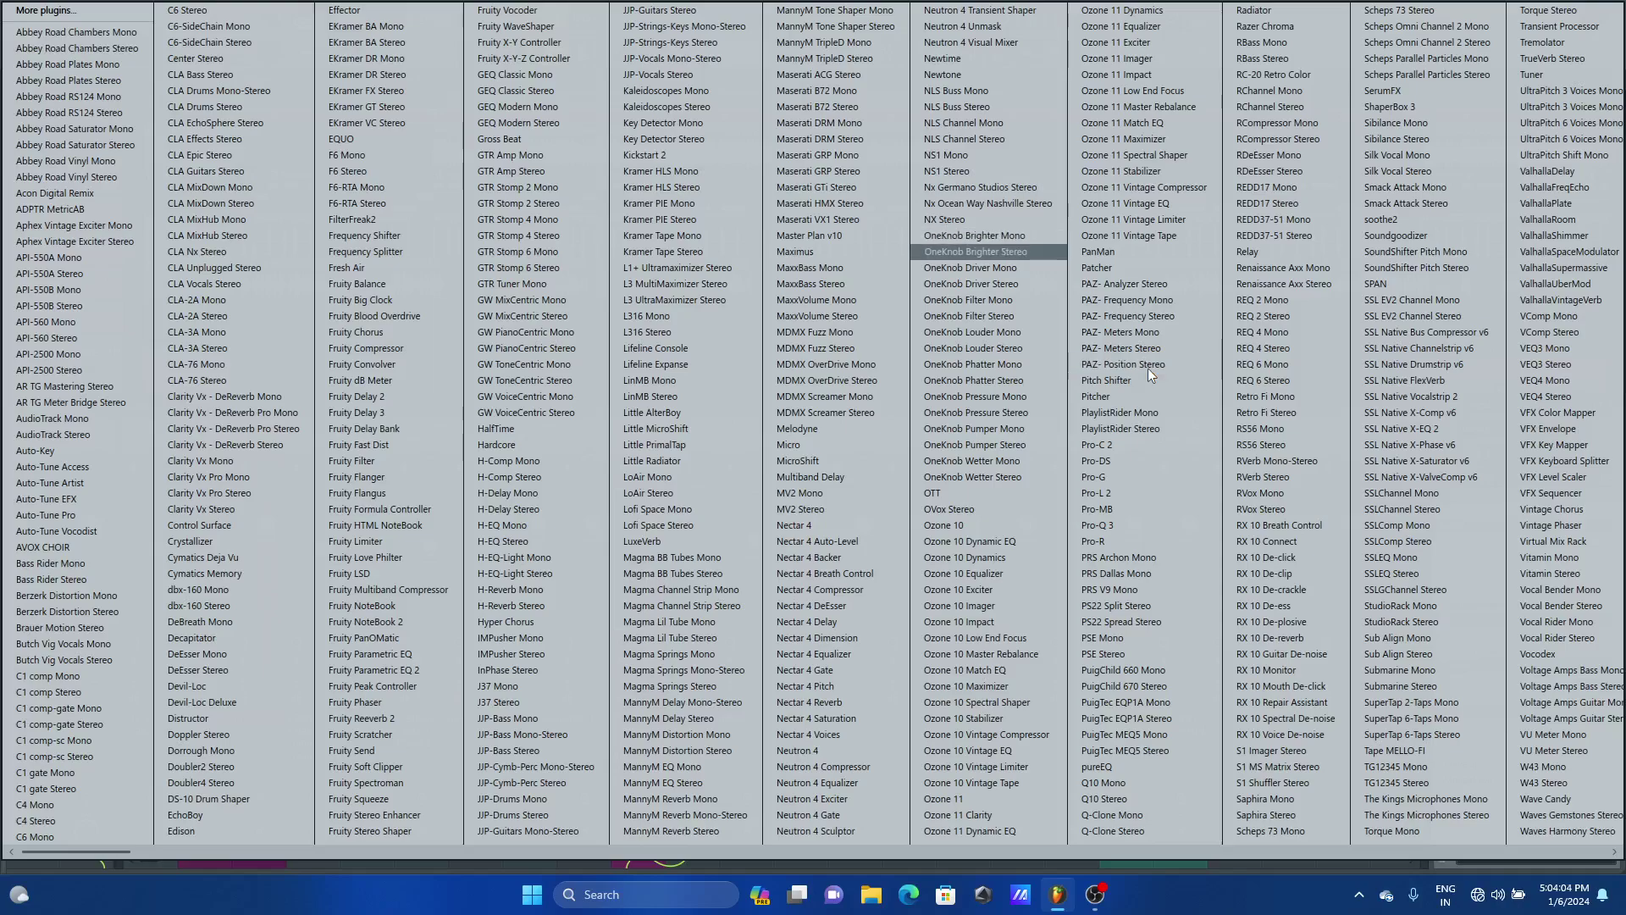
key(o)
key(o)
key(o)
key(o)
key(o)
key(o)
key(o)
key(o)
key(o)
key(o)
key(o)
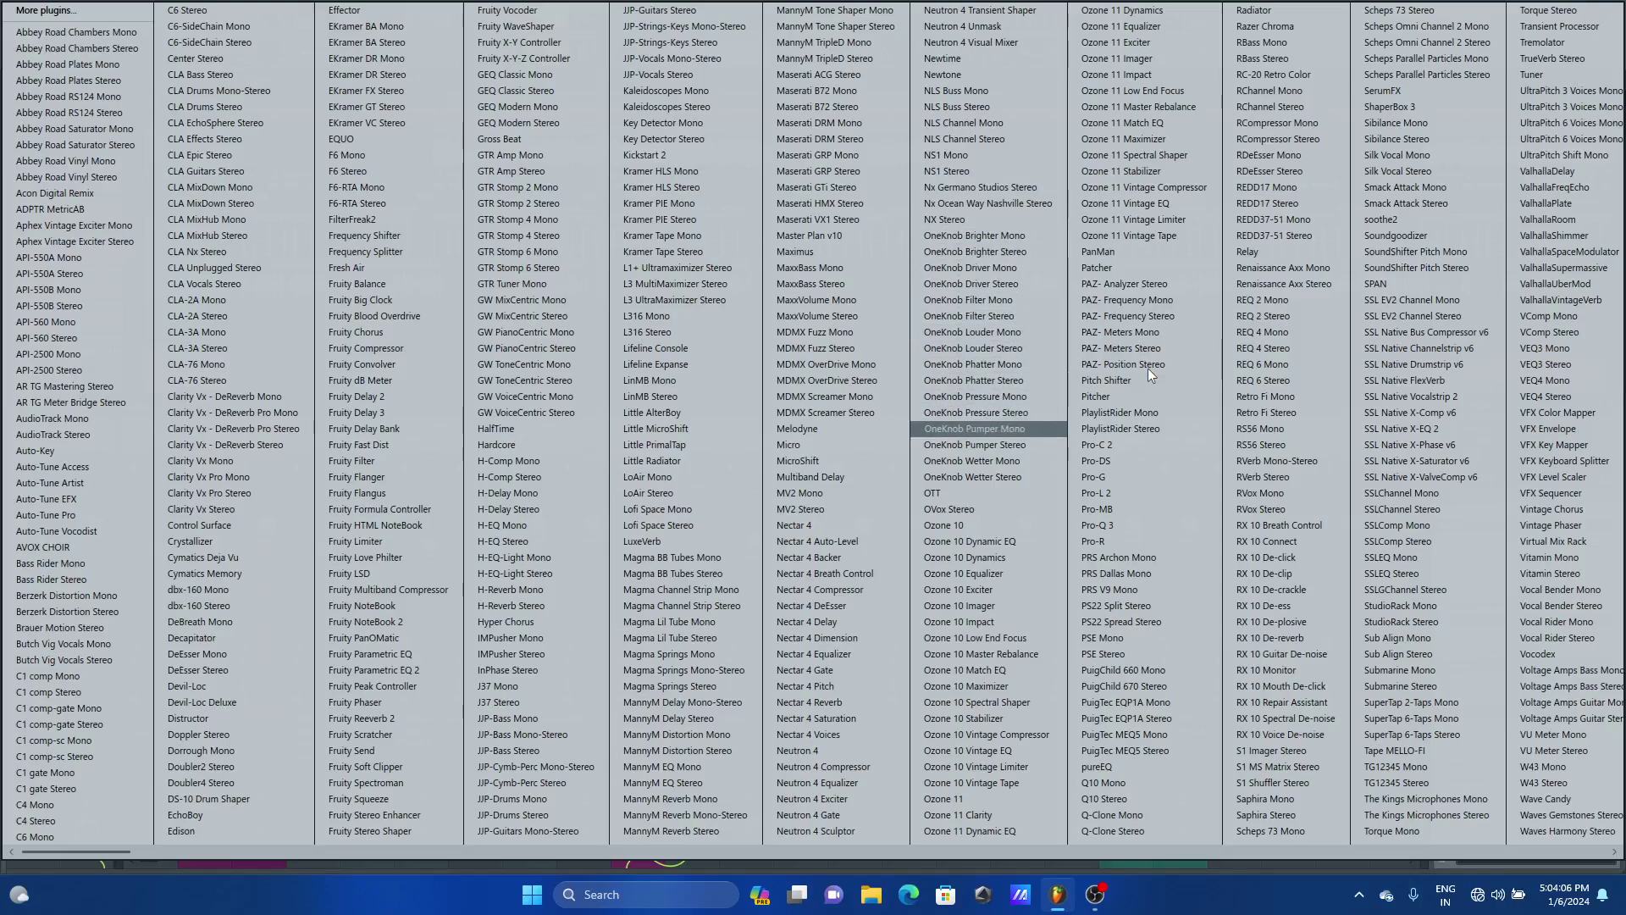
key(o)
key(o)
key(o)
key(o)
key(o)
key(o)
key(o)
key(o)
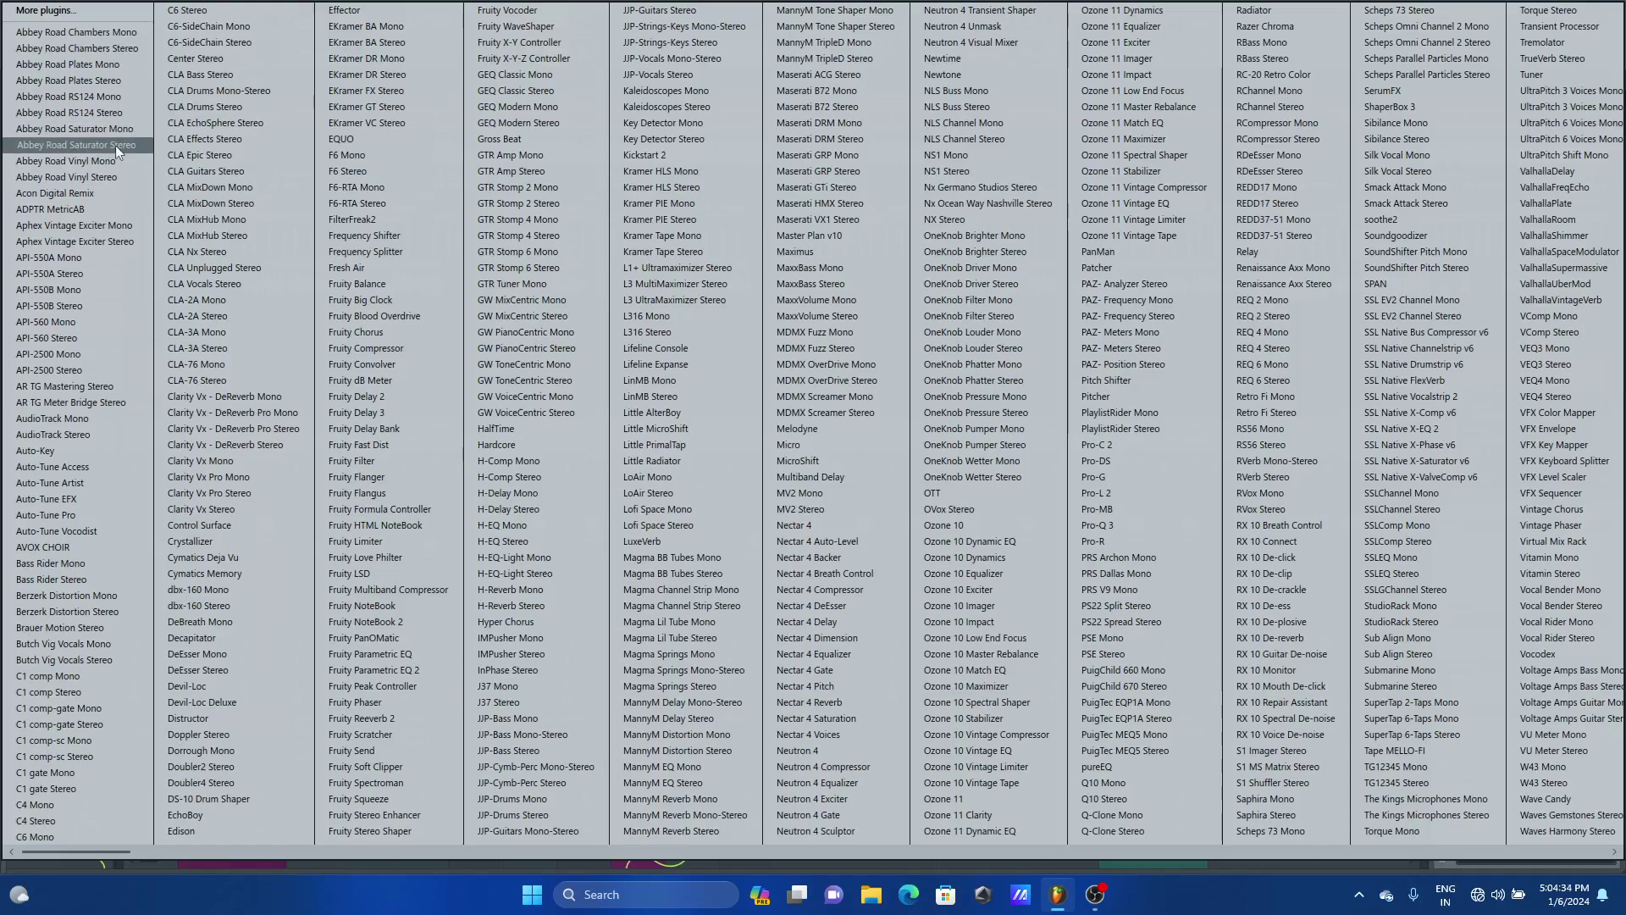
click(96, 129)
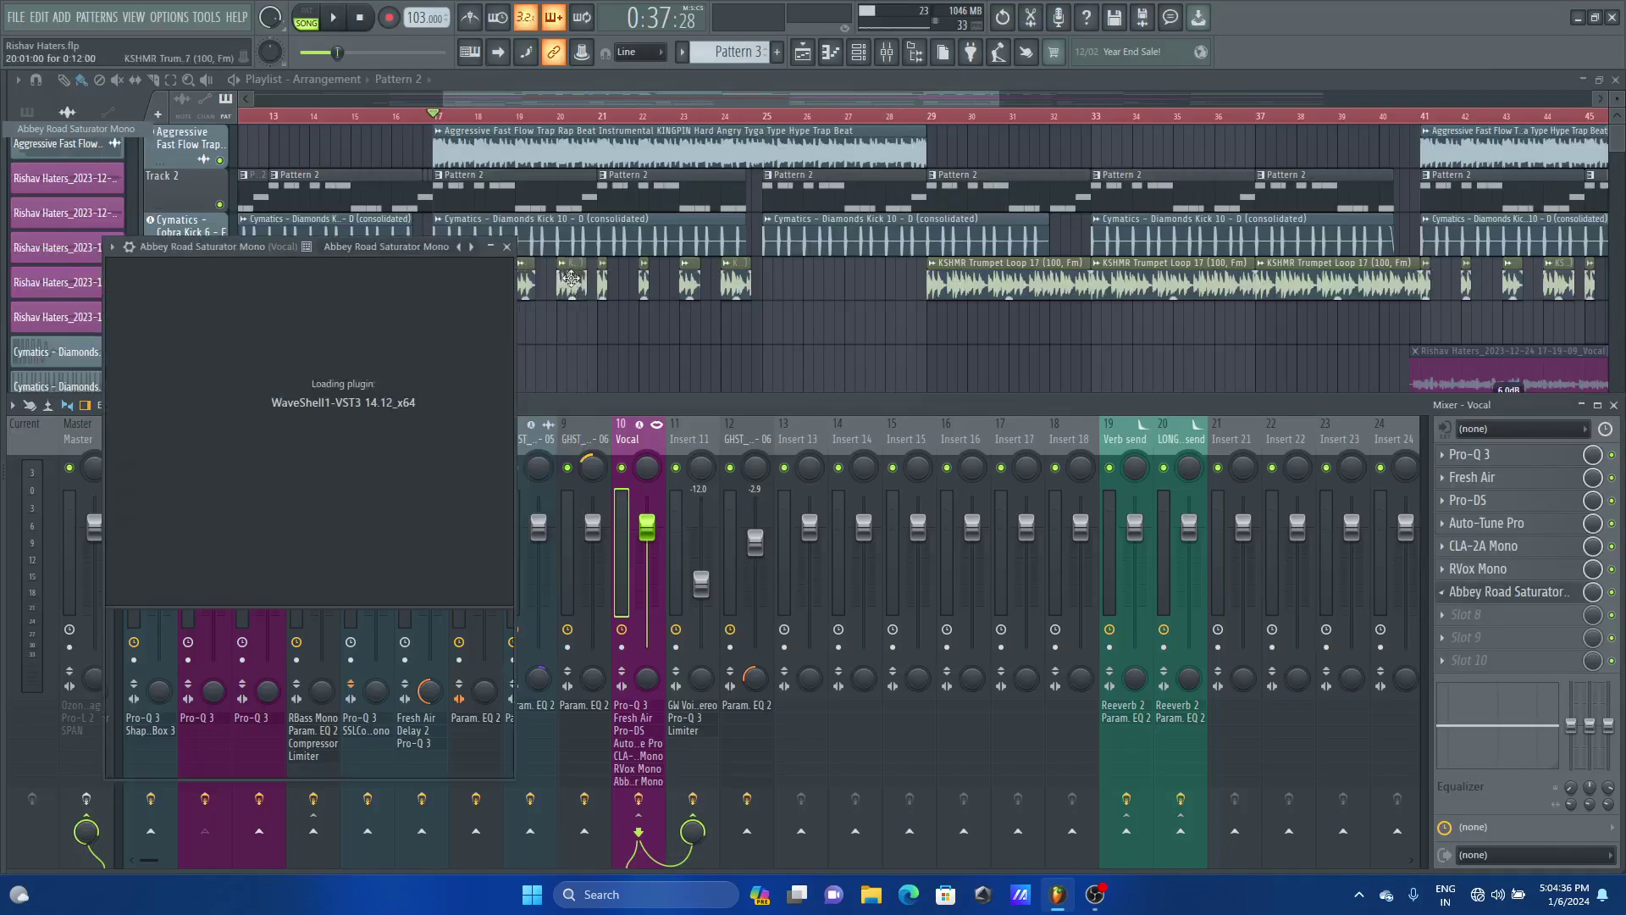
drag(261, 241, 893, 163)
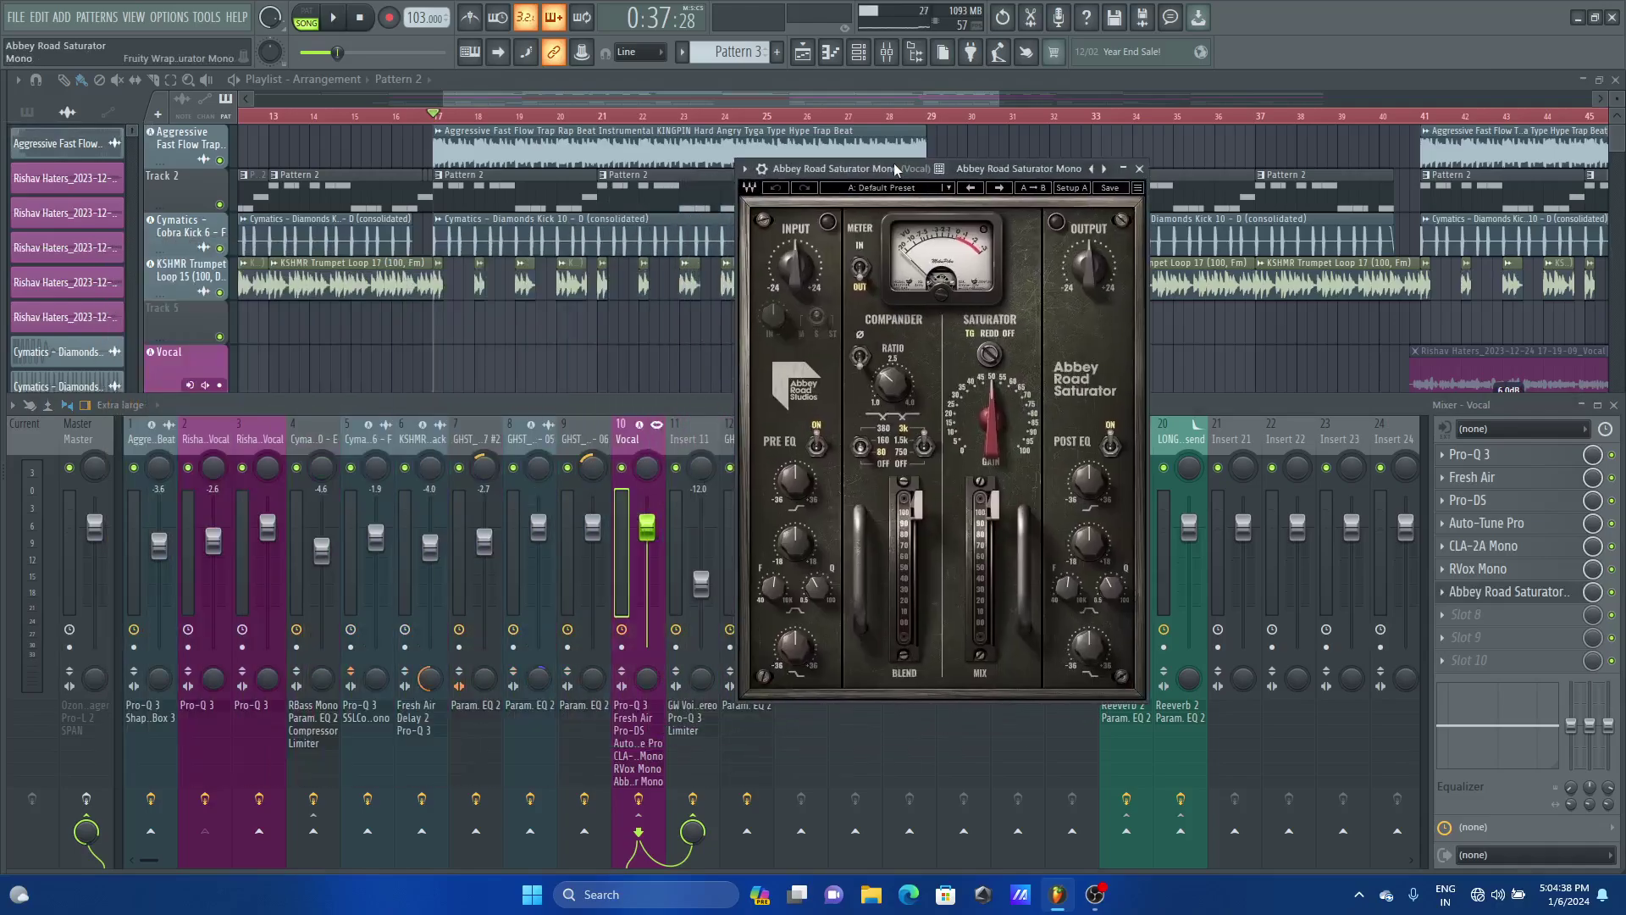
Play the mix briefly with the saturator loaded, mute Insert 11 and bring the saturator window back to the front
key(space)
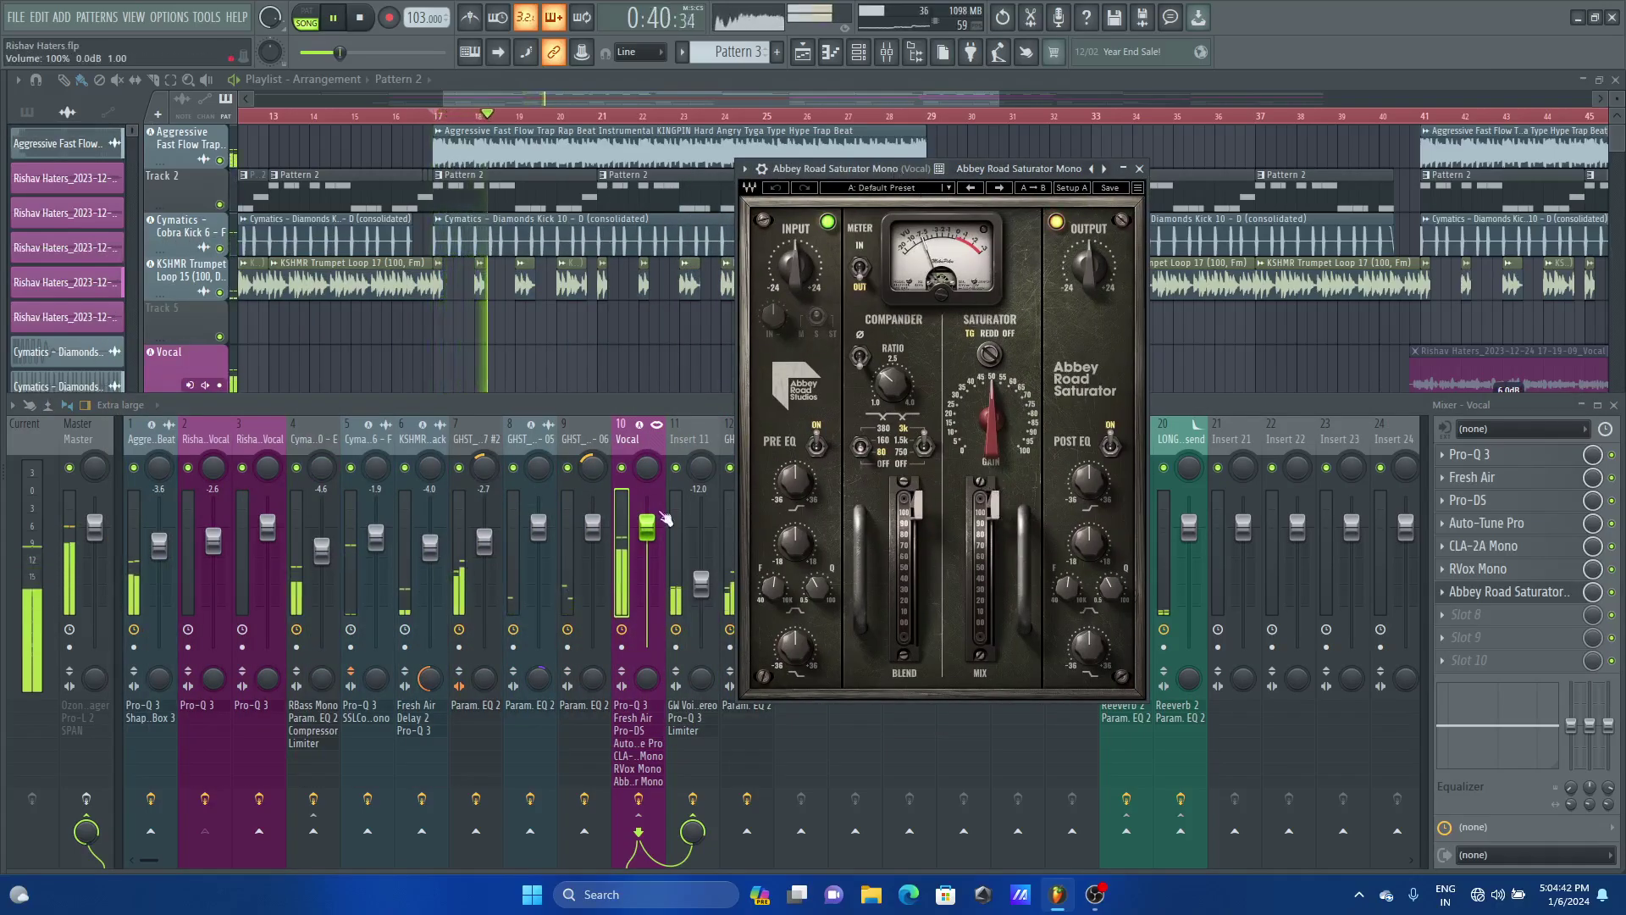
click(654, 444)
key(space)
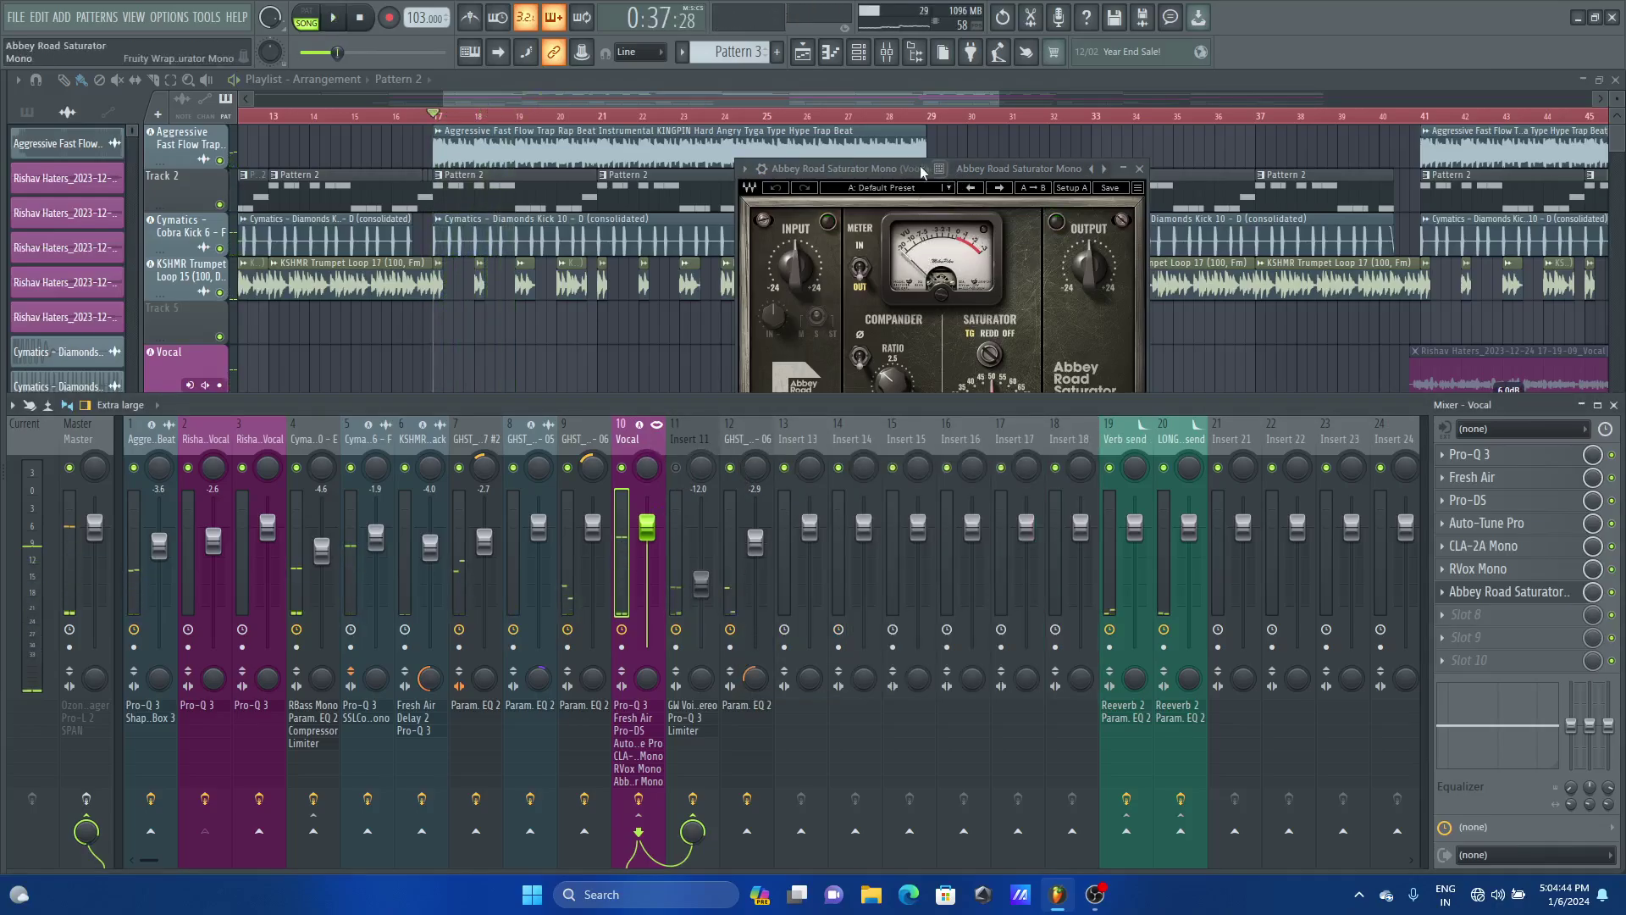
click(881, 168)
Try the saturator's Mix from its minimum up to 32.4 while the mix plays
mouse_move(999, 540)
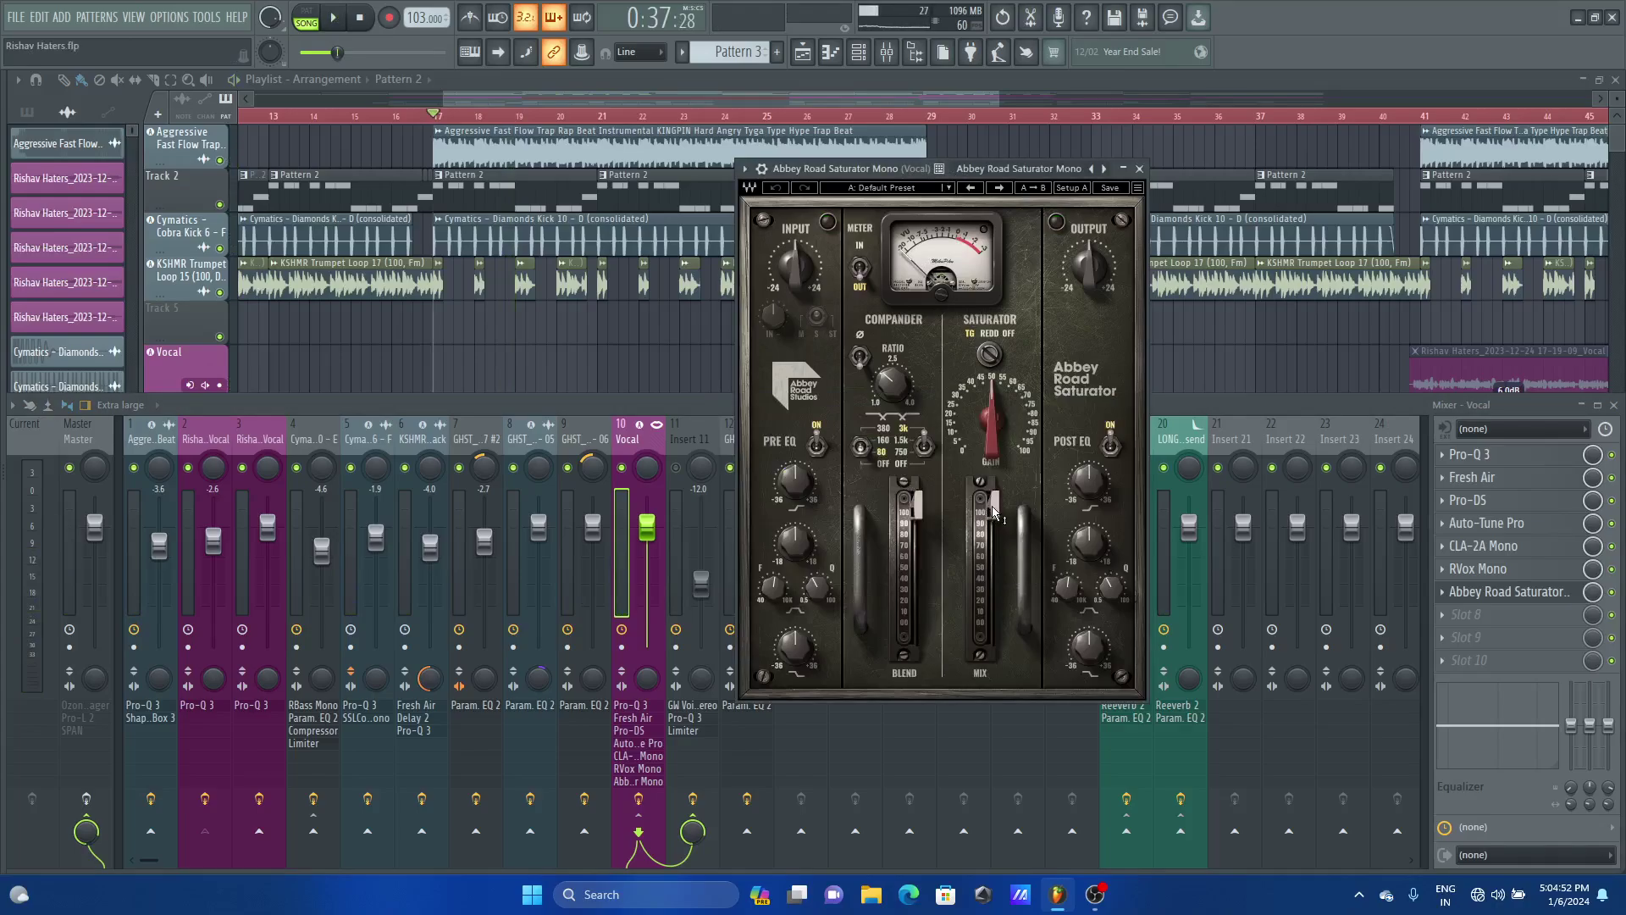
drag(993, 507, 993, 628)
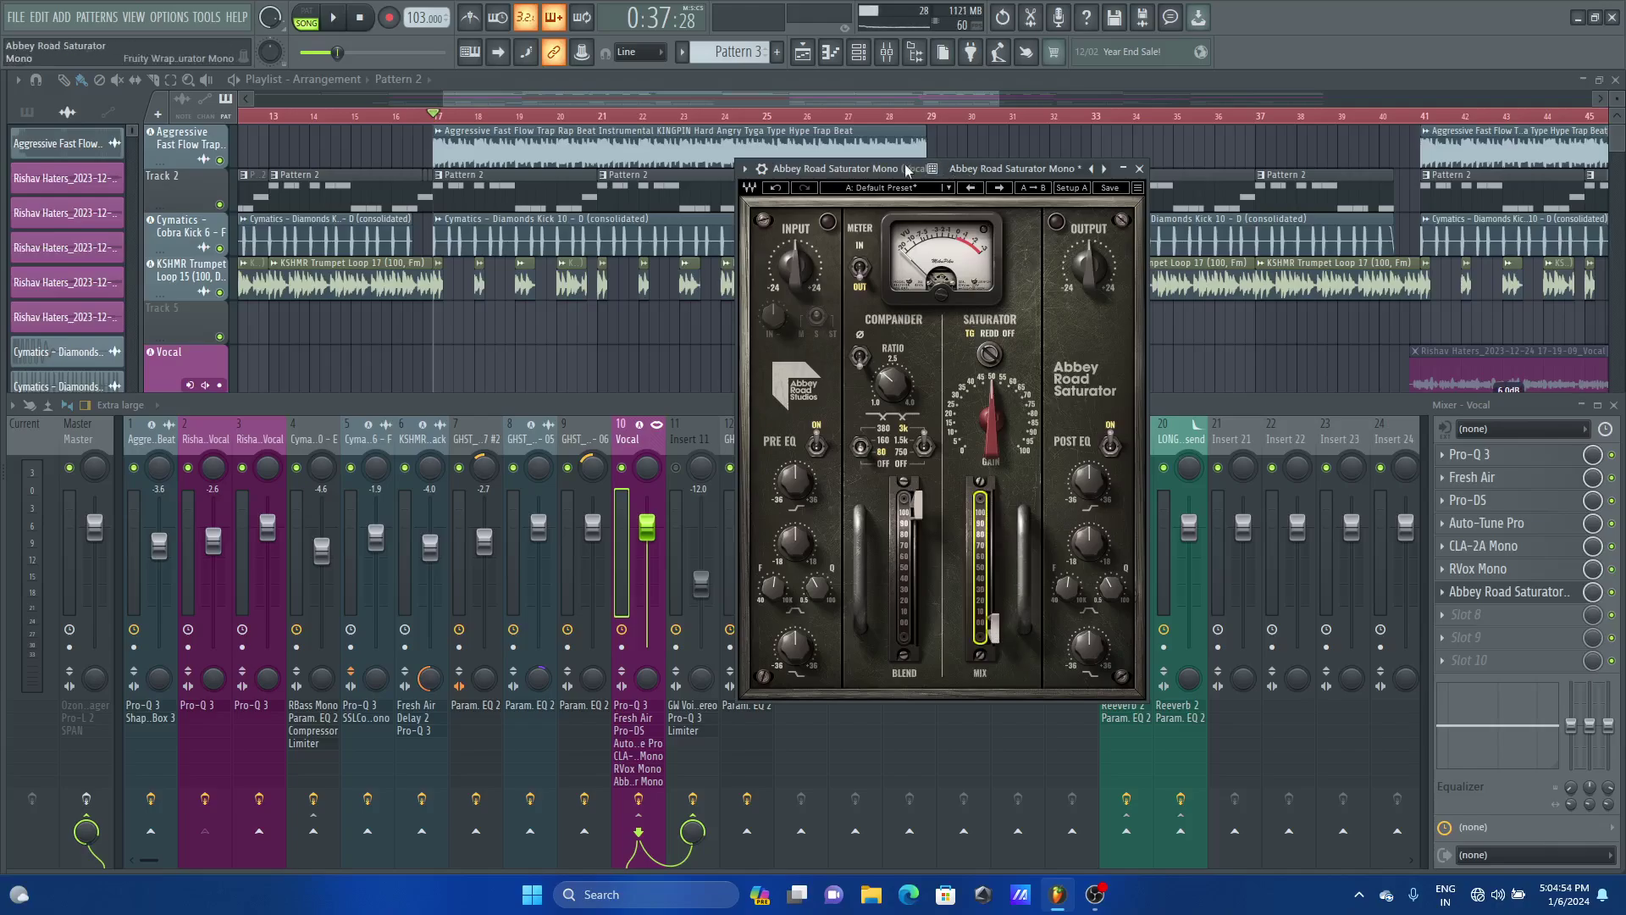
drag(891, 161, 1003, 59)
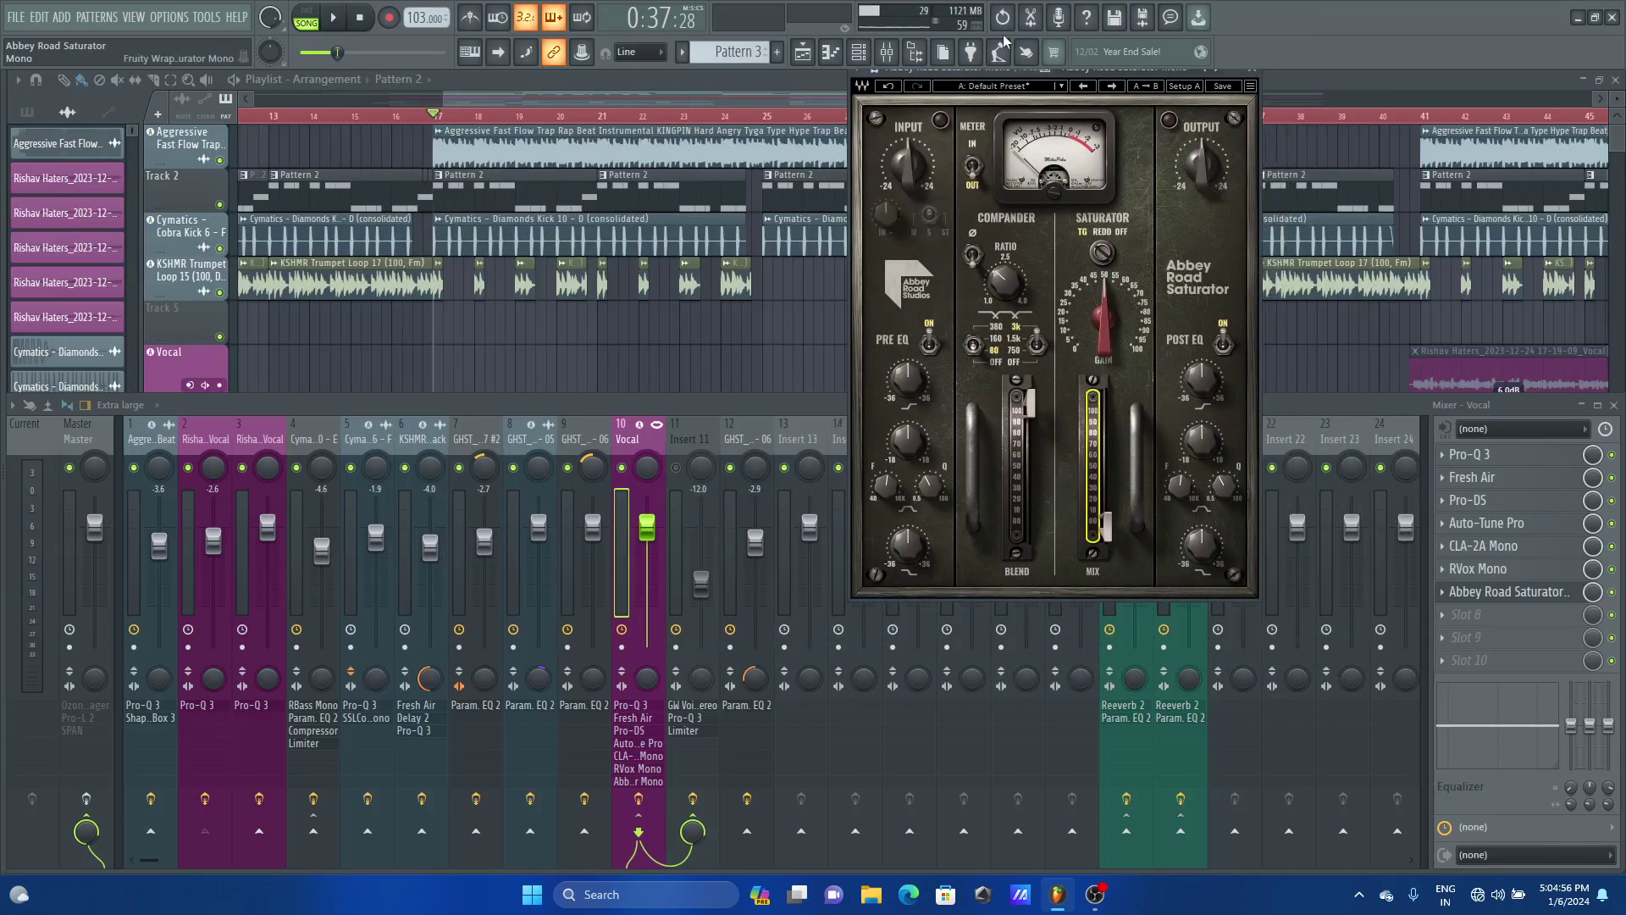
key(space)
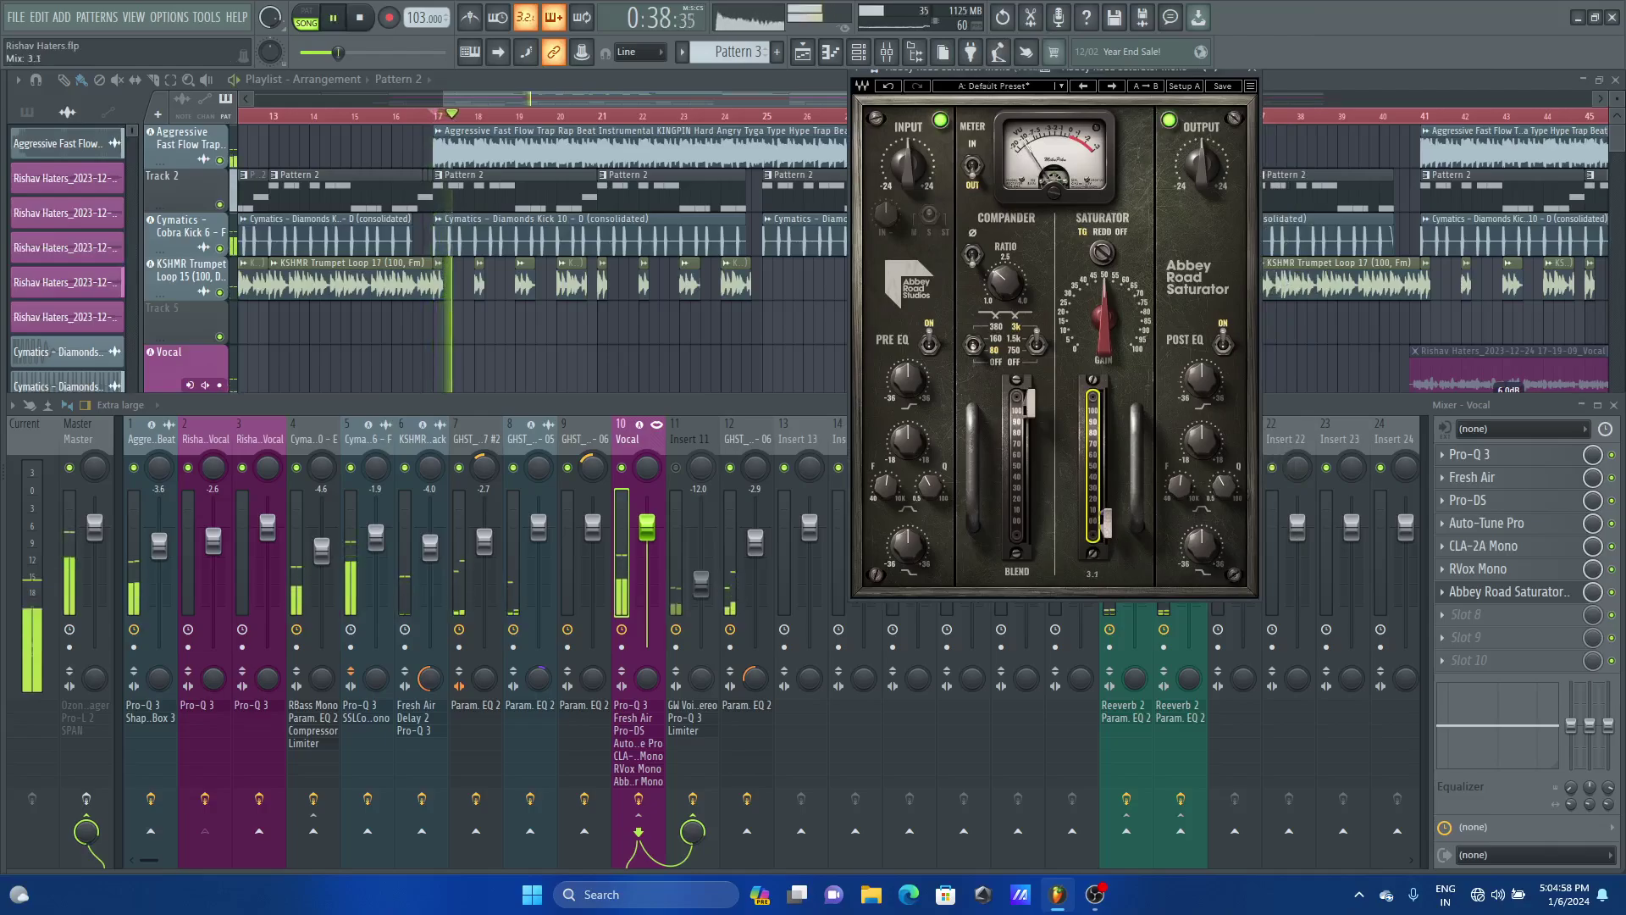
drag(1107, 534, 1107, 489)
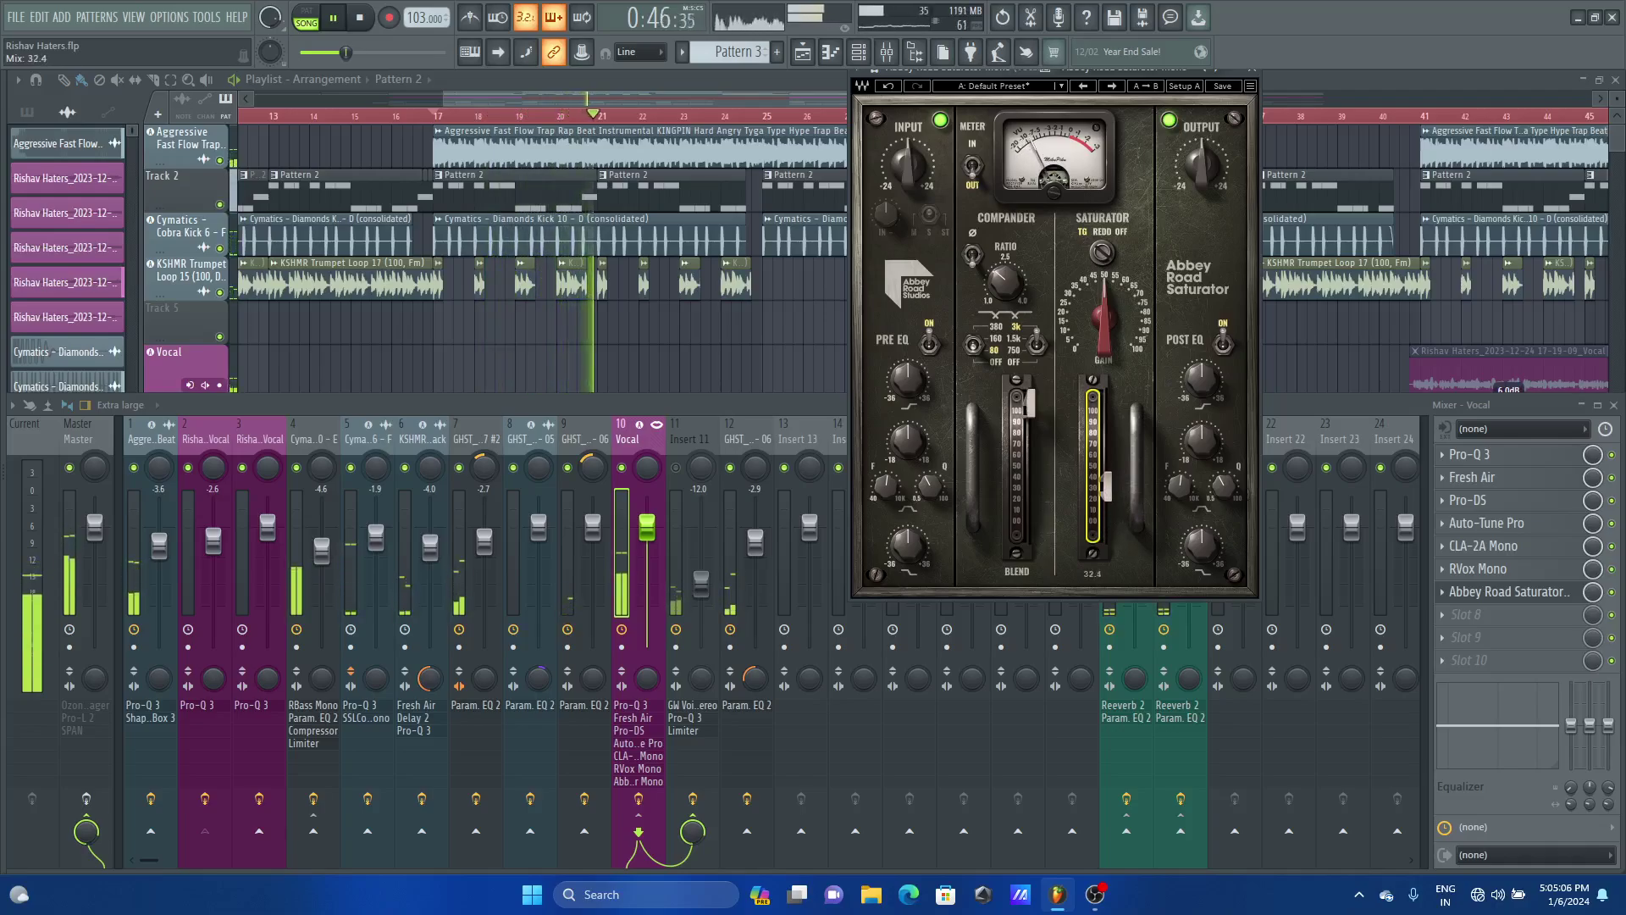
key(space)
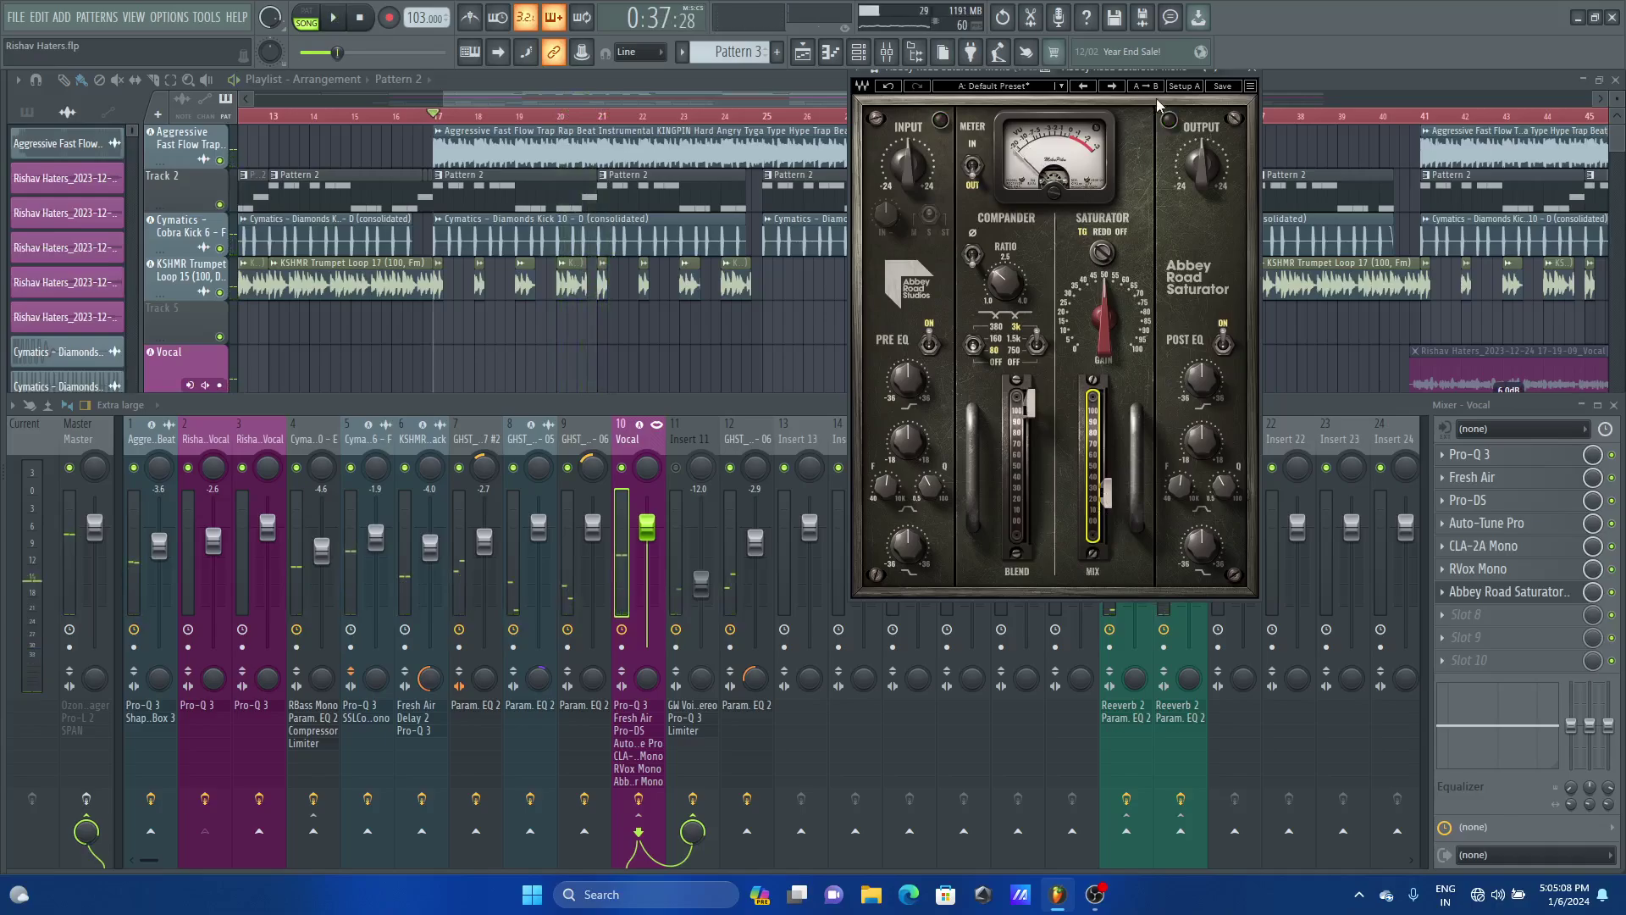
Lower the saturator's Mix to 0.0, raise it to about 23.9 during playback and close the plugin
drag(1118, 488, 1106, 532)
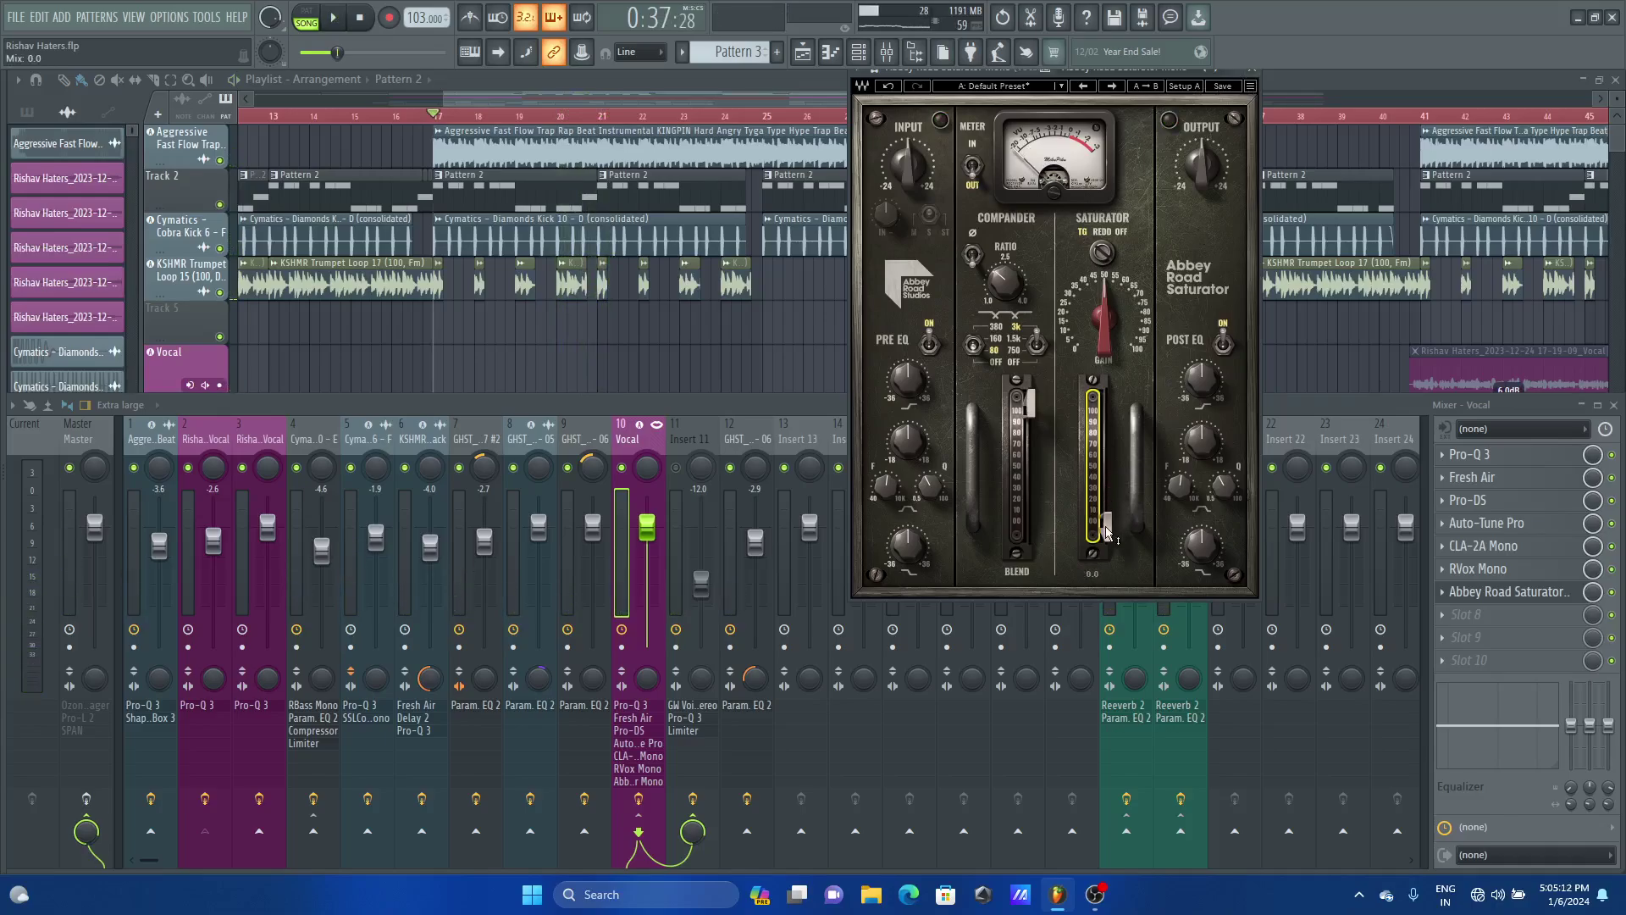
key(space)
drag(1106, 532, 1106, 496)
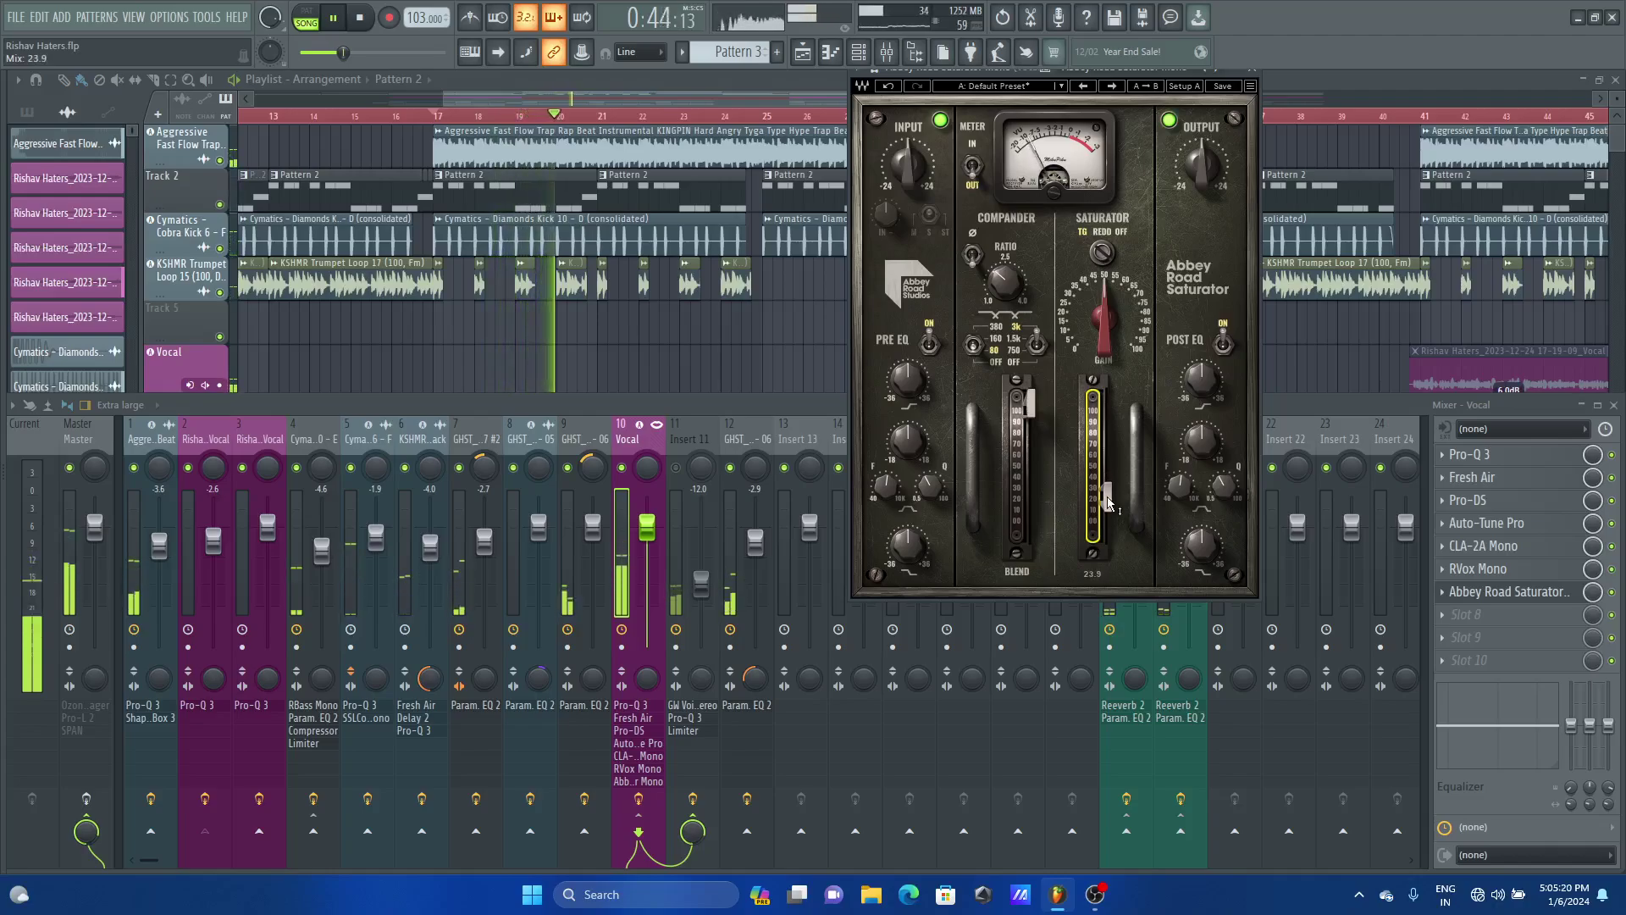
click(1249, 87)
key(space)
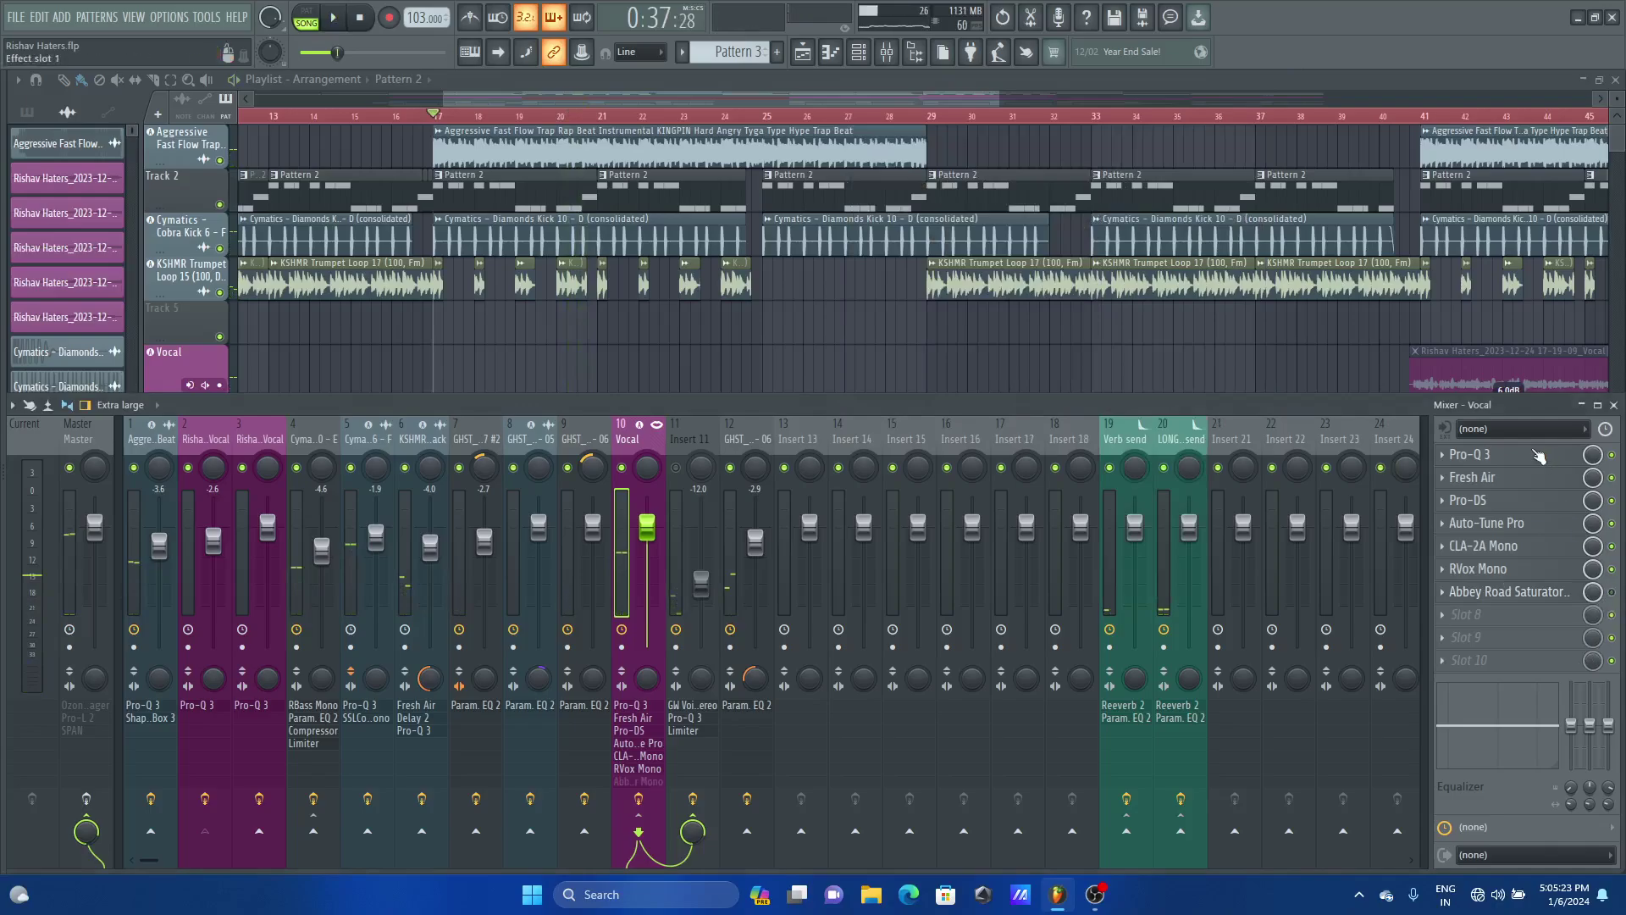
Play the mix with Abbey Road Saturator Mono bypassed and again with it enabled to compare the vocal
key(space)
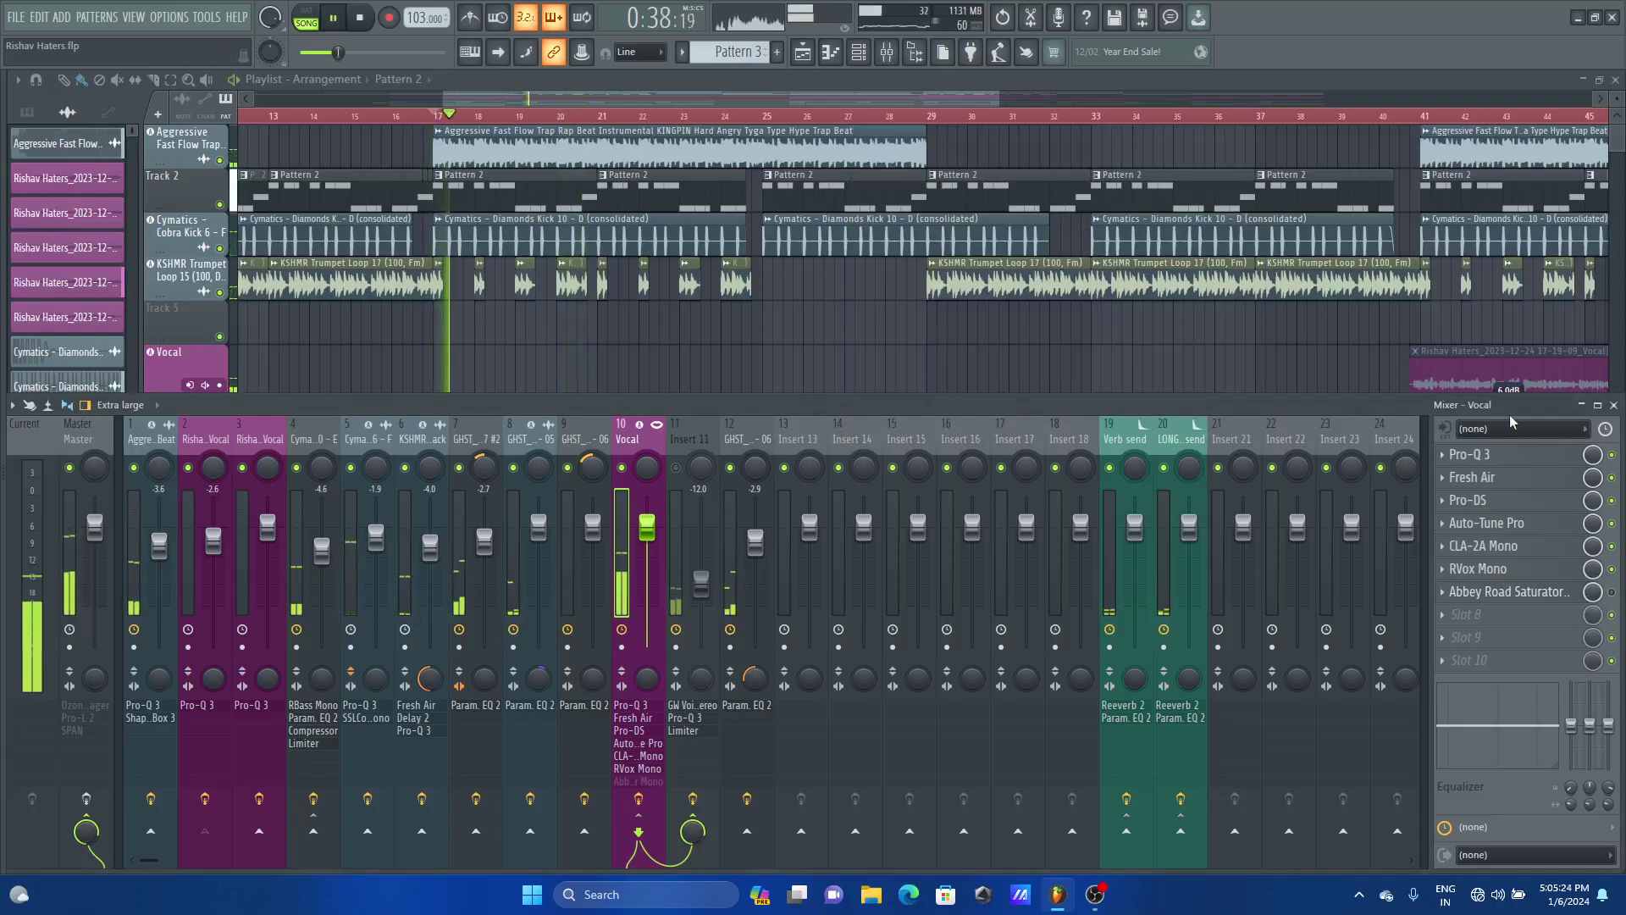
key(space)
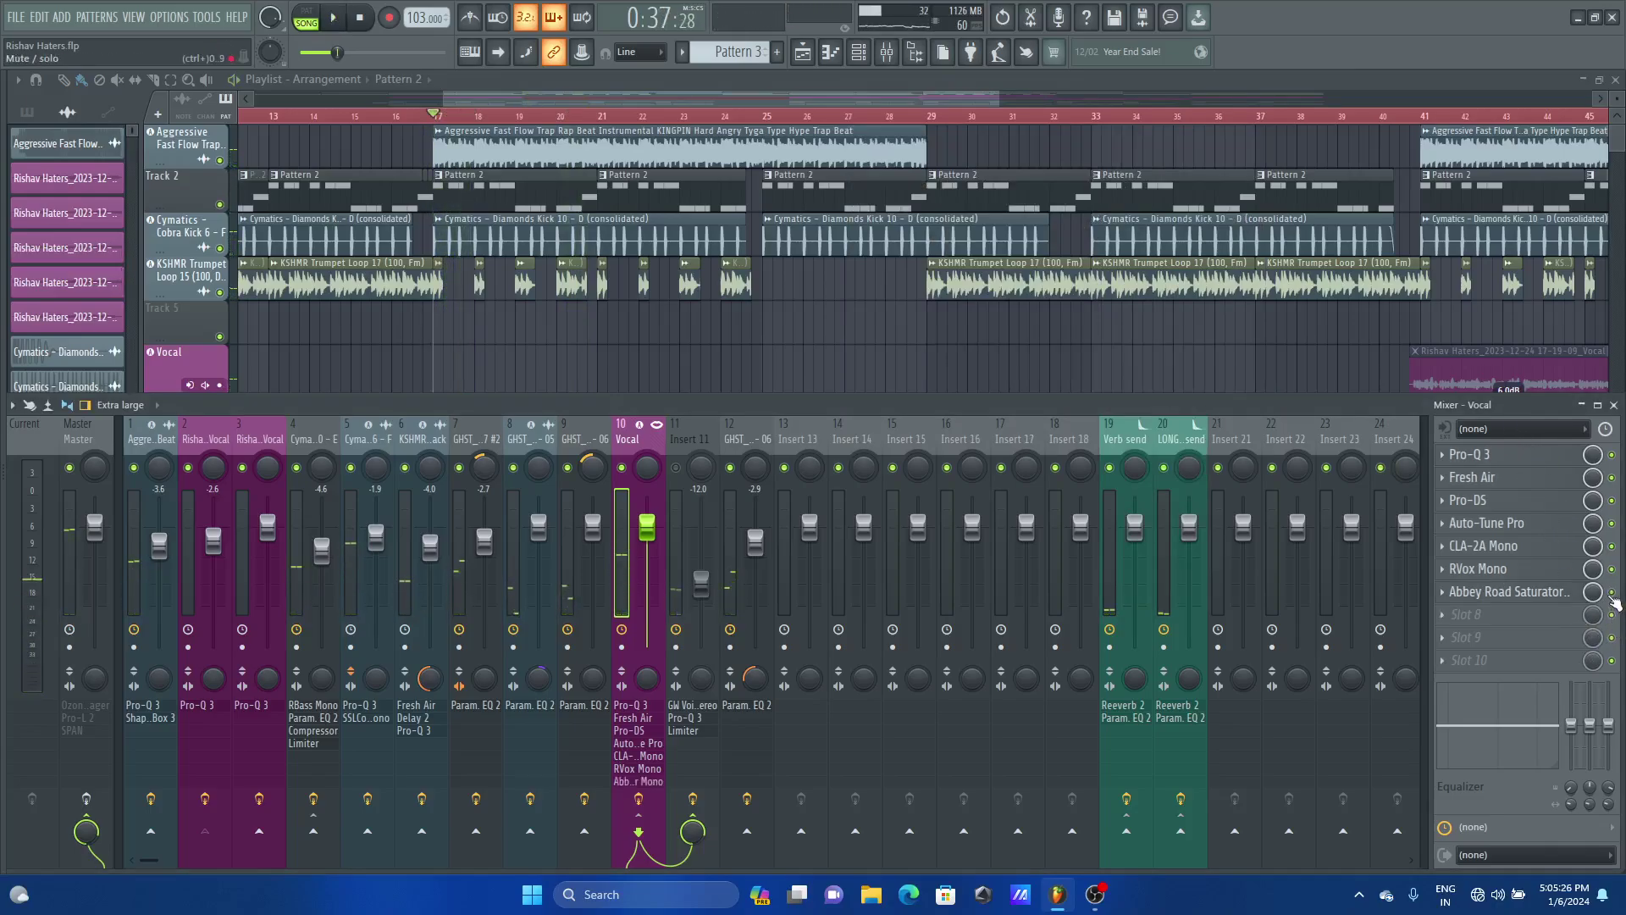
key(space)
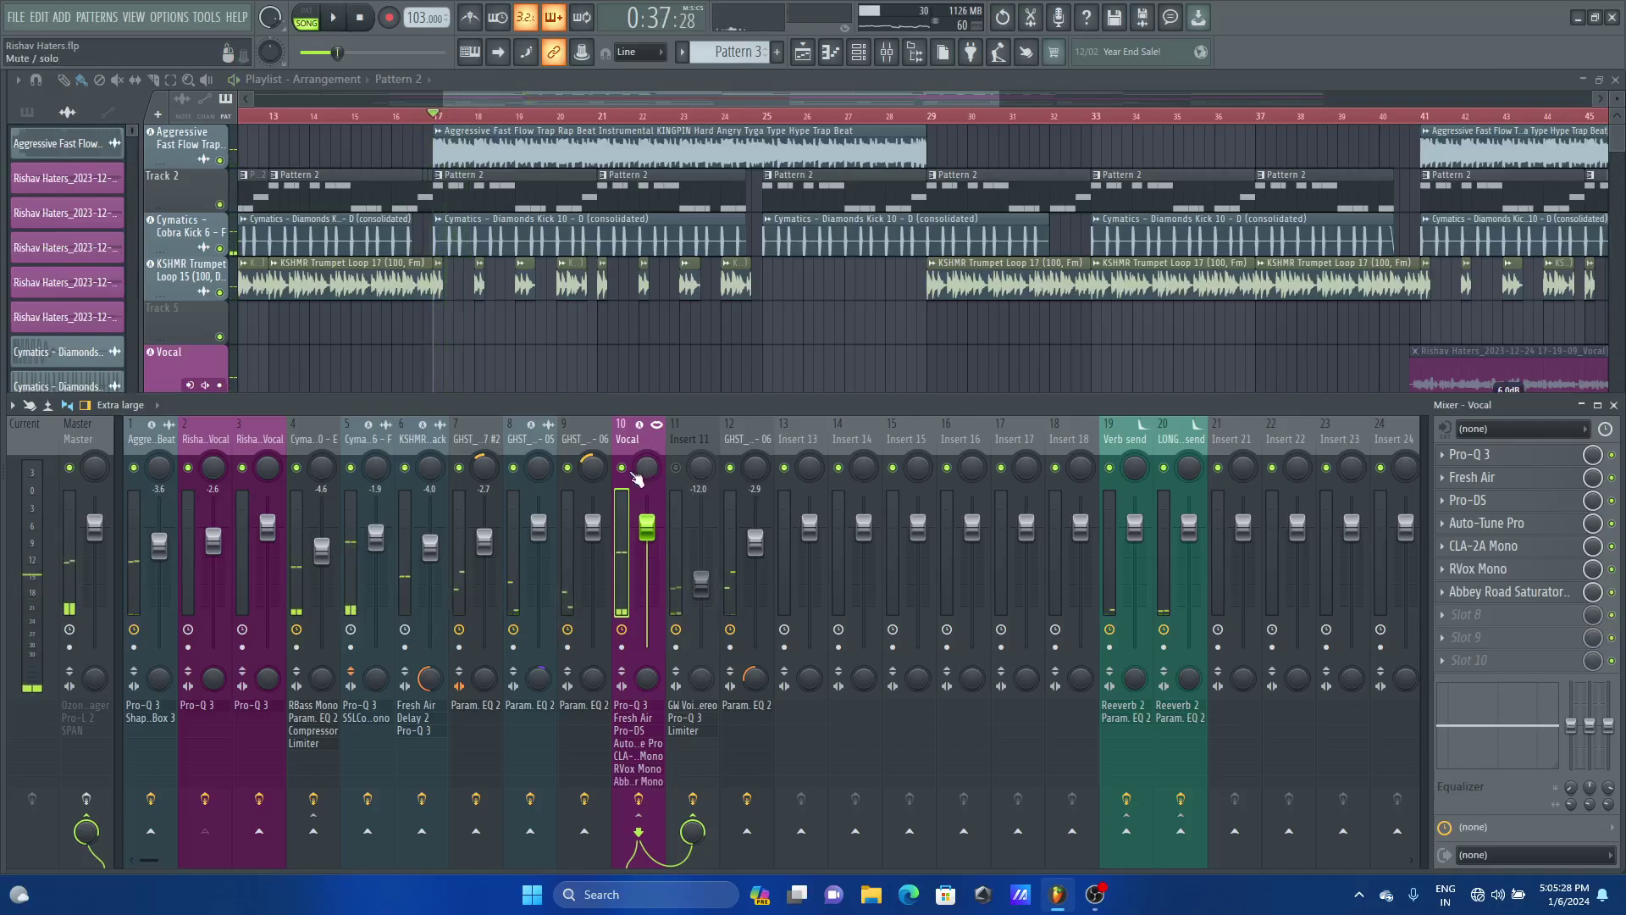
Solo the Vocal track, compare its sound with the saturator bypassed, re-enable the saturator and save the project
right_click(622, 467)
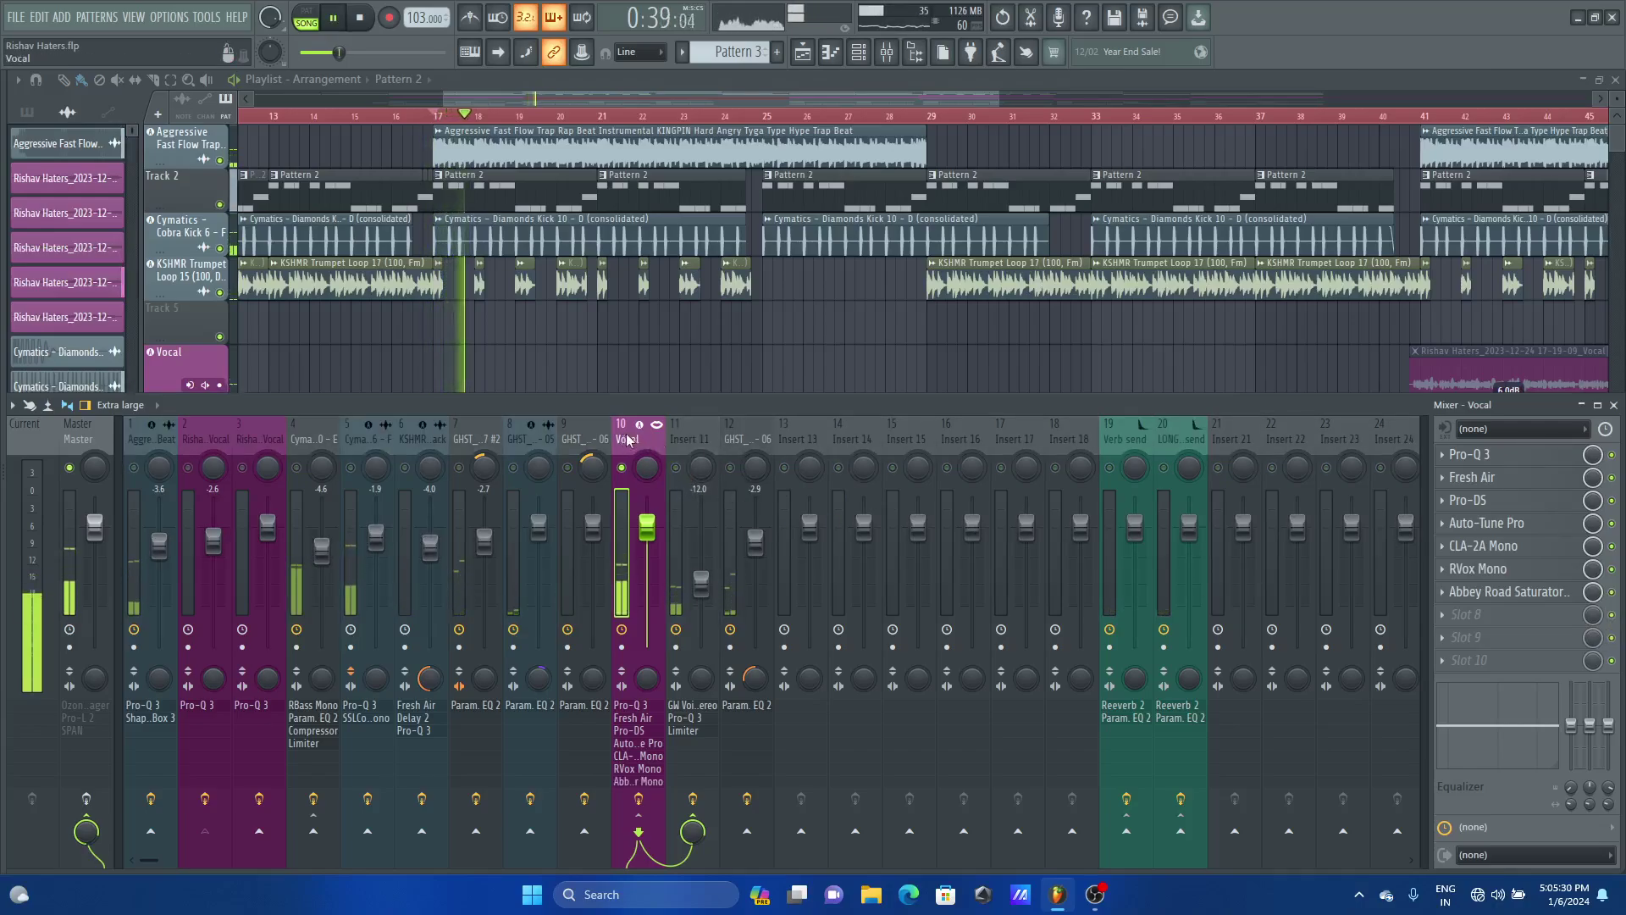
click(1611, 592)
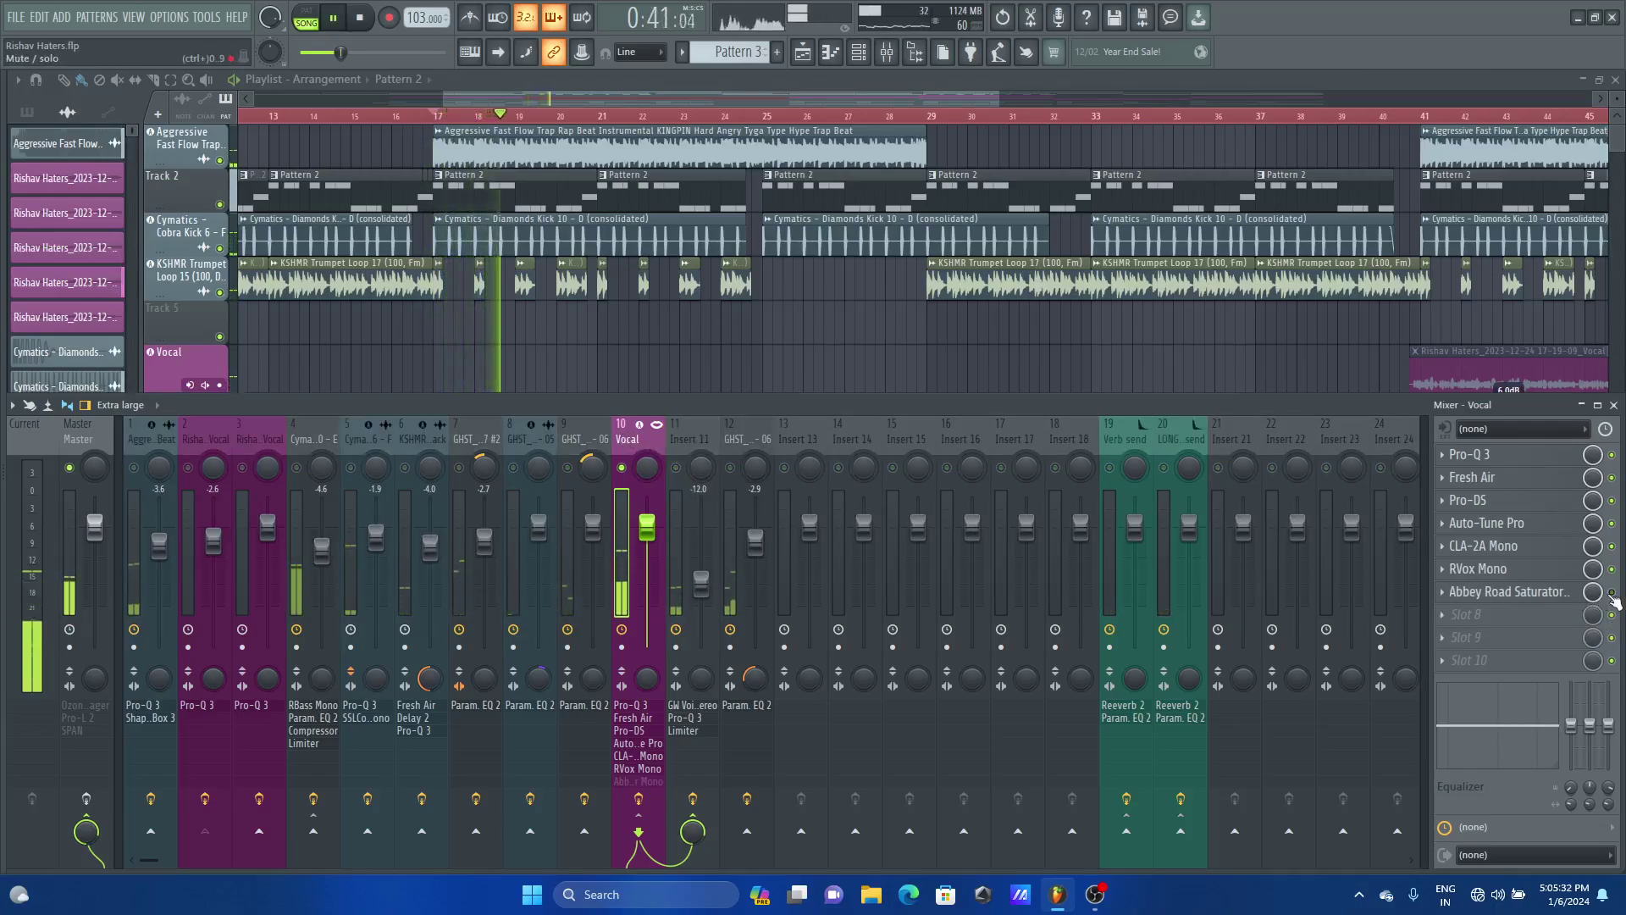
key(space)
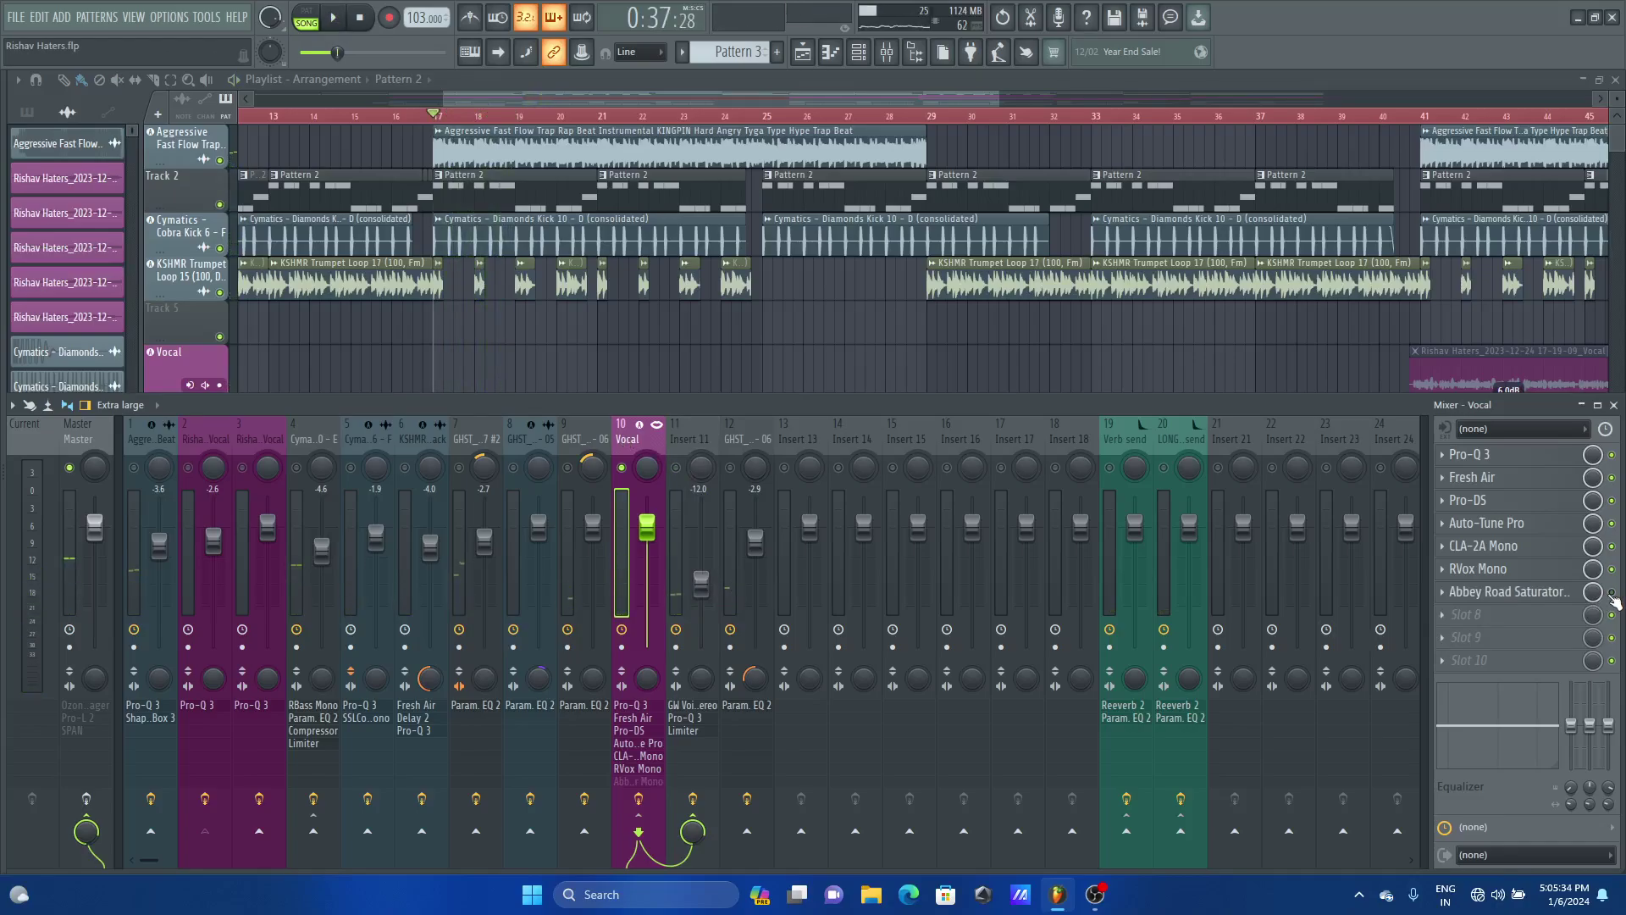
click(1612, 592)
key(ctrl+s)
Replay the soloed vocal, bypassing and re-enabling Abbey Road Saturator Mono during playback to compare the sound
key(space)
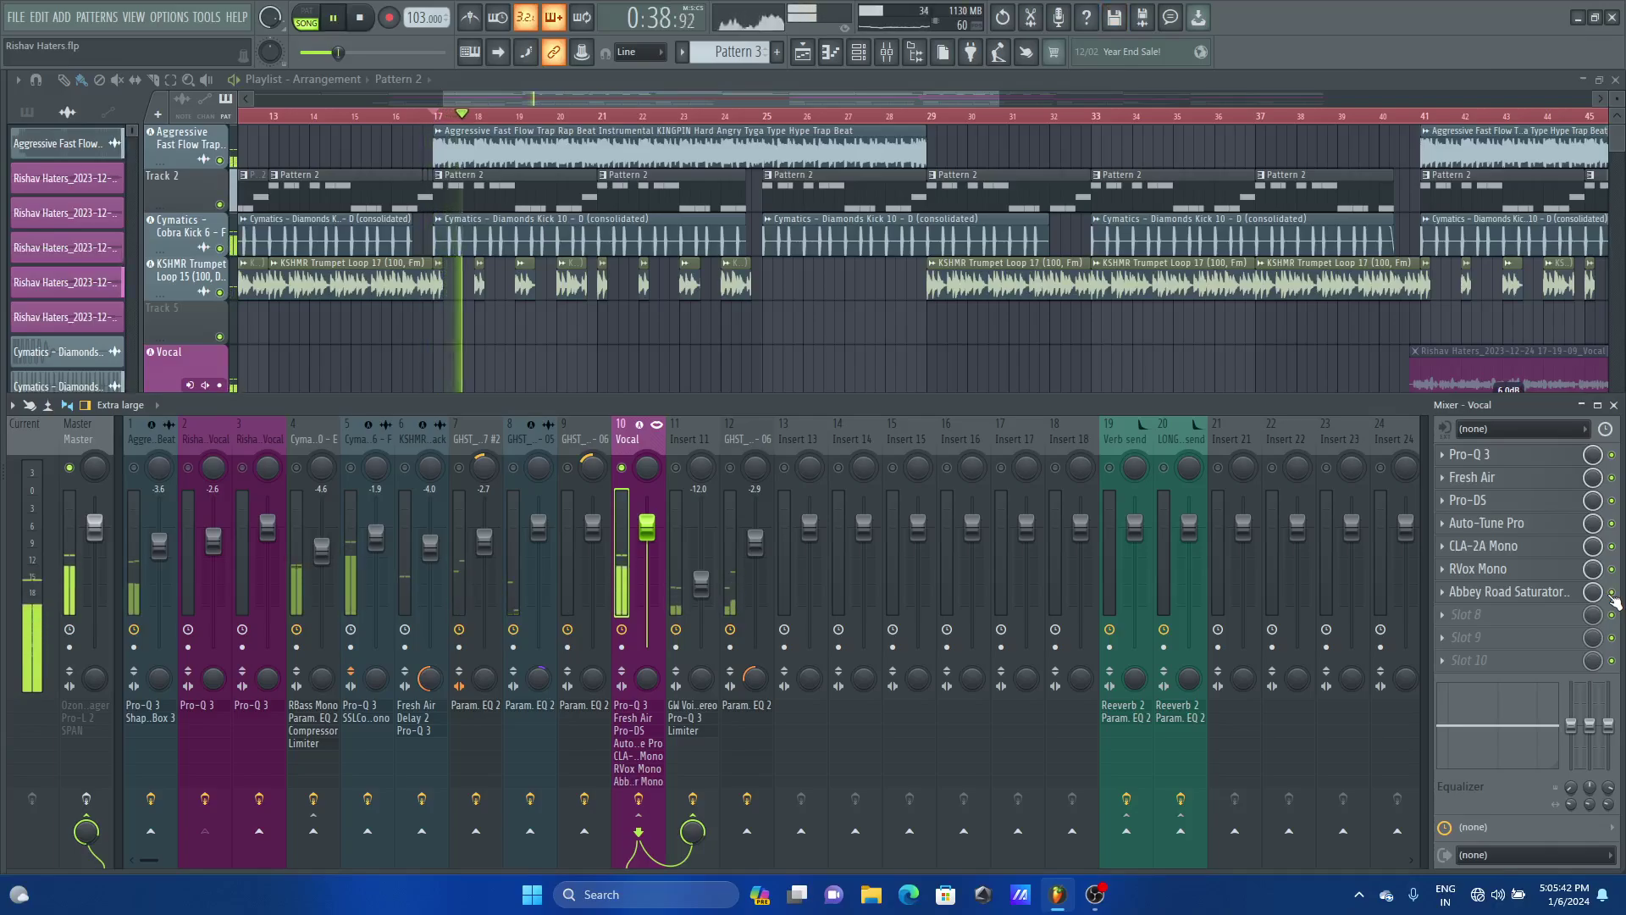
key(space)
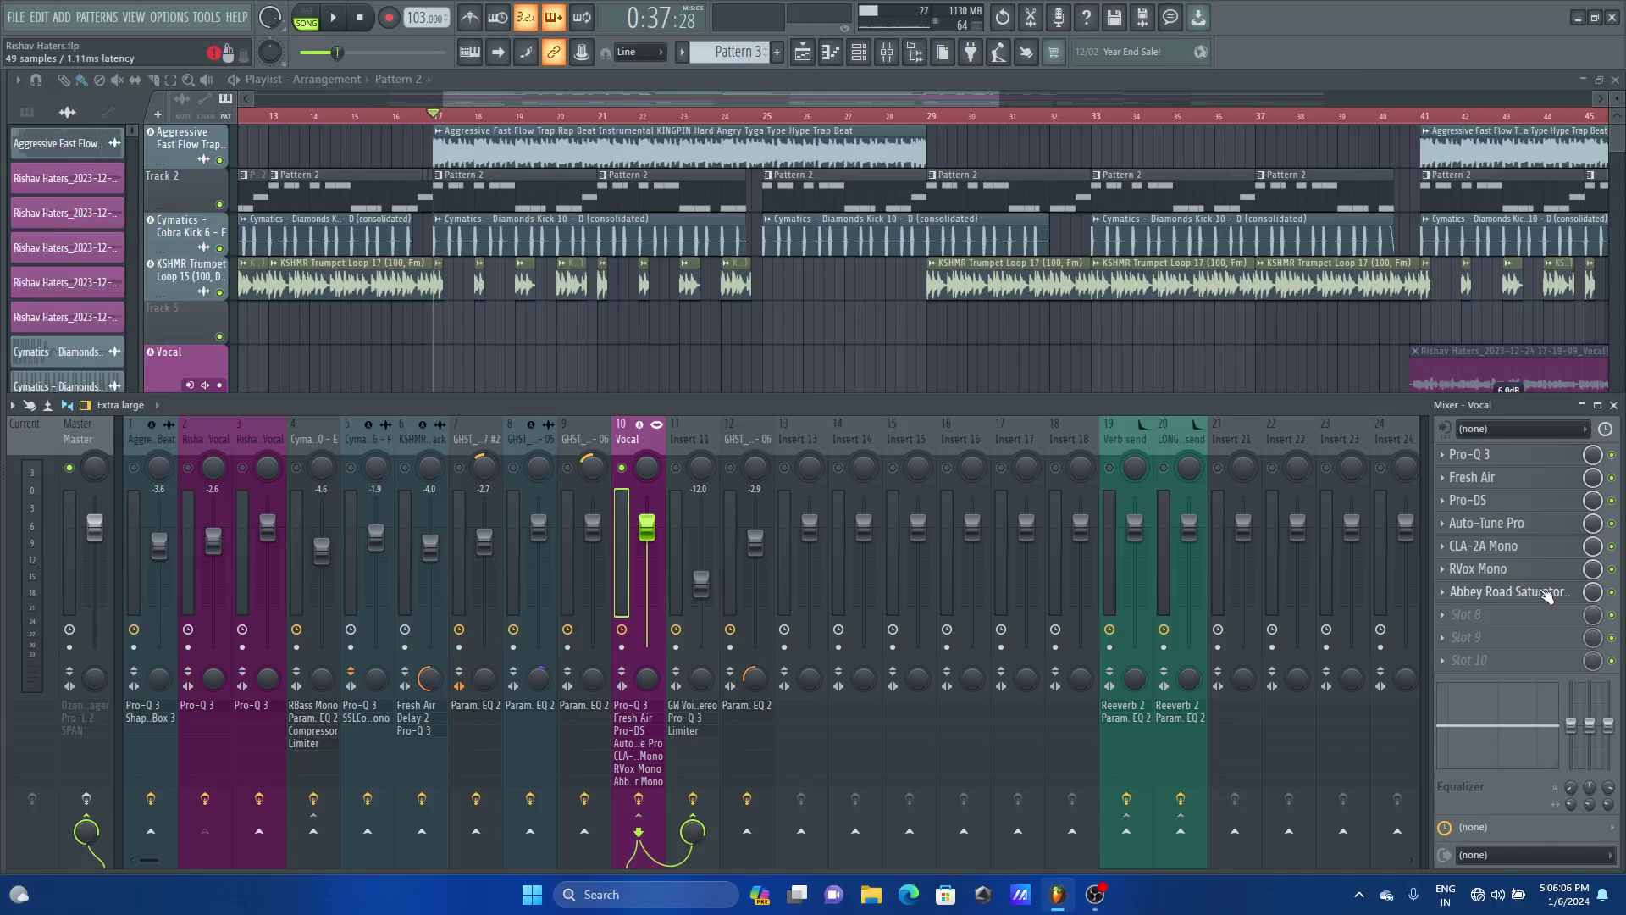
key(space)
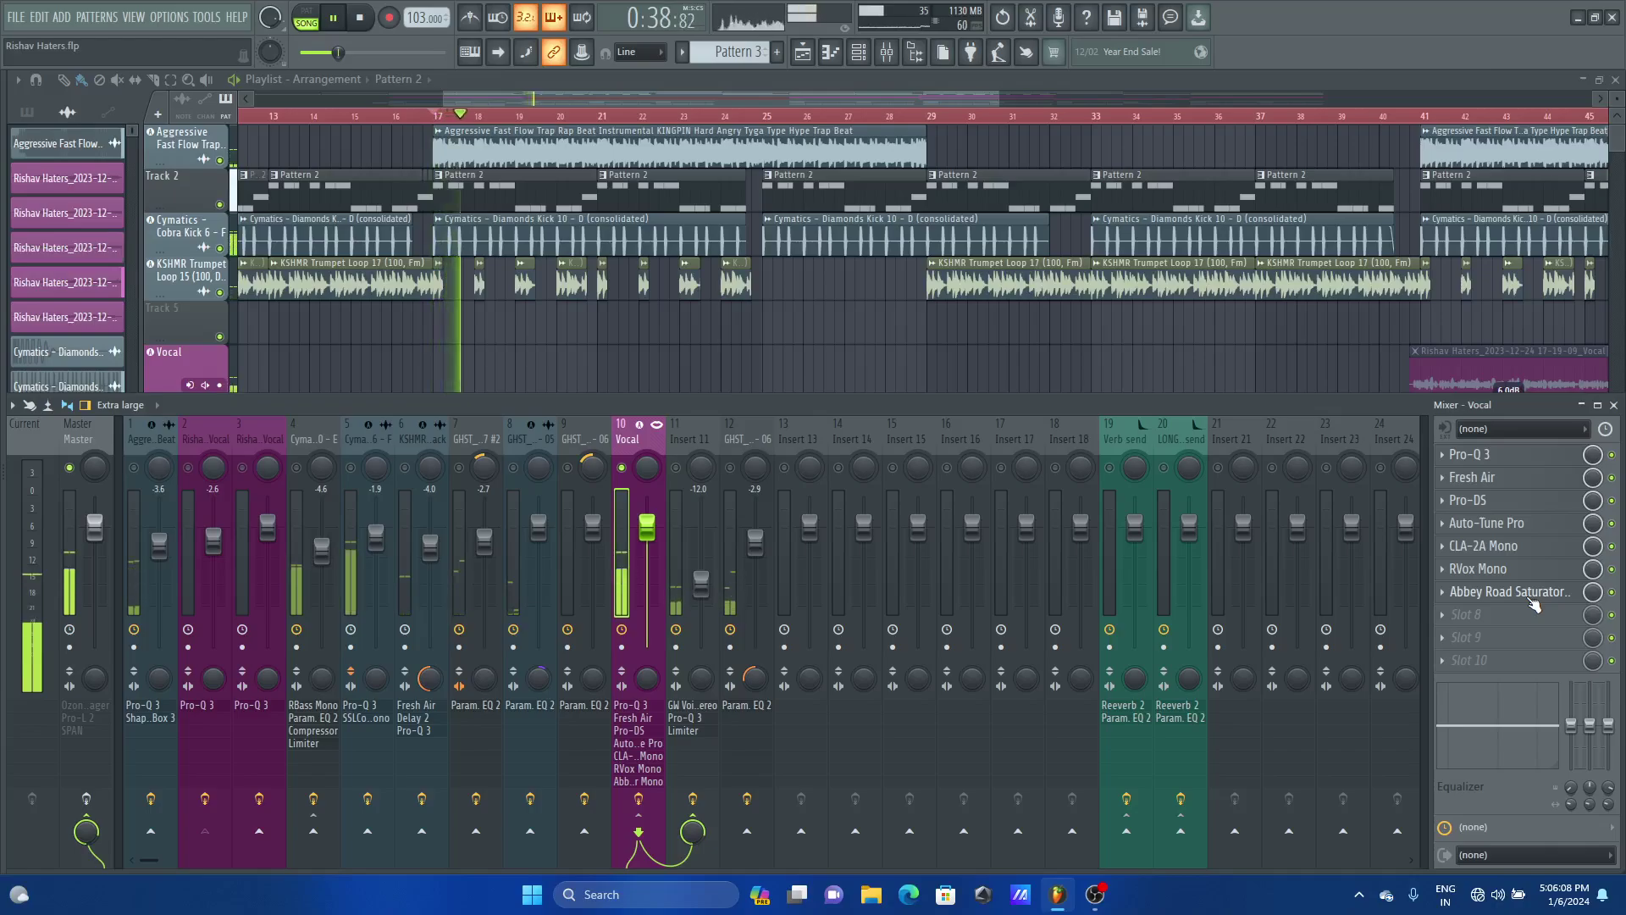
click(1612, 593)
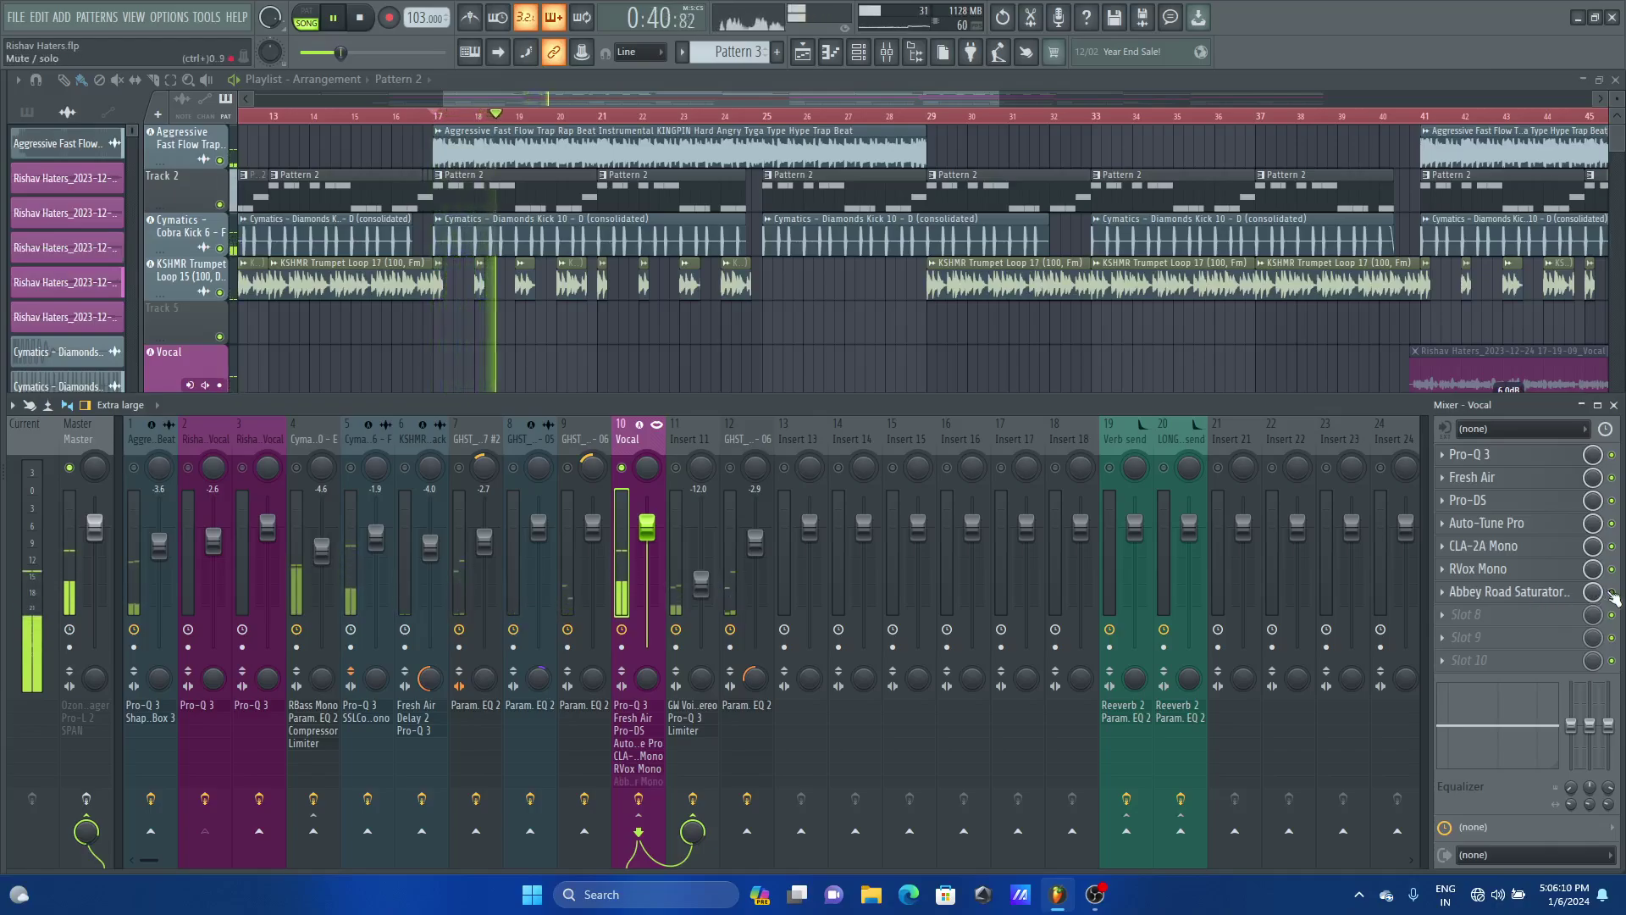
click(1612, 592)
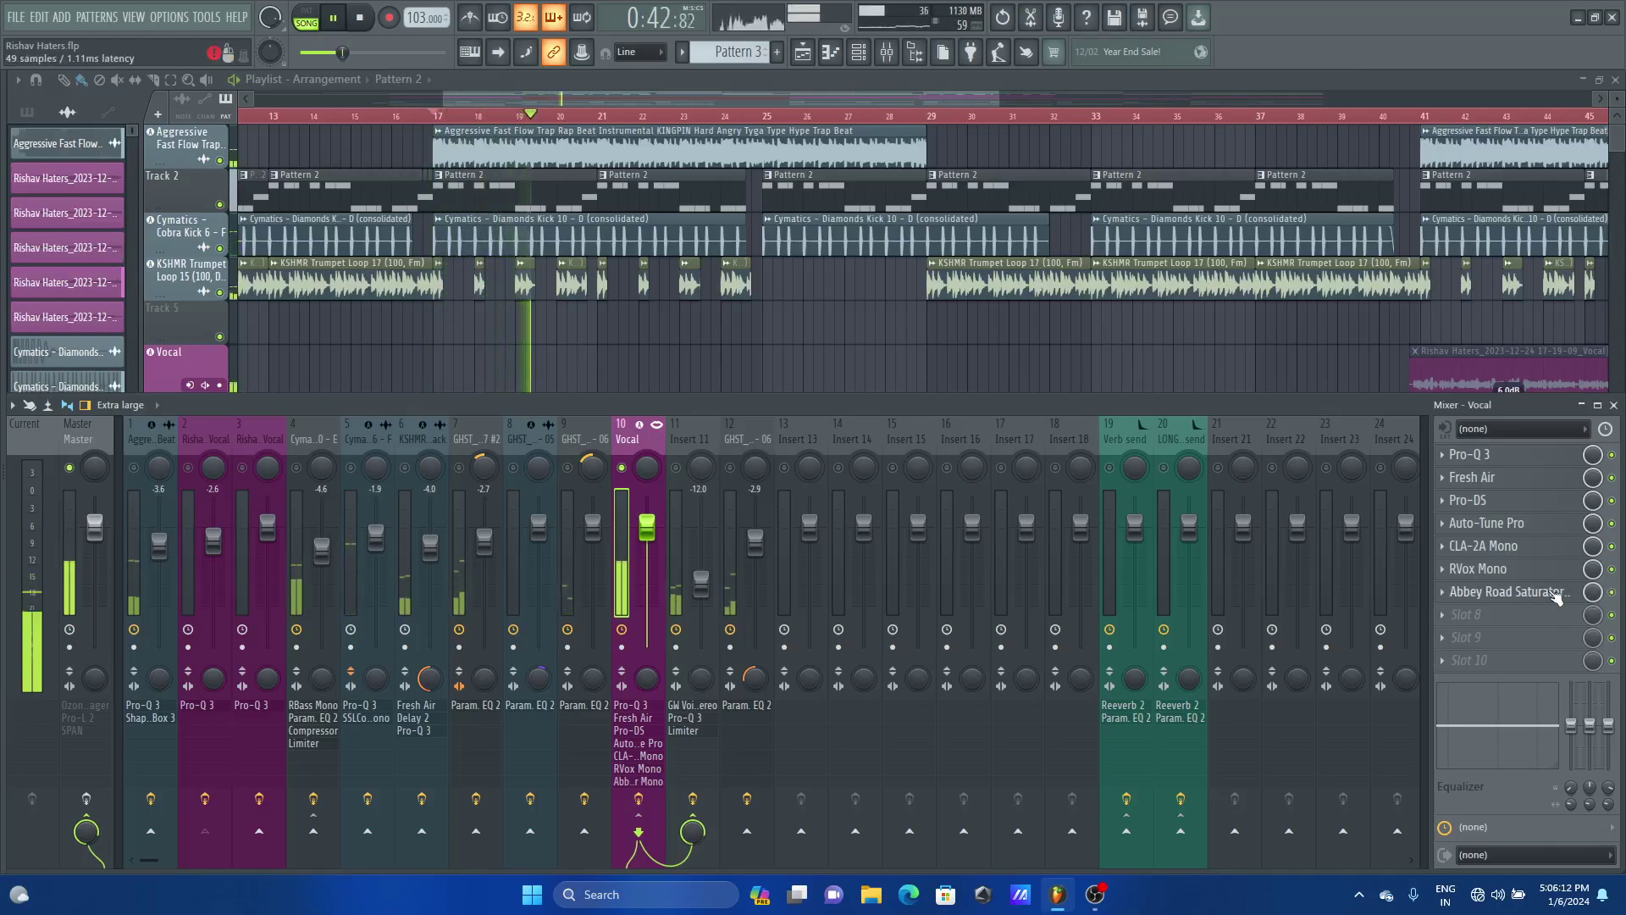
key(space)
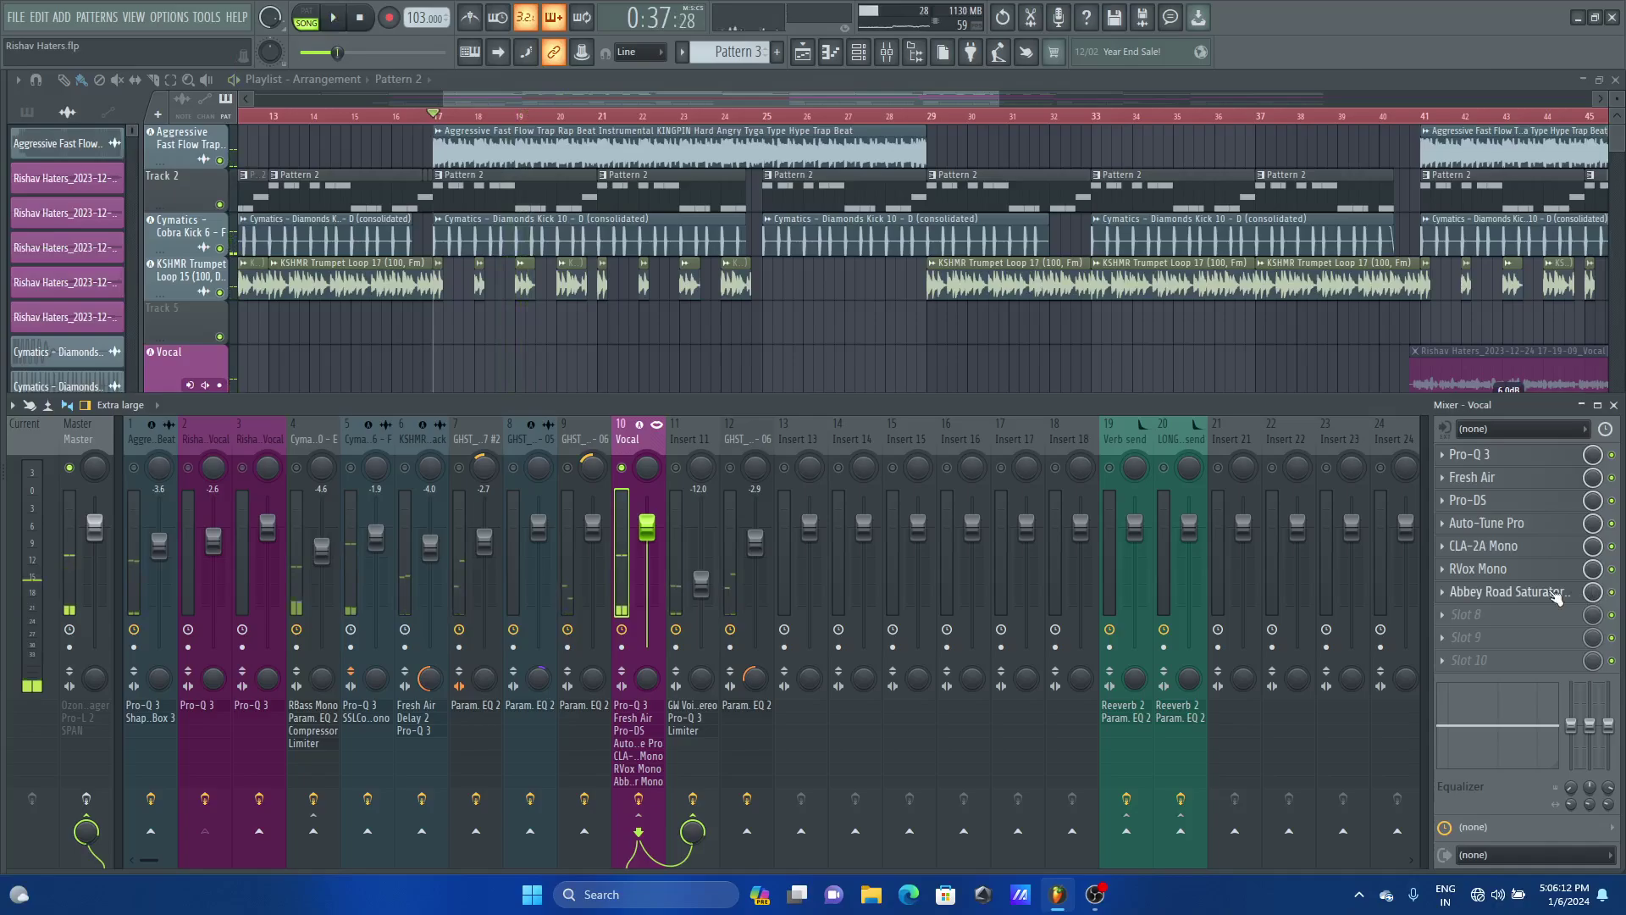
Open Fresh Air on the Vocal track and try High Air at 0, 64 and 8 with the soloed vocal playing
click(1532, 478)
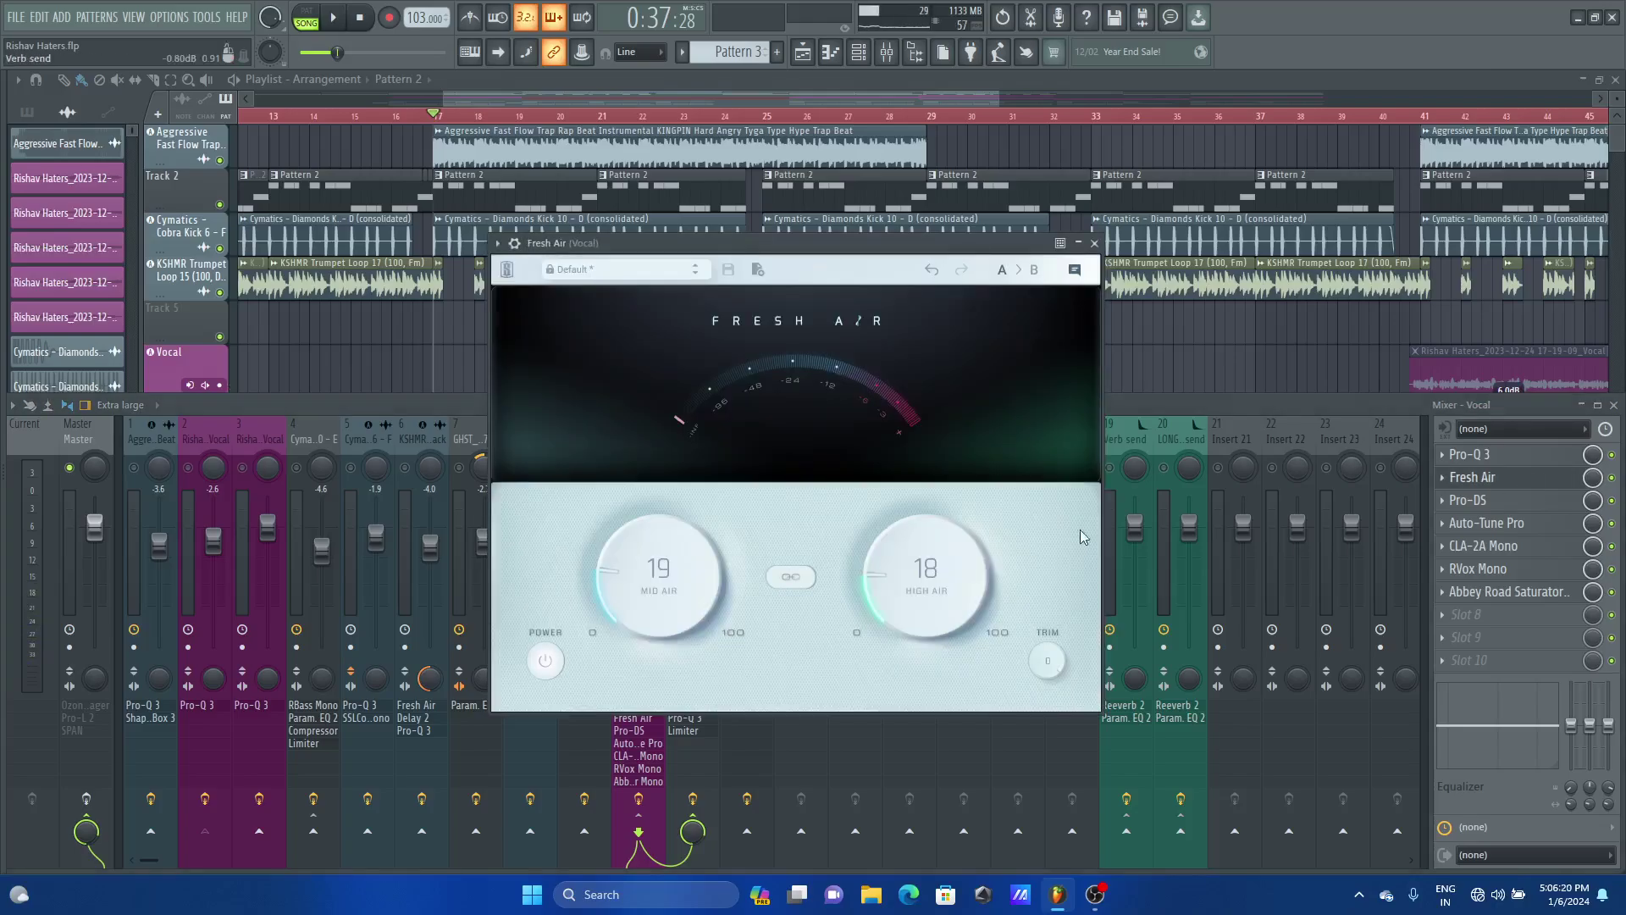
drag(930, 569, 931, 662)
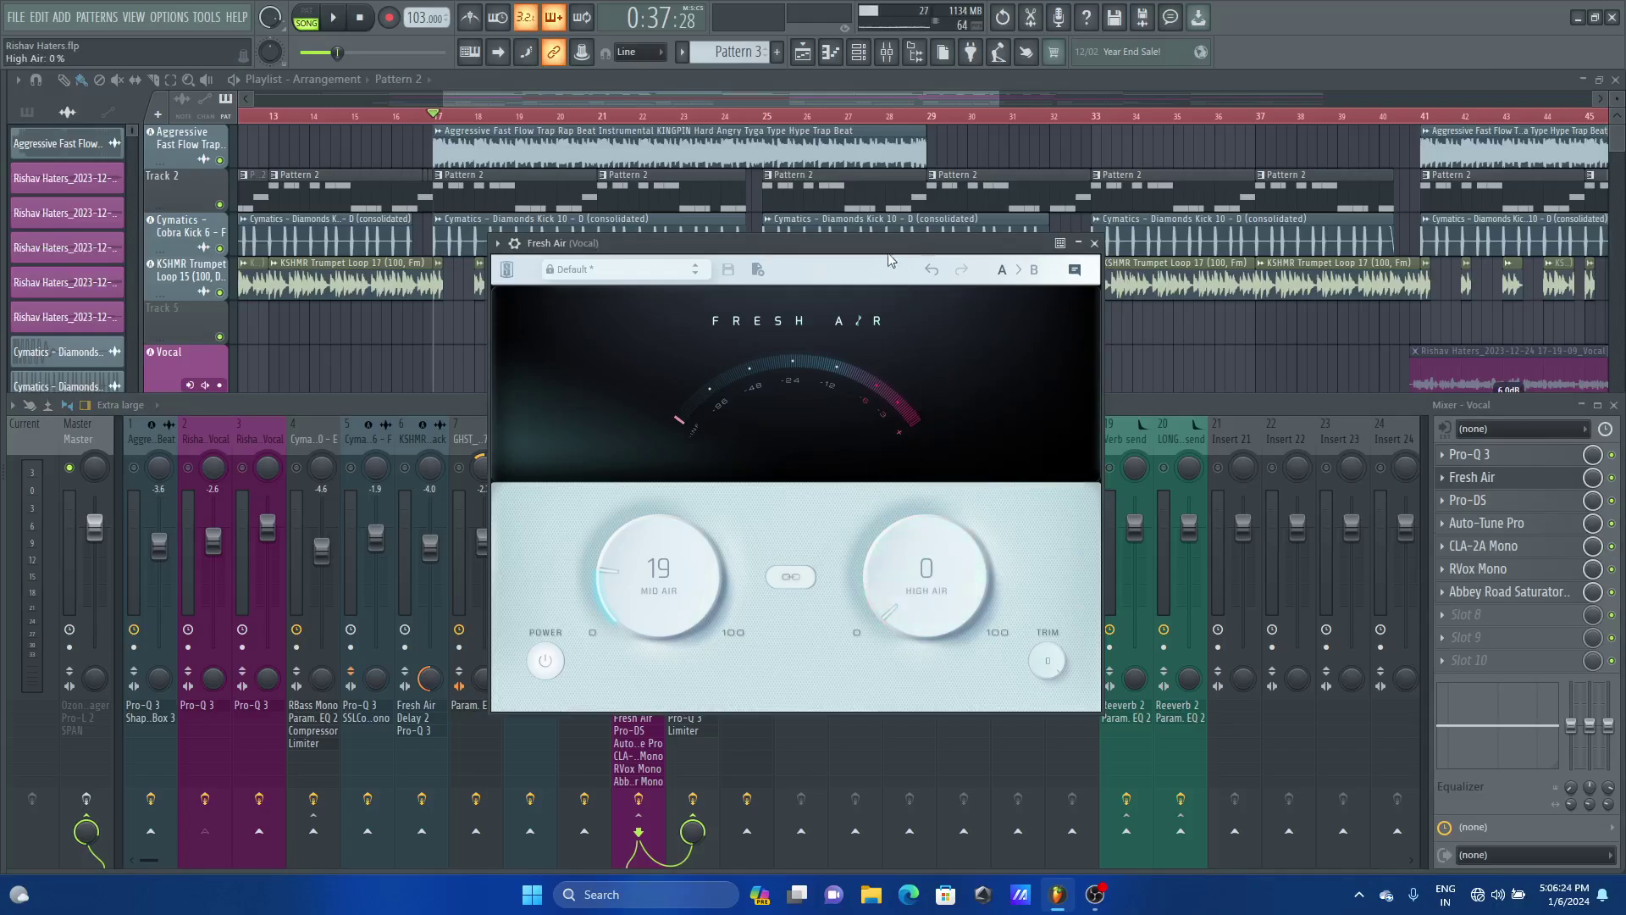
key(space)
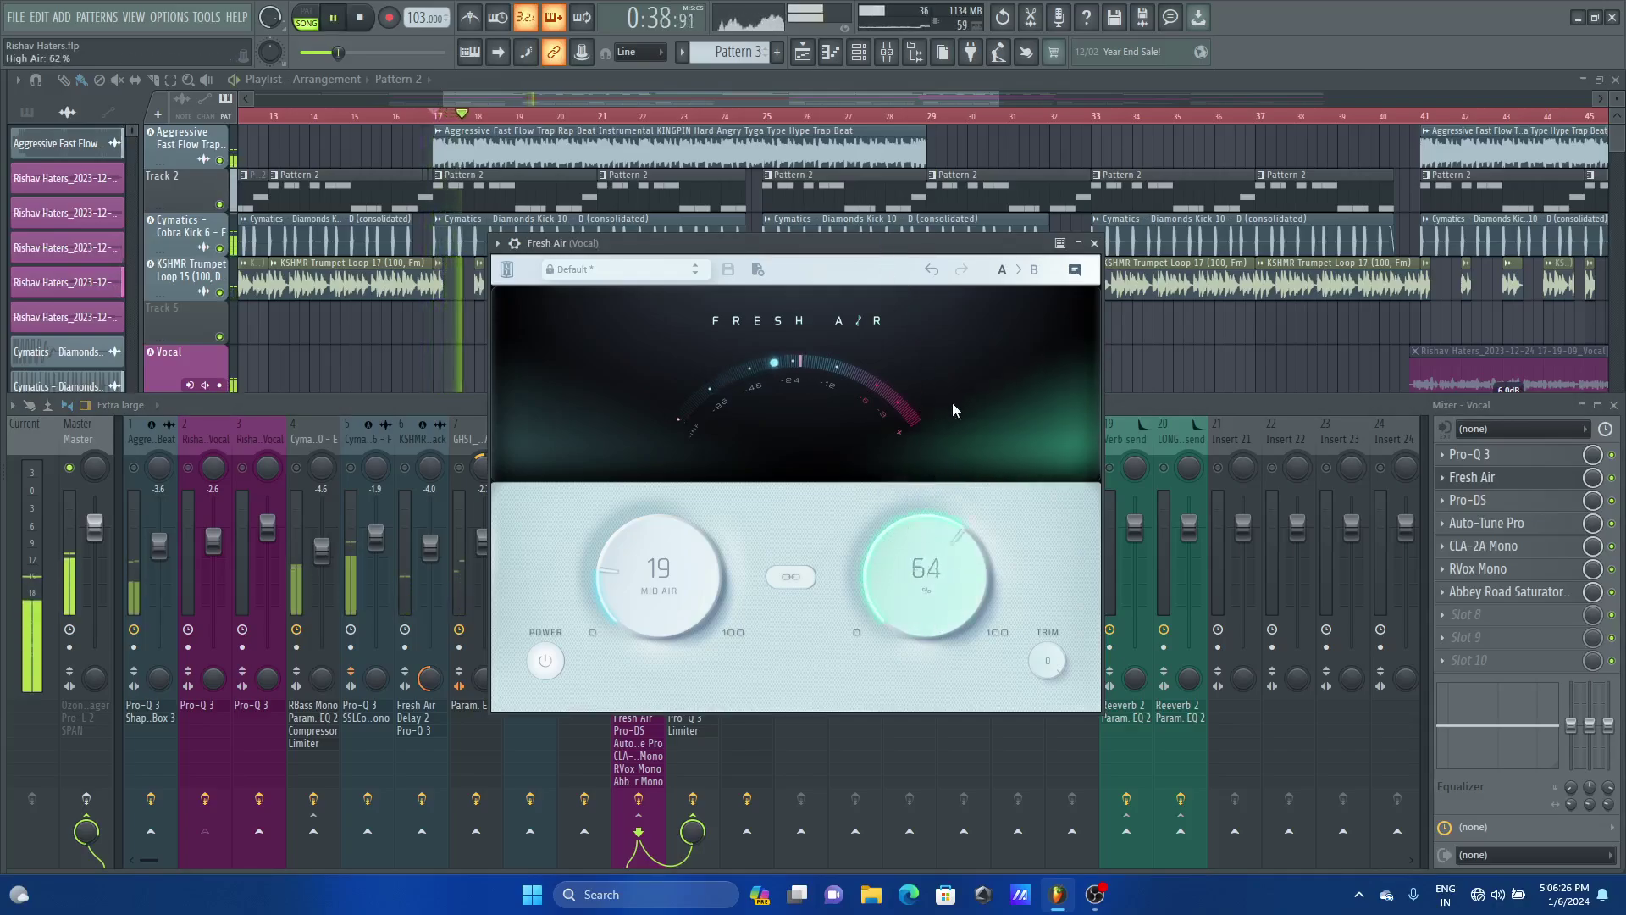
drag(924, 647, 923, 568)
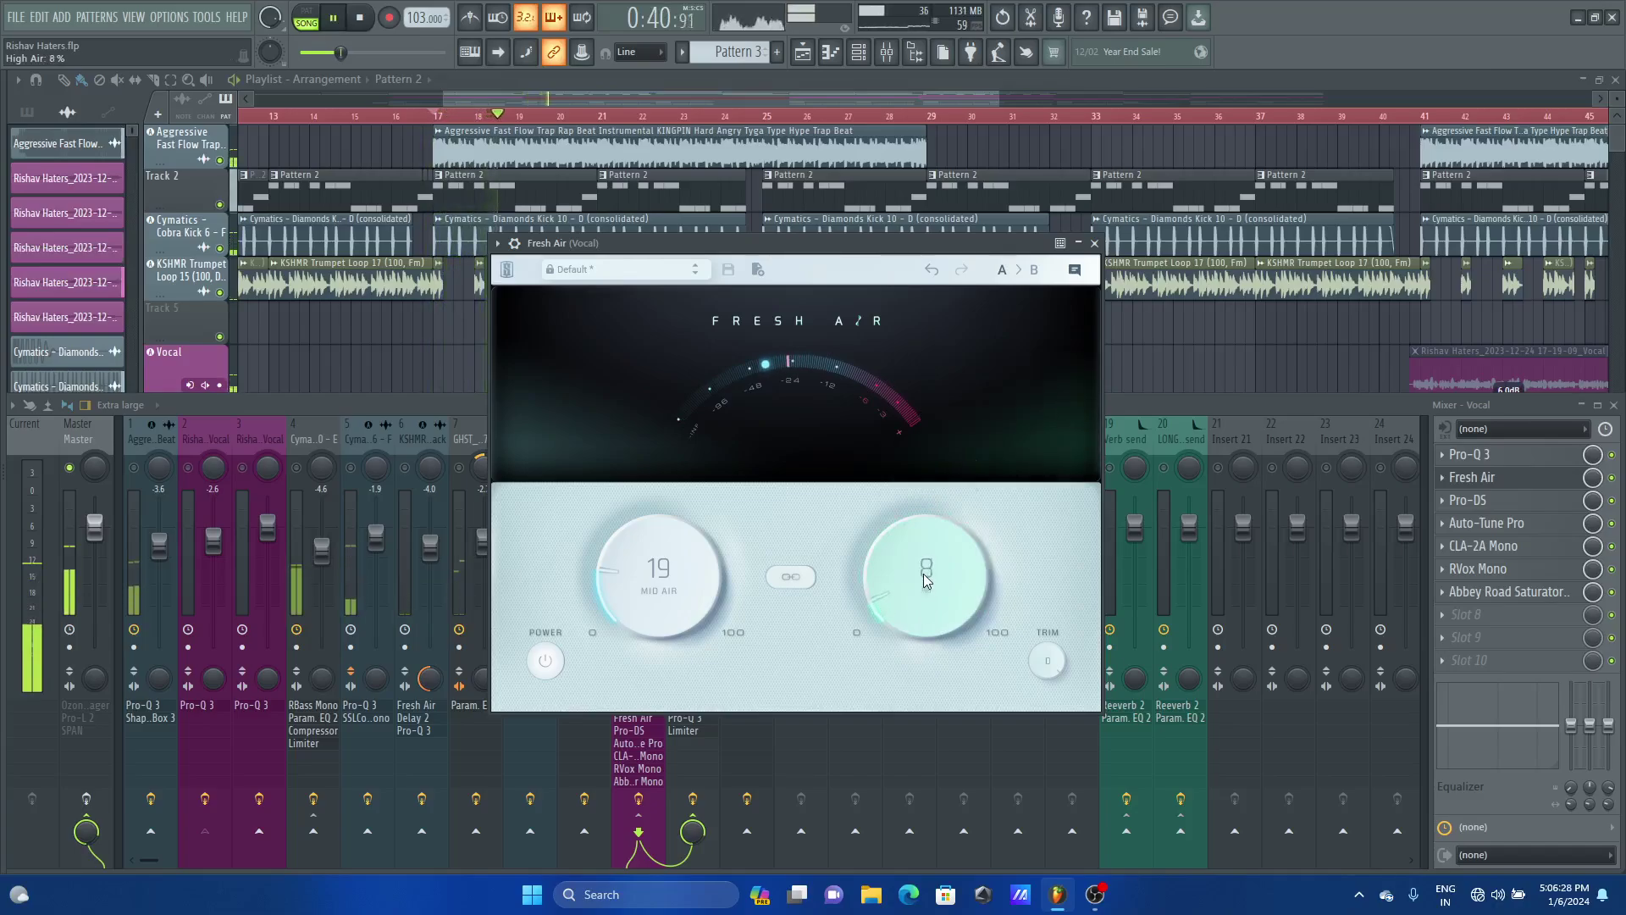
Set Fresh Air's Mid Air to 10 and High Air to 11 during playback, close the plugin and stop playback
drag(702, 581, 673, 623)
drag(930, 620, 937, 598)
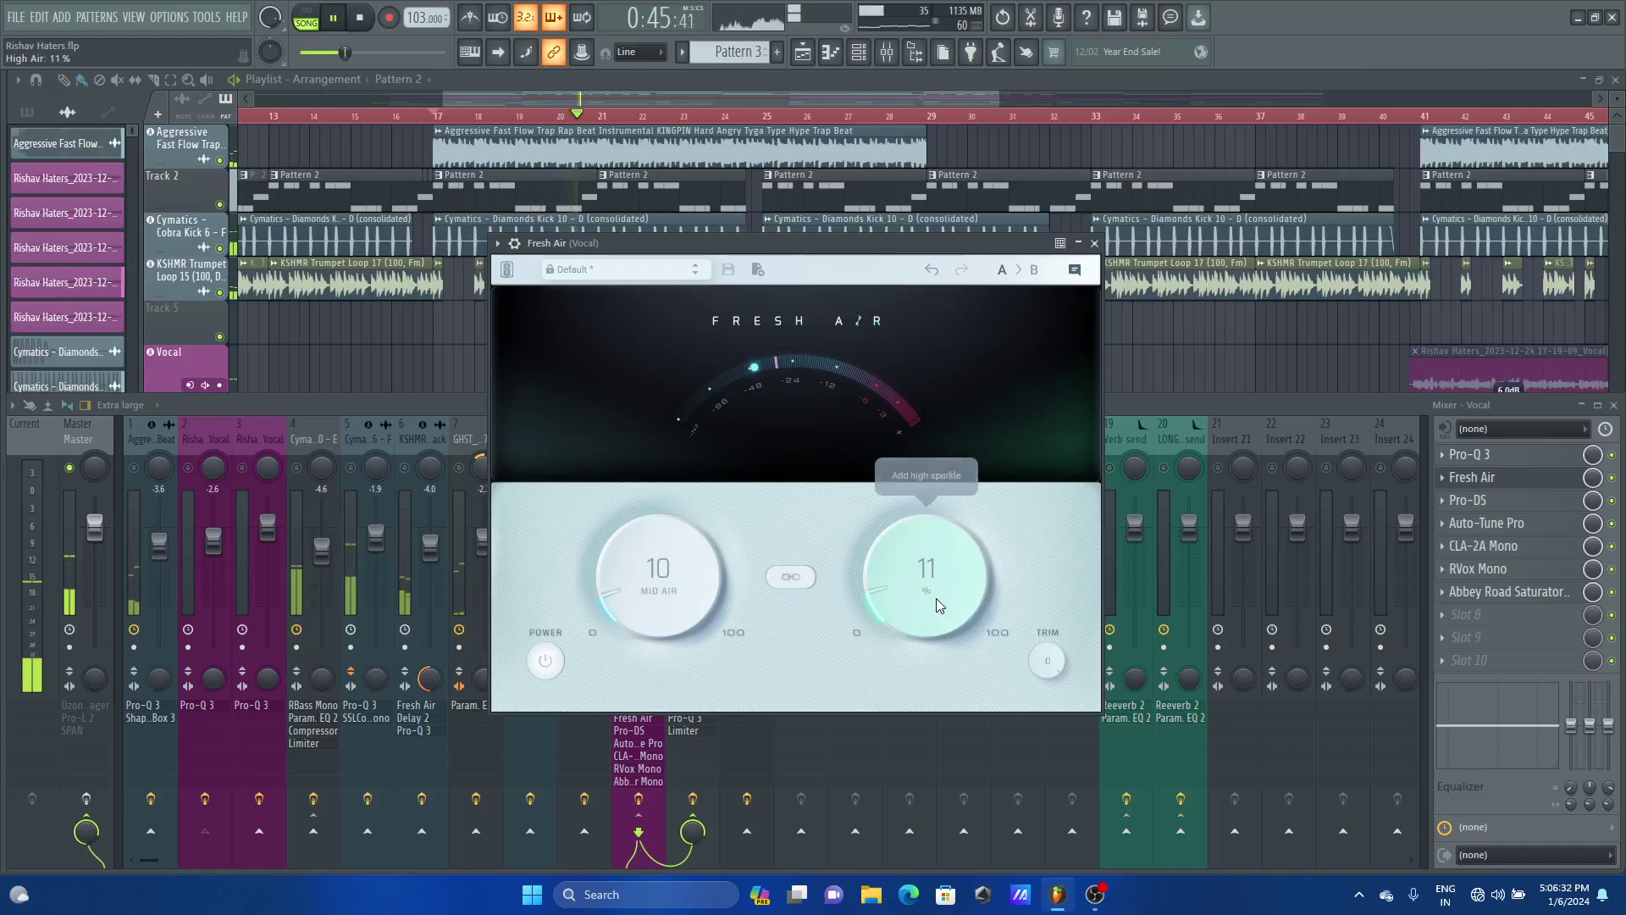
click(1094, 243)
key(space)
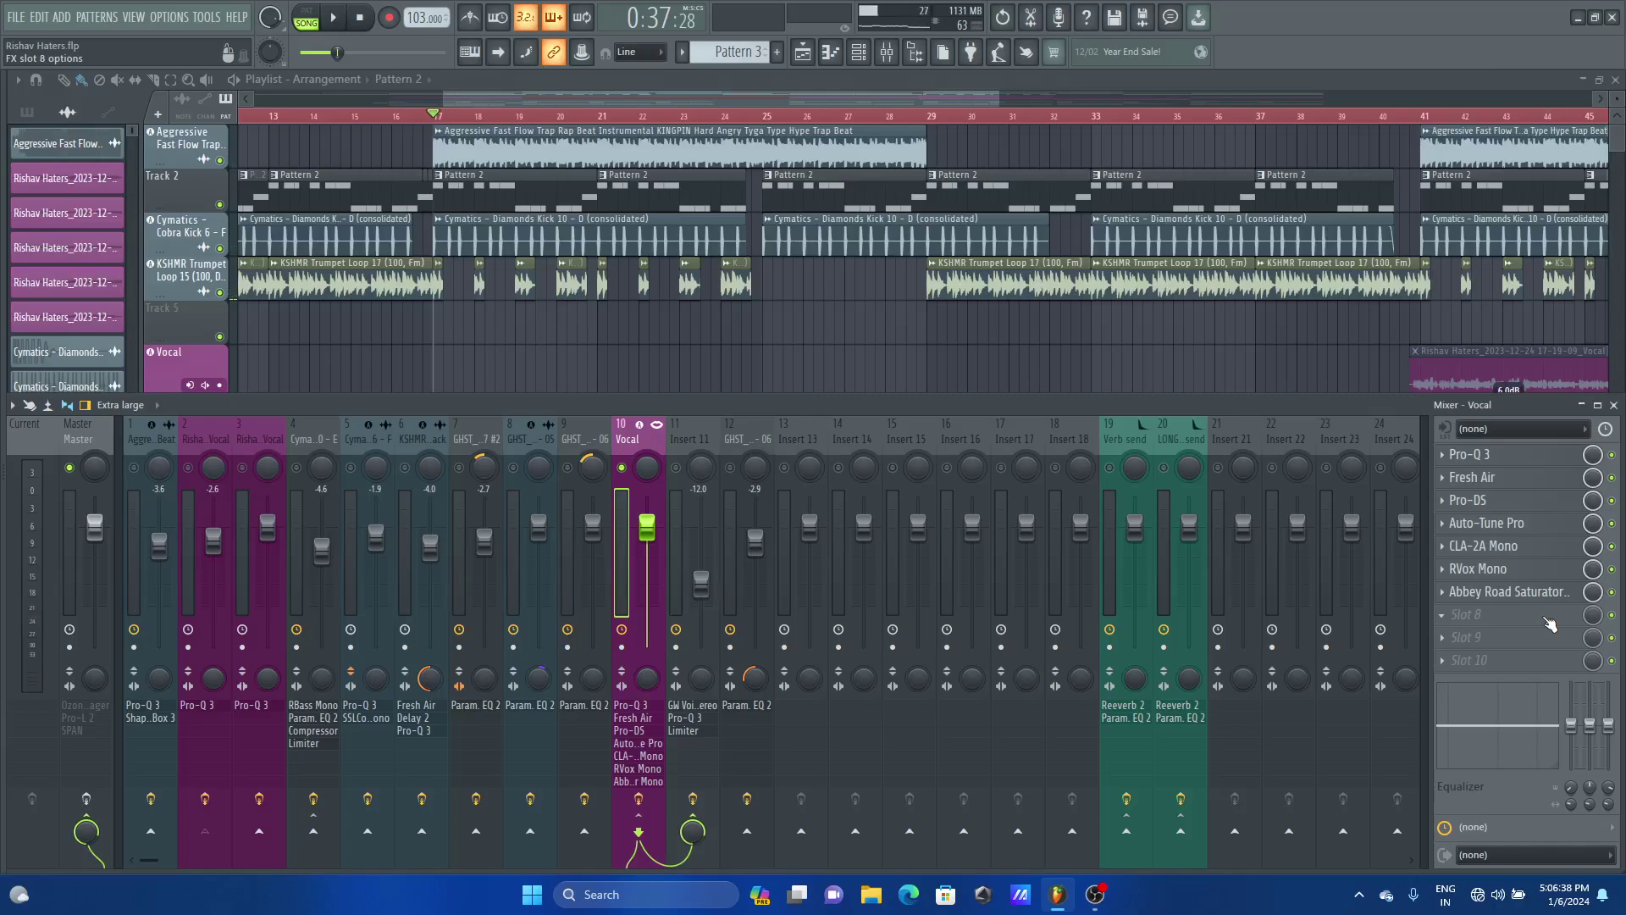
Save the project and load Pro-Q 3 in slot 8 of the Vocal track, after Abbey Road Saturator
key(ctrl+s)
click(1509, 621)
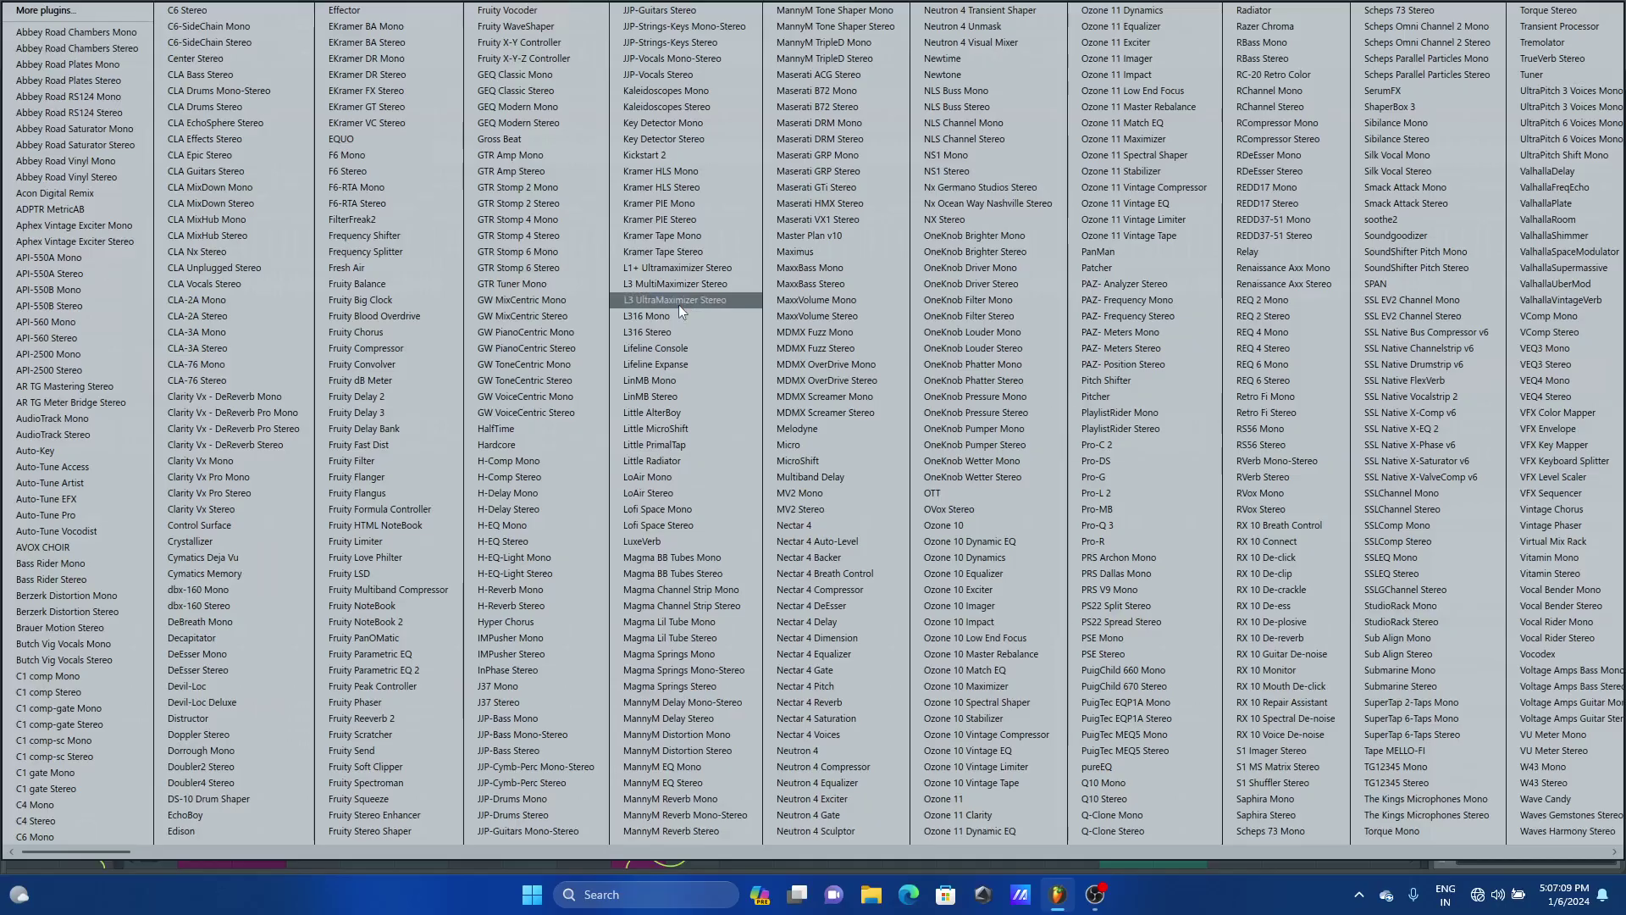
click(1147, 527)
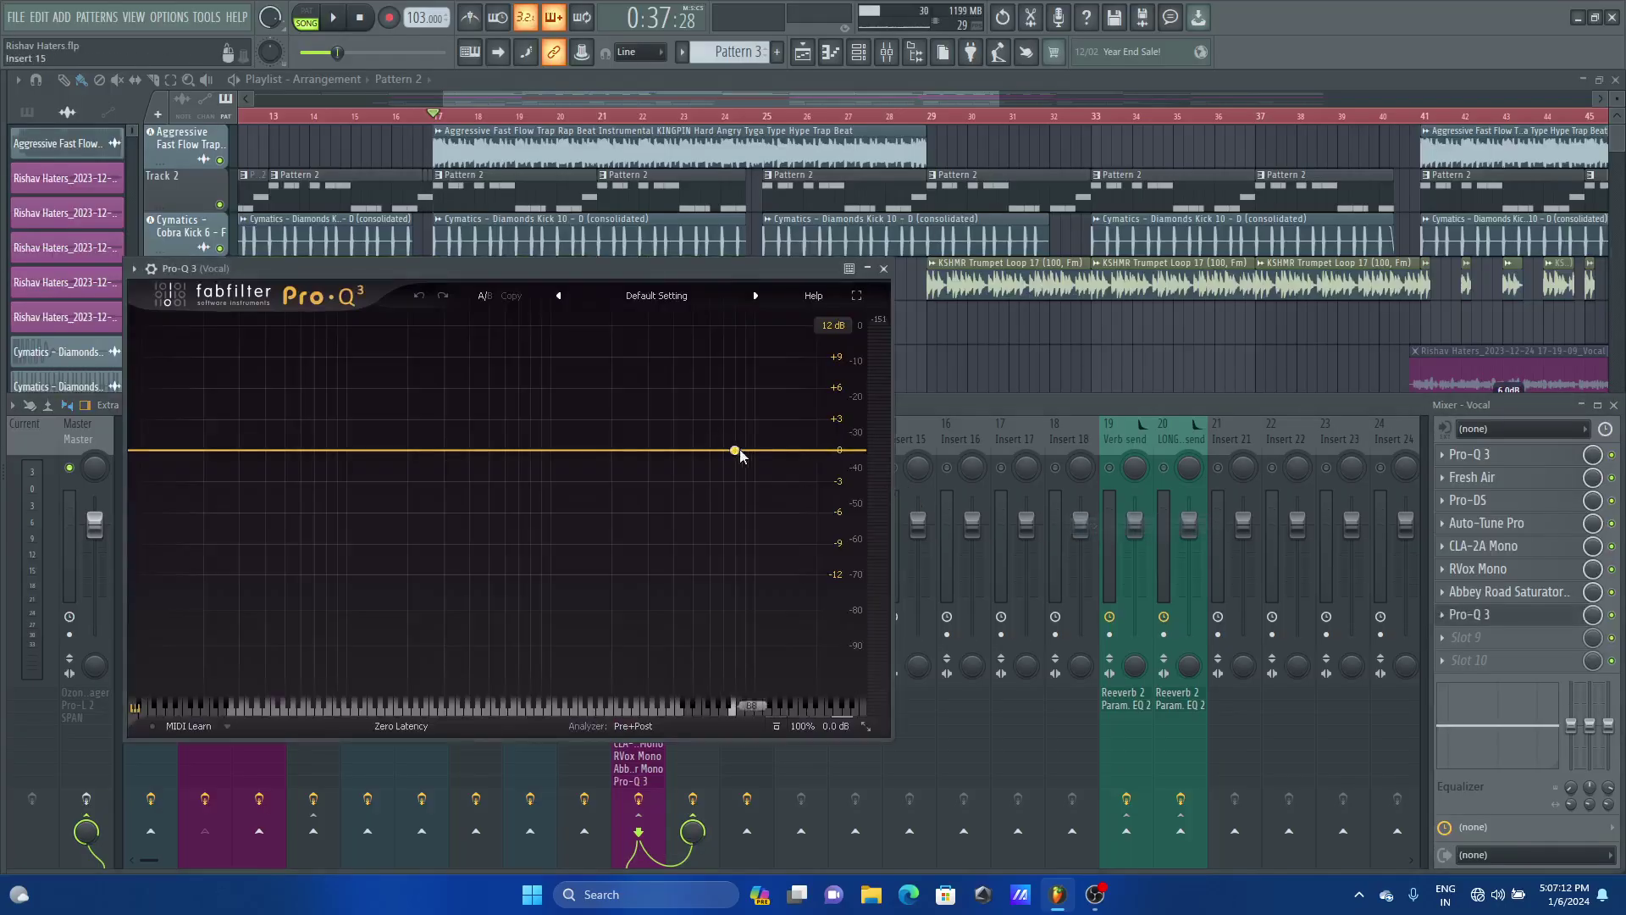
drag(505, 273, 715, 86)
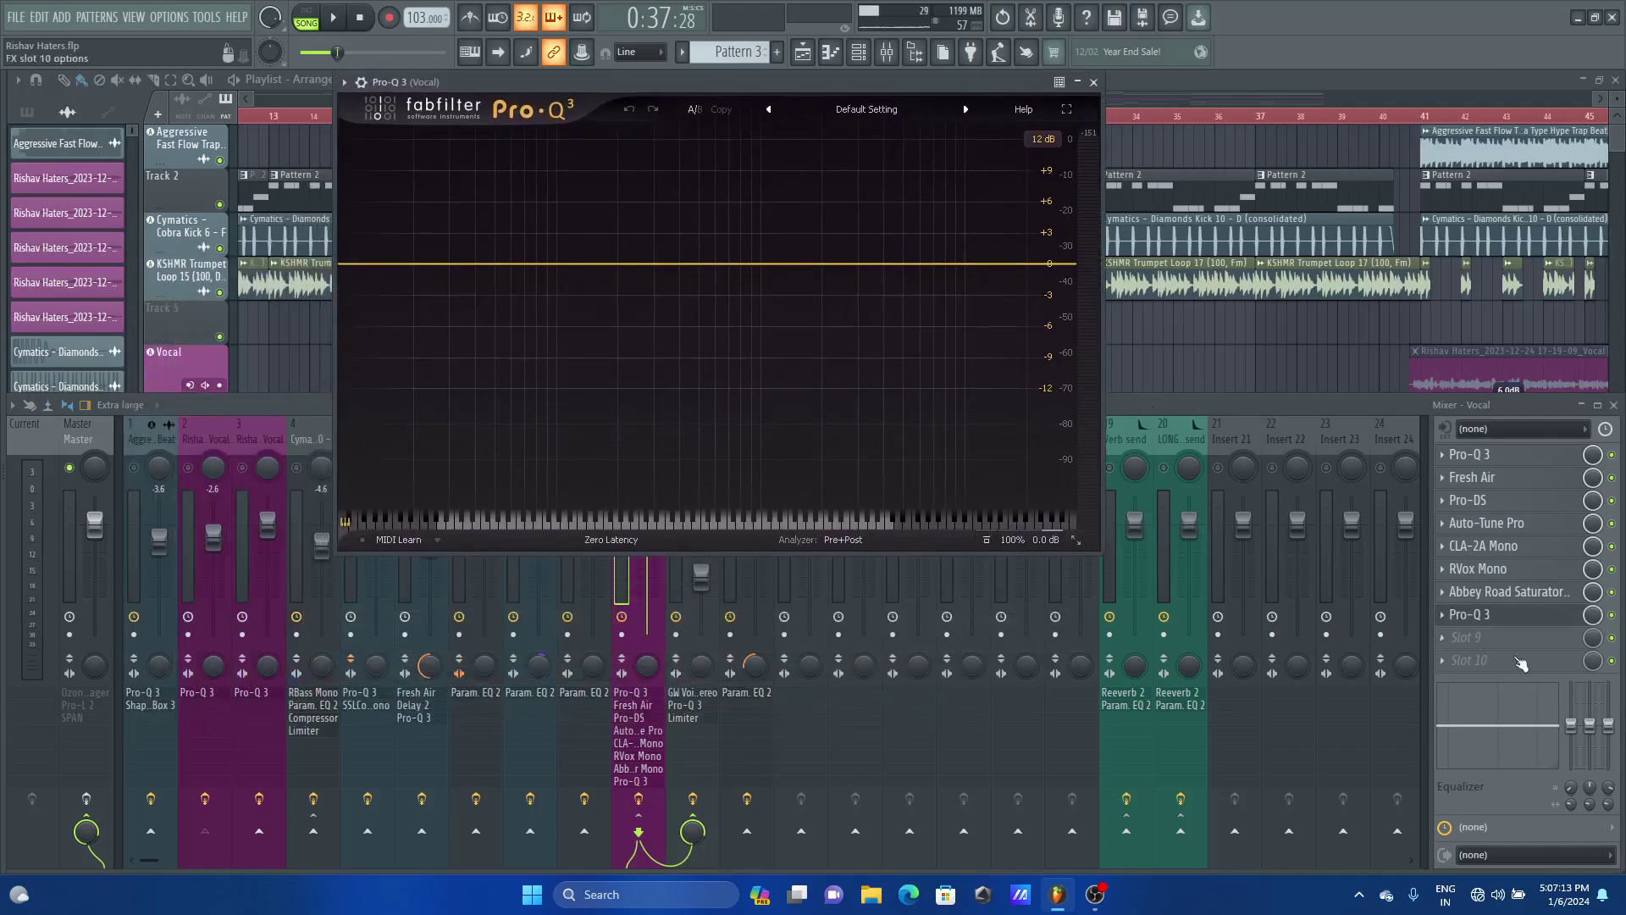
Play the mix with Abbey Road Saturator bypassed and re-enabled, comparing the vocal's spectrum in the new Pro-Q 3
click(1612, 594)
click(832, 89)
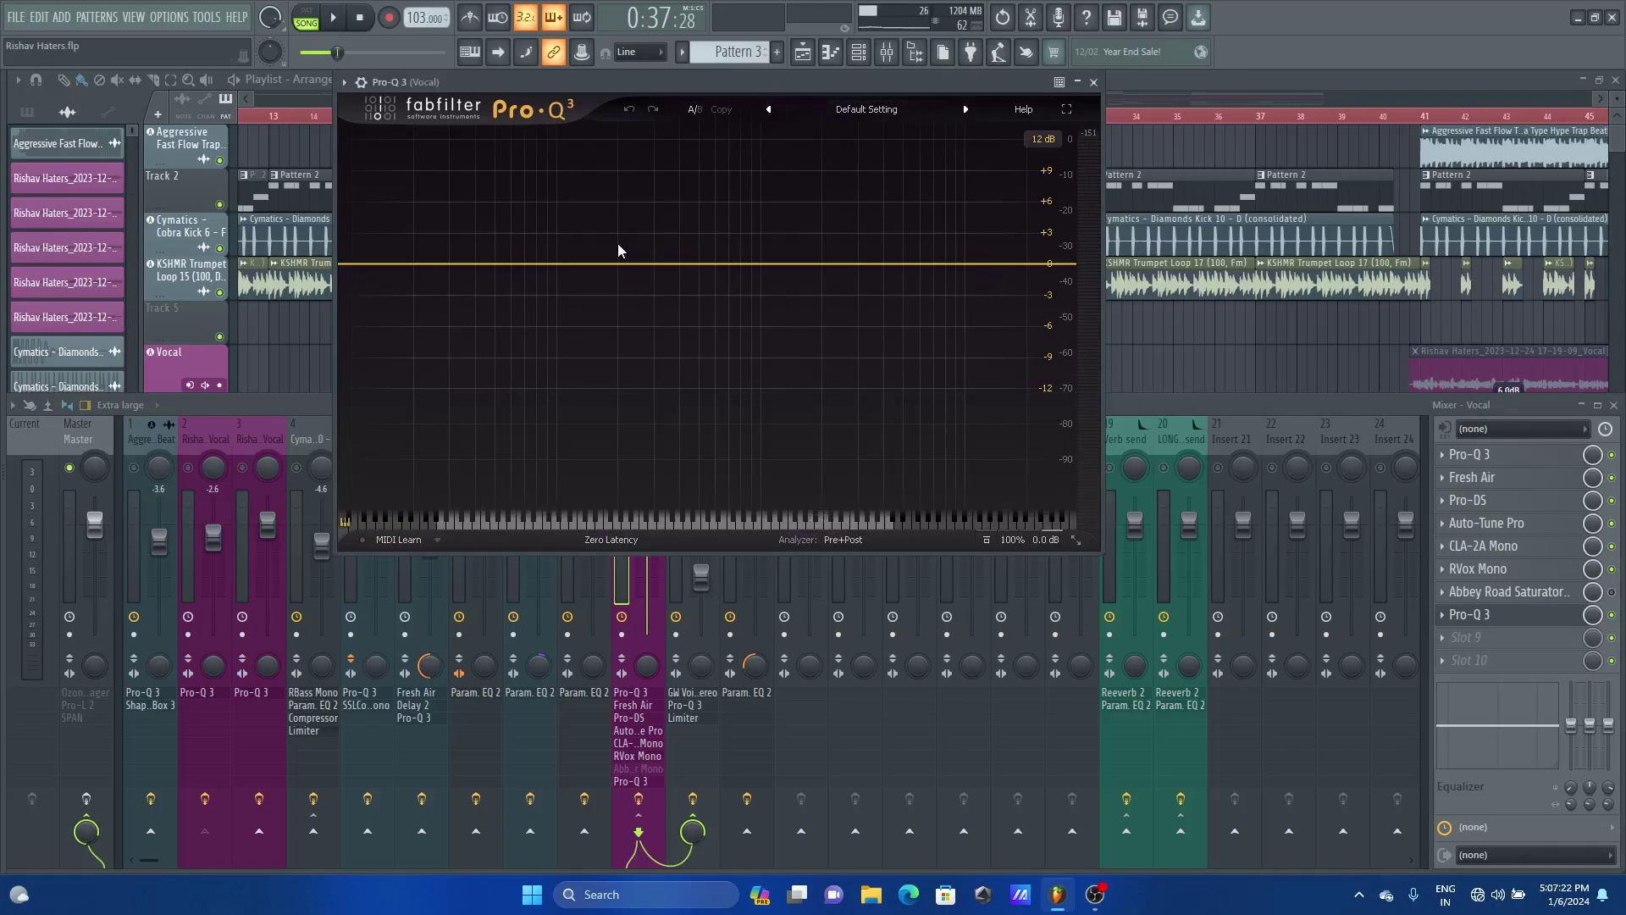
key(space)
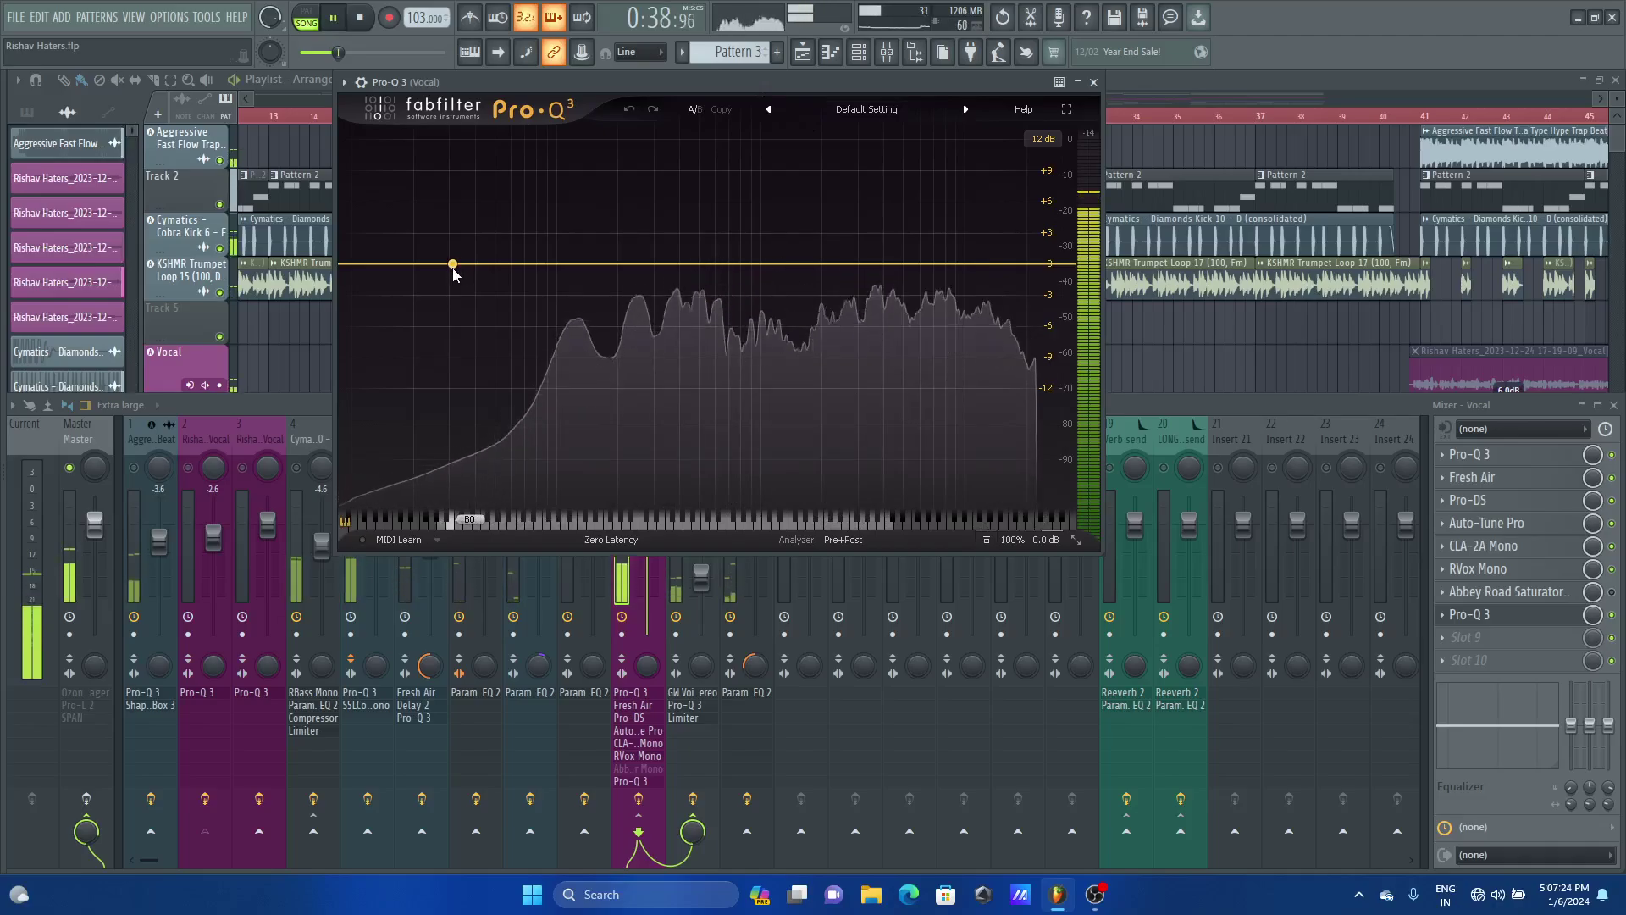
key(space)
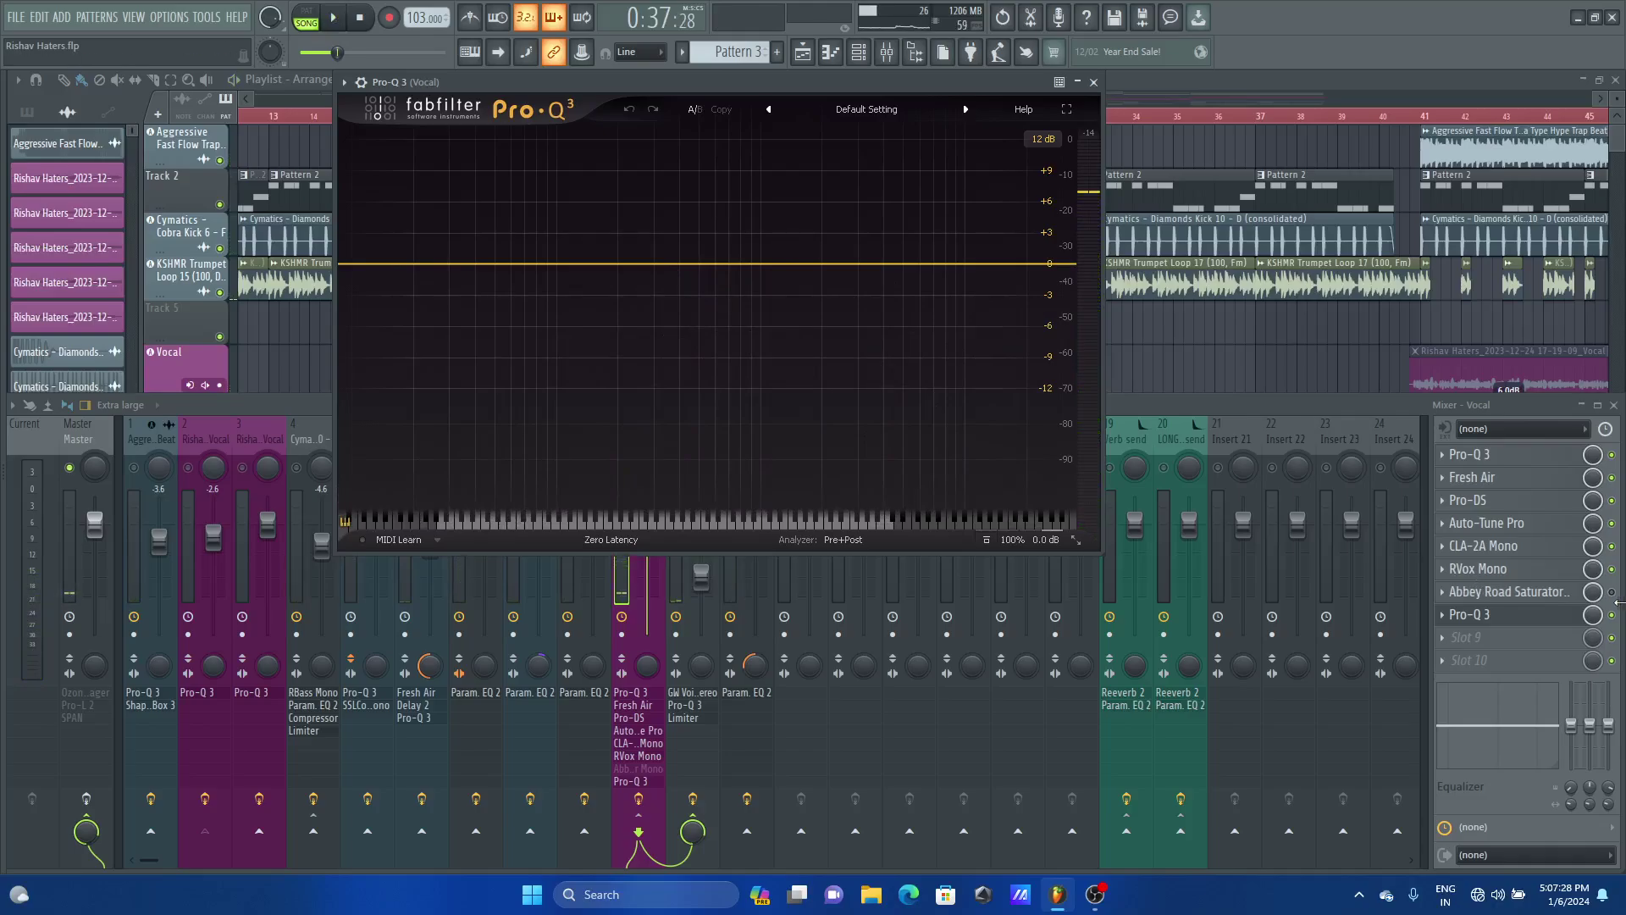
click(1620, 597)
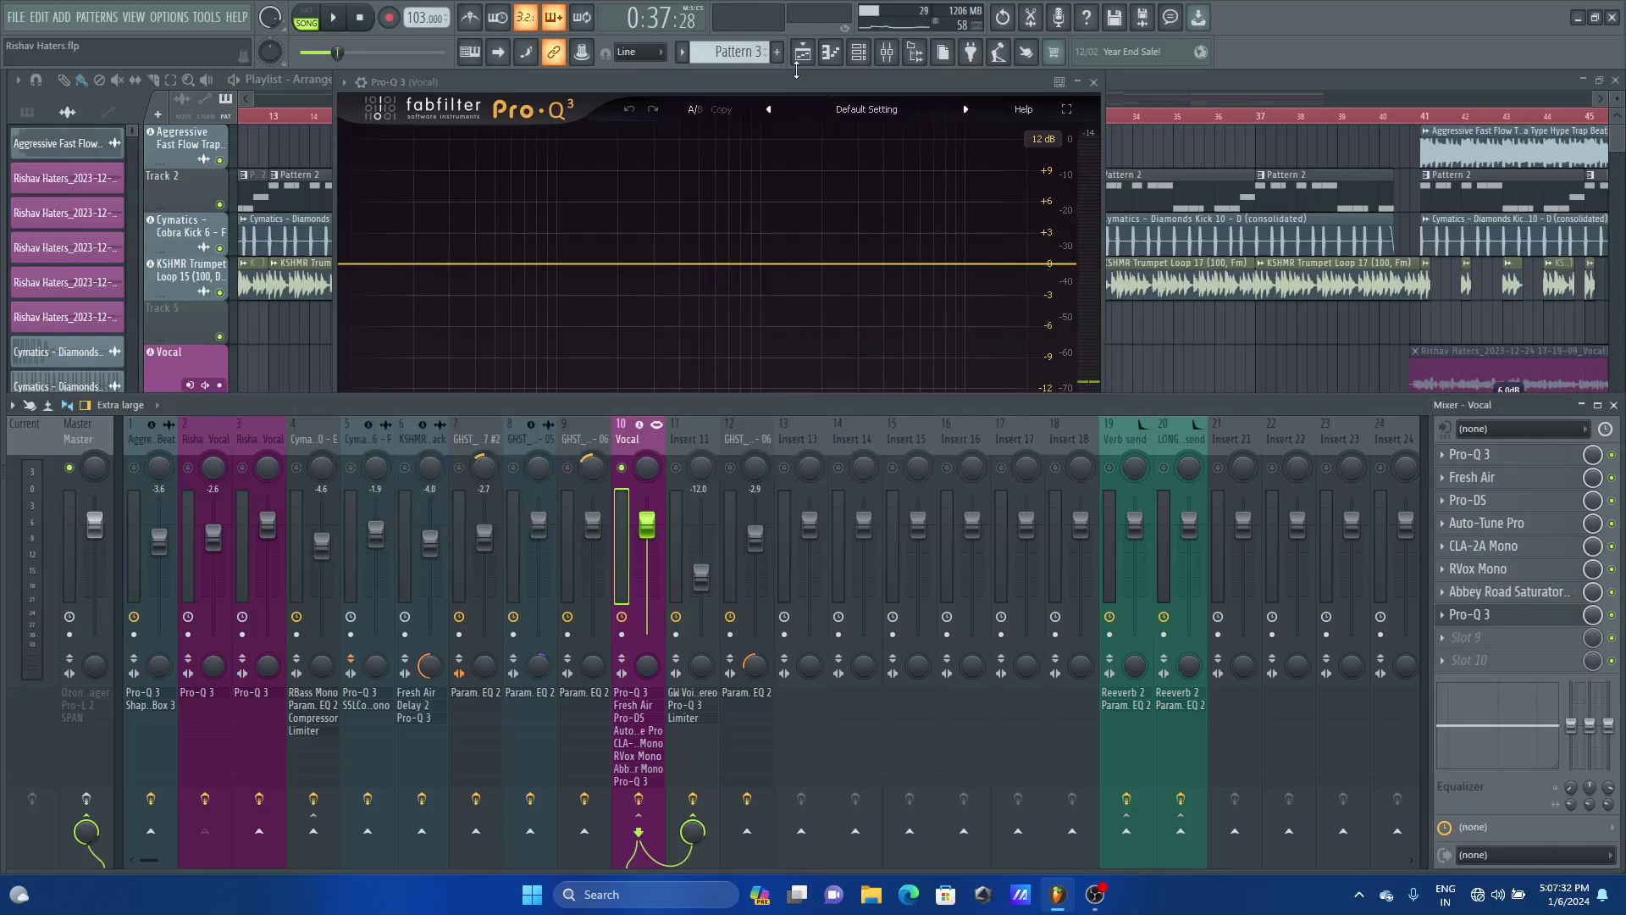
click(729, 218)
key(space)
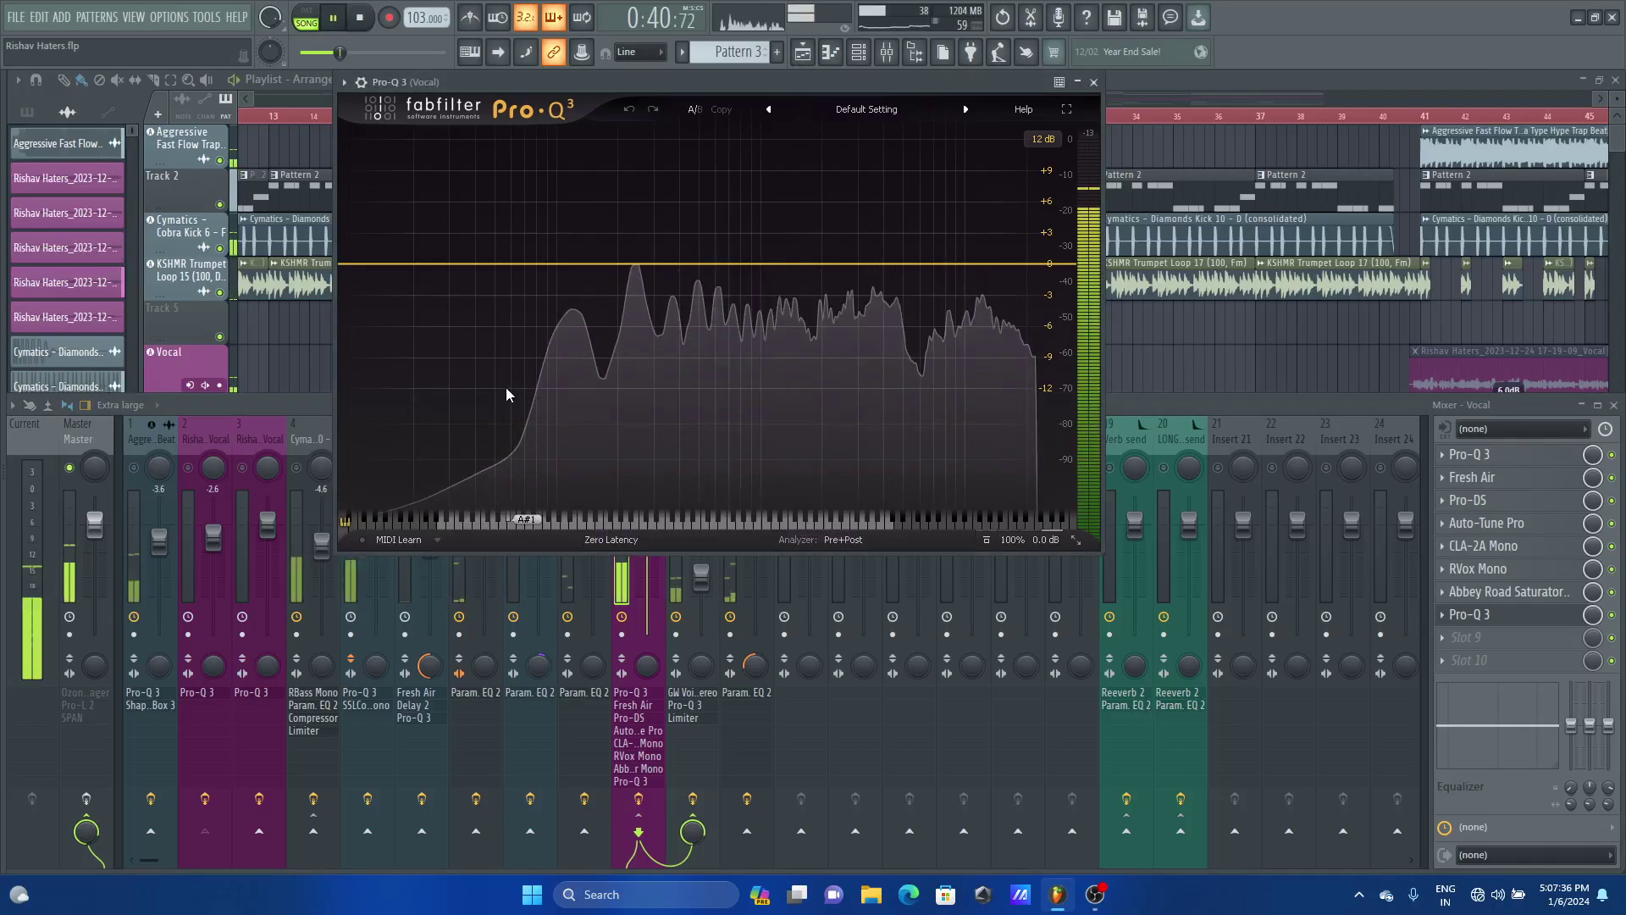
key(space)
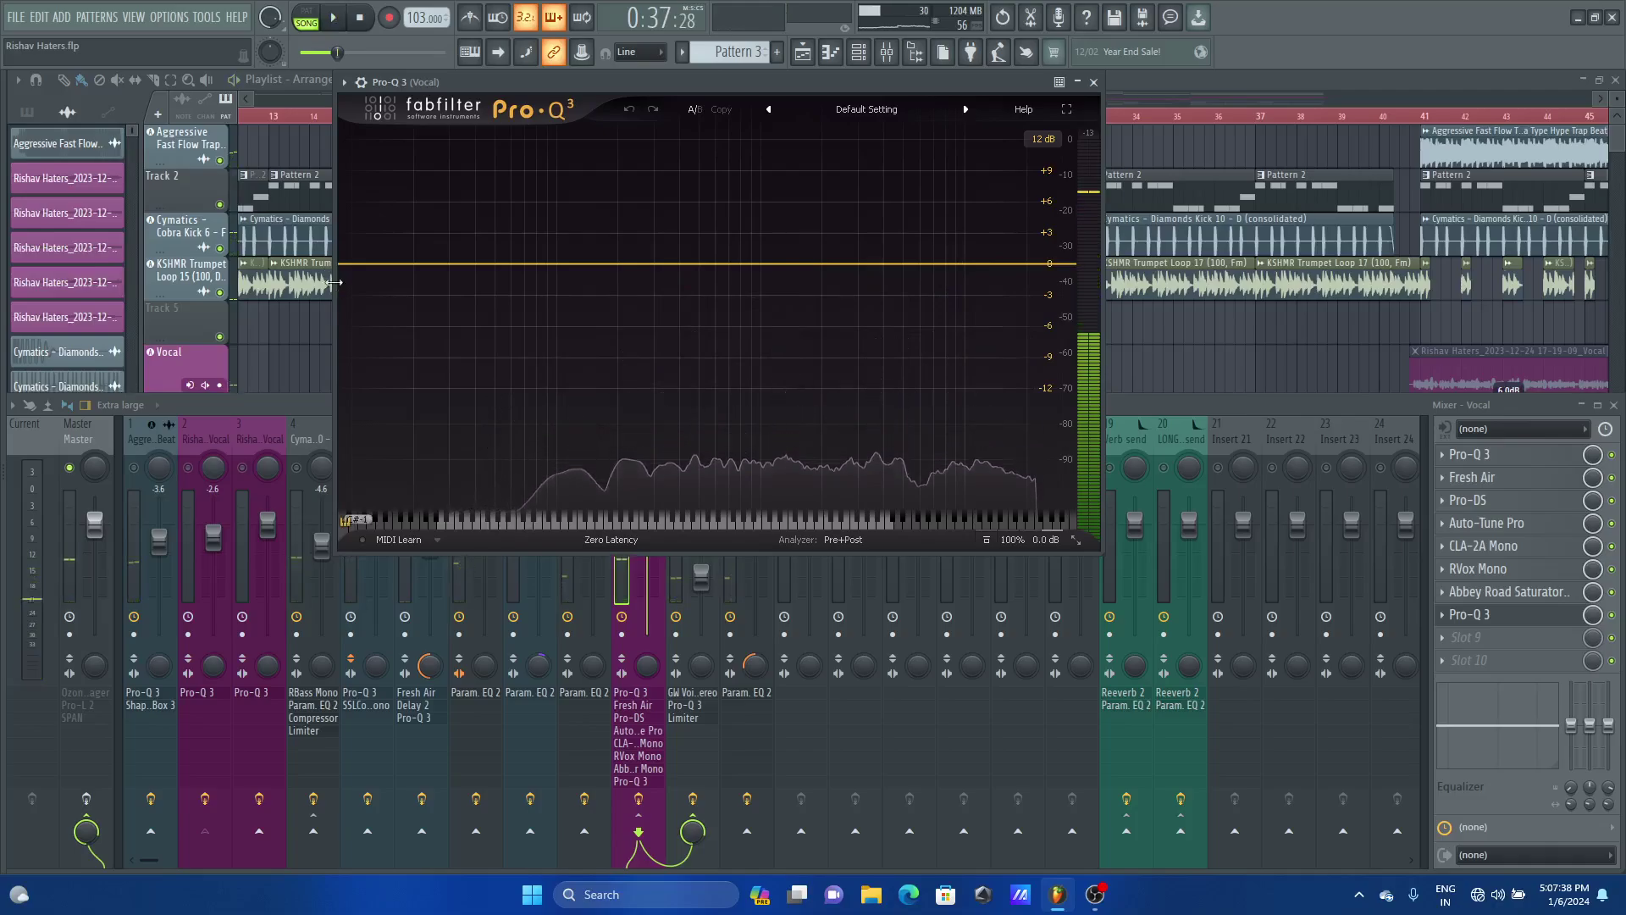
Add a 12 dB/oct low cut in the new Pro-Q 3 and move it to about 65 Hz while auditioning the band
click(352, 264)
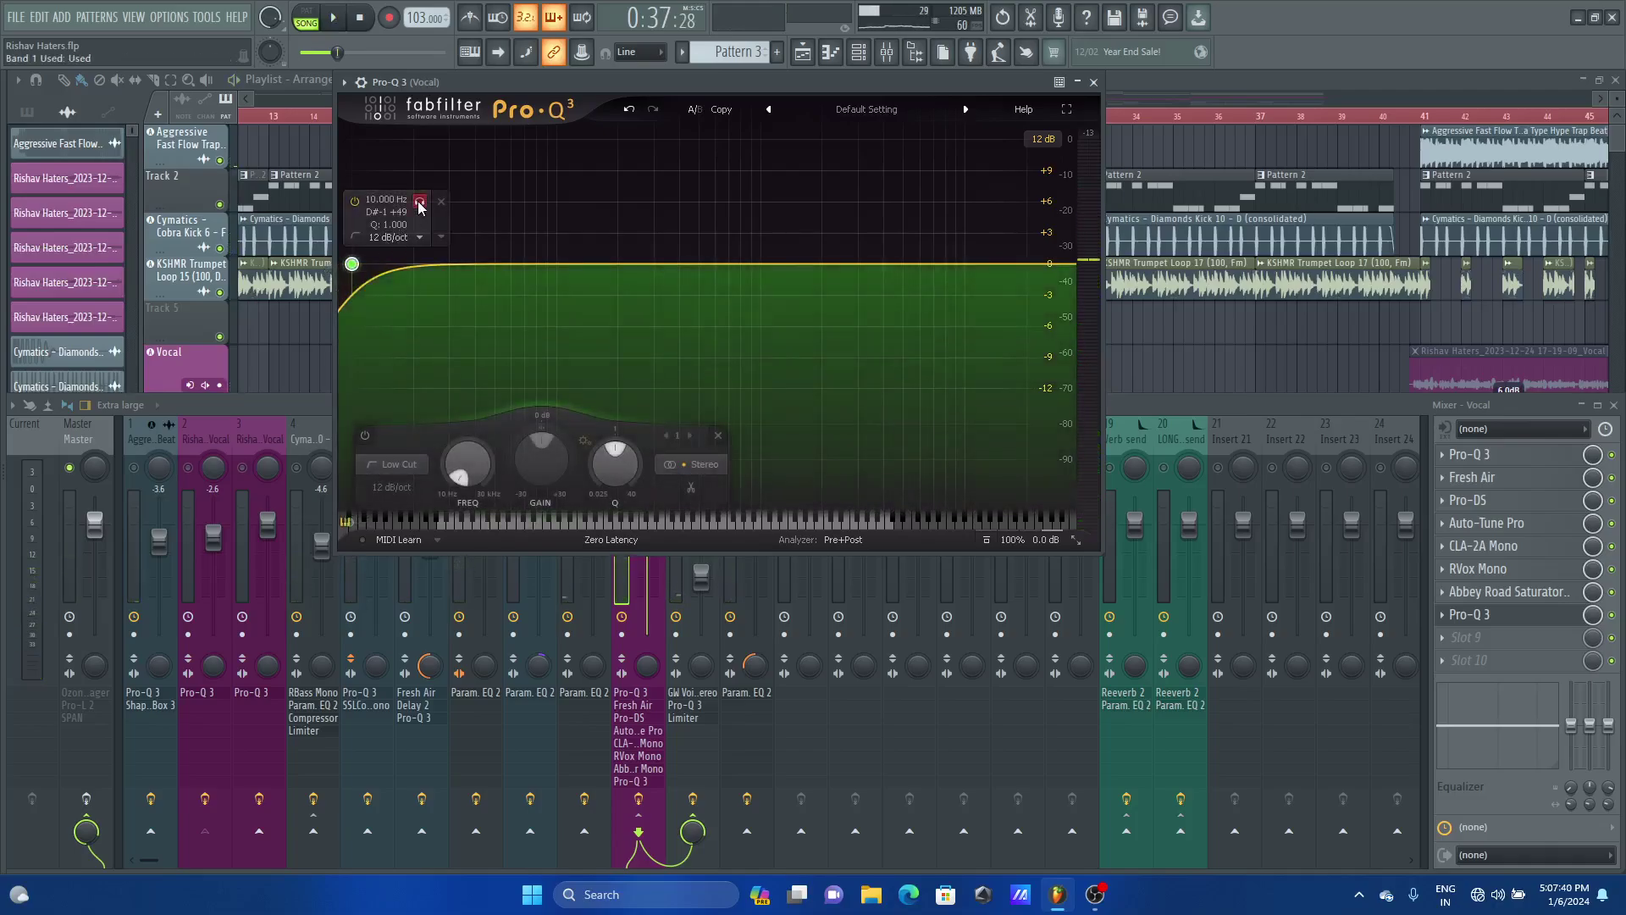
key(space)
drag(419, 205, 590, 211)
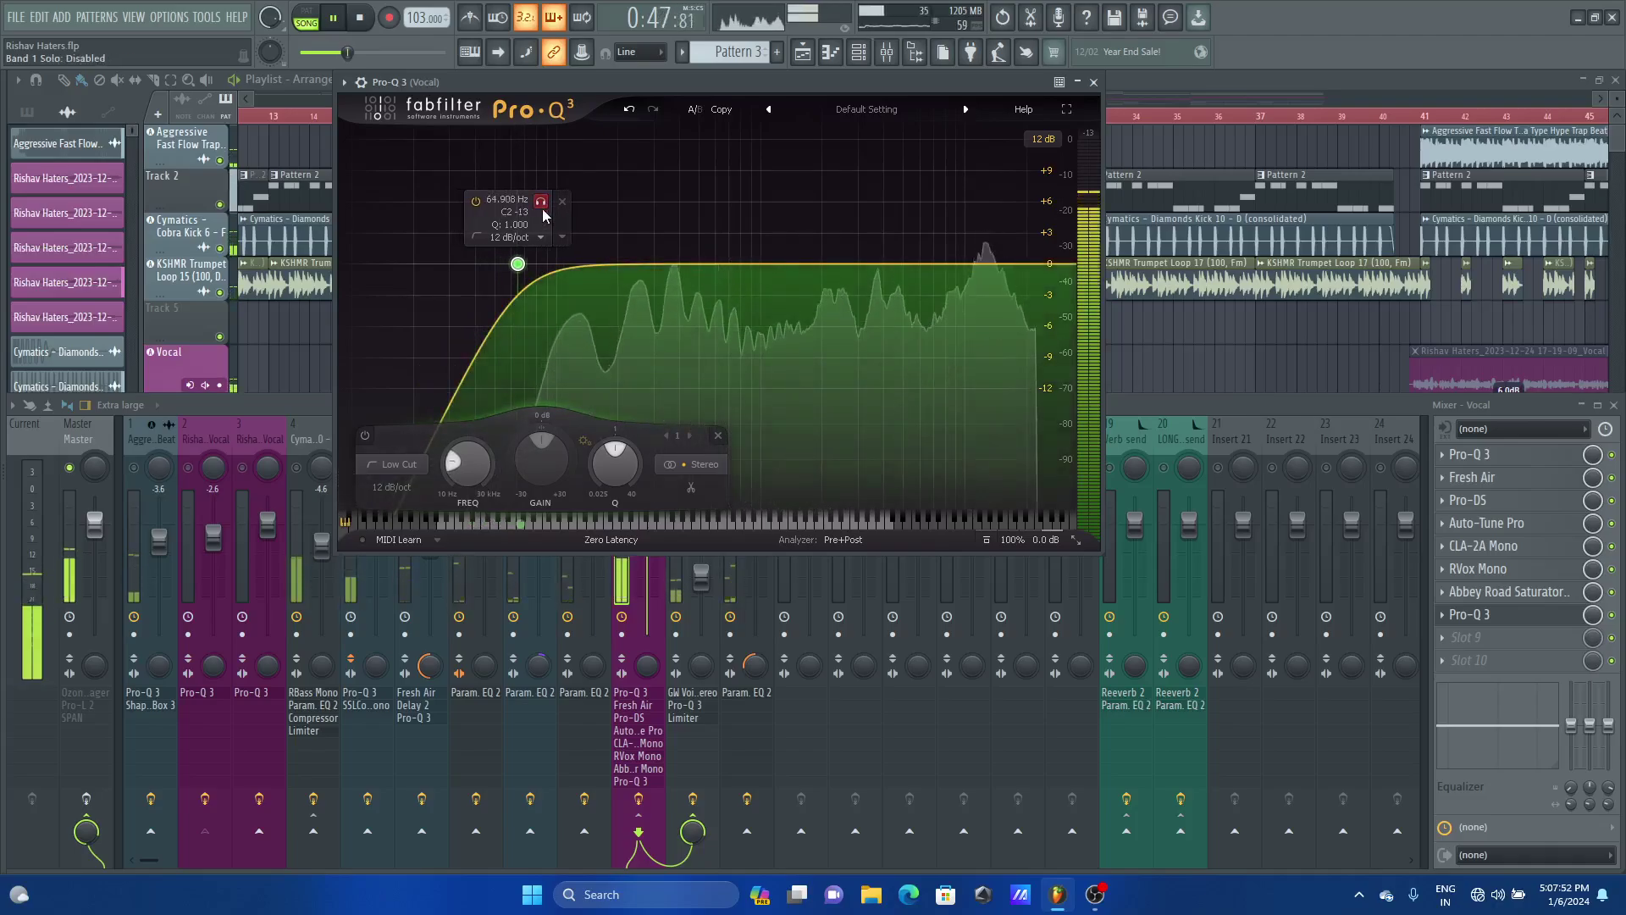
key(space)
Add a 30 dB/oct high cut at about 16445 Hz, auditioning the band during playback, and close Pro-Q 3
click(1055, 264)
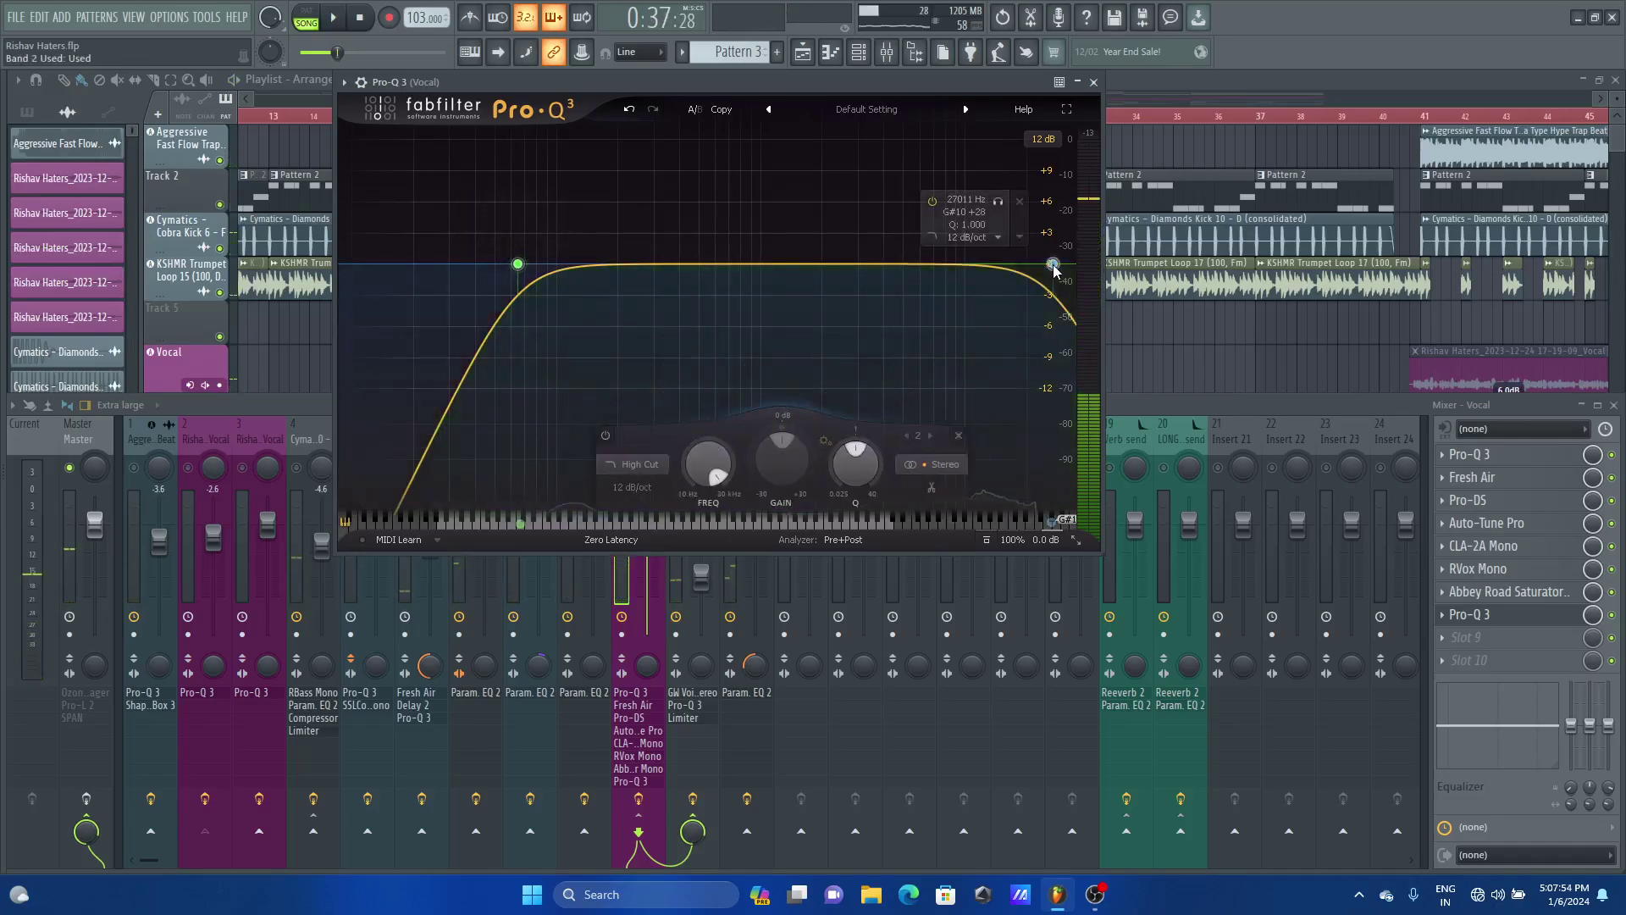
scroll(1054, 264, up, 3)
key(space)
drag(998, 202, 966, 209)
key(space)
key(space)
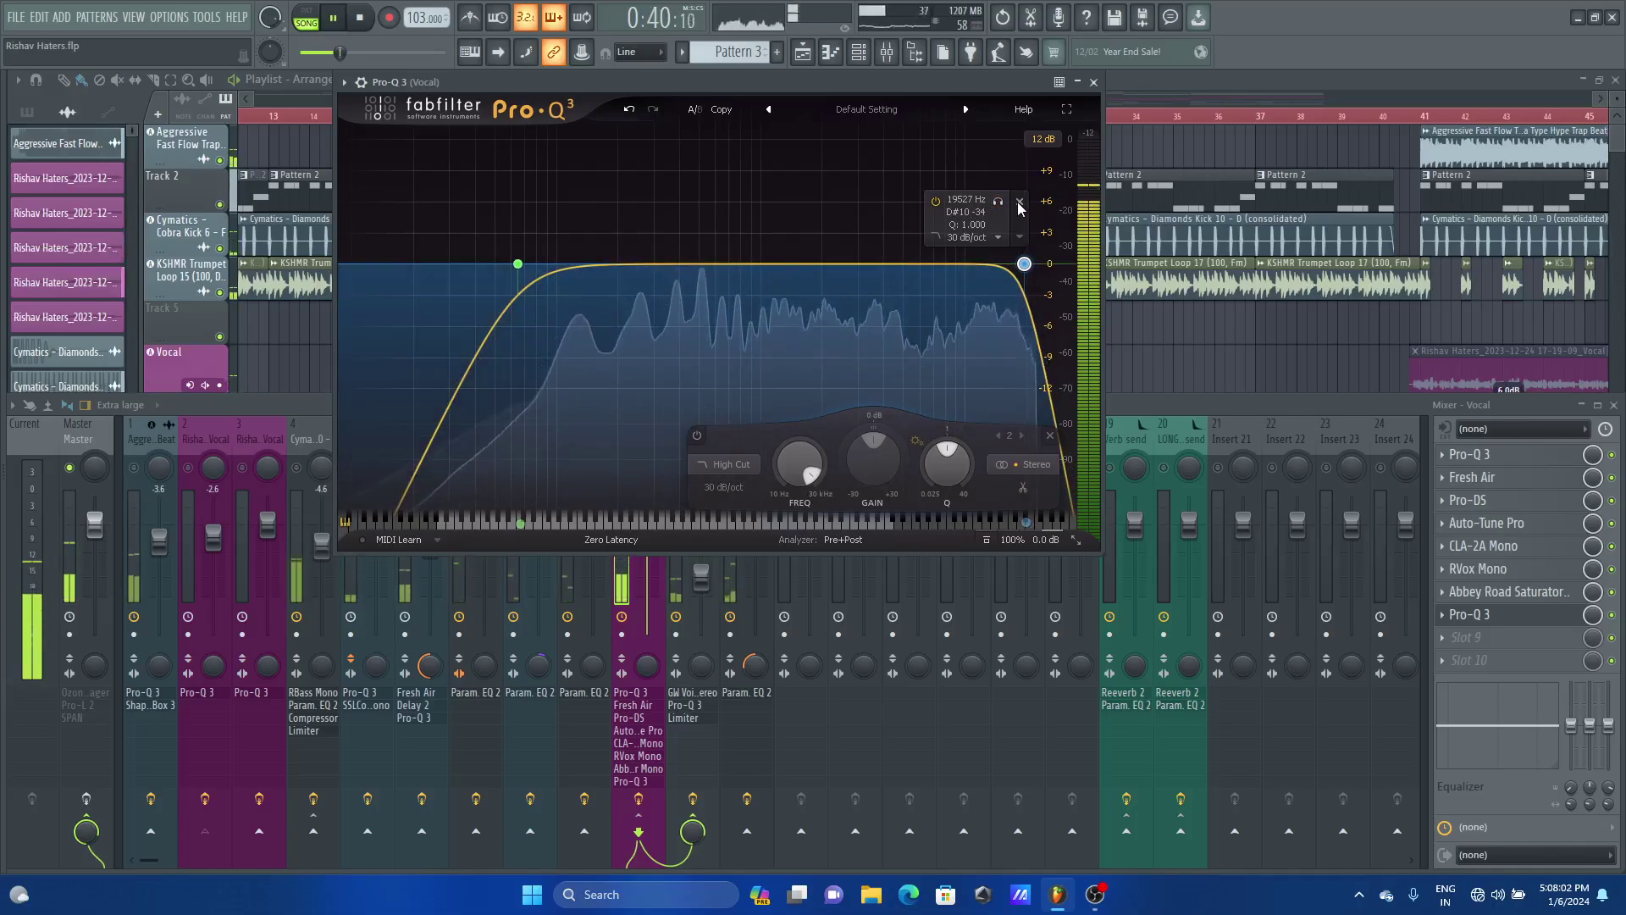
key(space)
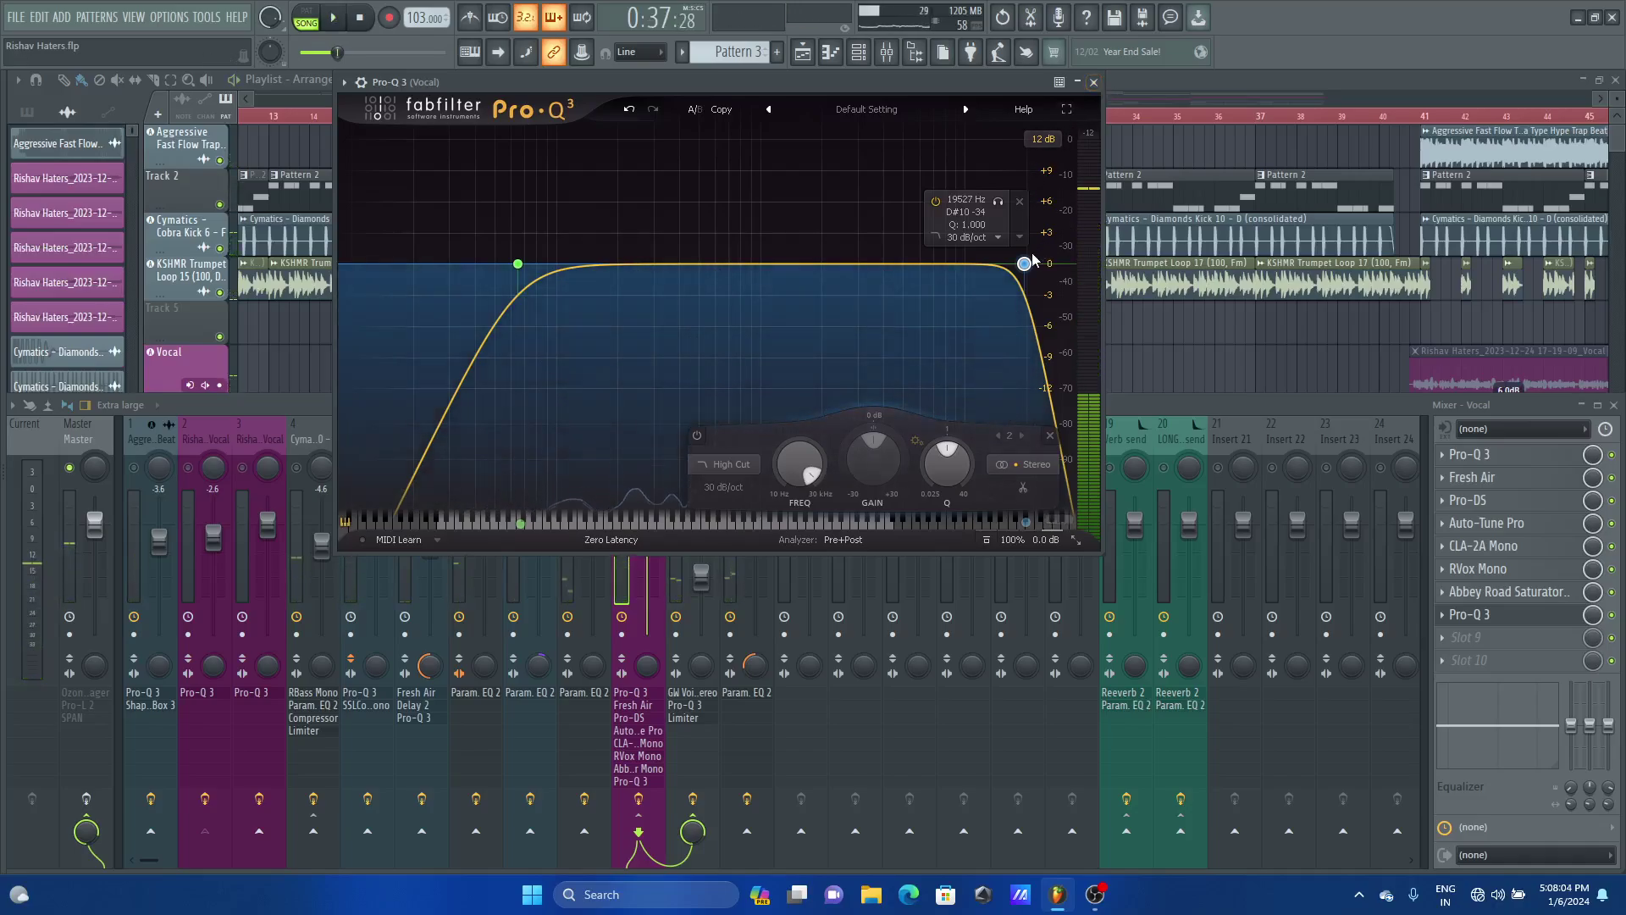
key(space)
click(999, 202)
drag(1001, 209, 985, 208)
click(1093, 83)
key(space)
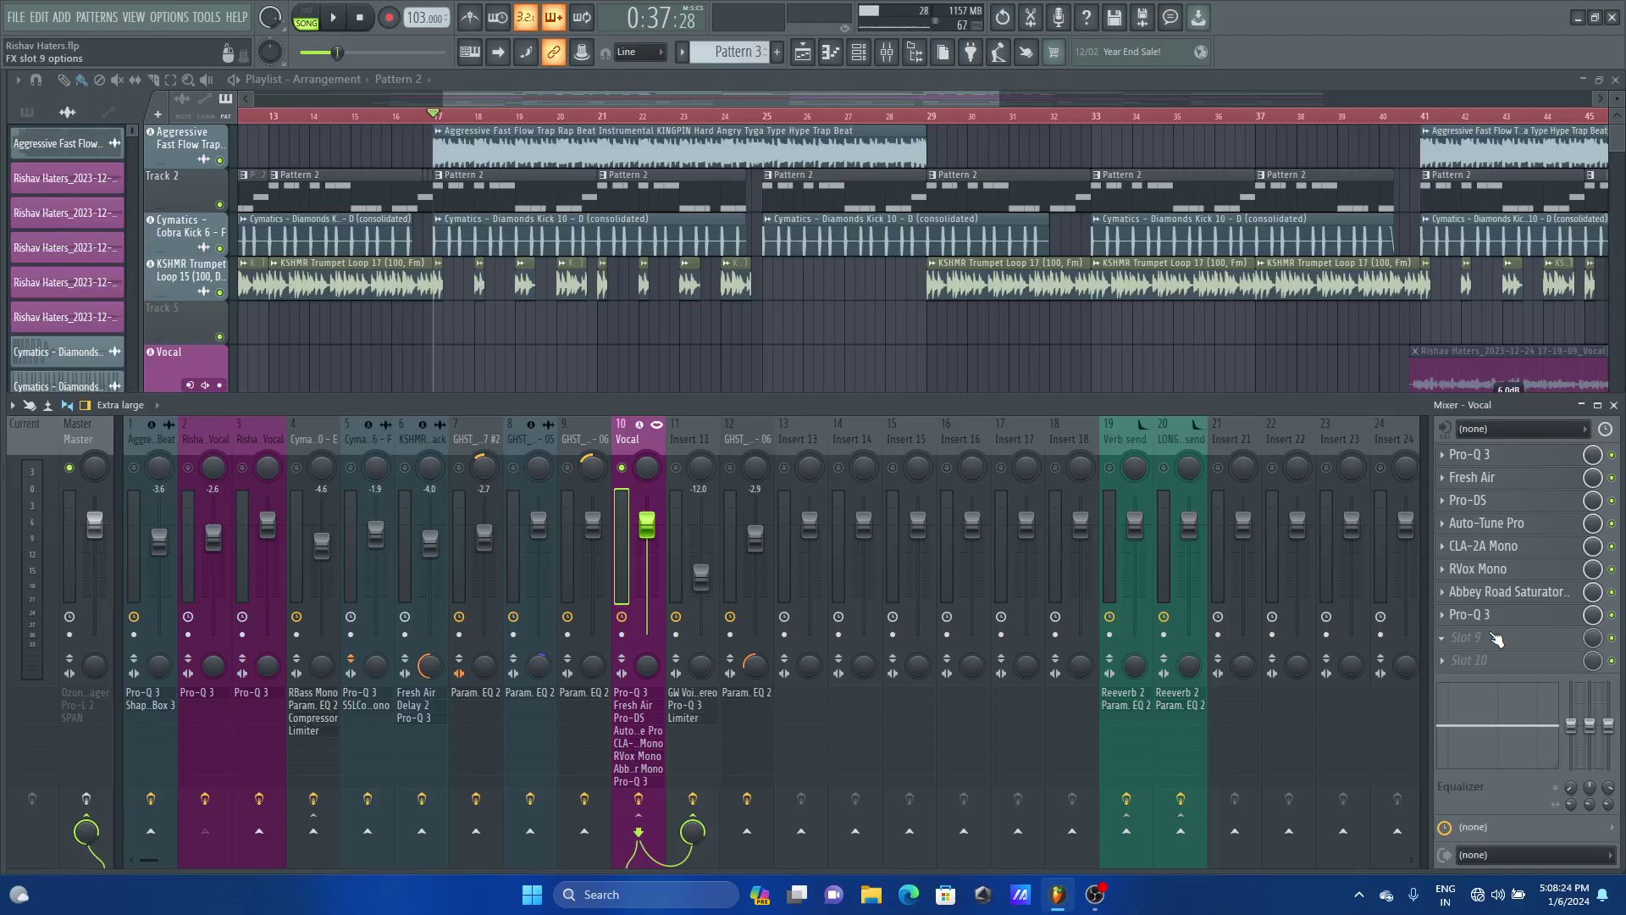
Load Pro-DS in slot 9 of the Vocal track and close its window
click(1497, 639)
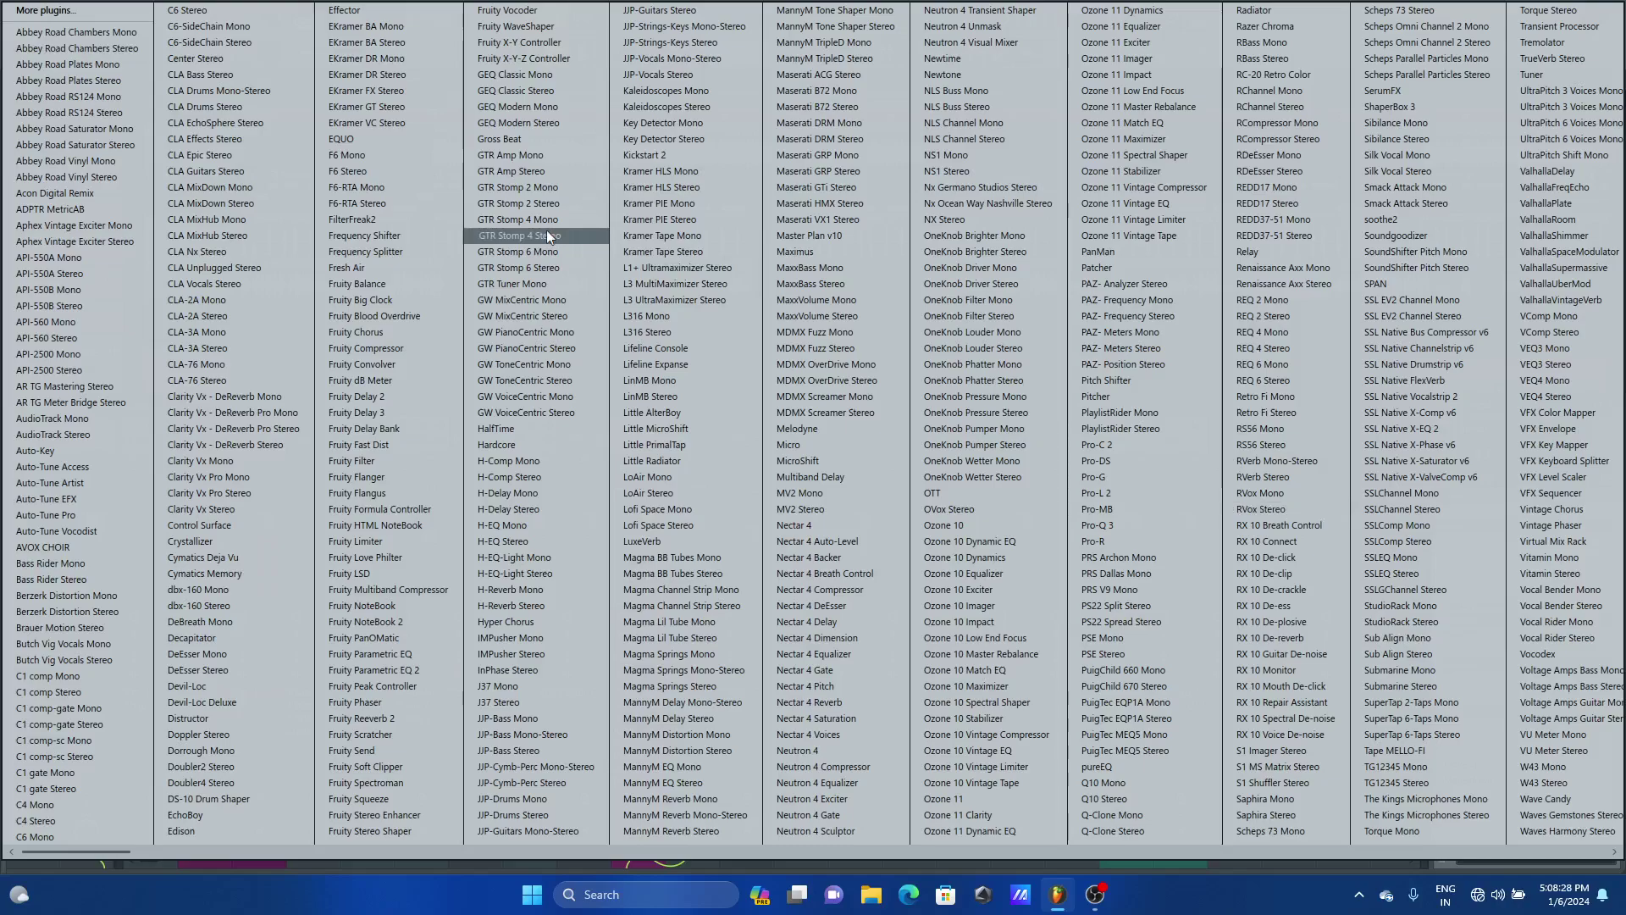
click(1130, 464)
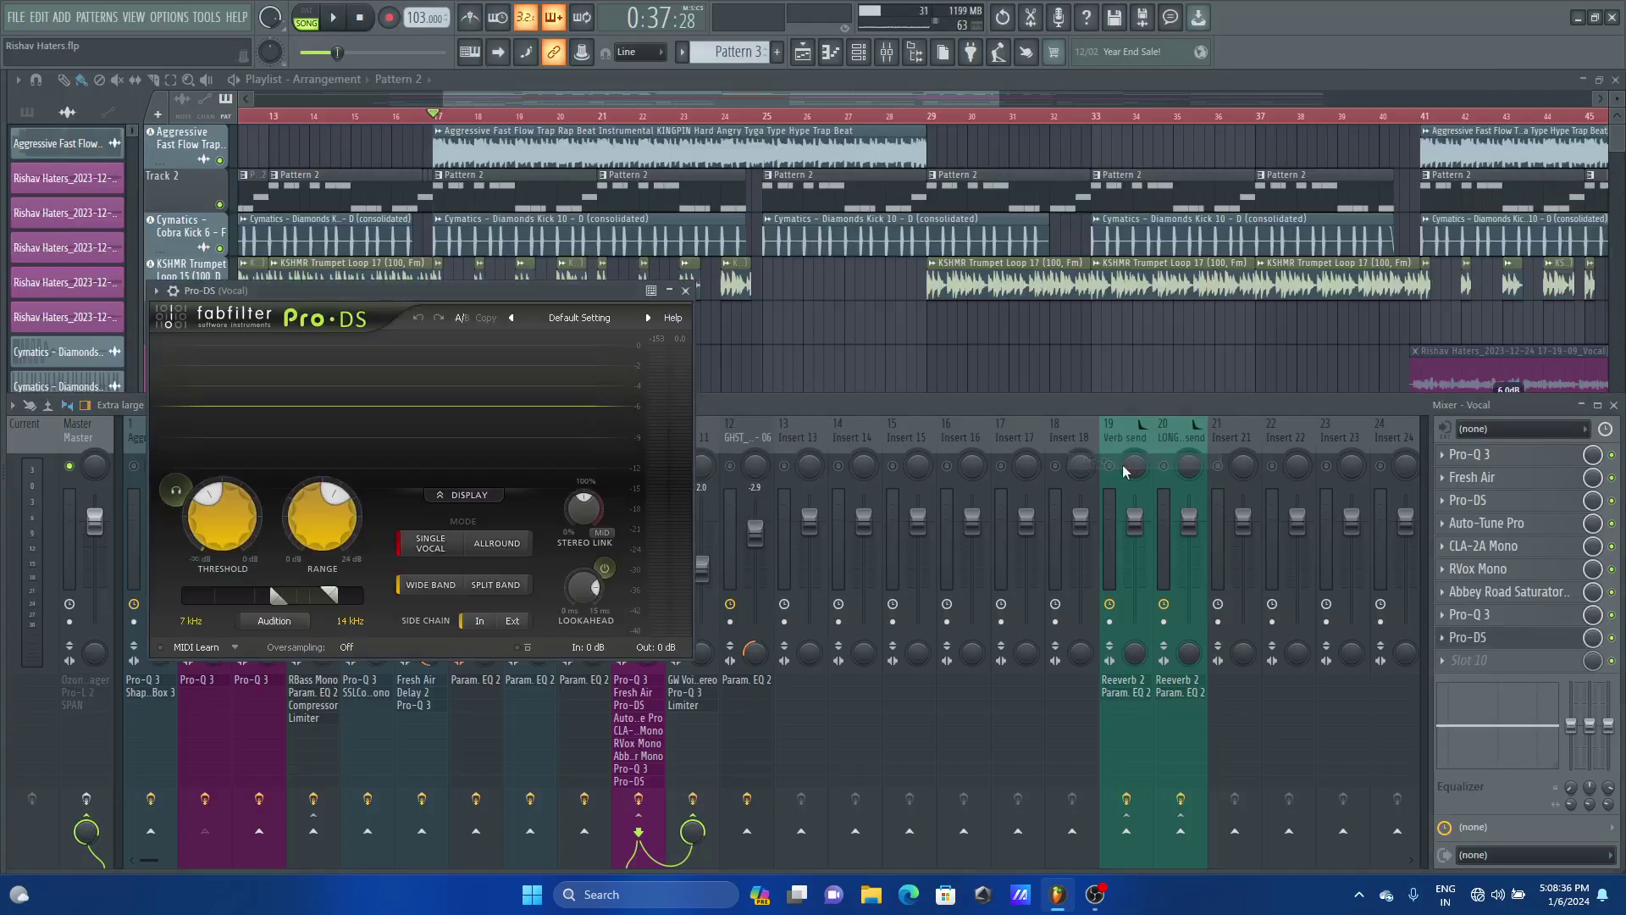
click(685, 290)
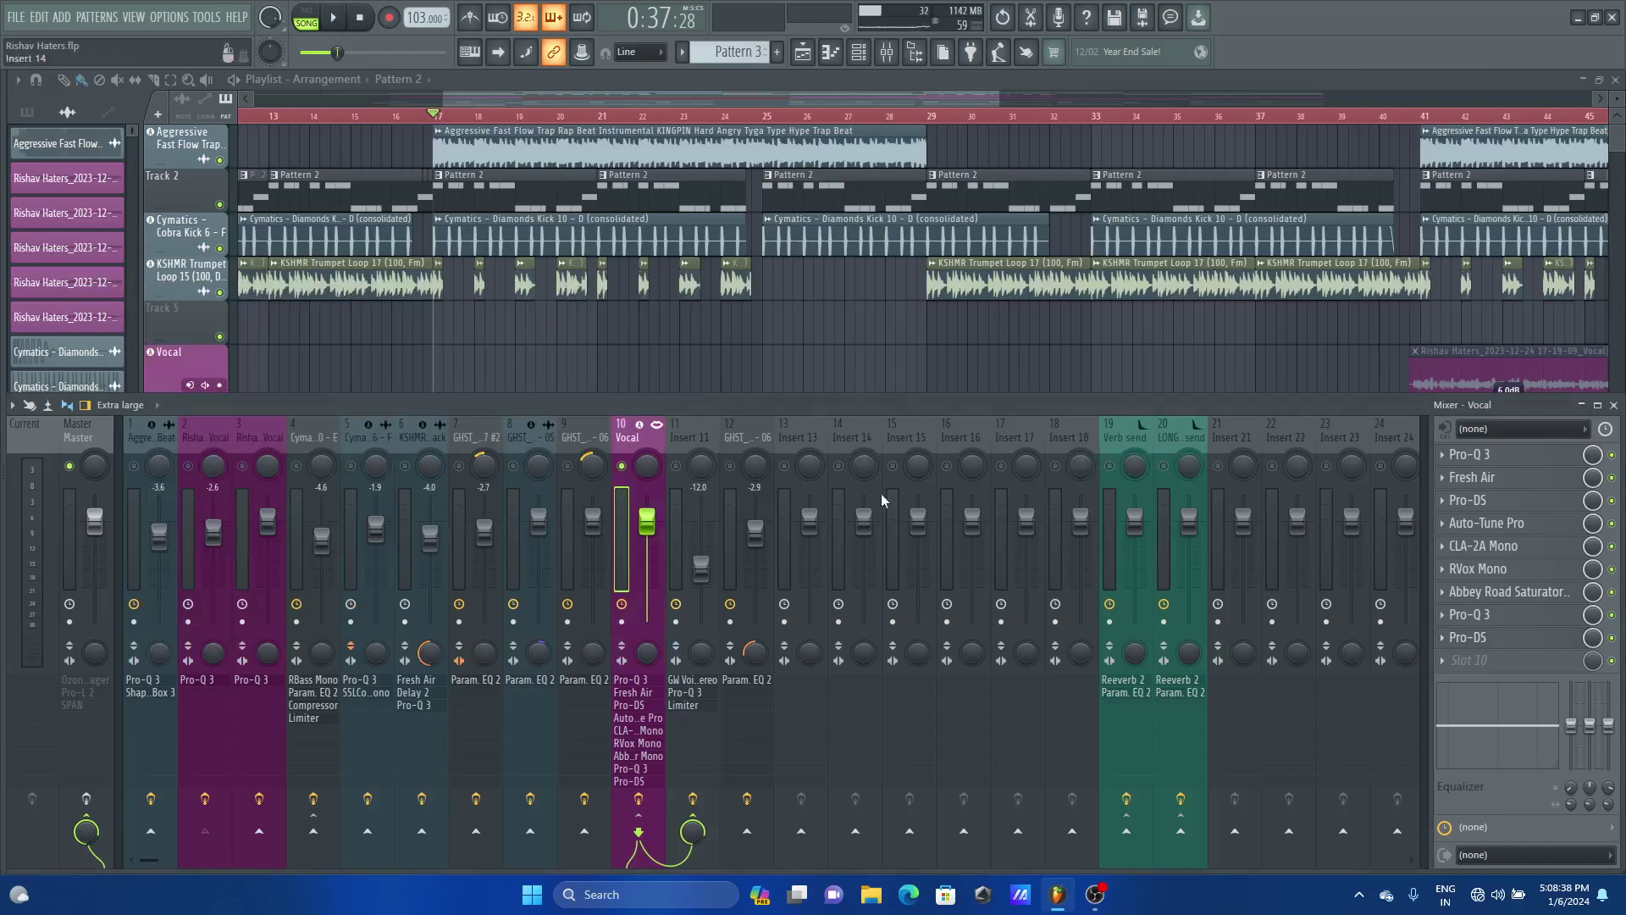
Listen to the mix with the slot 9 Pro-DS bypassed, re-enable it and open its window
click(1612, 638)
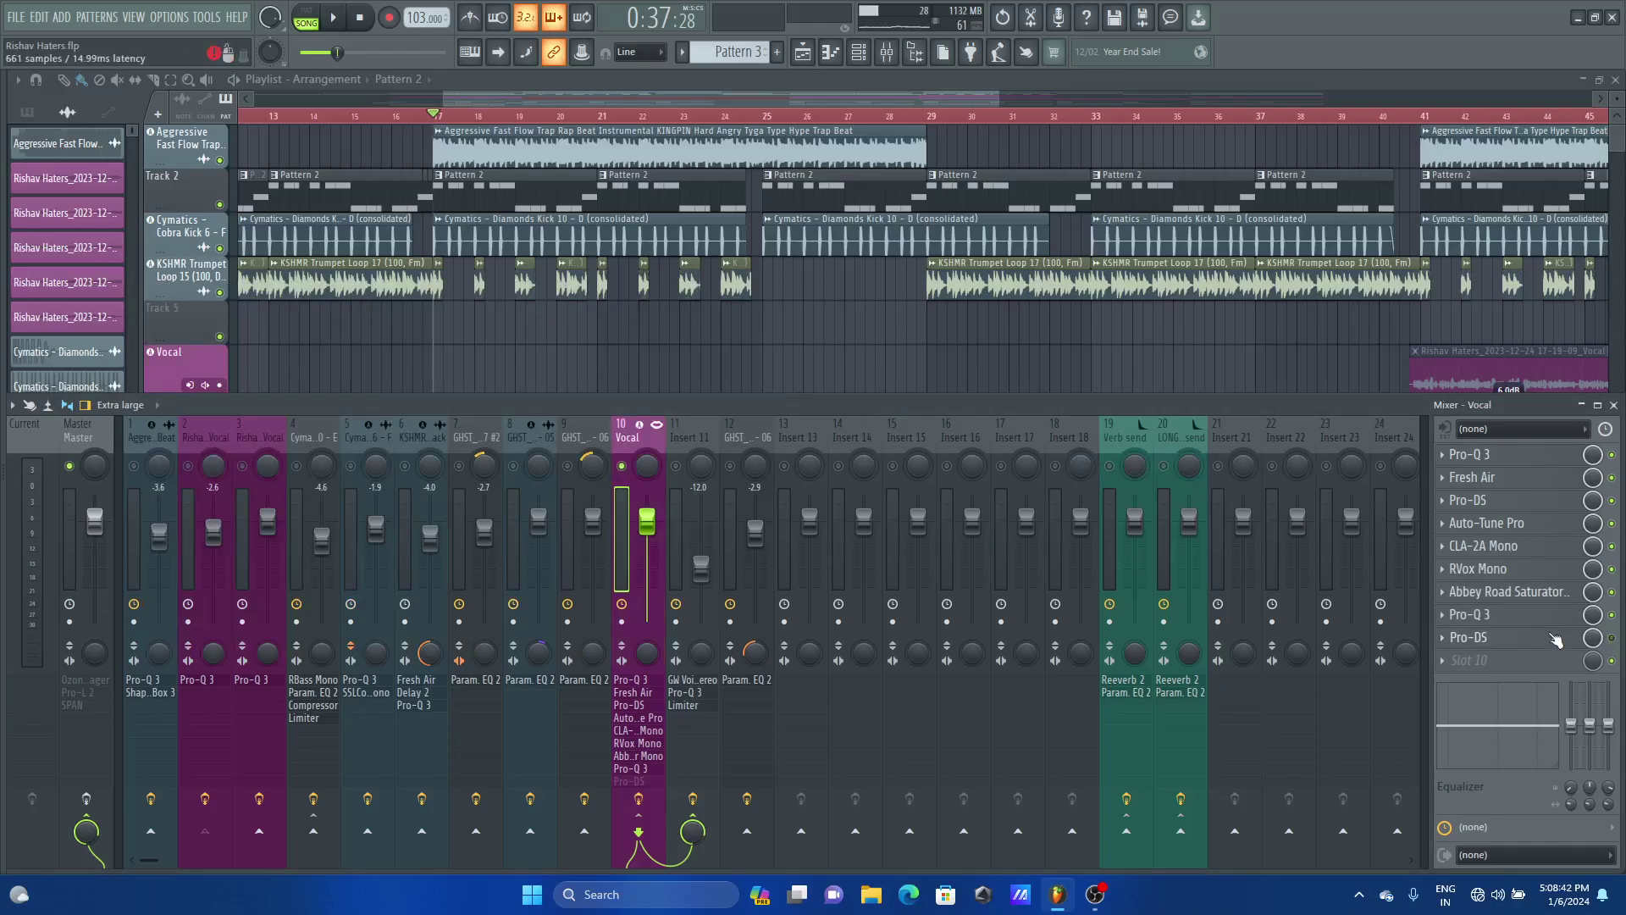
key(space)
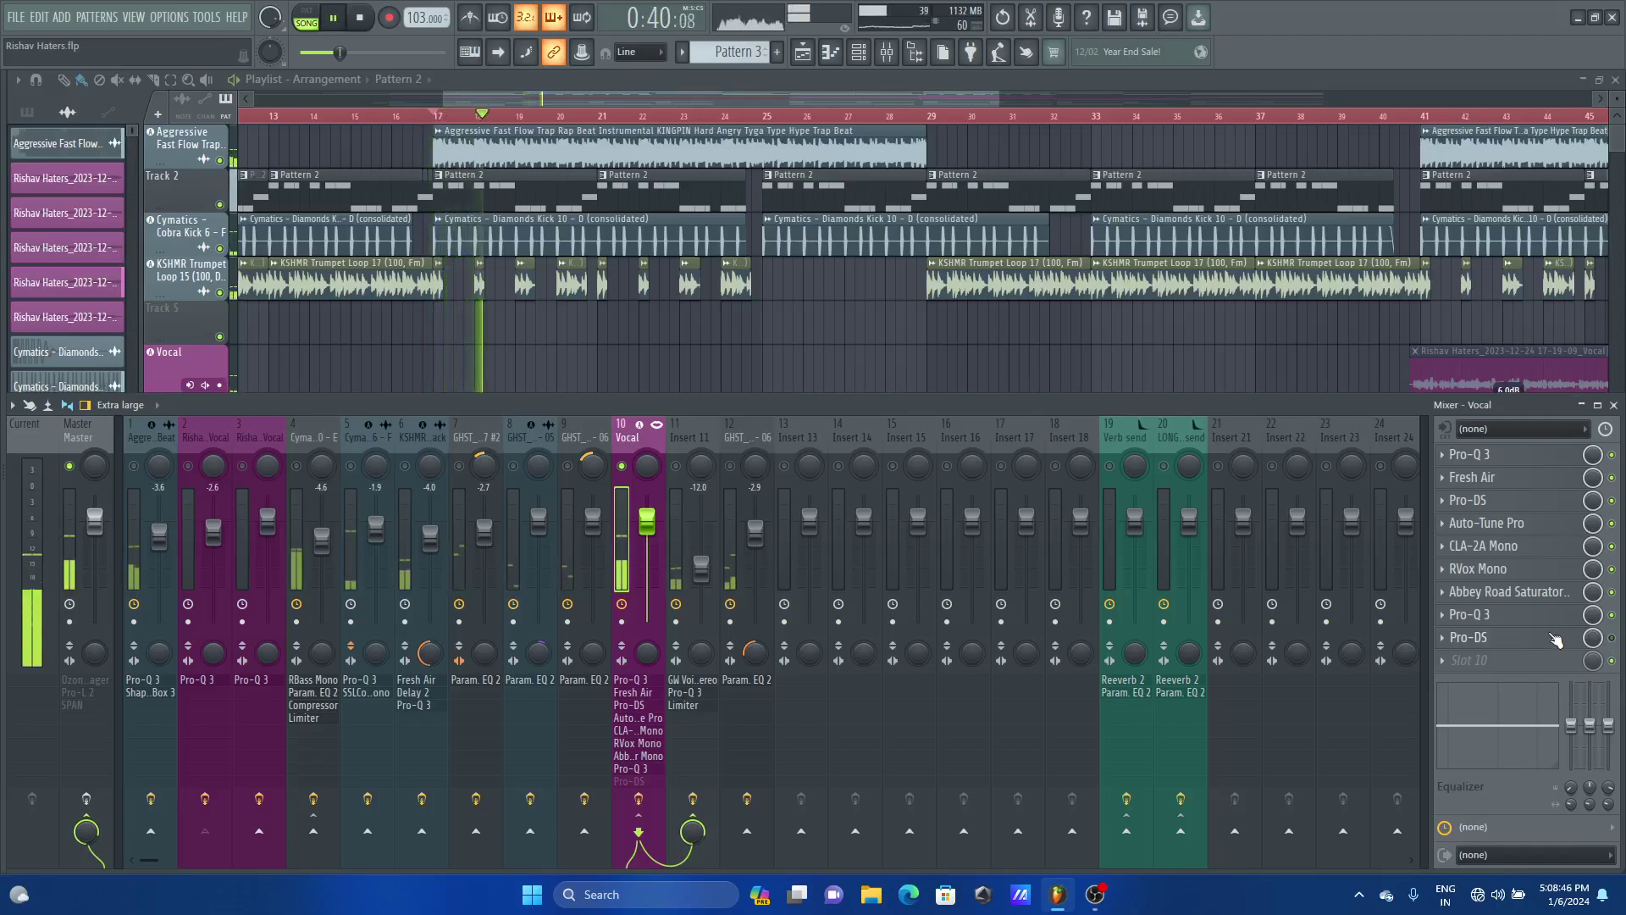
key(space)
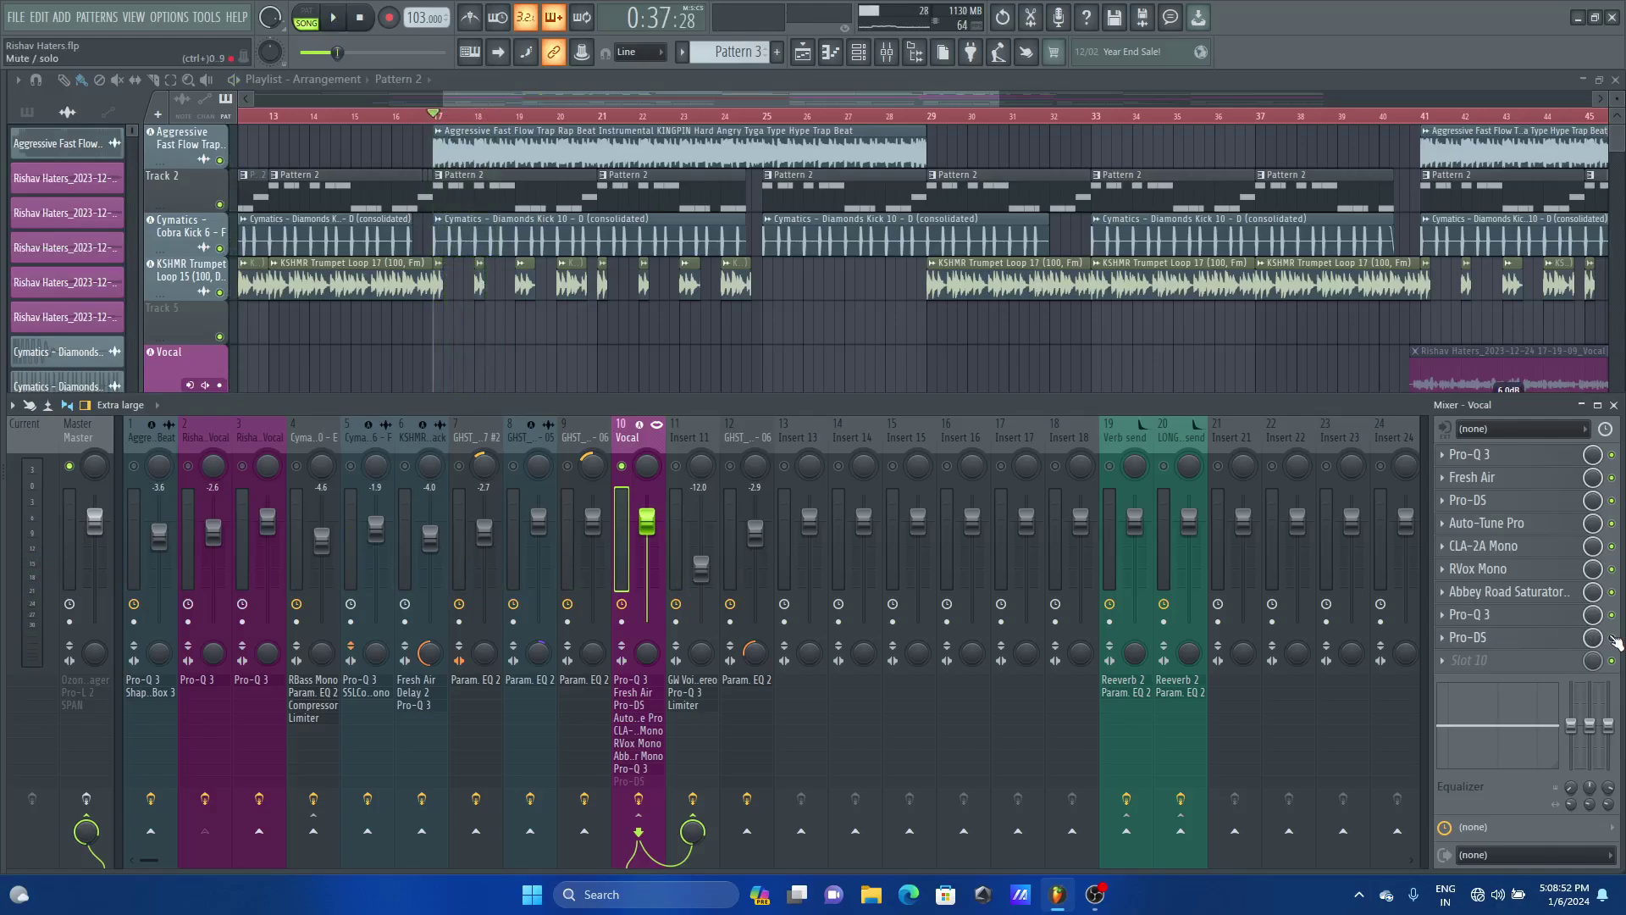
click(1469, 637)
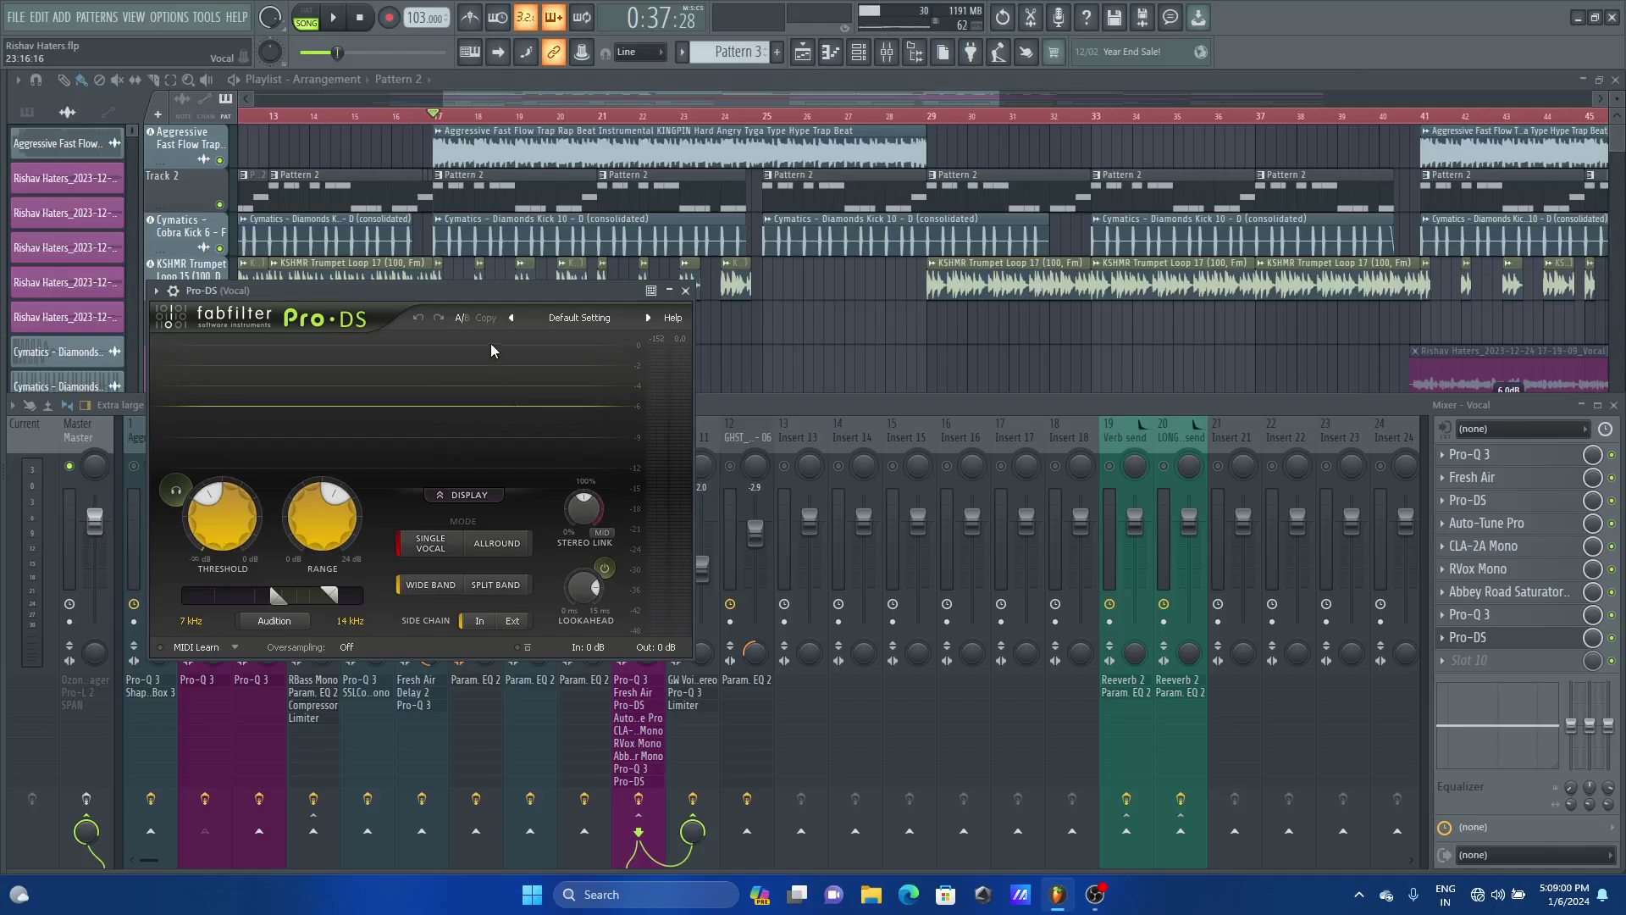
drag(468, 292, 544, 282)
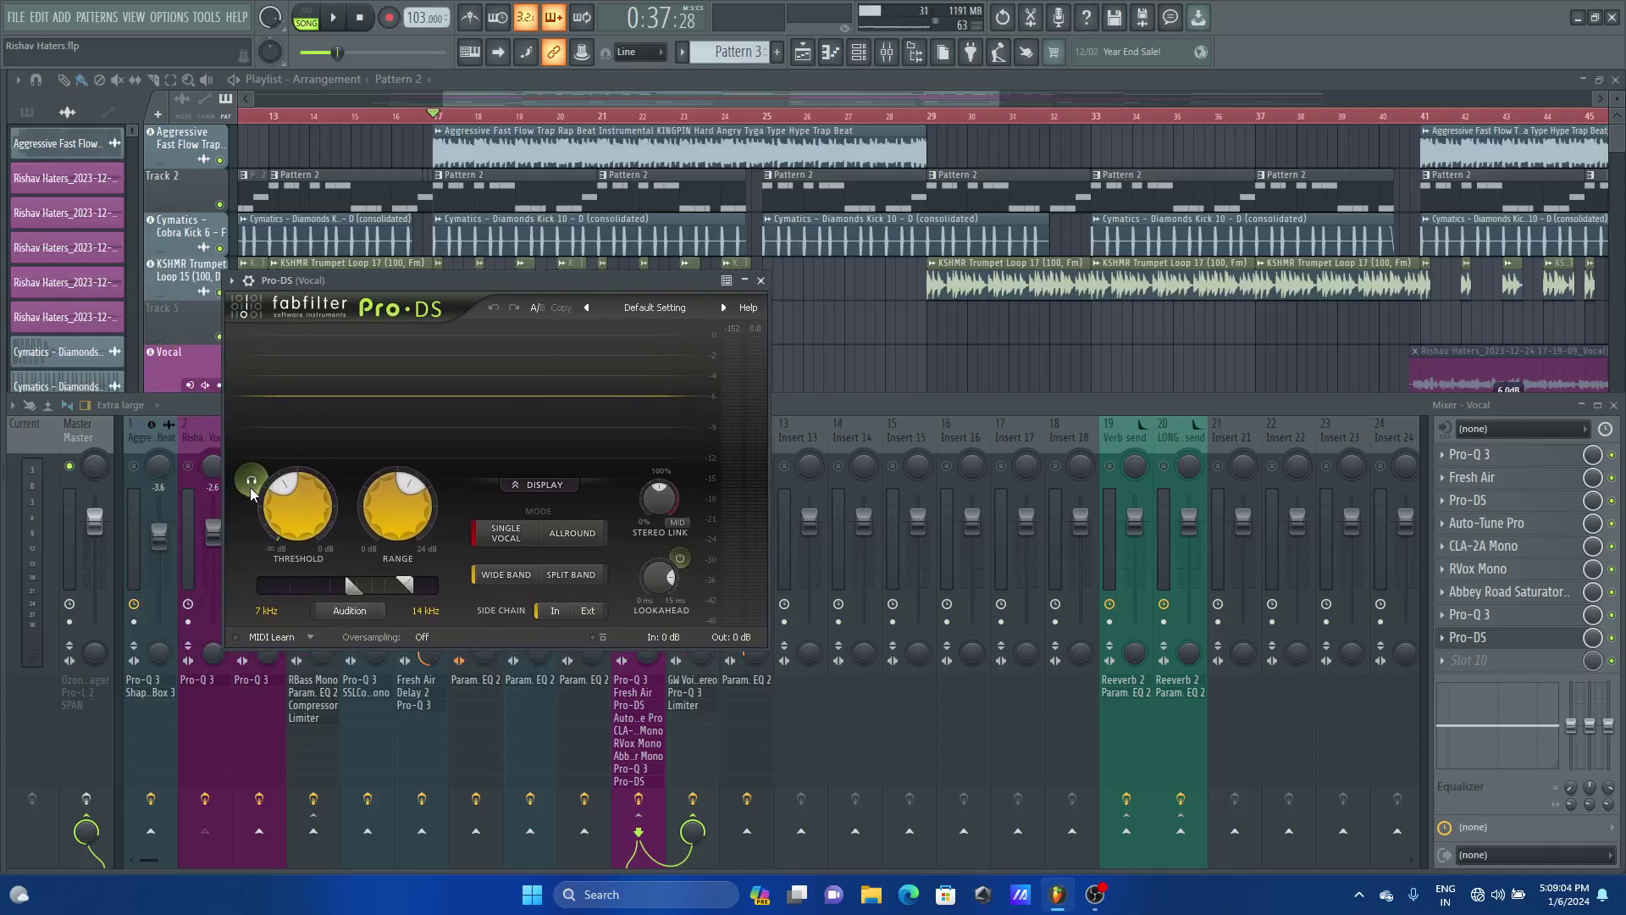
Reopen the slot 8 Pro-Q 3 and raise the high cut to about 18617 Hz during playback
click(1512, 616)
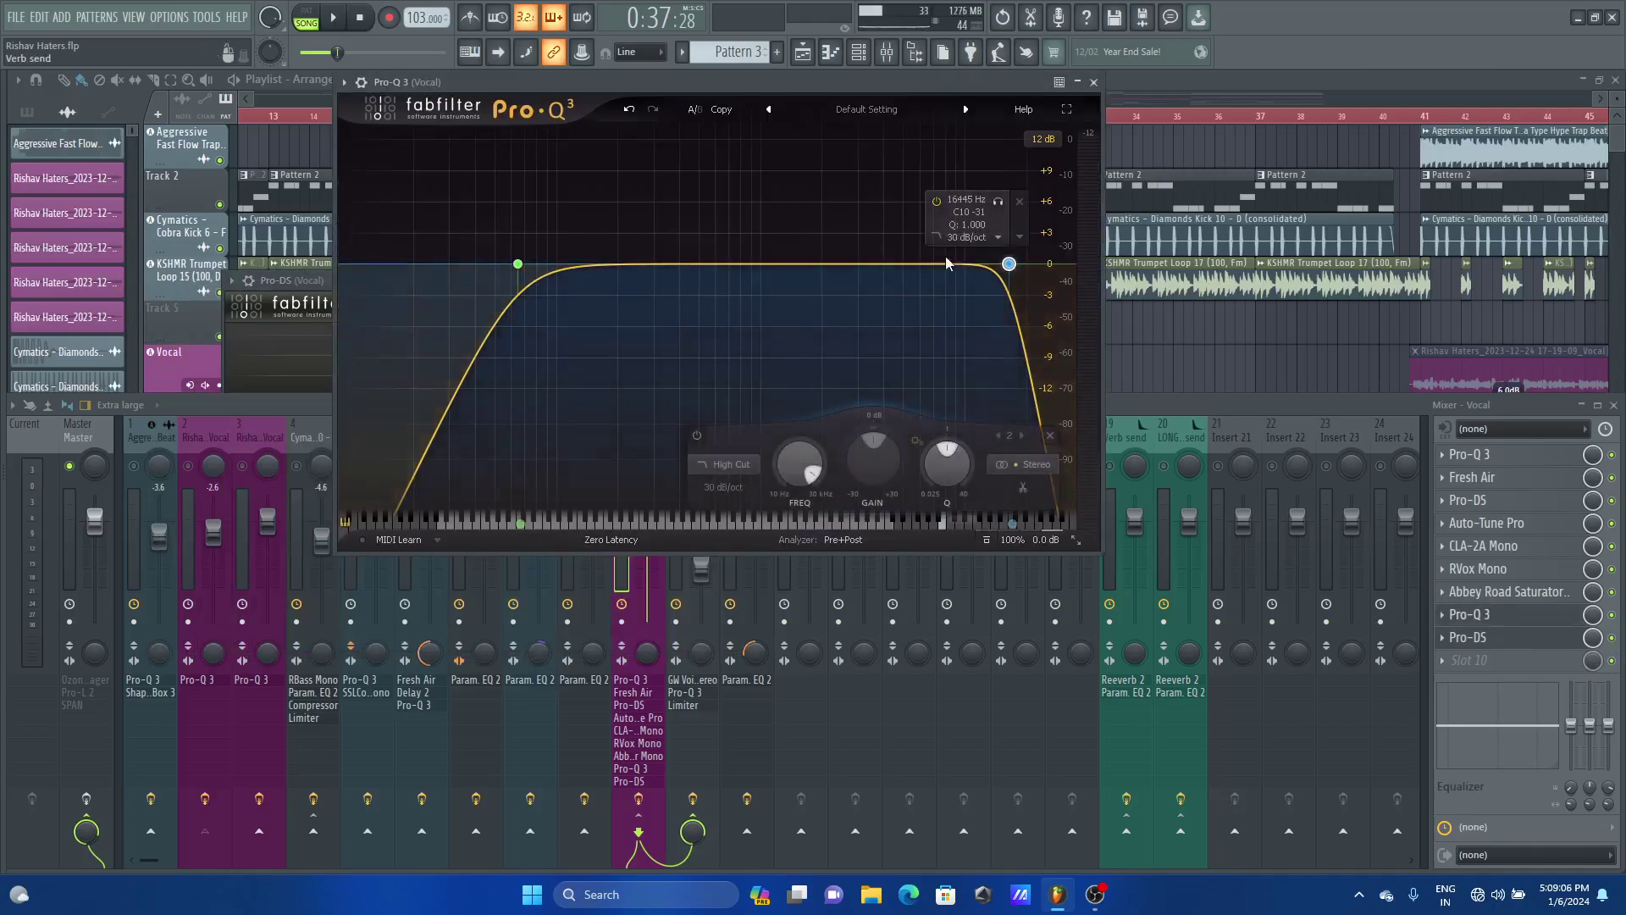
key(space)
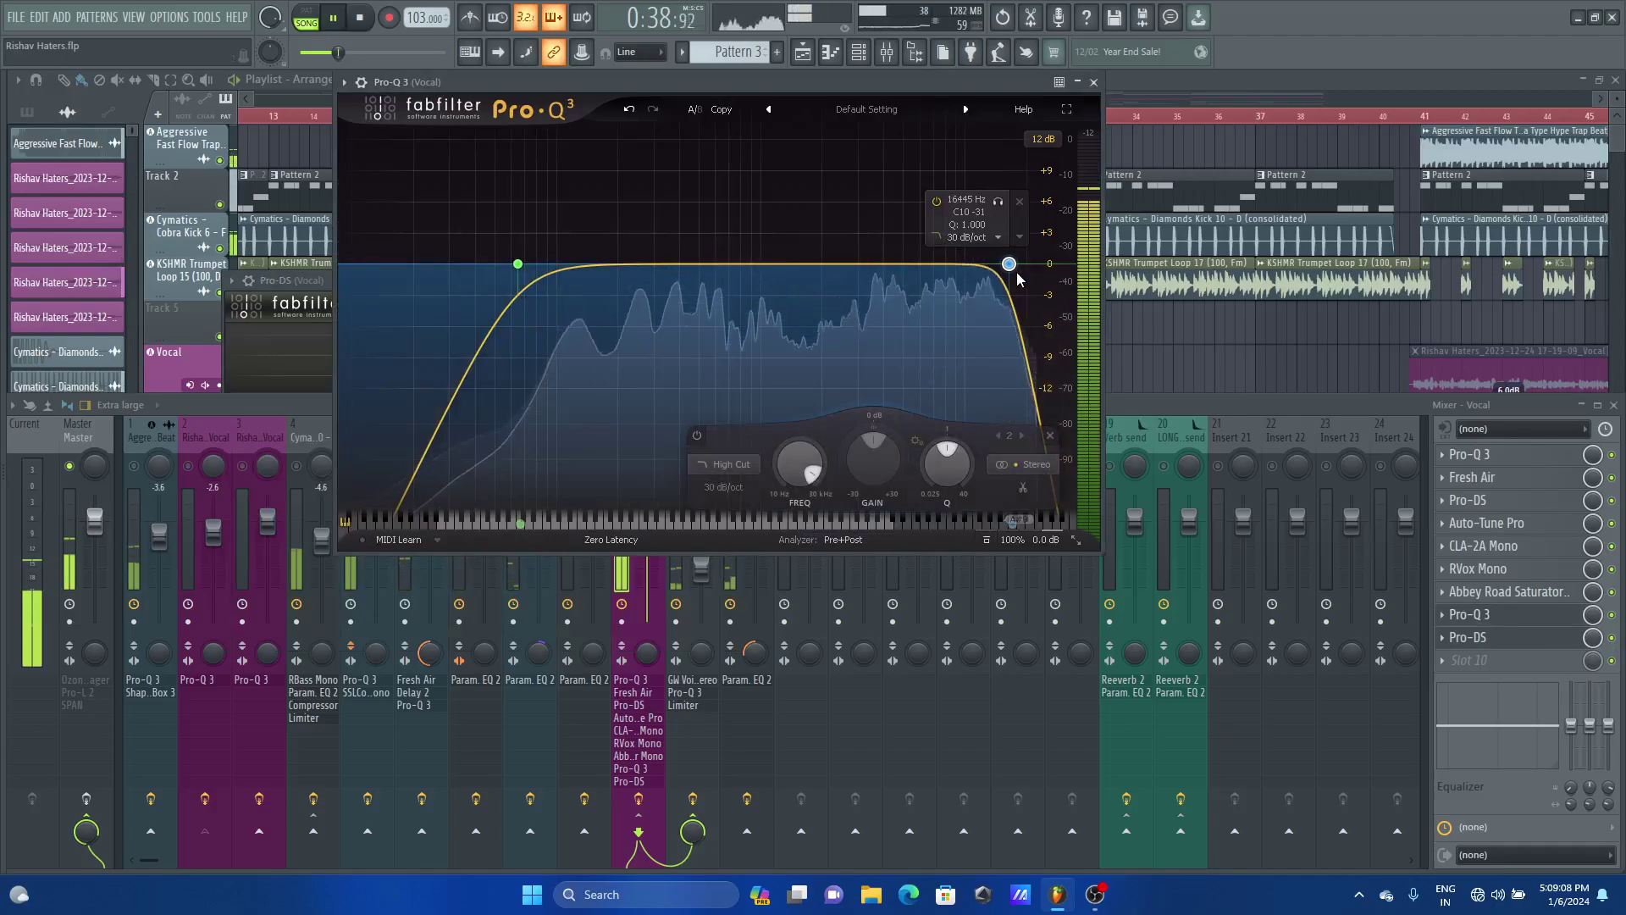
drag(1013, 266, 1025, 268)
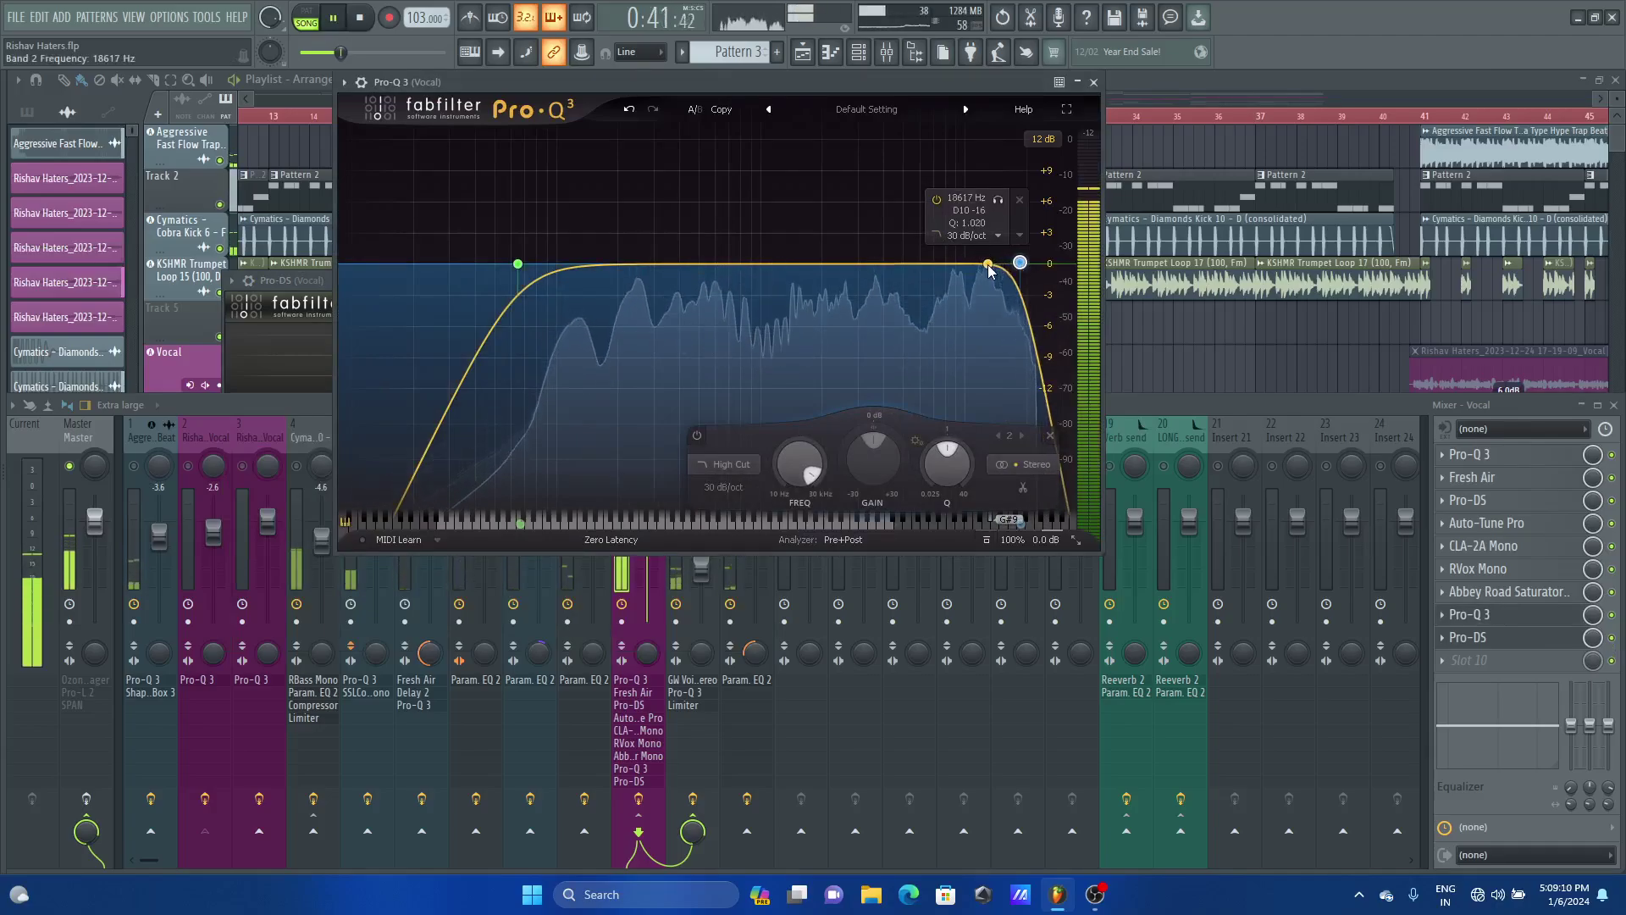
key(space)
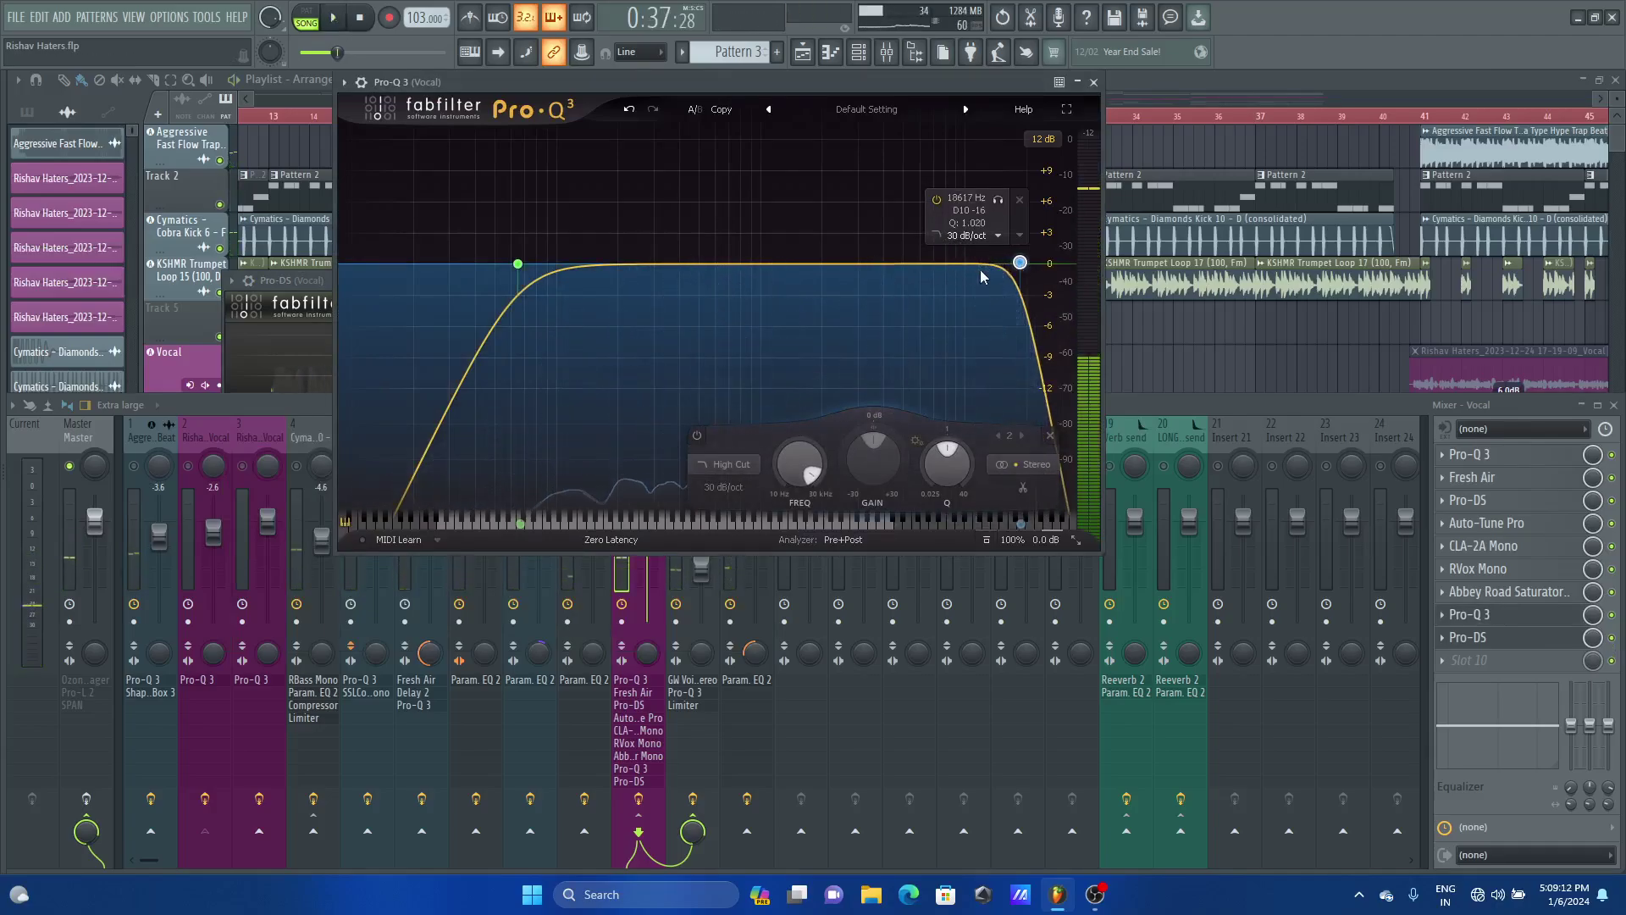
Add a bell band at about 7963 Hz with -0.16 dB gain during playback and close Pro-Q 3
key(space)
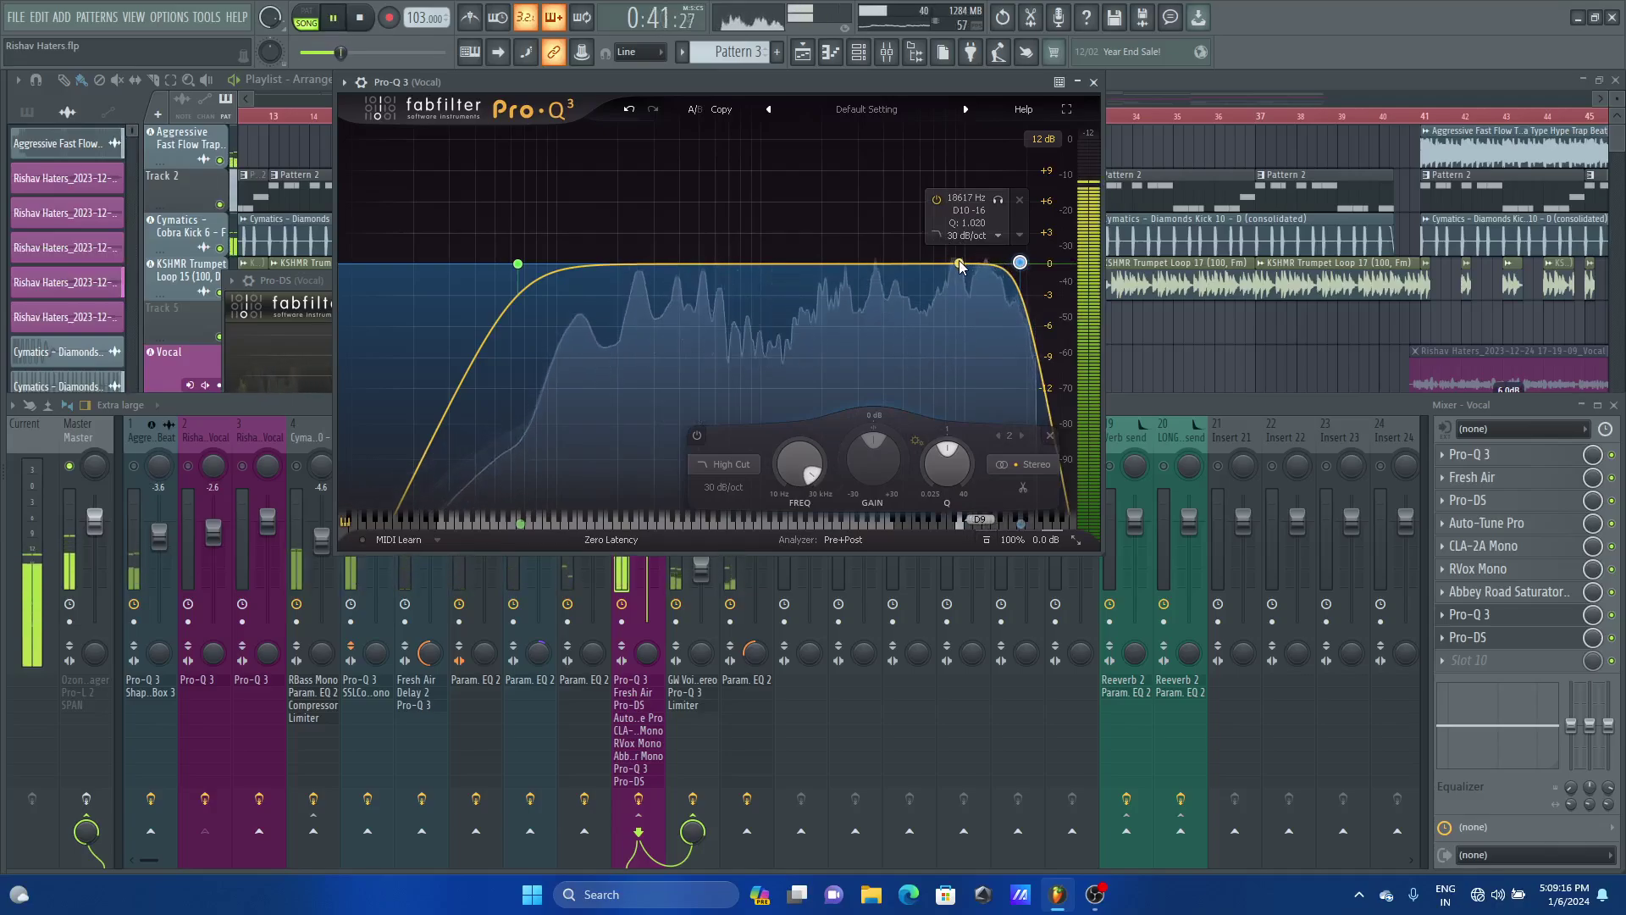
click(951, 264)
key(space)
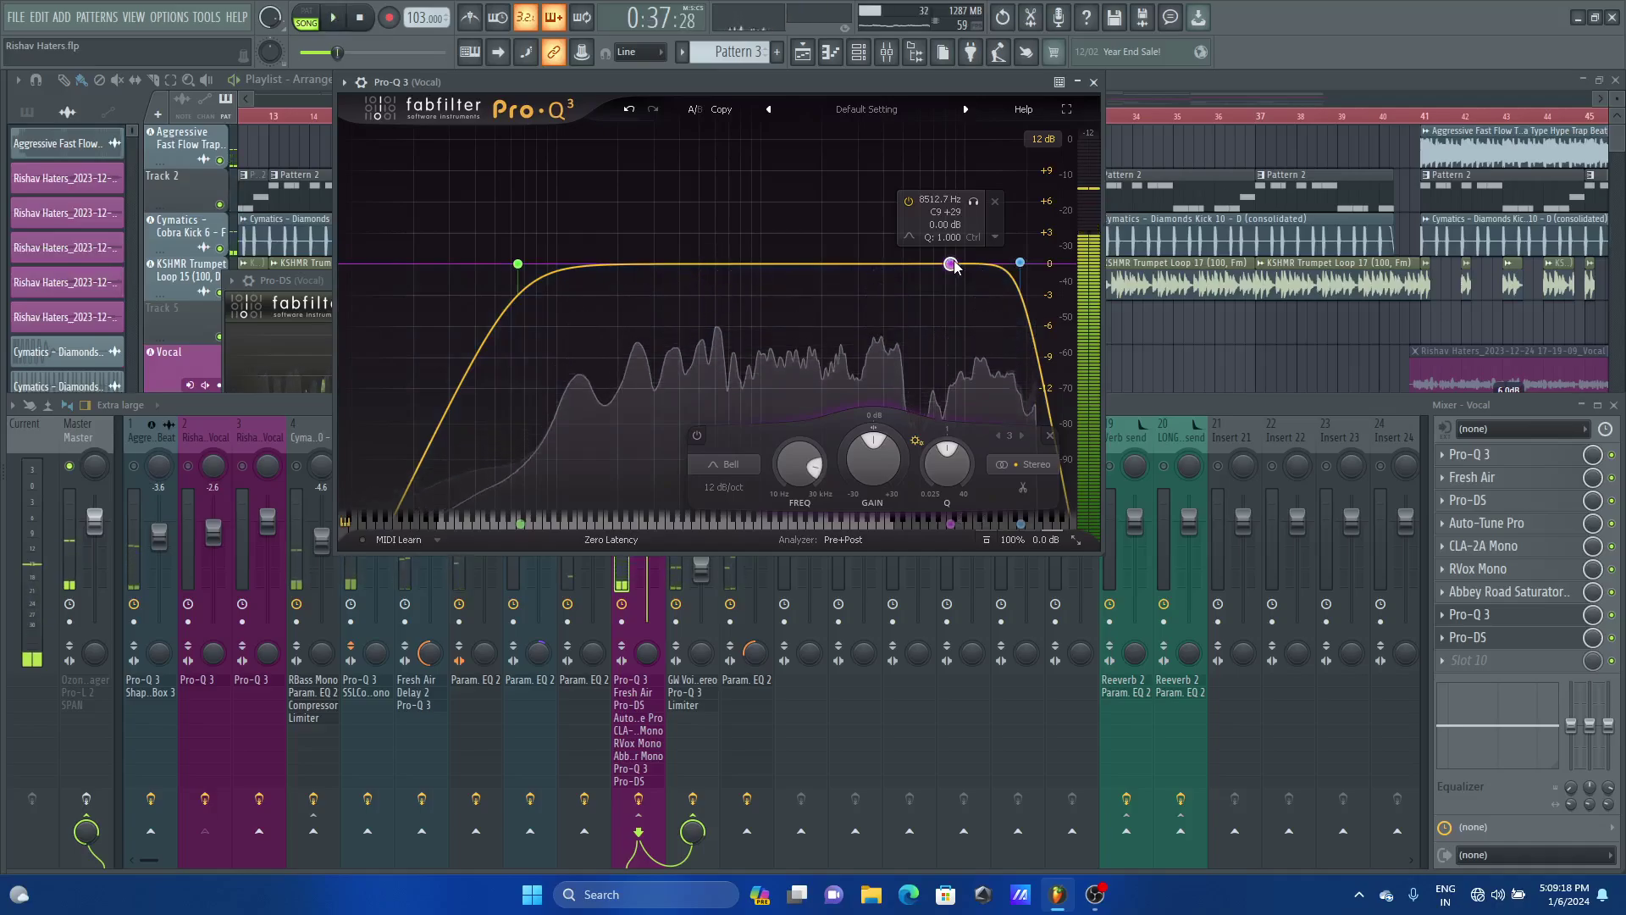
key(space)
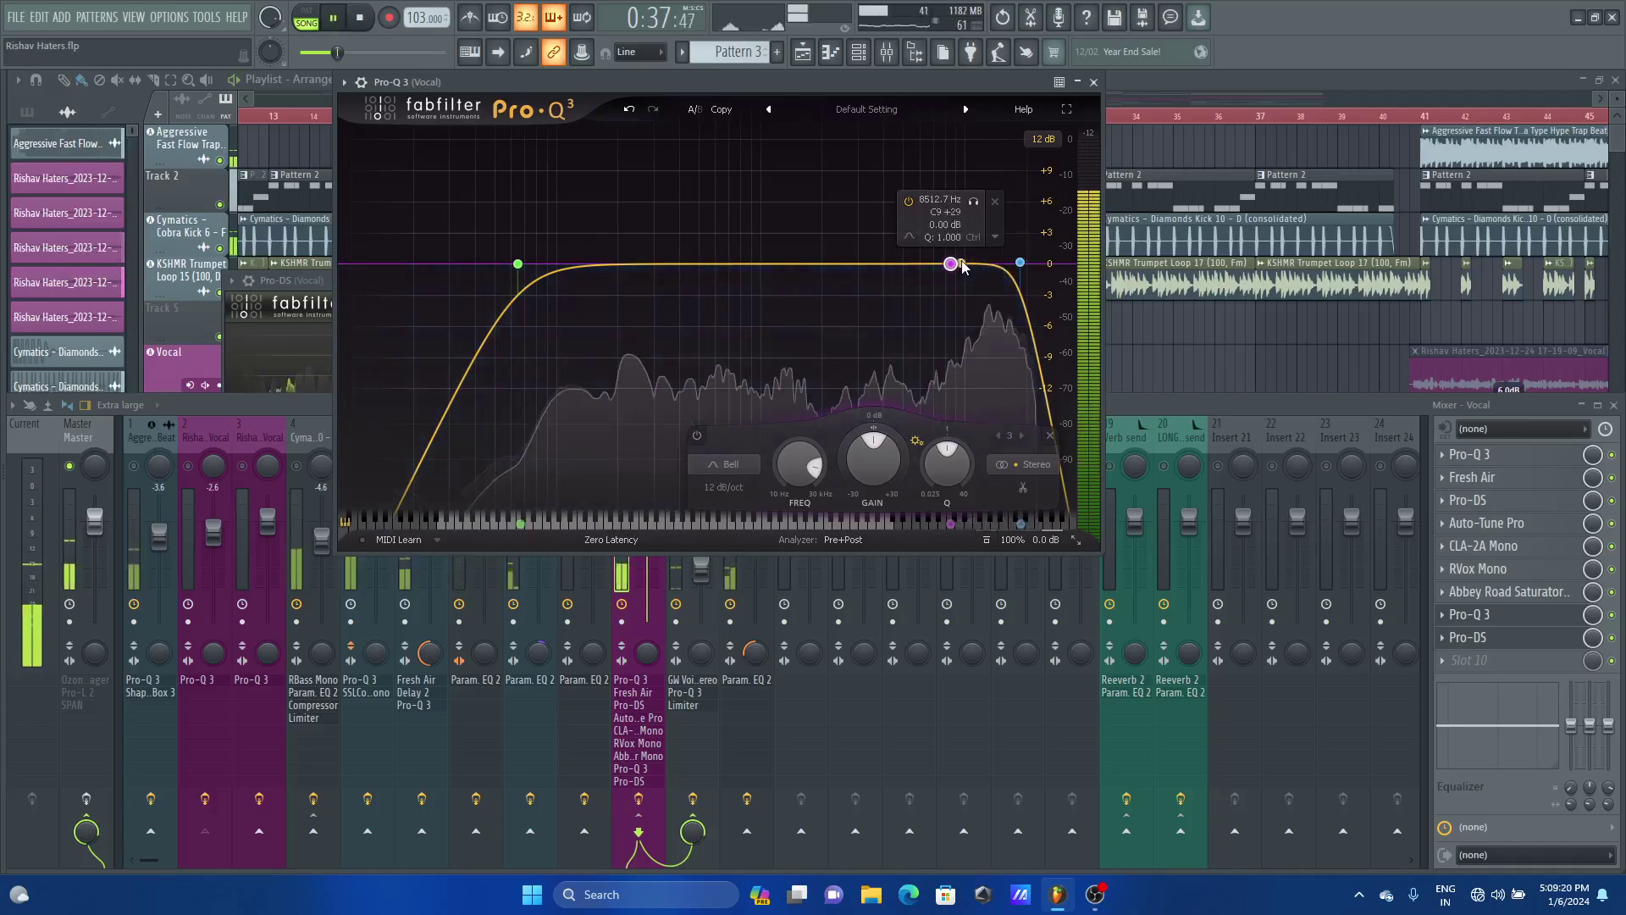
drag(954, 267, 948, 268)
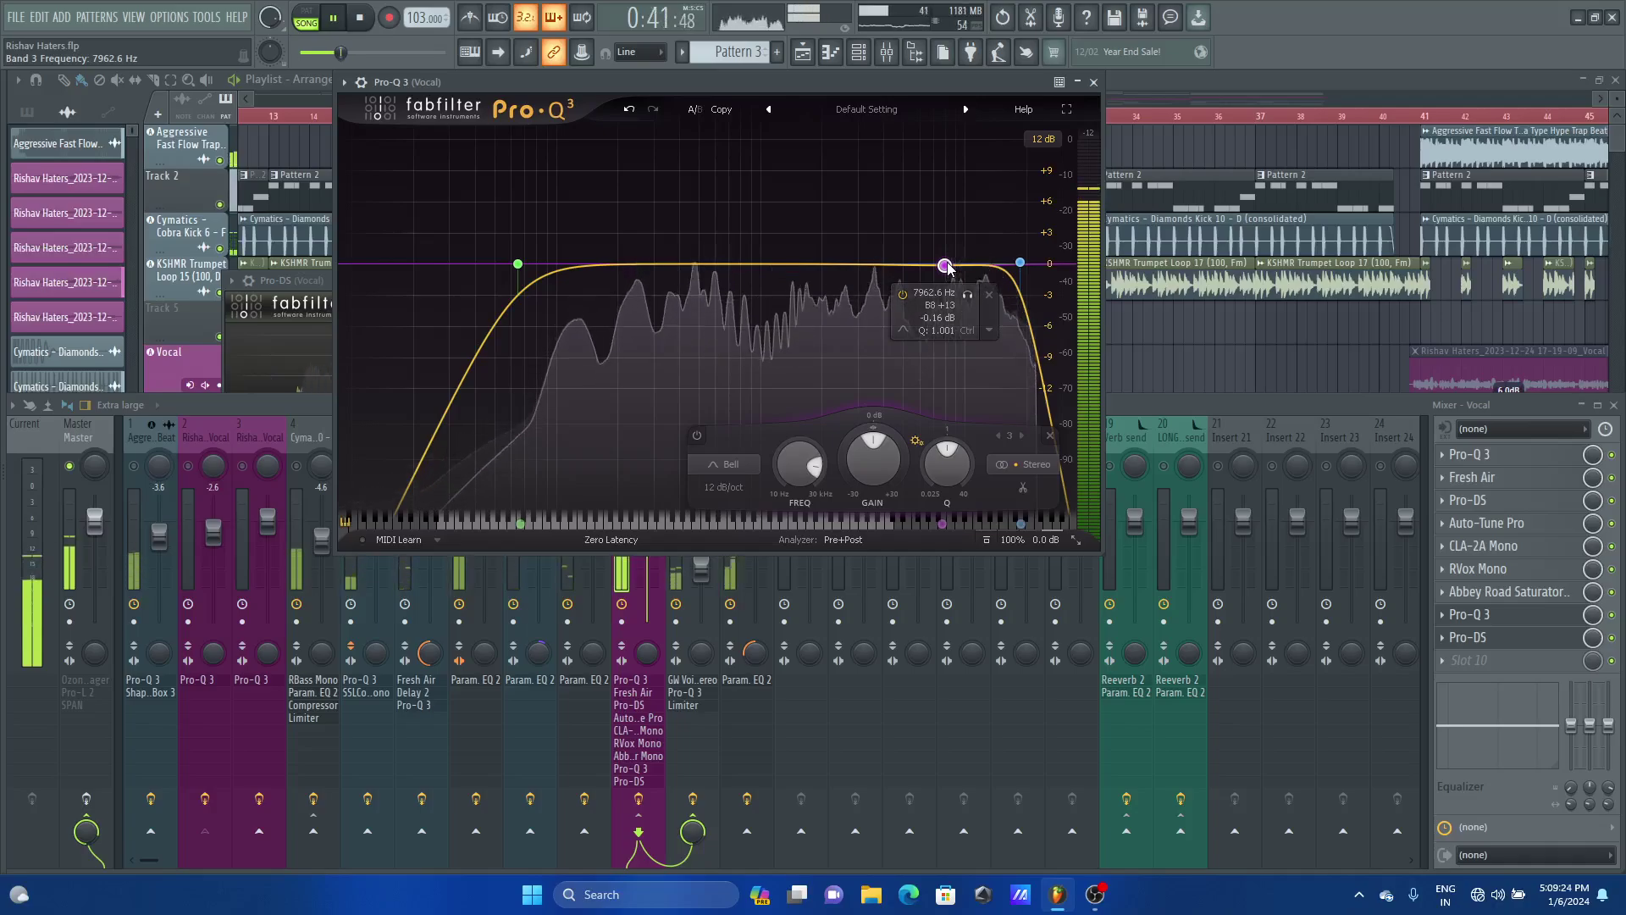
key(space)
alt+click(945, 265)
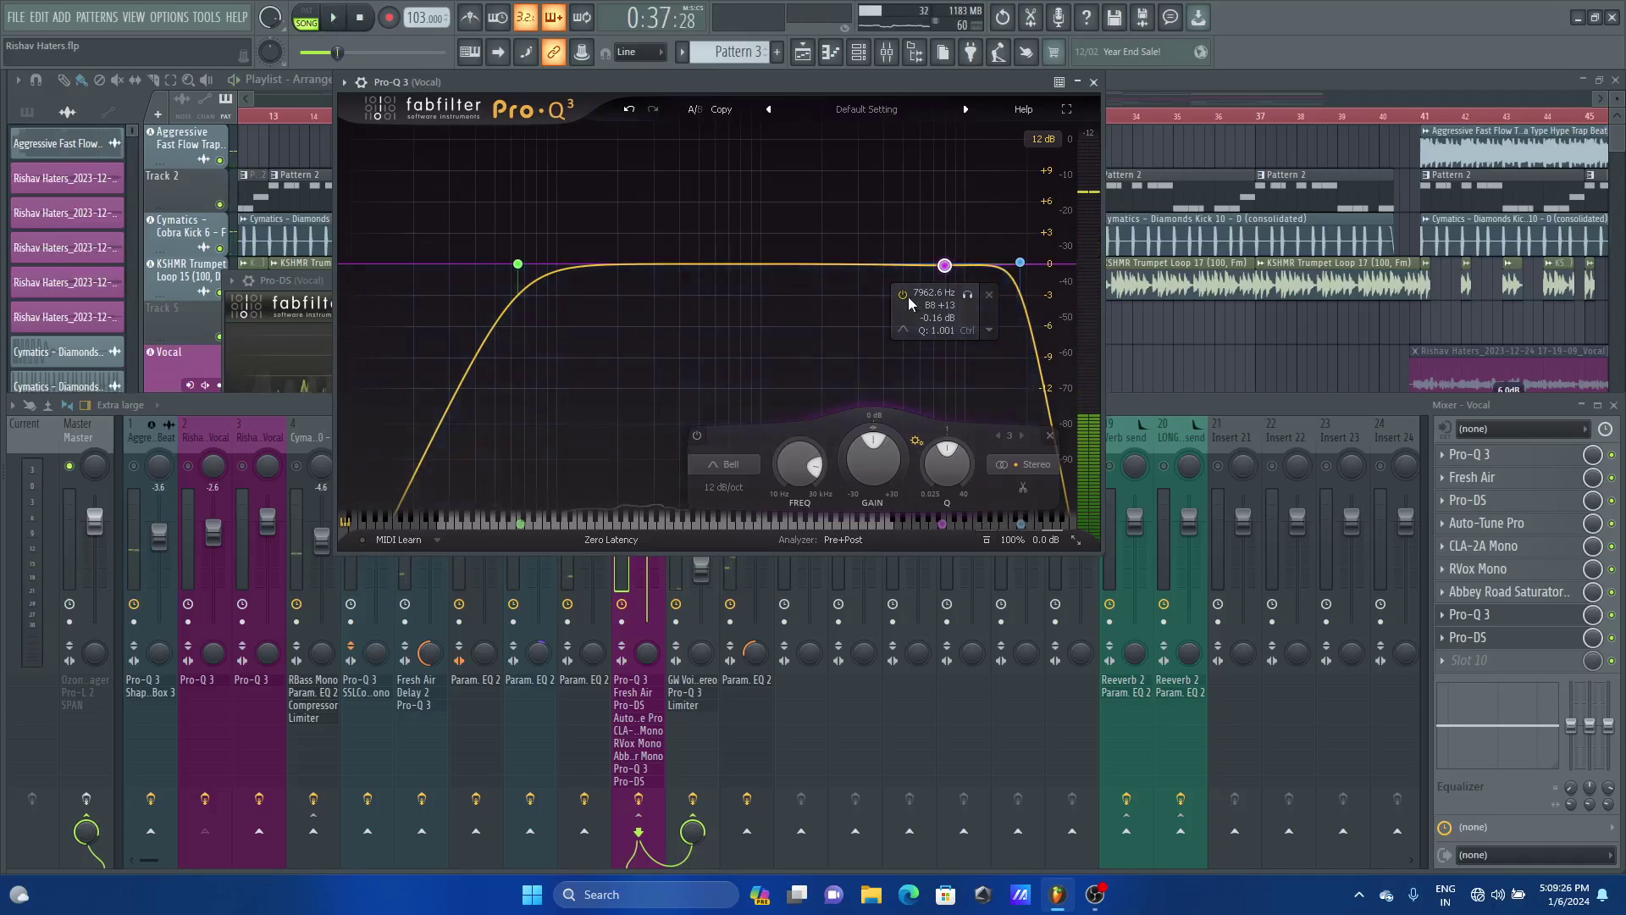
click(1093, 82)
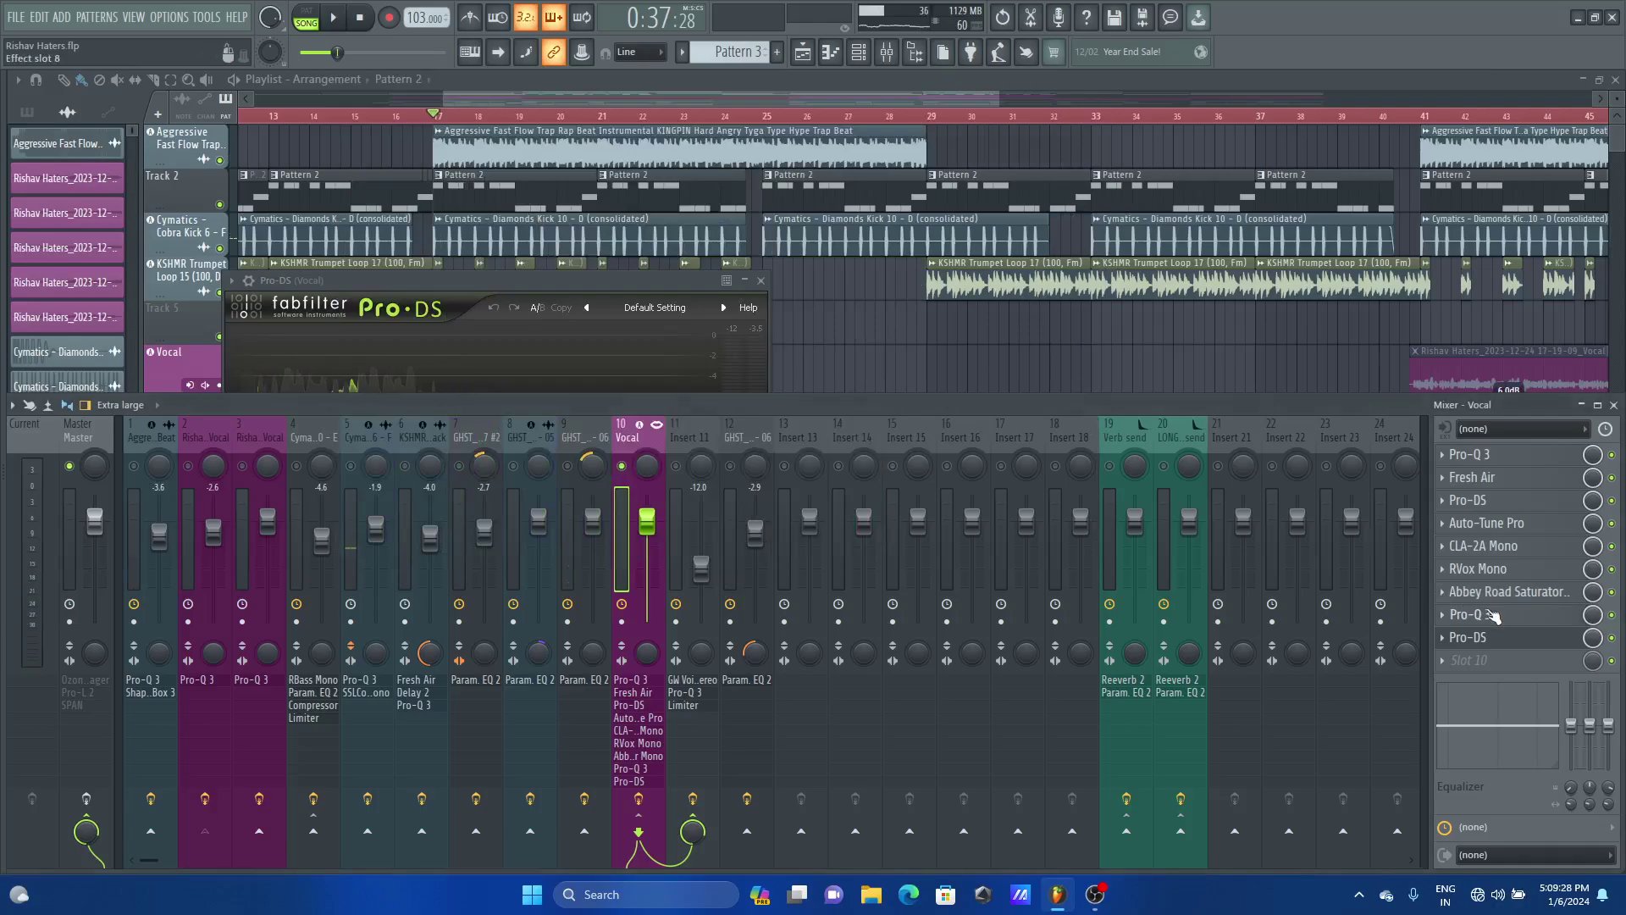
Open the slot 9 Pro-DS on the Vocal track and raise its high-pass frequency to about 8.08 kHz while auditioning the side chain
click(1516, 641)
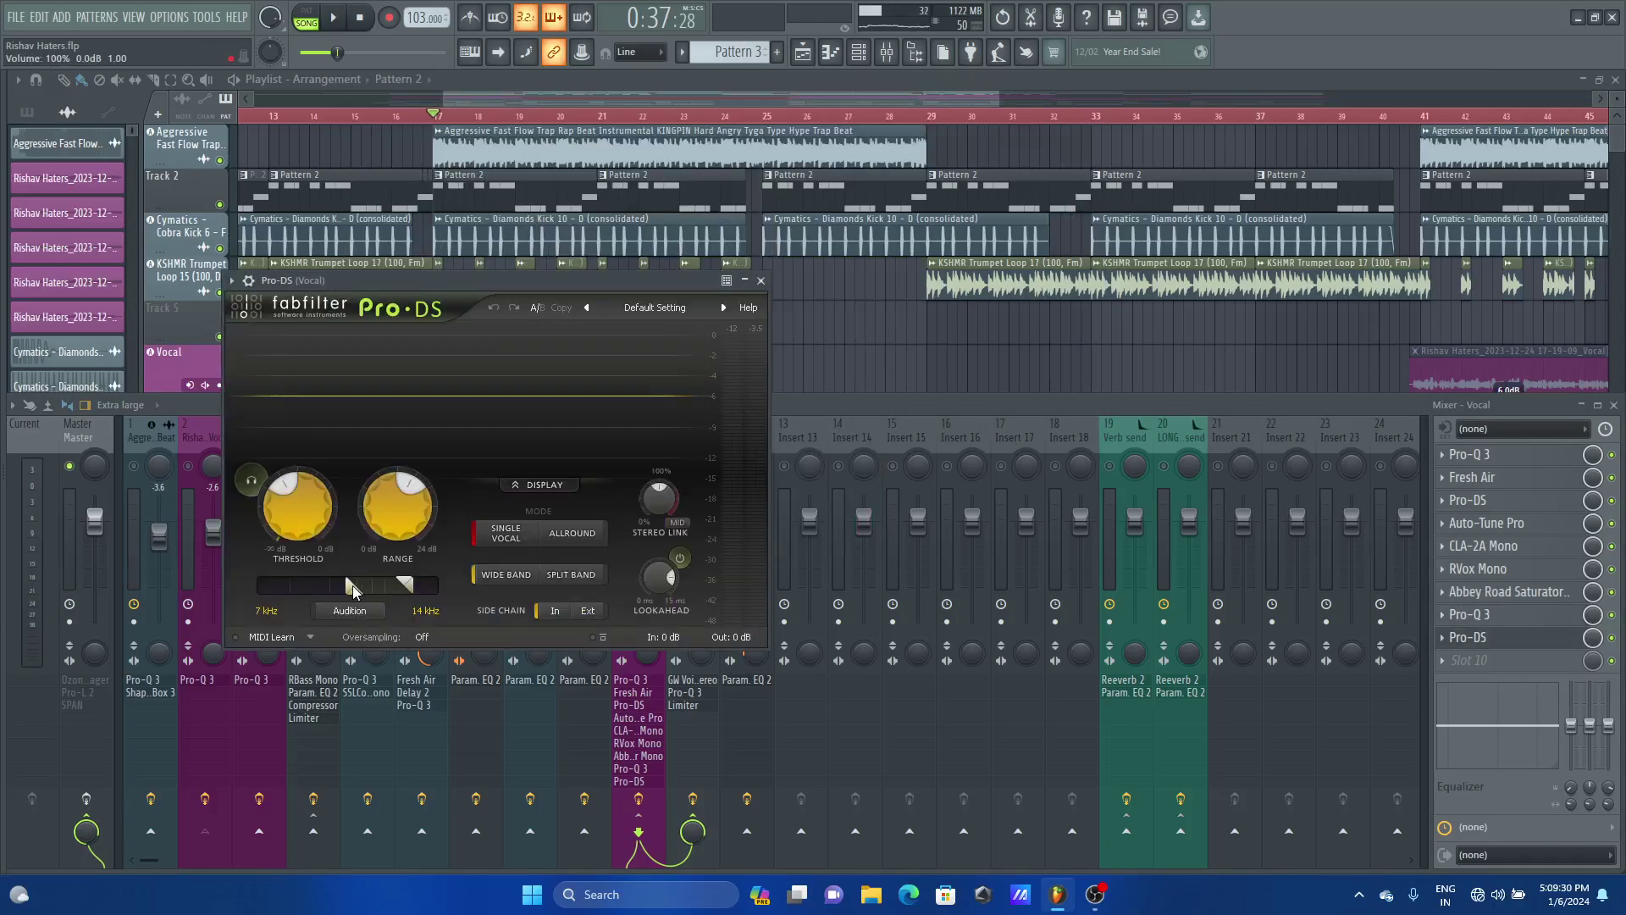
drag(352, 586, 357, 588)
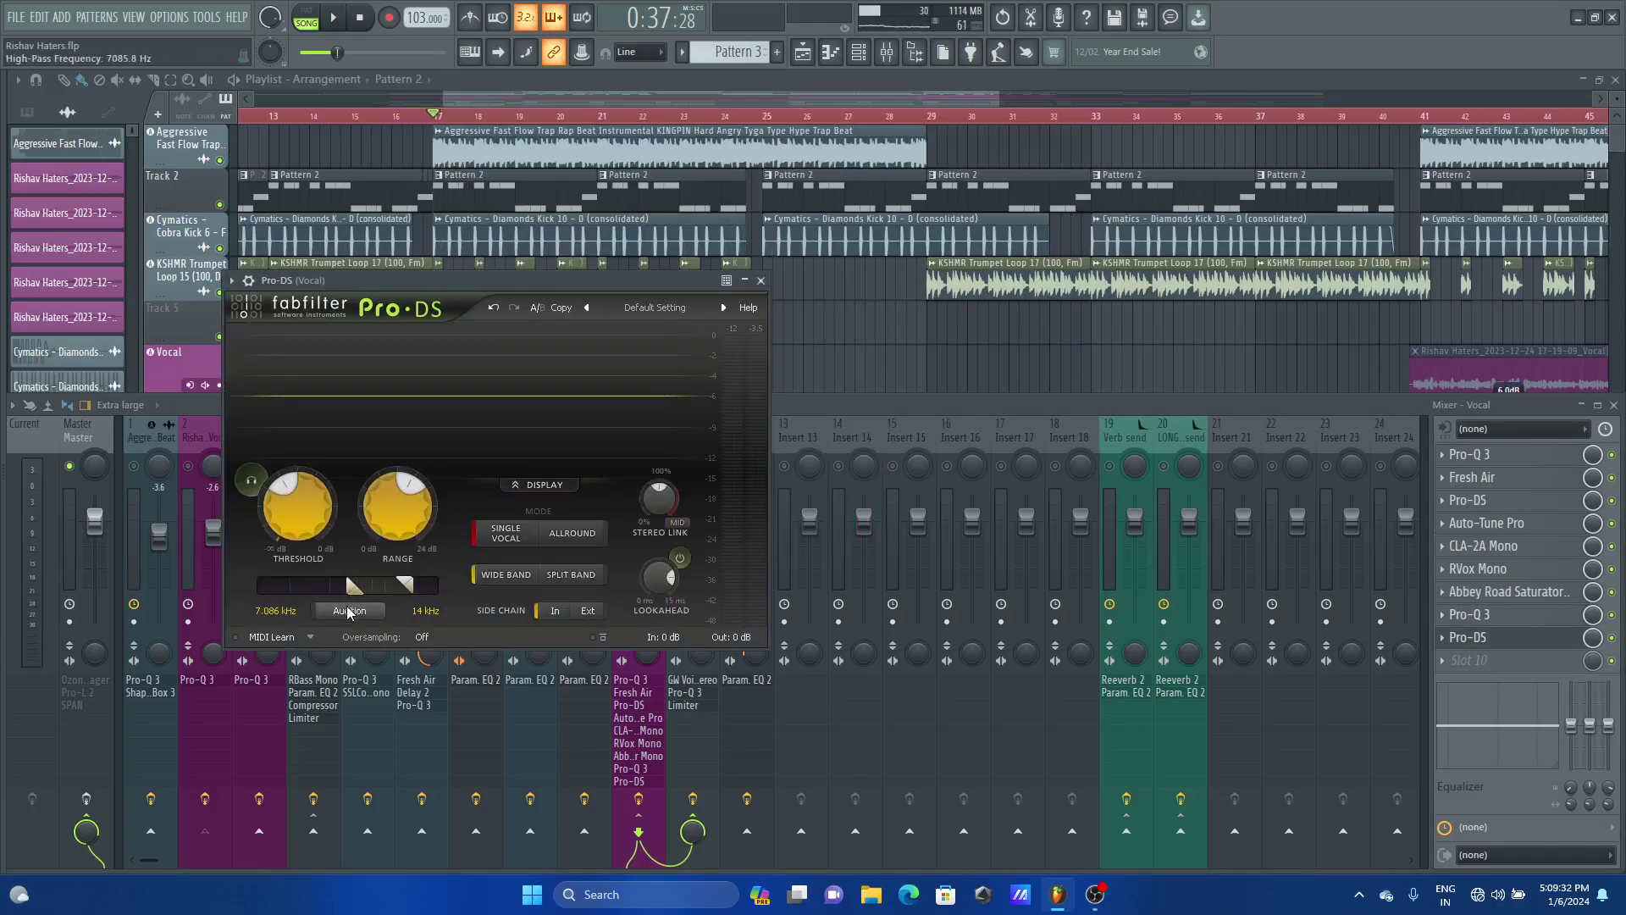
click(347, 611)
key(space)
mouse_move(356, 581)
mouse_down()
mouse_move(369, 581)
mouse_move(265, 581)
mouse_move(358, 583)
mouse_up()
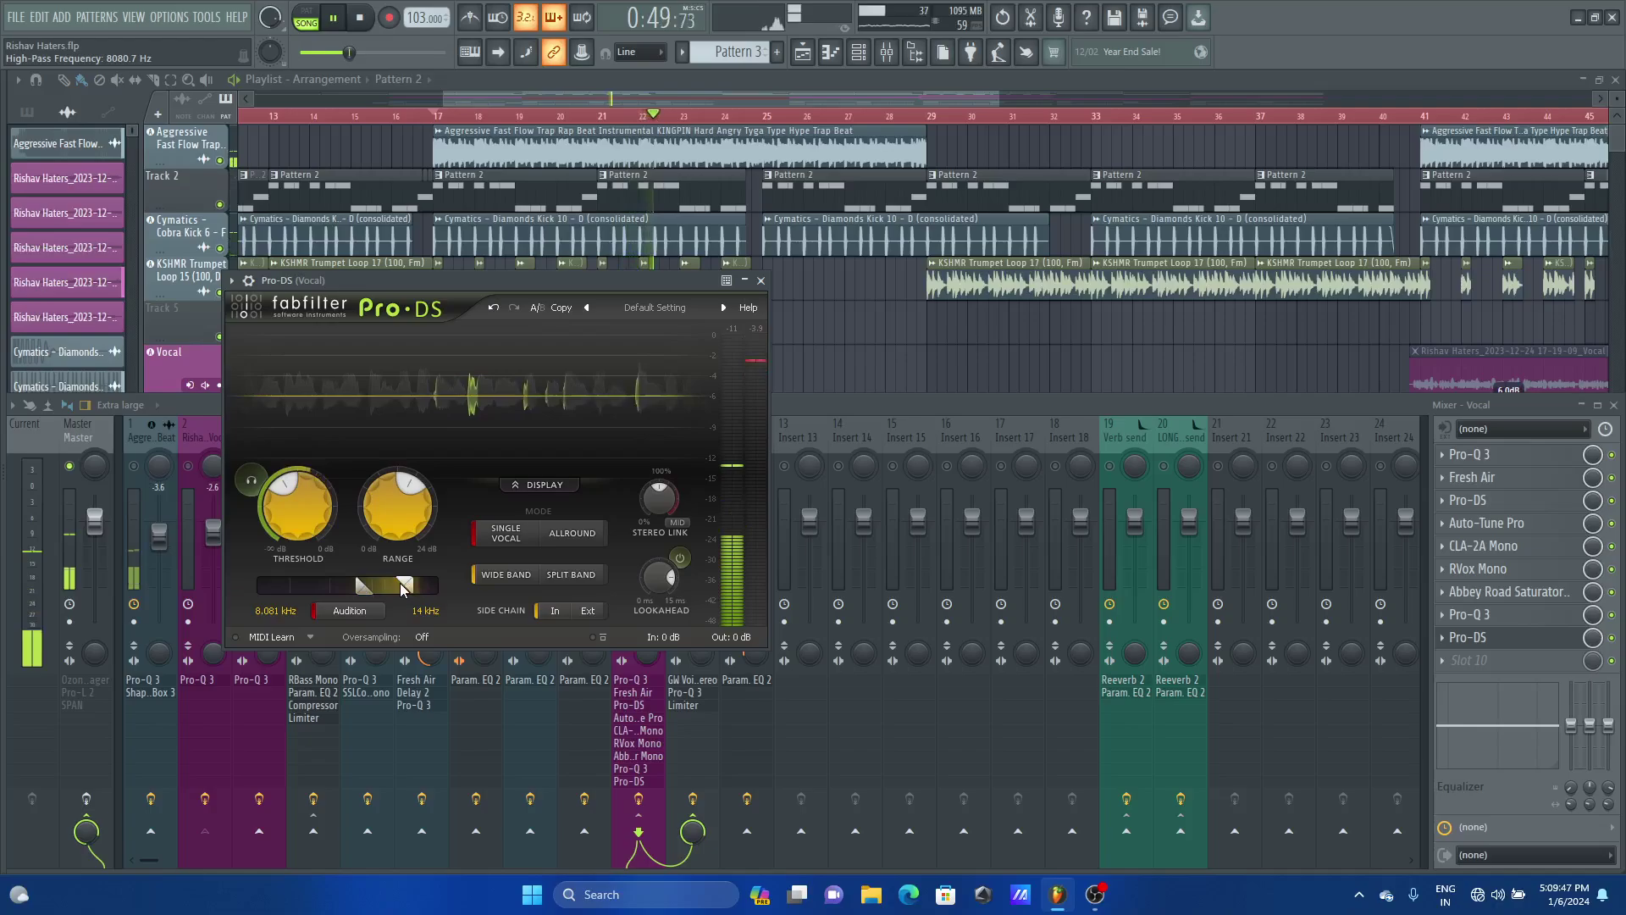
key(space)
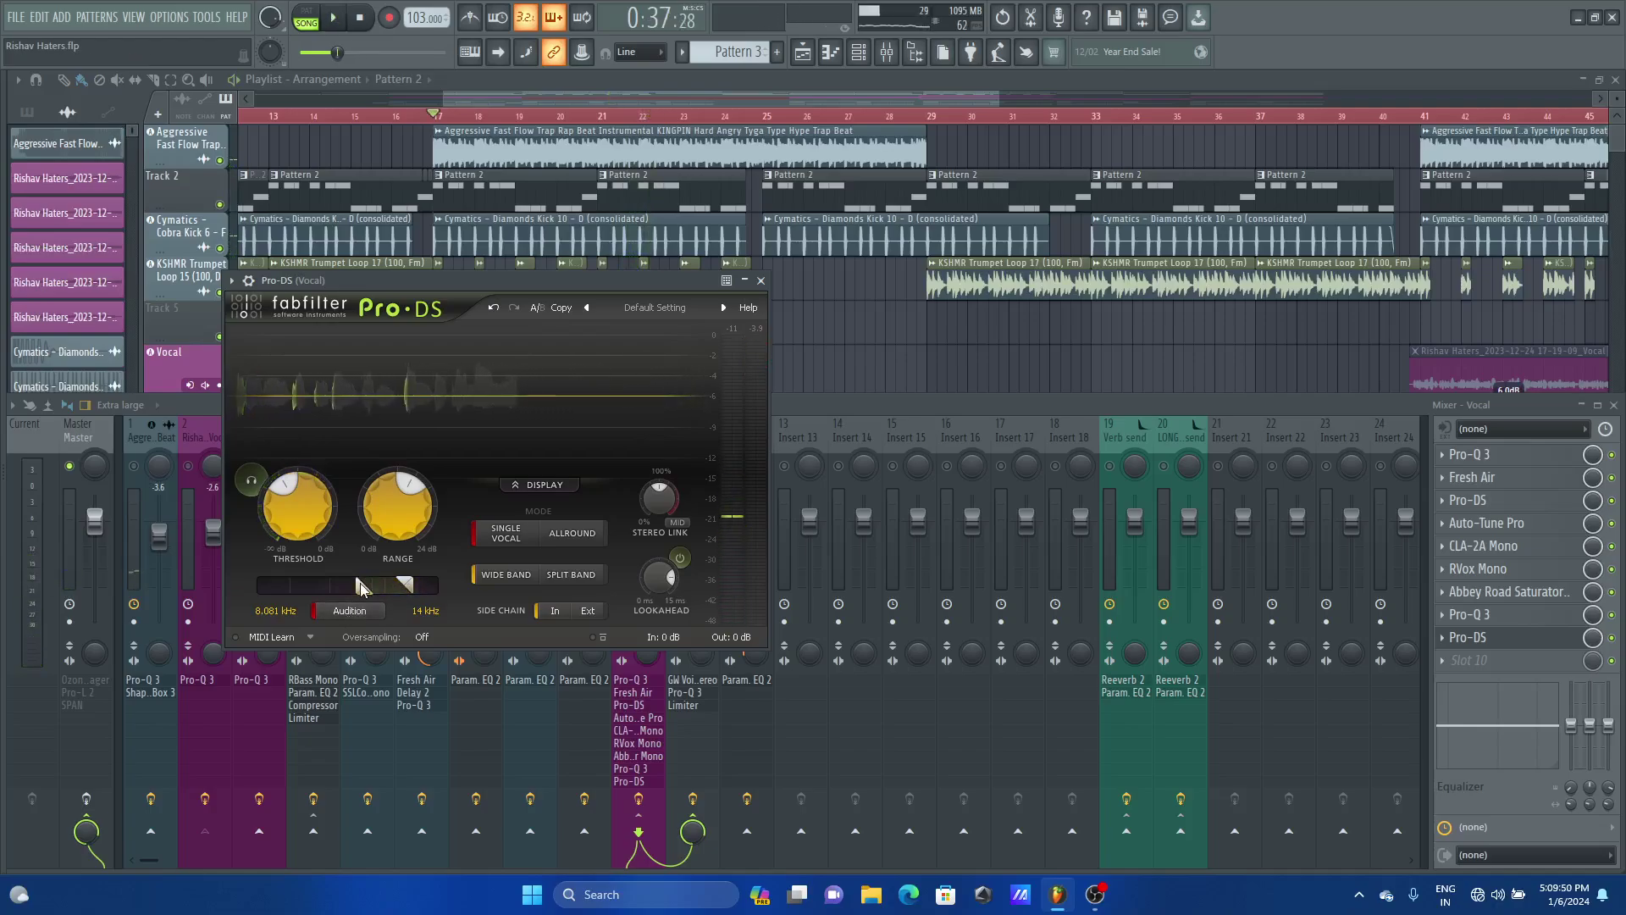
Replay the Pro-DS side-chain audition briefly, turn Audition off and close the plugin window
key(space)
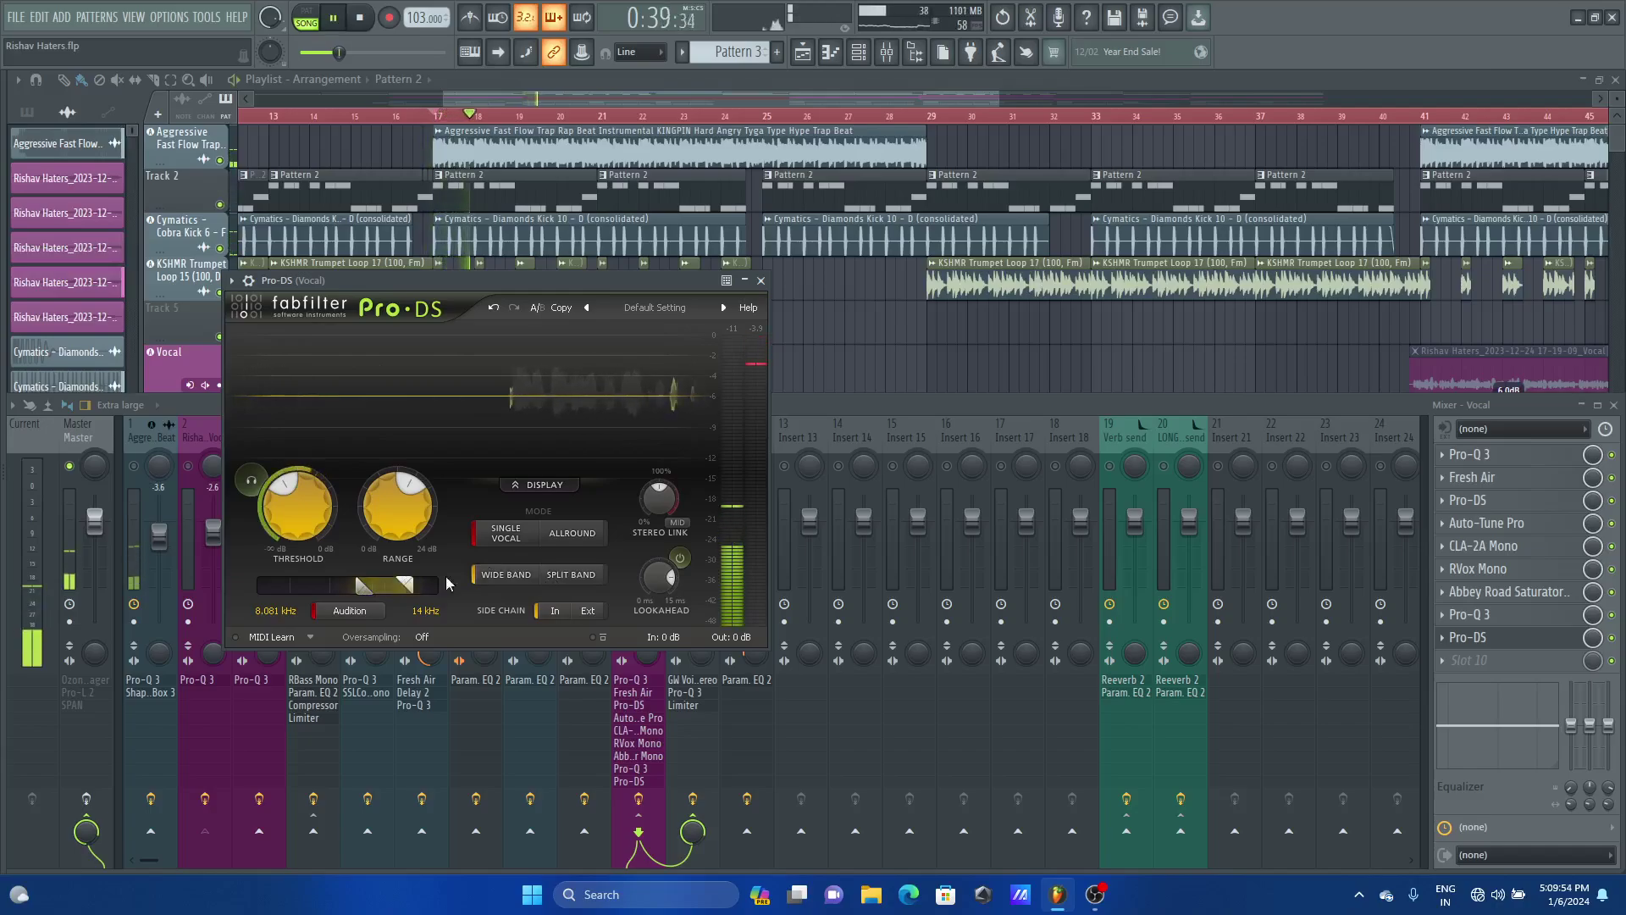
key(space)
click(369, 608)
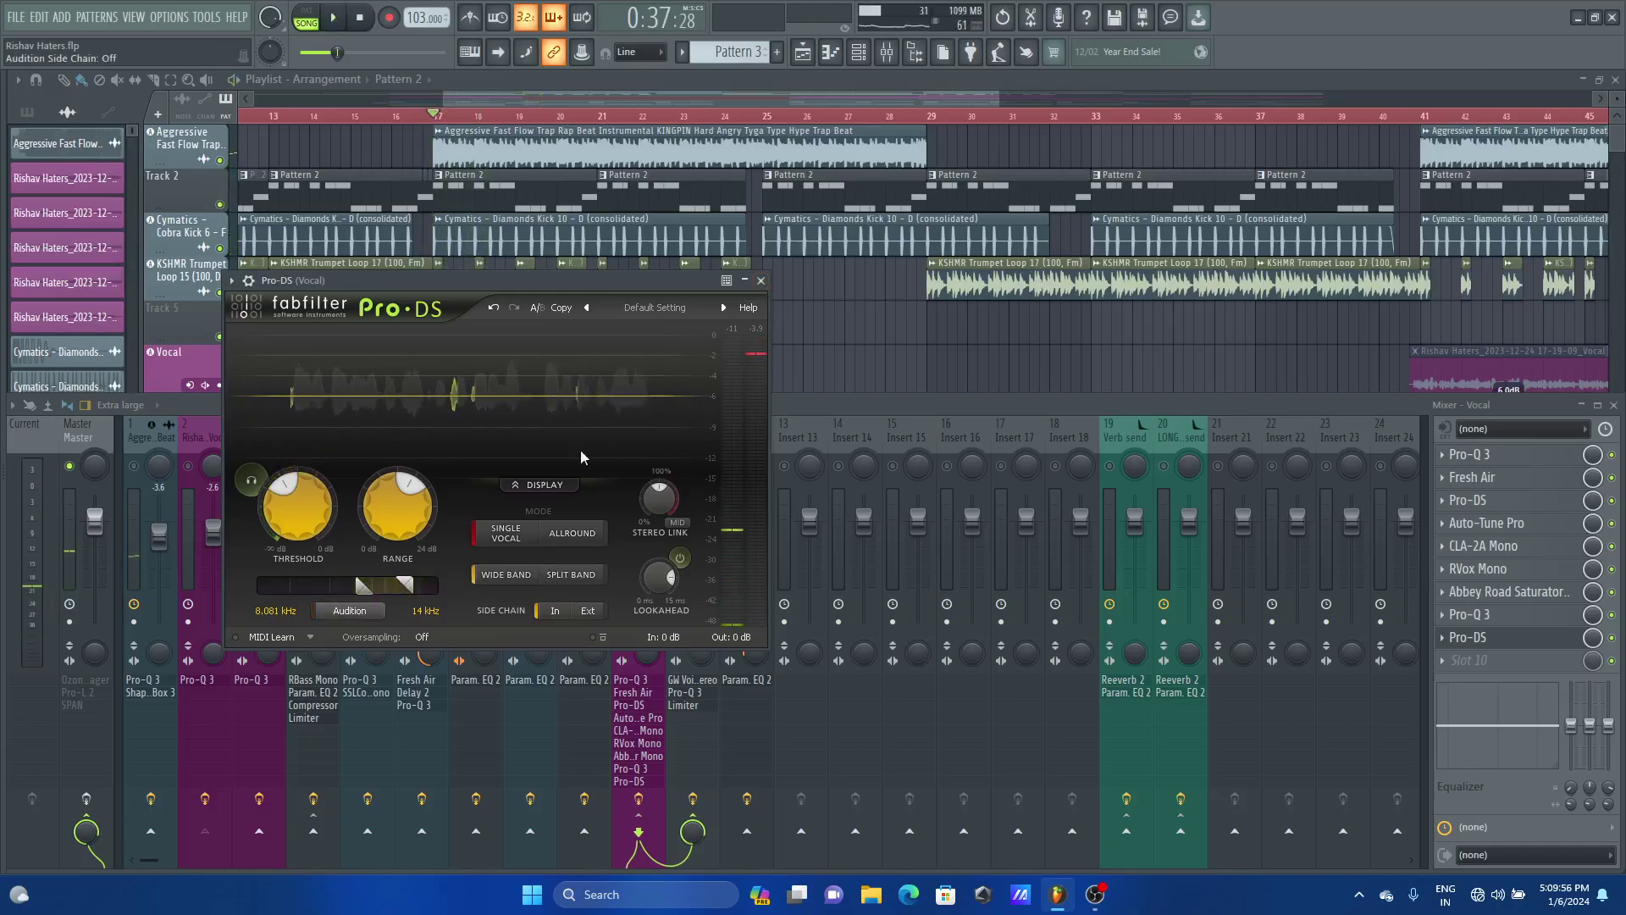
click(760, 280)
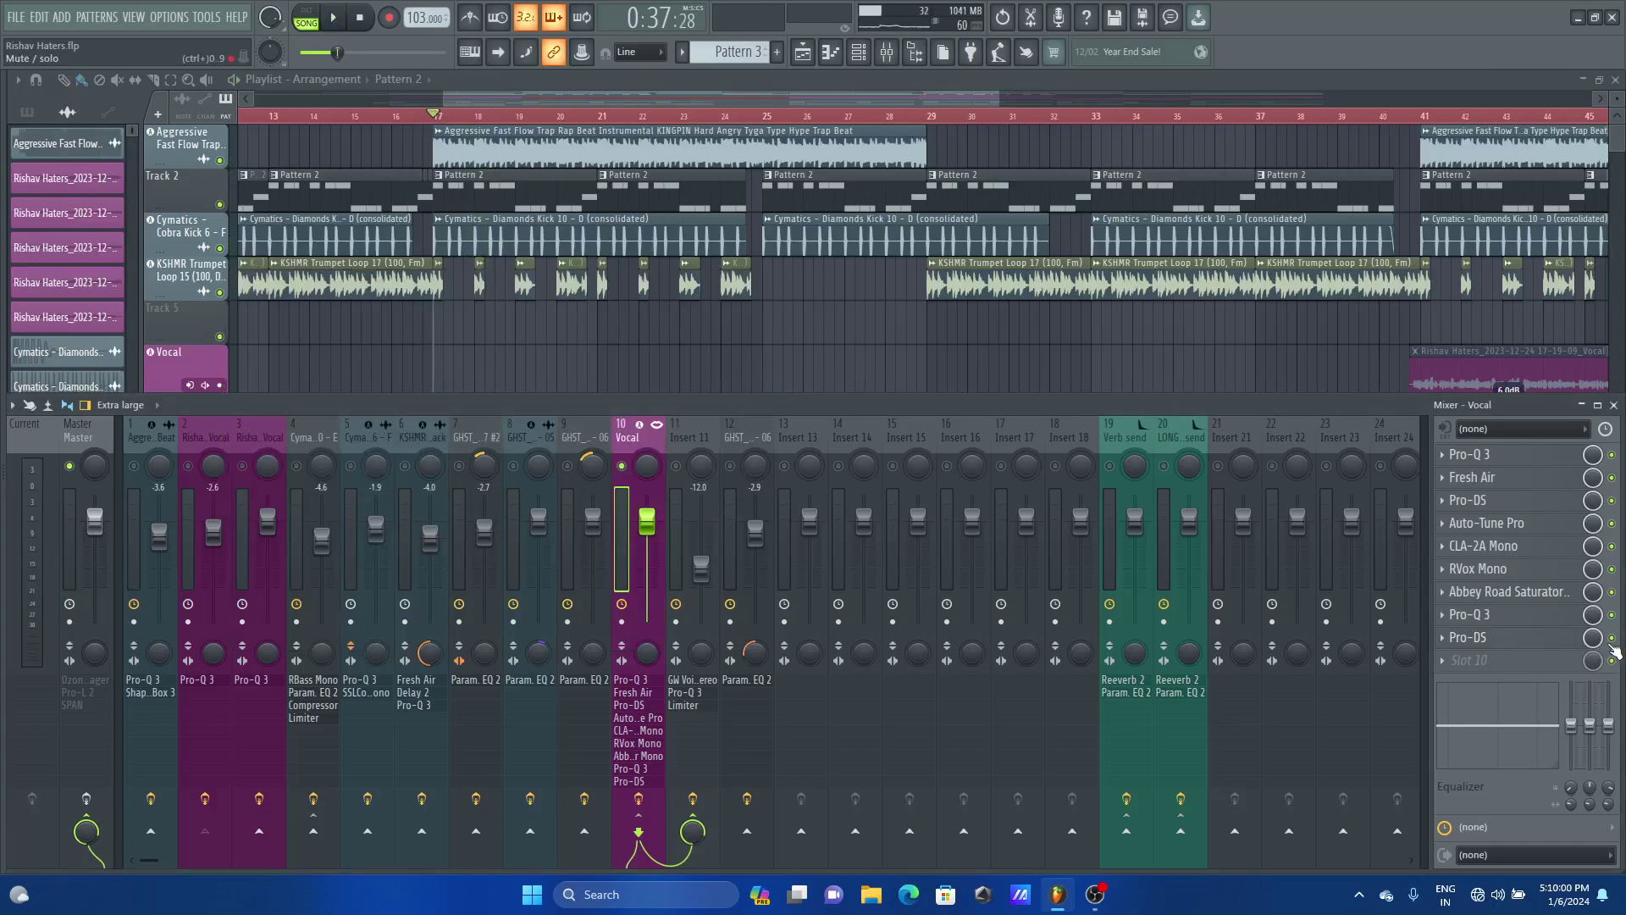
Listen to the mix with the slot 9 Pro-DS enabled and again with it bypassed
key(space)
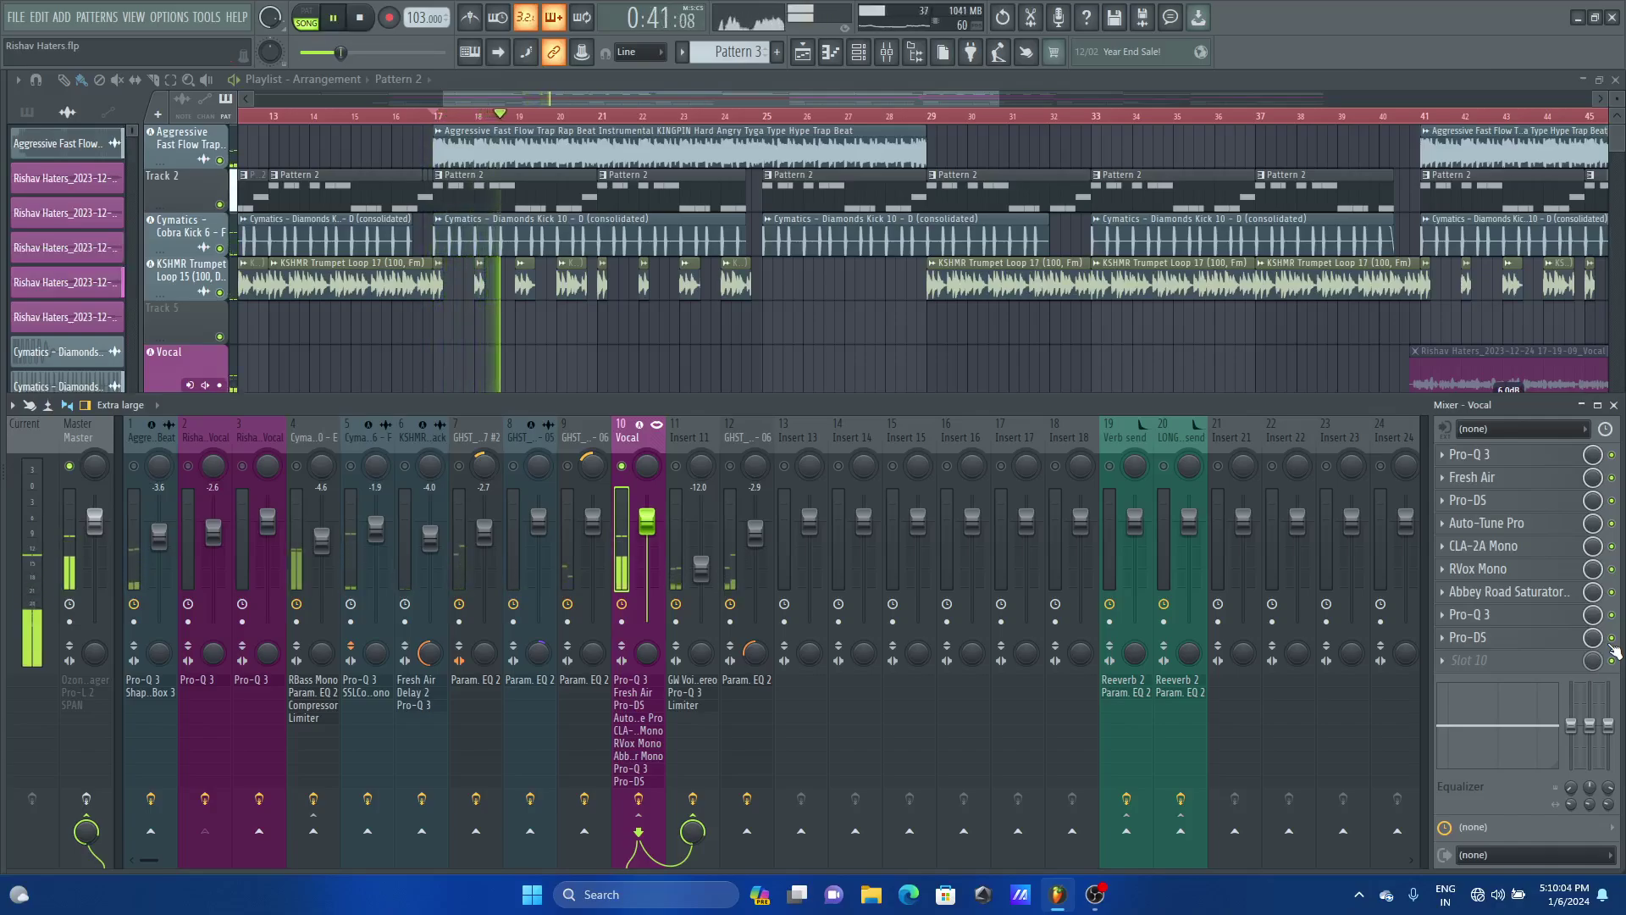
key(space)
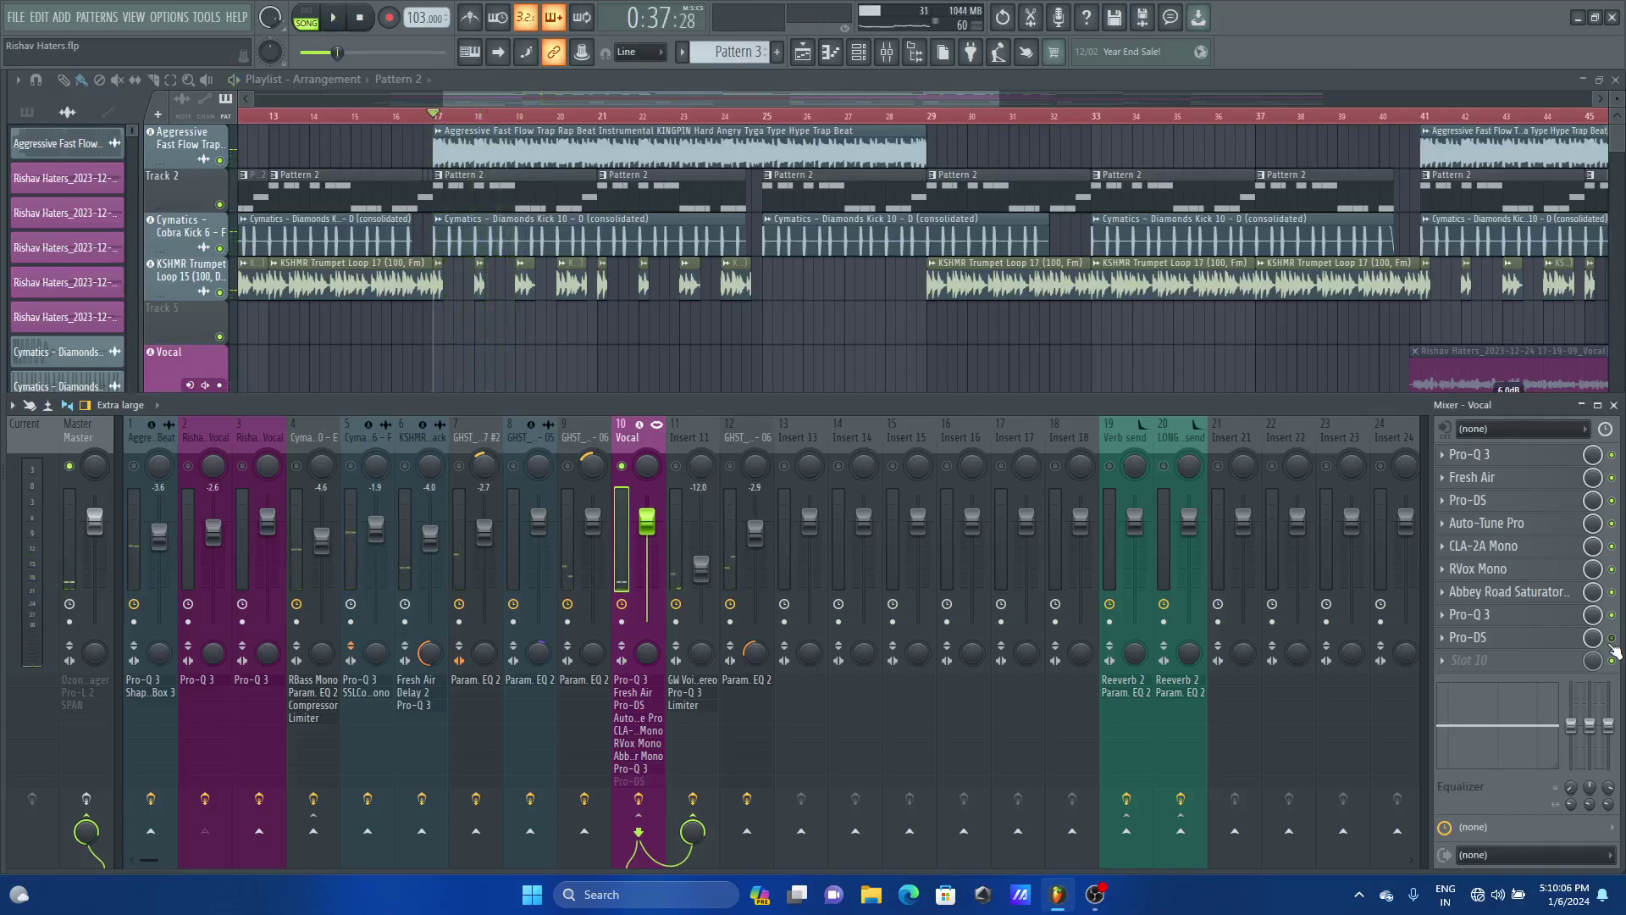
key(space)
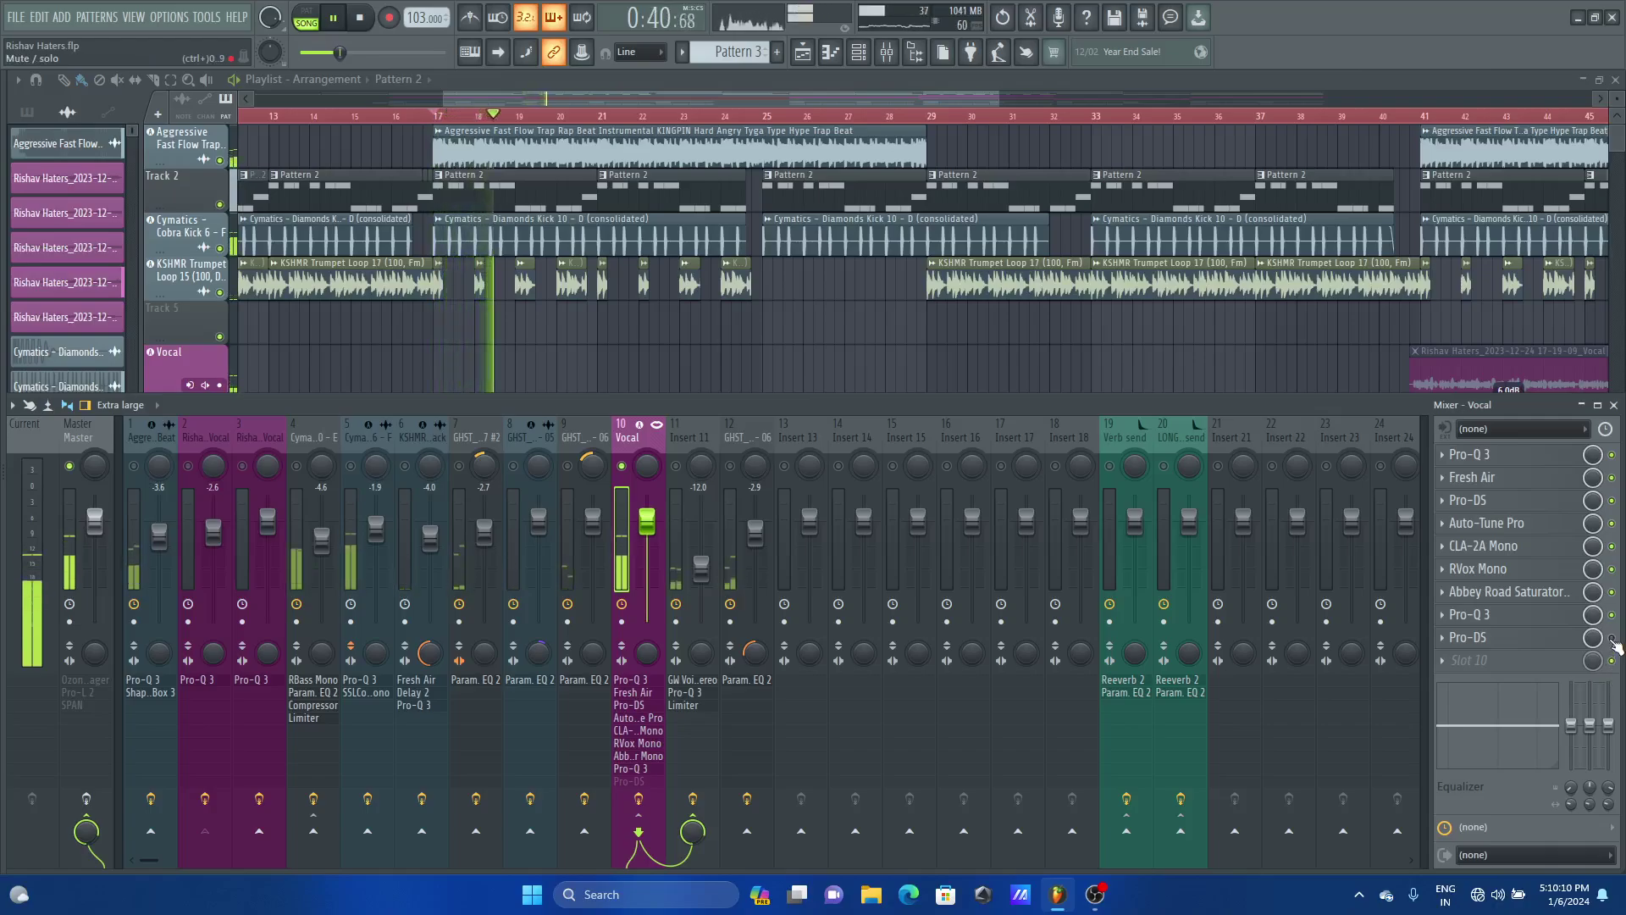
key(space)
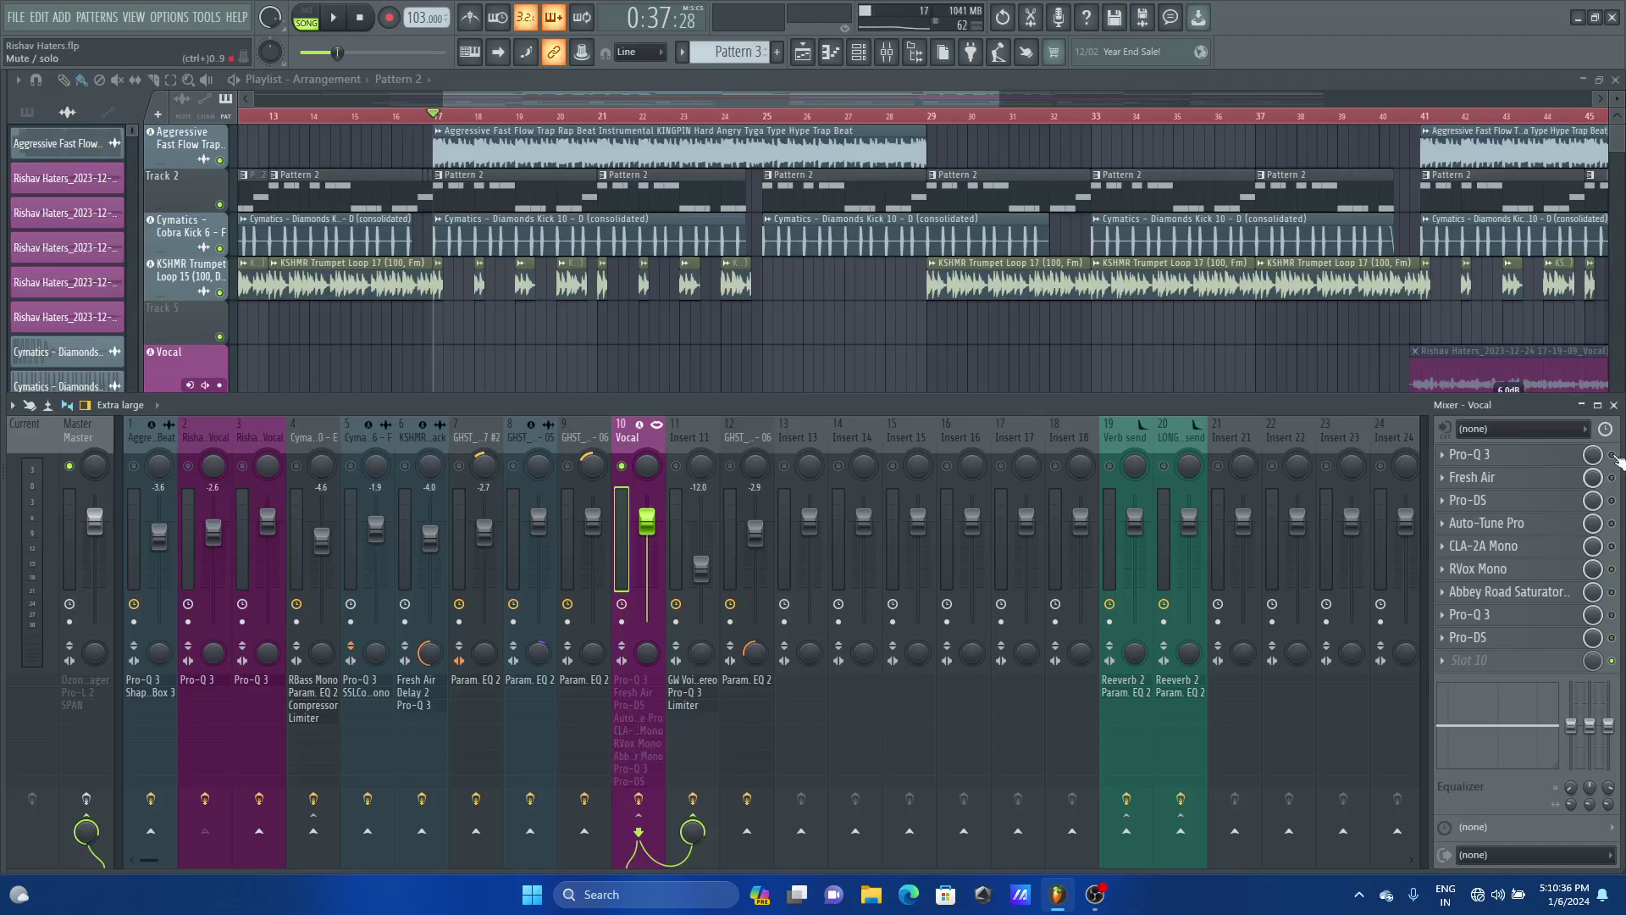
Save the project, then toggle the solo on the Vocal track off and on again and start playback
key(ctrl+s)
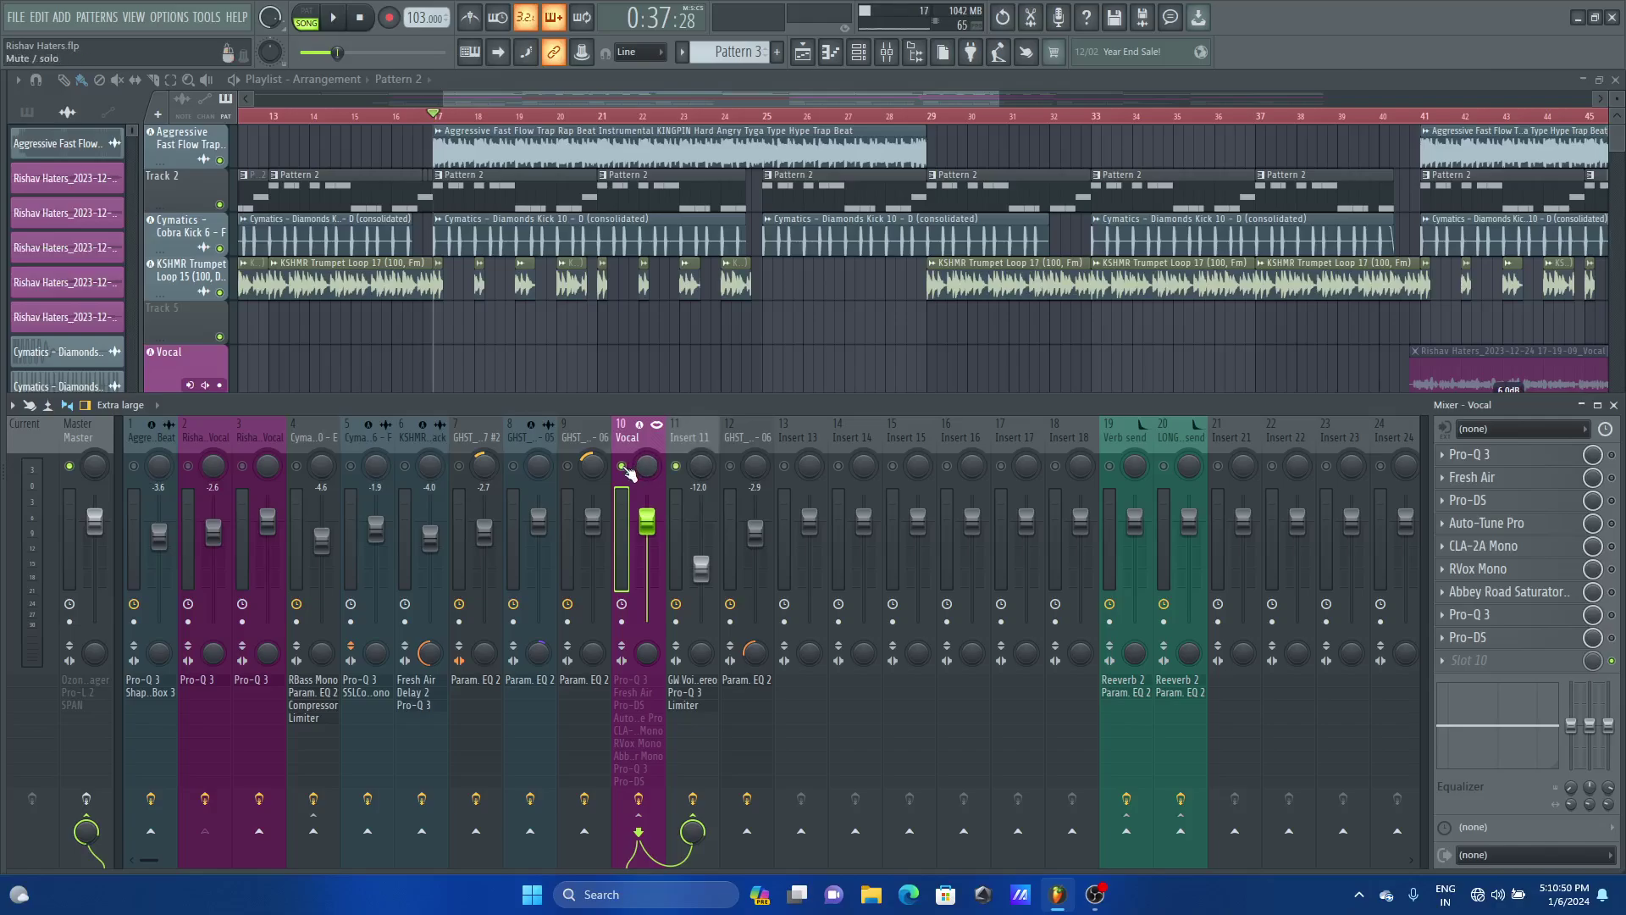
right_click(624, 467)
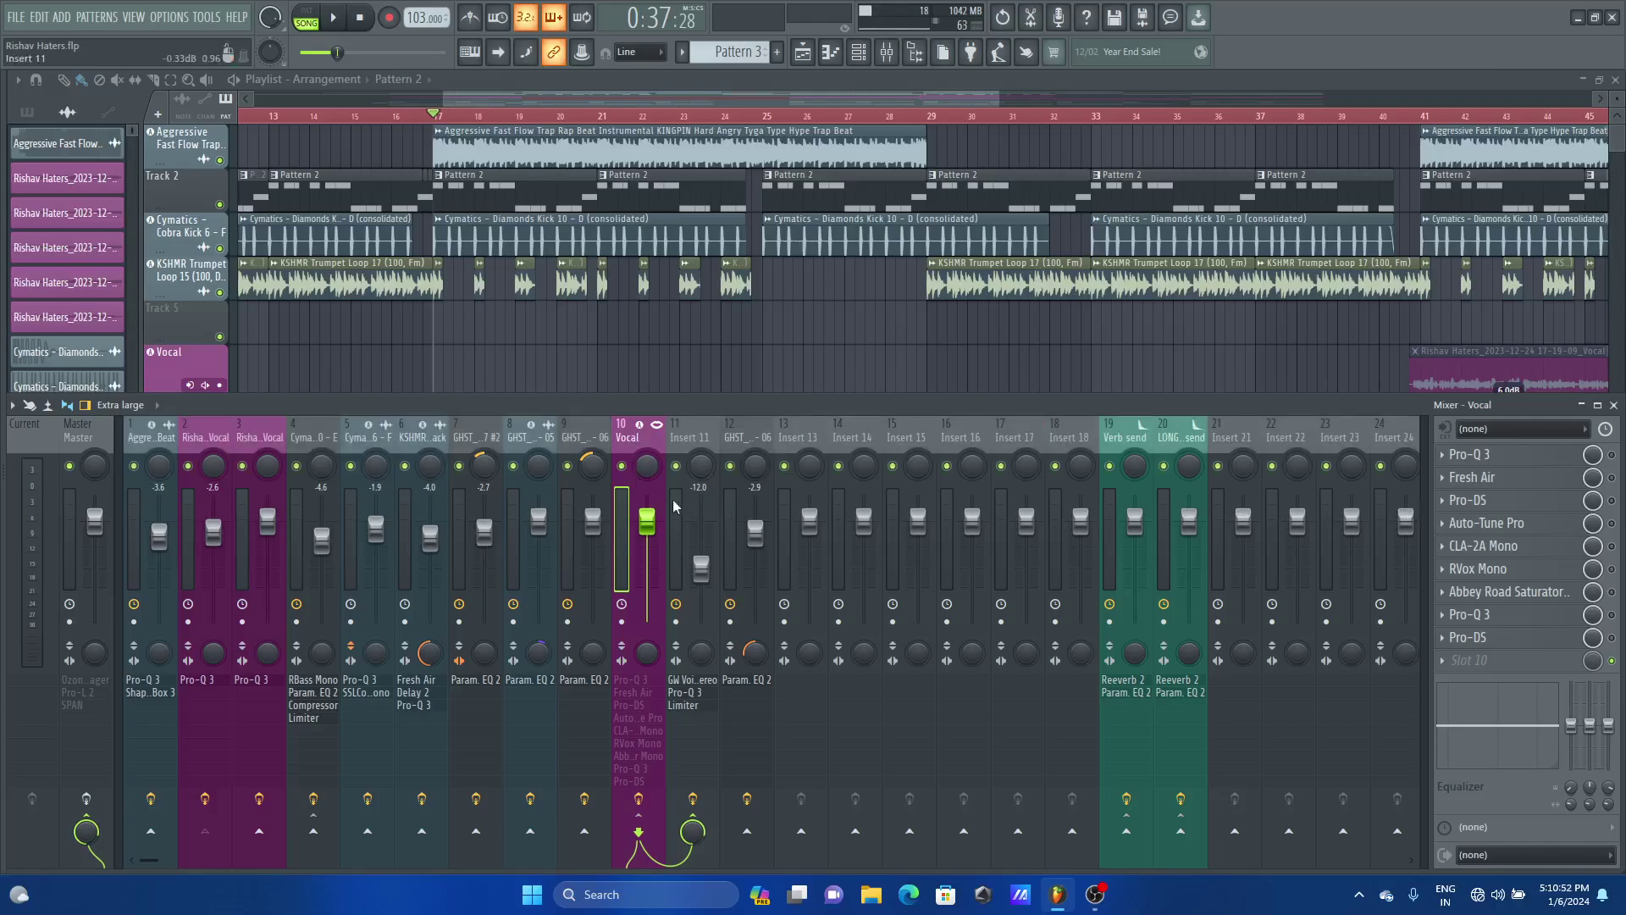
right_click(623, 467)
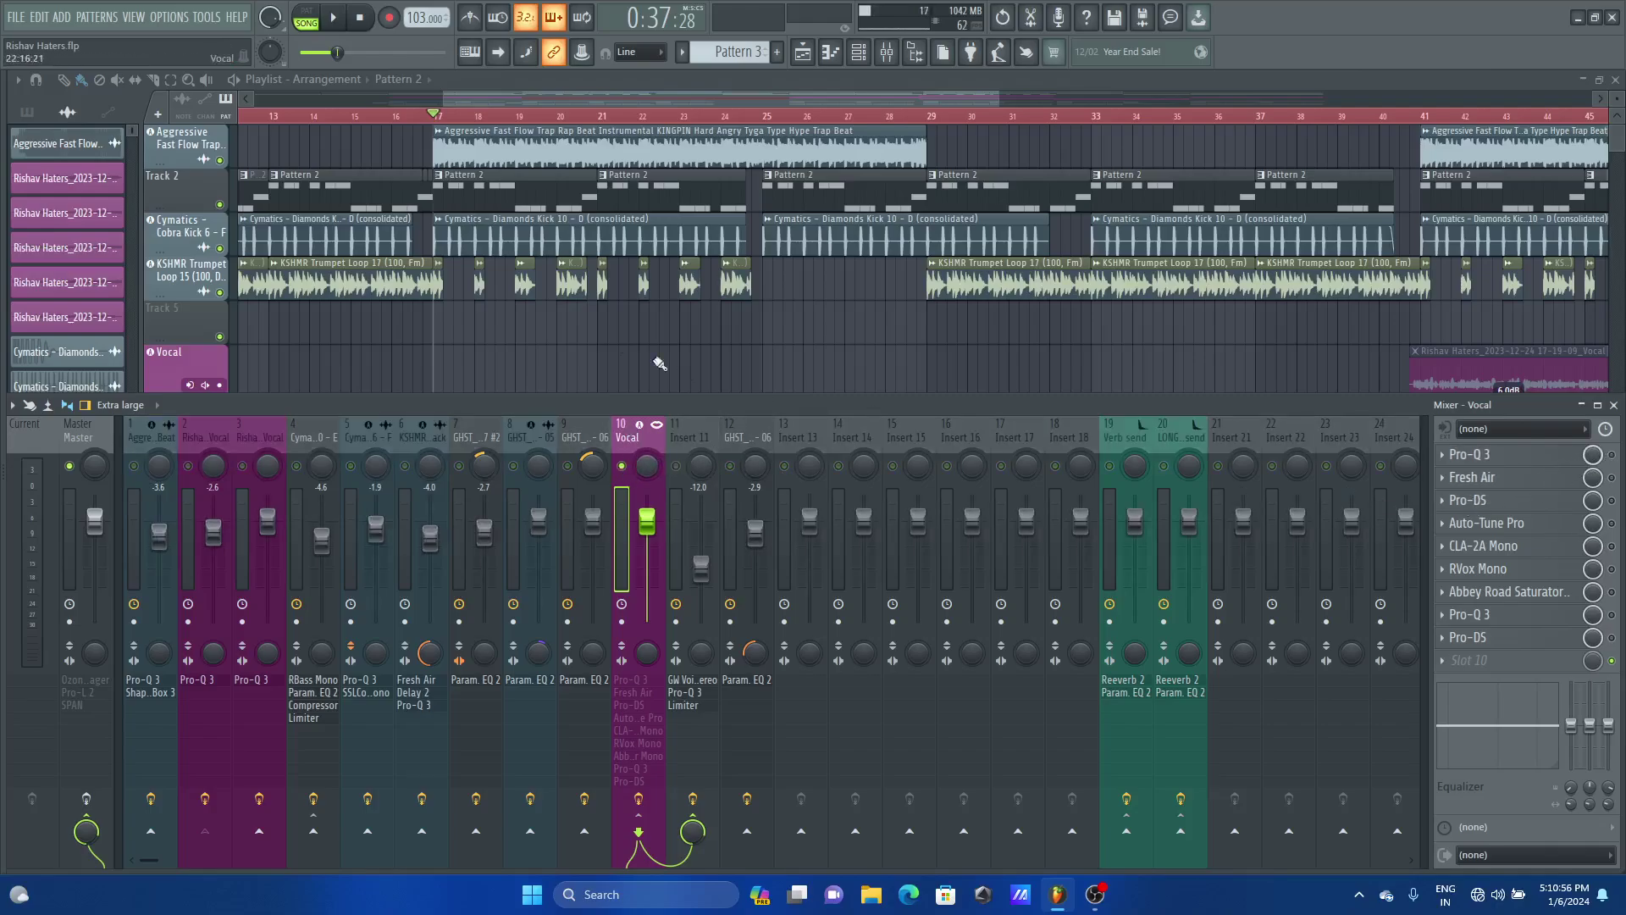
click(338, 18)
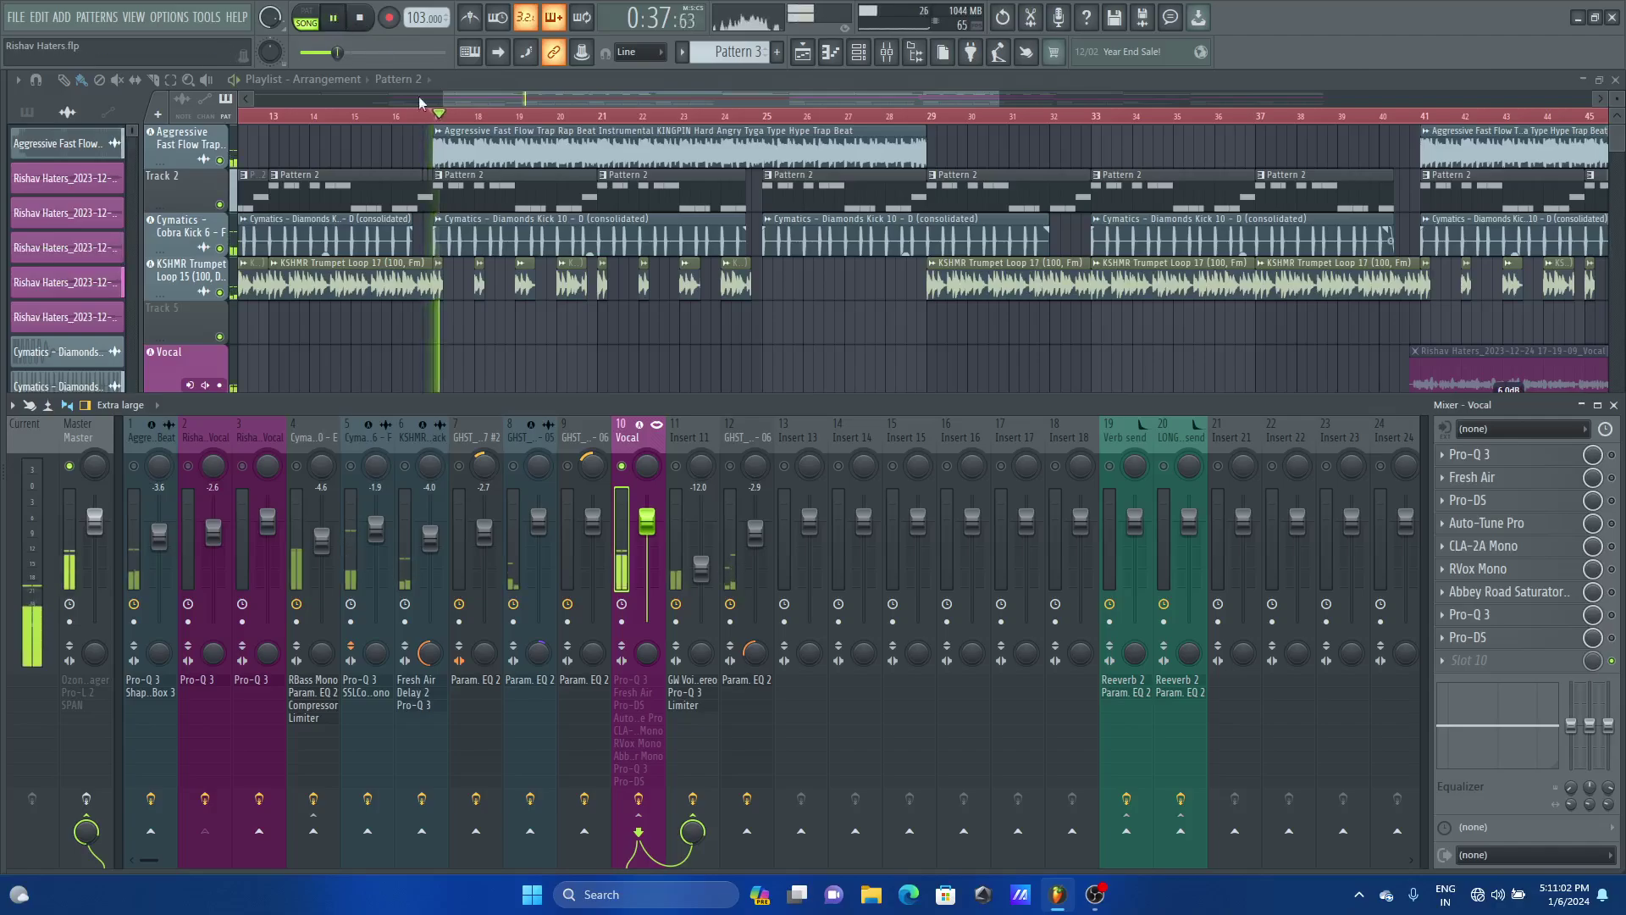
Enable the nine Vocal effects one by one during playback, from the first Pro-Q 3 to the last Pro-DS, and stop playback
click(1612, 455)
click(1612, 454)
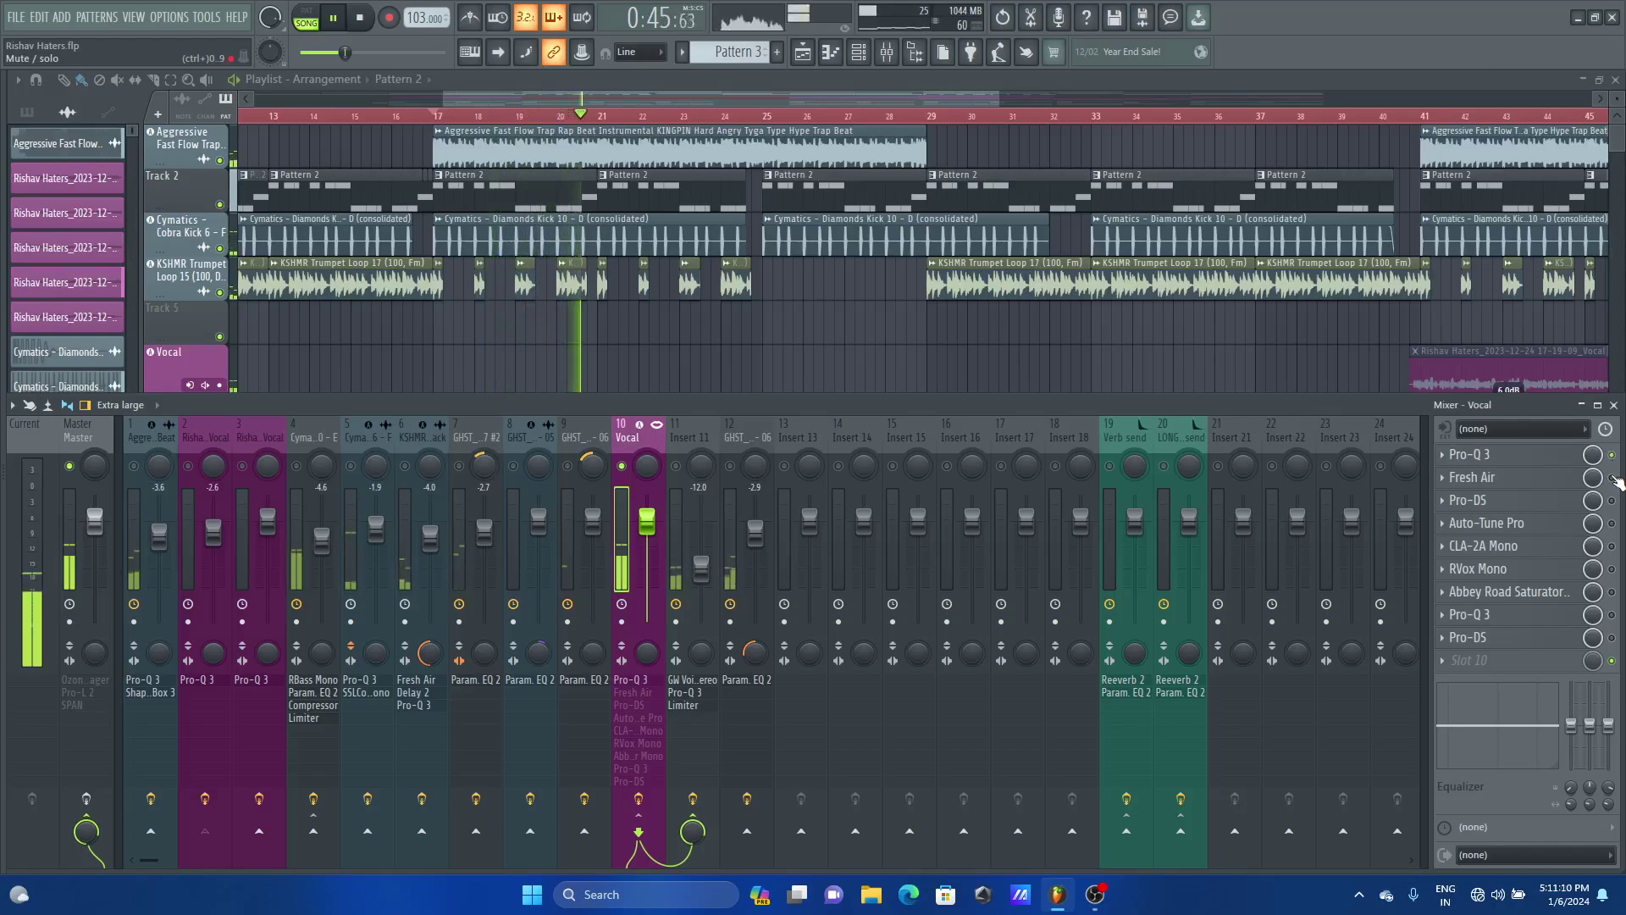
click(1612, 477)
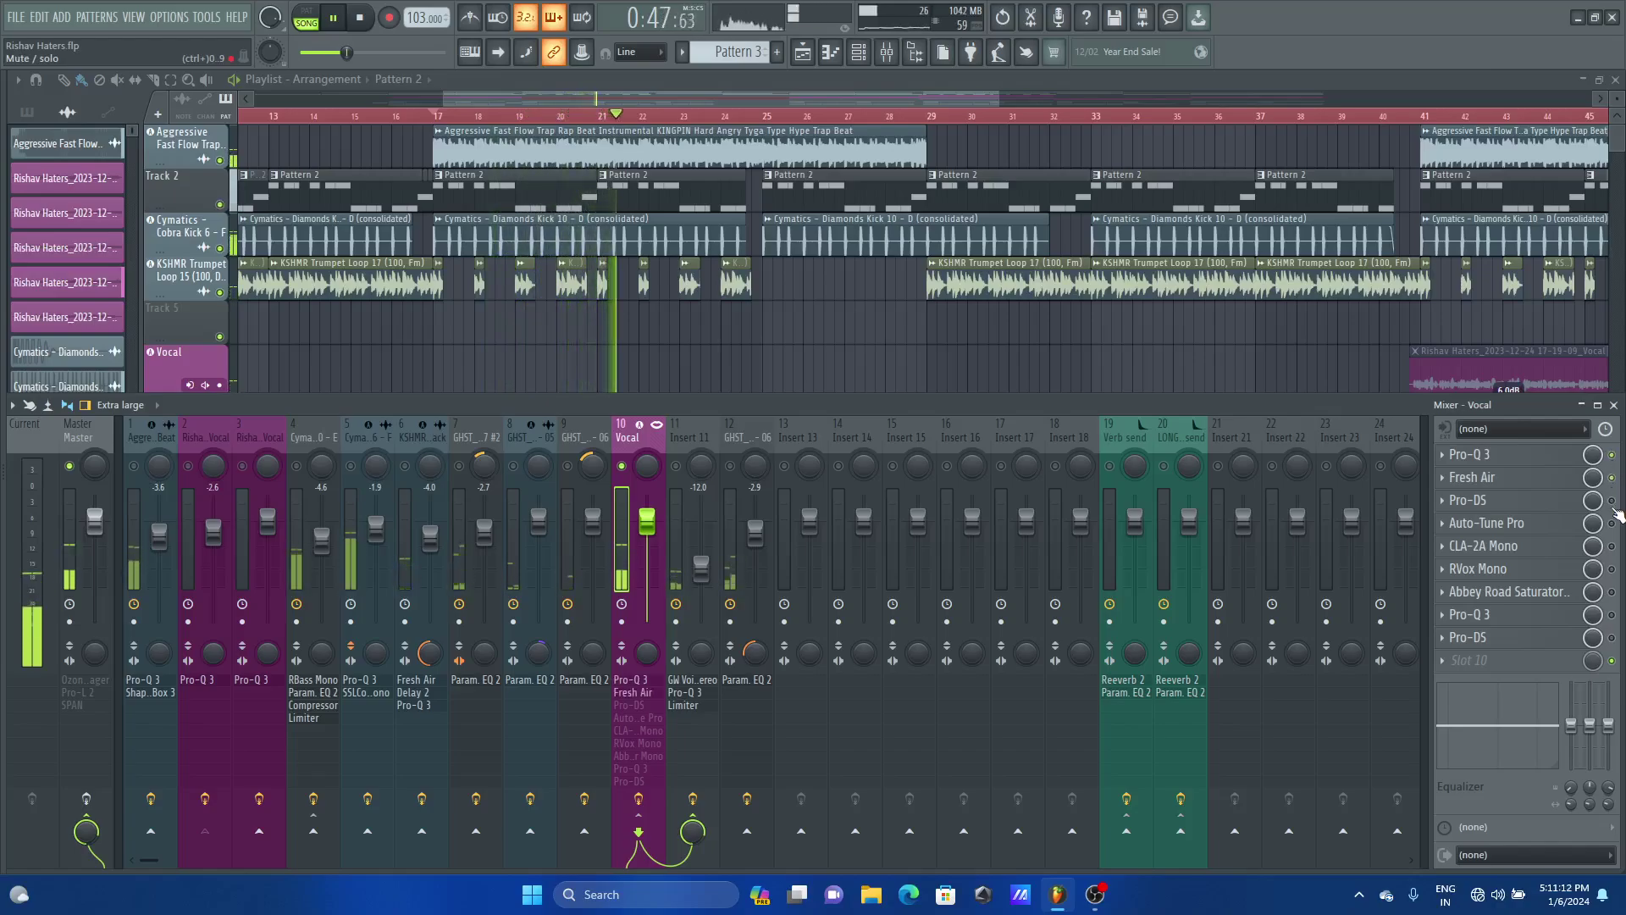
click(1612, 500)
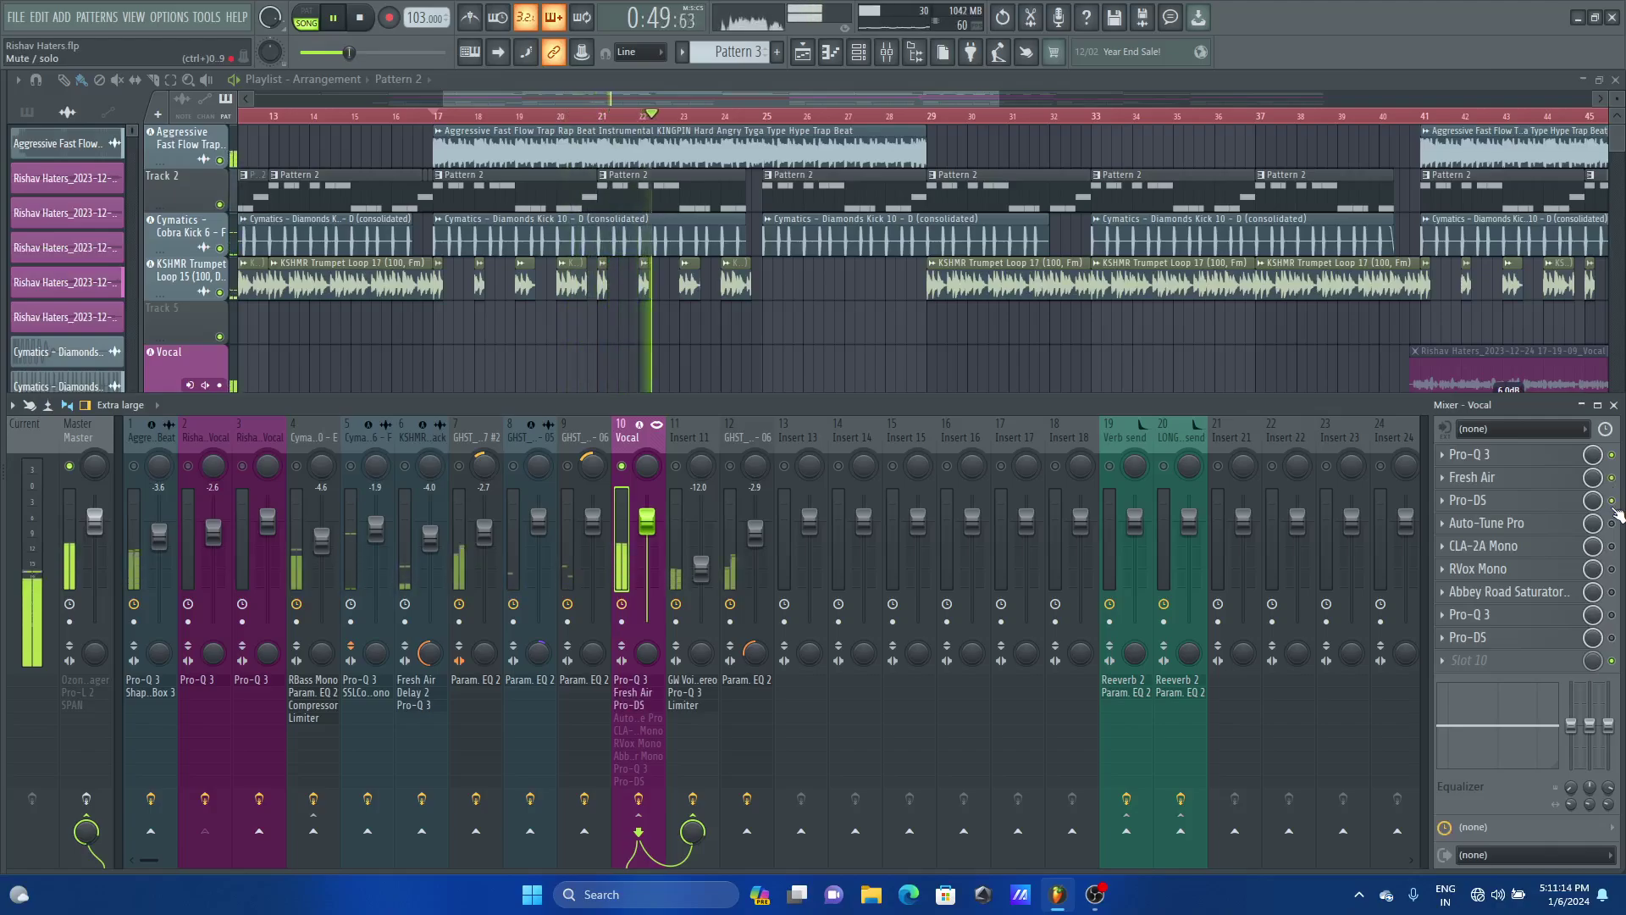
click(1612, 523)
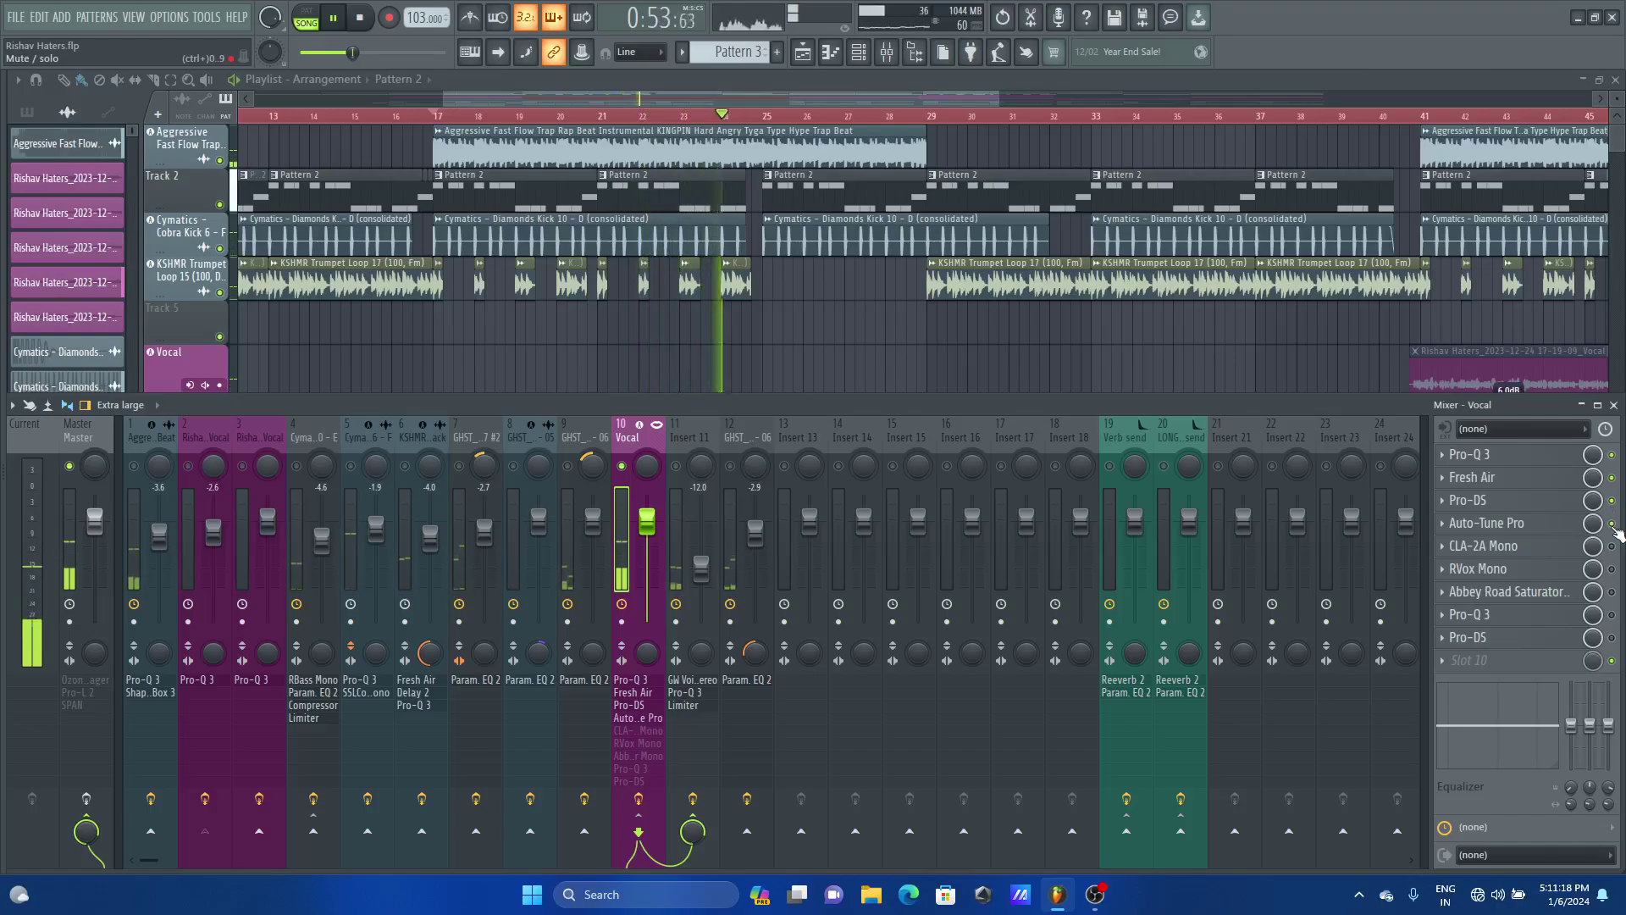
click(1612, 547)
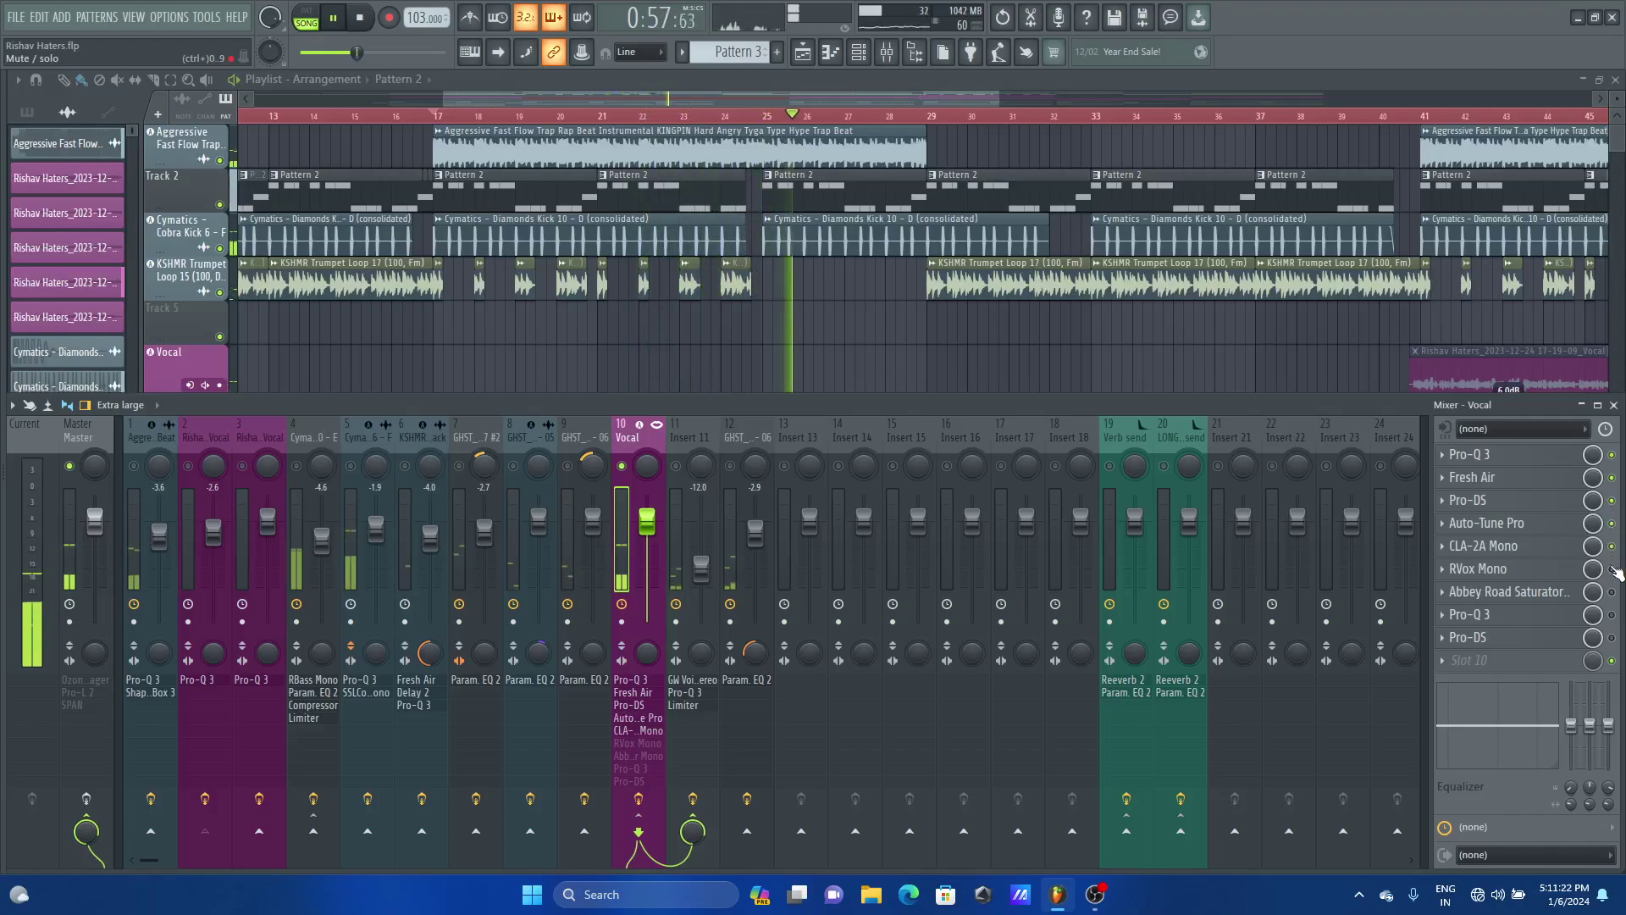
click(1611, 569)
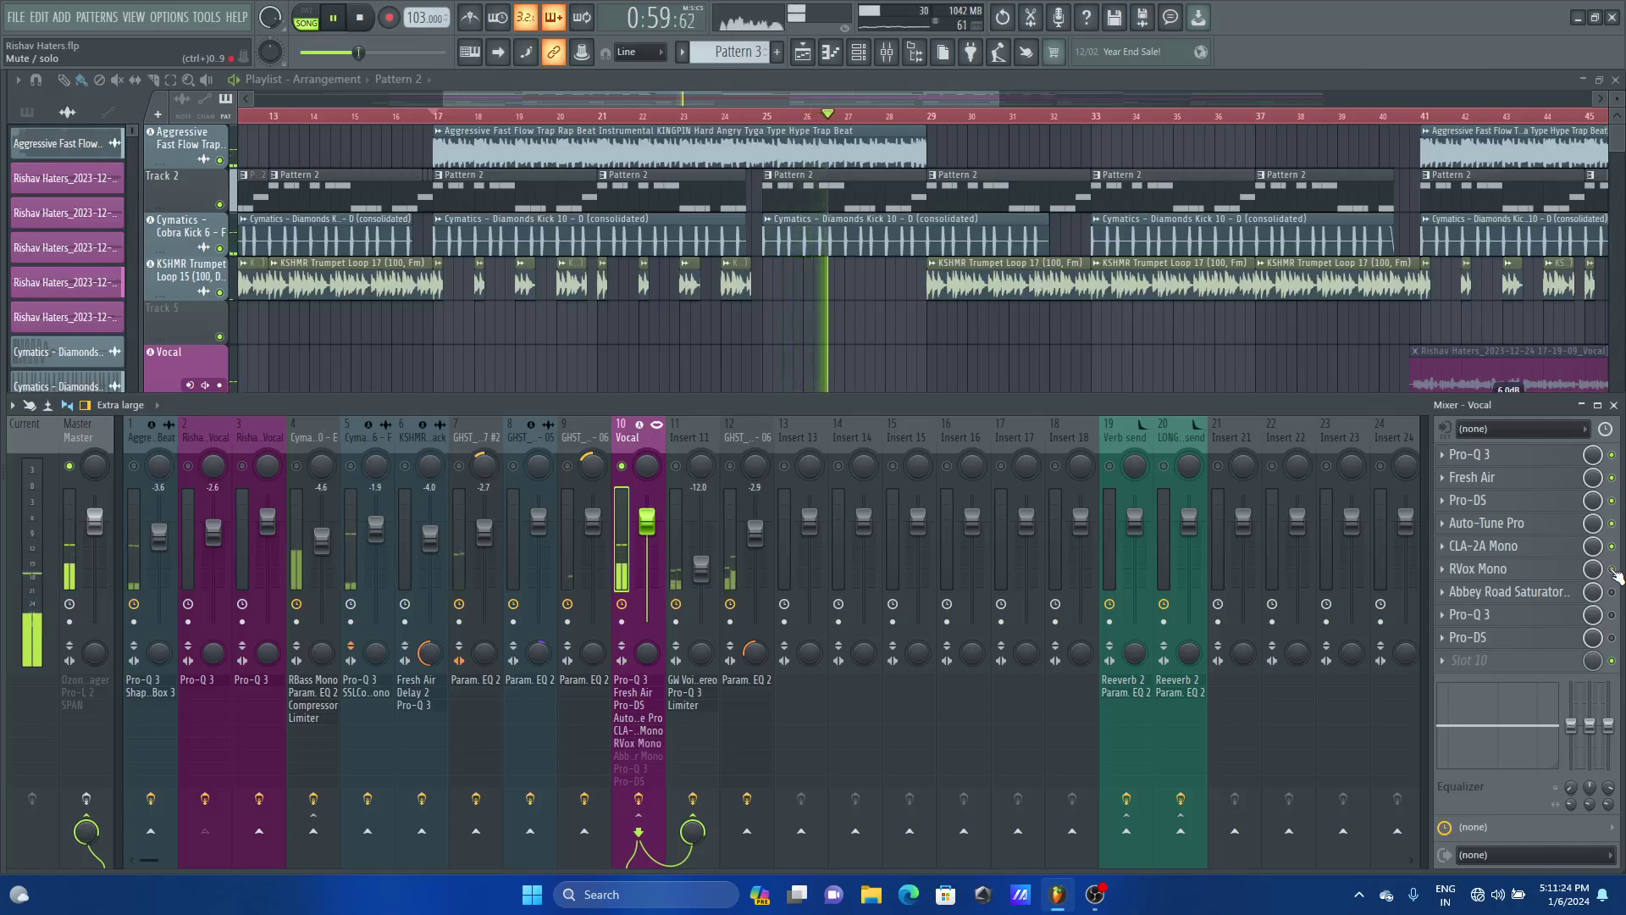
click(1612, 592)
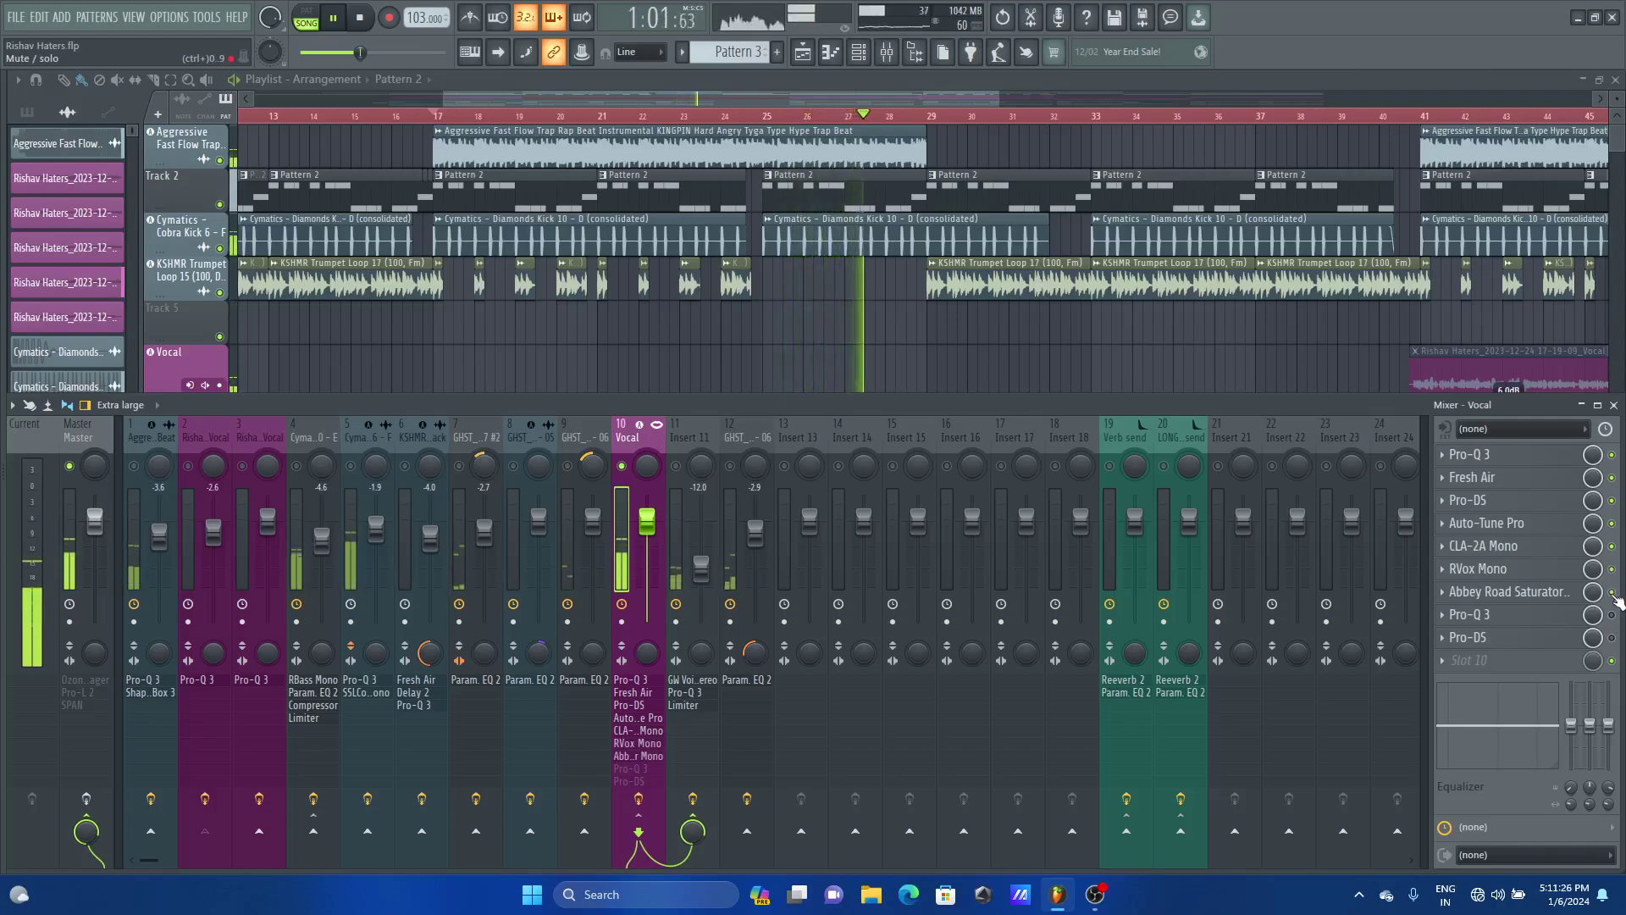
click(1611, 615)
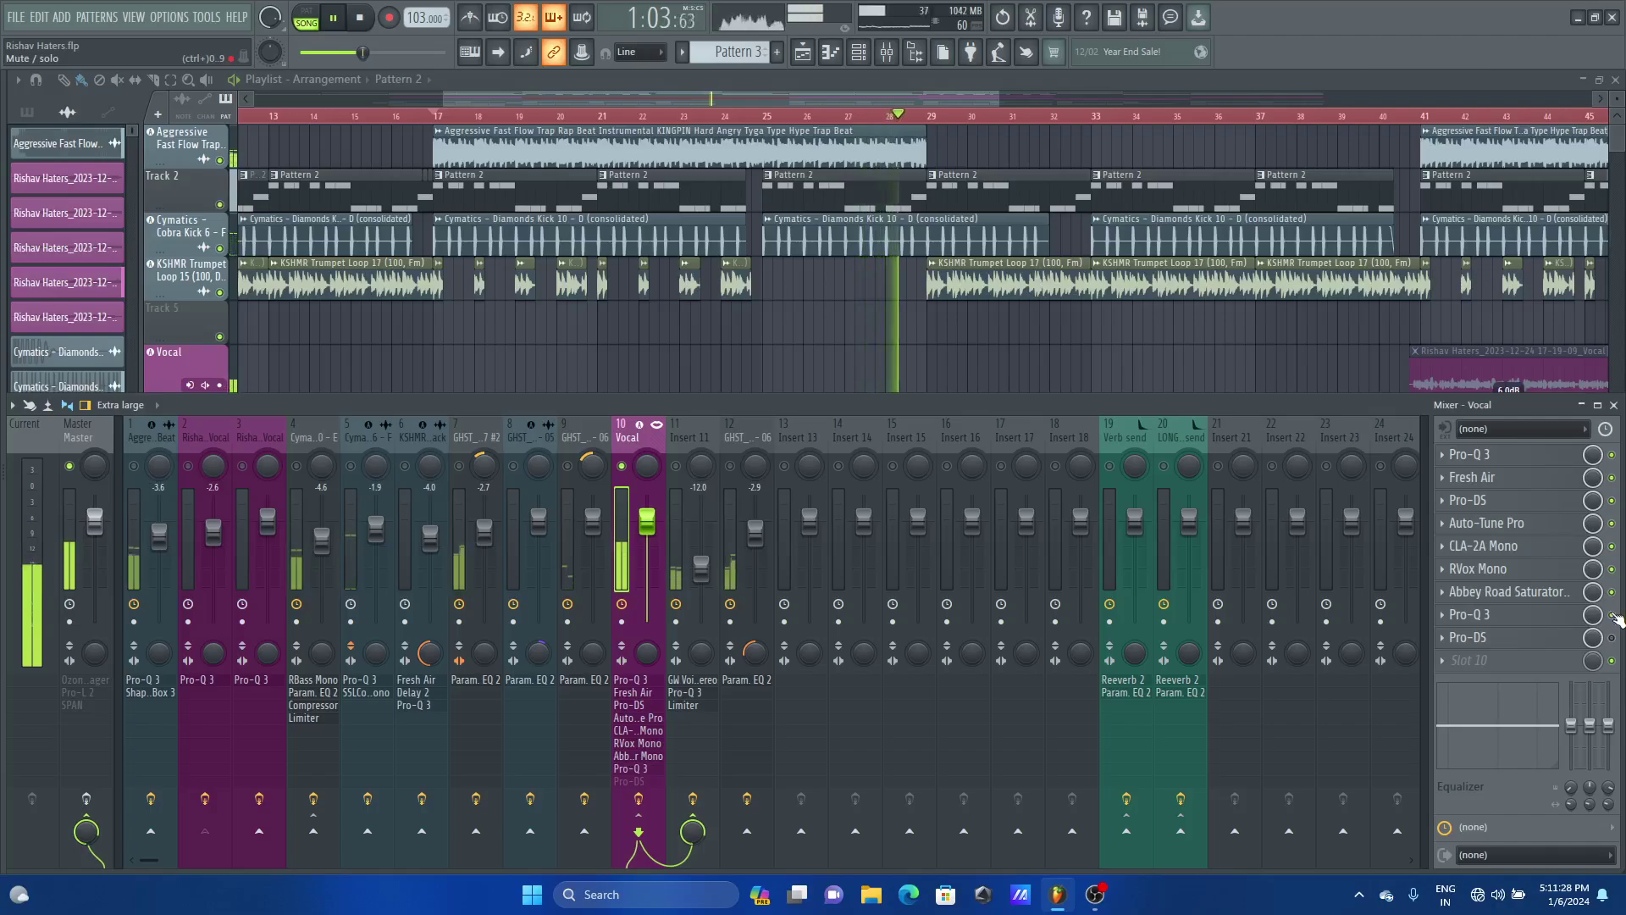
click(1612, 638)
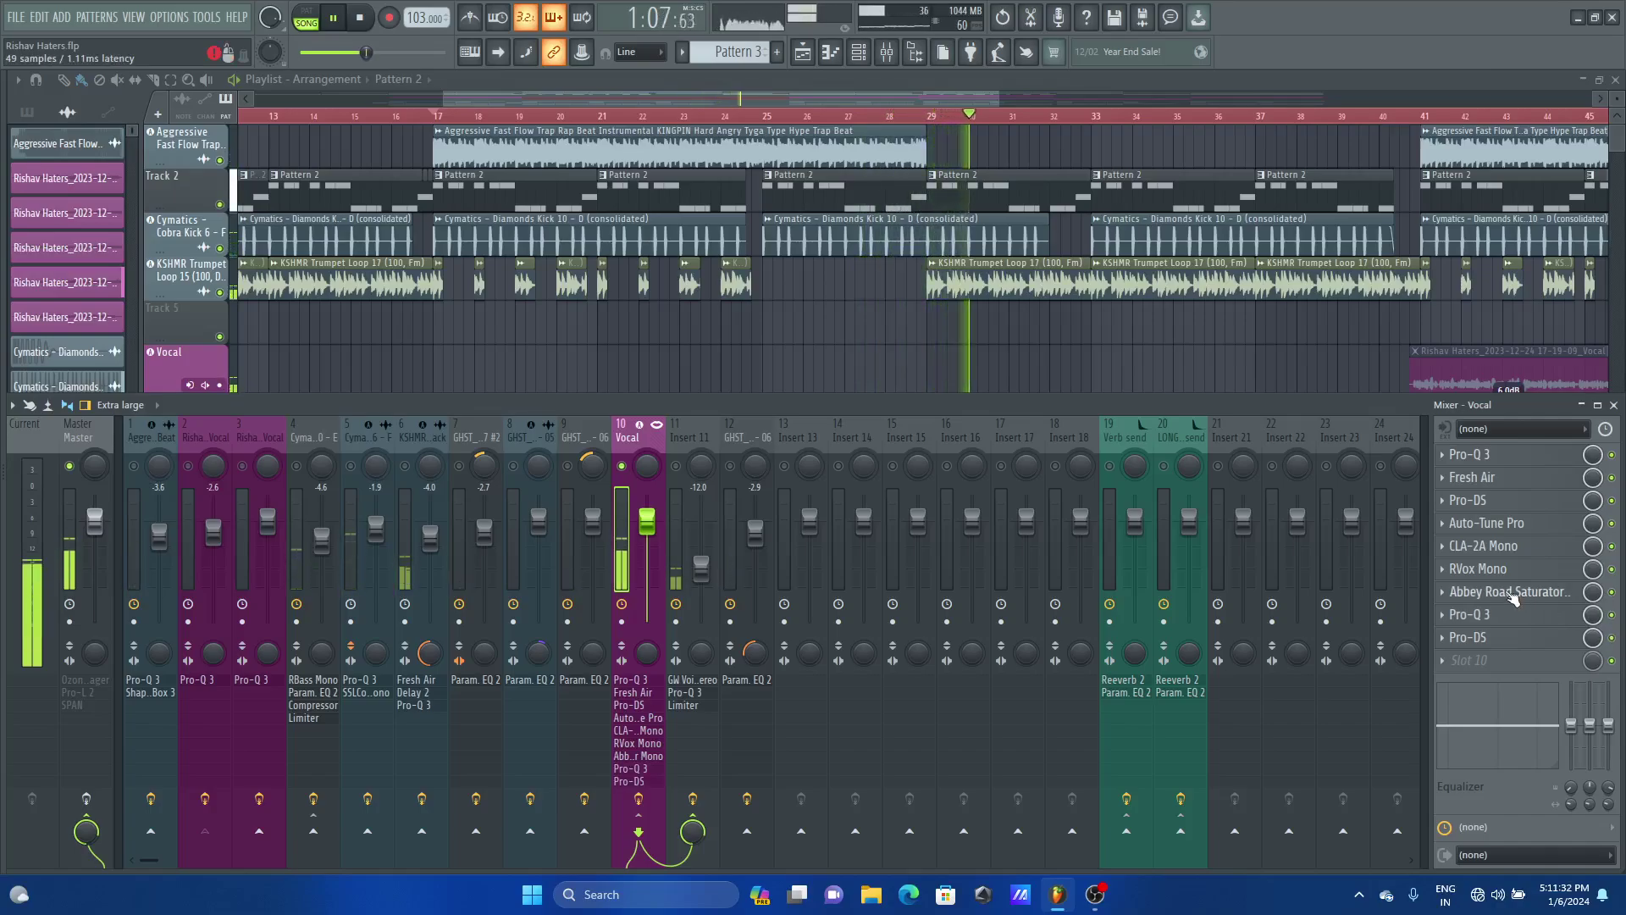
key(space)
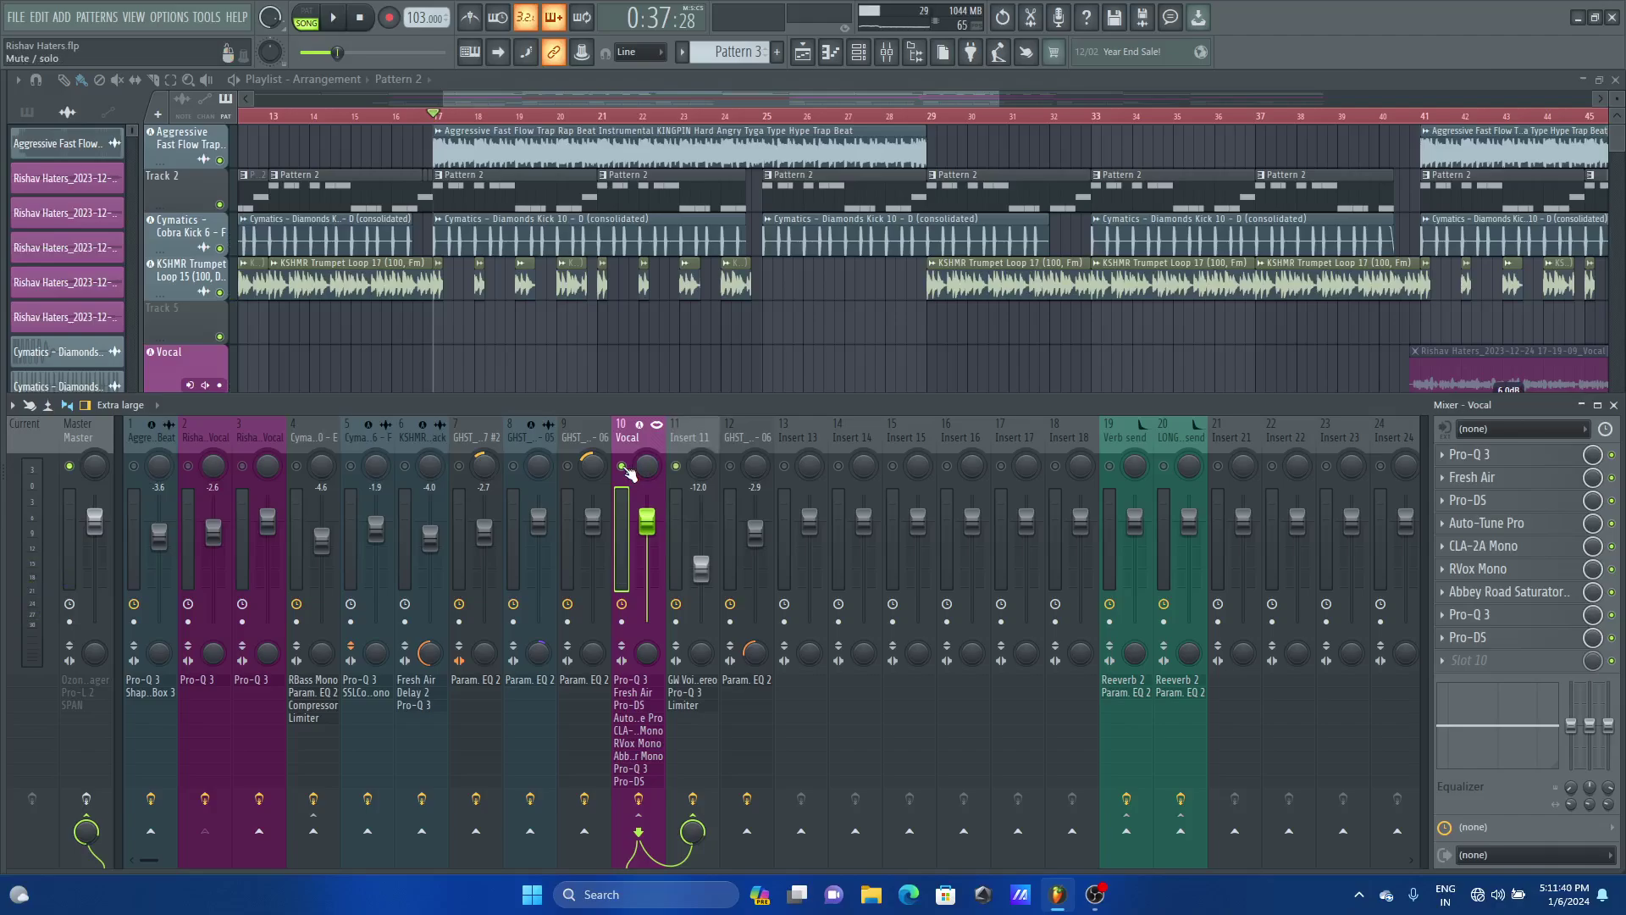
Unsolo the Vocal track, mute Insert 11 and play the full mix with the Vocal track's entire effect chain bypassed
right_click(624, 466)
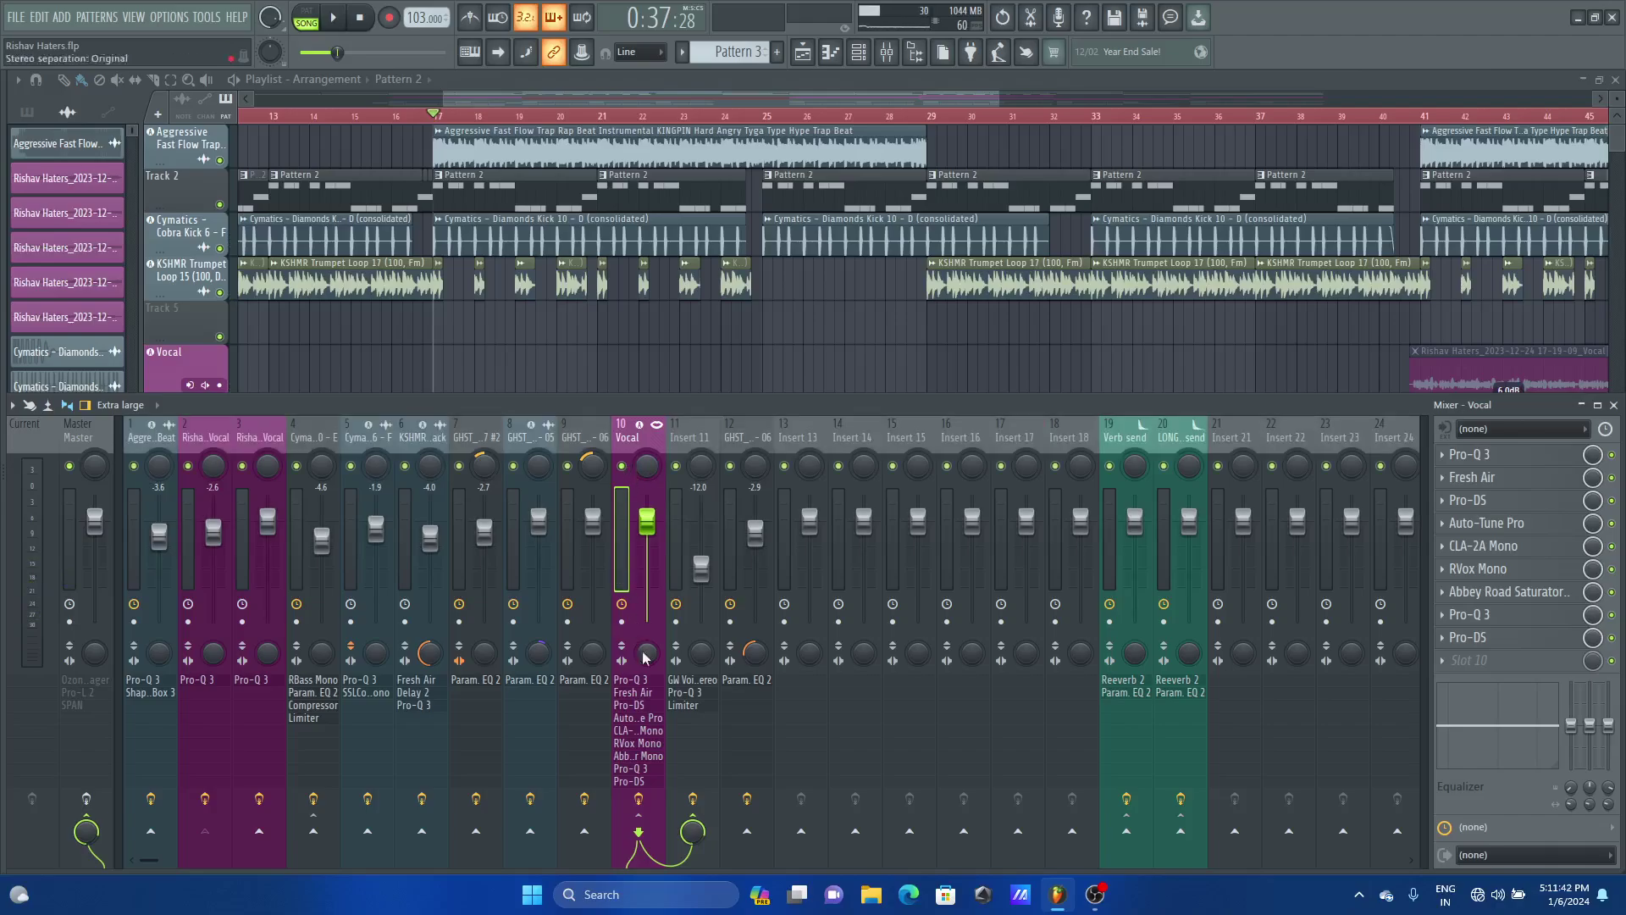
click(639, 798)
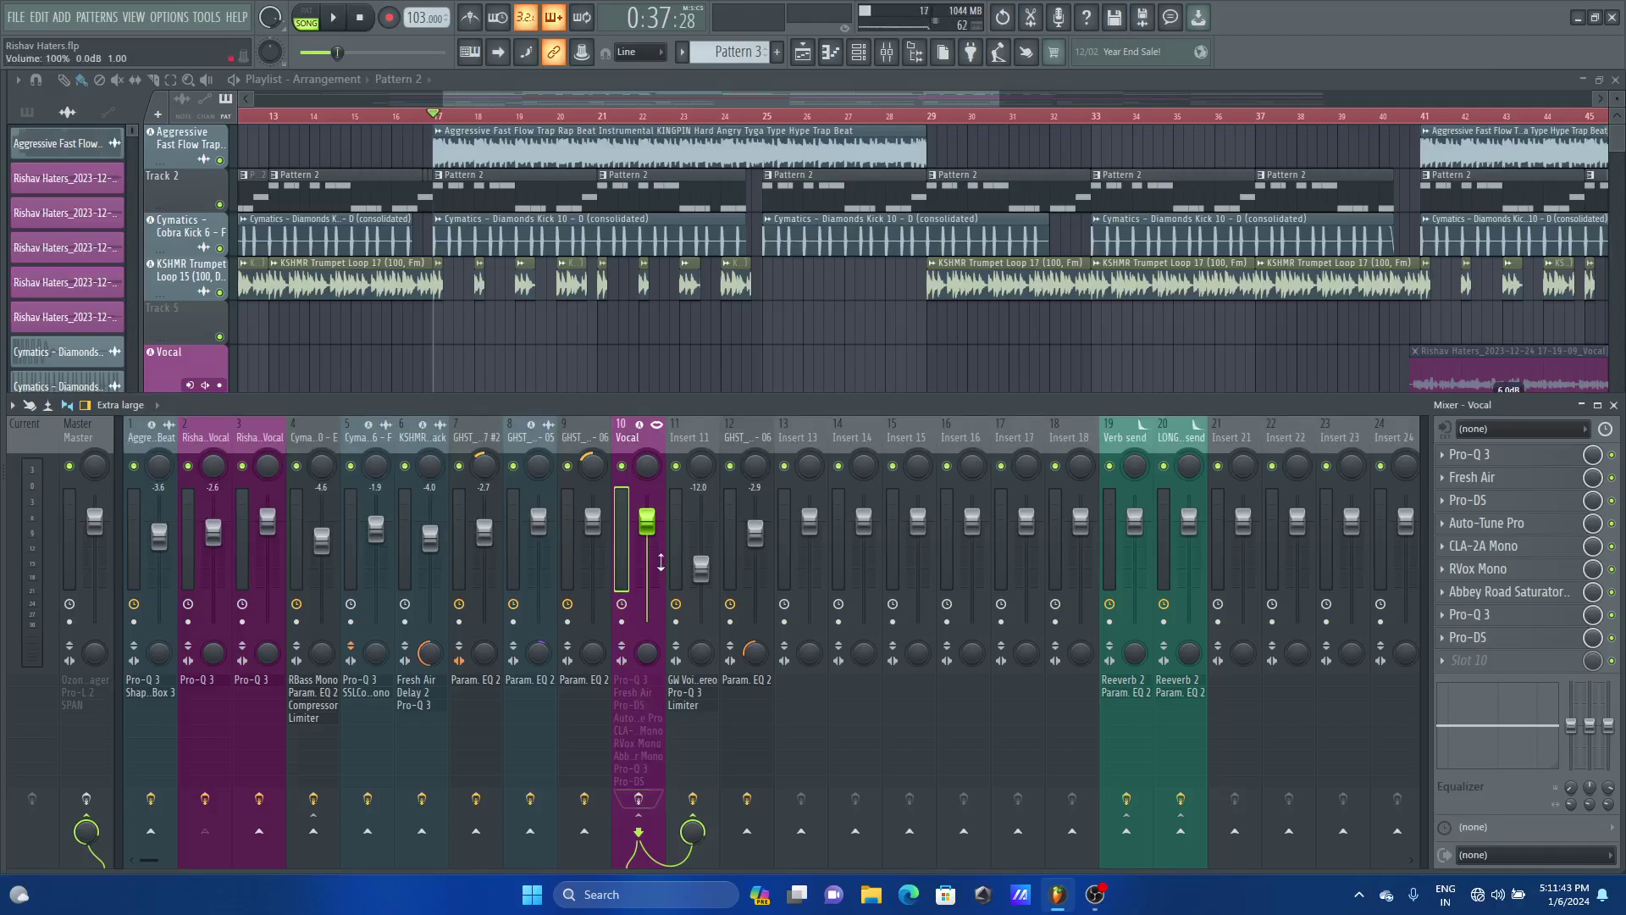
click(676, 467)
key(space)
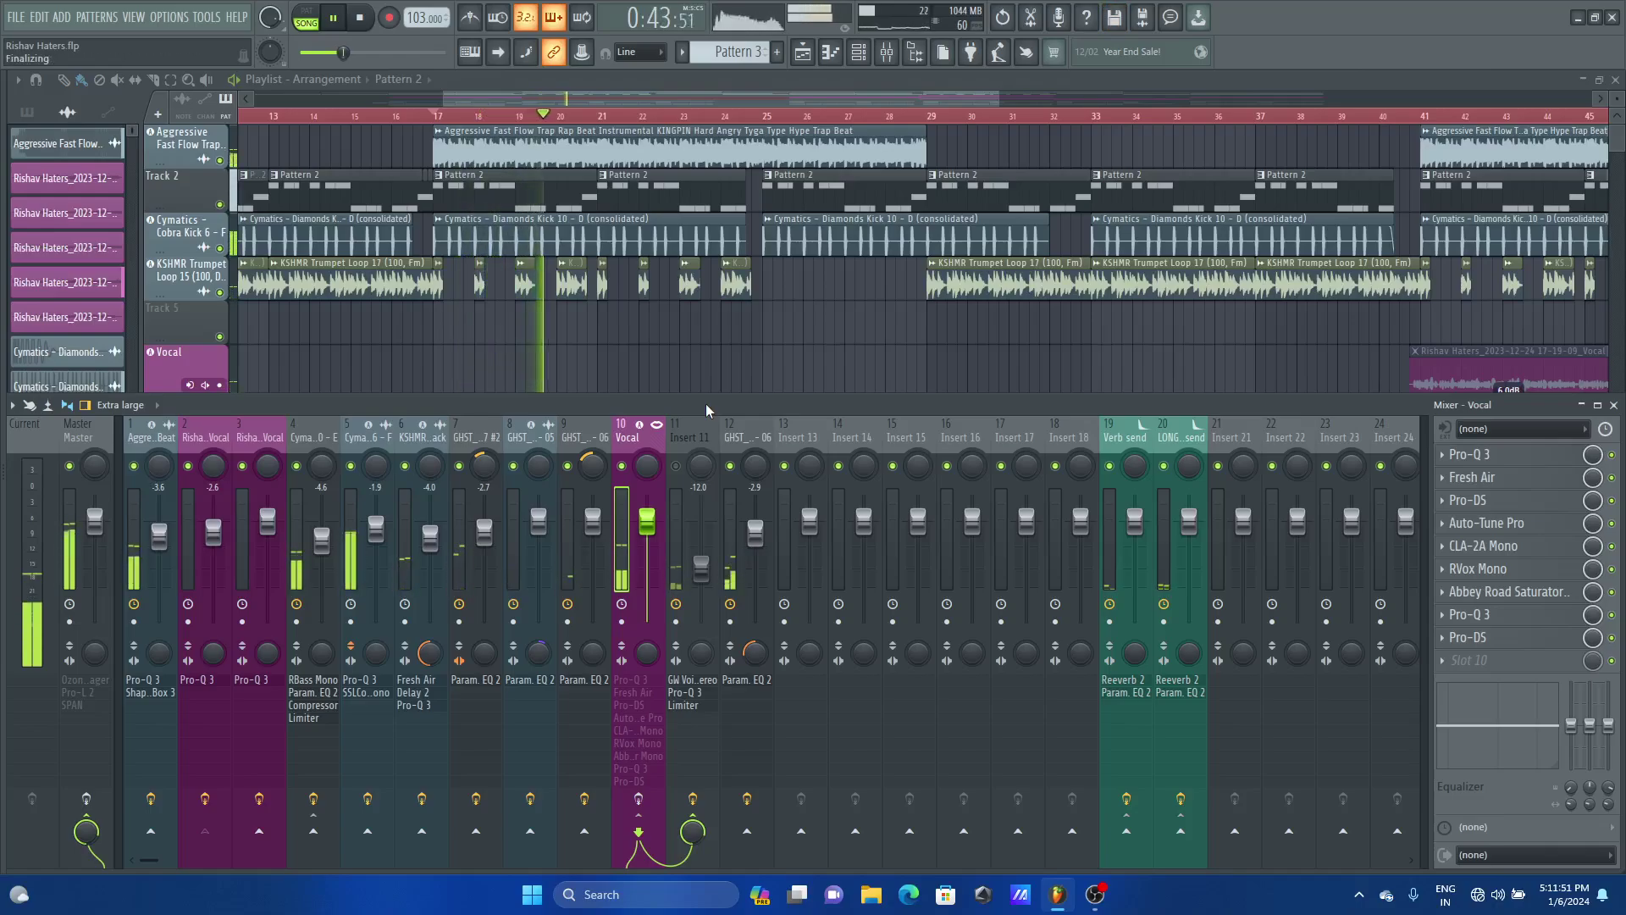
key(space)
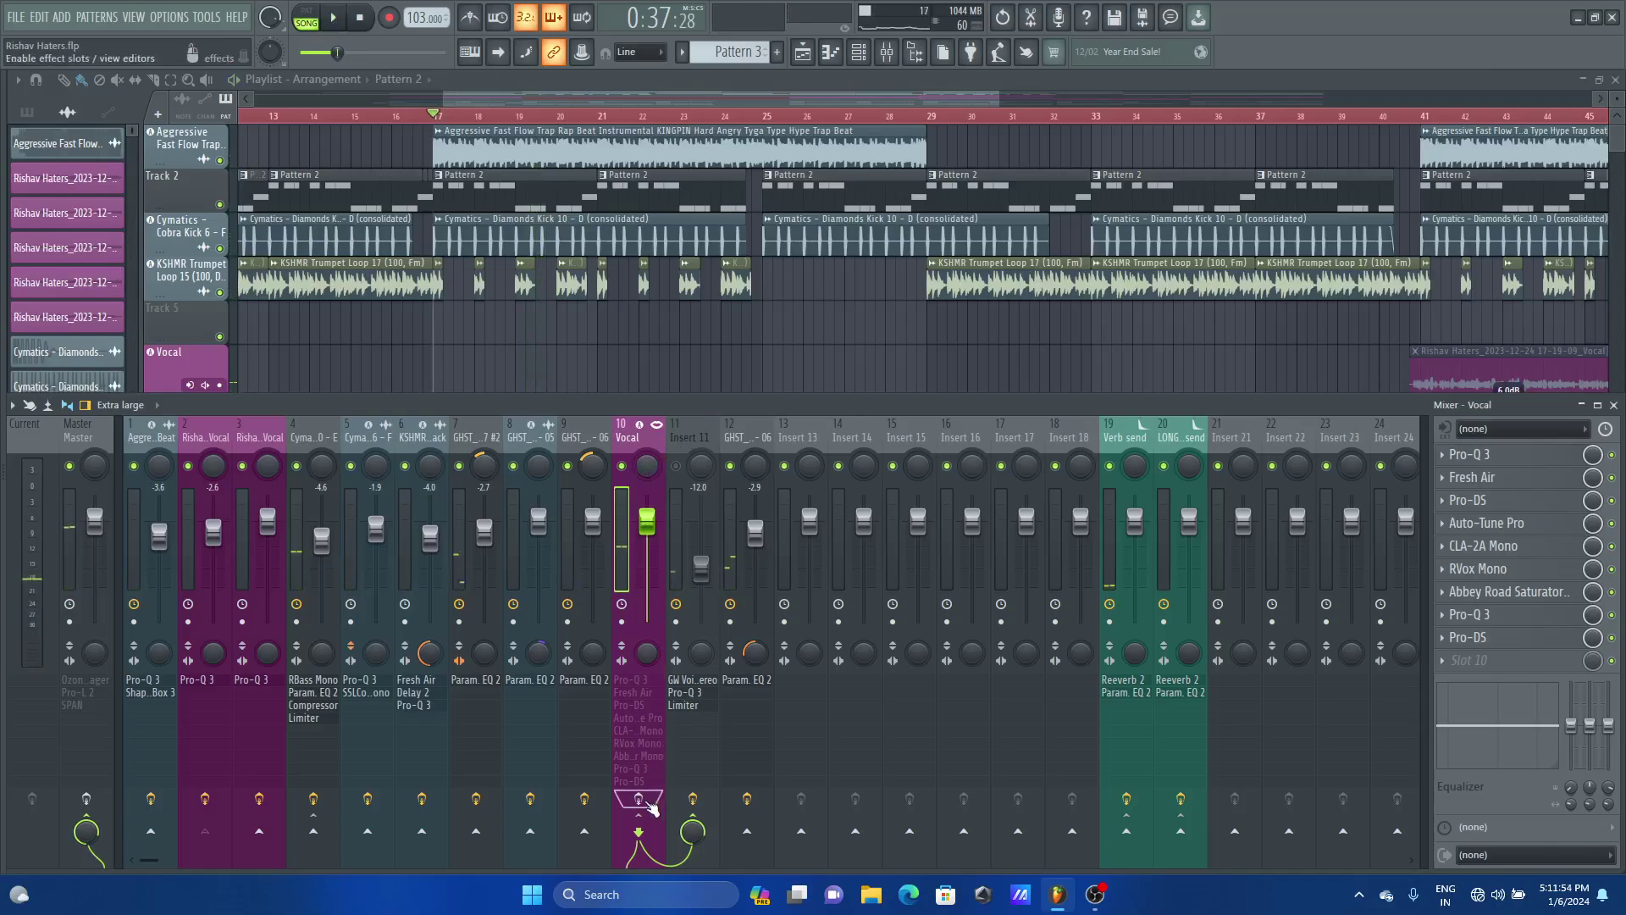
Re-enable the Vocal track's entire effect chain and play the full mix with it active
click(639, 799)
key(space)
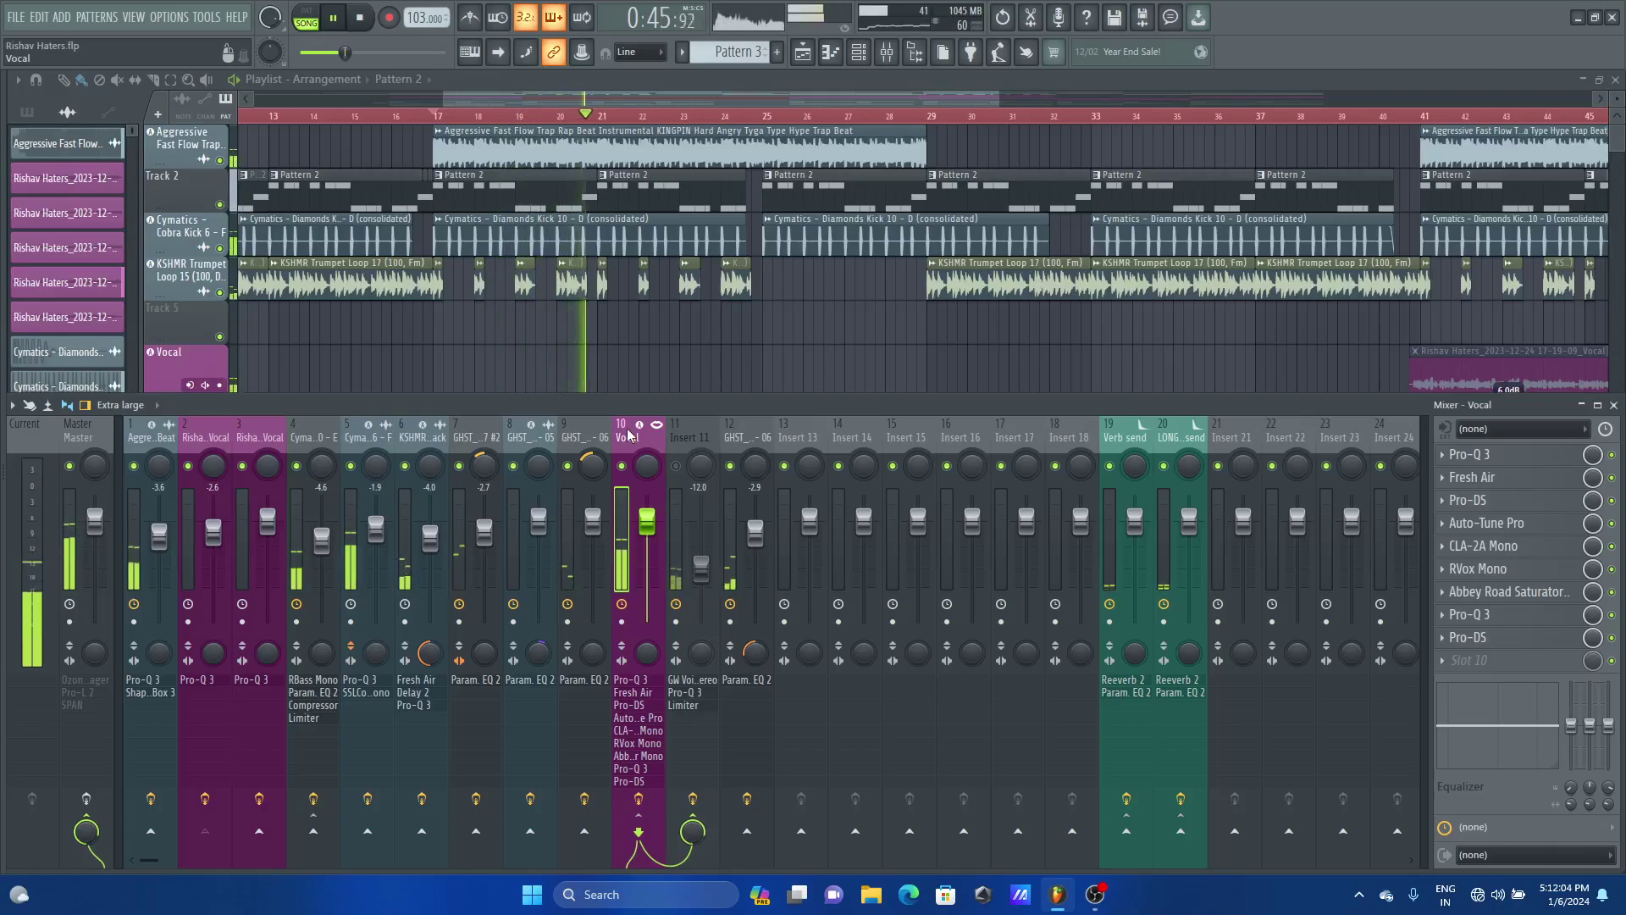
key(space)
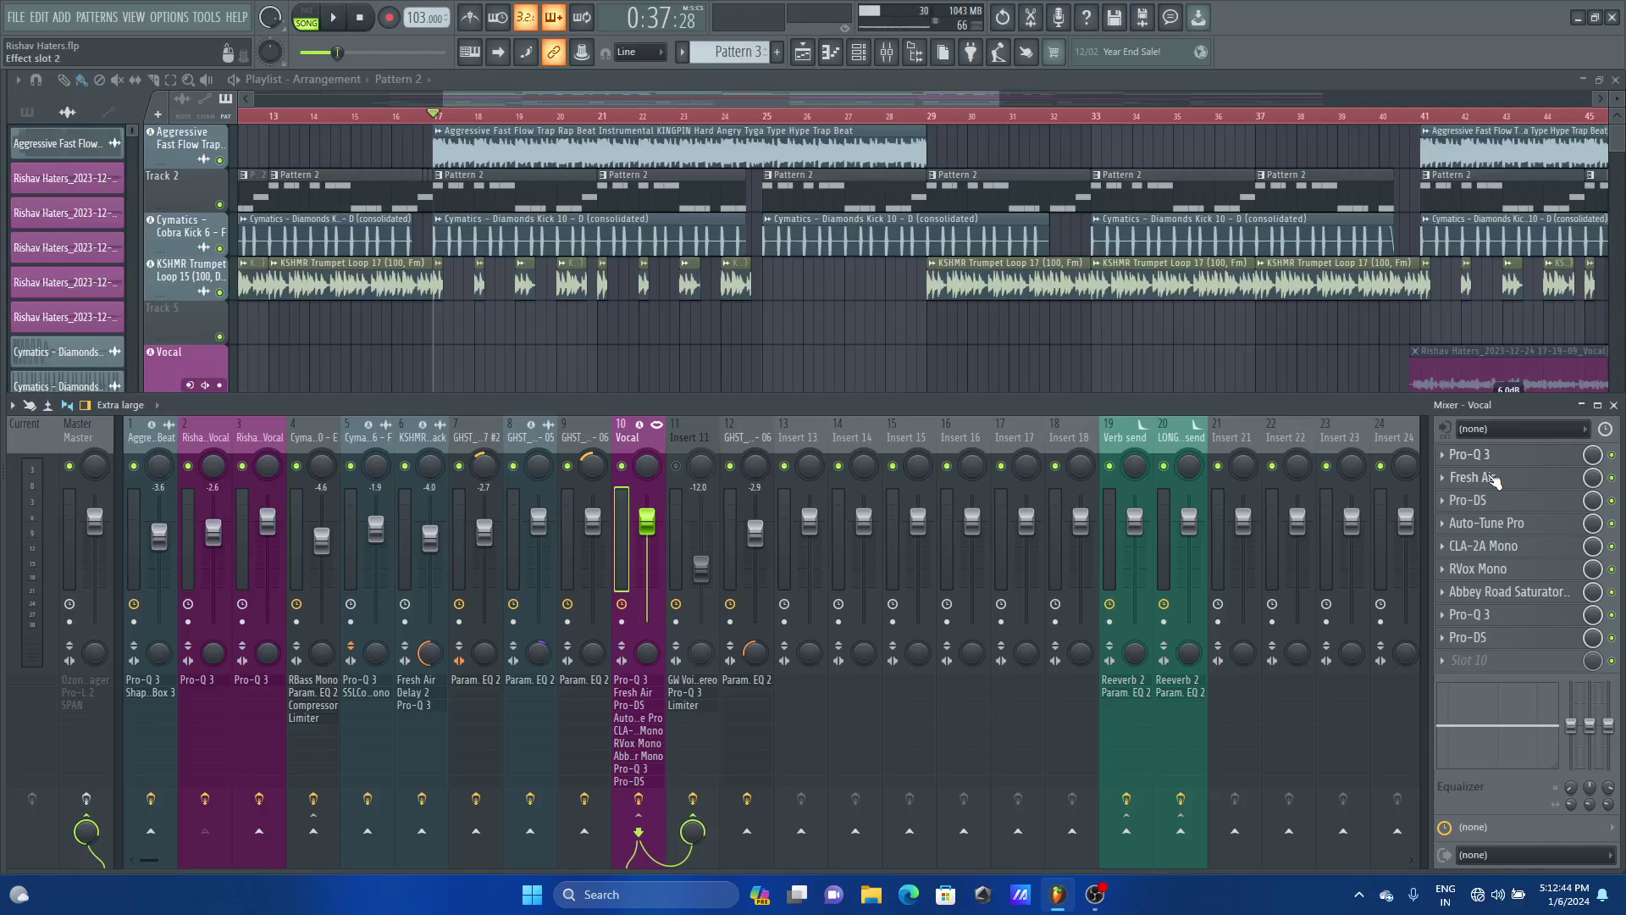
Open the slot 1 Pro-Q 3, raise the gain of the 124.20 Hz bell band to soften its cut, and select band 8
click(1478, 455)
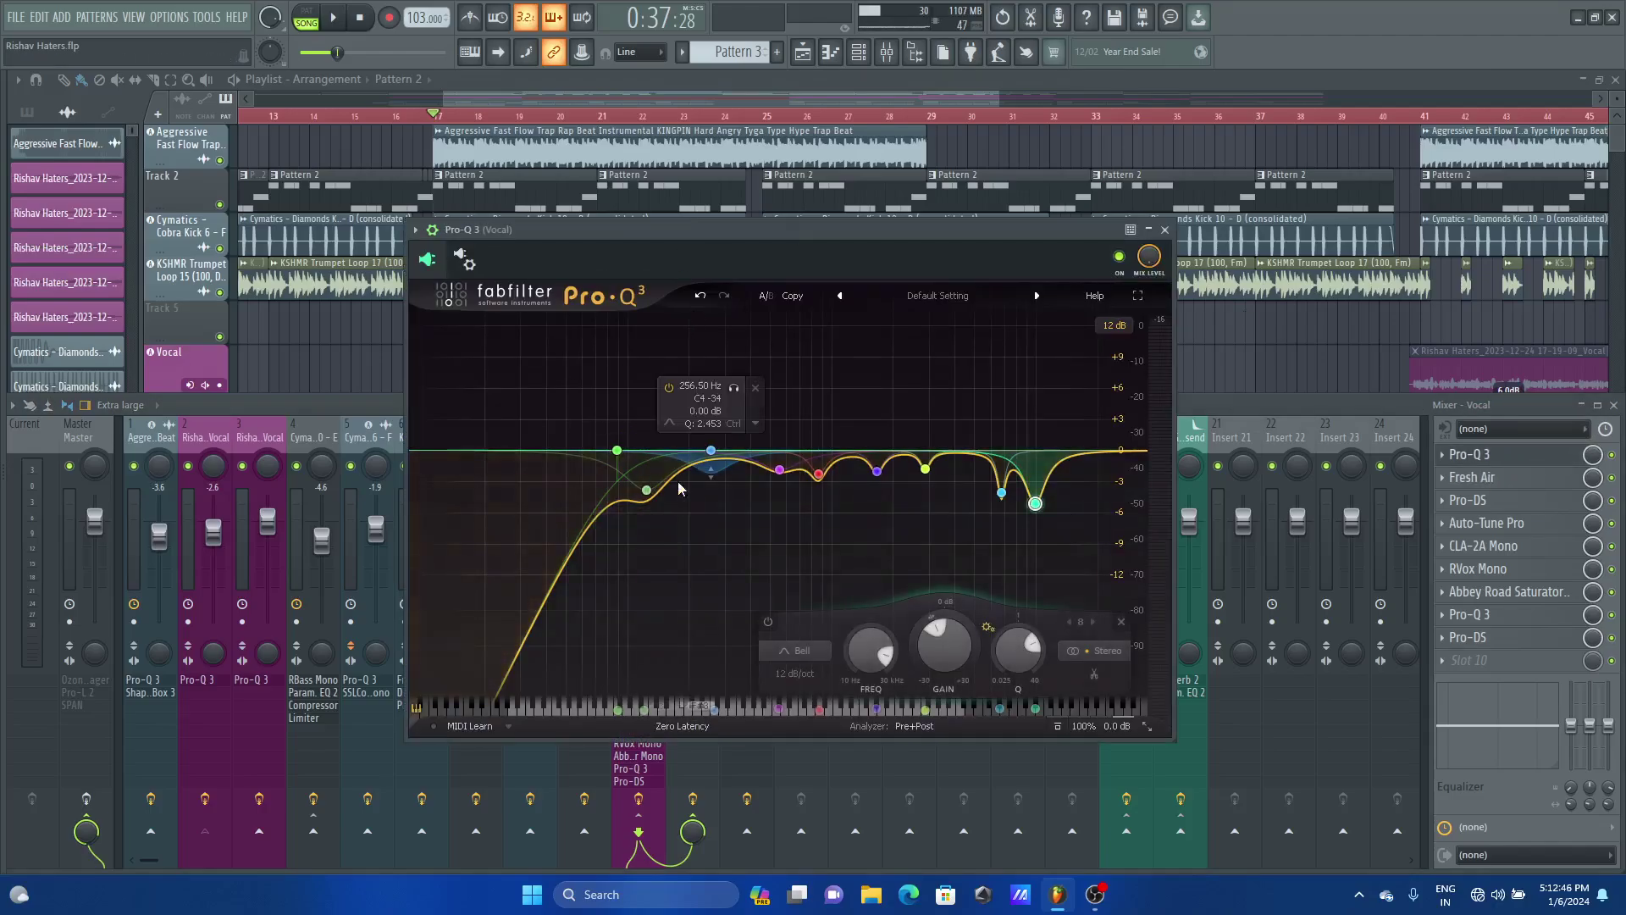
click(647, 489)
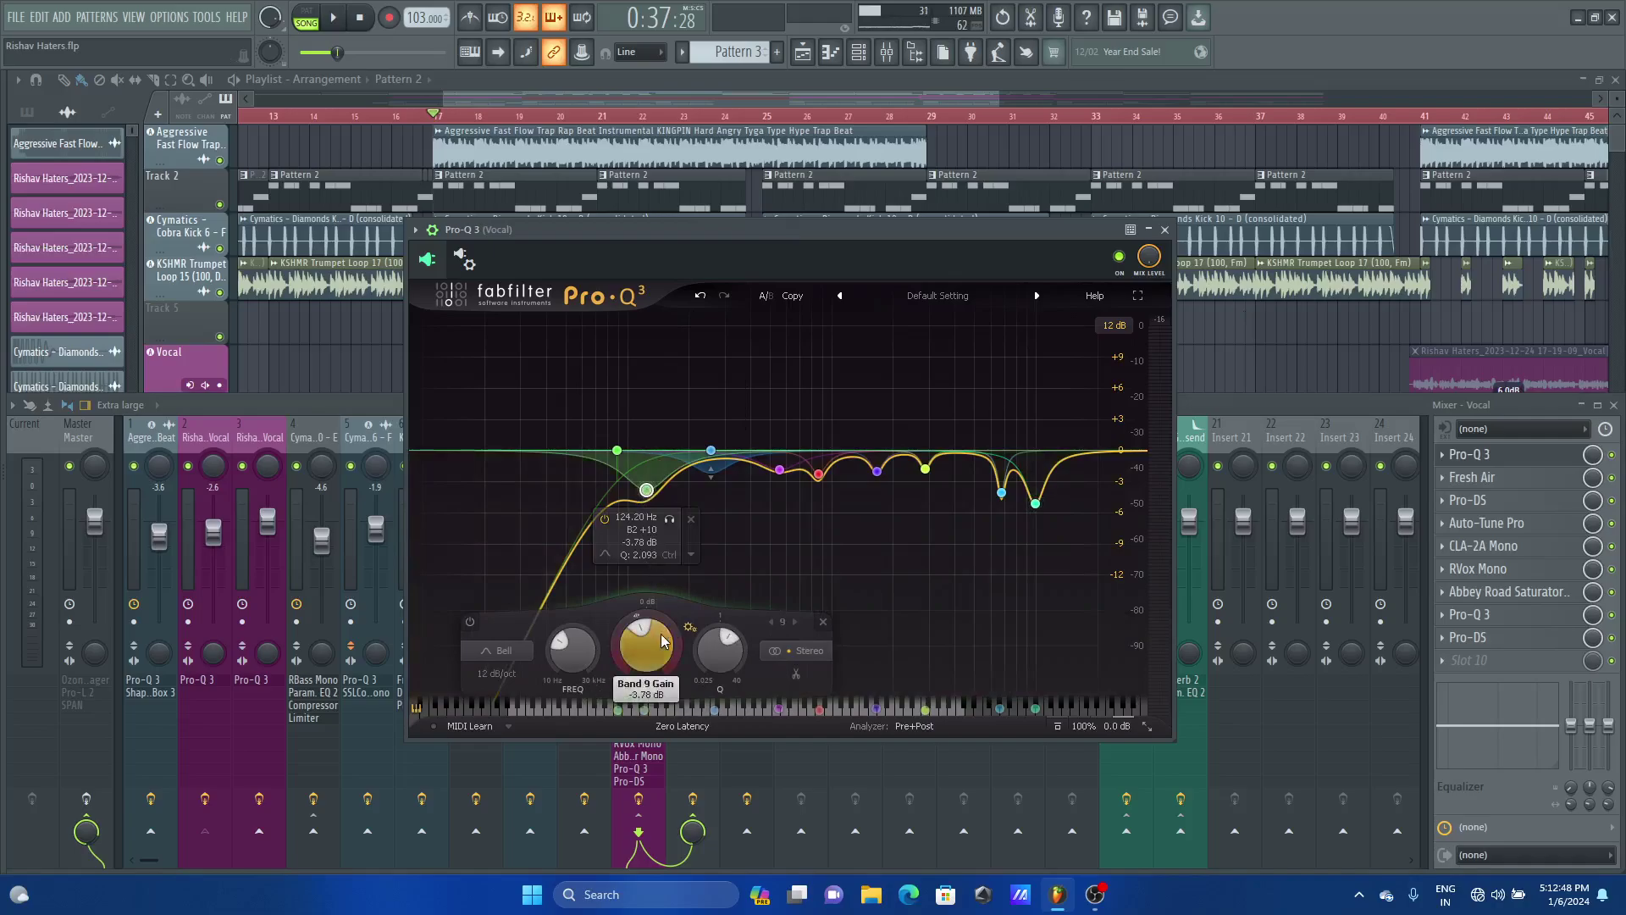
scroll(654, 637, up, 3)
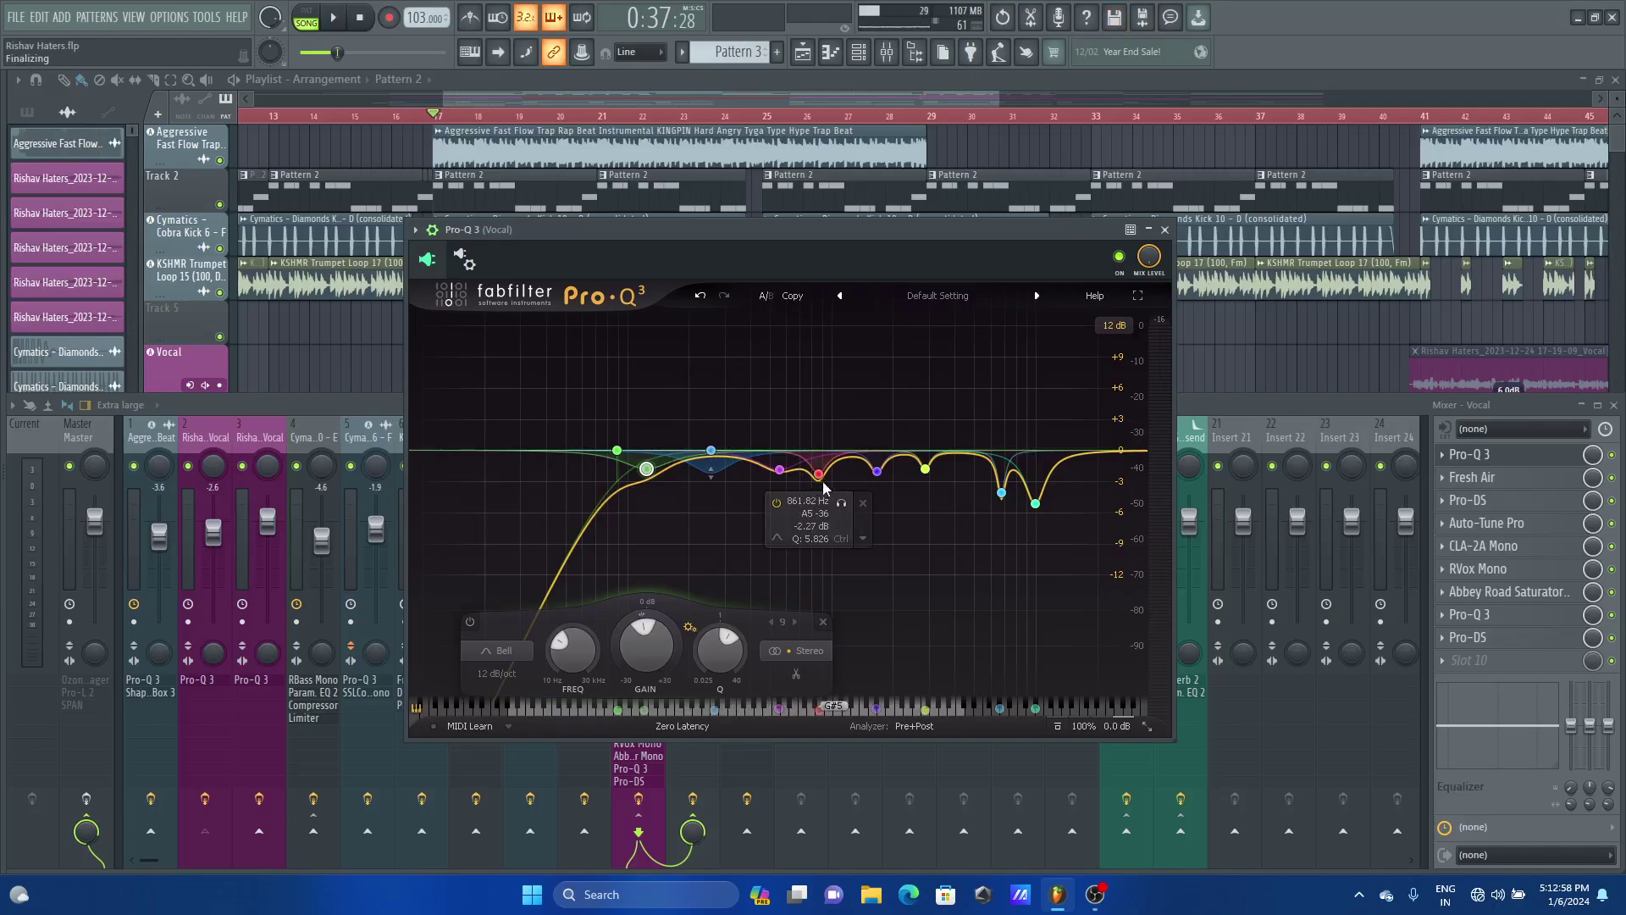
click(1036, 503)
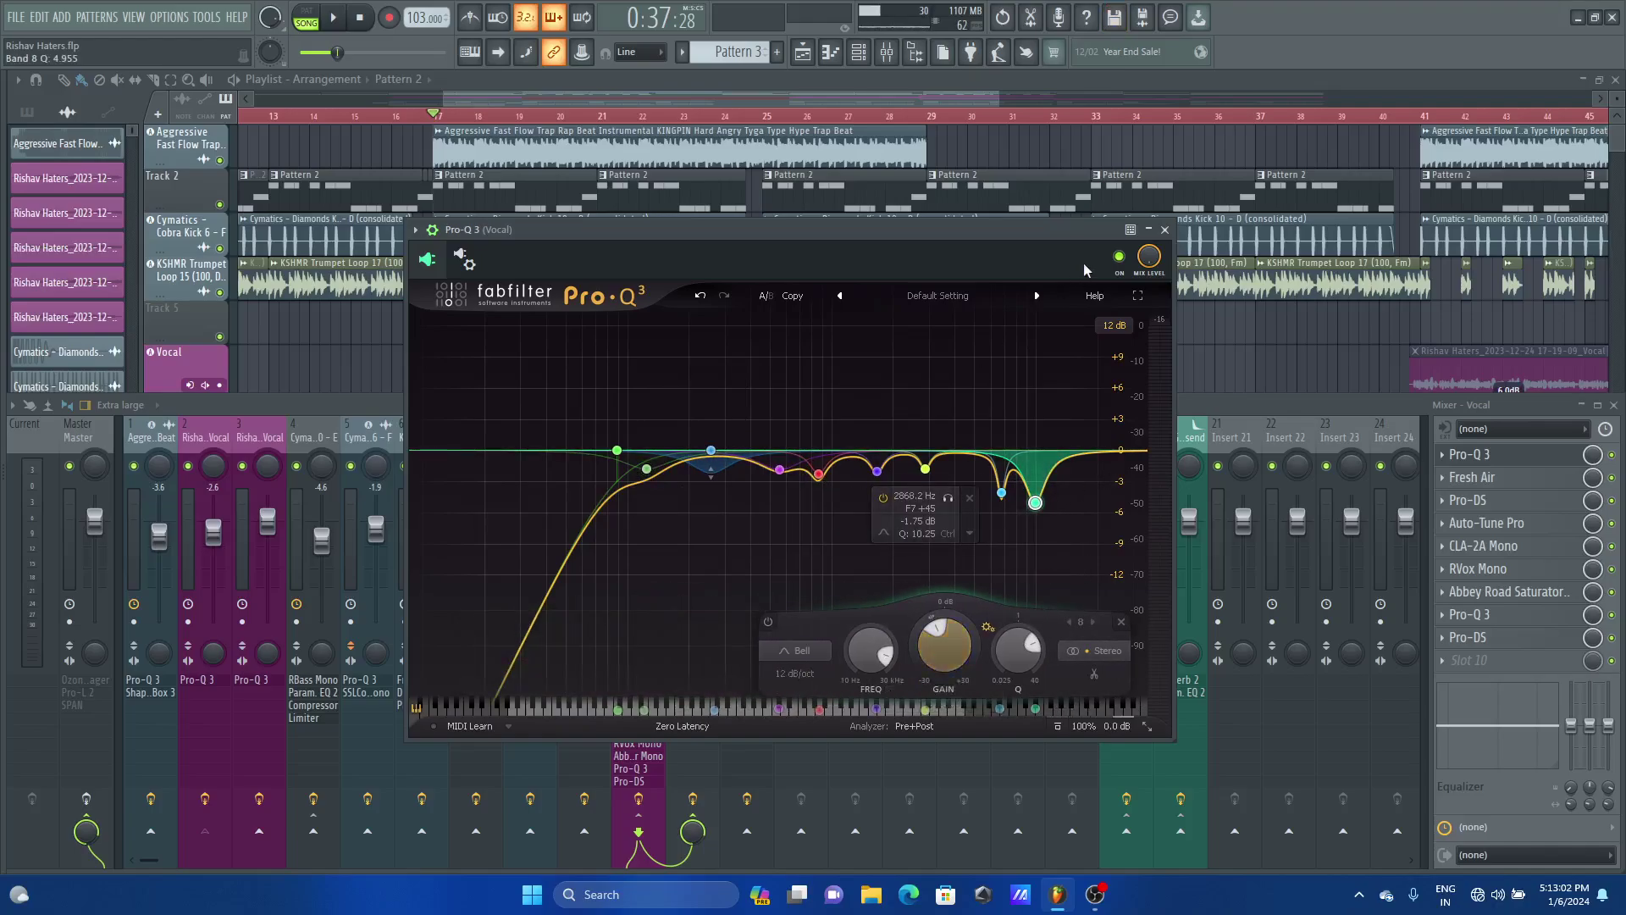
Look at Fresh Air, then try a bell boost of about 10.3 dB near 1033 Hz in the slot 1 Pro-Q 3 and remove it
click(1165, 230)
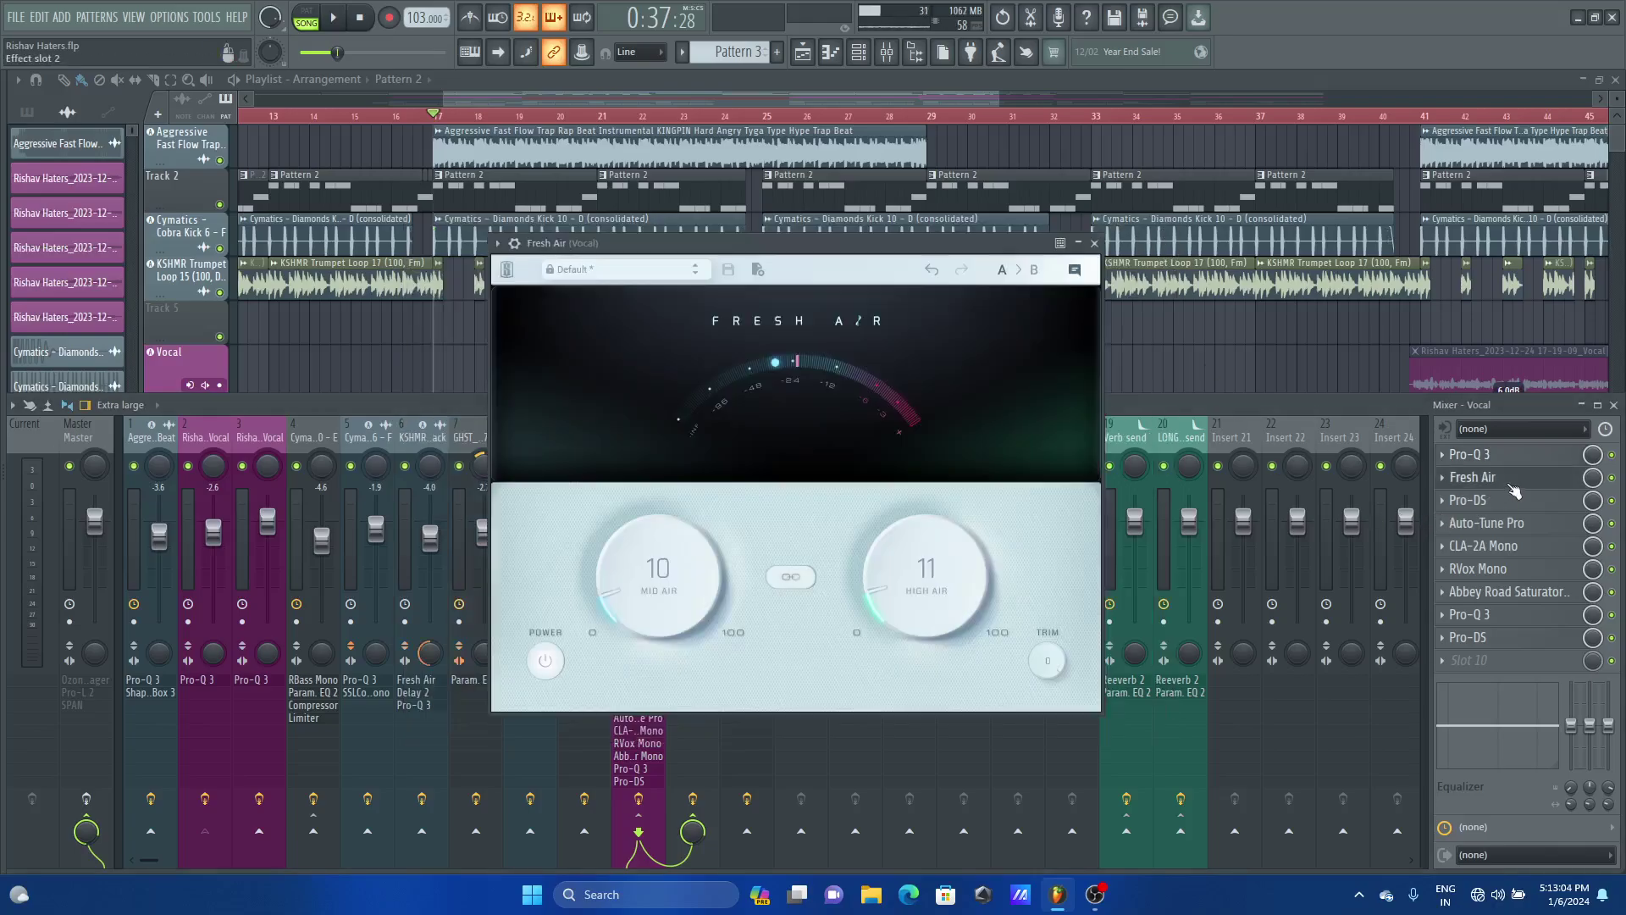
click(1506, 480)
click(1531, 457)
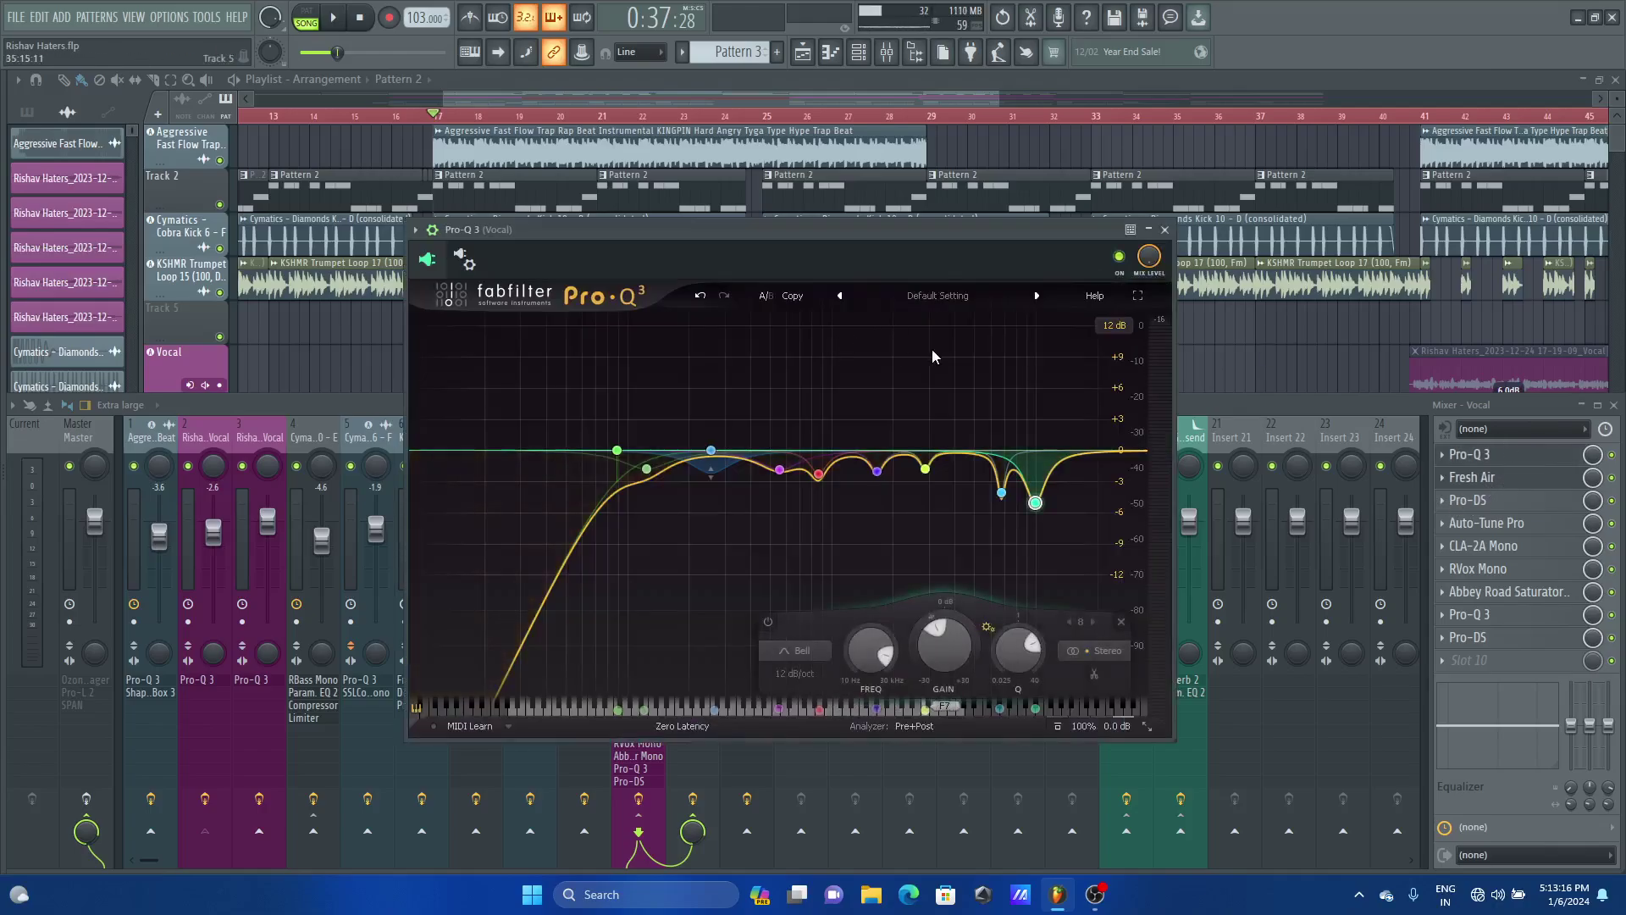
double_click(835, 343)
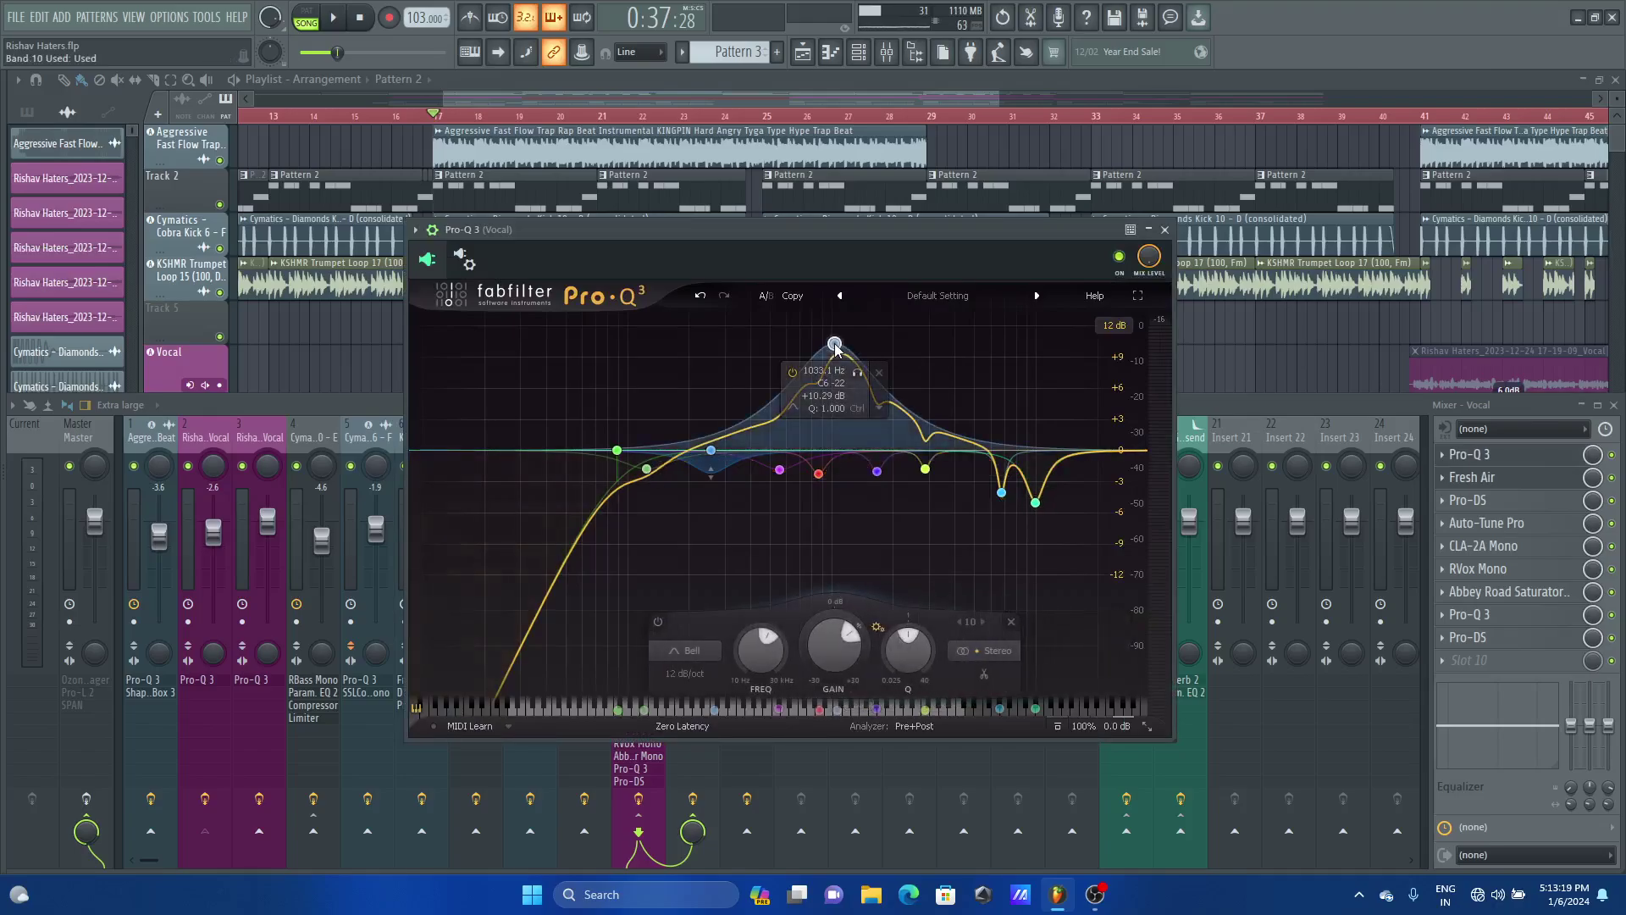
click(879, 373)
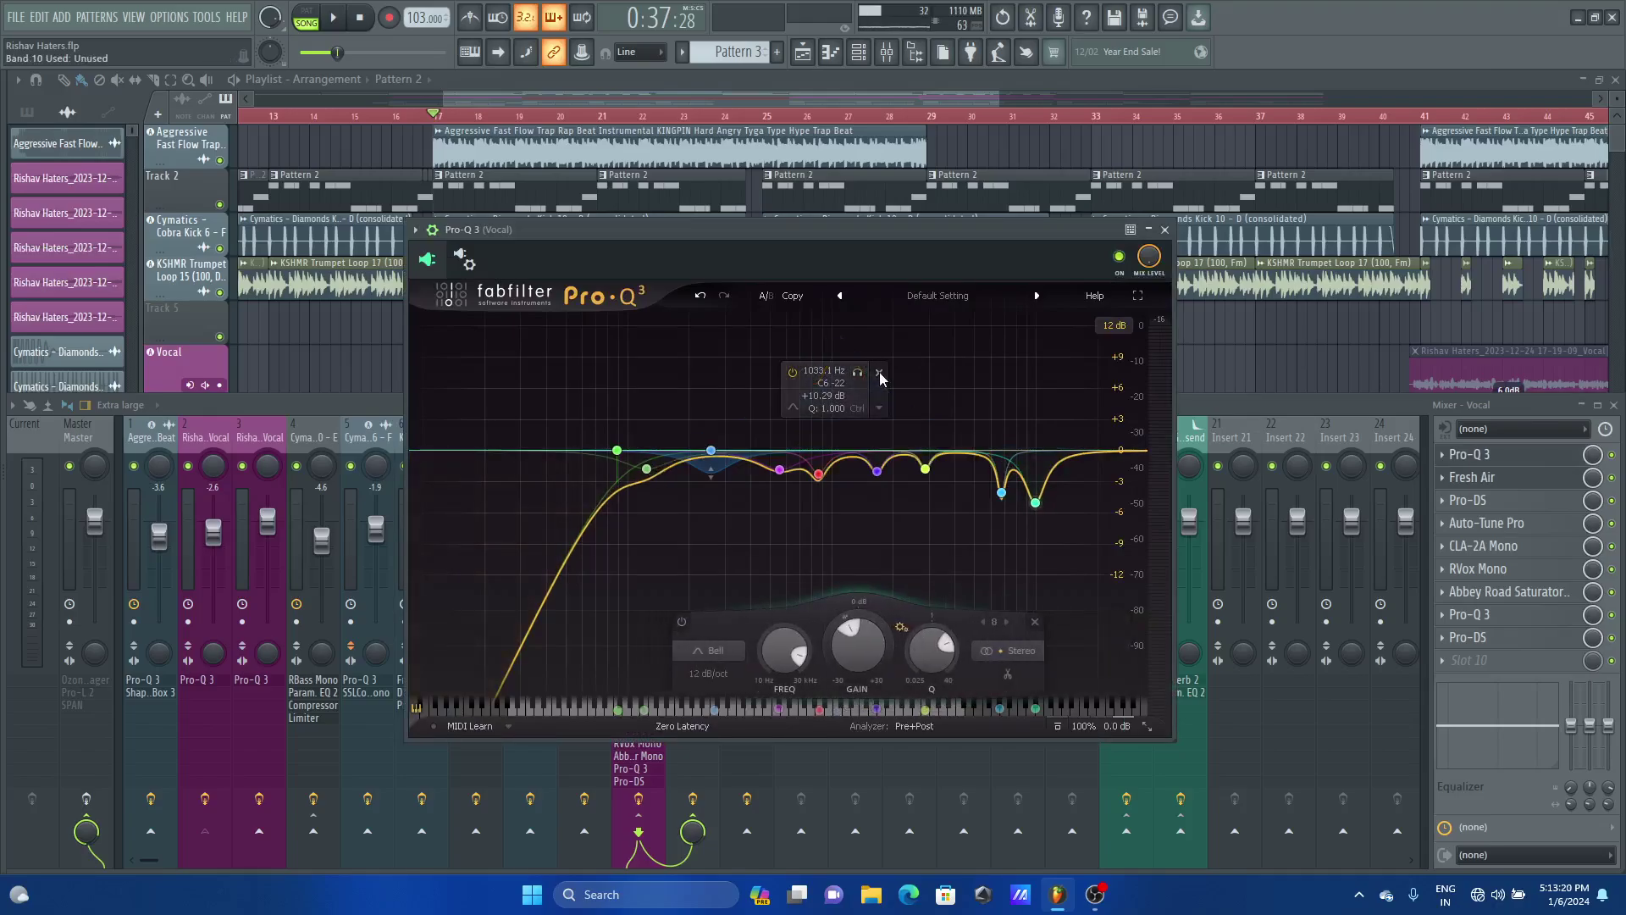
Close the slot 1 Pro-Q 3 and examine the Mid Air and High Air settings of Fresh Air
click(1166, 230)
click(1532, 479)
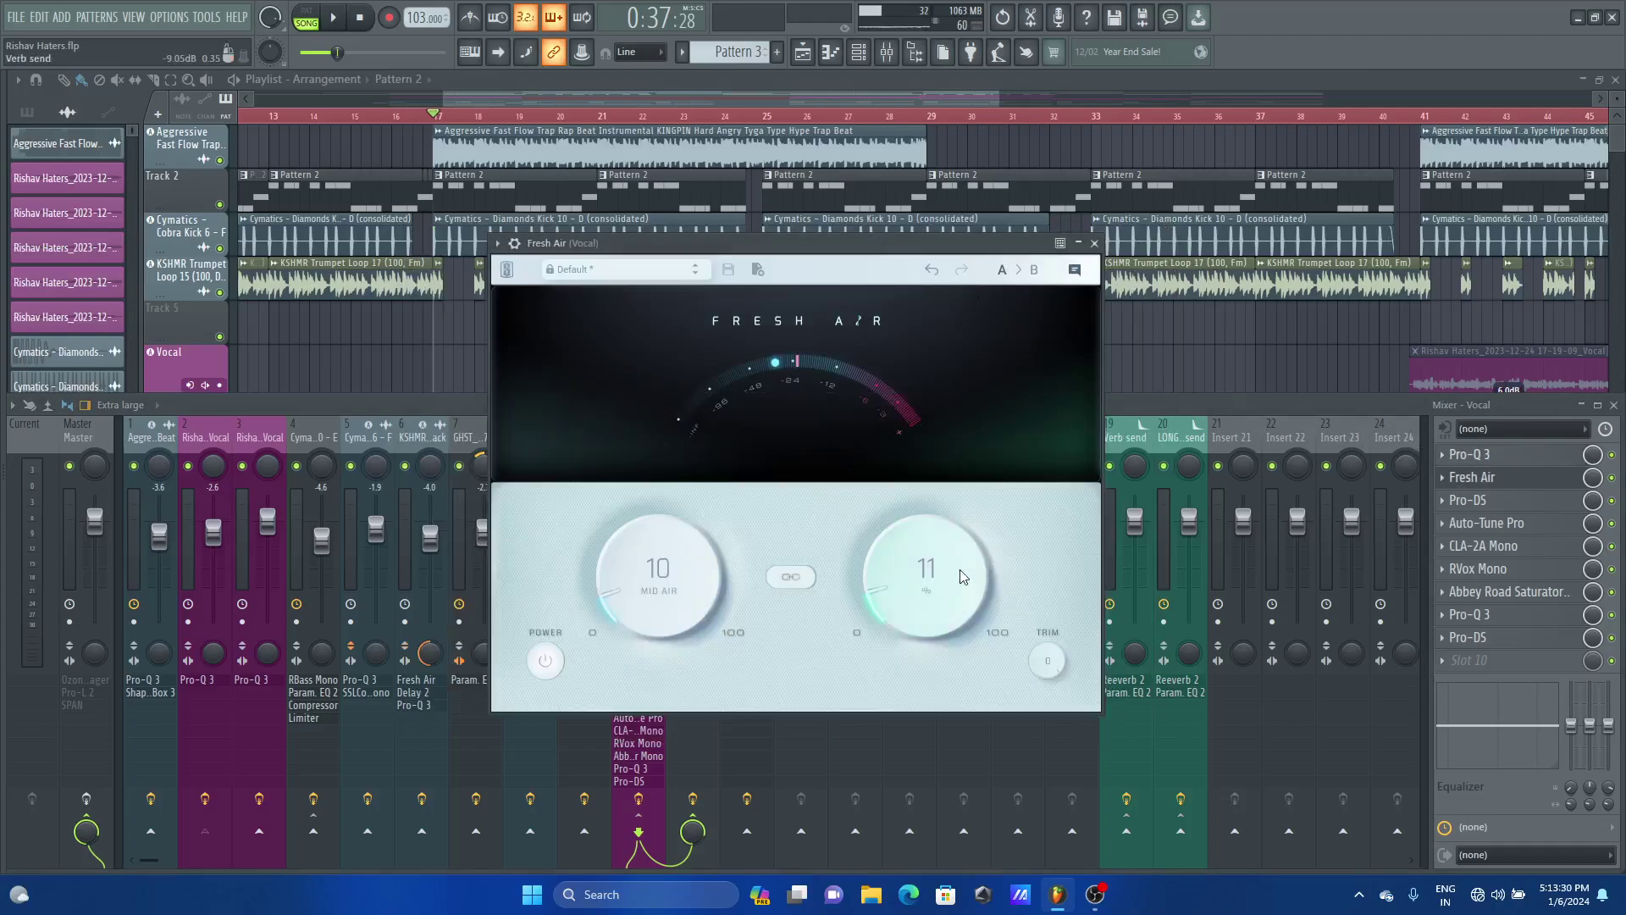
click(1524, 480)
click(1524, 480)
Try a high-shelf boost of about 5.9 dB near 16.8 kHz in the slot 1 Pro-Q 3 and undo it
click(1524, 455)
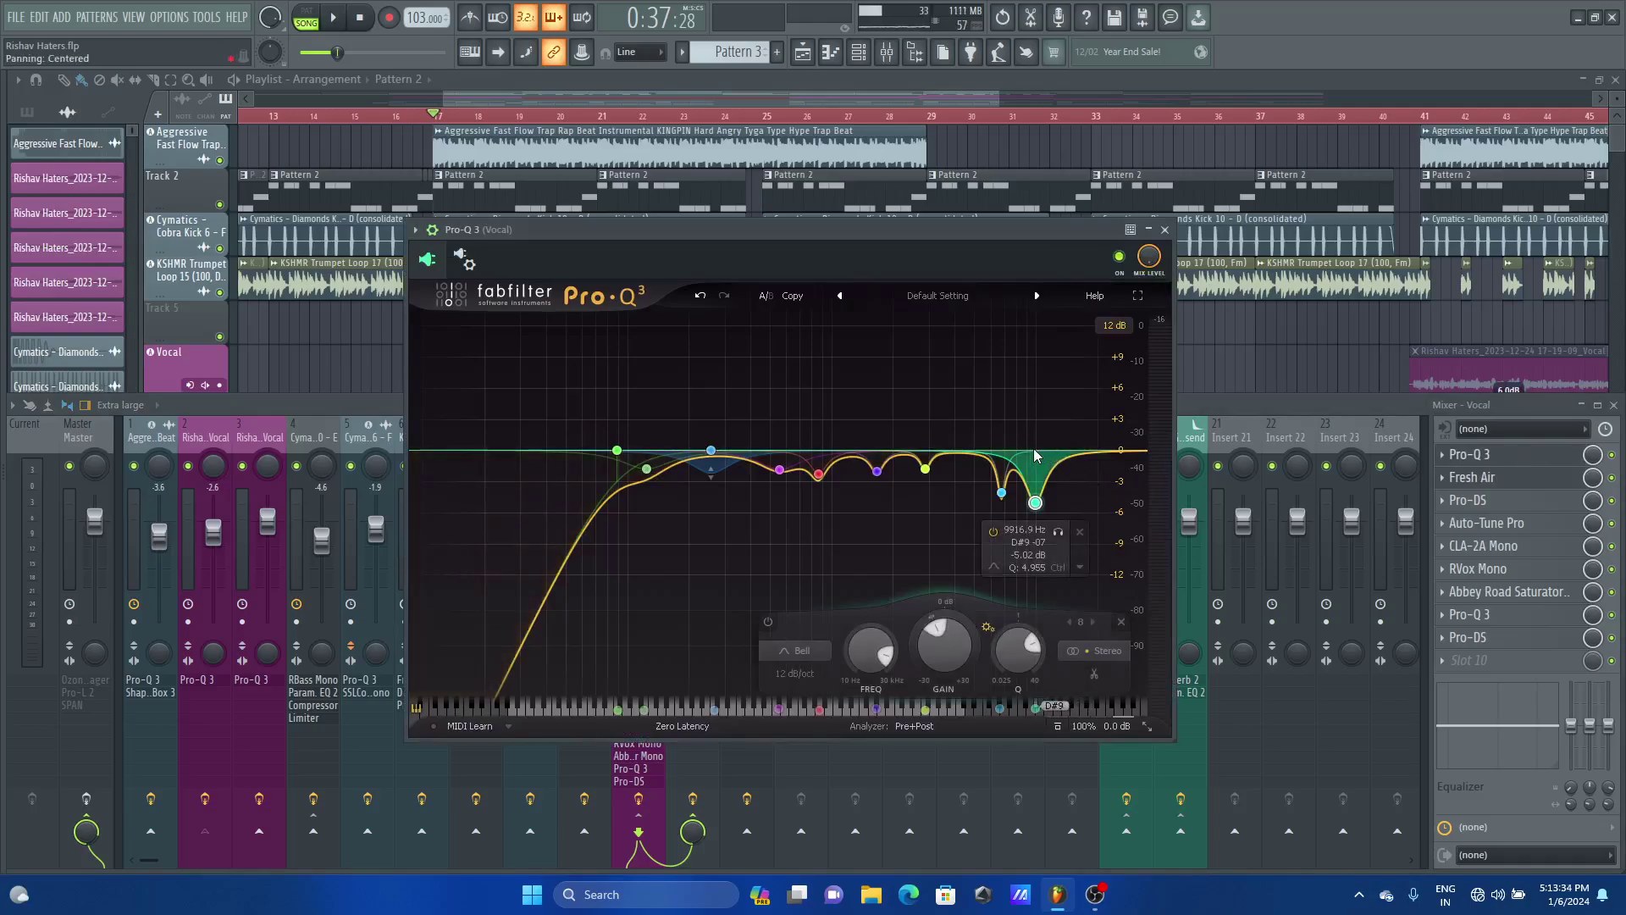
drag(1108, 449, 1081, 393)
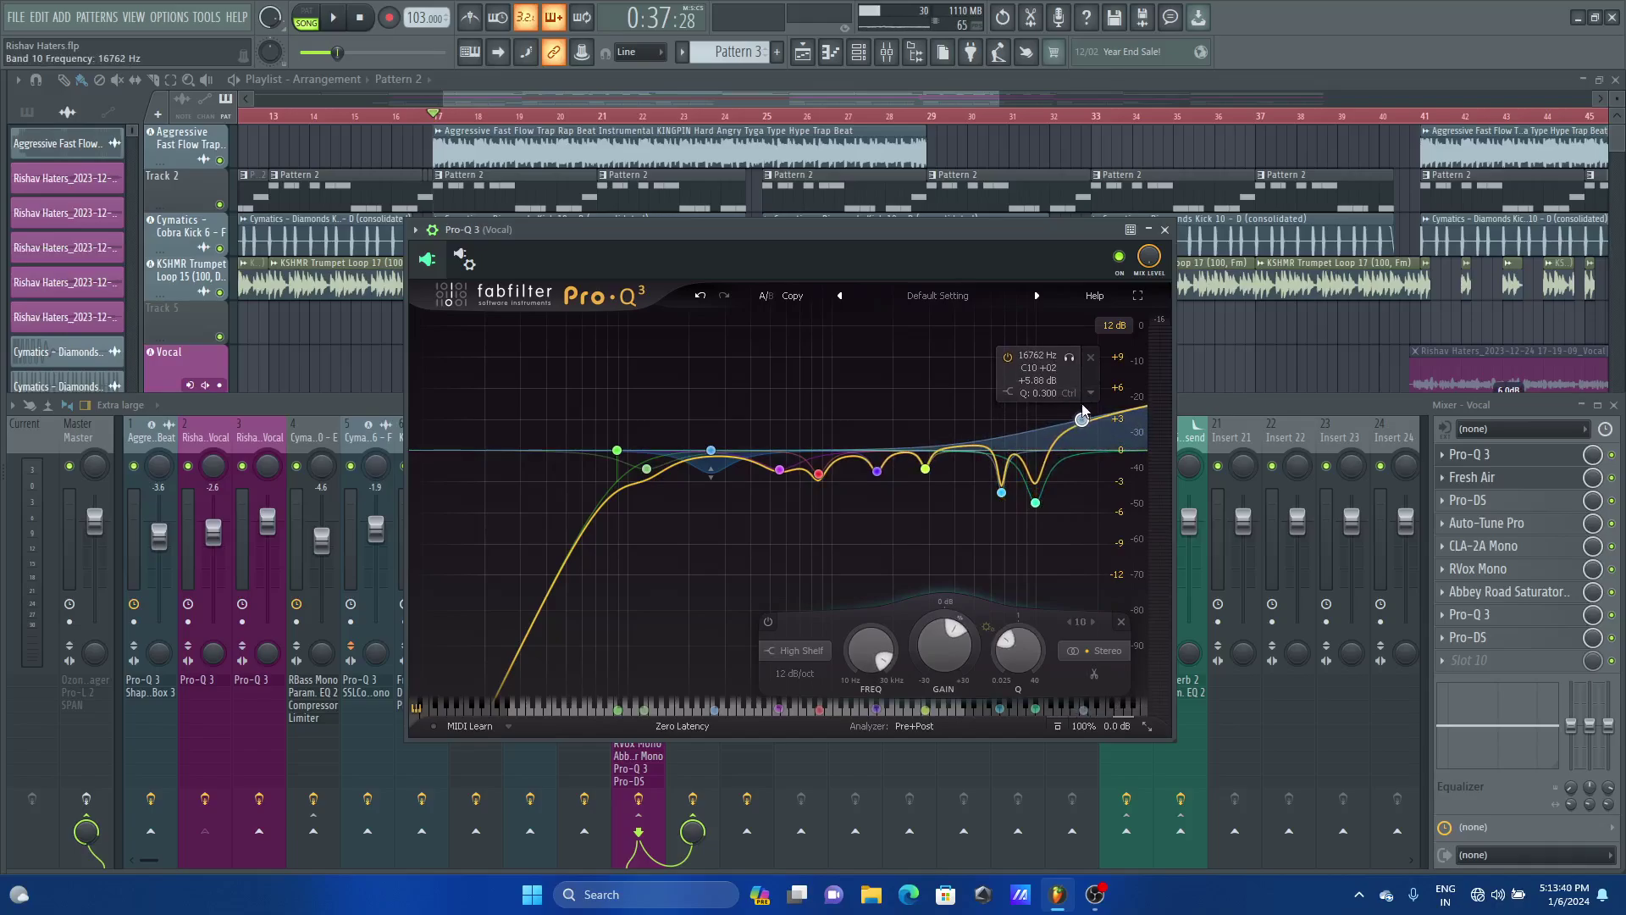
key(ctrl+z)
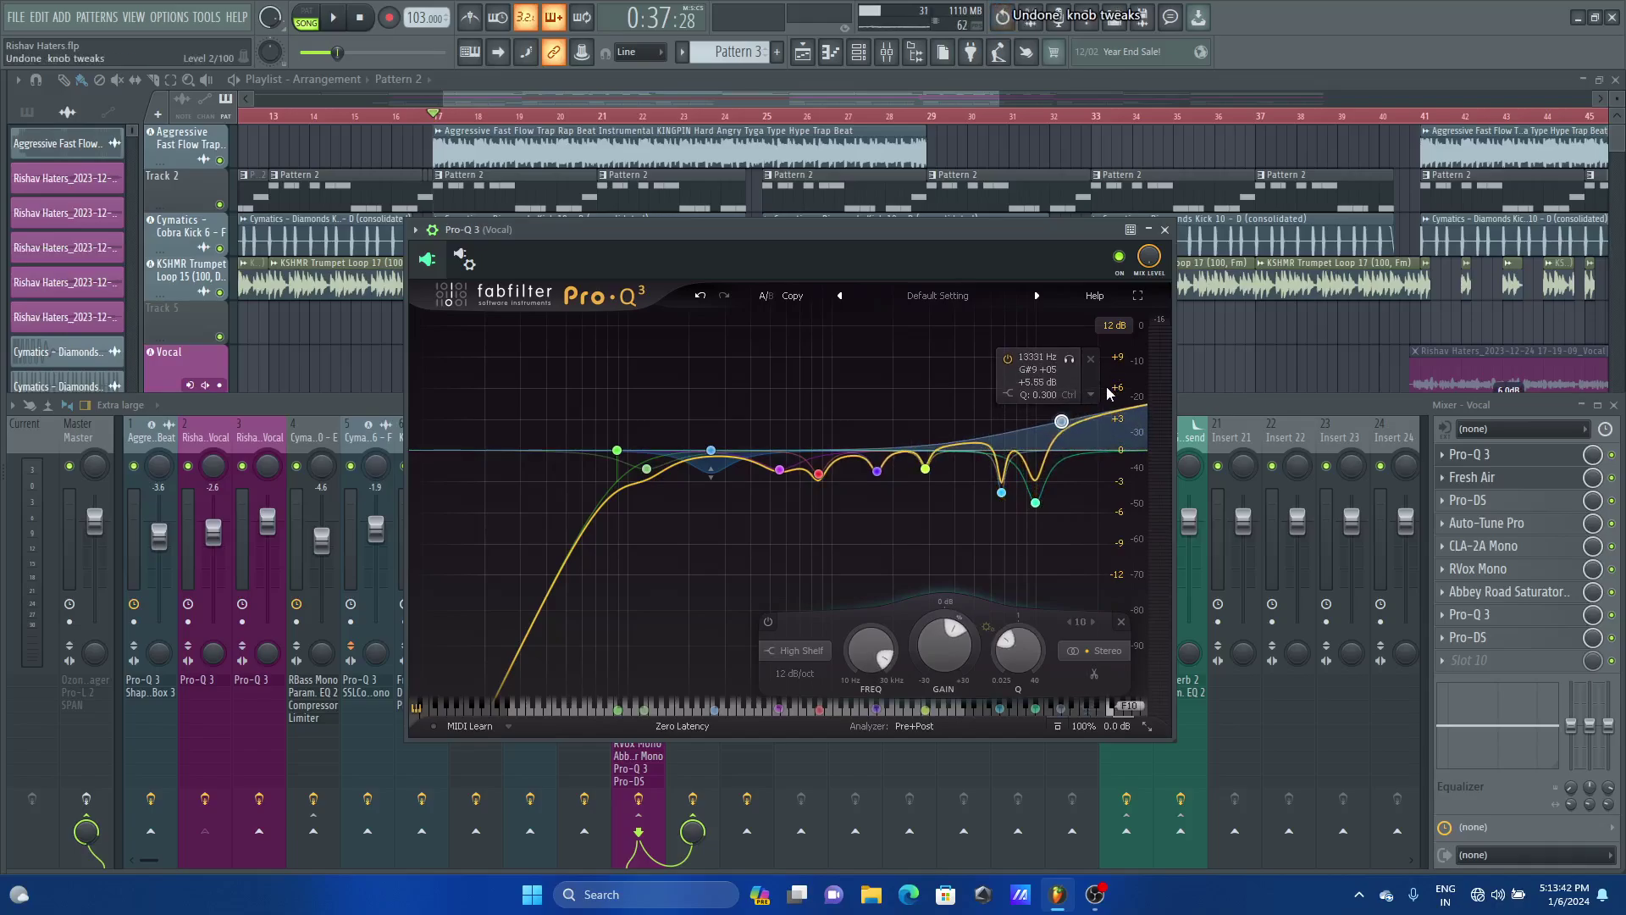
key(ctrl+z)
Review the Fresh Air and slot 3 Pro-DS settings on the Vocal track and close each plugin
click(1478, 477)
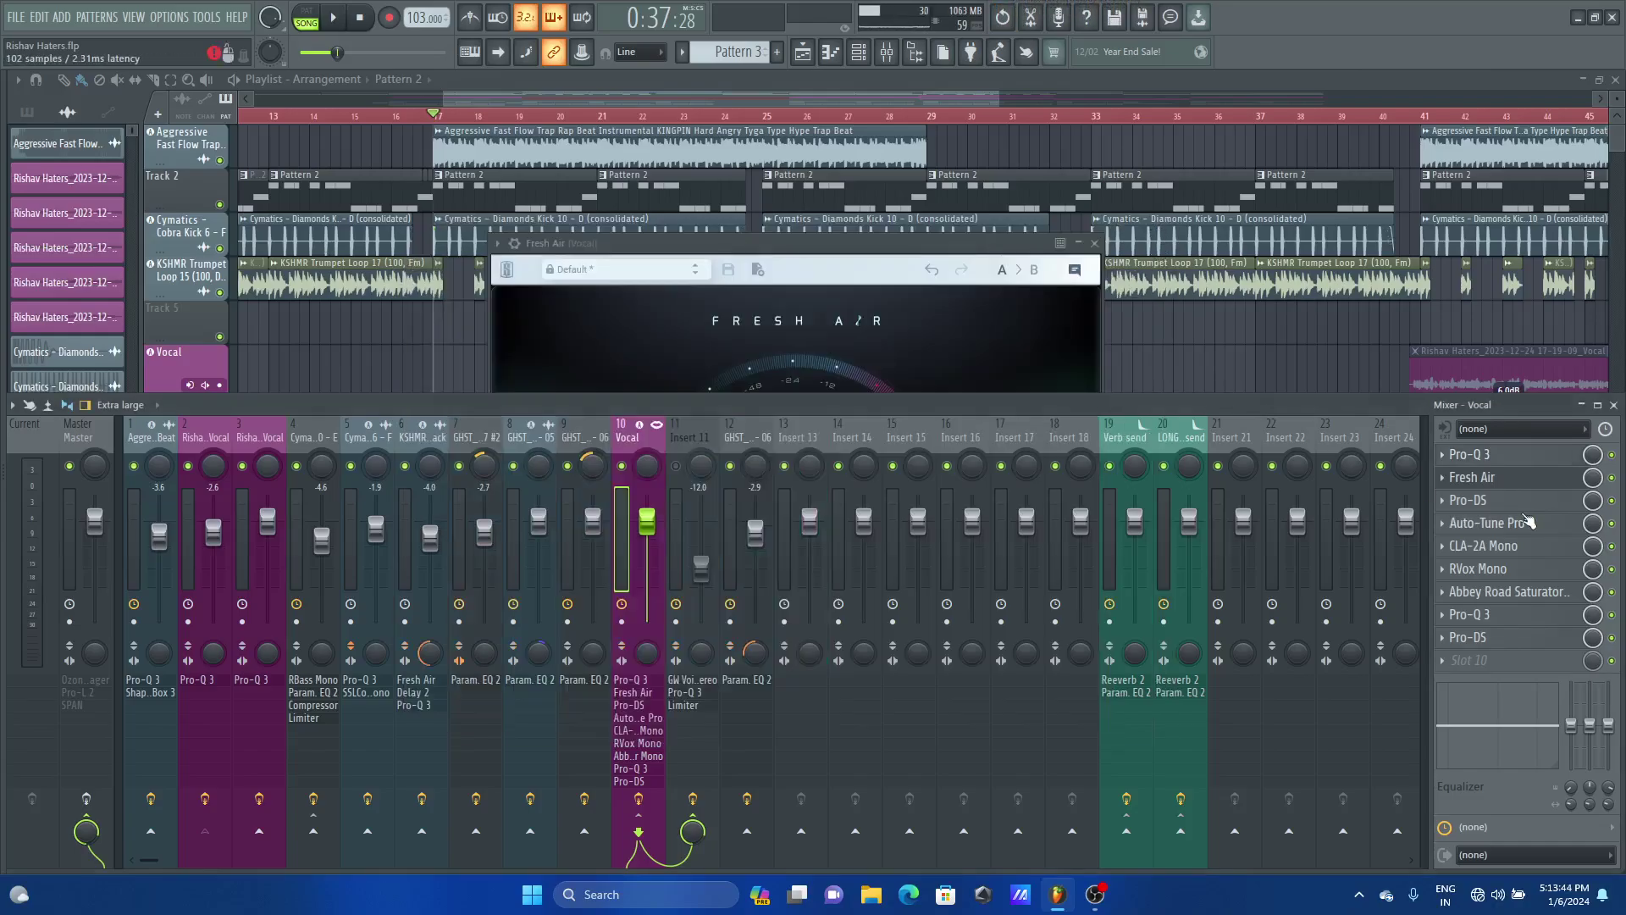
click(1095, 243)
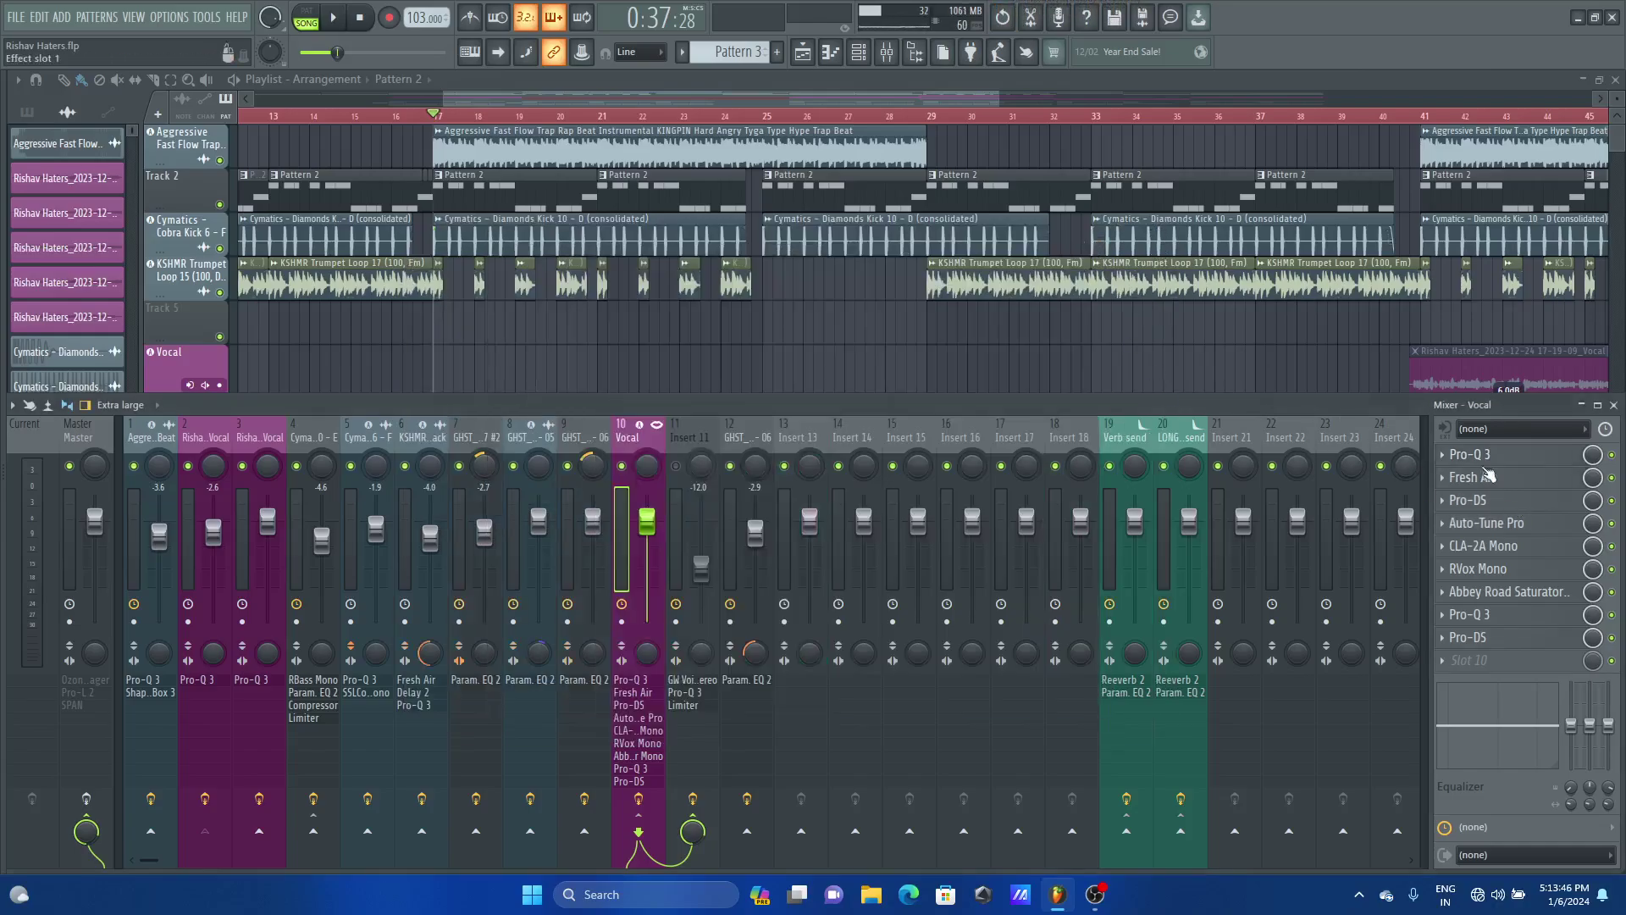
click(1504, 502)
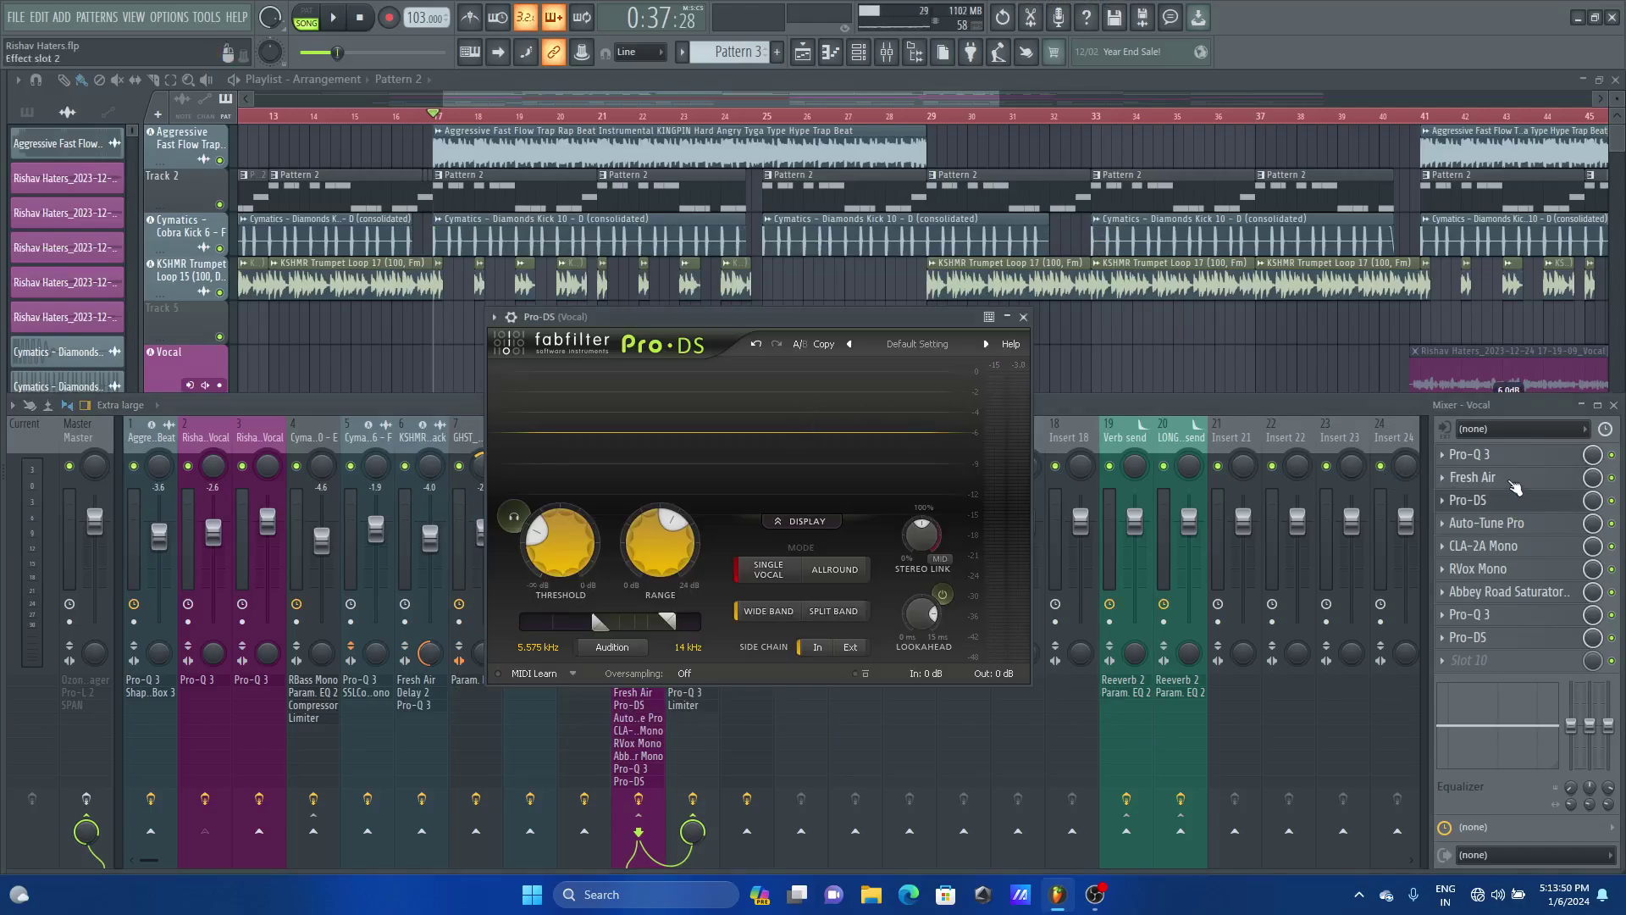
click(1023, 317)
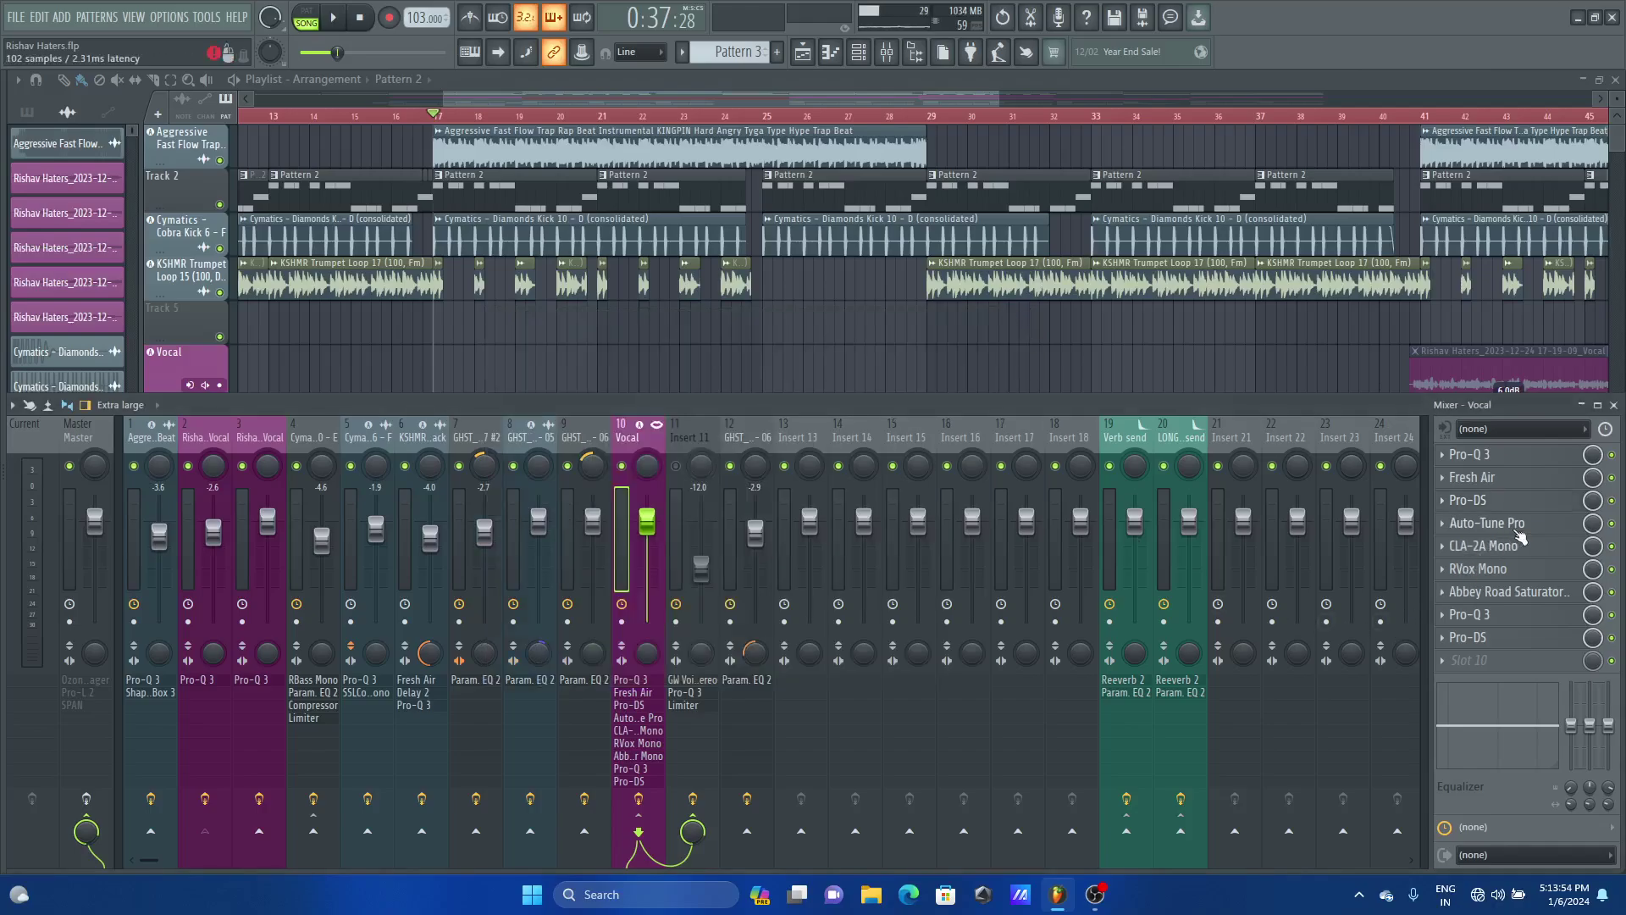
Review the Vocal track's Auto-Tune Pro settings, check the Master track's effect chain, and return to the Vocal track
click(1514, 524)
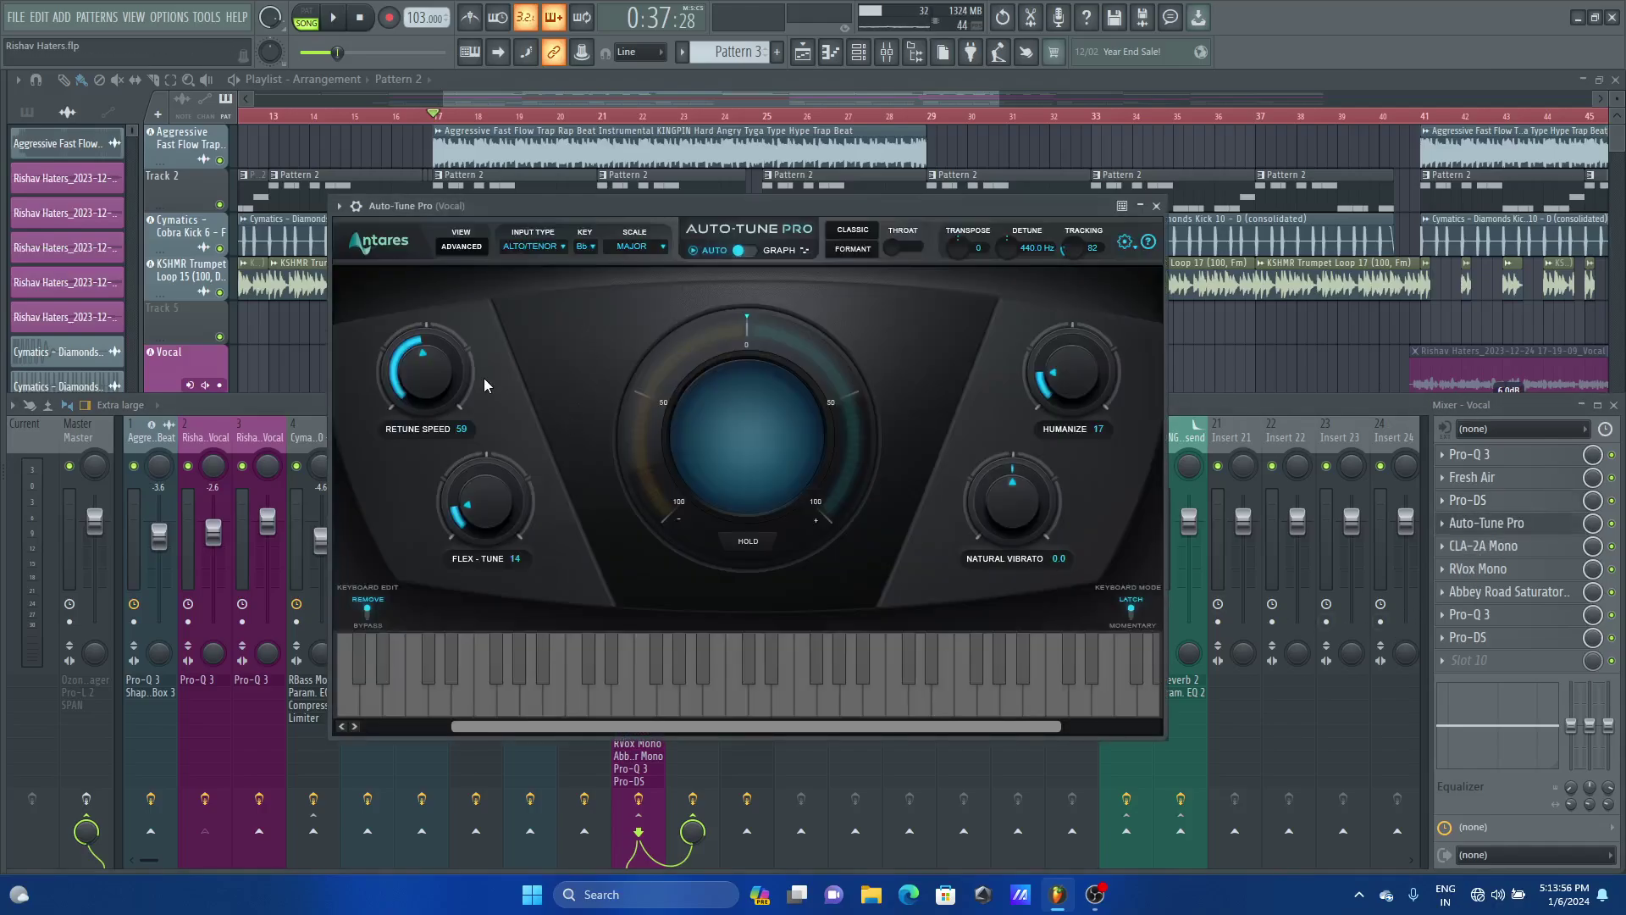
scroll(420, 381, down, 2)
click(1157, 205)
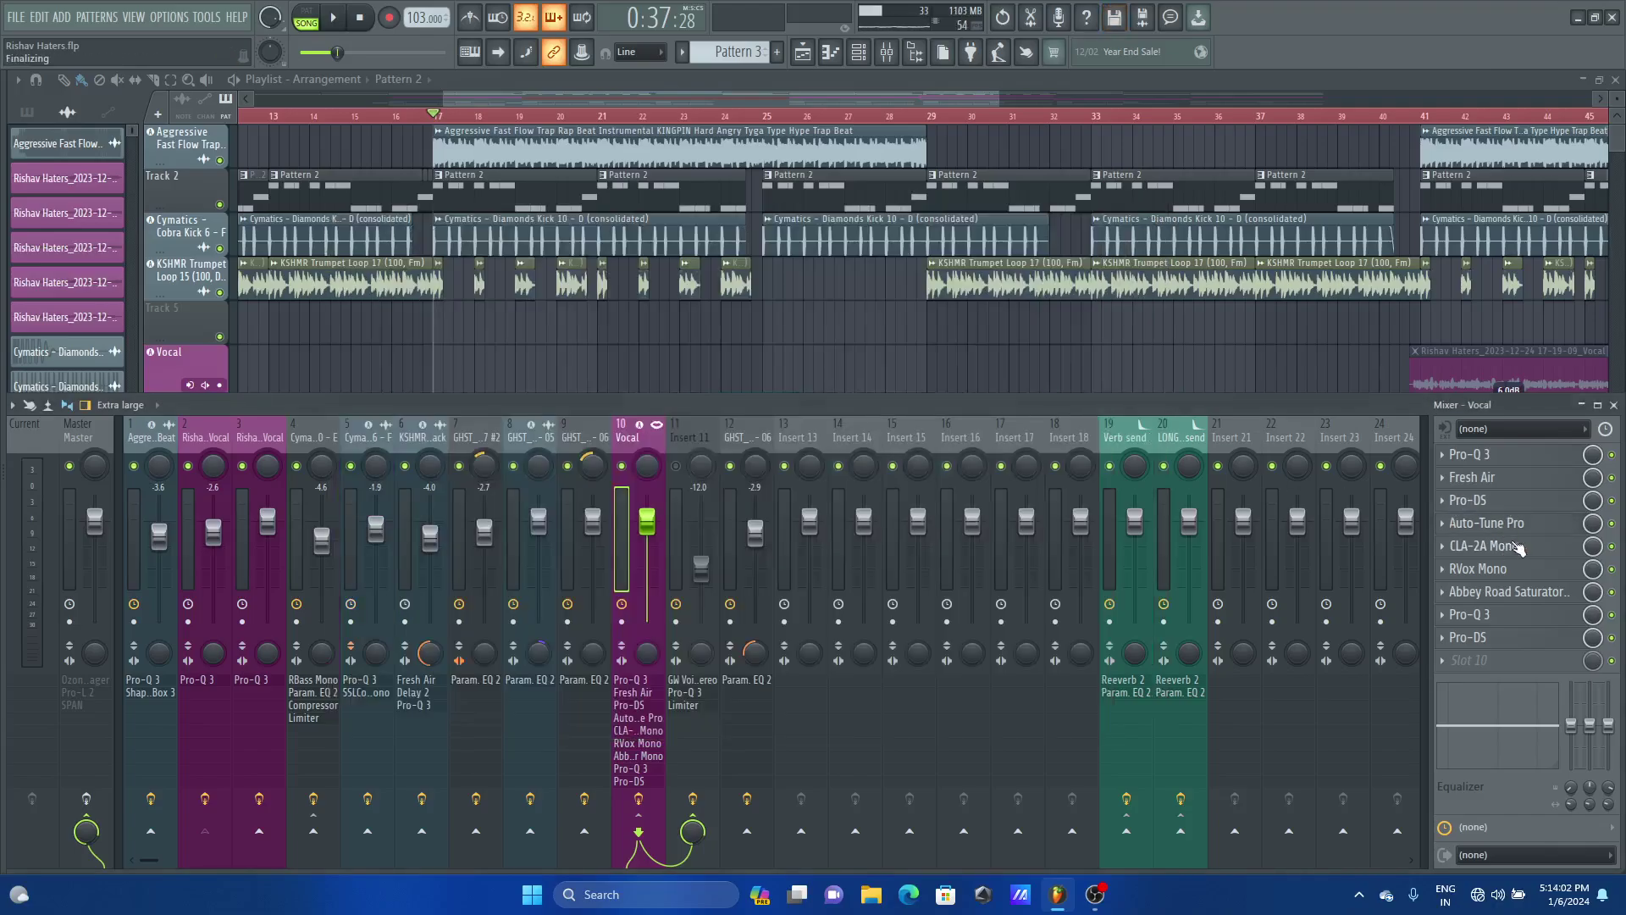
click(86, 445)
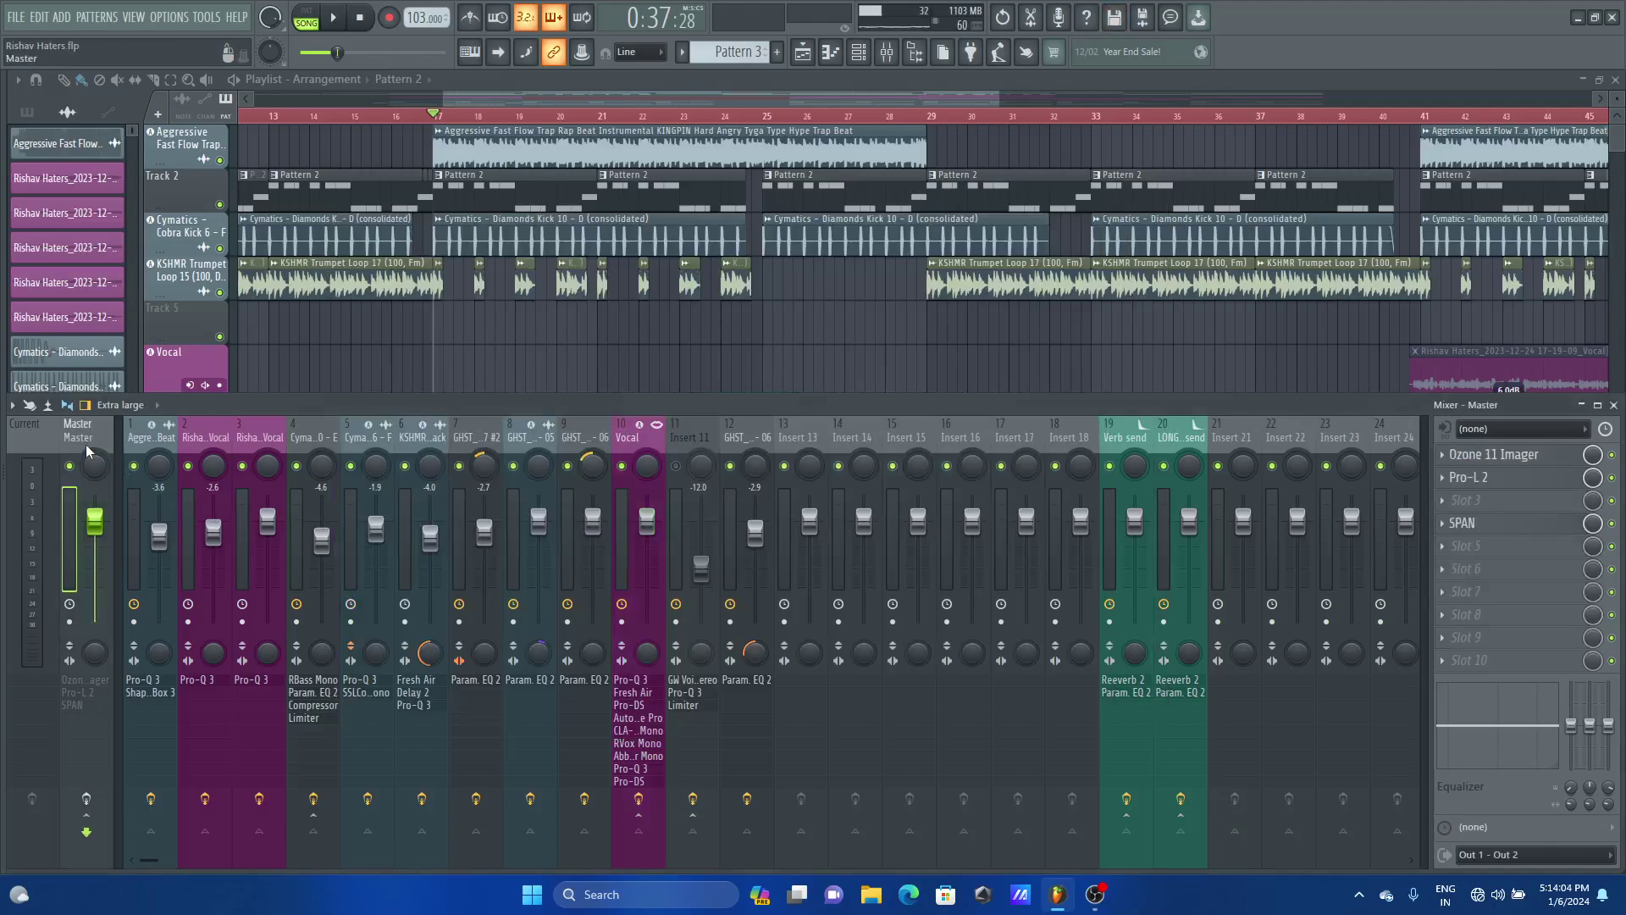
click(629, 445)
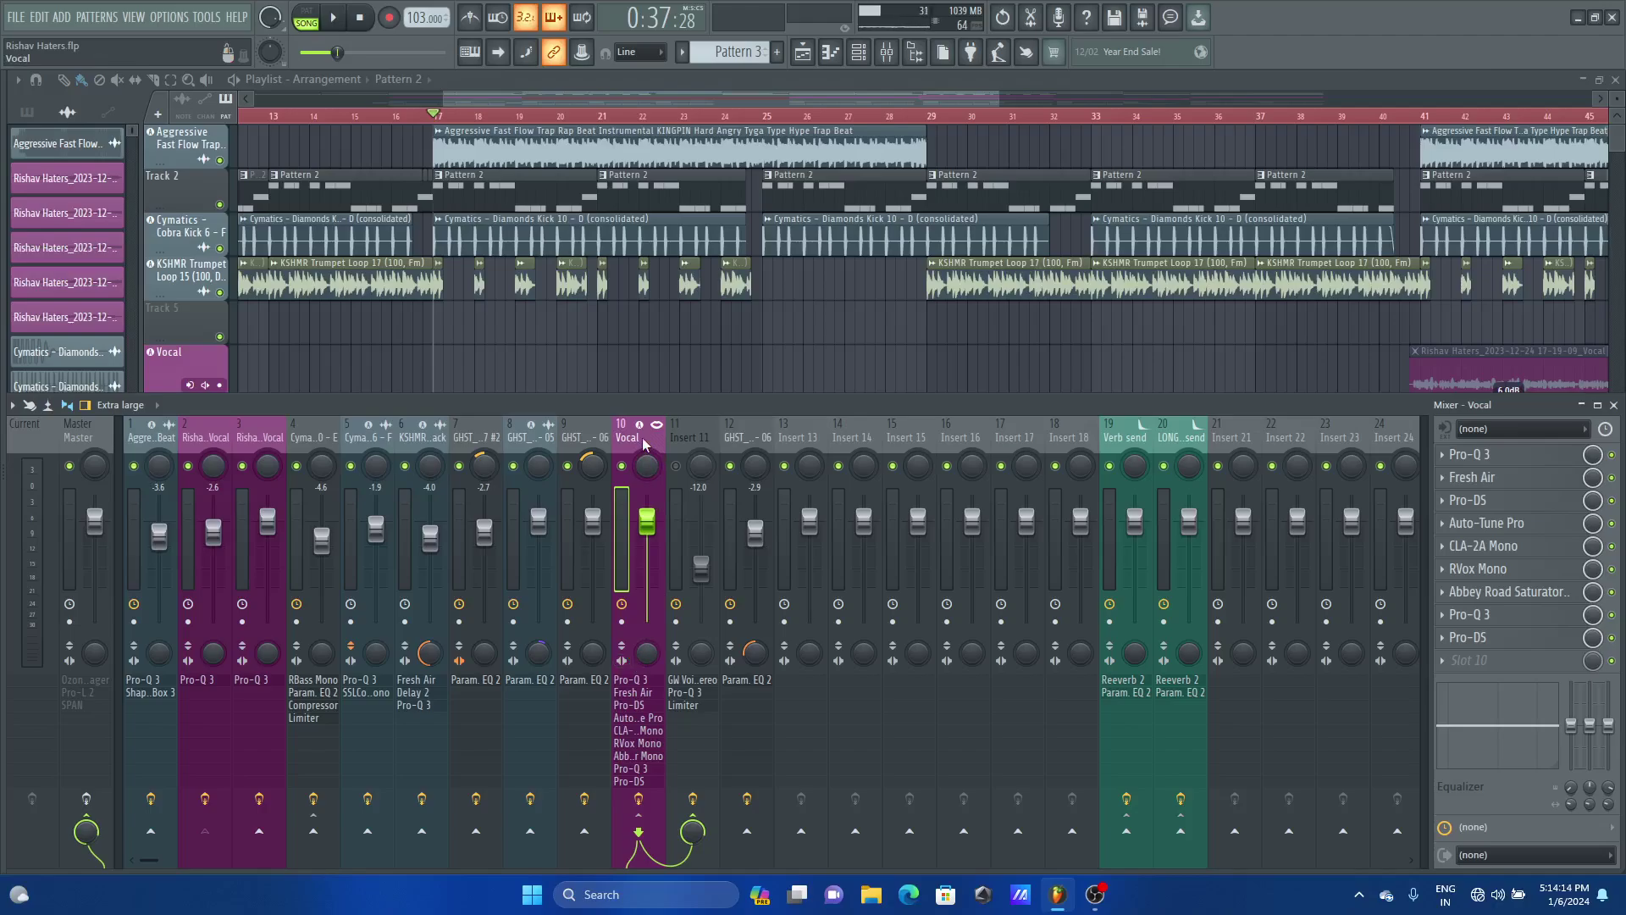
Examine the Vocal track's CLA-2A Mono settings and the compression setting of RVox Mono
click(1543, 549)
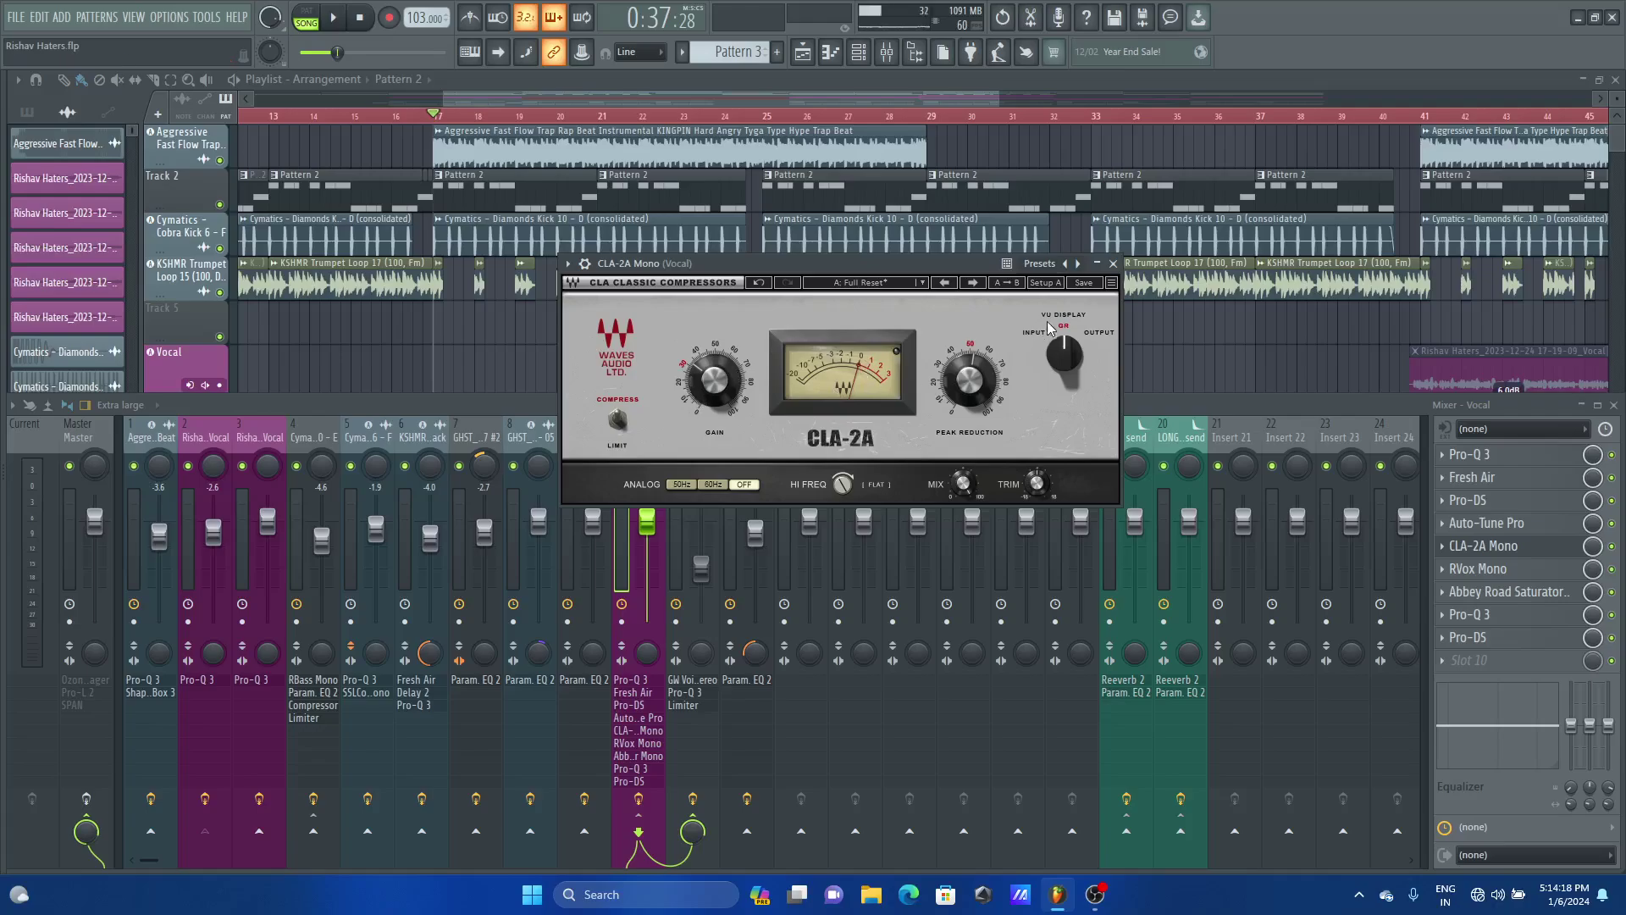
click(1113, 264)
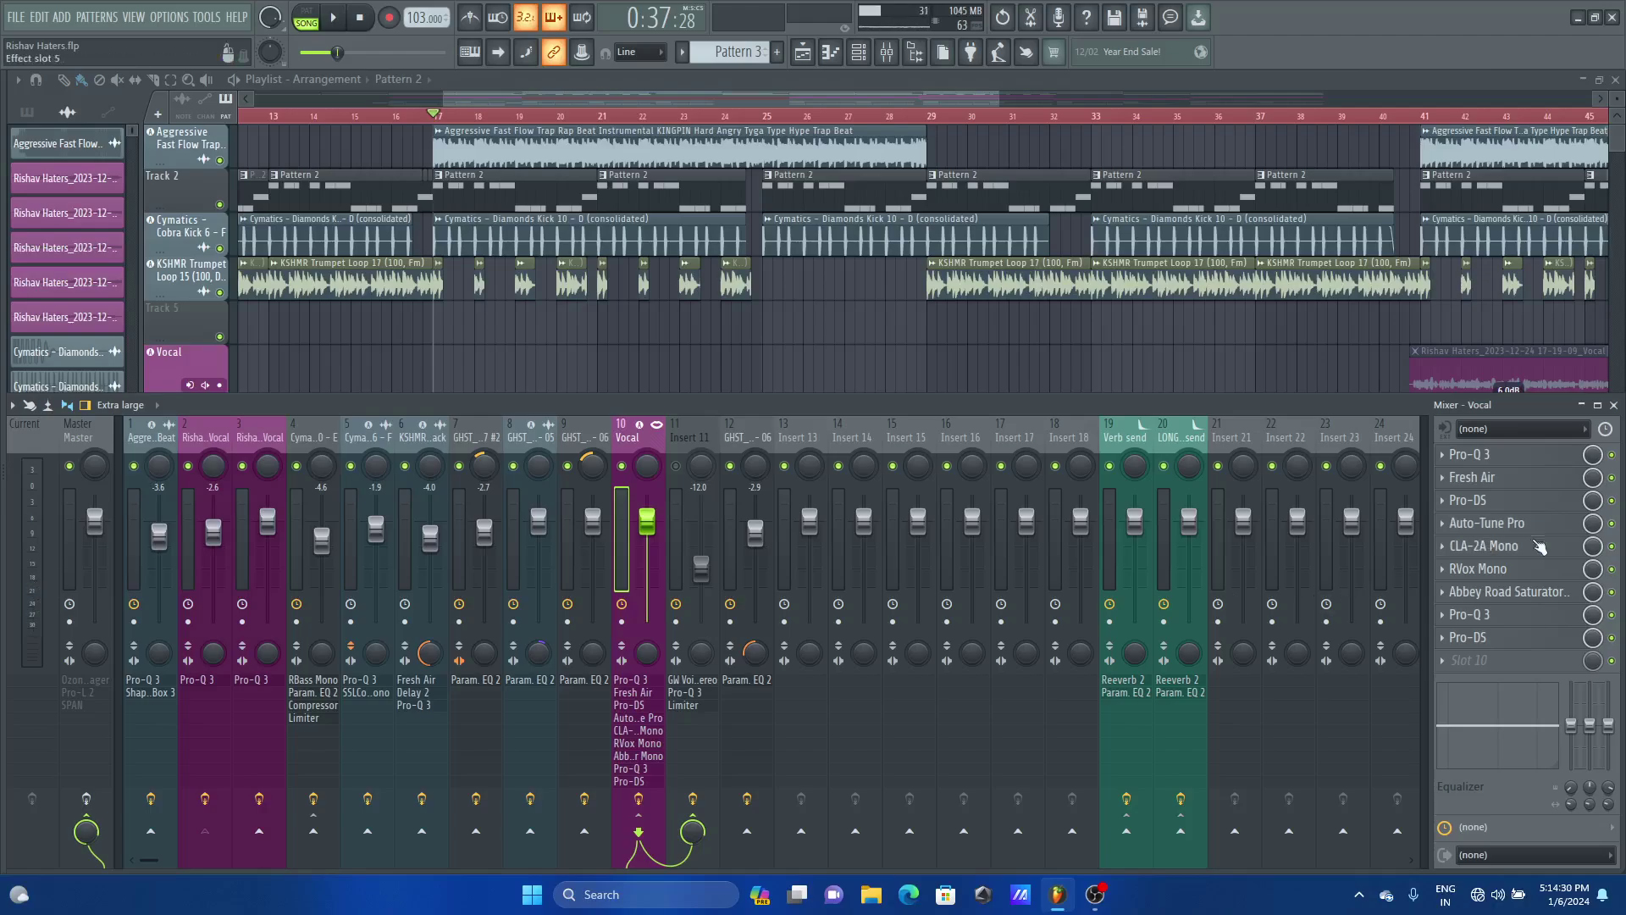
click(1533, 572)
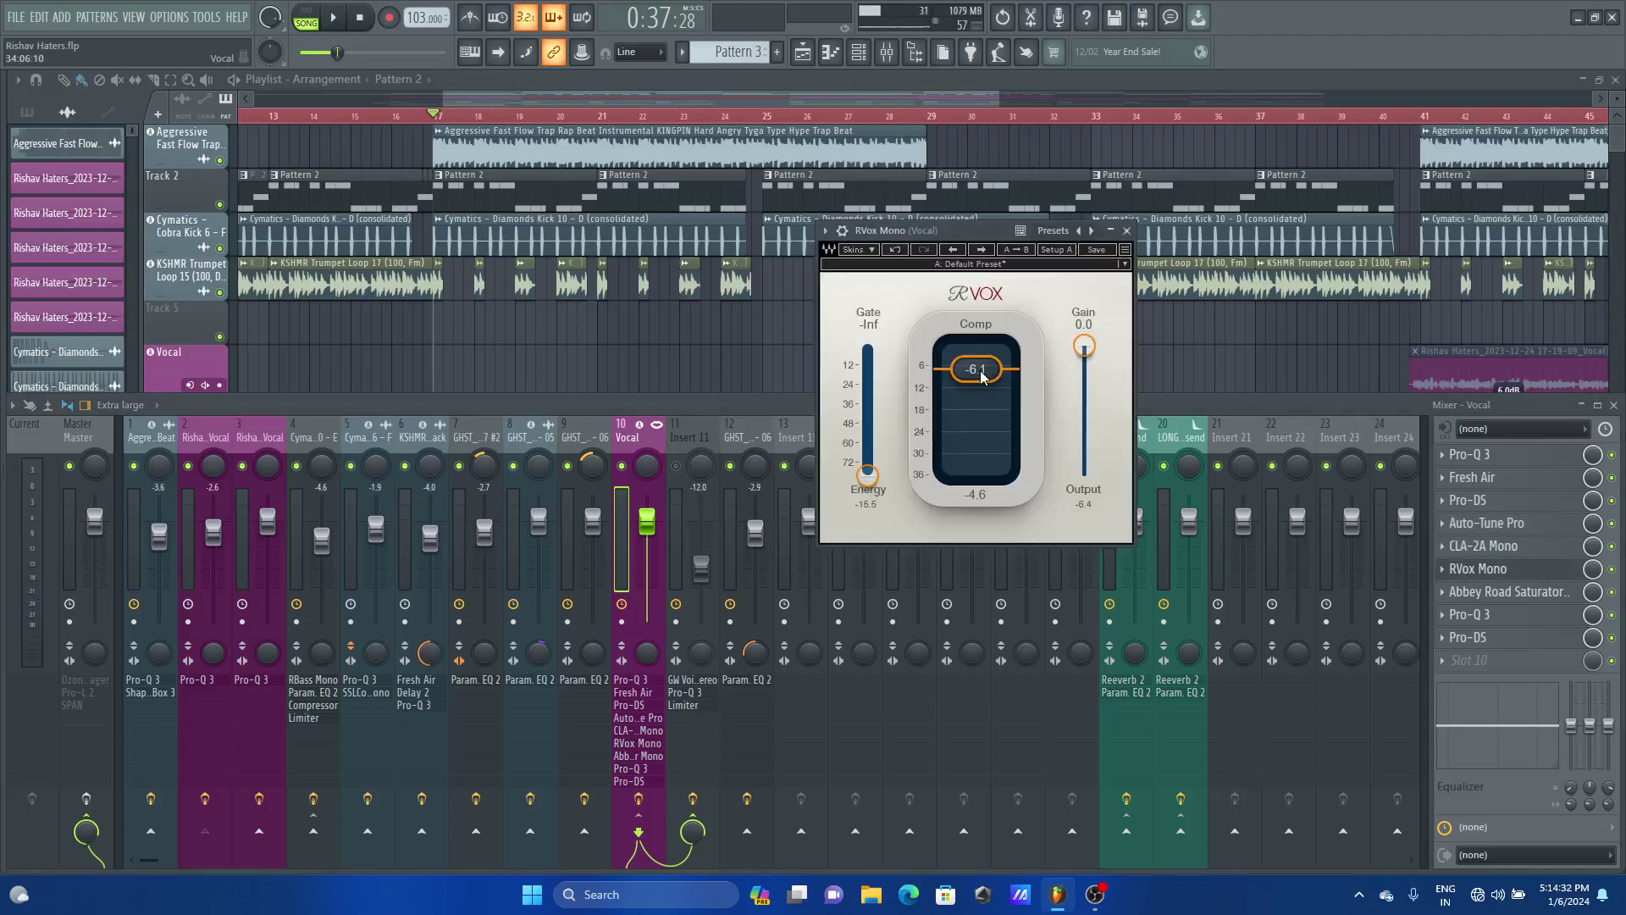
click(1488, 525)
click(1491, 546)
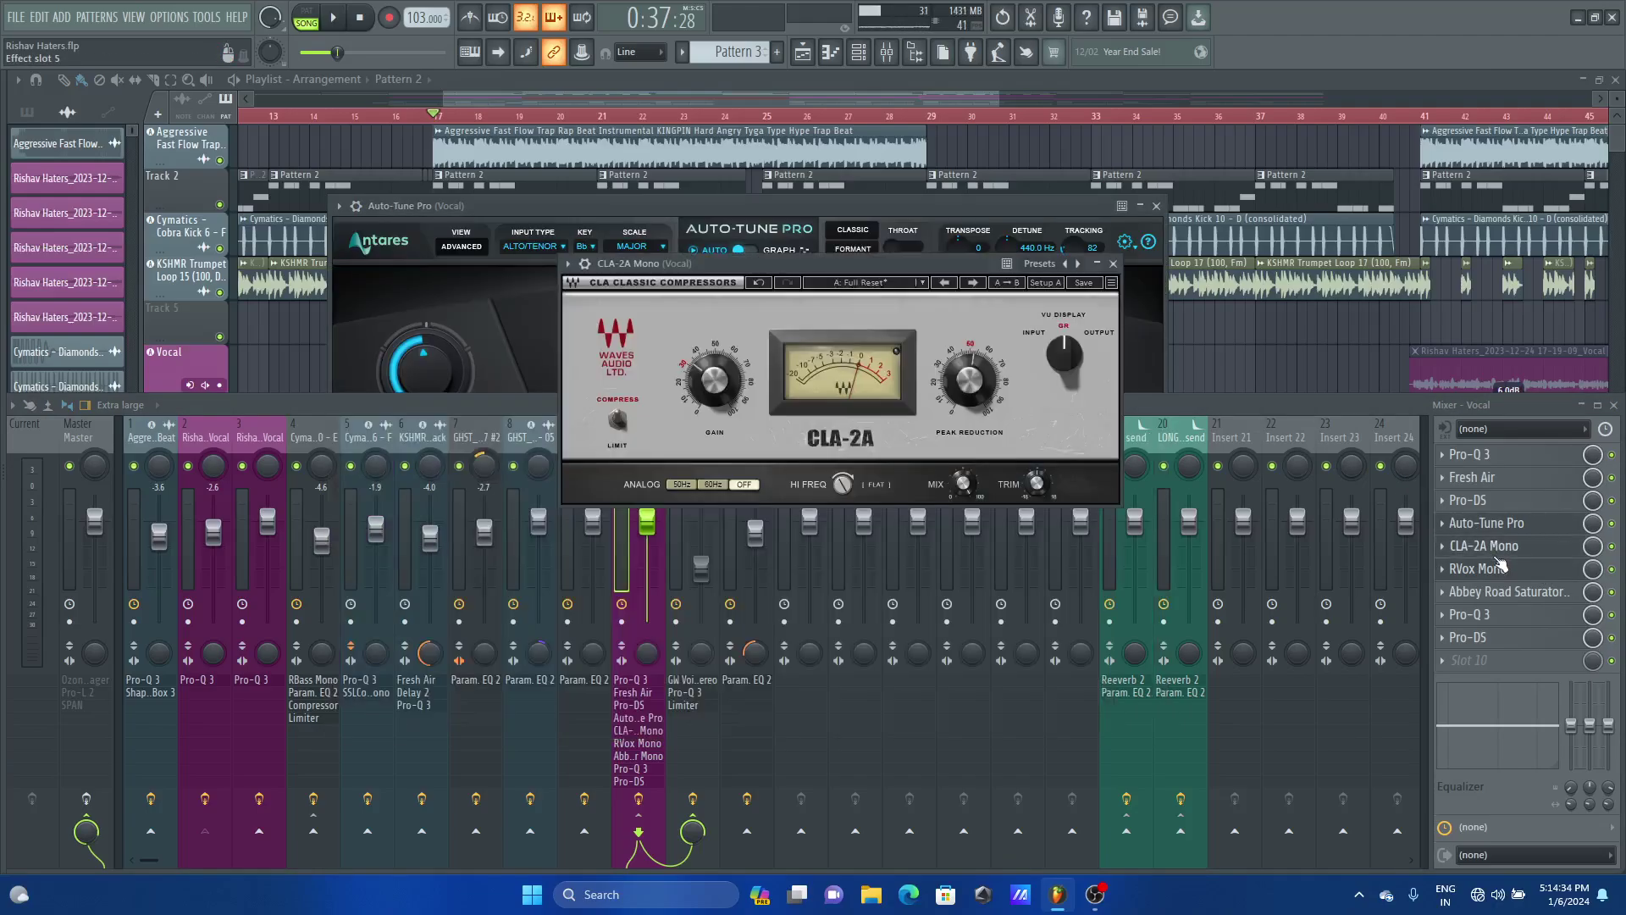
click(1113, 263)
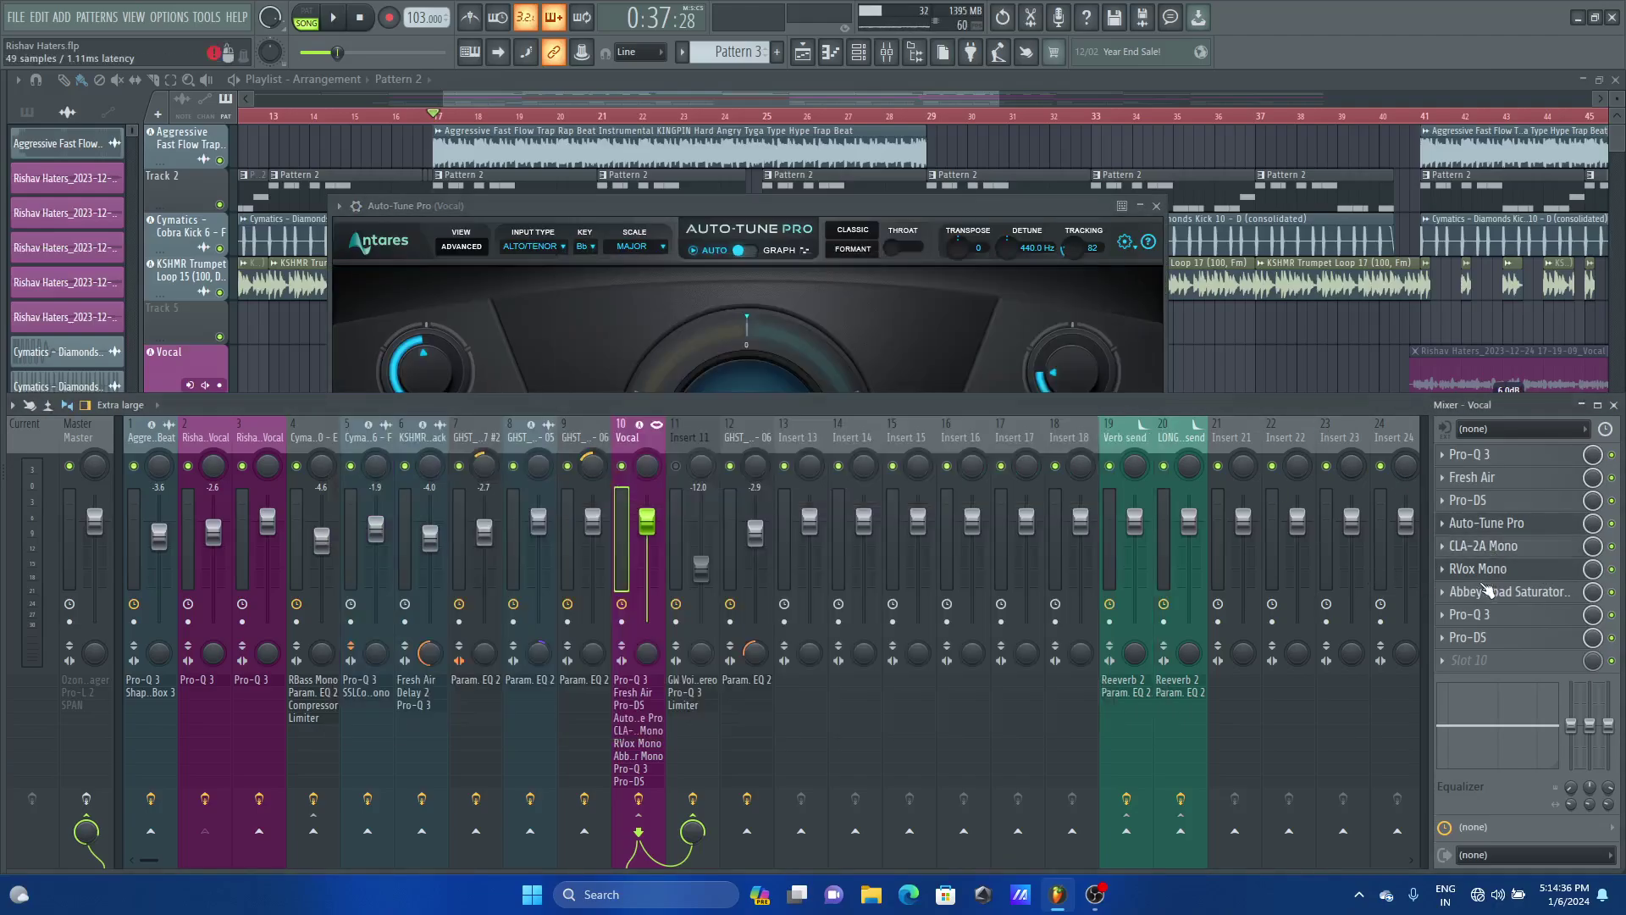
click(1503, 572)
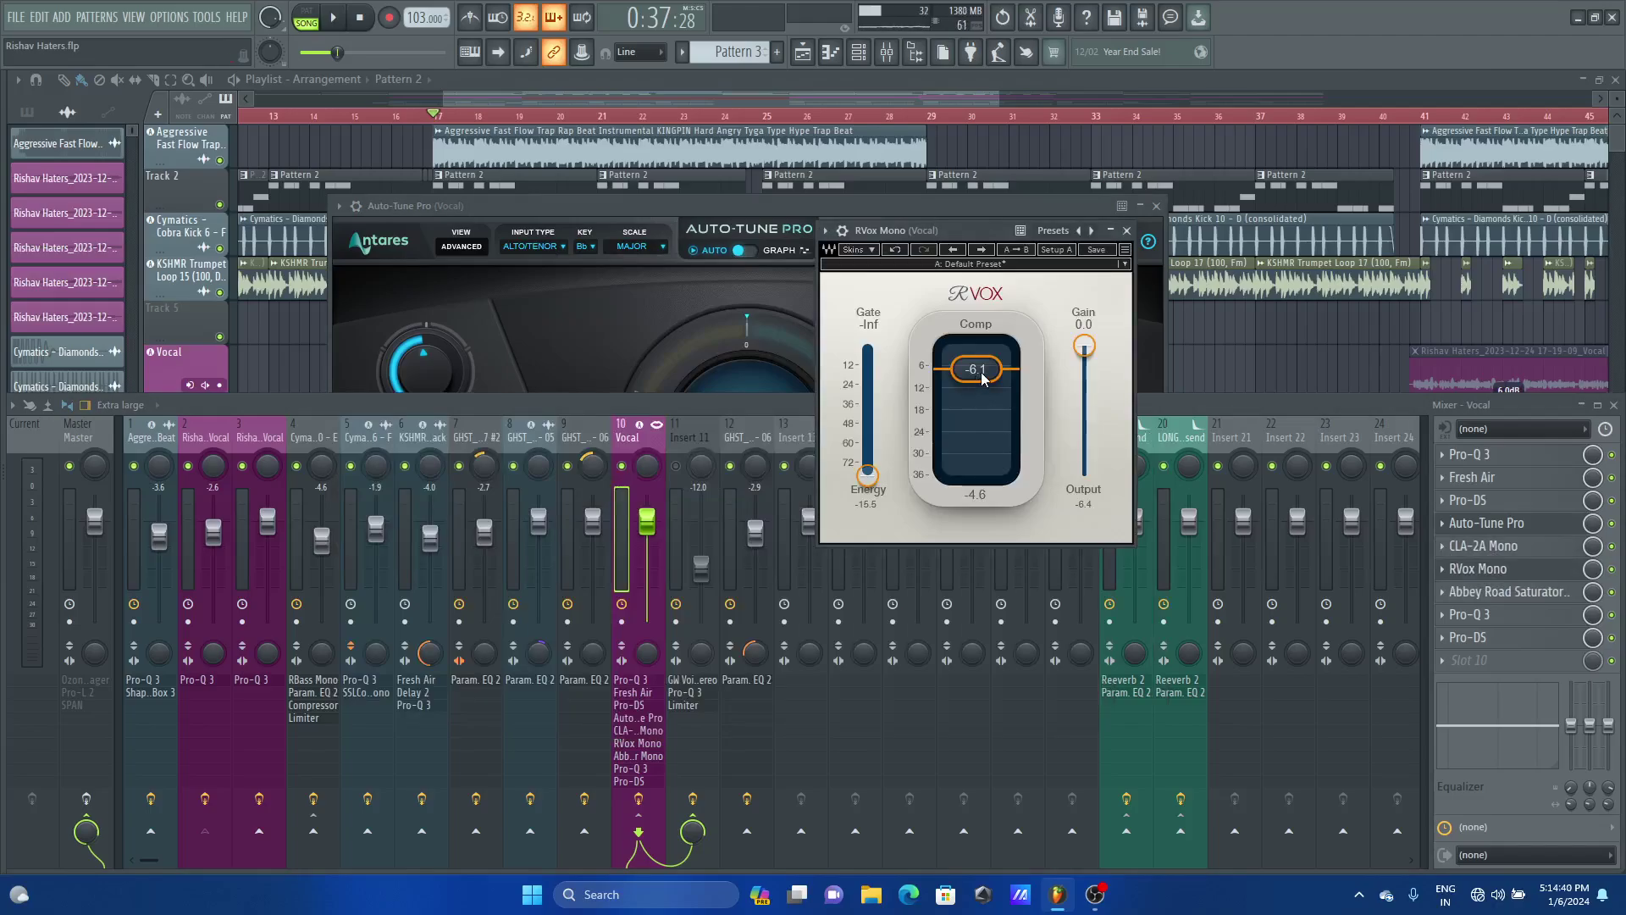
click(983, 378)
Set the CLA-2A Mono gain to 32.40 and close the compressor
click(1482, 546)
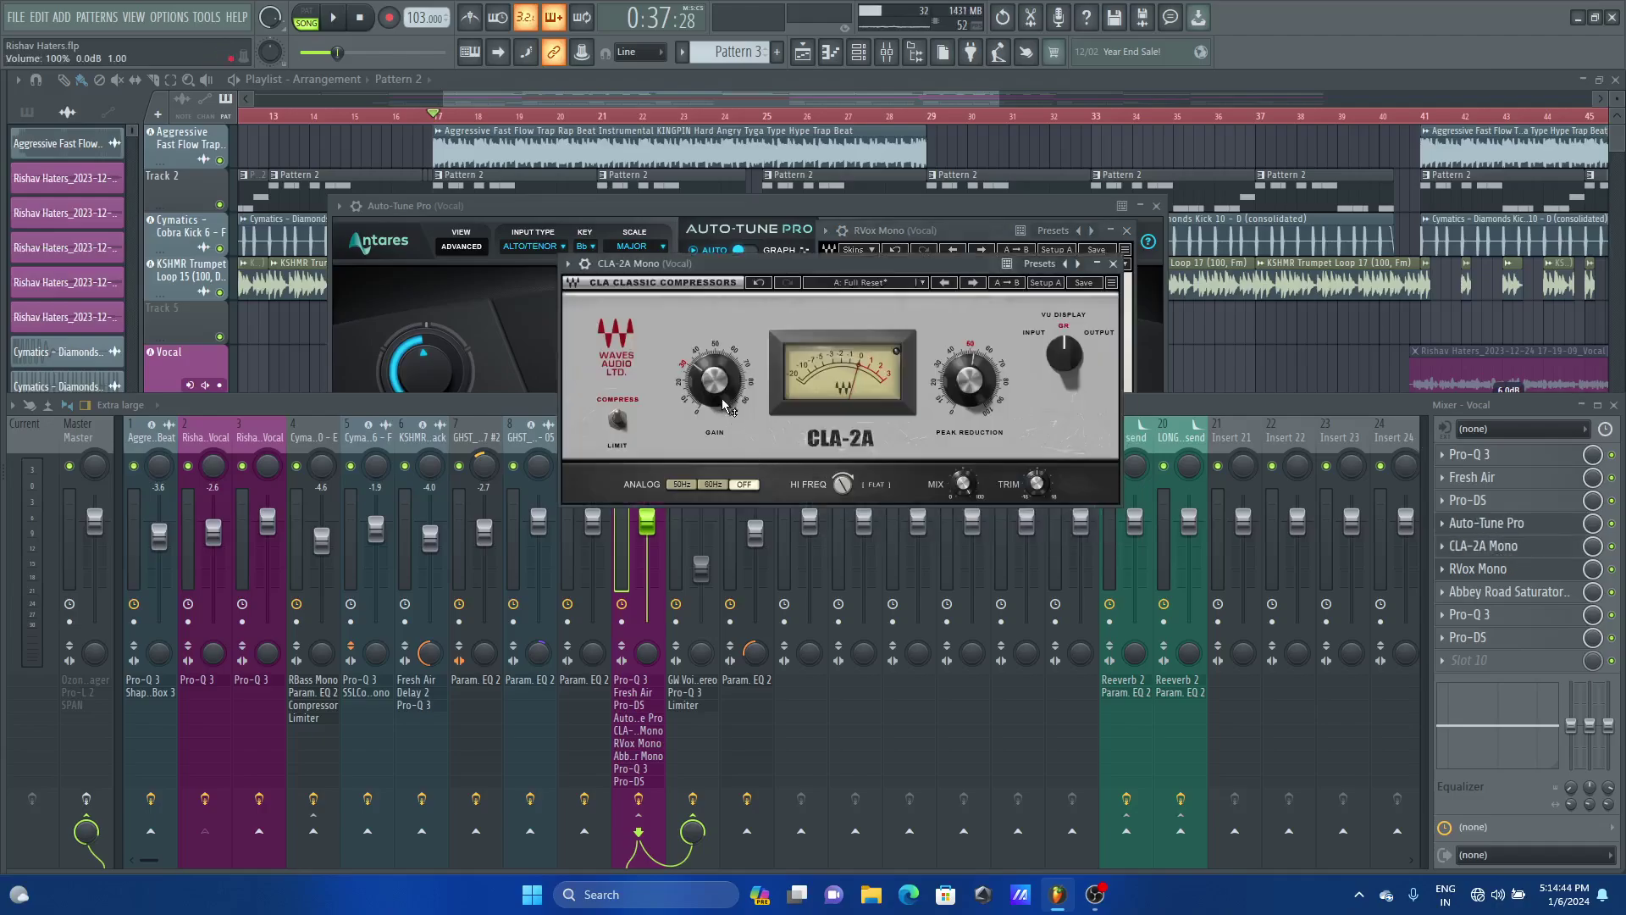
drag(714, 380, 714, 373)
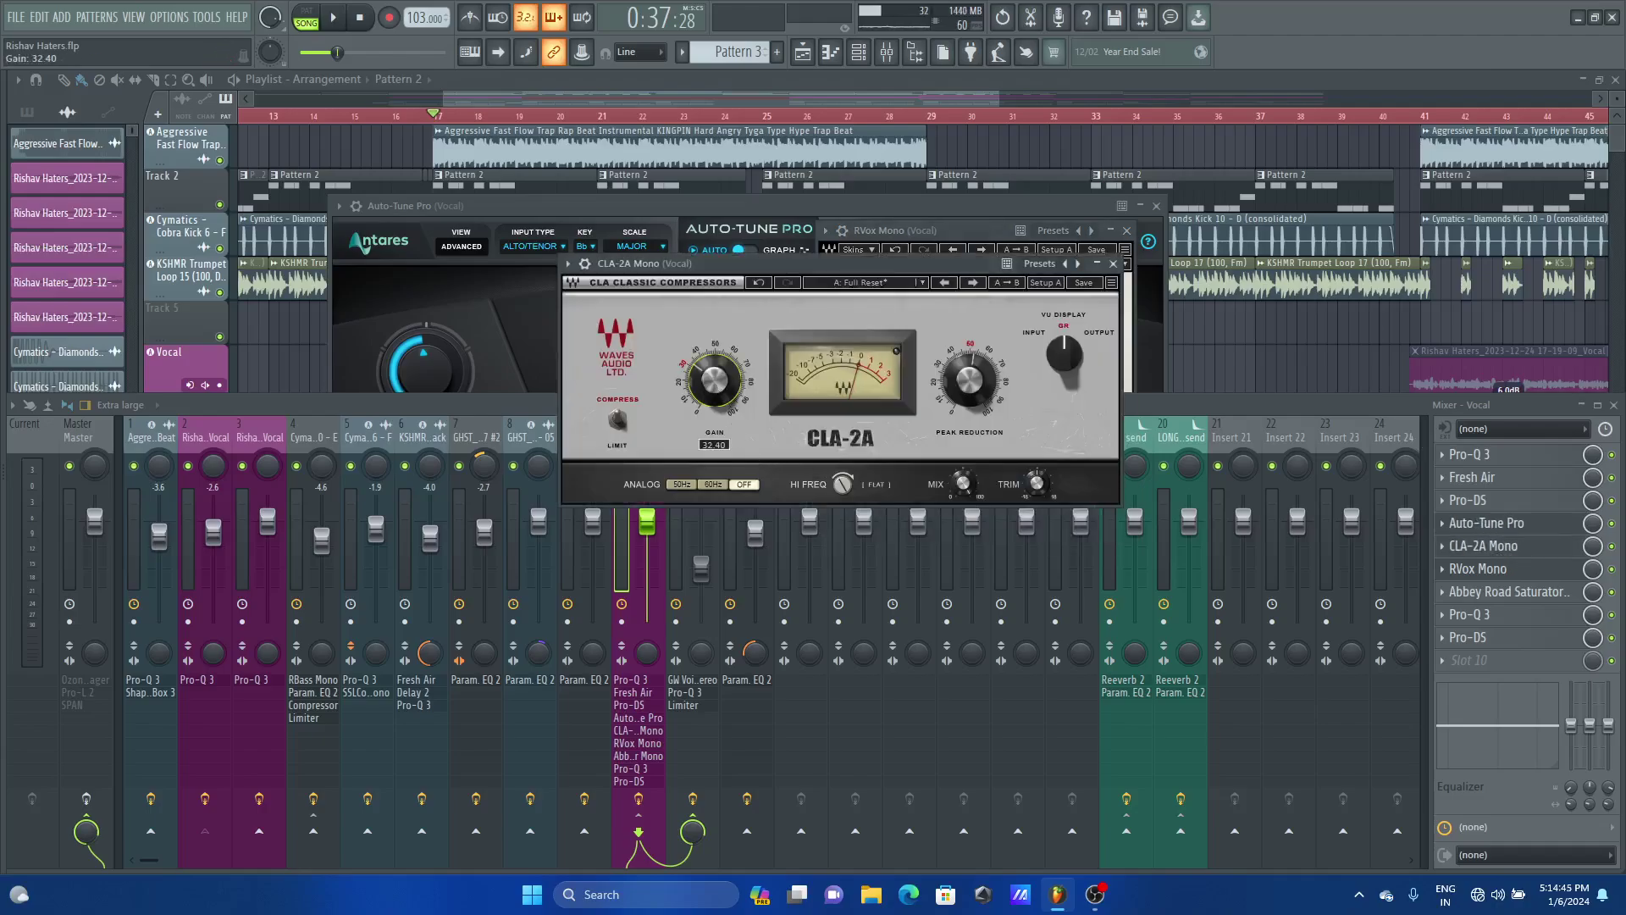
click(1114, 264)
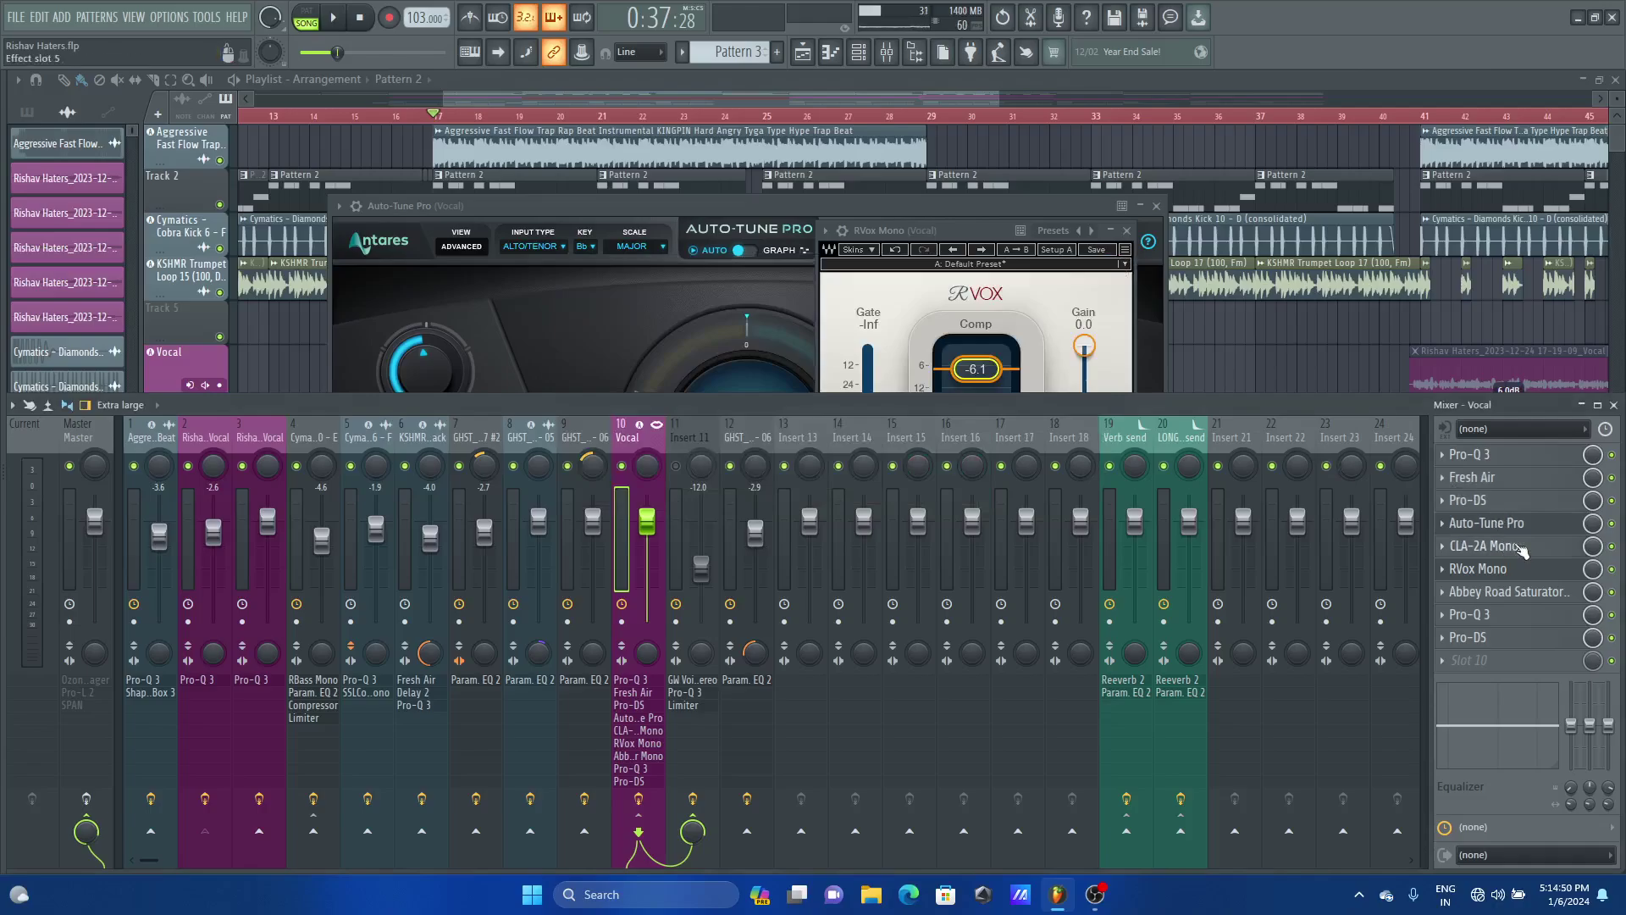
Compare the CLA-2A Mono with the RVox Mono settings again and close RVox Mono
click(1516, 549)
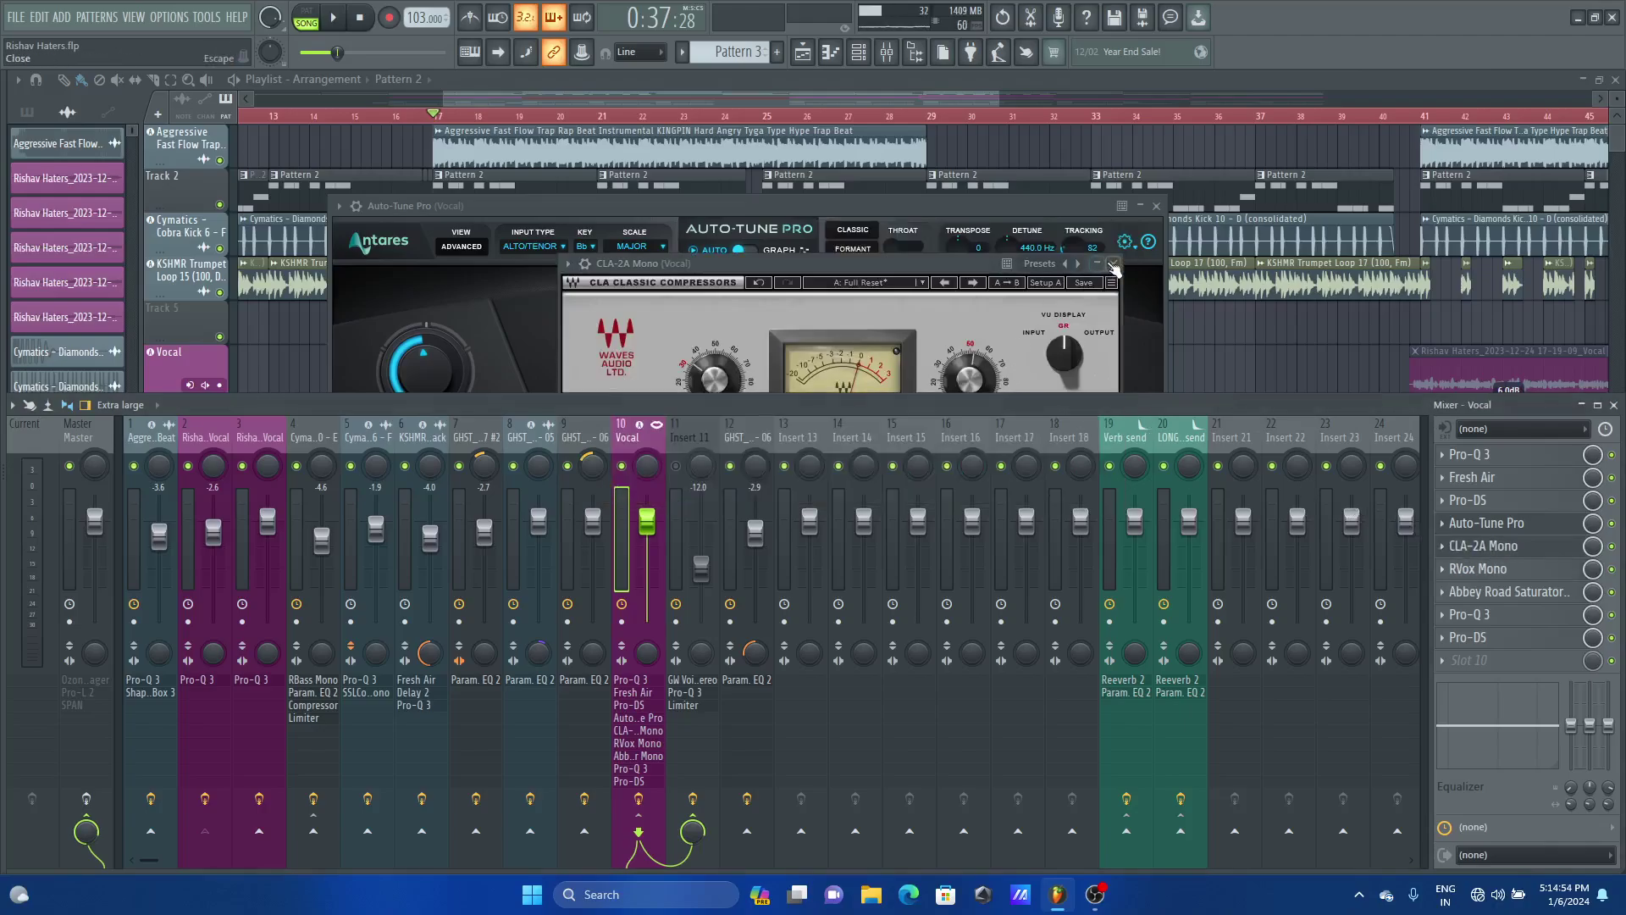
click(1499, 552)
click(1524, 555)
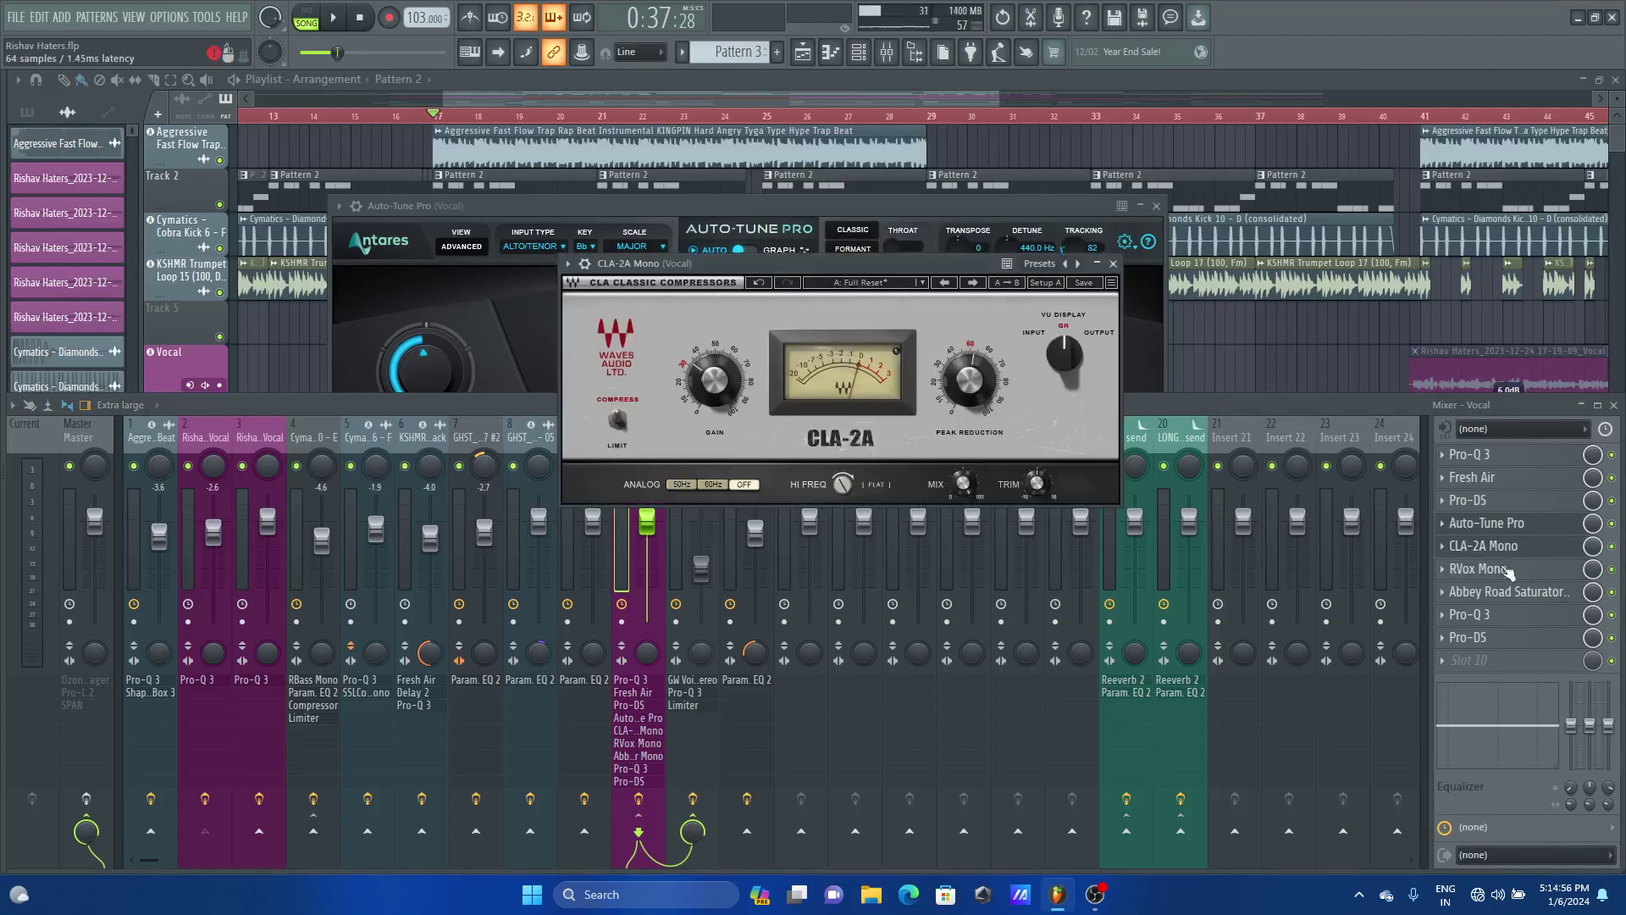
click(1491, 568)
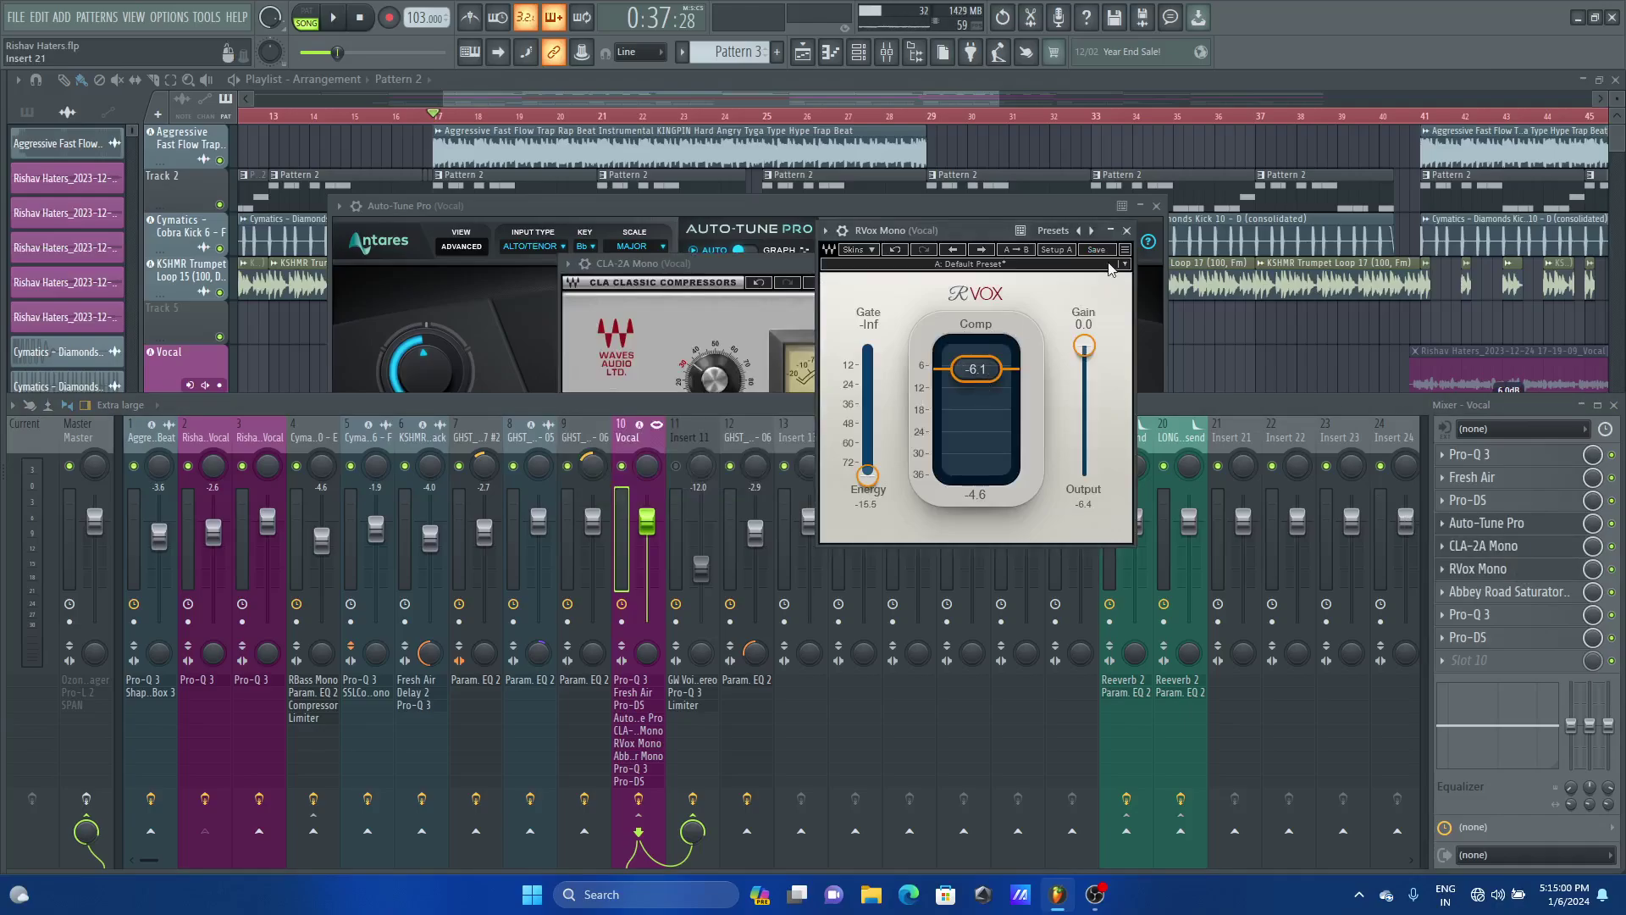
click(1126, 230)
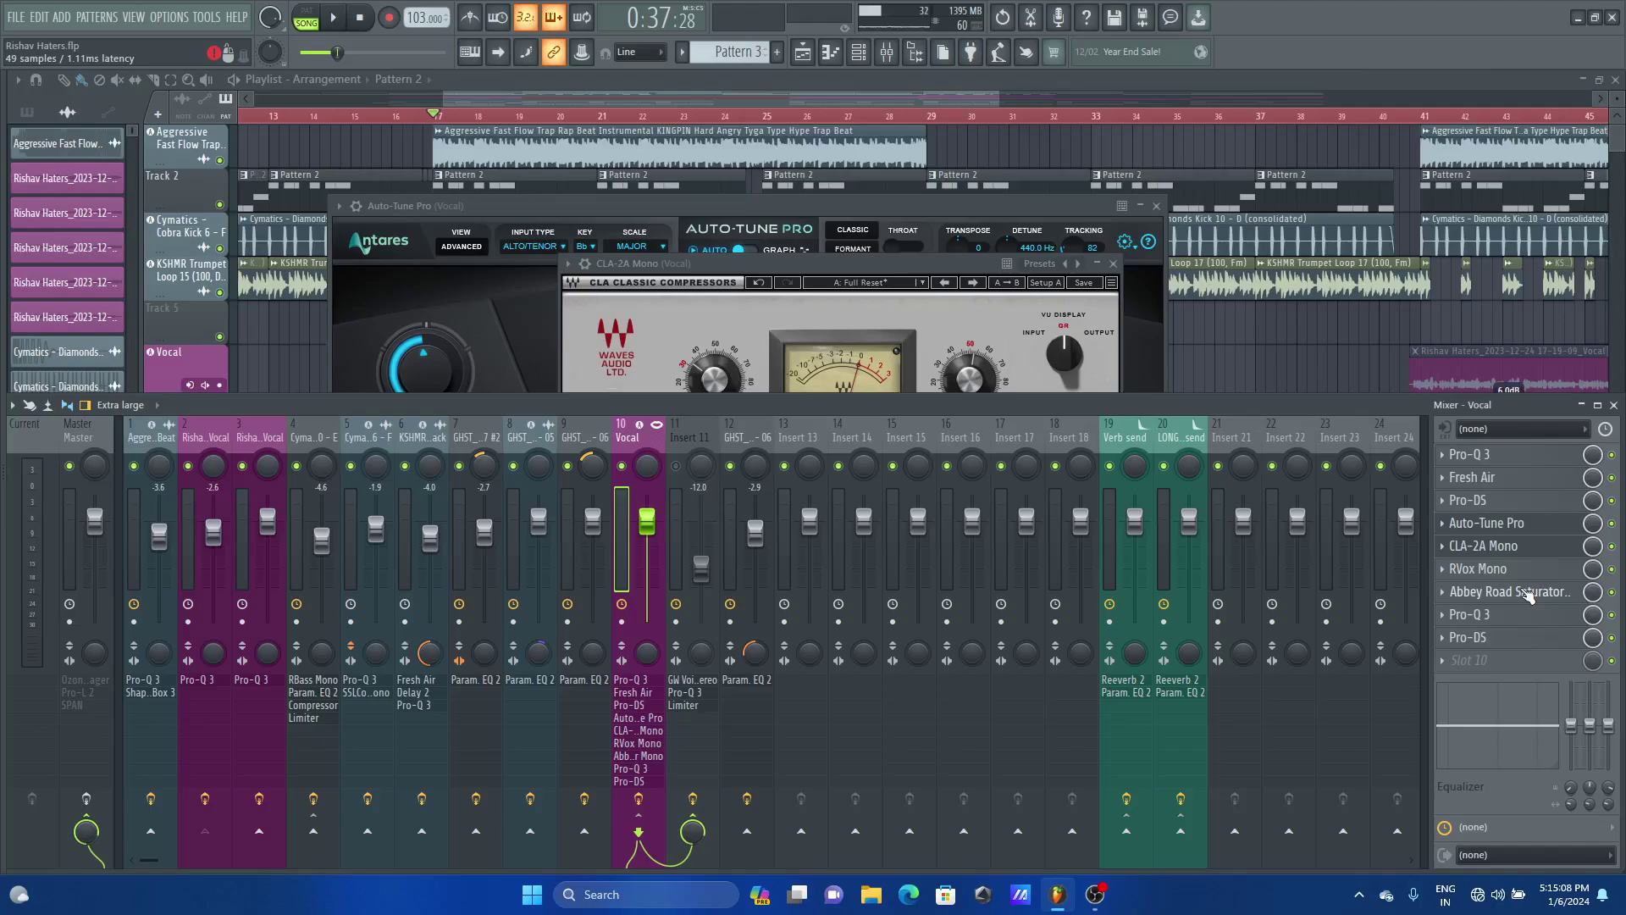
Lower the Mix level of the Vocal track's Abbey Road Saturator slightly and close the plugin
click(1529, 596)
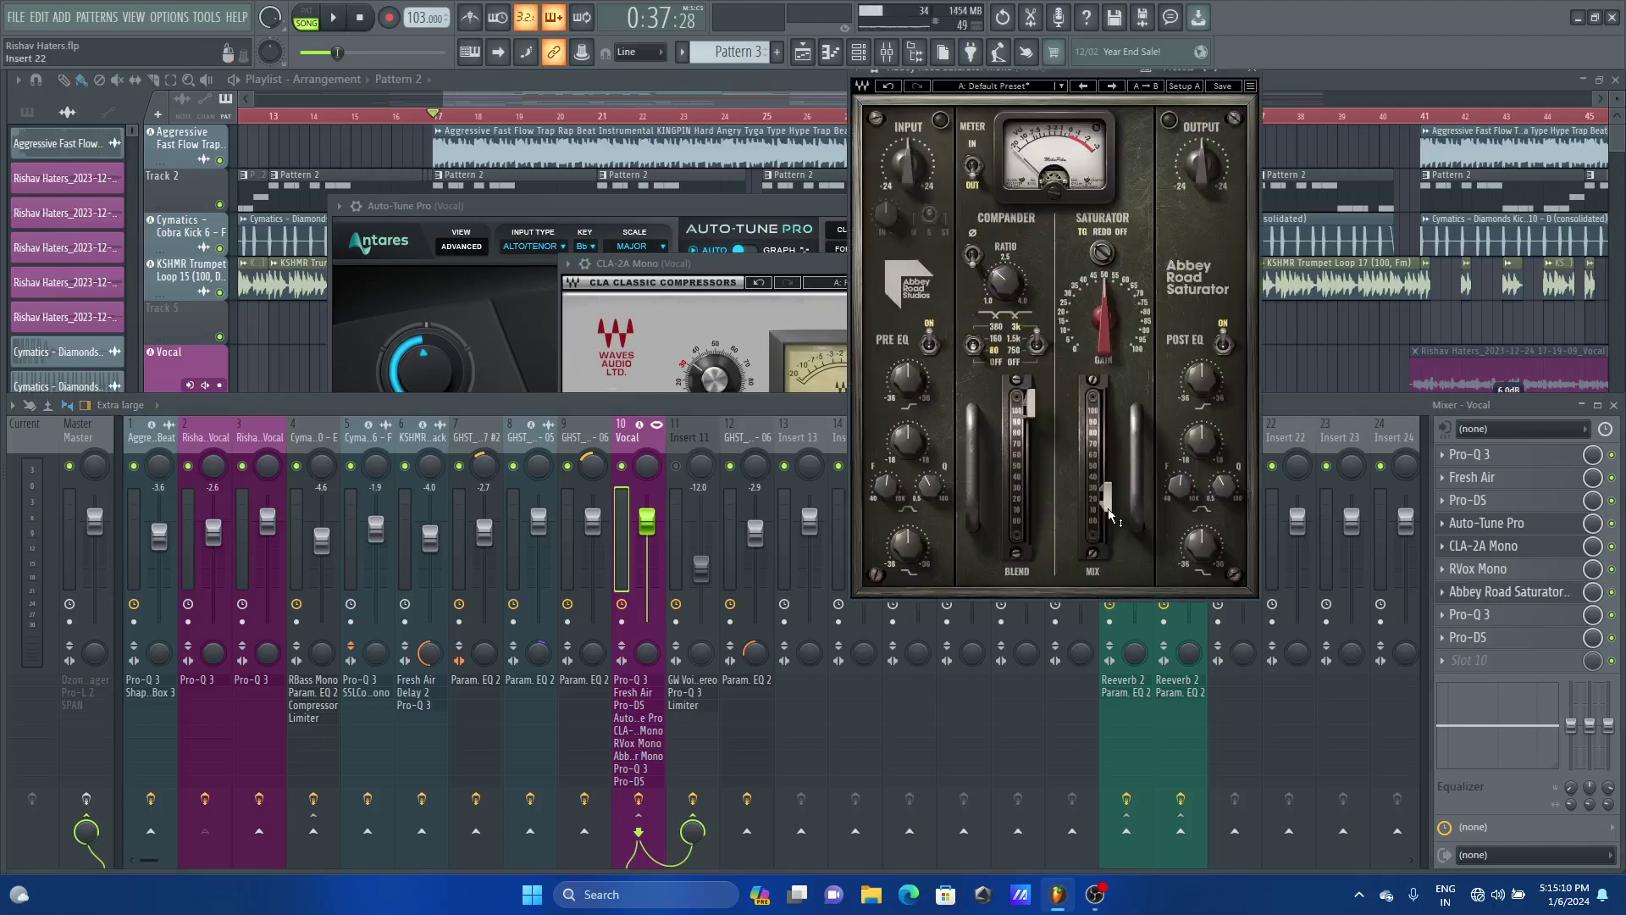
mouse_move(1109, 514)
drag(1110, 514, 1109, 522)
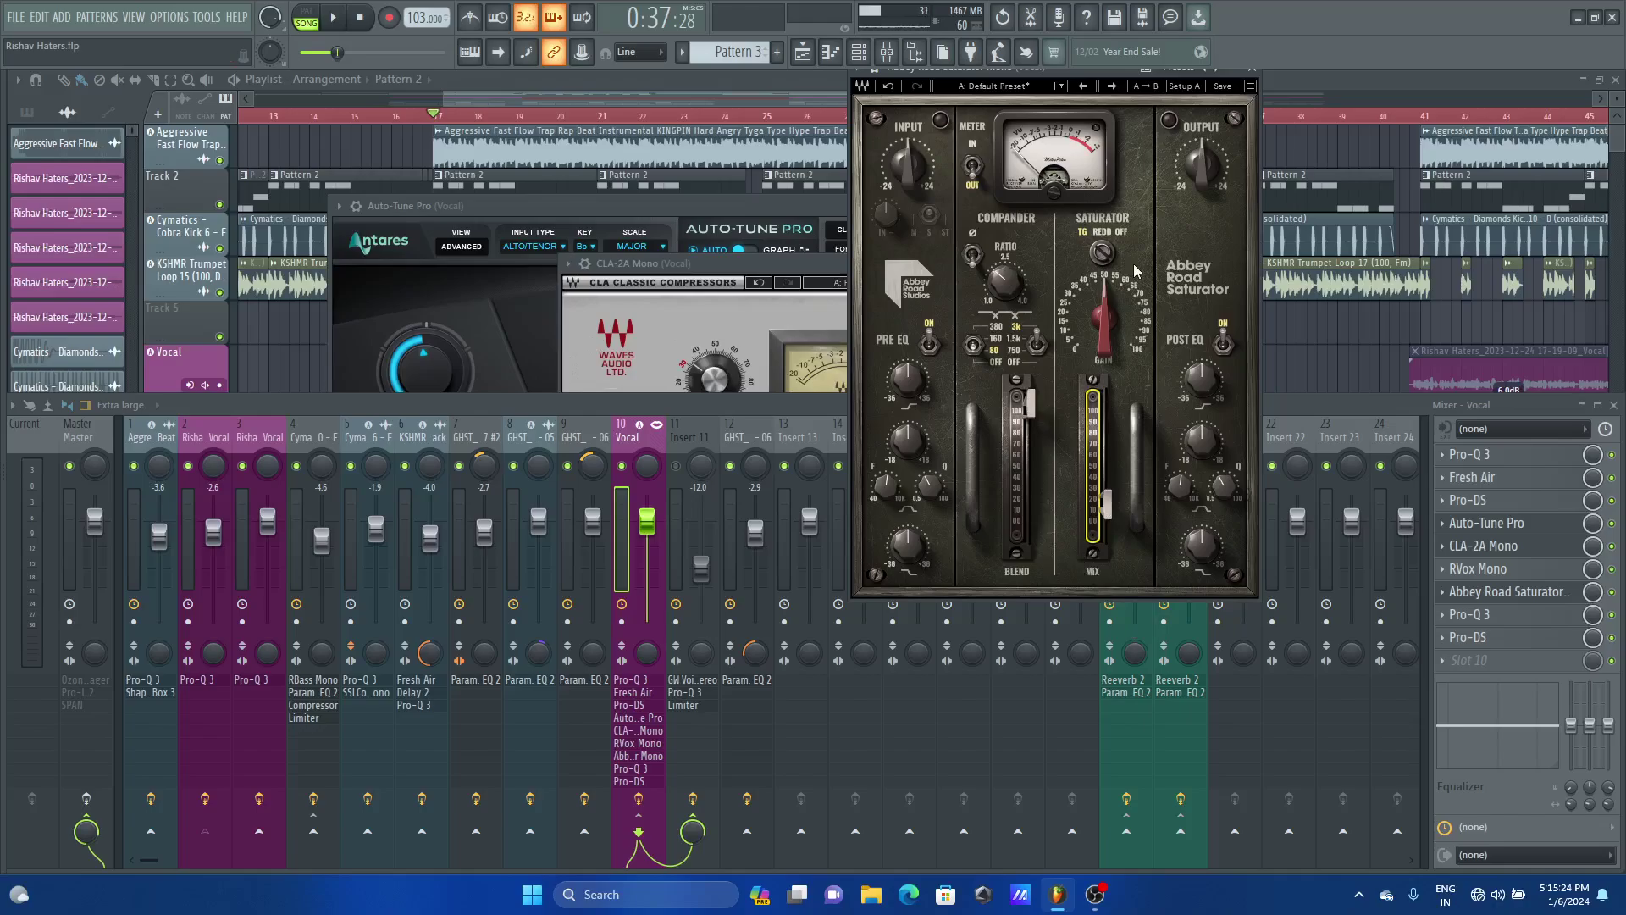
click(1252, 82)
Raise the low-cut frequency in the slot 8 Pro-Q 3, keeping its 12 dB/oct slope, and close the equalizer
click(1514, 615)
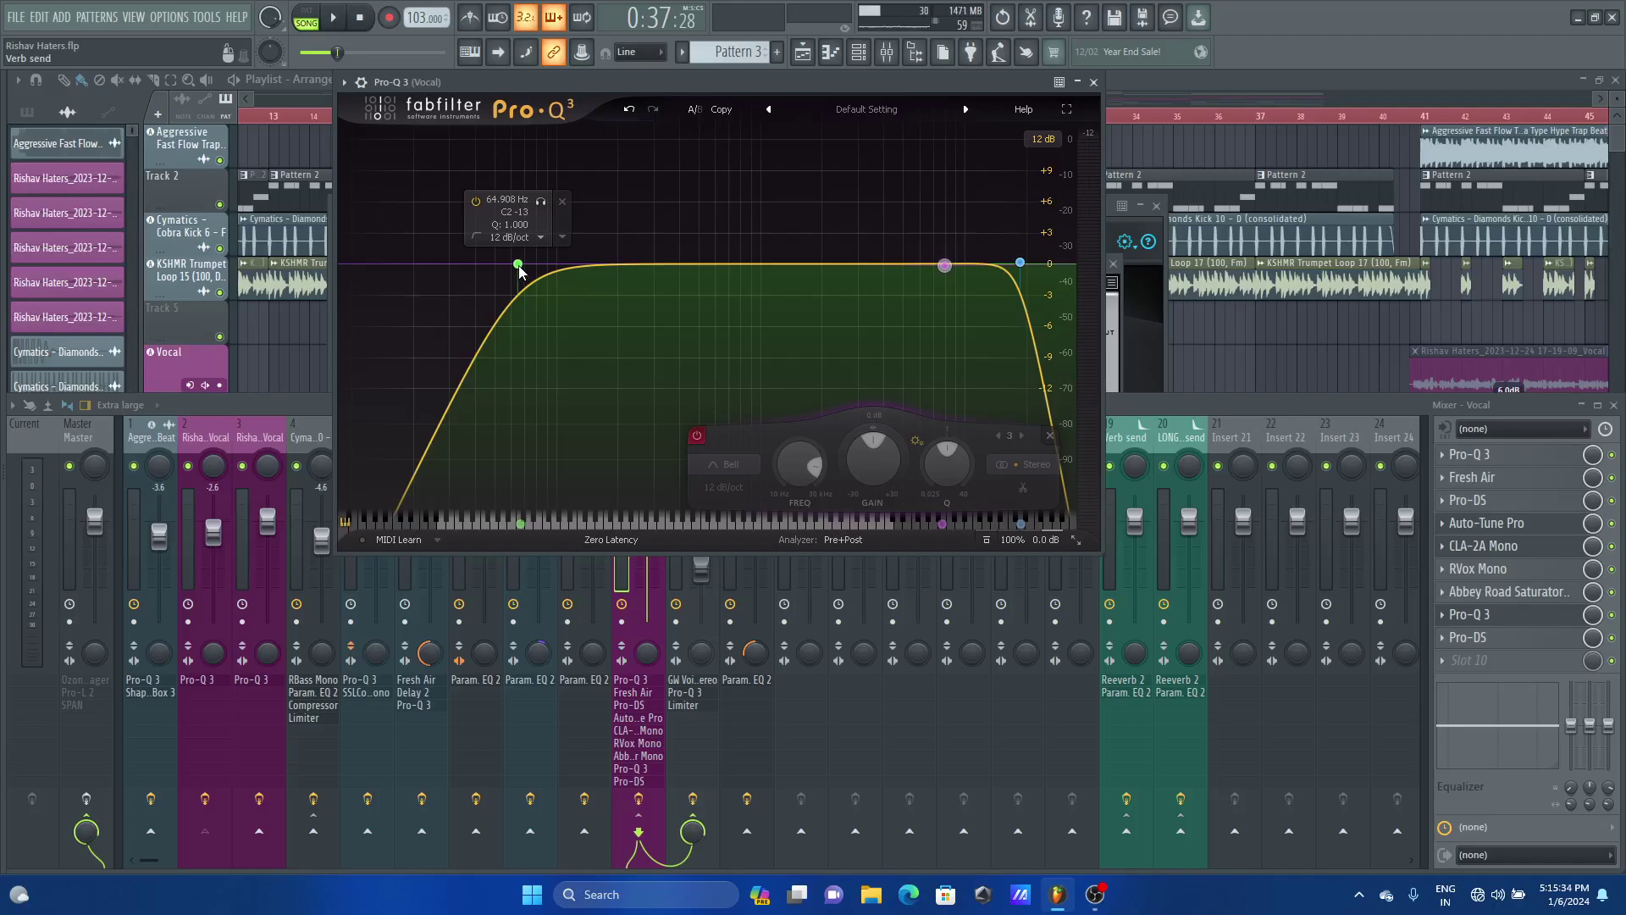
drag(519, 270, 559, 269)
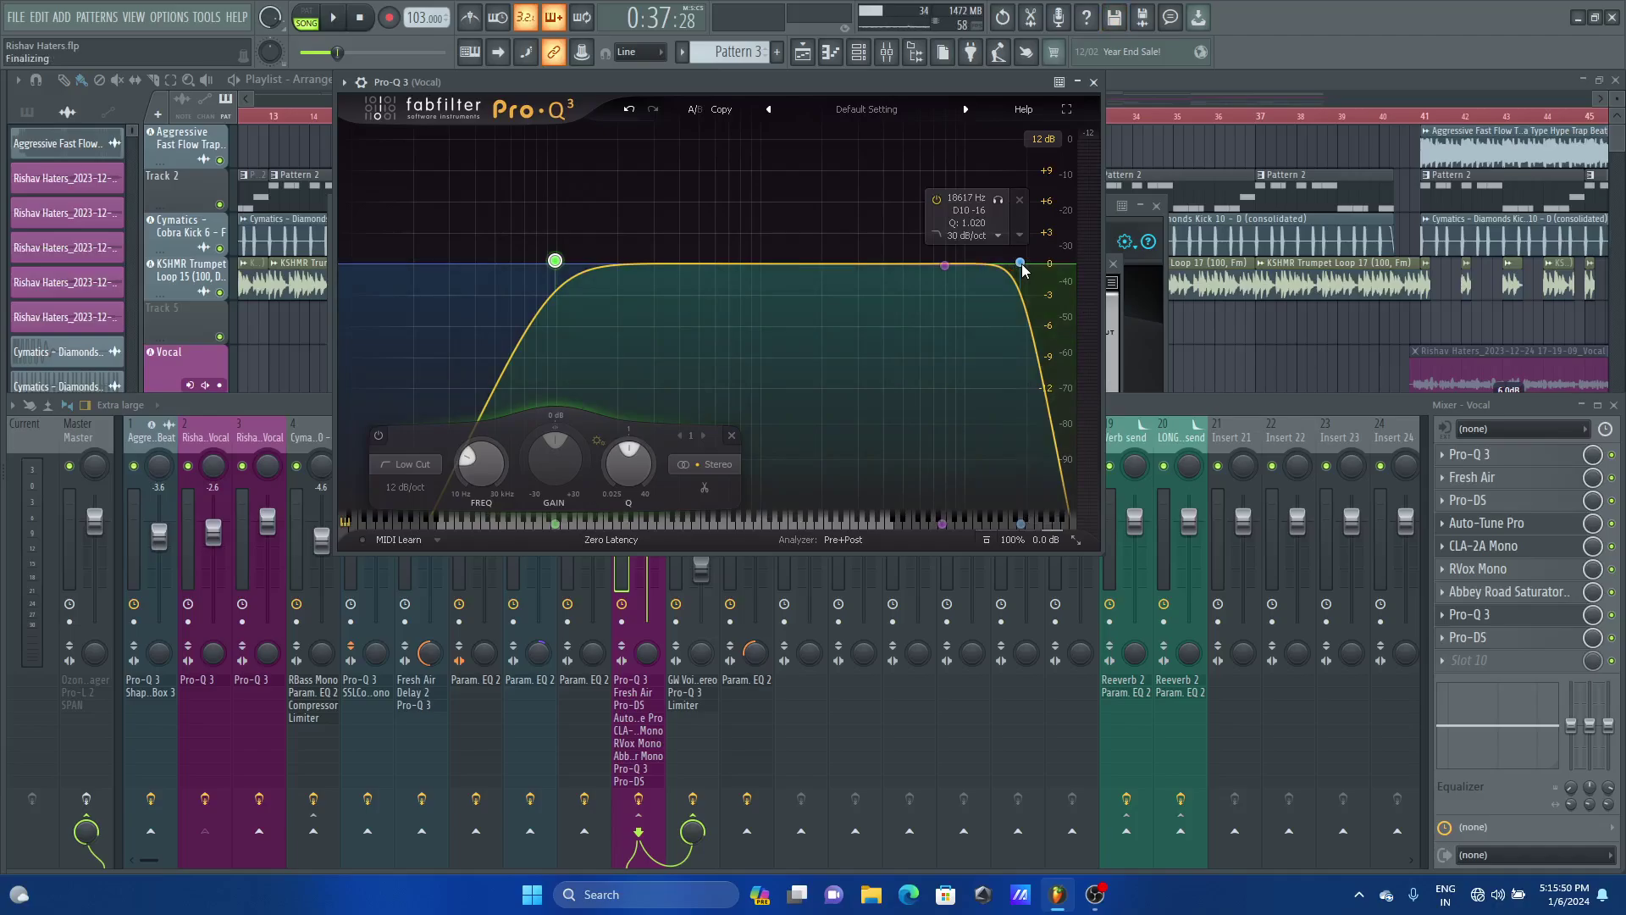
click(1094, 82)
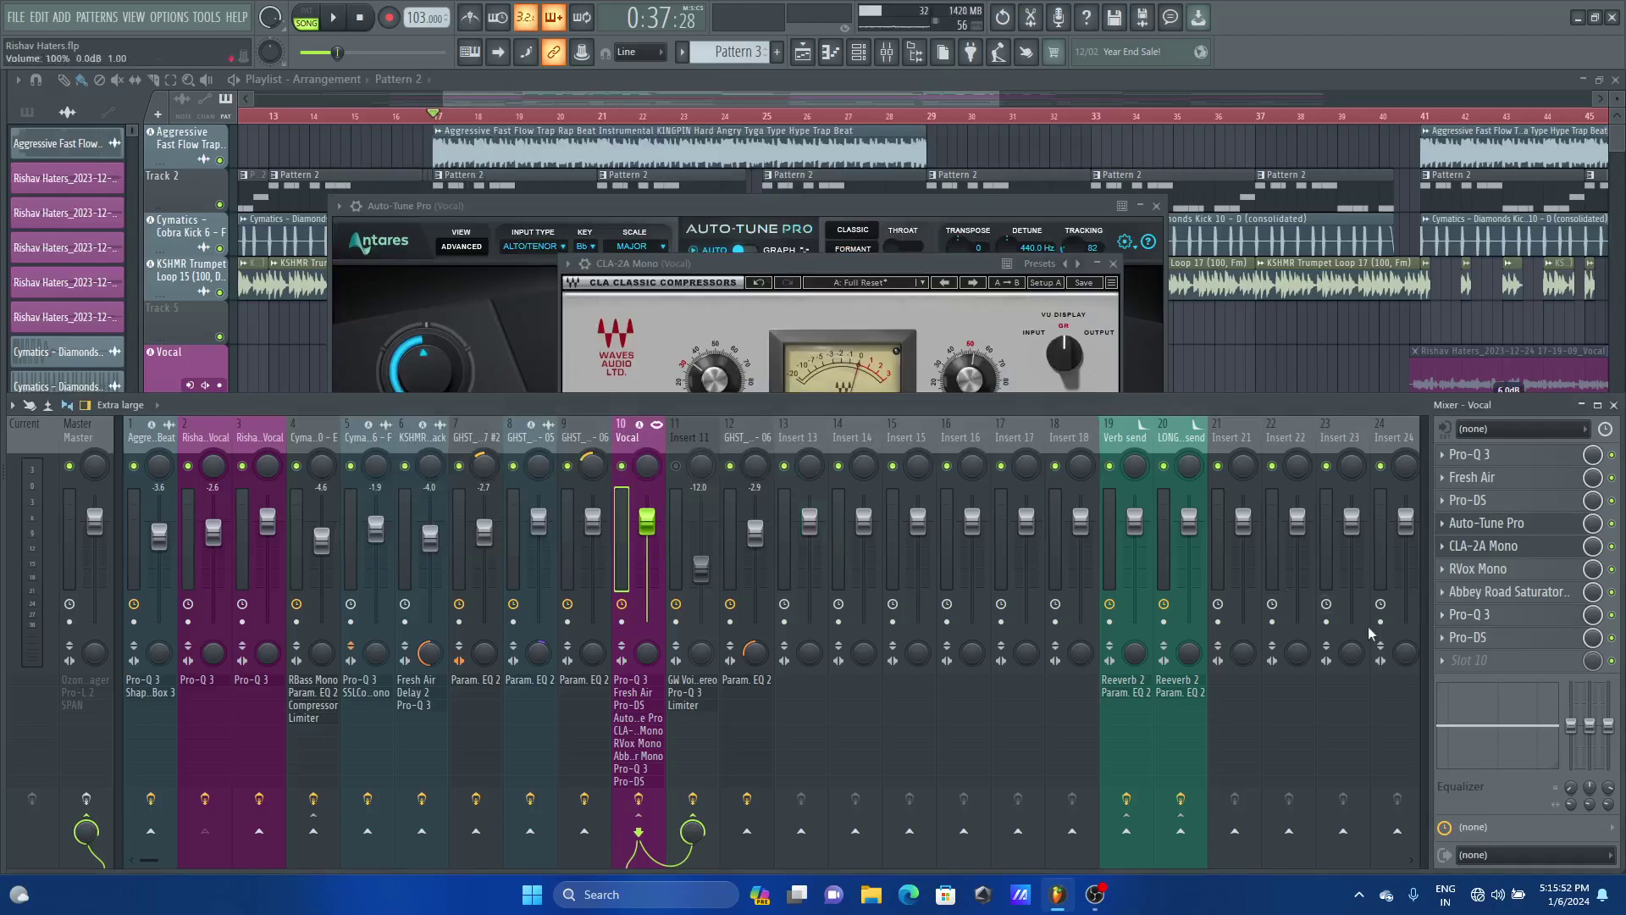
Review the slot 9 Pro-DS, Abbey Road Saturator and slot 8 Pro-Q 3 settings on the Vocal track, closing the saturator and equalizer
click(1521, 642)
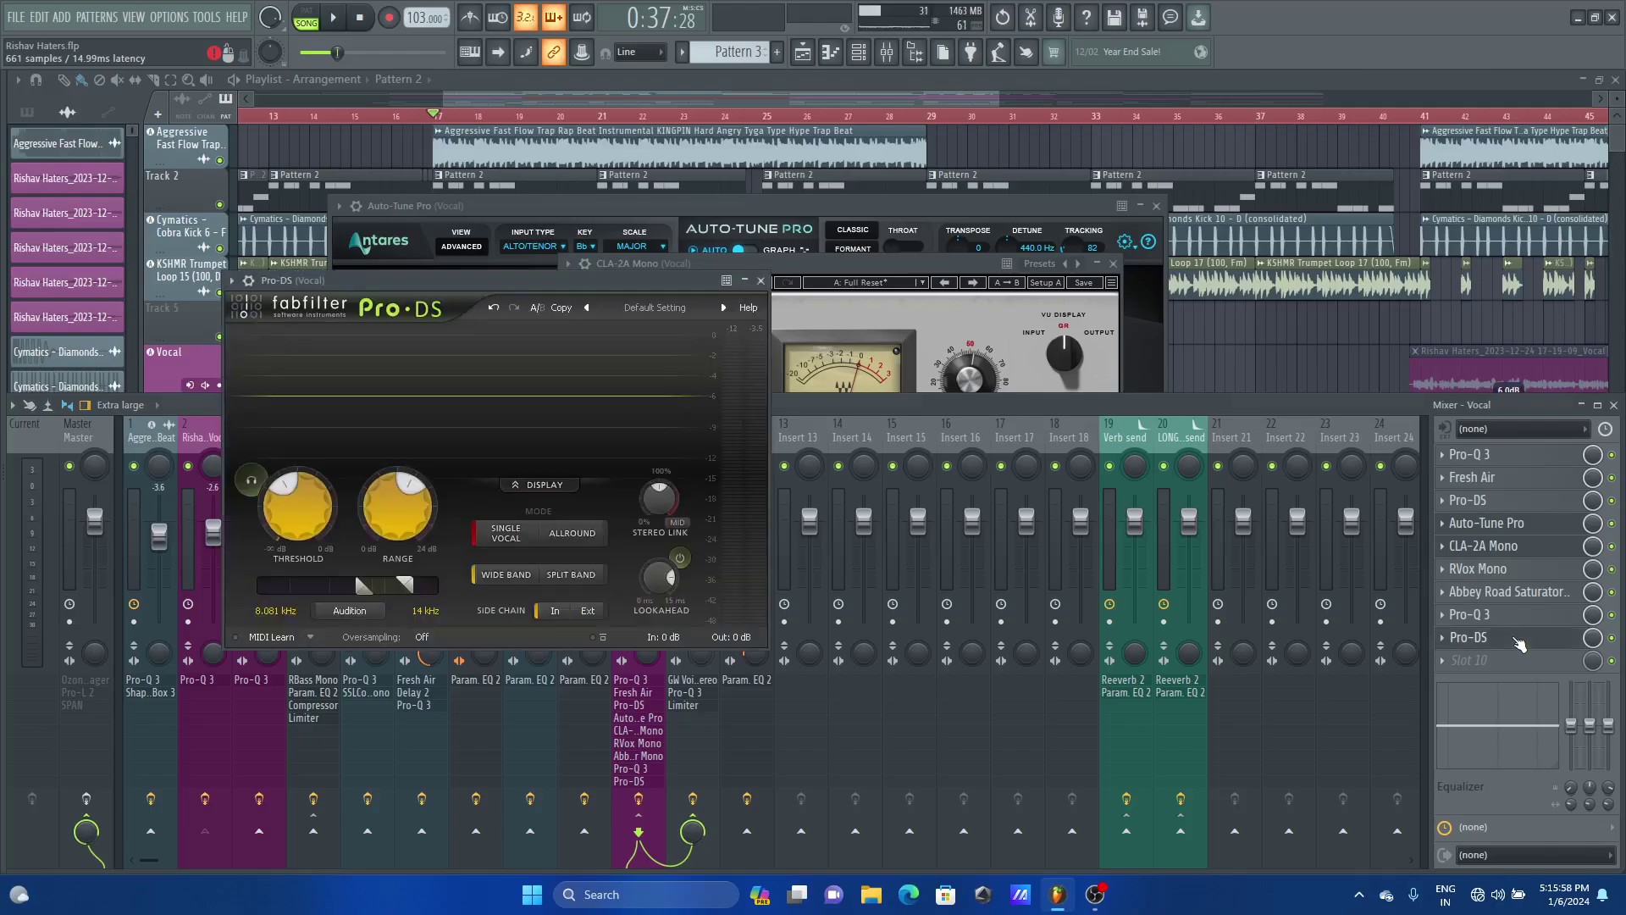
click(1497, 593)
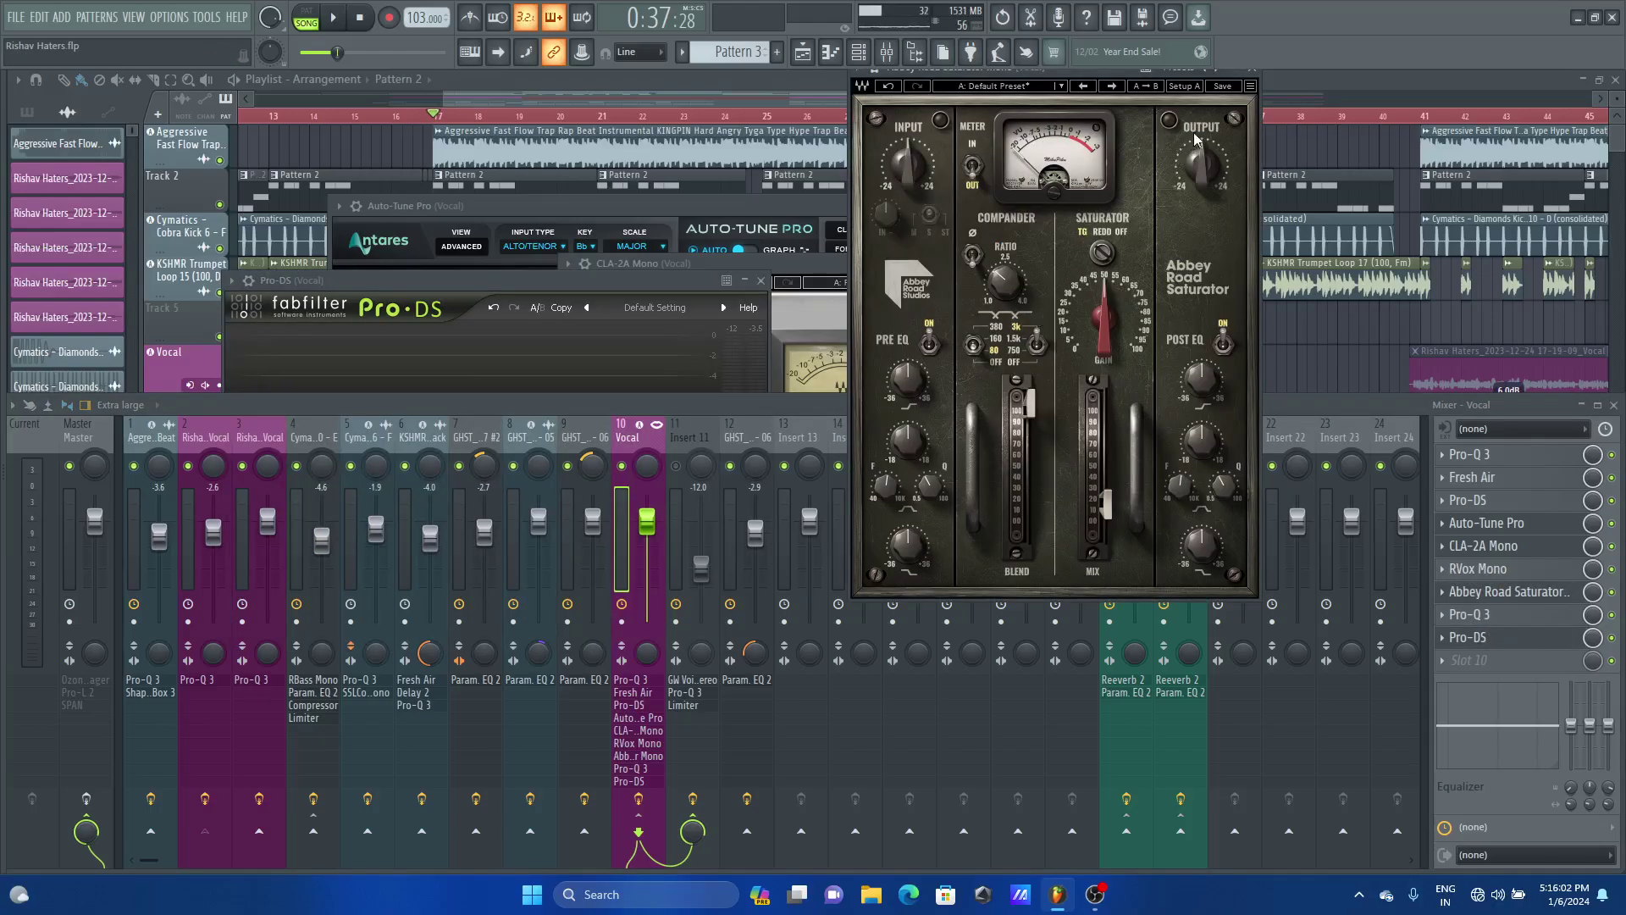
click(1260, 80)
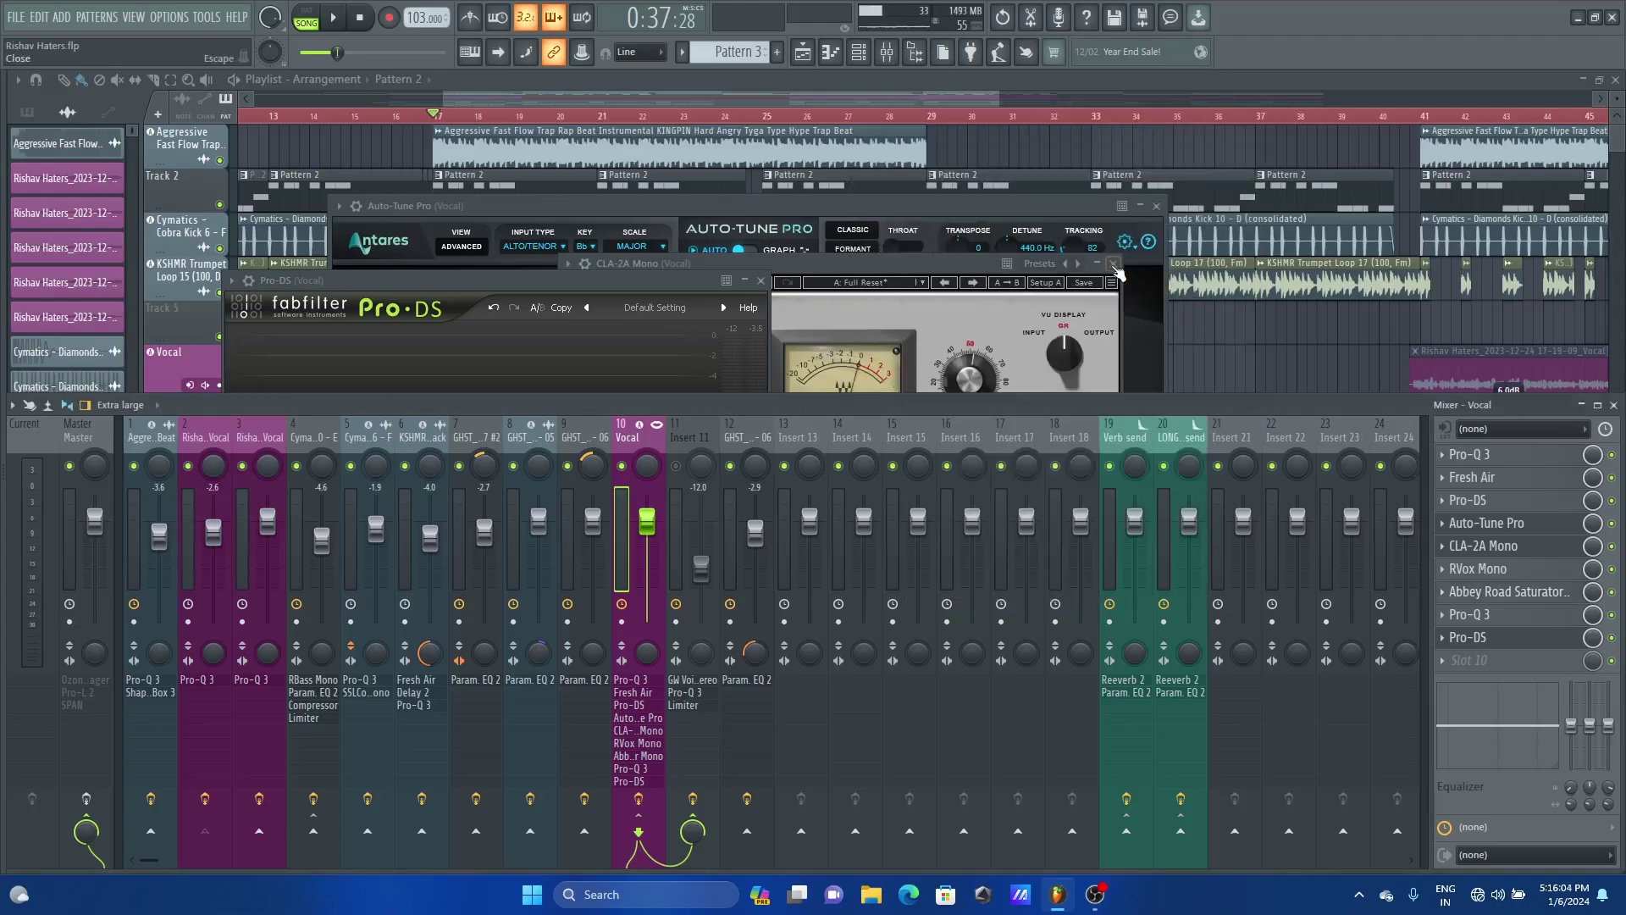
click(1536, 644)
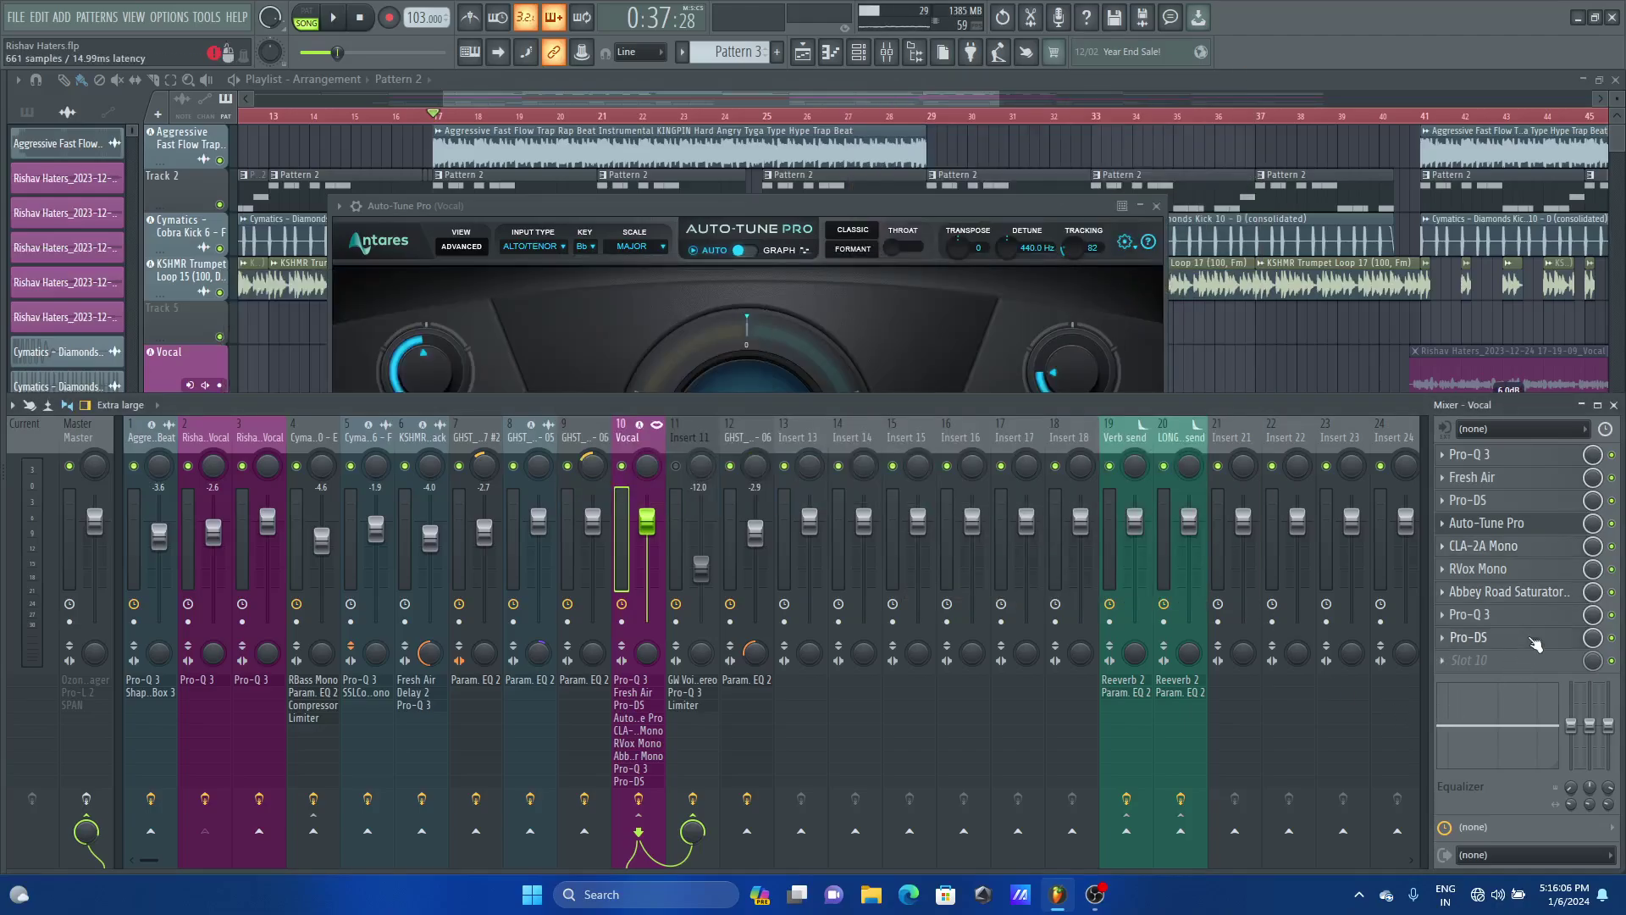
click(1535, 643)
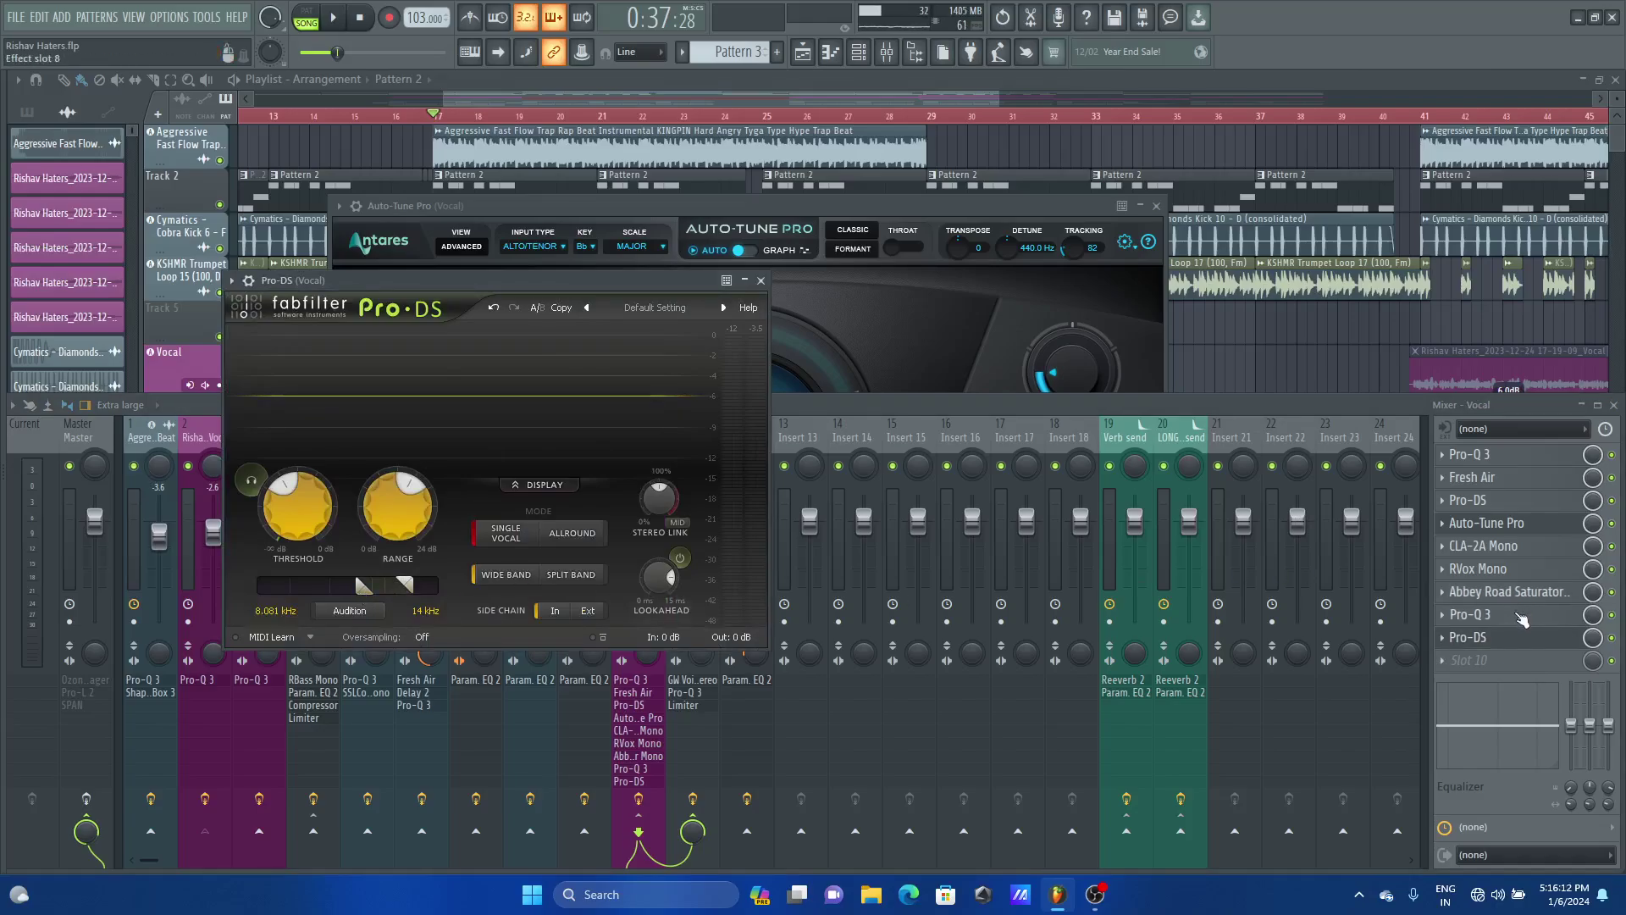
click(1521, 615)
click(1094, 82)
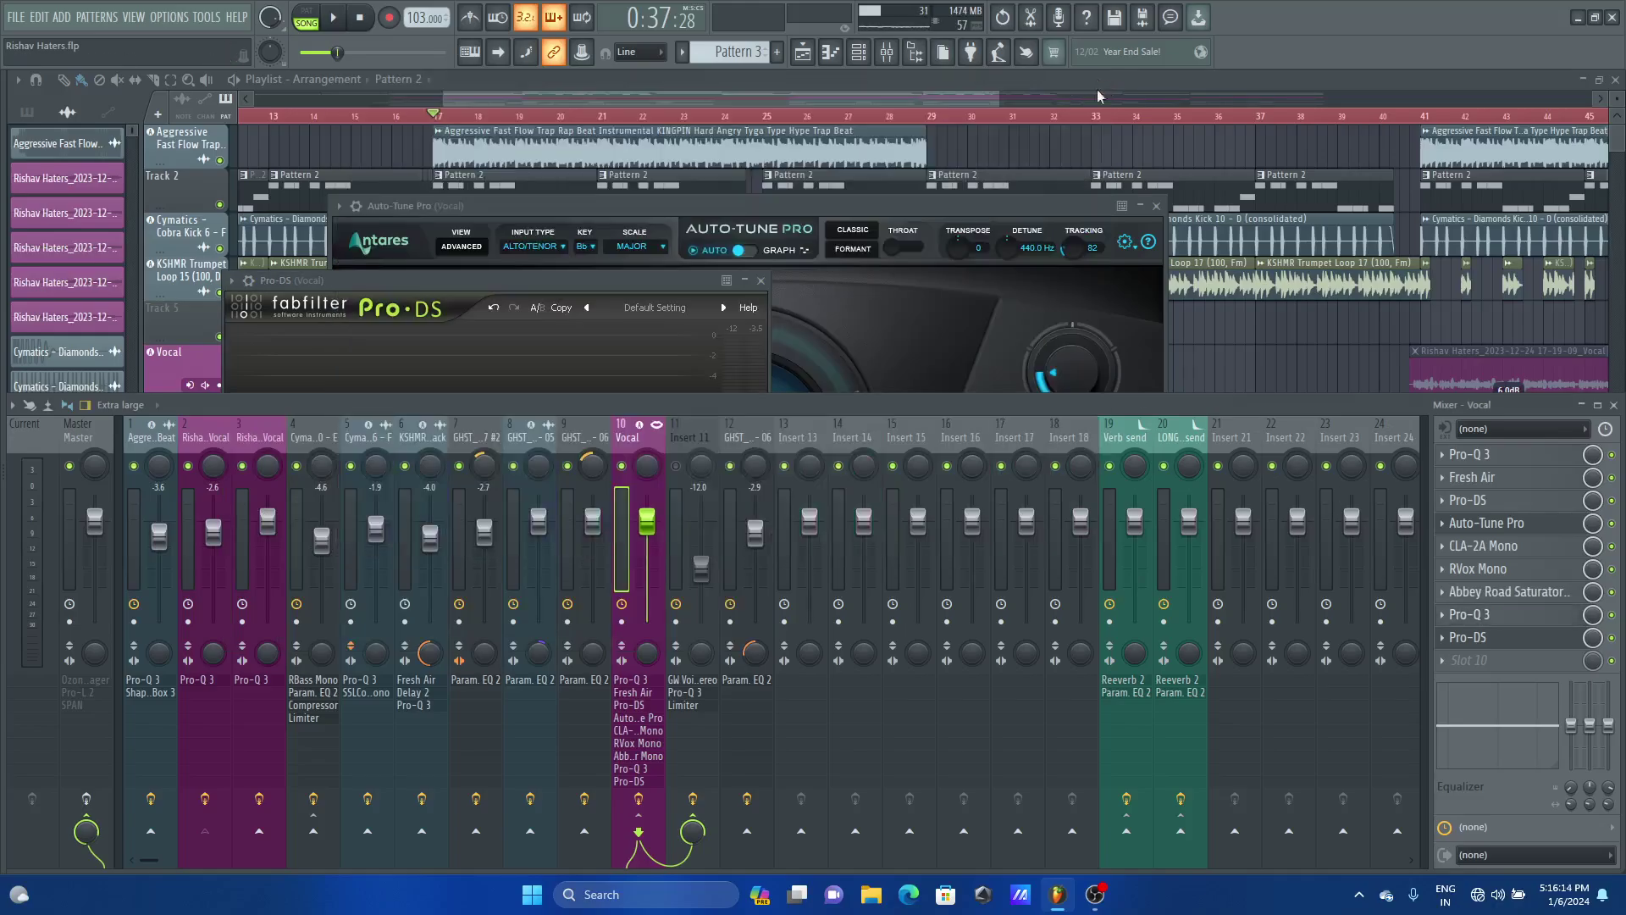
Check the Vocal track's final Pro-DS once more, closing it and the Auto-Tune Pro window
click(1495, 637)
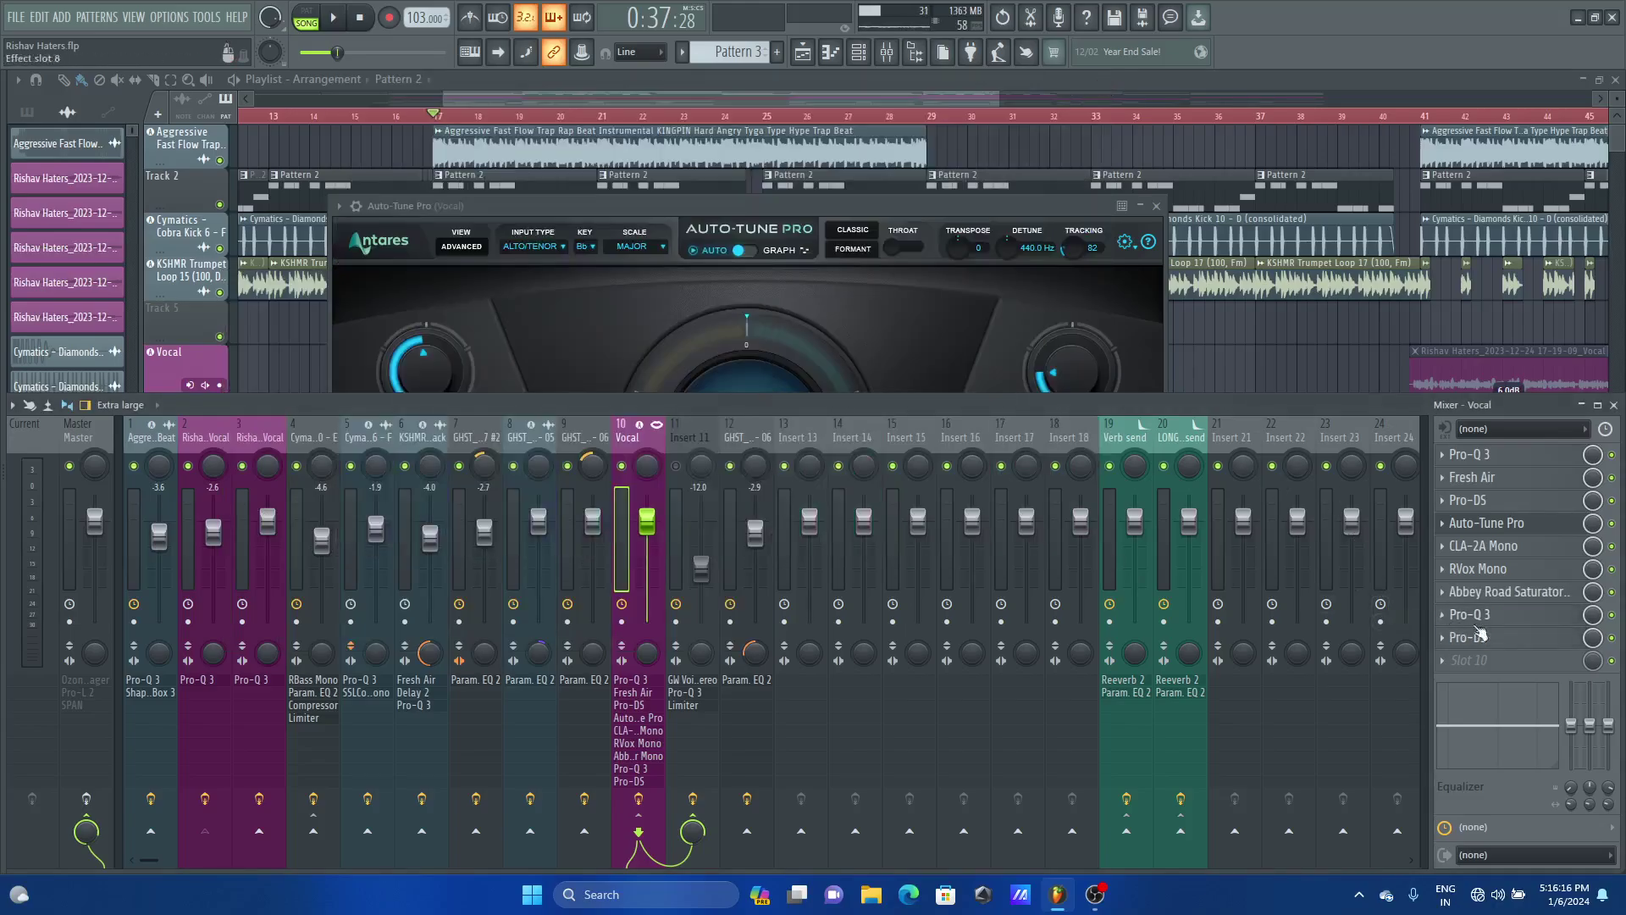
click(1512, 640)
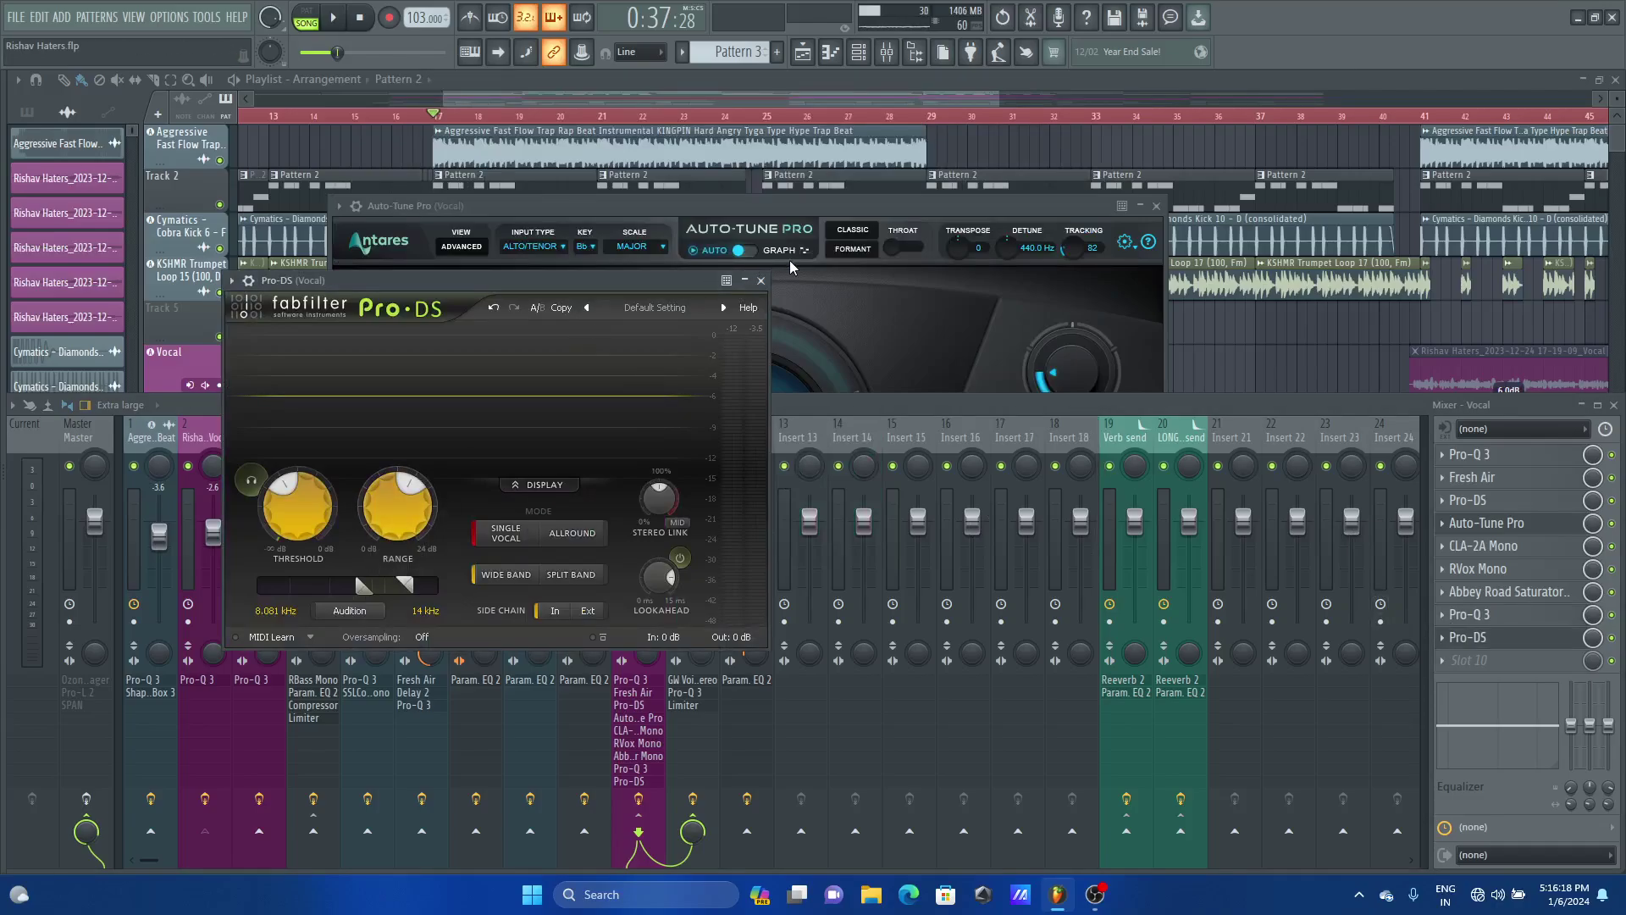
click(763, 280)
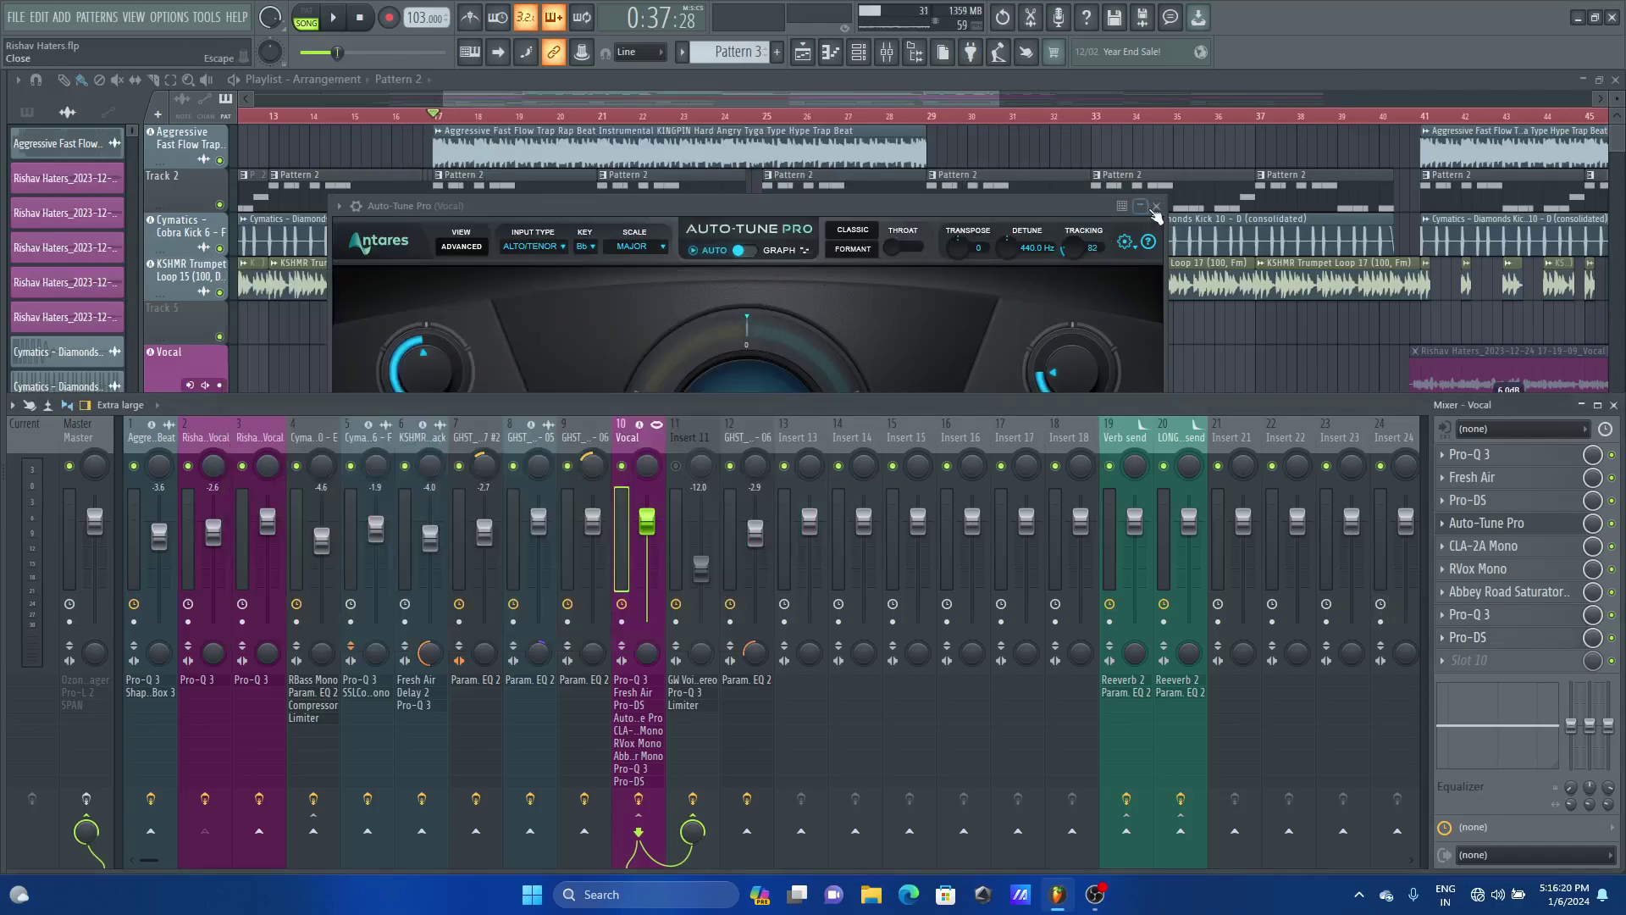
click(1157, 207)
click(1159, 208)
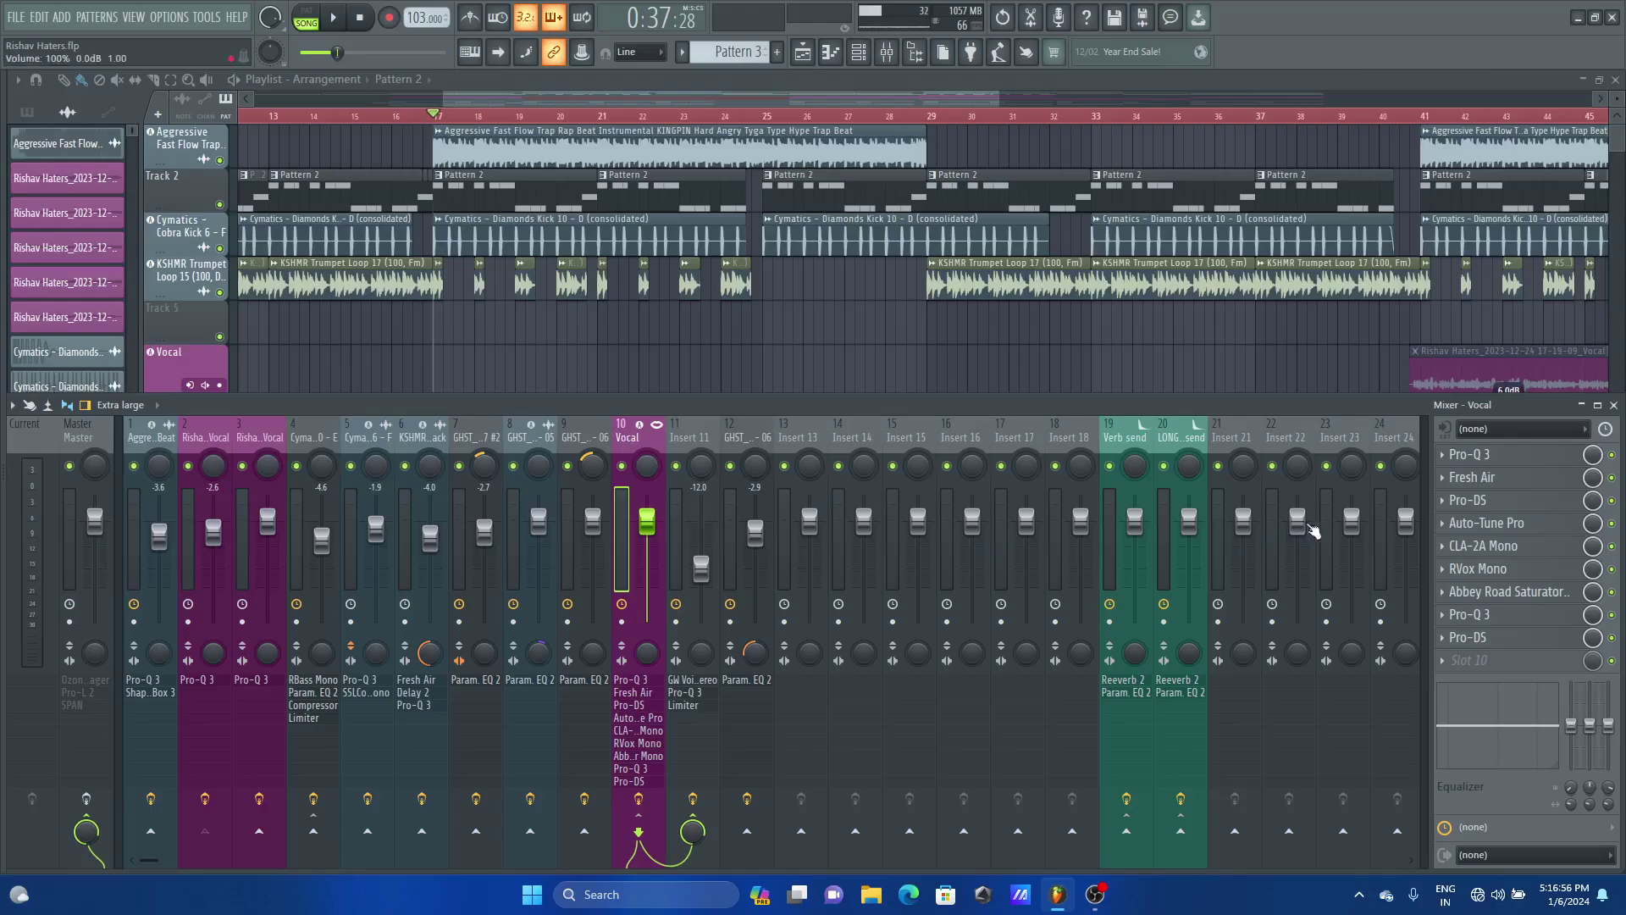
Check the first Pro-Q 3's curve and move the empty slot 10 to the top of the Vocal effect chain
click(1515, 458)
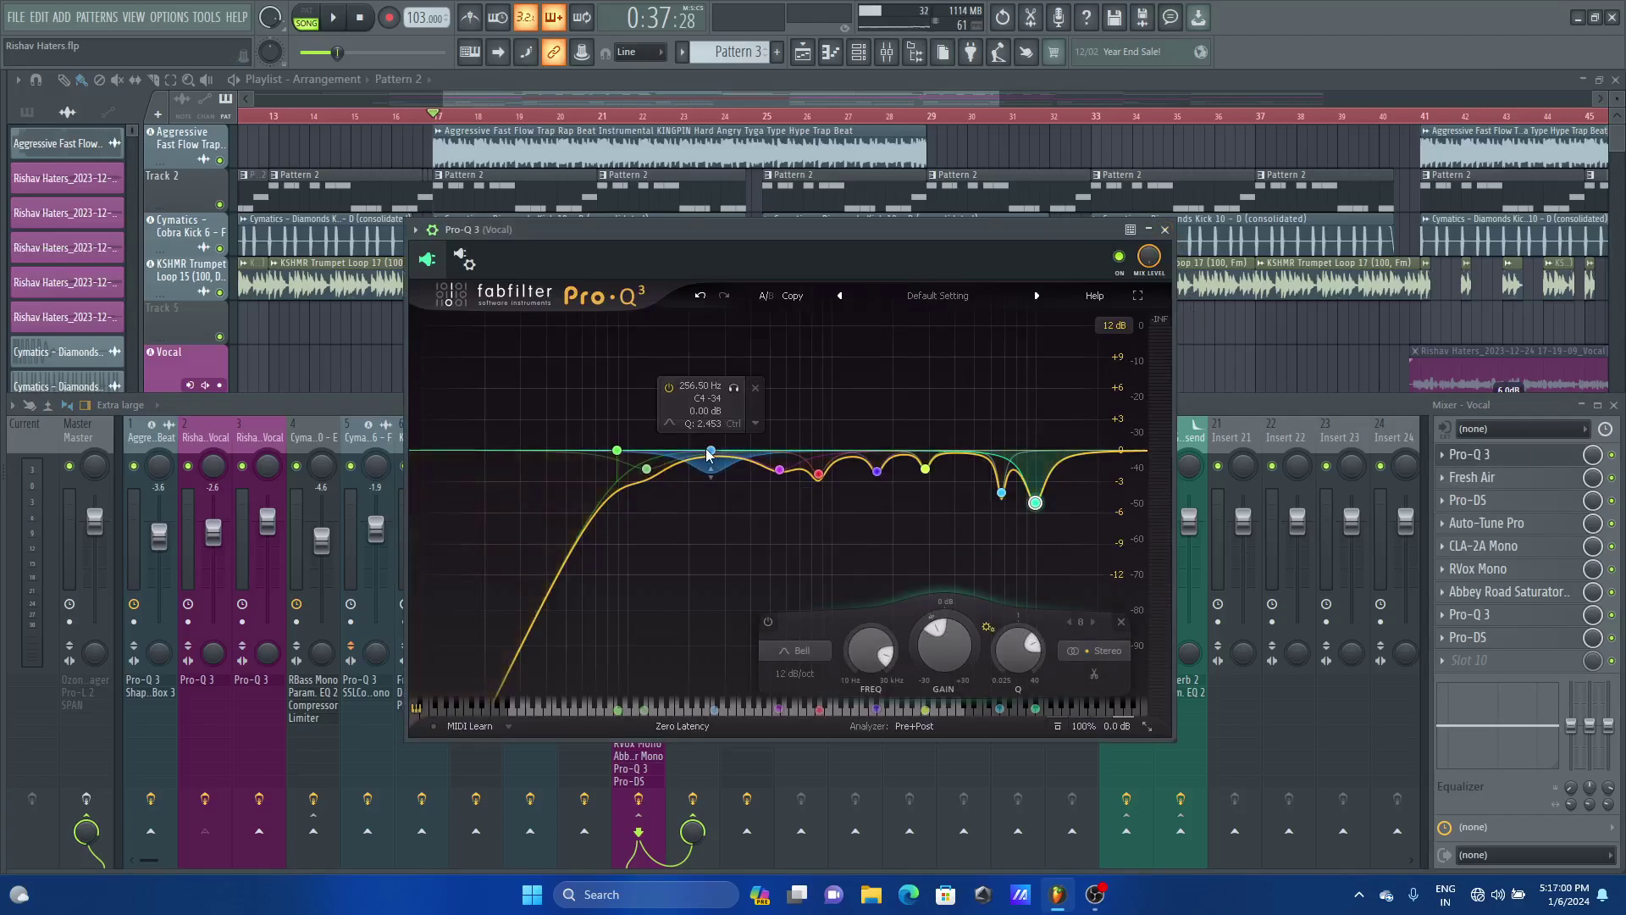
click(1166, 230)
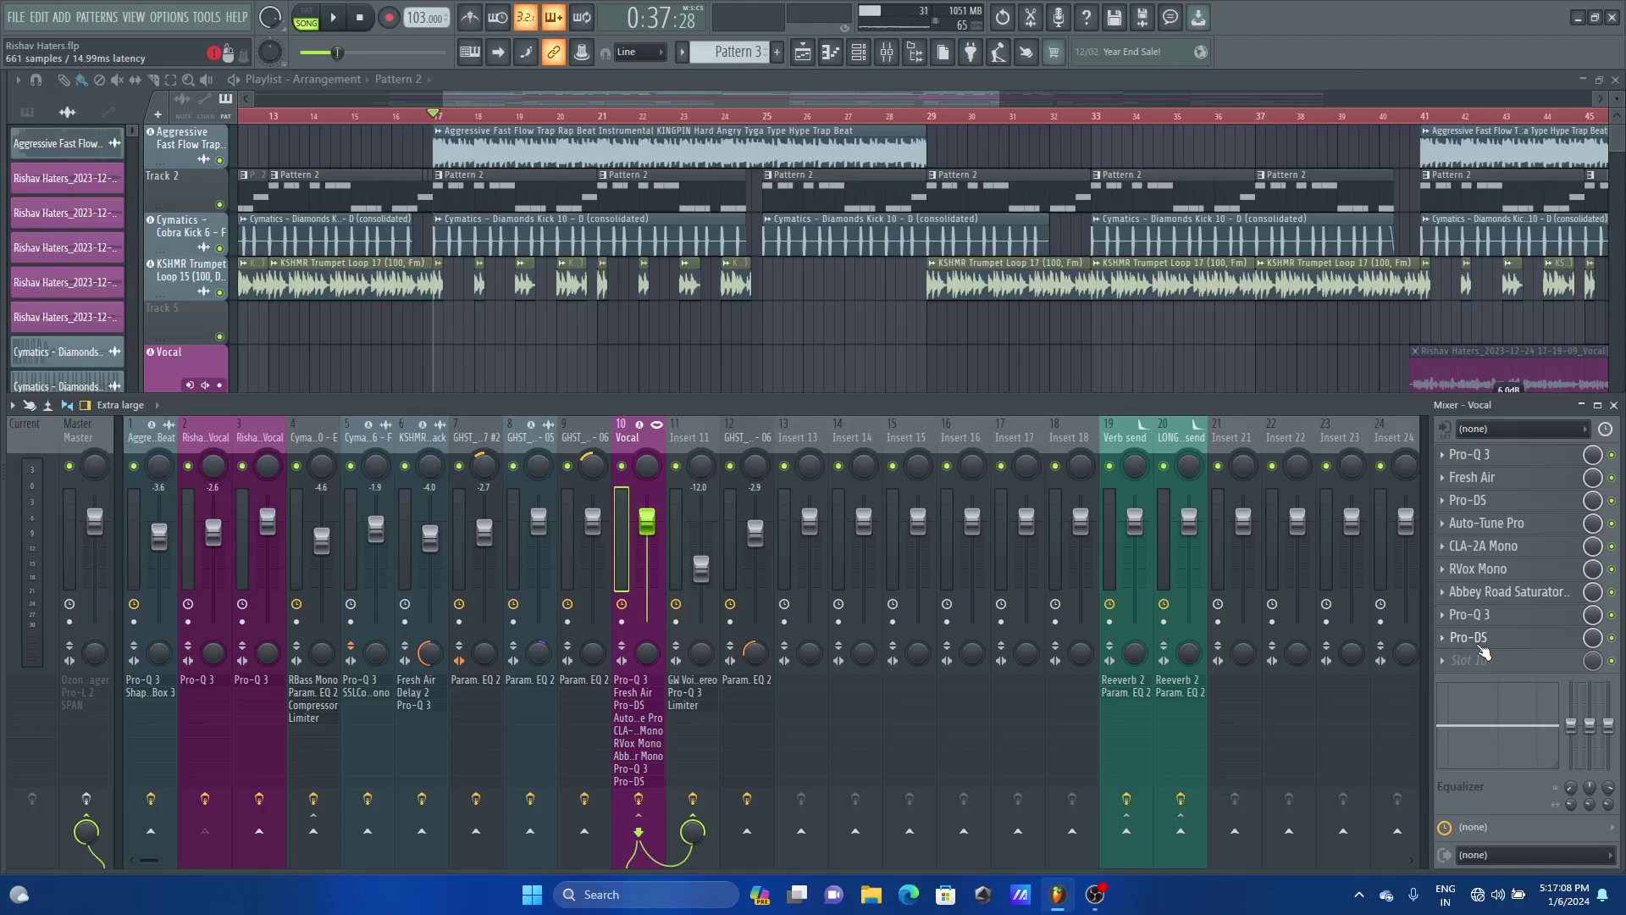
drag(1482, 654, 1494, 457)
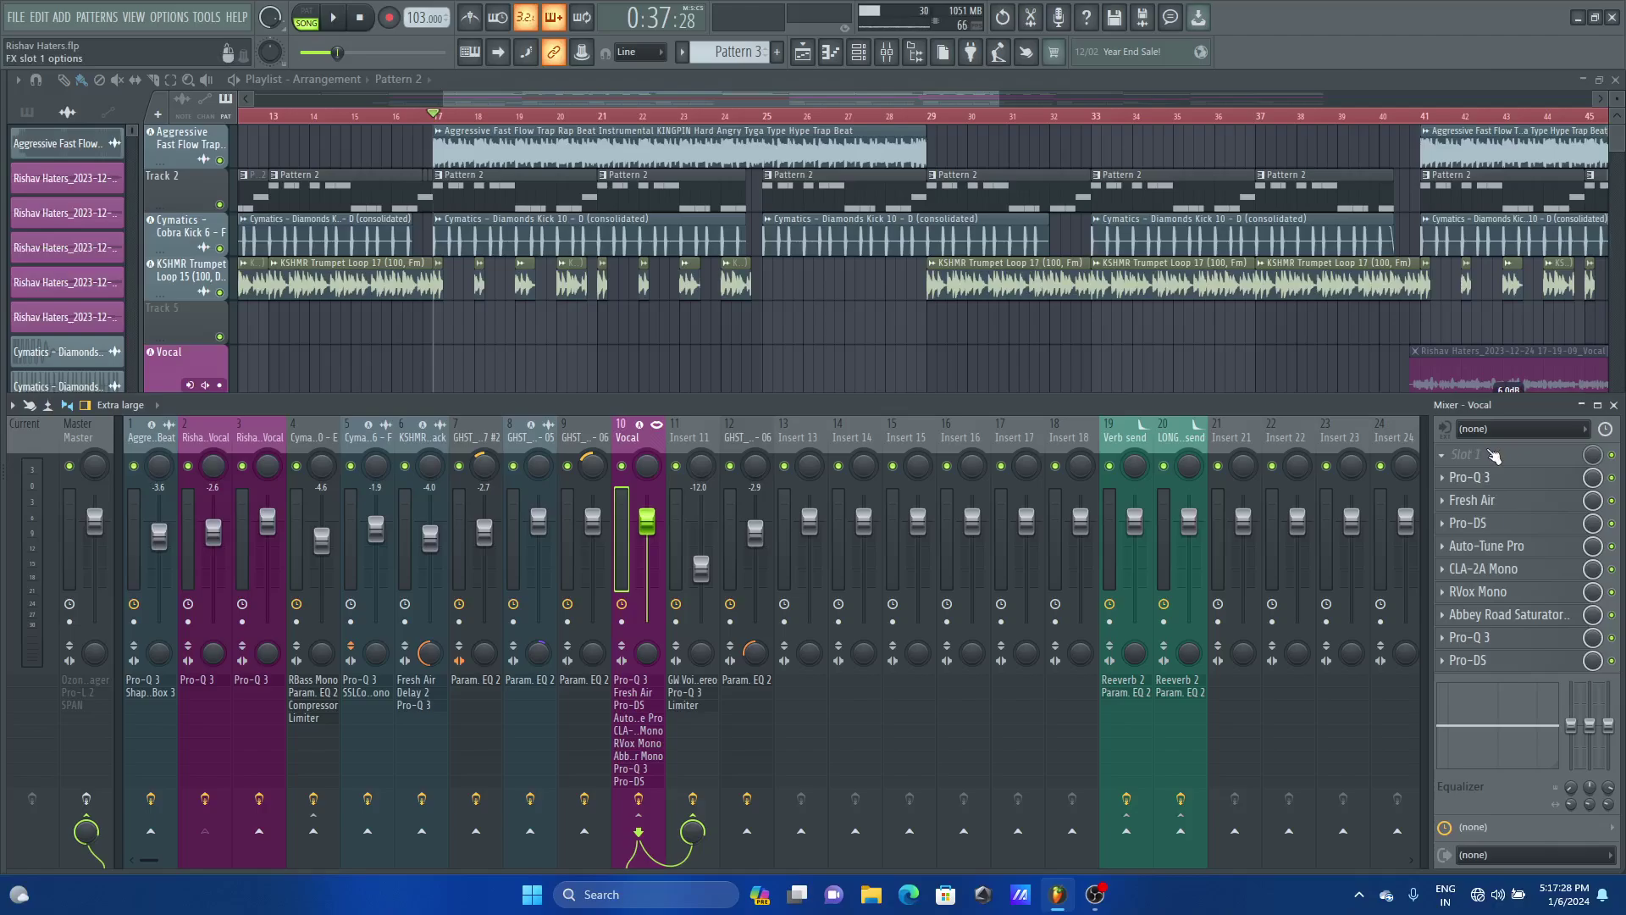
Load pureEQ into the empty first slot of the Vocal track and compare it with the Pro-Q 3 below it
click(1494, 456)
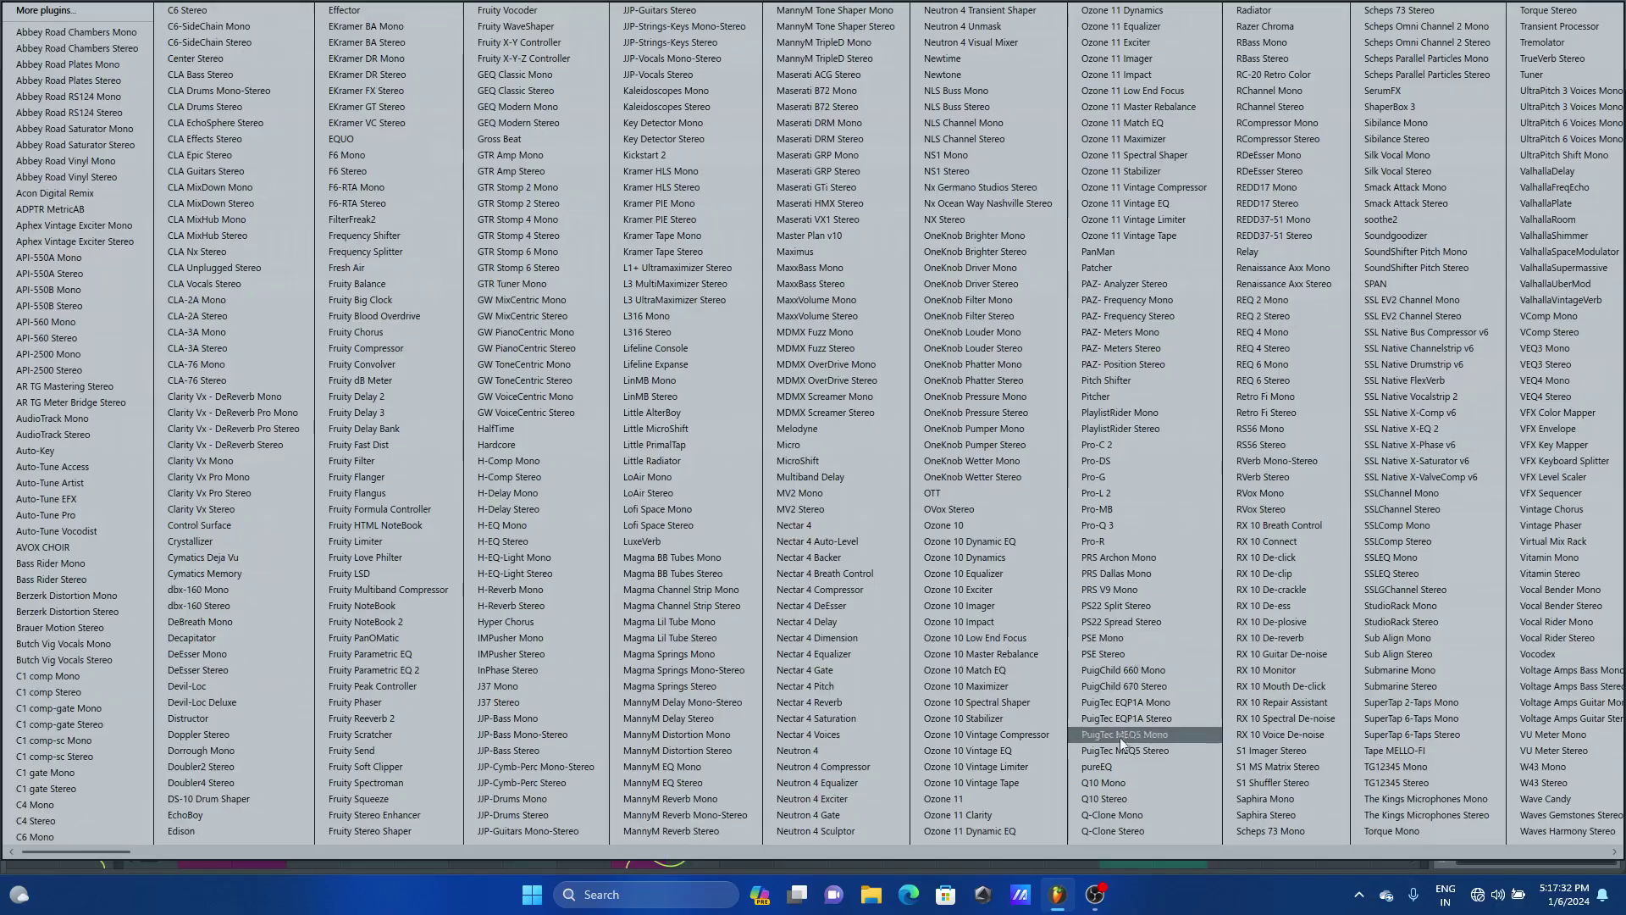
click(1115, 765)
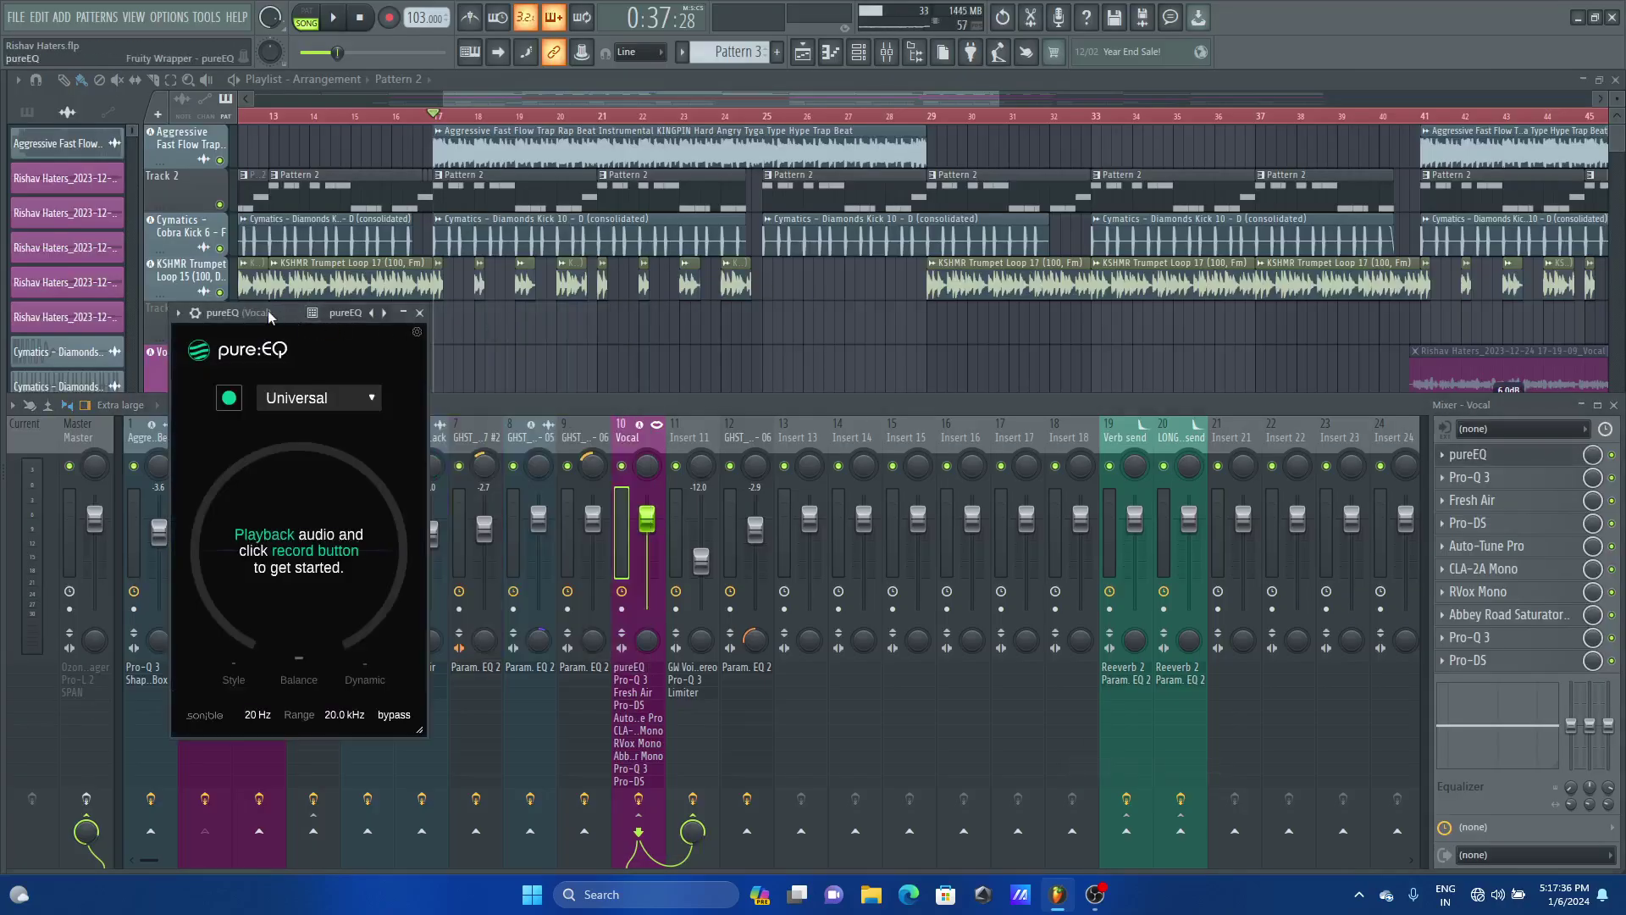
drag(268, 310, 716, 265)
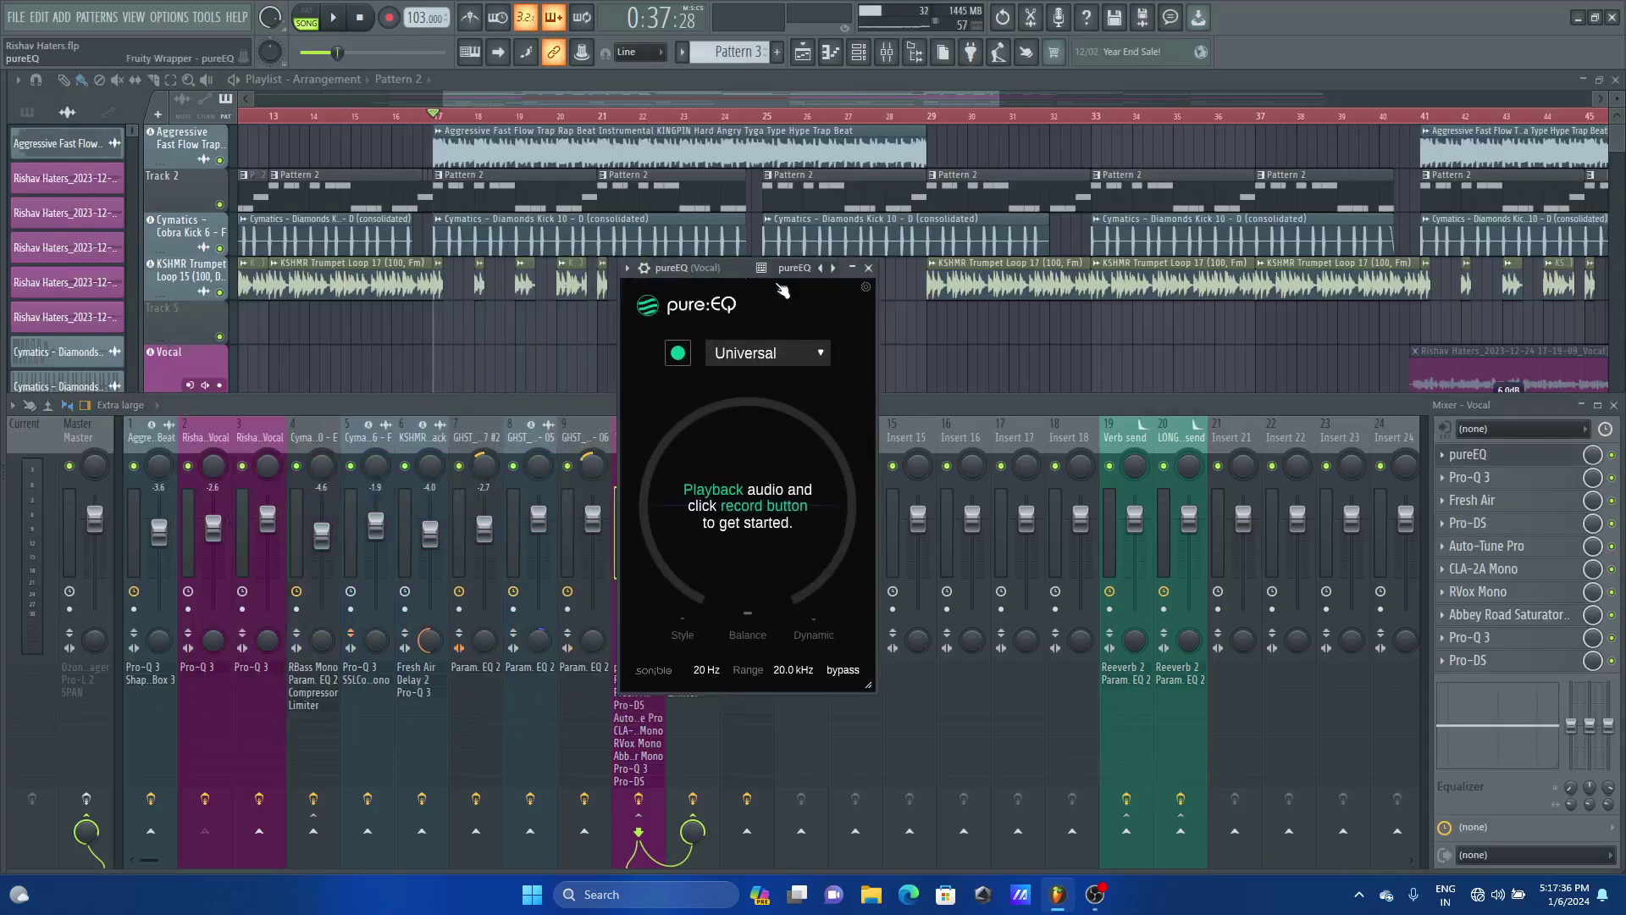
click(1492, 477)
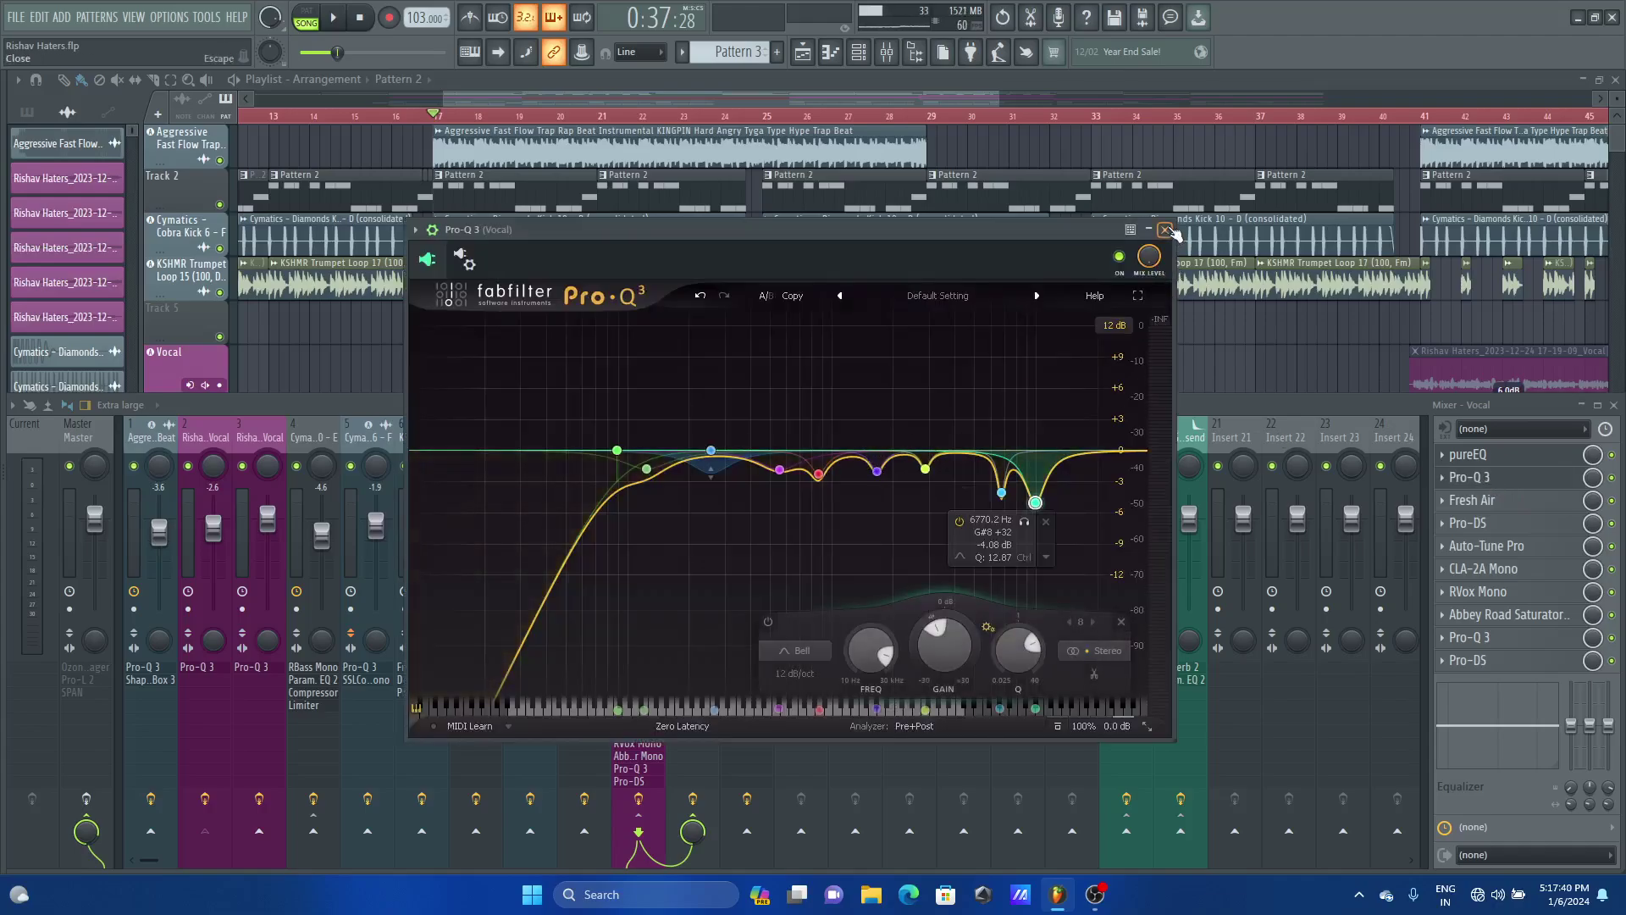
click(1173, 227)
Have pureEQ record and analyze the vocal during playback using the Universal profile
click(720, 266)
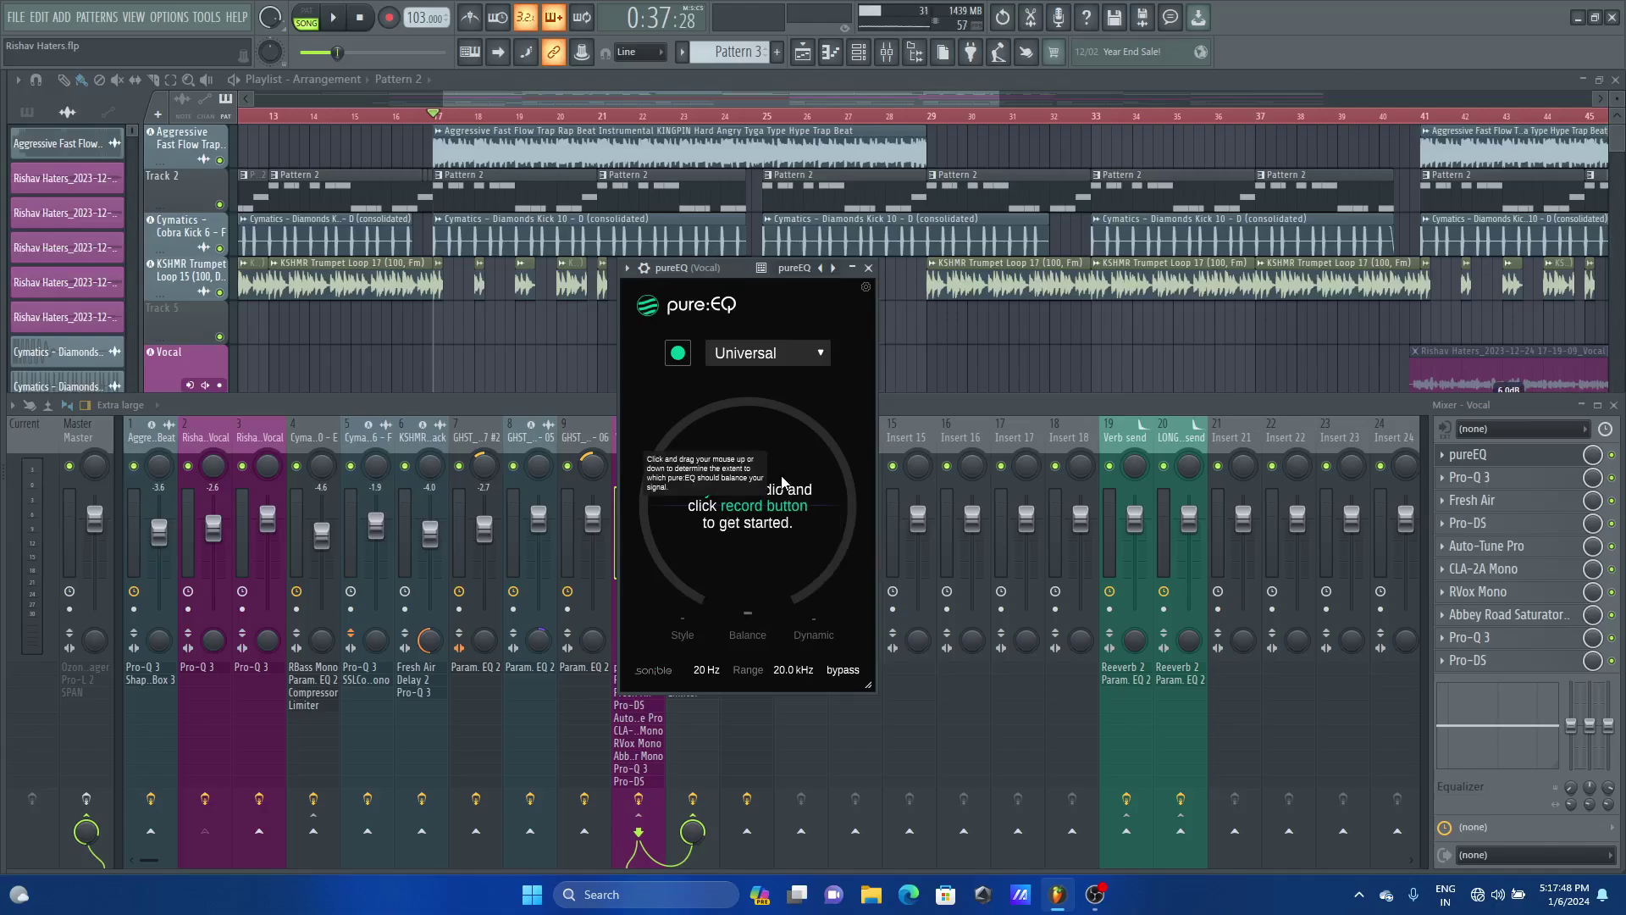
click(680, 353)
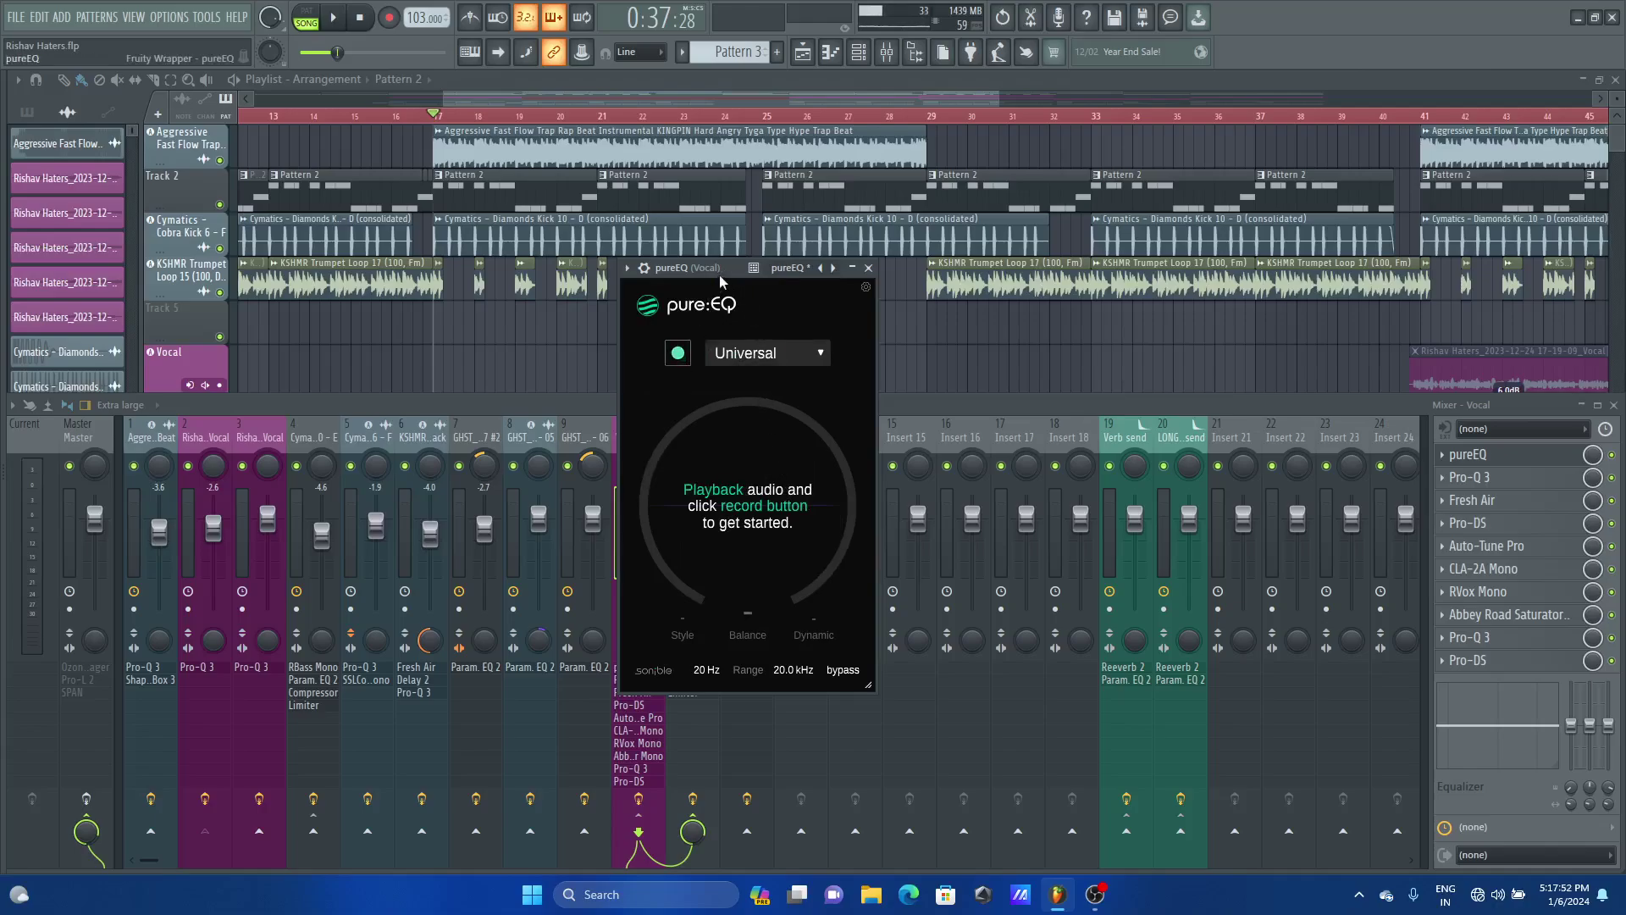
drag(719, 275, 750, 269)
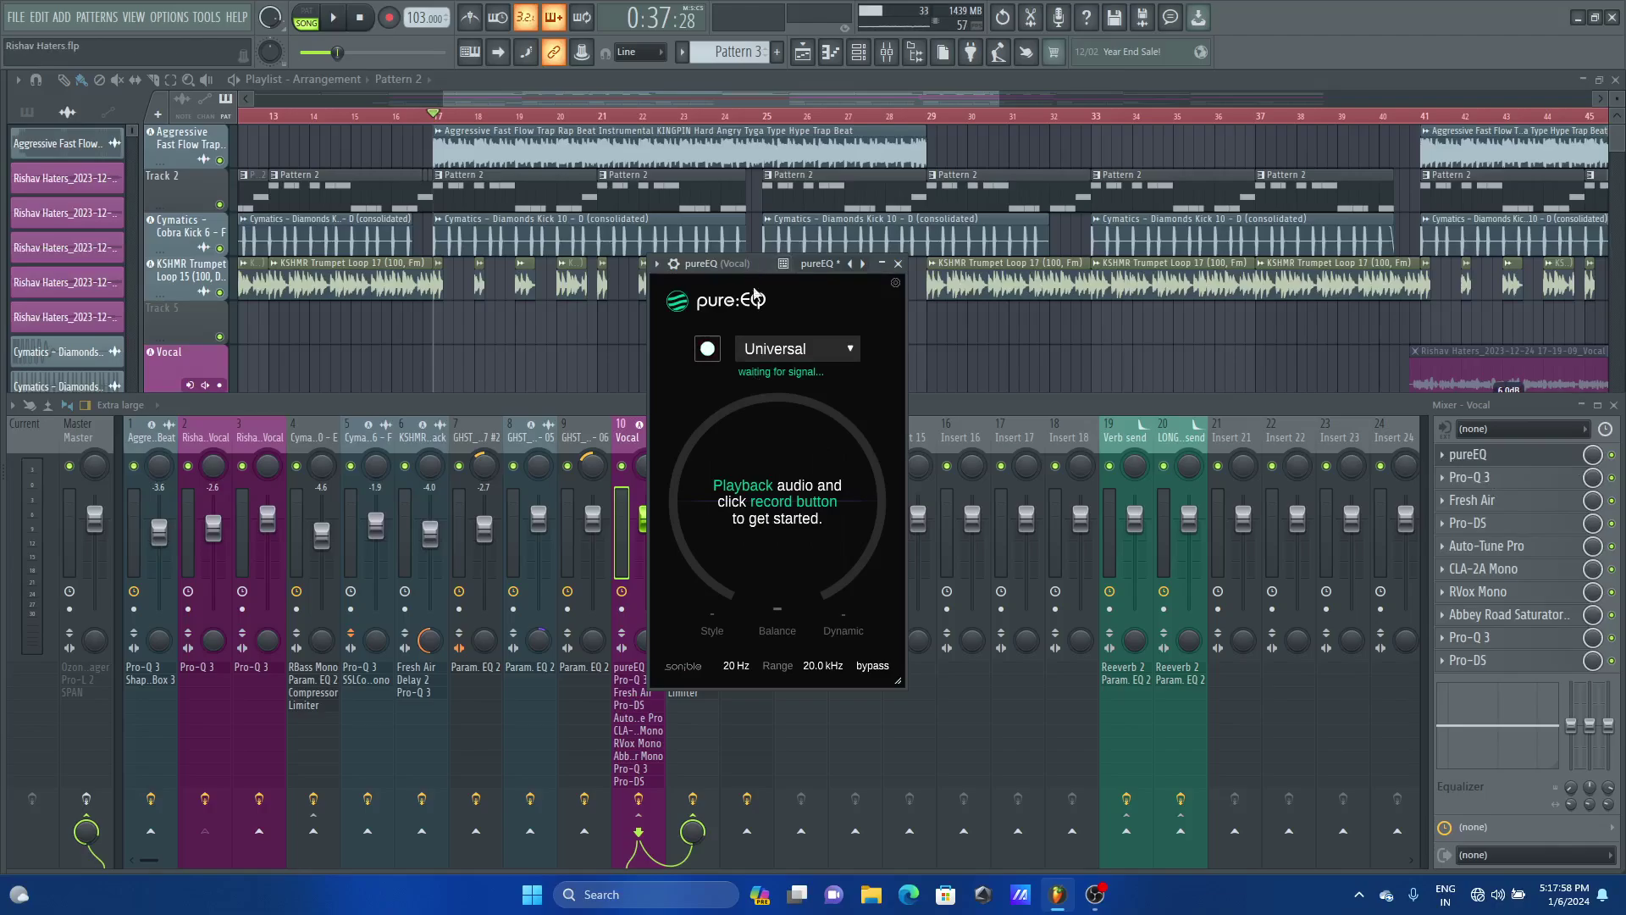
key(space)
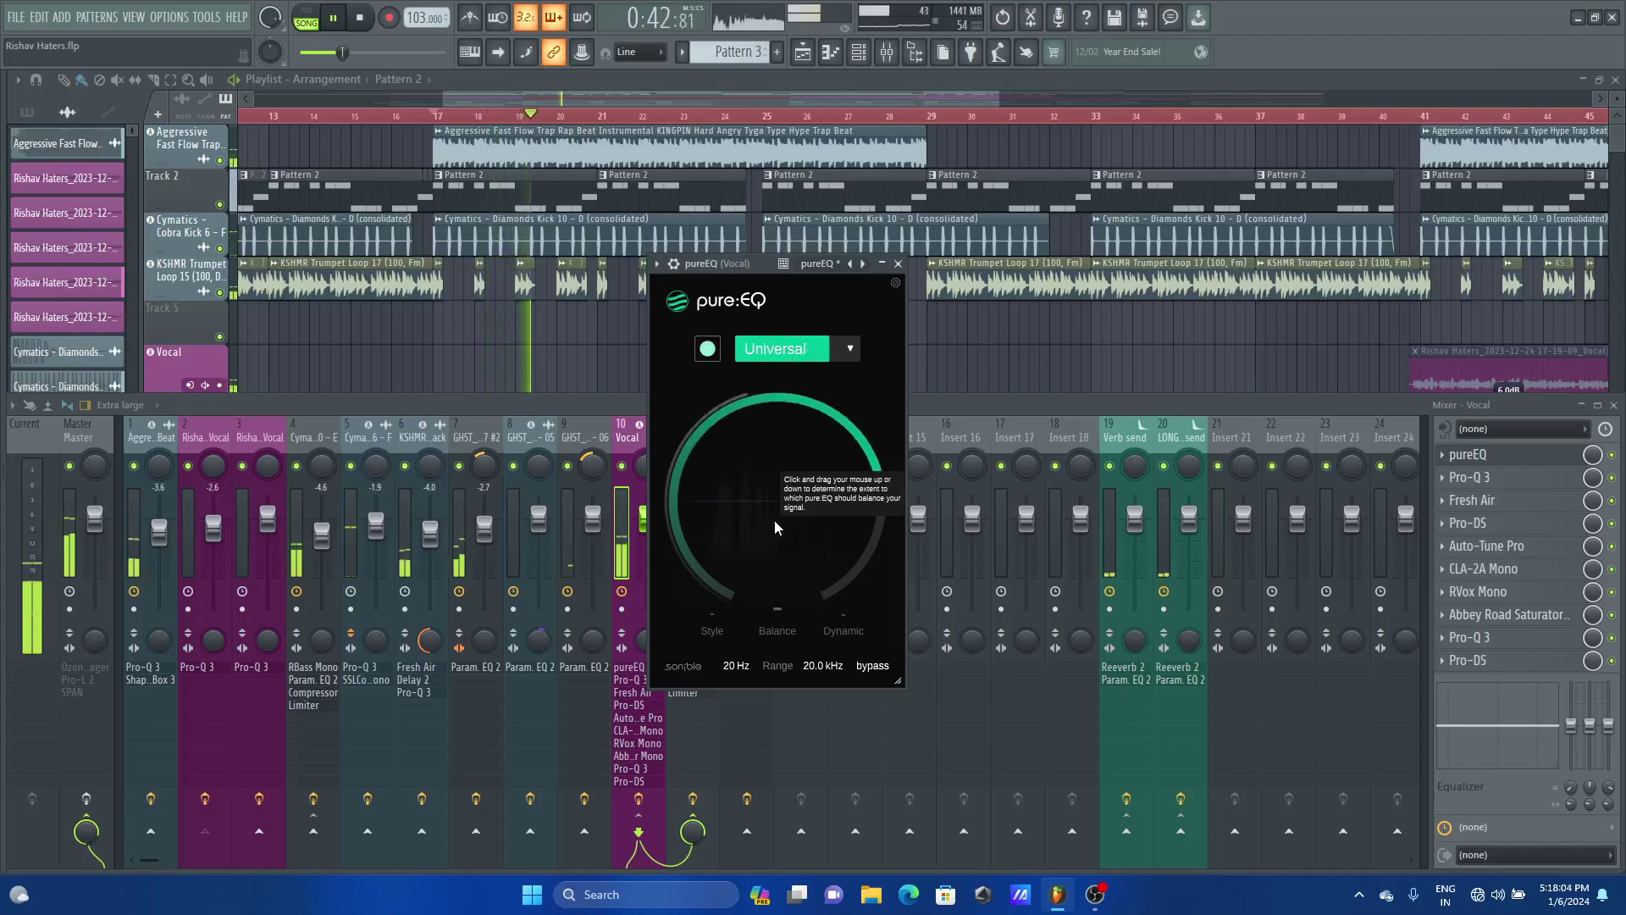
key(space)
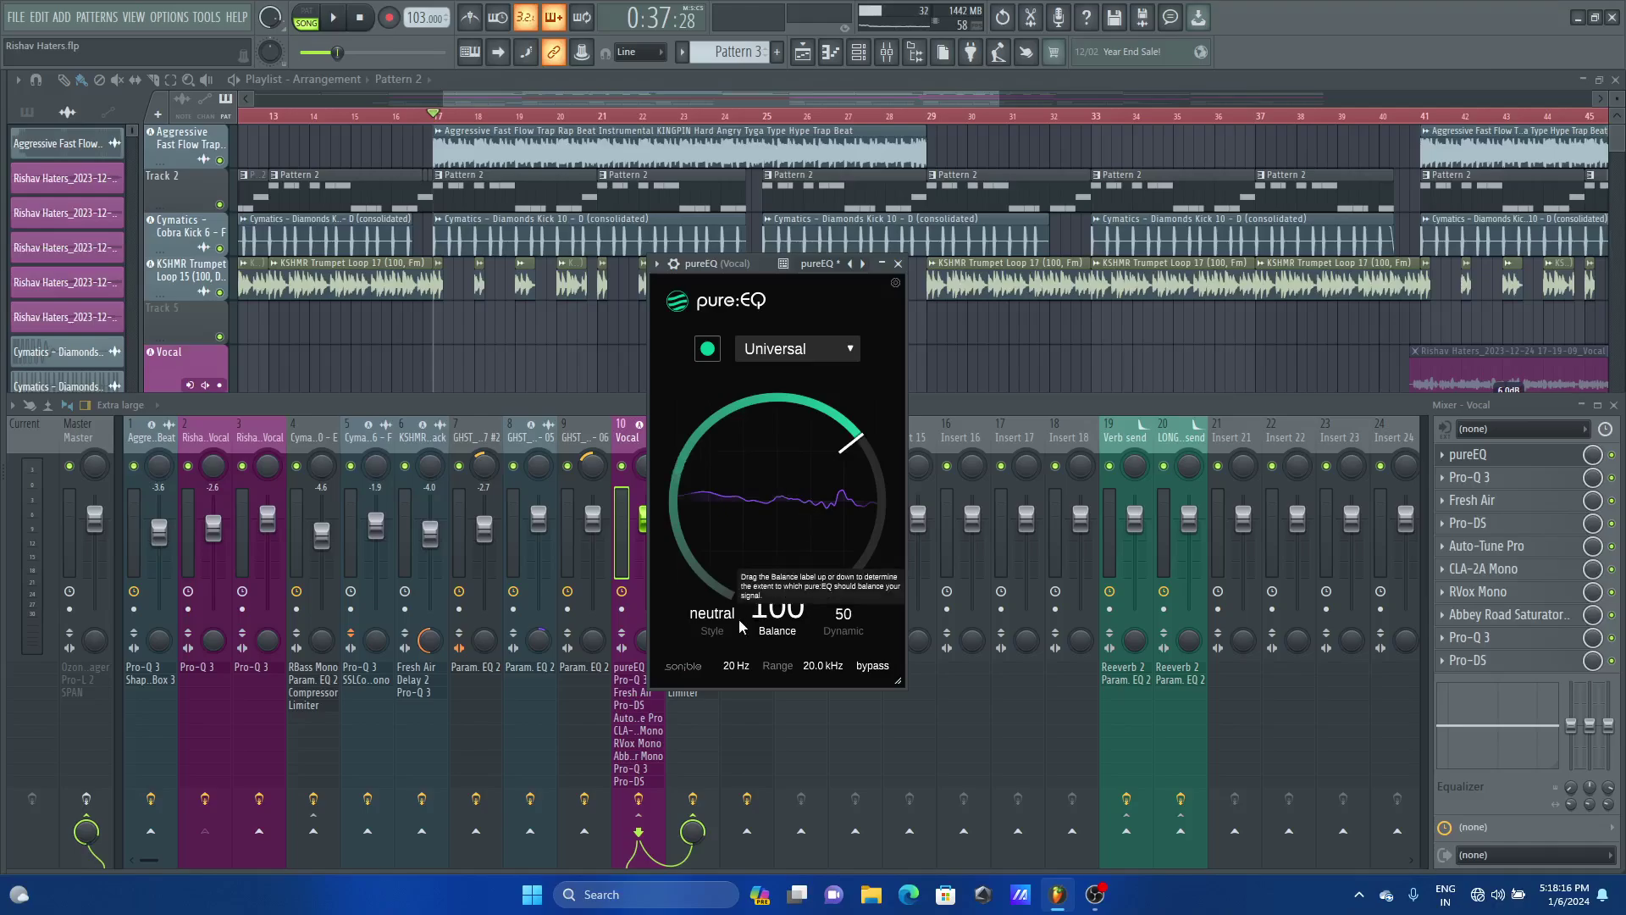
Set pureEQ's lower range limit to 86 Hz and Dynamic to 100, and audition the vocal
drag(735, 671, 737, 573)
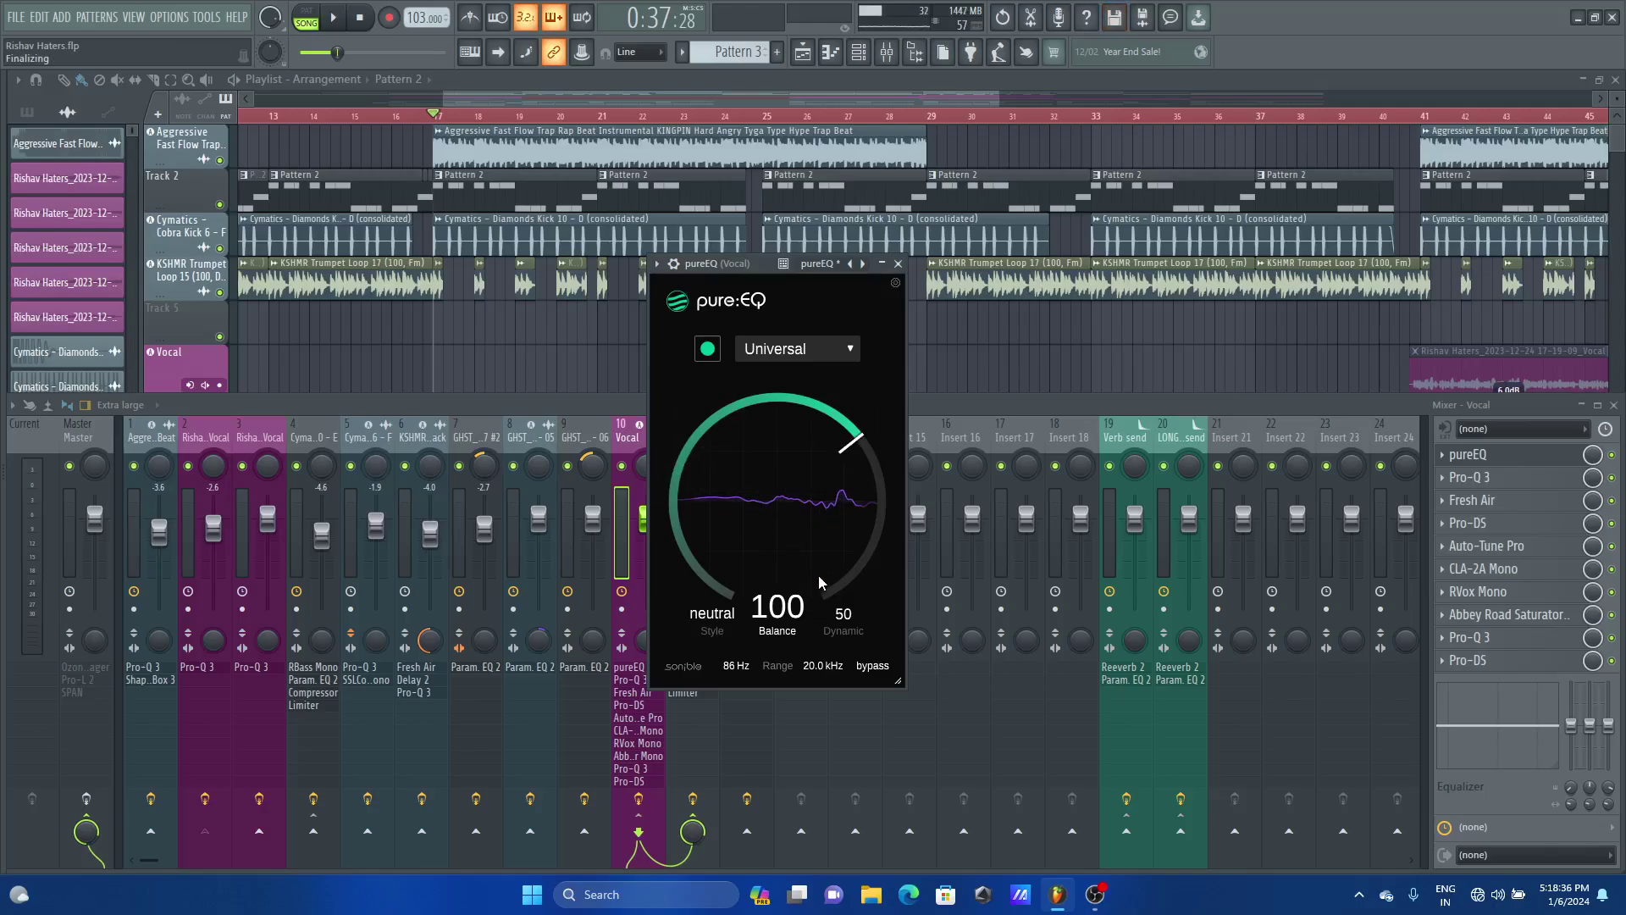
drag(838, 621, 830, 314)
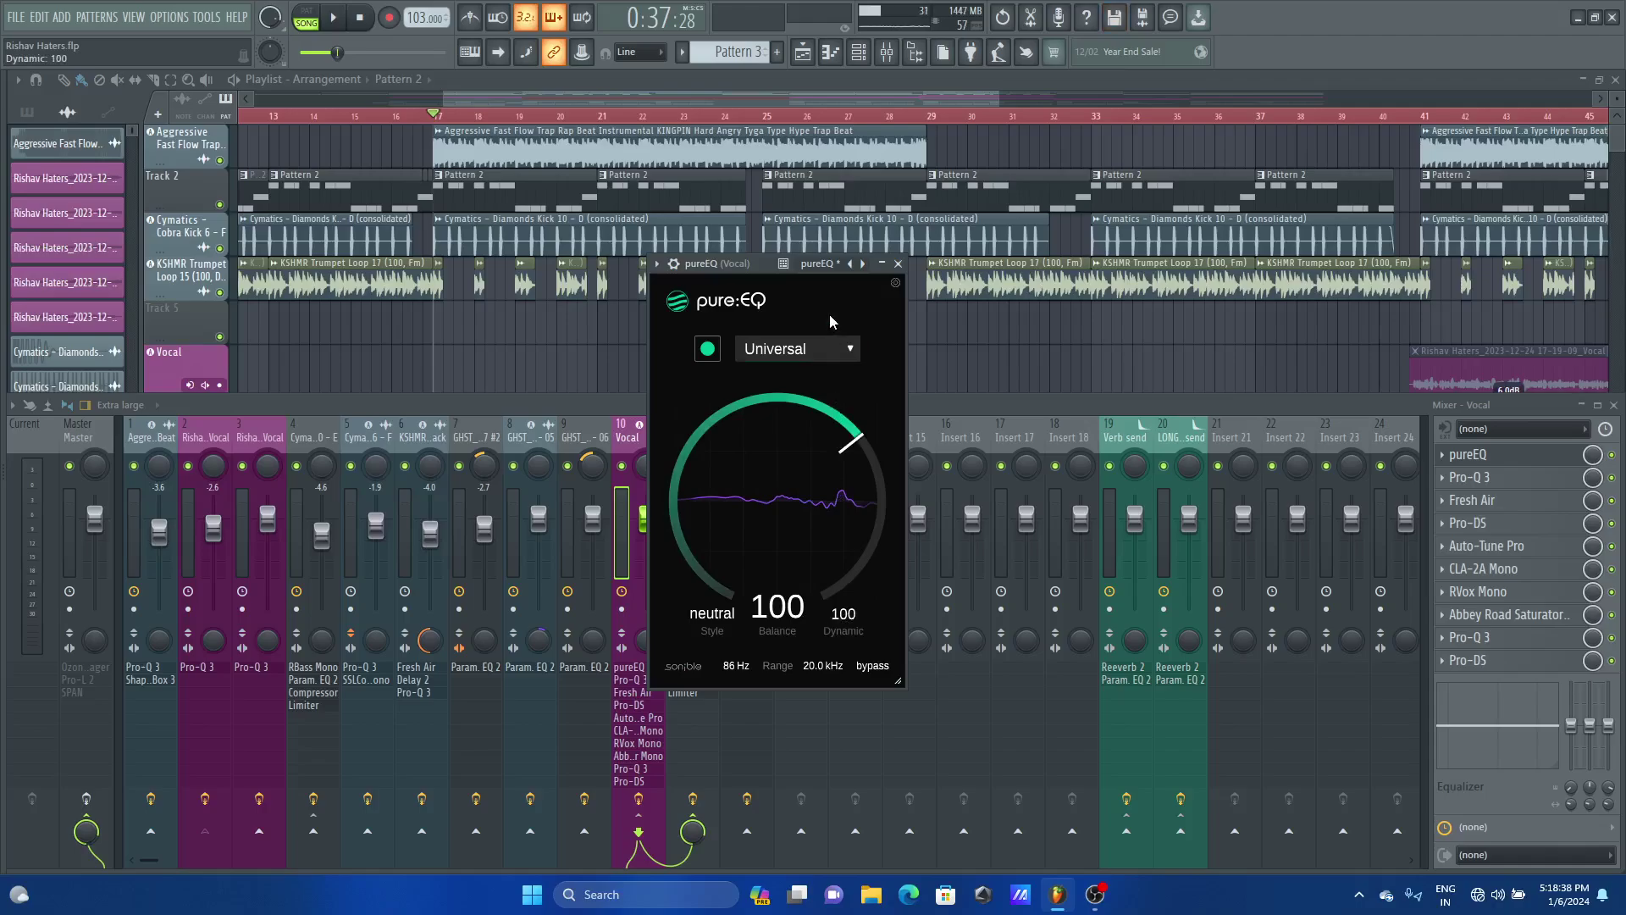
key(space)
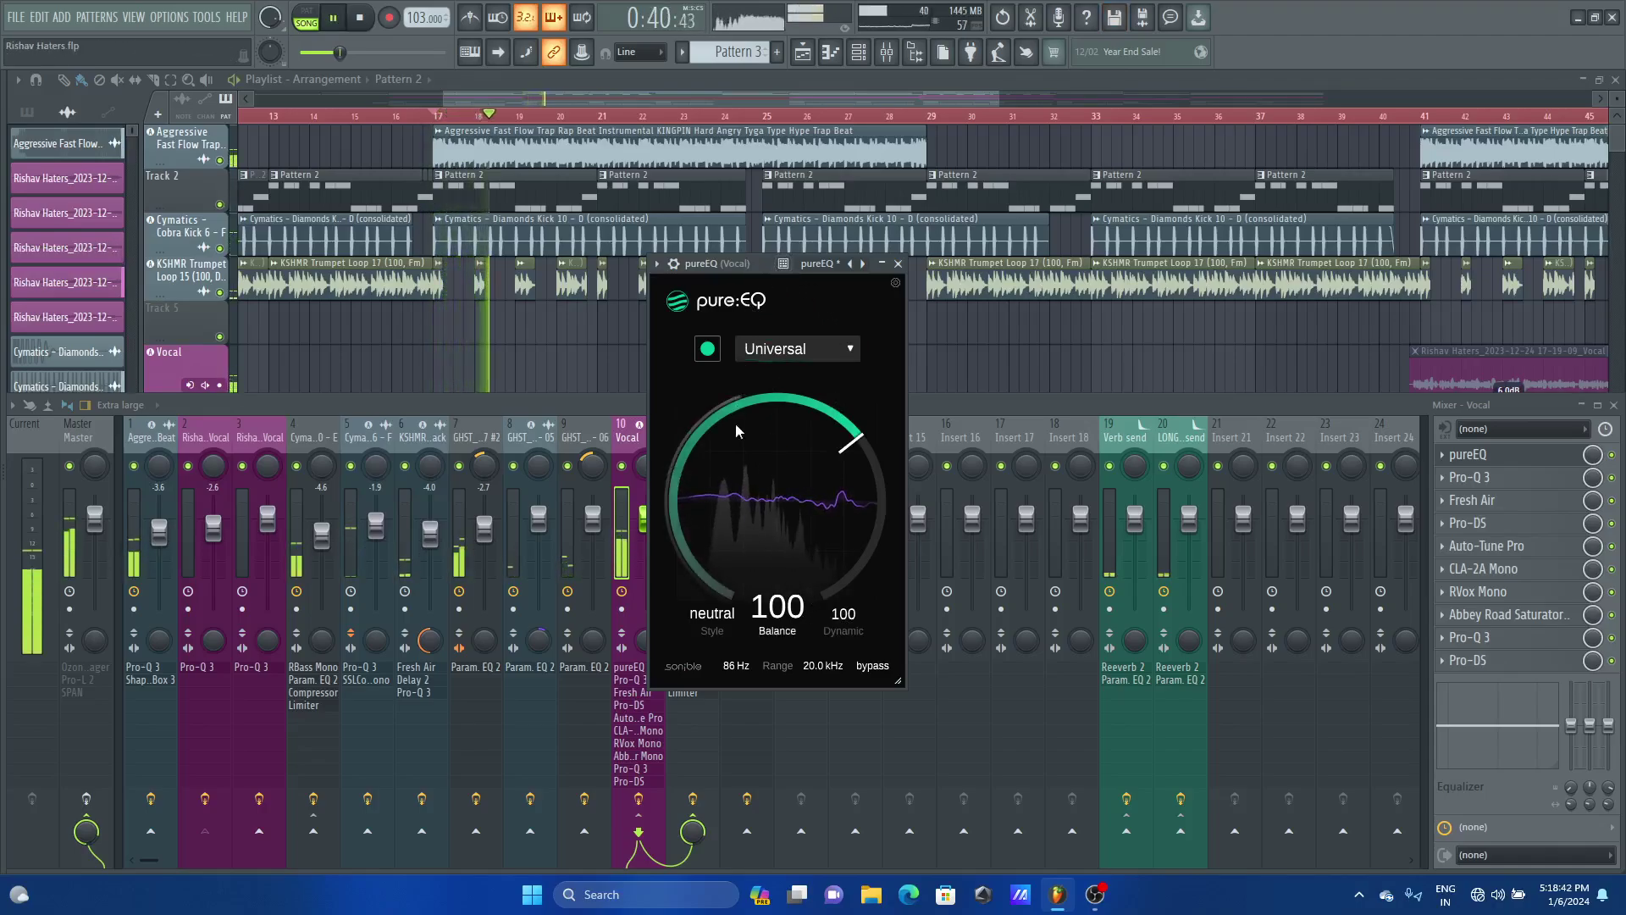
key(space)
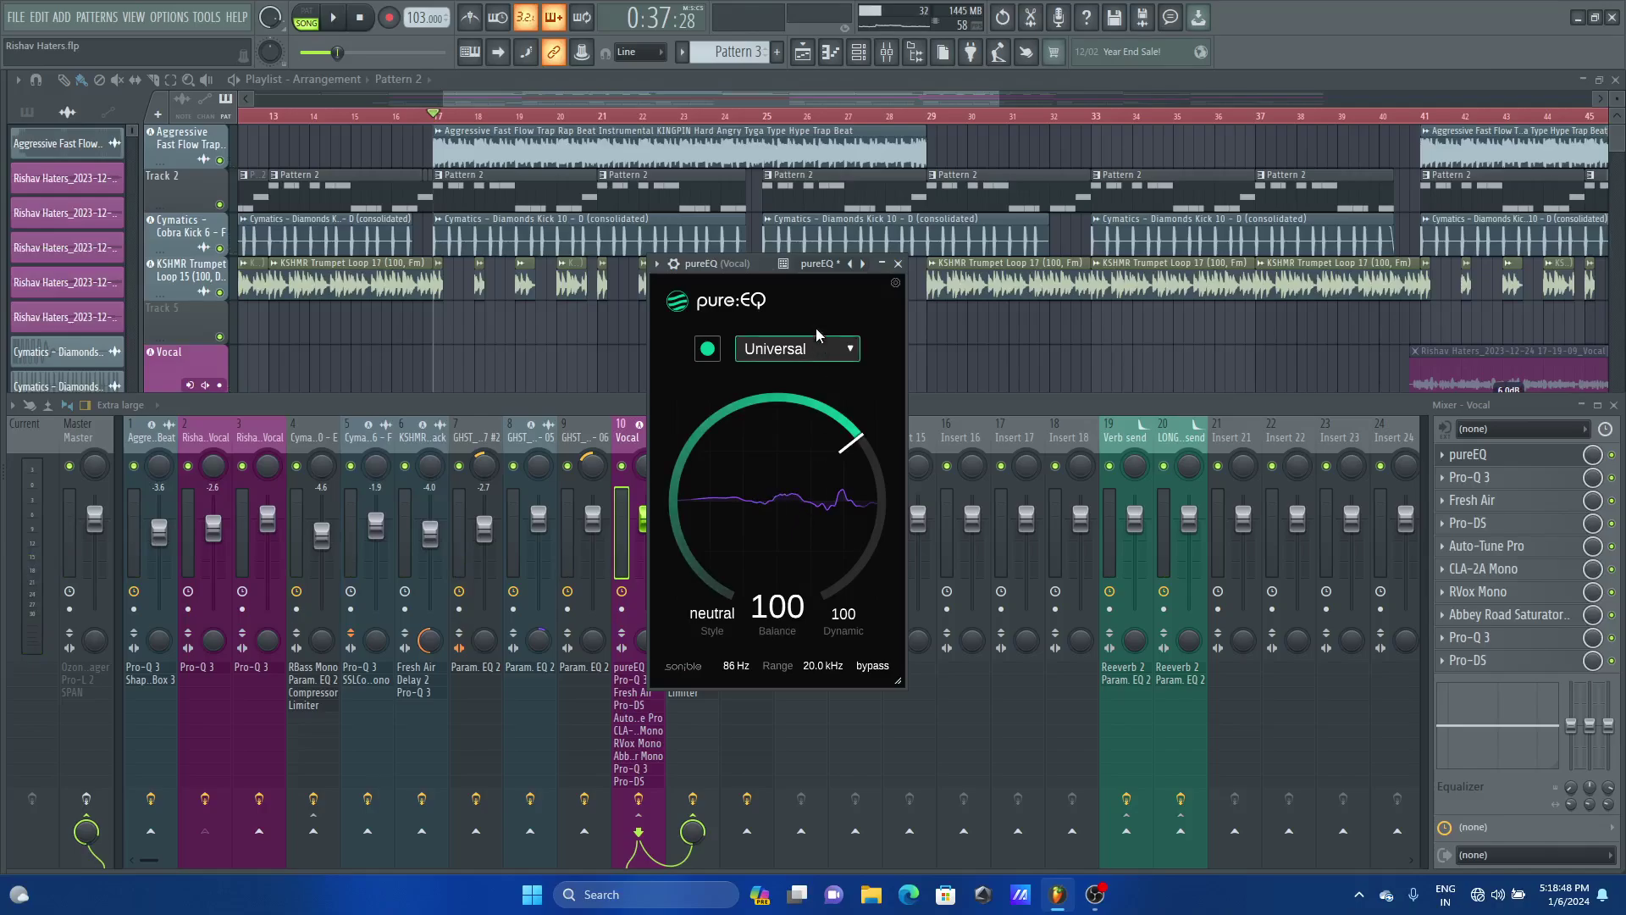
Bypass and re-enable pureEQ during playback to compare the vocal with and without it
key(space)
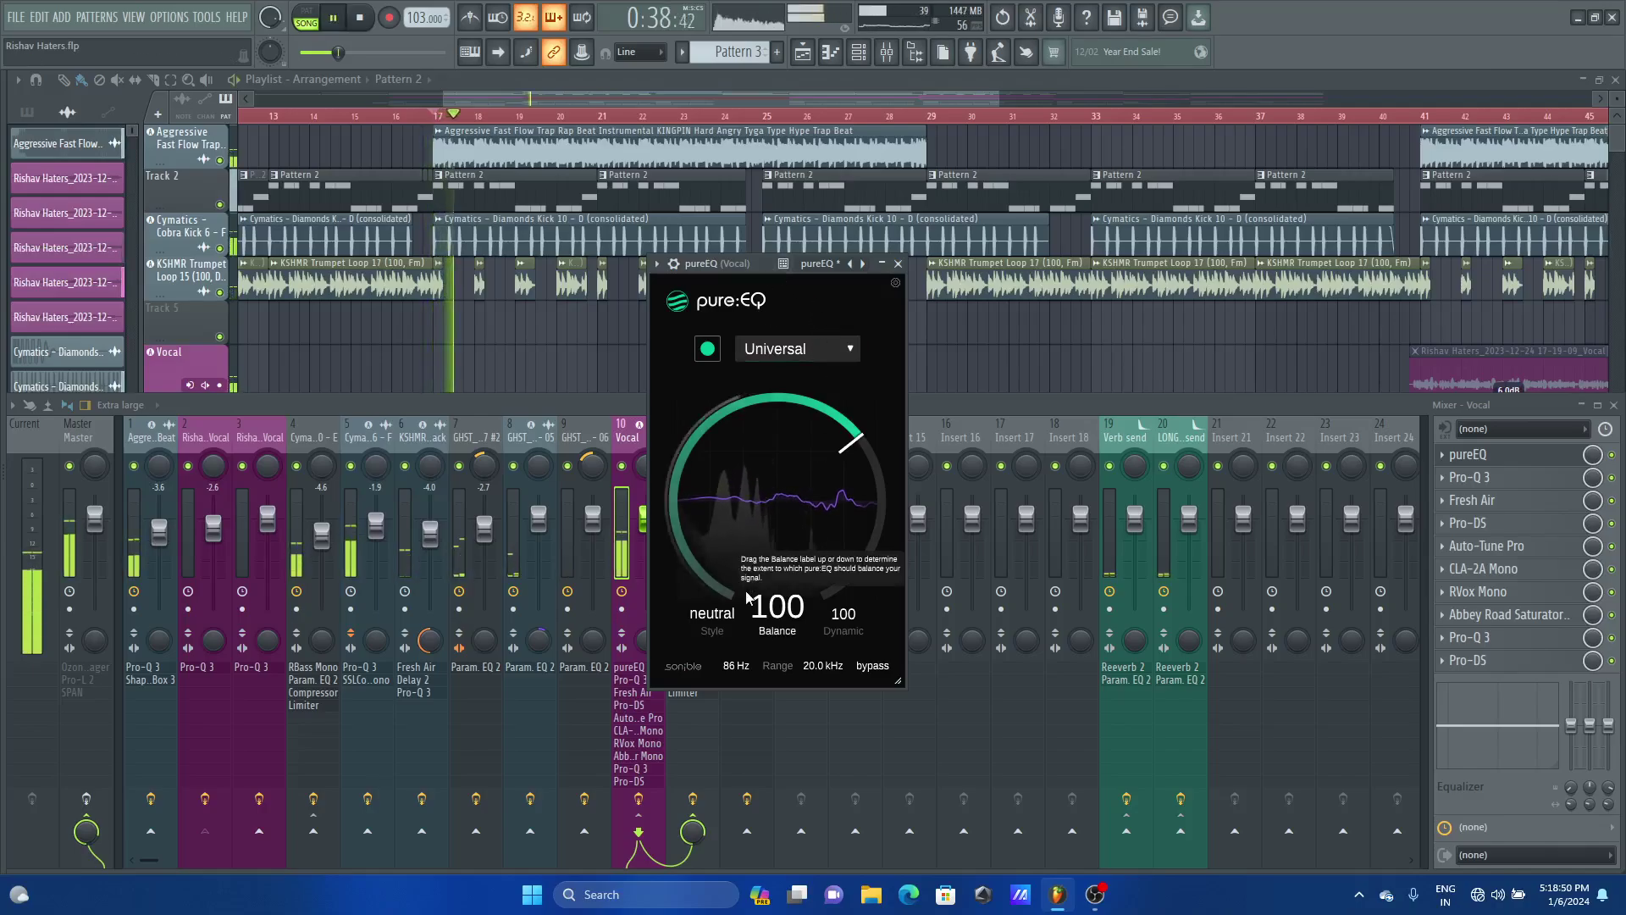
click(678, 264)
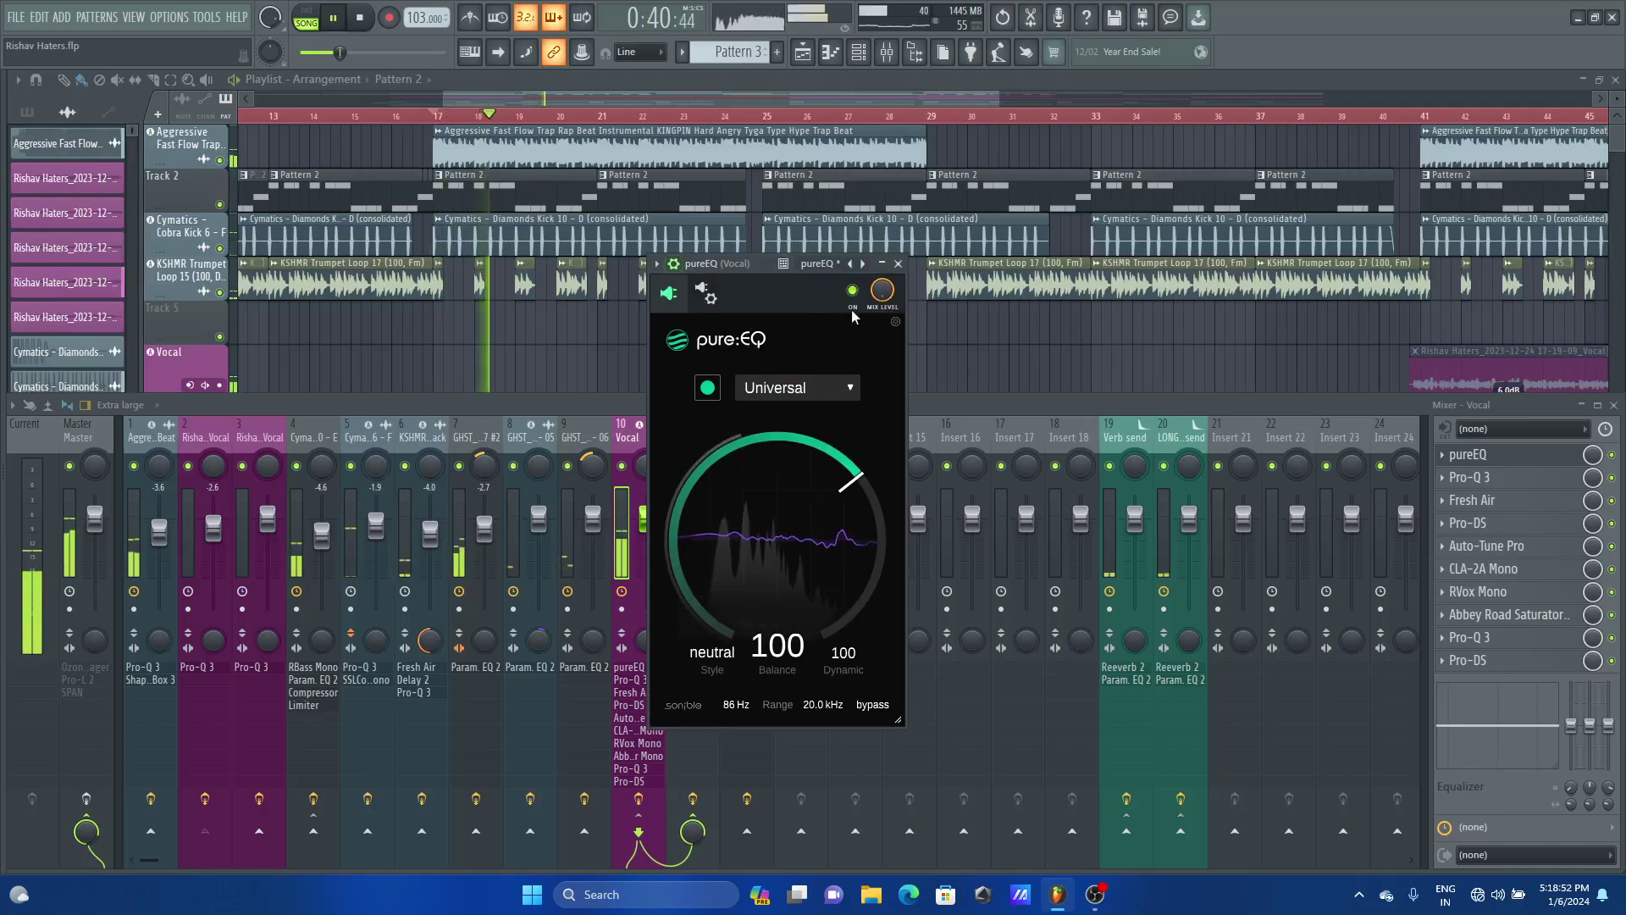
click(852, 292)
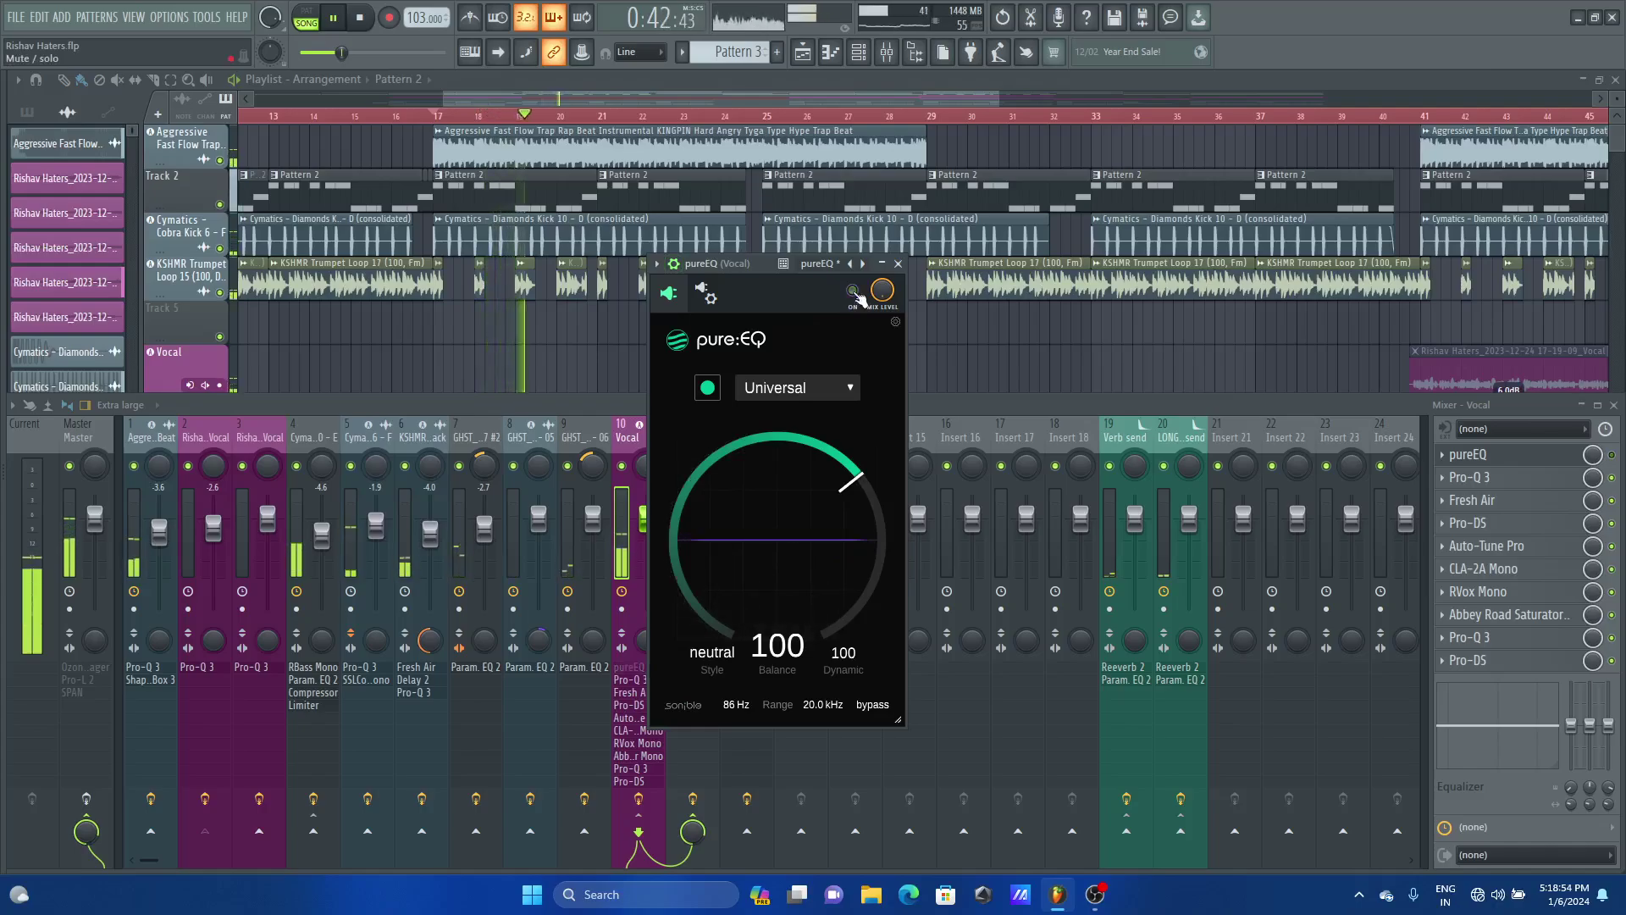
click(853, 292)
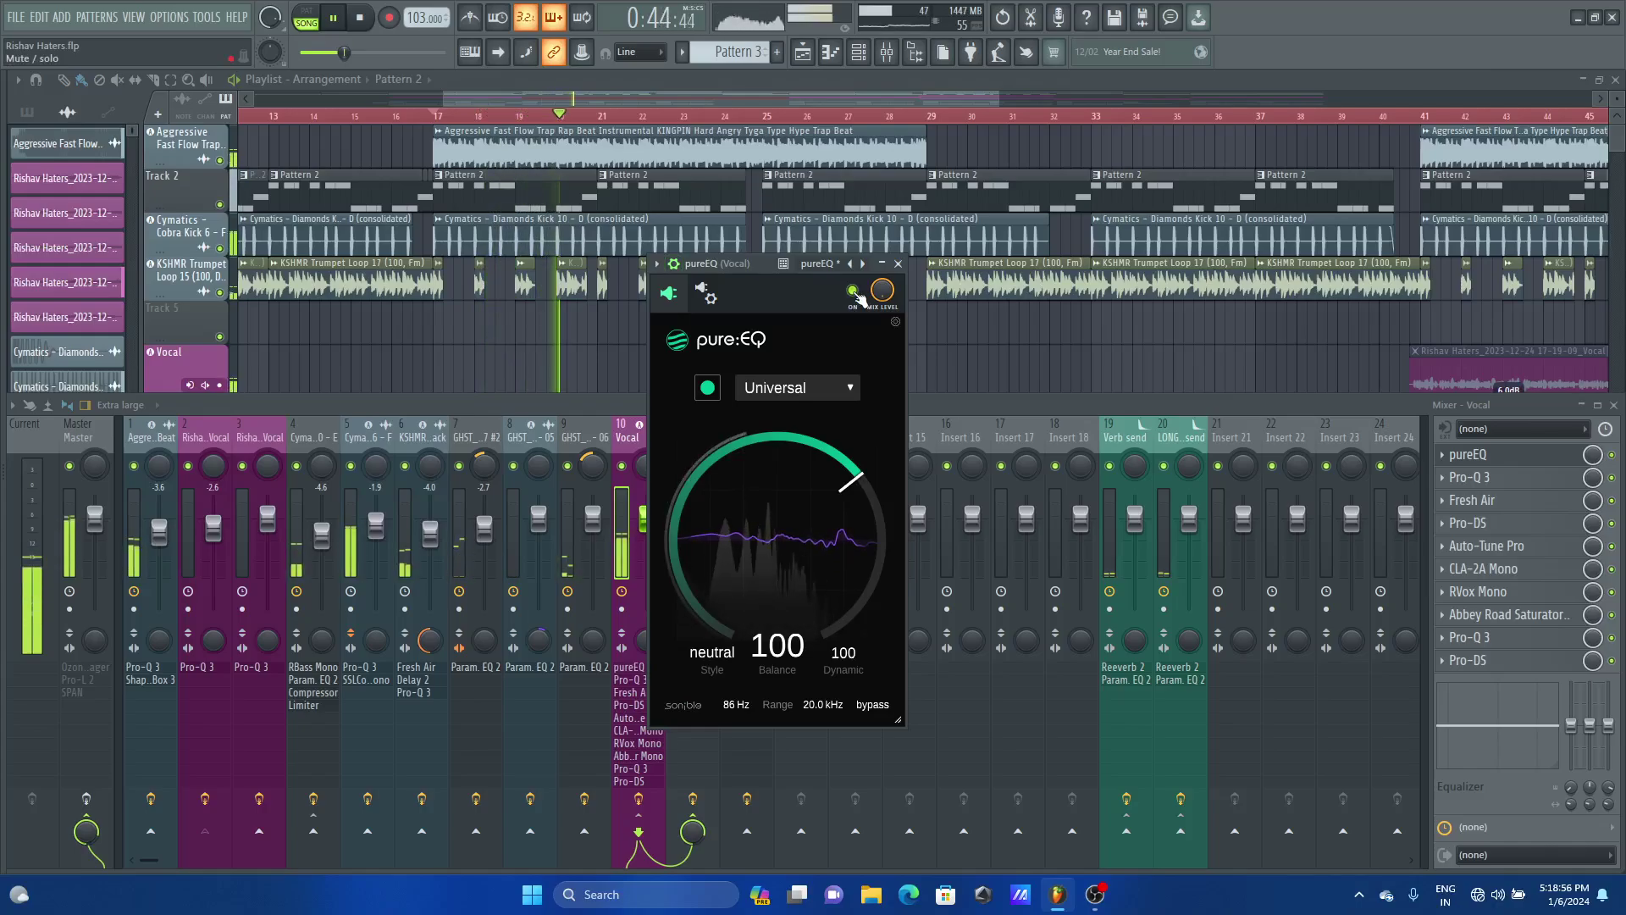
key(space)
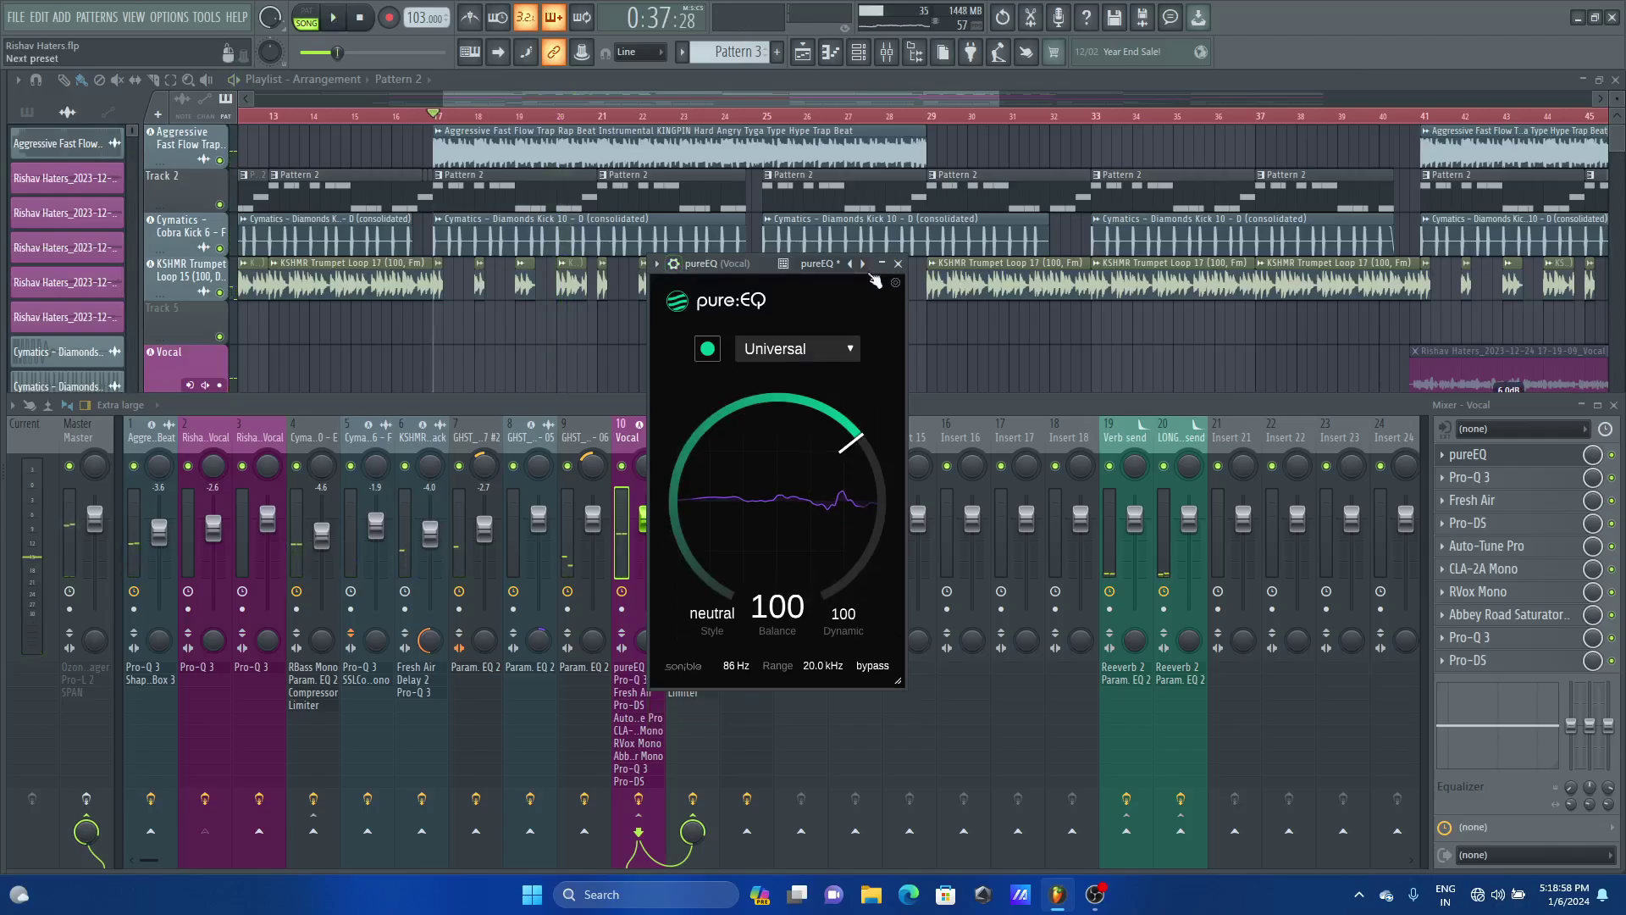
Delete pureEQ from the first slot of the Vocal track and briefly check the Pro-Q 3 in slot 2
click(898, 264)
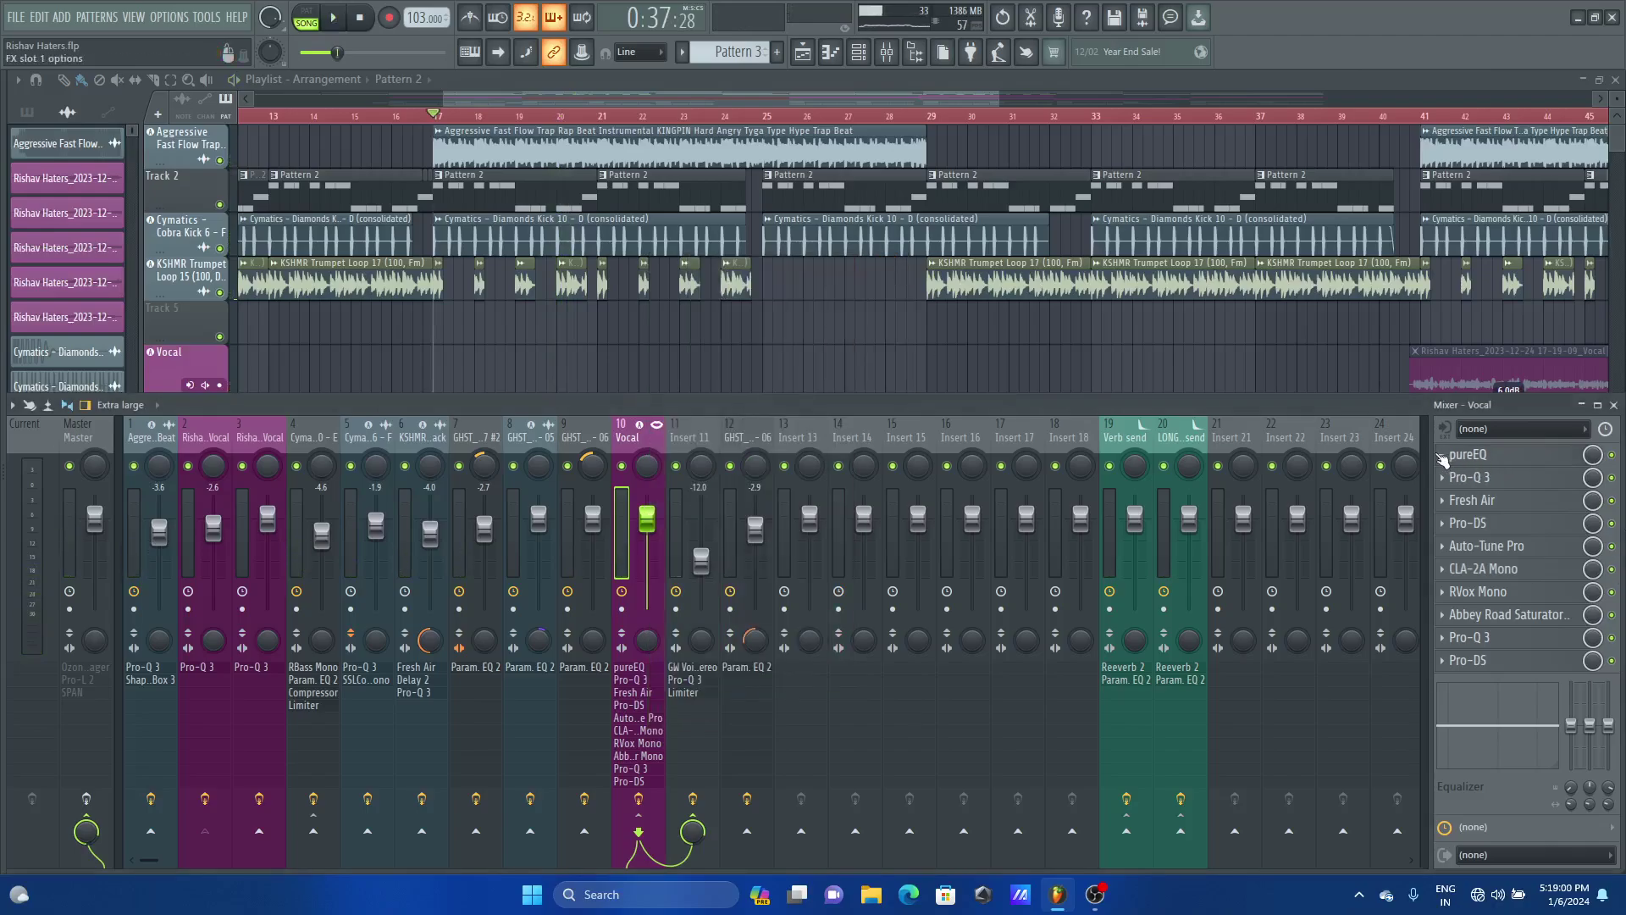
right_click(1457, 459)
click(1448, 491)
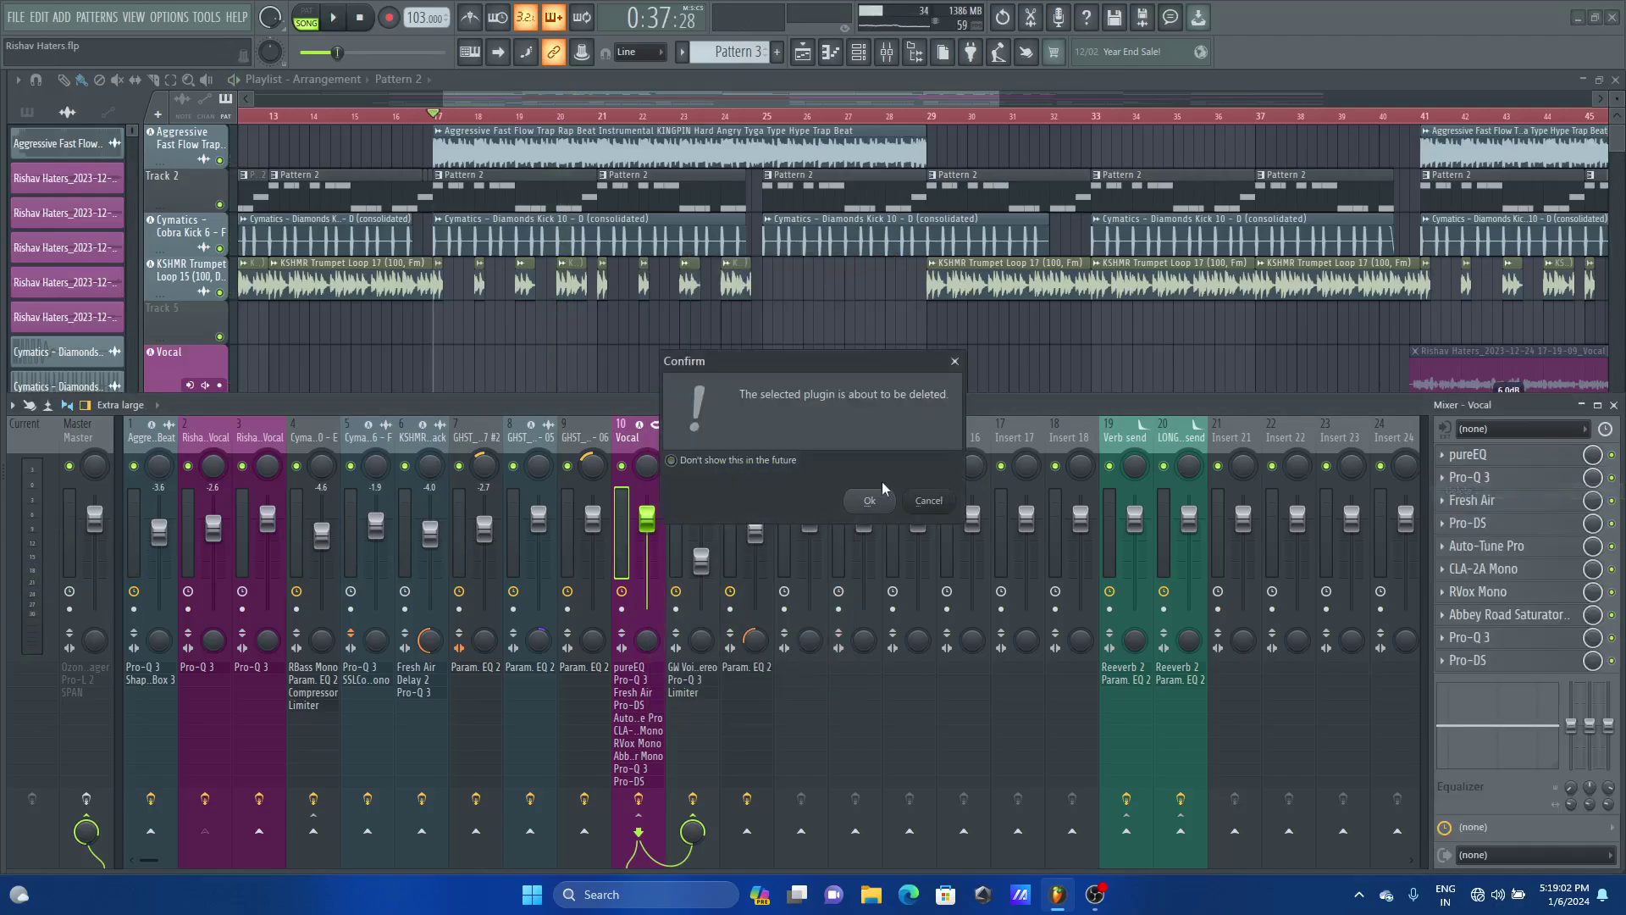
click(869, 500)
click(1491, 479)
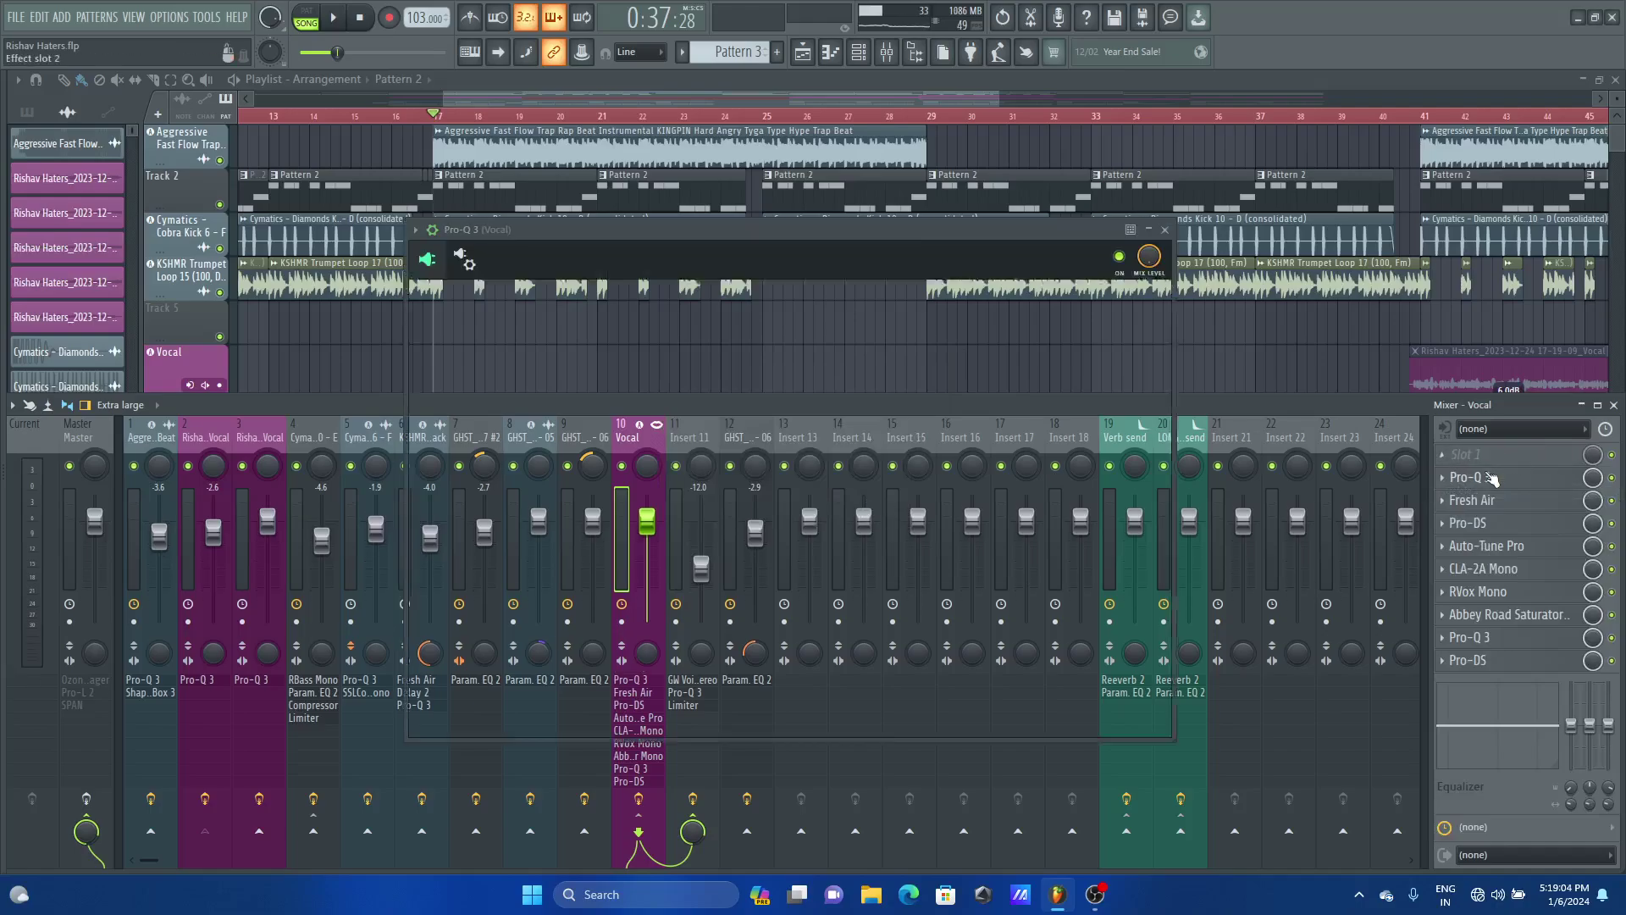
click(1504, 481)
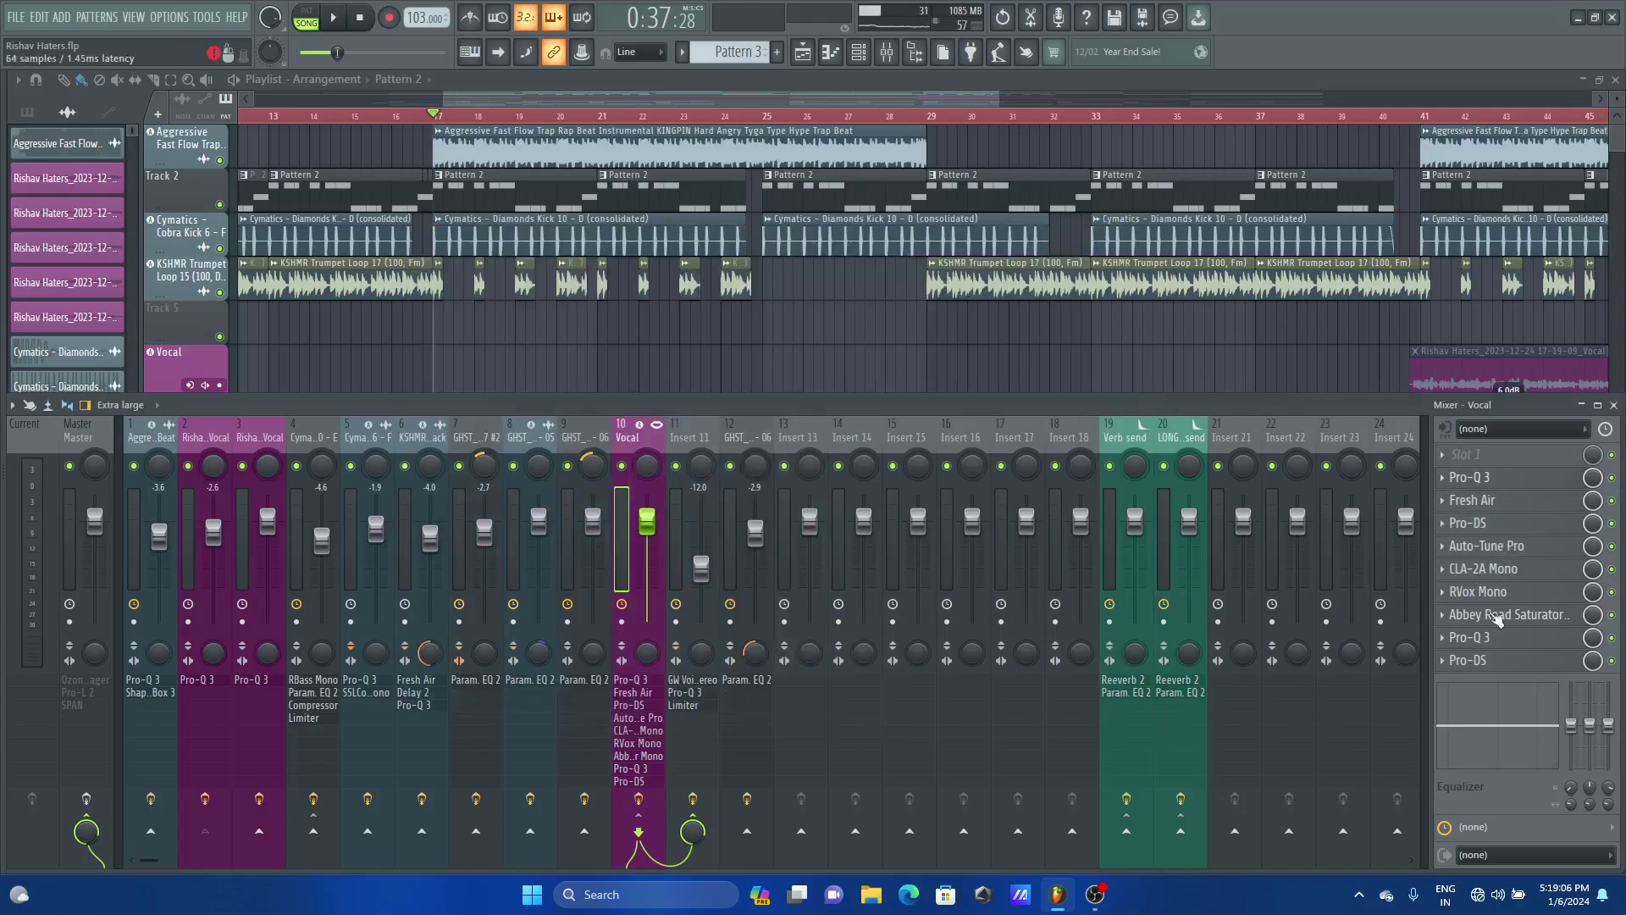